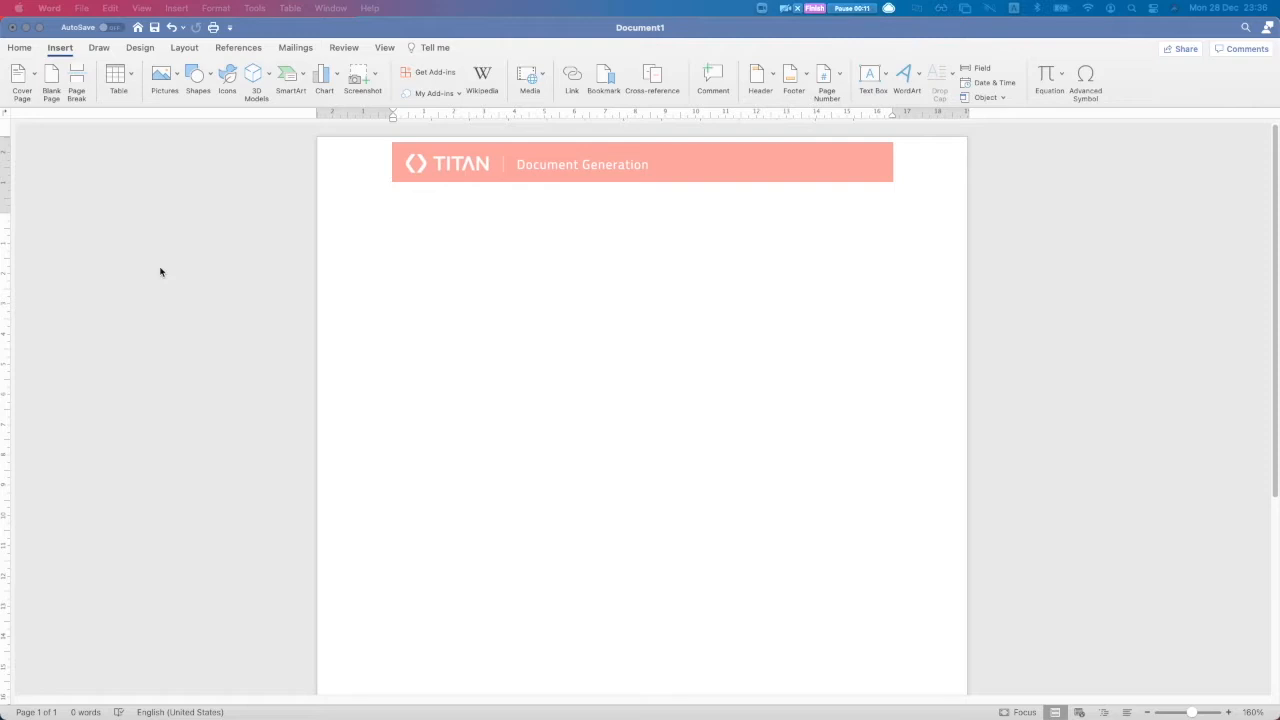
Bring Chrome forward and scroll the AppSource Details + support tab to the supported products
{"action": "key", "text": "ctrl+Up"}
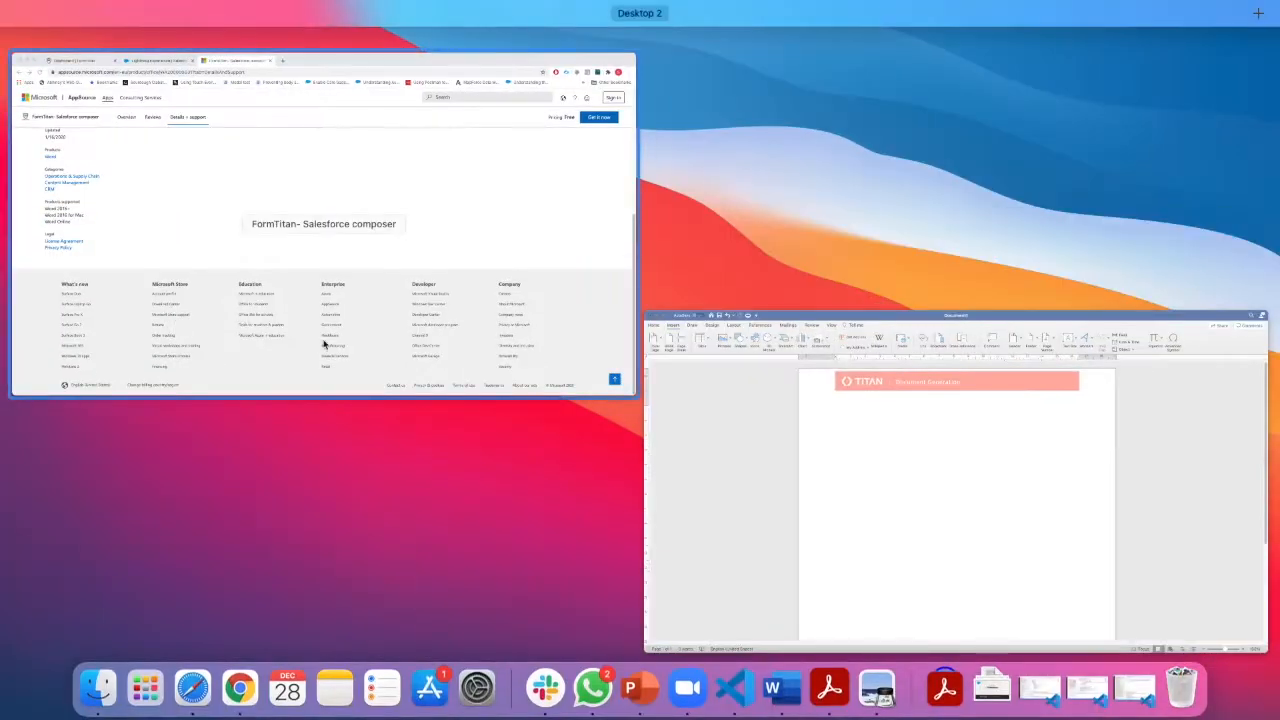
{"action": "left_click", "coordinate": [327, 305]}
{"action": "scroll", "coordinate": [202, 408], "scroll_direction": "up", "scroll_amount": 1}
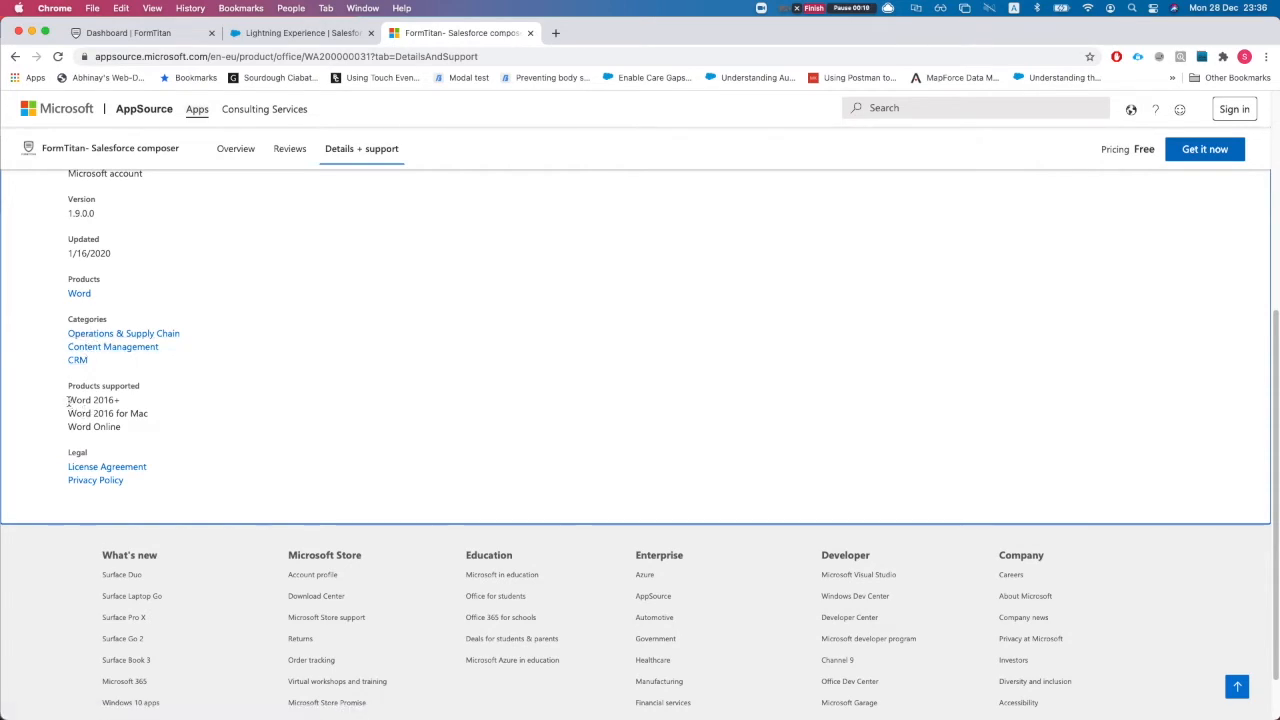
{"action": "scroll", "coordinate": [68, 400], "scroll_direction": "up", "scroll_amount": 4}
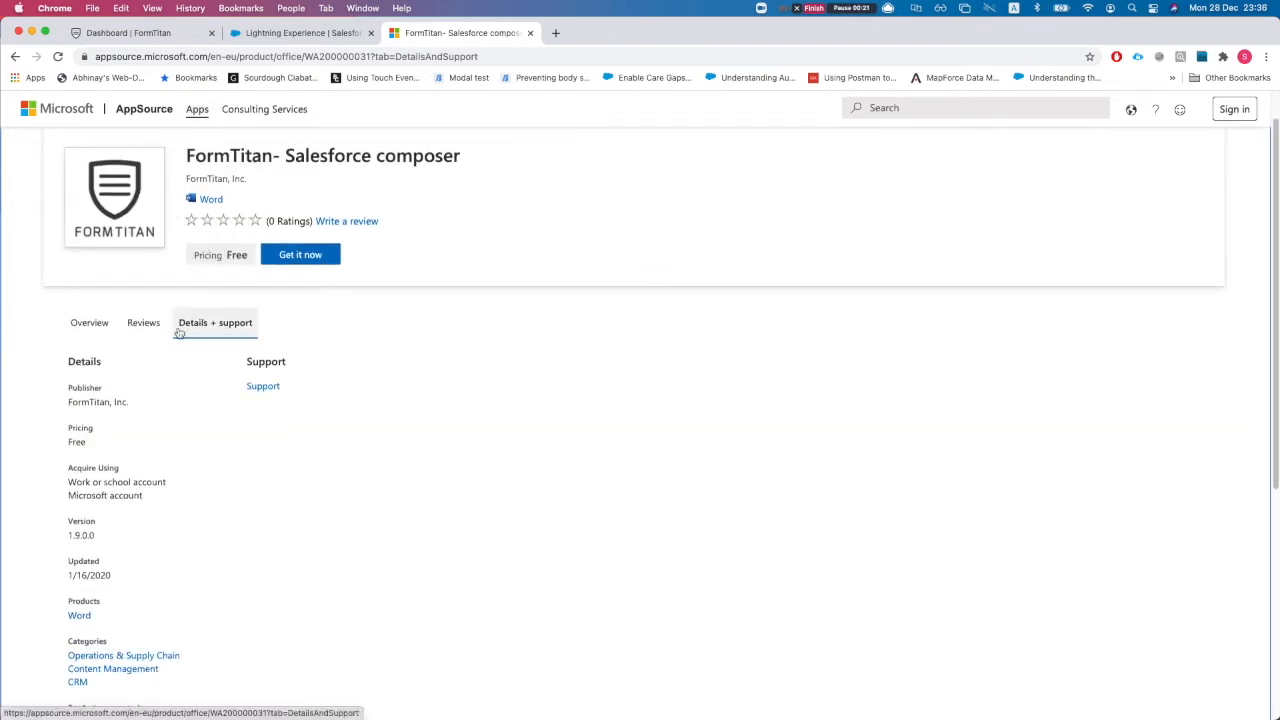
{"action": "scroll", "coordinate": [165, 365], "scroll_direction": "down", "scroll_amount": 1}
{"action": "scroll", "coordinate": [143, 415], "scroll_direction": "down", "scroll_amount": 1}
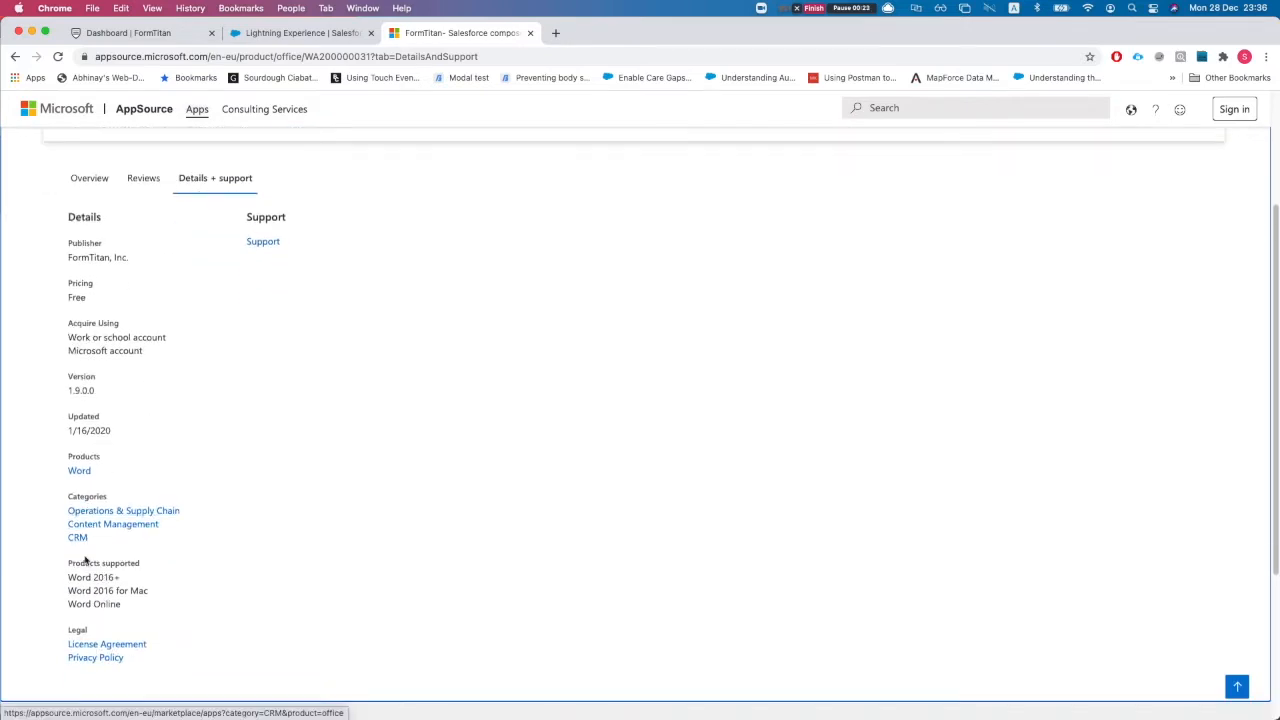
Highlight Word 2016 for Mac and Word Online, then go to the FormTitan dashboard tab
{"action": "left_click_drag", "start_coordinate": [69, 577], "coordinate": [118, 591]}
{"action": "left_click", "coordinate": [110, 577]}
{"action": "left_click", "coordinate": [118, 591]}
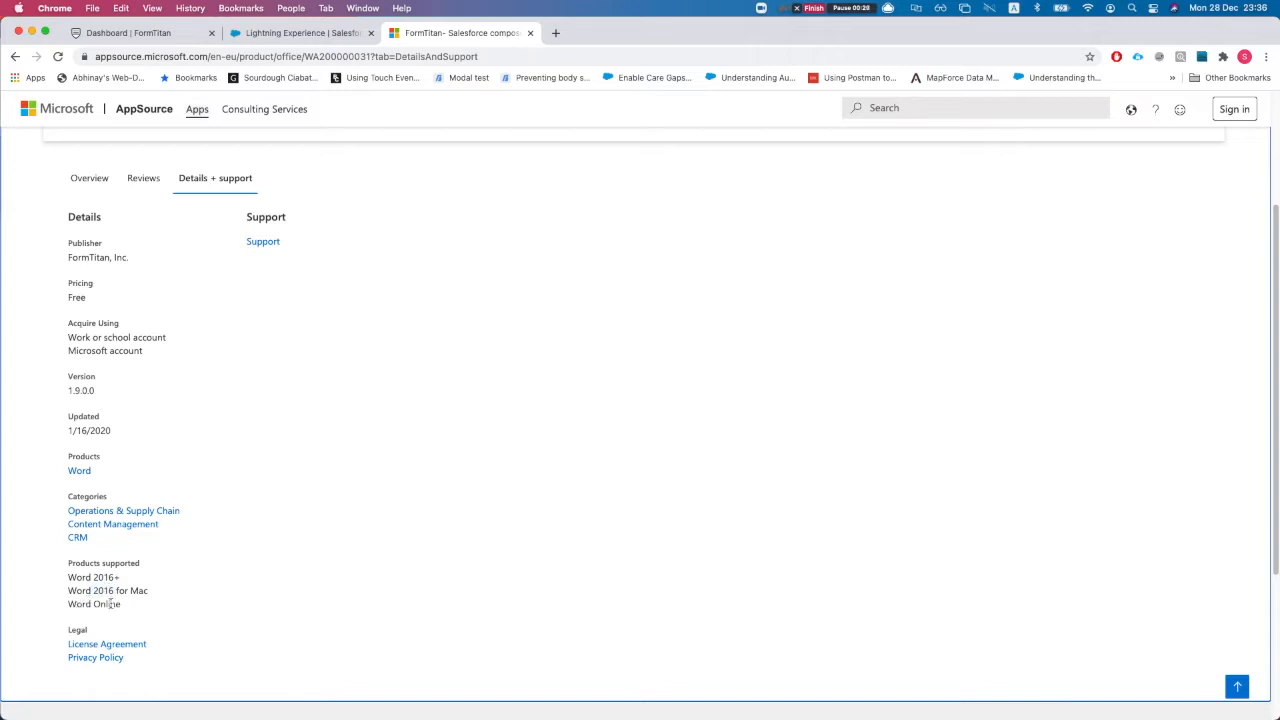
{"action": "double_click", "coordinate": [108, 604]}
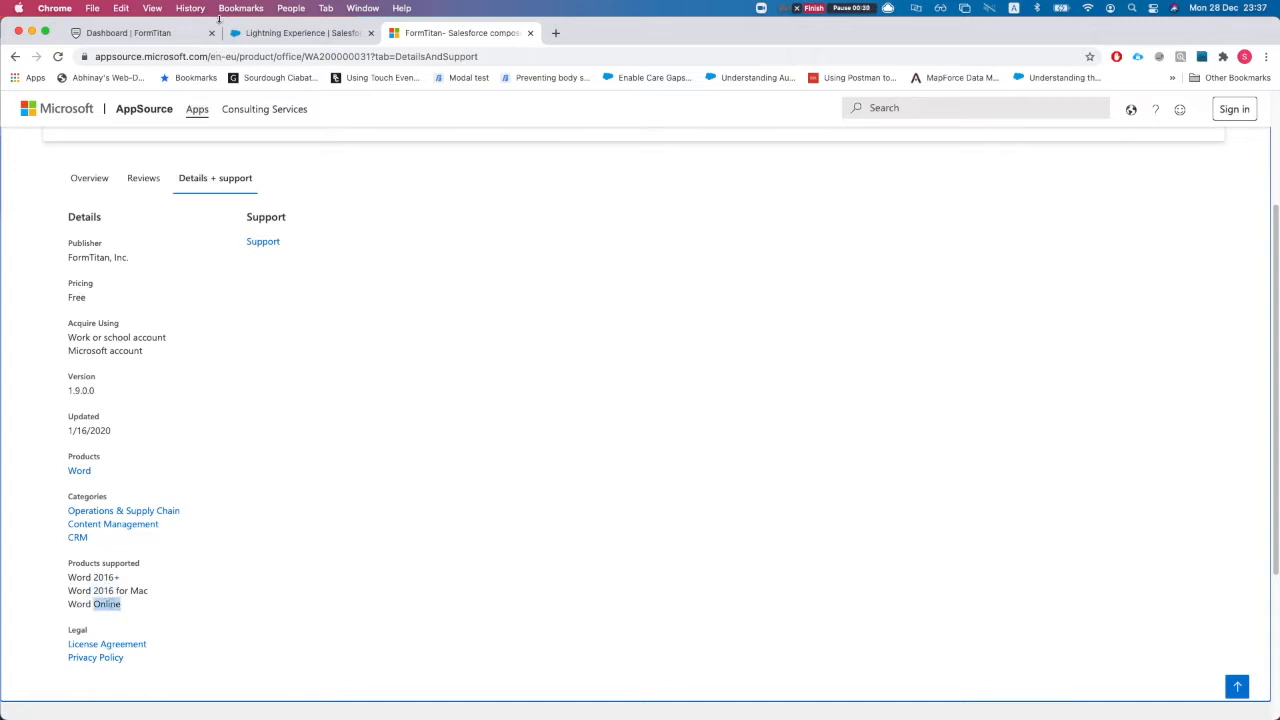
{"action": "left_click", "coordinate": [132, 38]}
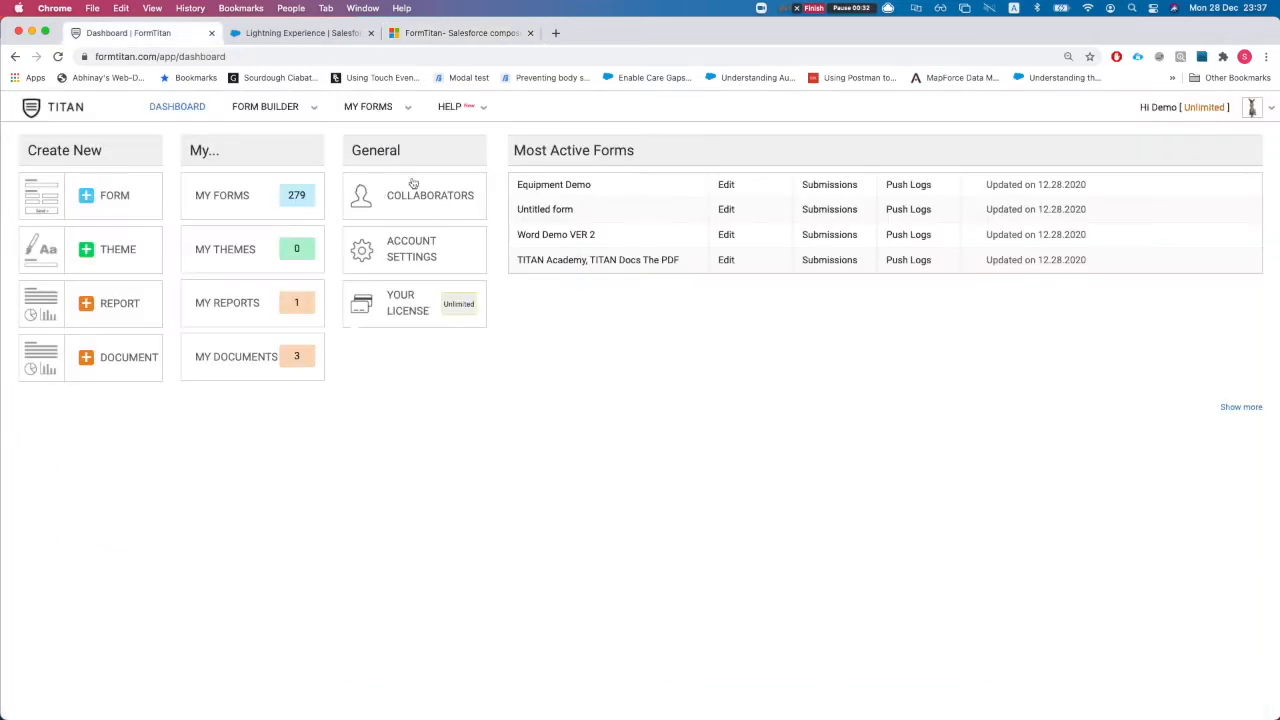
Grant Salesforce access under My Account > Push Settings / Logs and log in to authenticate
{"action": "left_click", "coordinate": [1250, 109]}
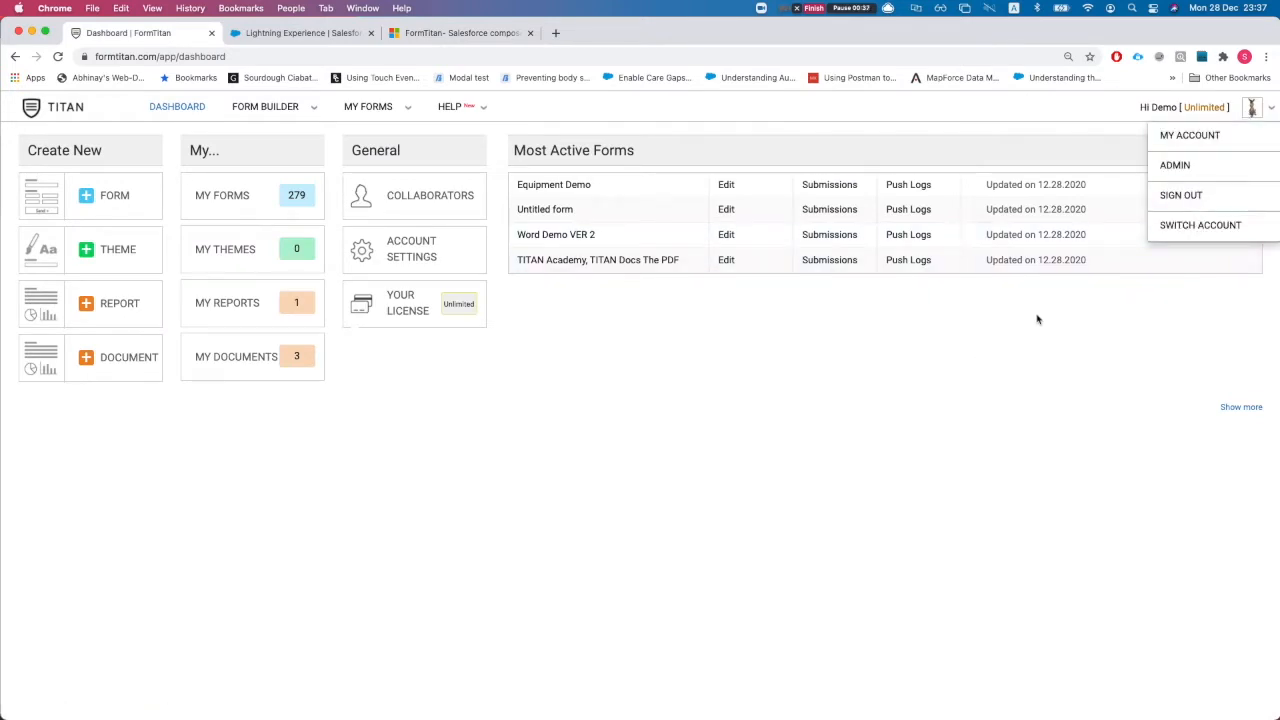
{"action": "left_click", "coordinate": [886, 337]}
{"action": "left_click", "coordinate": [1253, 106]}
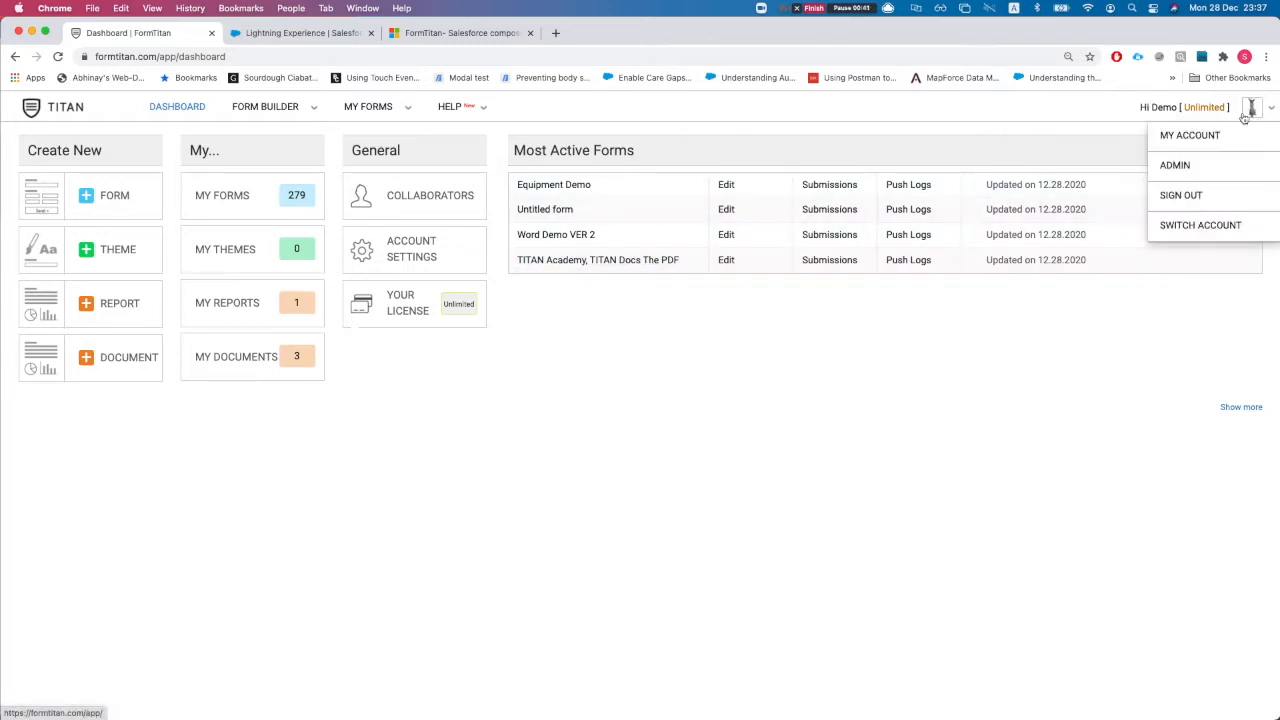
{"action": "left_click", "coordinate": [1213, 134]}
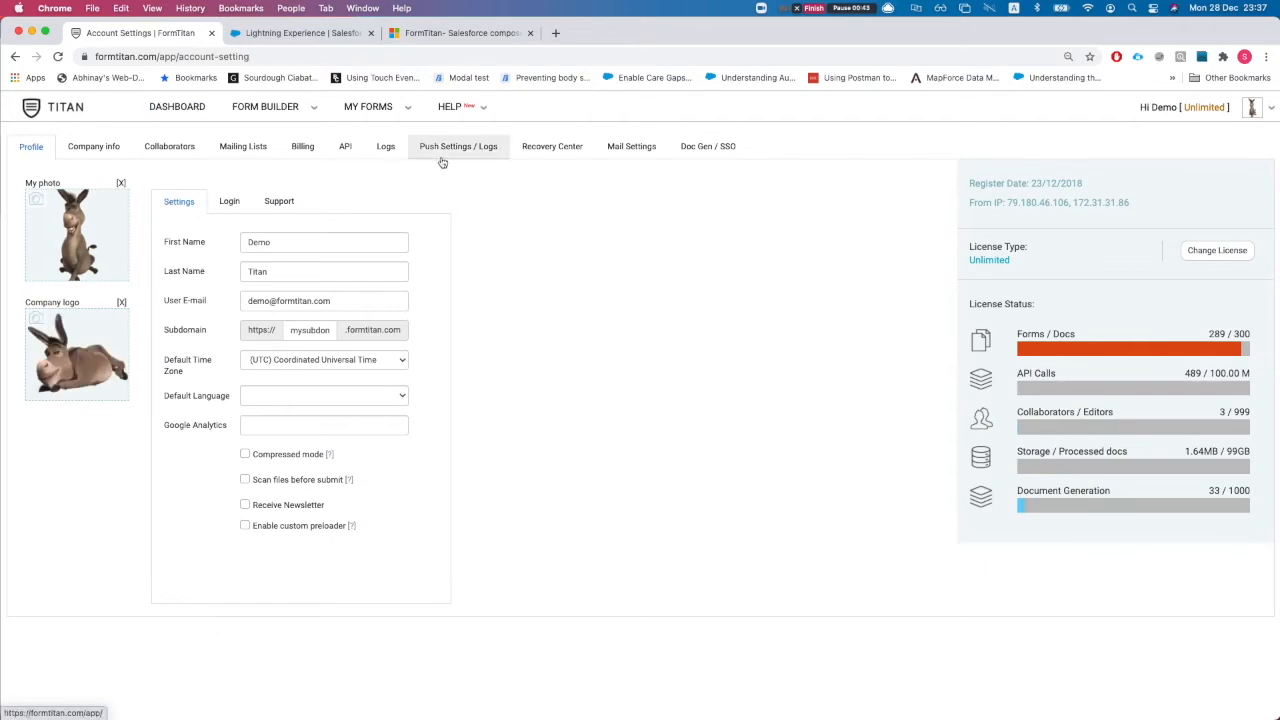
{"action": "left_click", "coordinate": [447, 148]}
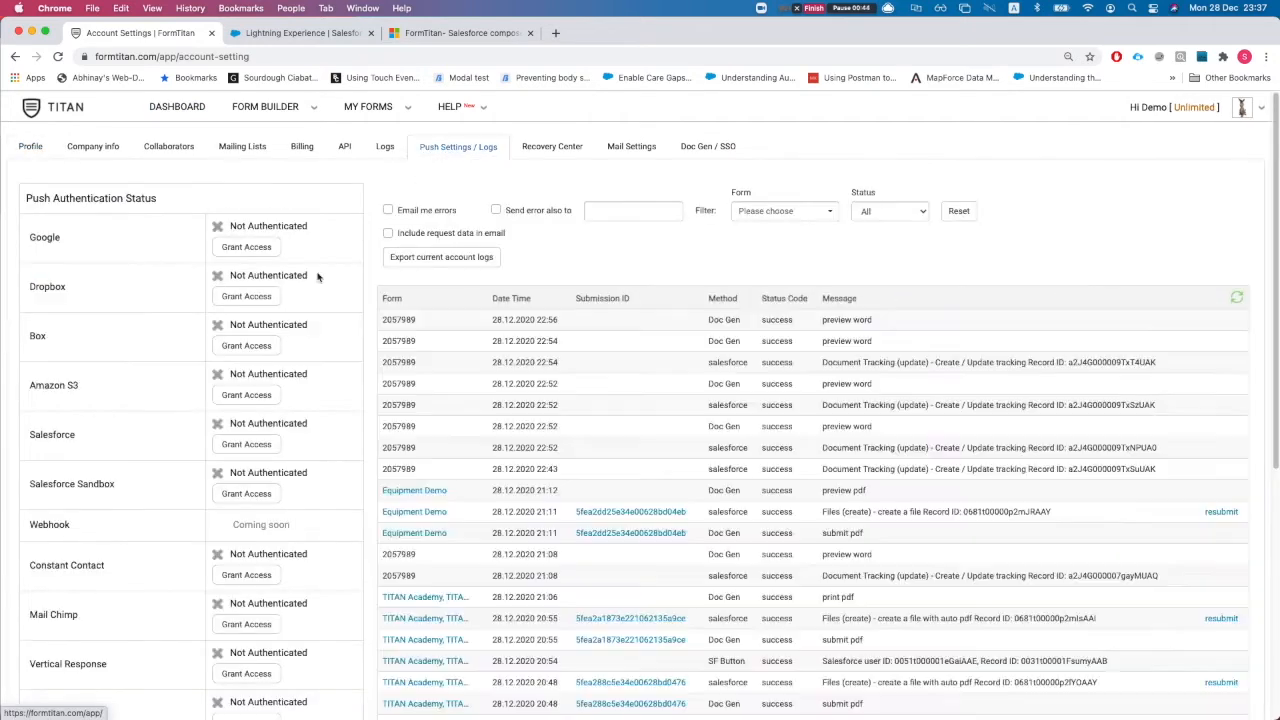
{"action": "left_click", "coordinate": [238, 446]}
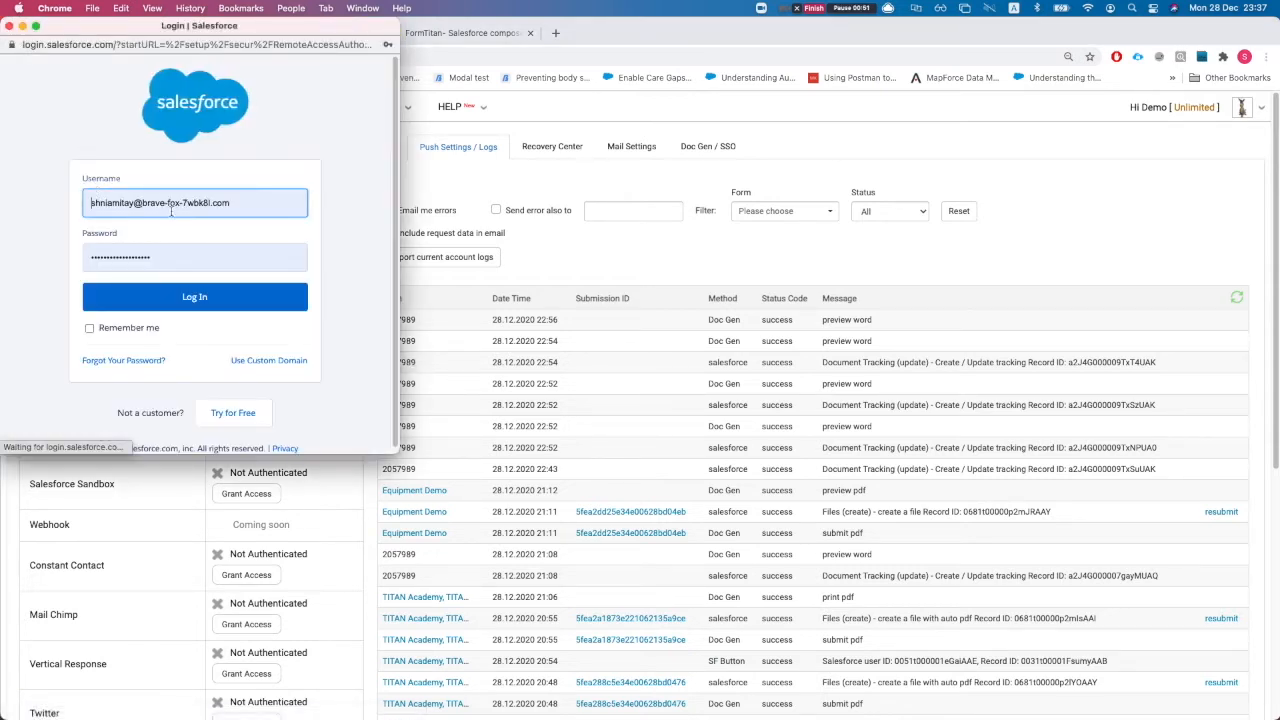
{"action": "left_click", "coordinate": [270, 302]}
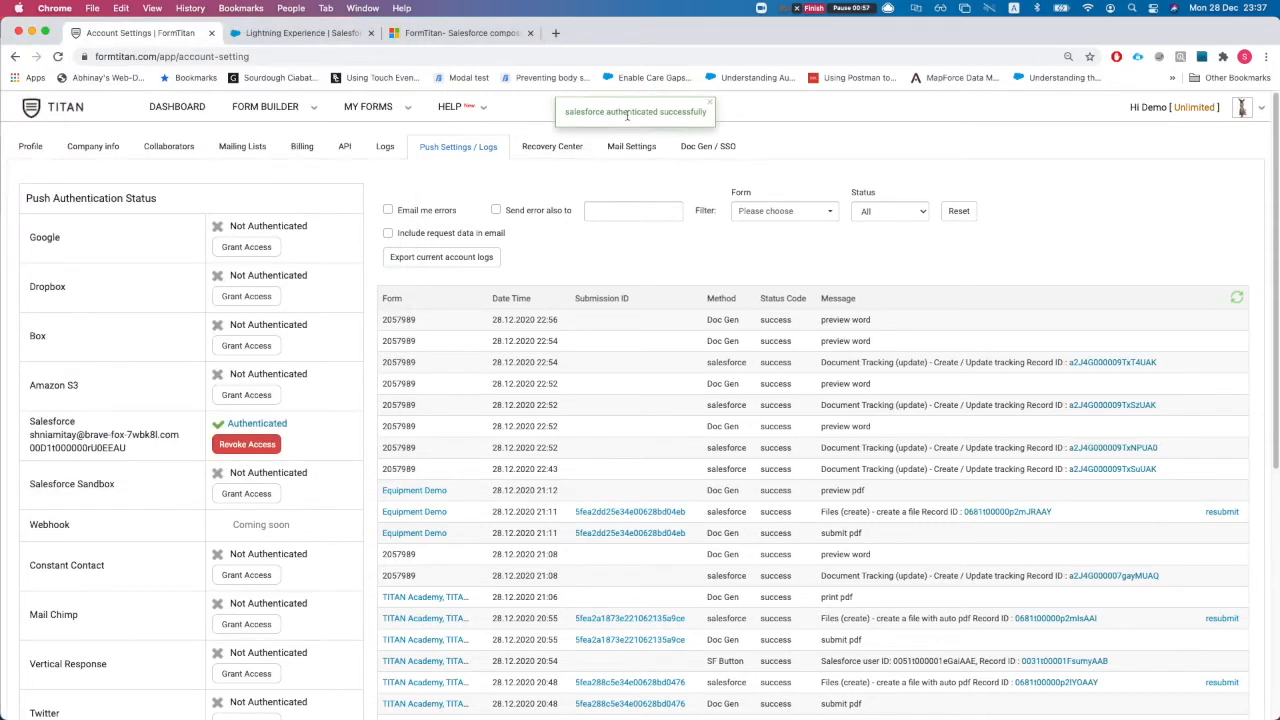
{"action": "left_click", "coordinate": [708, 102]}
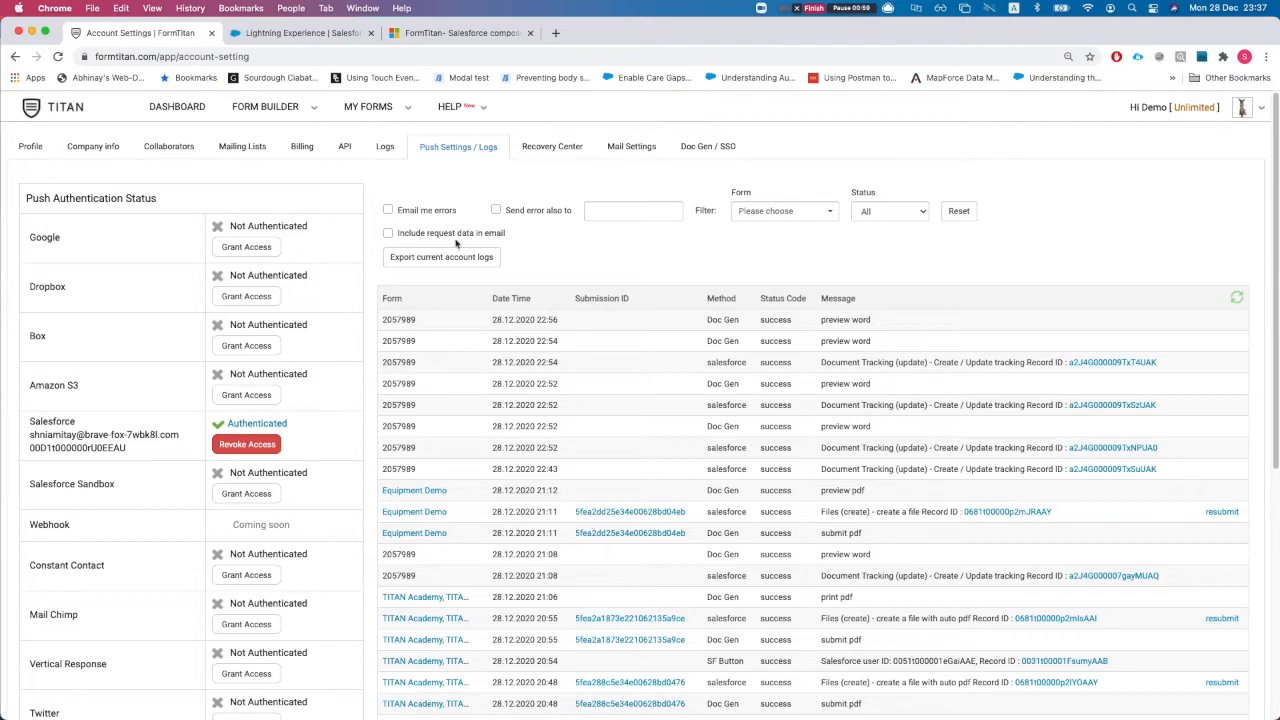
Open the Doc Gen / SSO settings and check the app's Salesforce AppExchange listing
{"action": "left_click", "coordinate": [706, 150]}
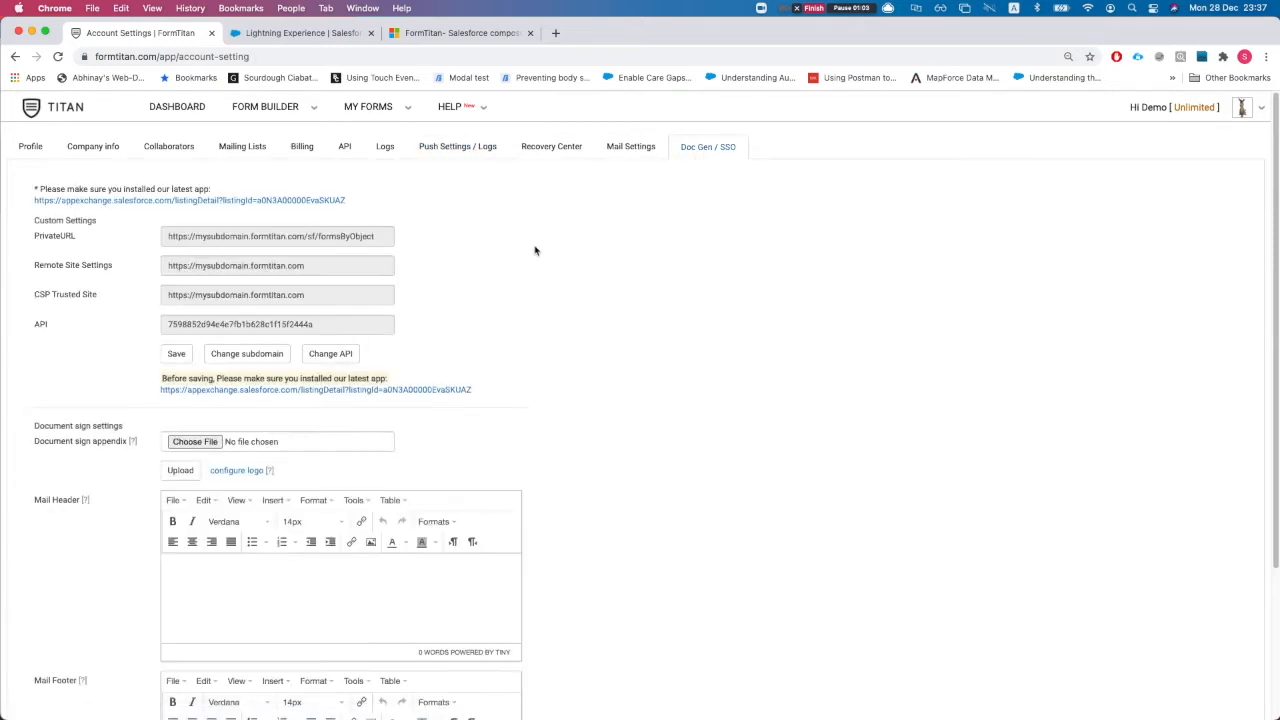
{"action": "left_click", "coordinate": [305, 392]}
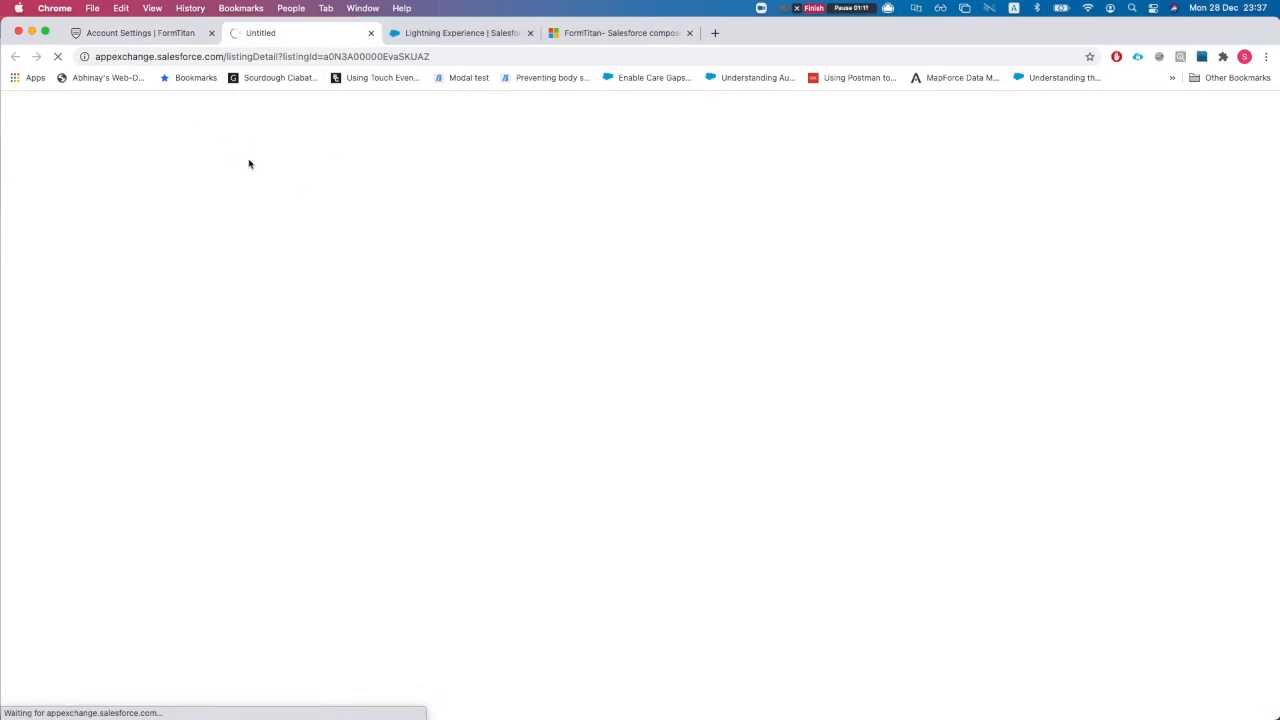
{"action": "left_click", "coordinate": [129, 37]}
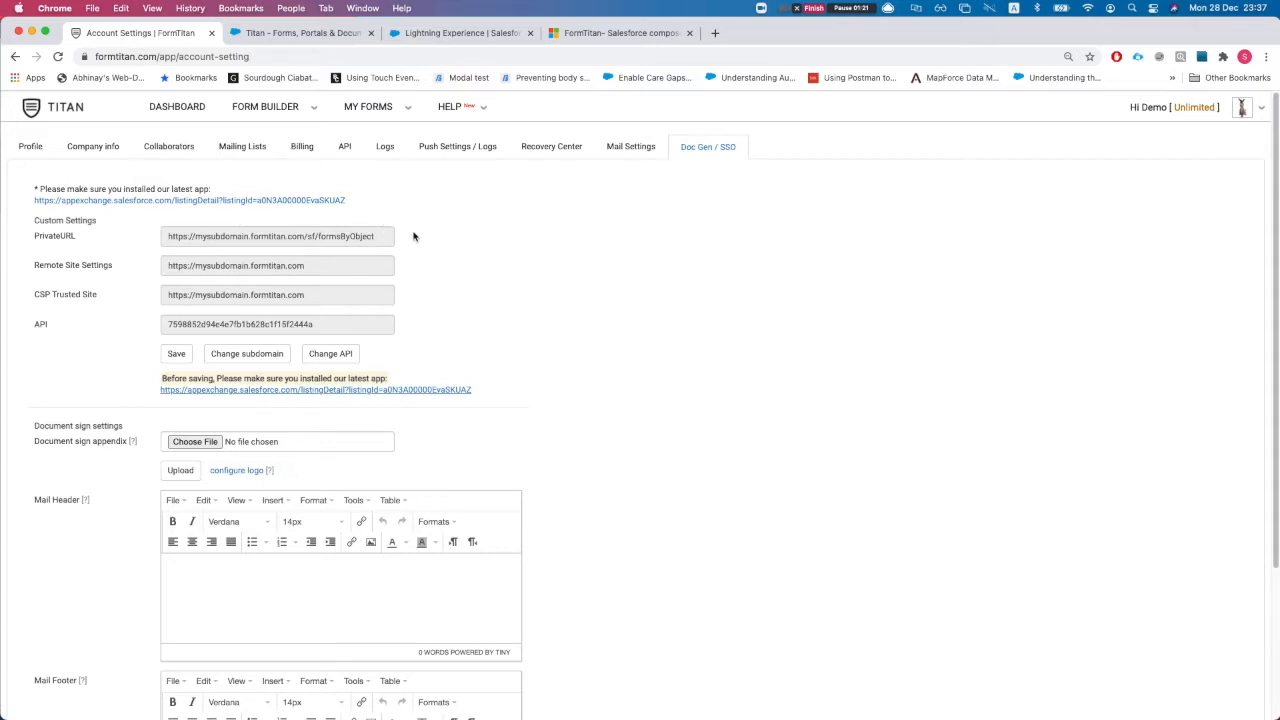
Allow API access to submissions on the API settings tab
{"action": "left_click", "coordinate": [345, 147]}
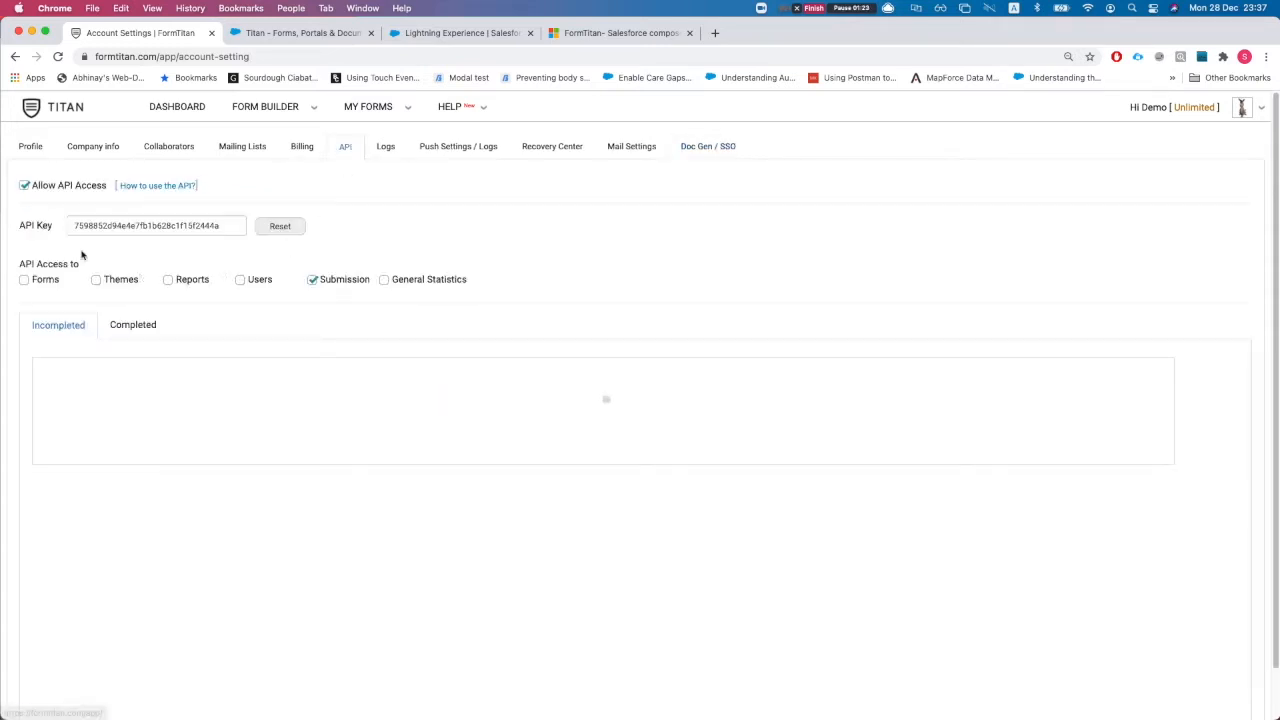
{"action": "left_click_drag", "start_coordinate": [12, 188], "coordinate": [83, 185]}
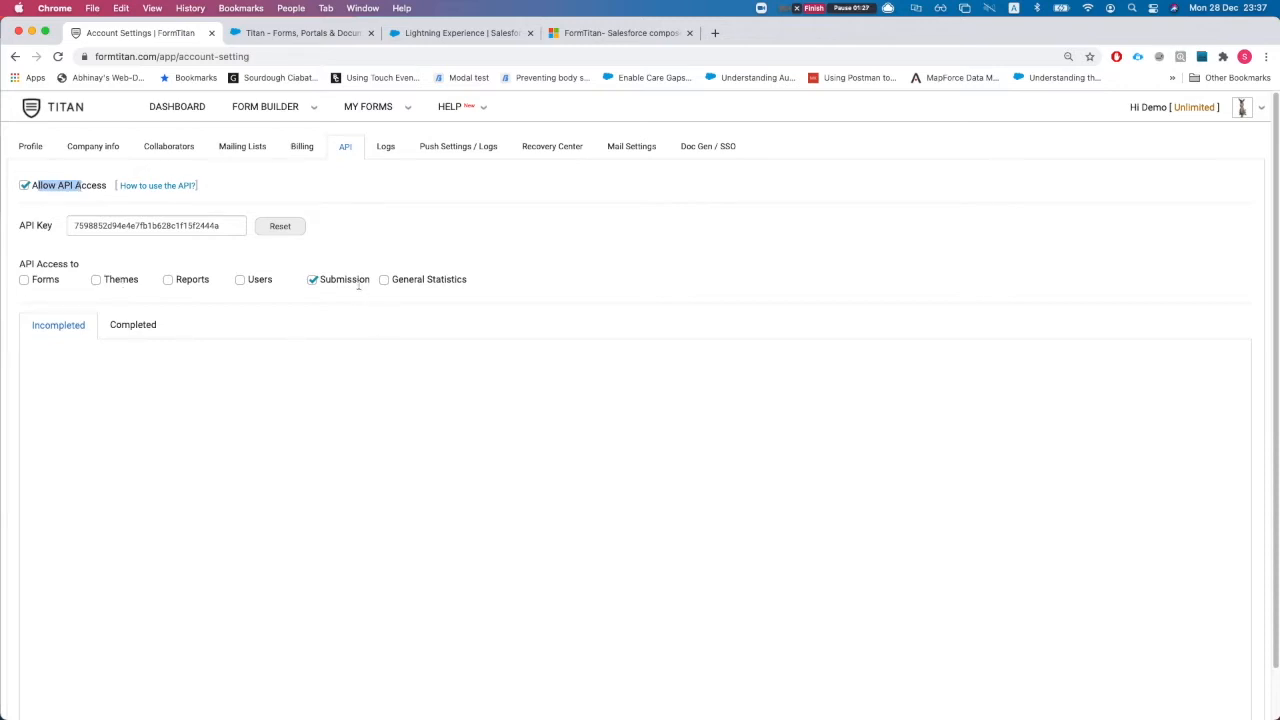
{"action": "left_click", "coordinate": [313, 280]}
Save the Doc Gen / SSO settings and bring the Word document to the front
{"action": "left_click", "coordinate": [686, 149]}
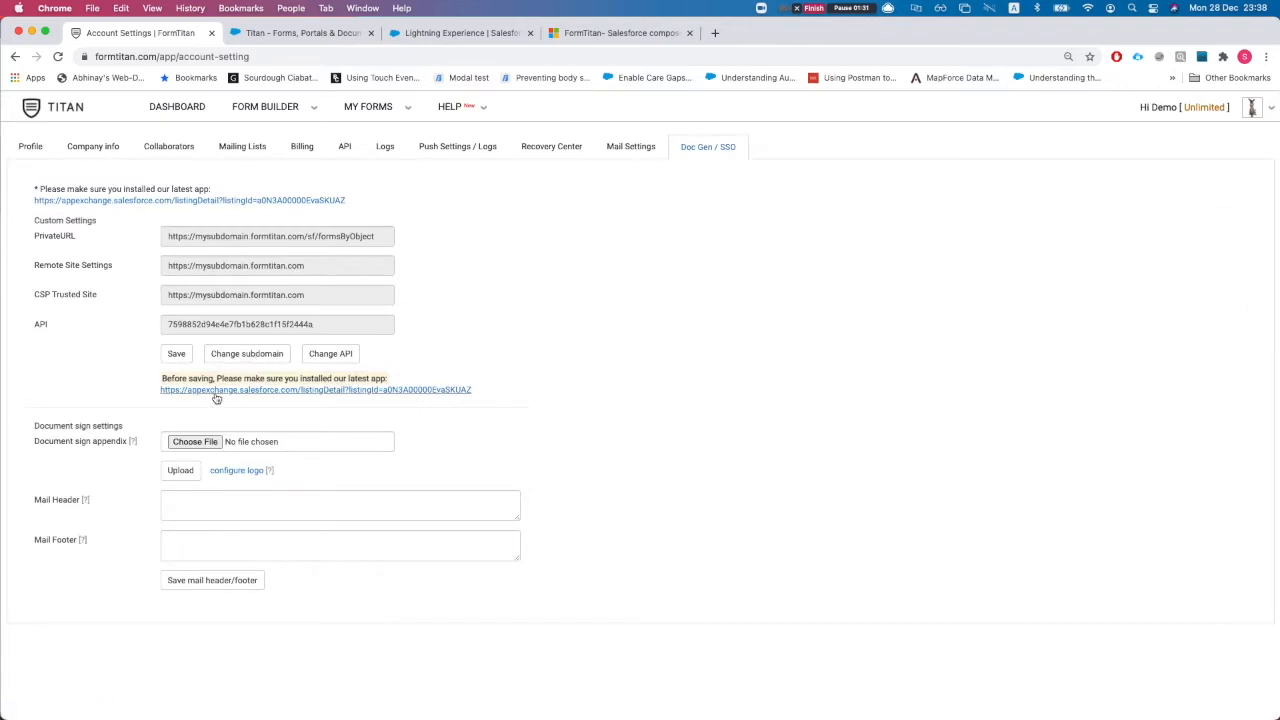
{"action": "left_click", "coordinate": [172, 357]}
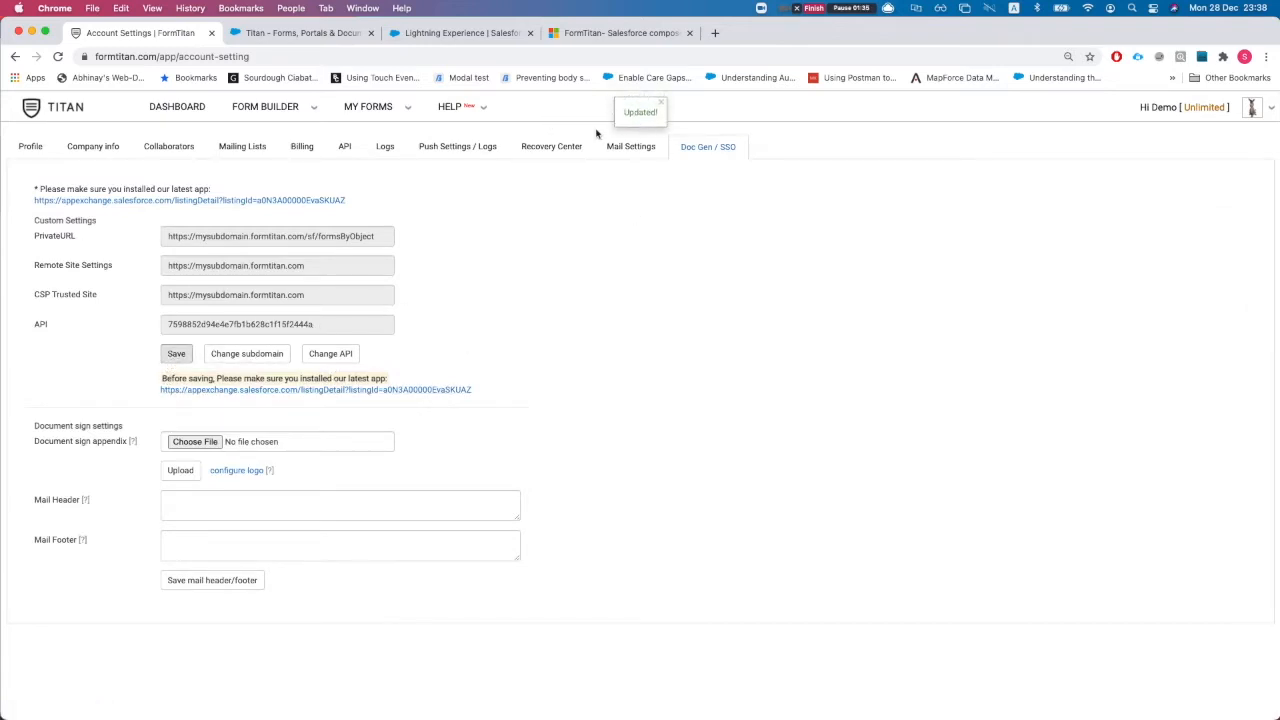
{"action": "left_click", "coordinate": [659, 104]}
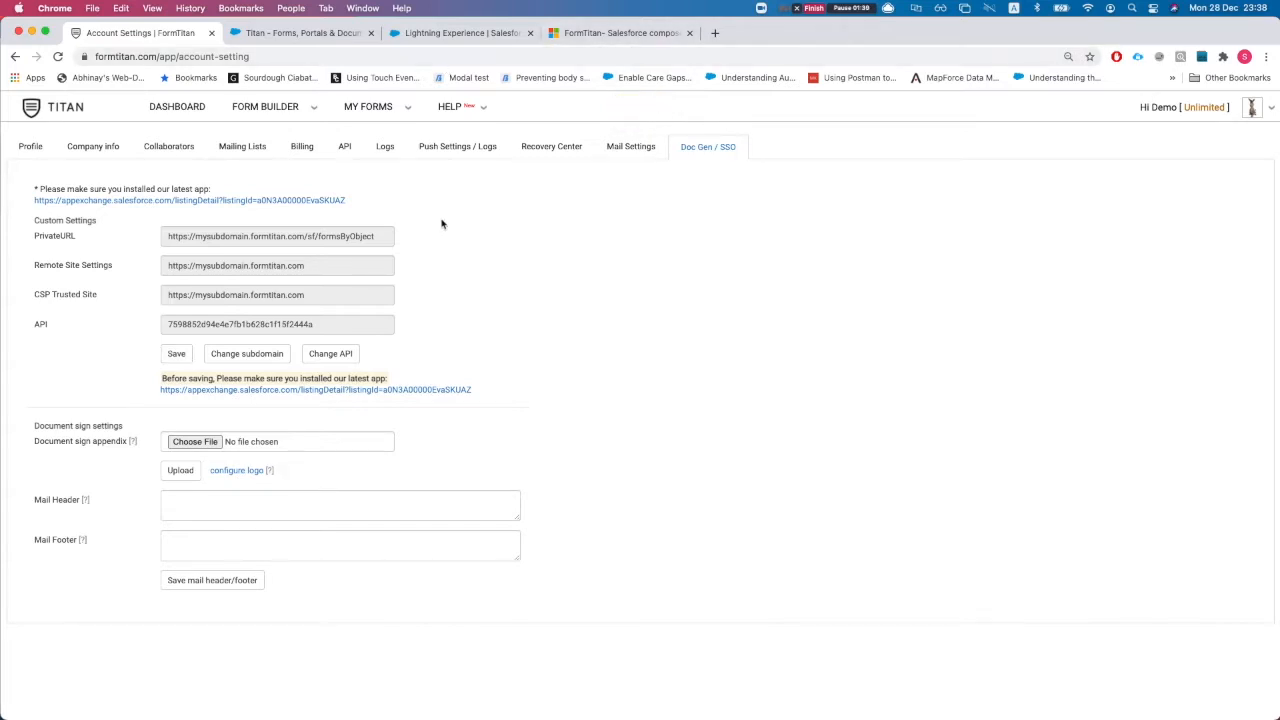
{"action": "key", "text": "ctrl+Up"}
{"action": "left_click", "coordinate": [894, 337]}
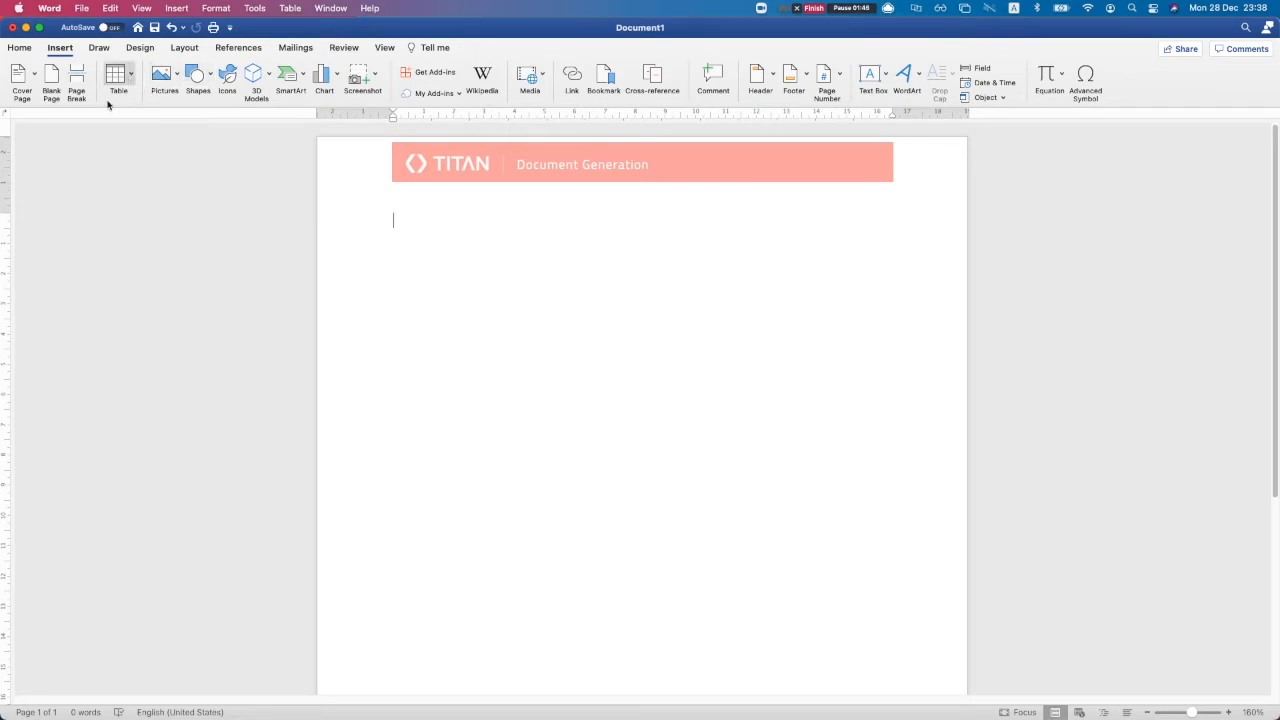
Search the Office add-ins store for 'formt' and add the FormTitan- Salesforce composer add-in
{"action": "left_click", "coordinate": [19, 47]}
{"action": "left_click", "coordinate": [59, 47]}
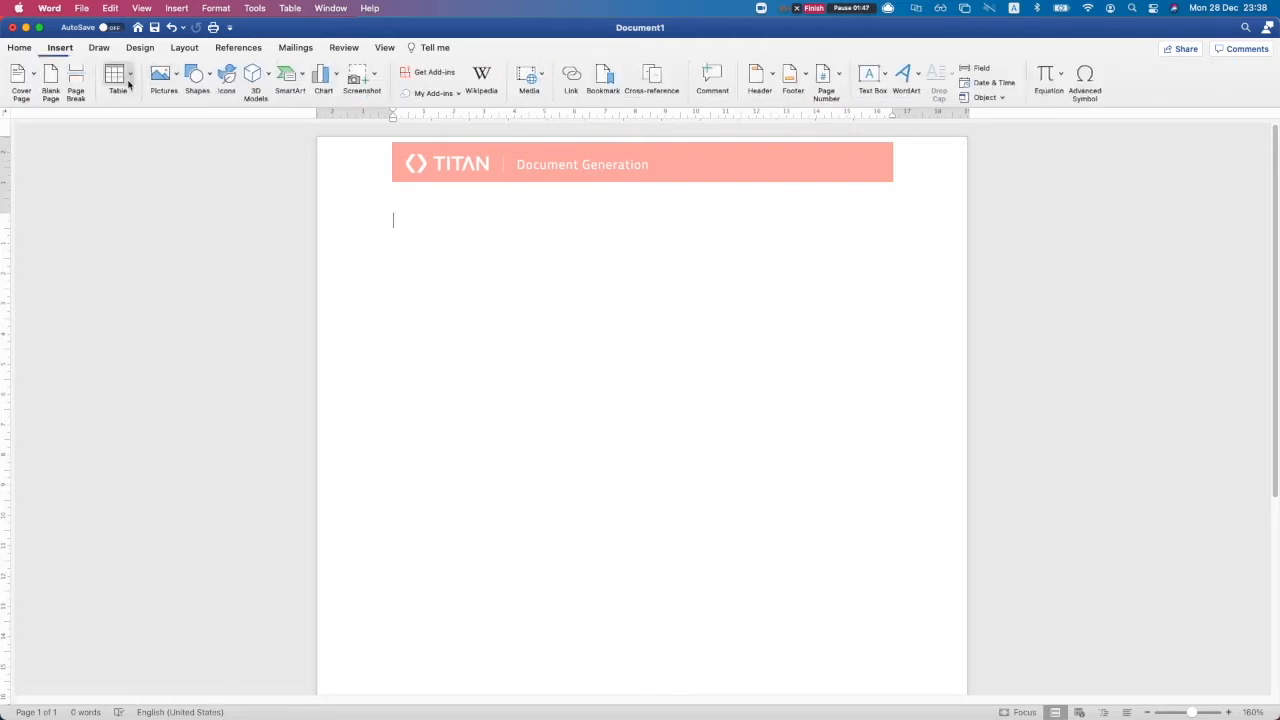
{"action": "left_click", "coordinate": [438, 73]}
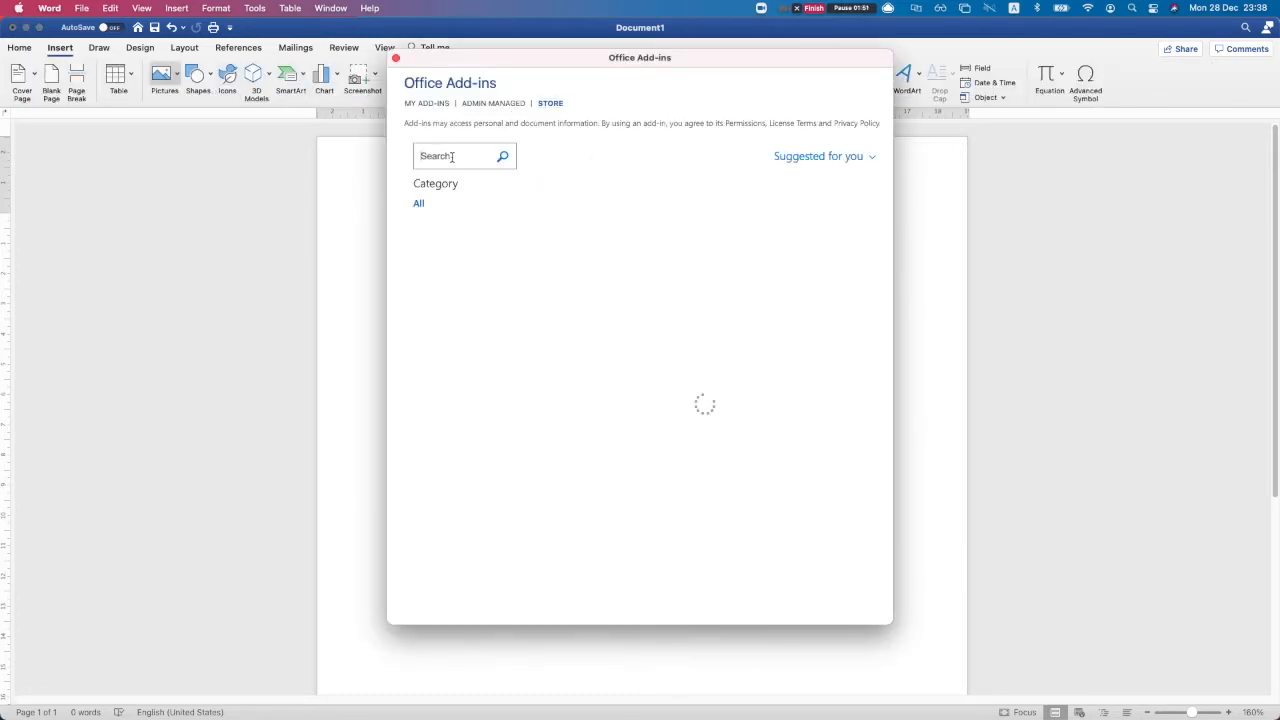
{"action": "left_click", "coordinate": [421, 156]}
{"action": "type", "text": "formt"}
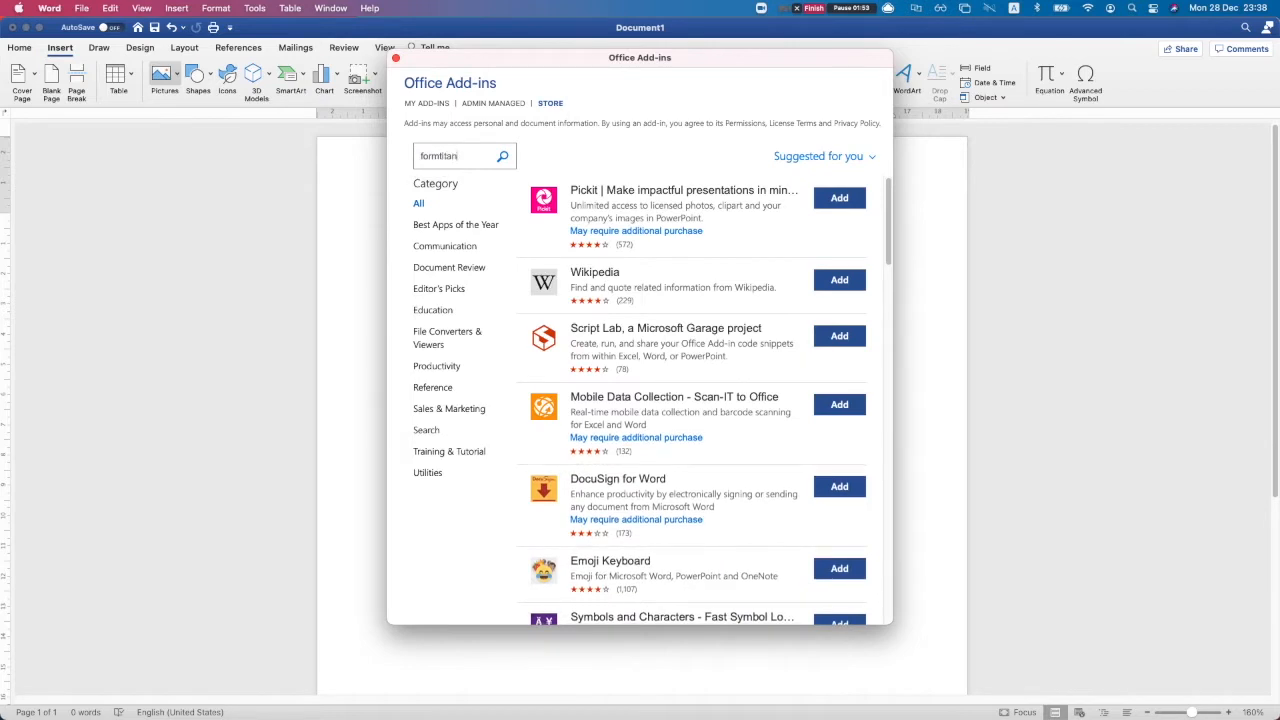
{"action": "left_click", "coordinate": [504, 157]}
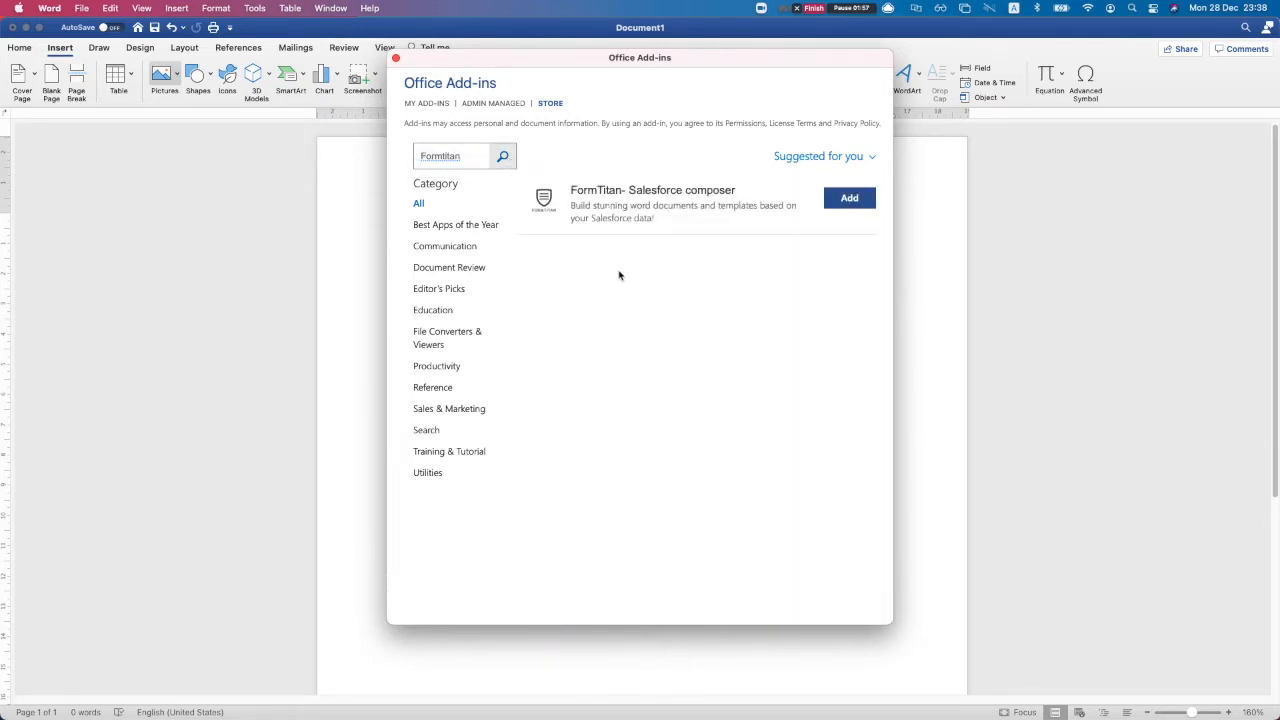
{"action": "left_click", "coordinate": [838, 206]}
{"action": "left_click", "coordinate": [767, 292]}
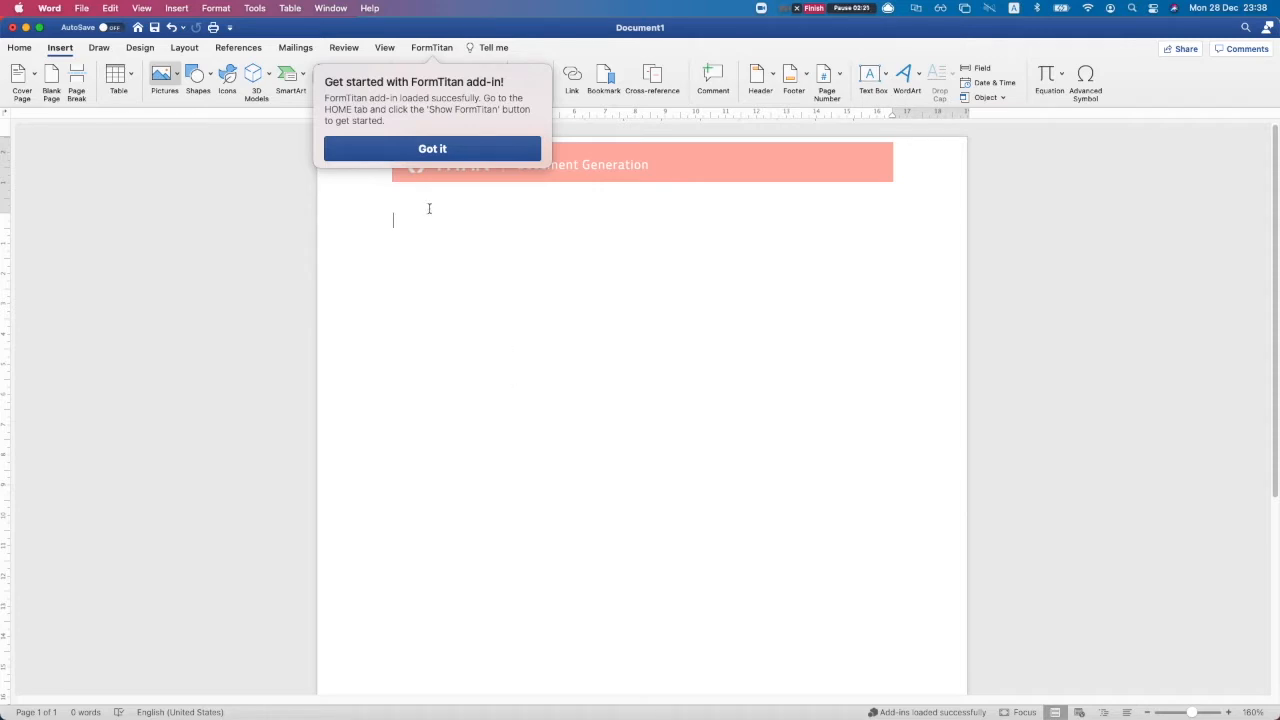
Open the FormTitan side pane from the FormTitan tab and begin signing in
{"action": "left_click", "coordinate": [432, 148]}
{"action": "left_click", "coordinate": [432, 47]}
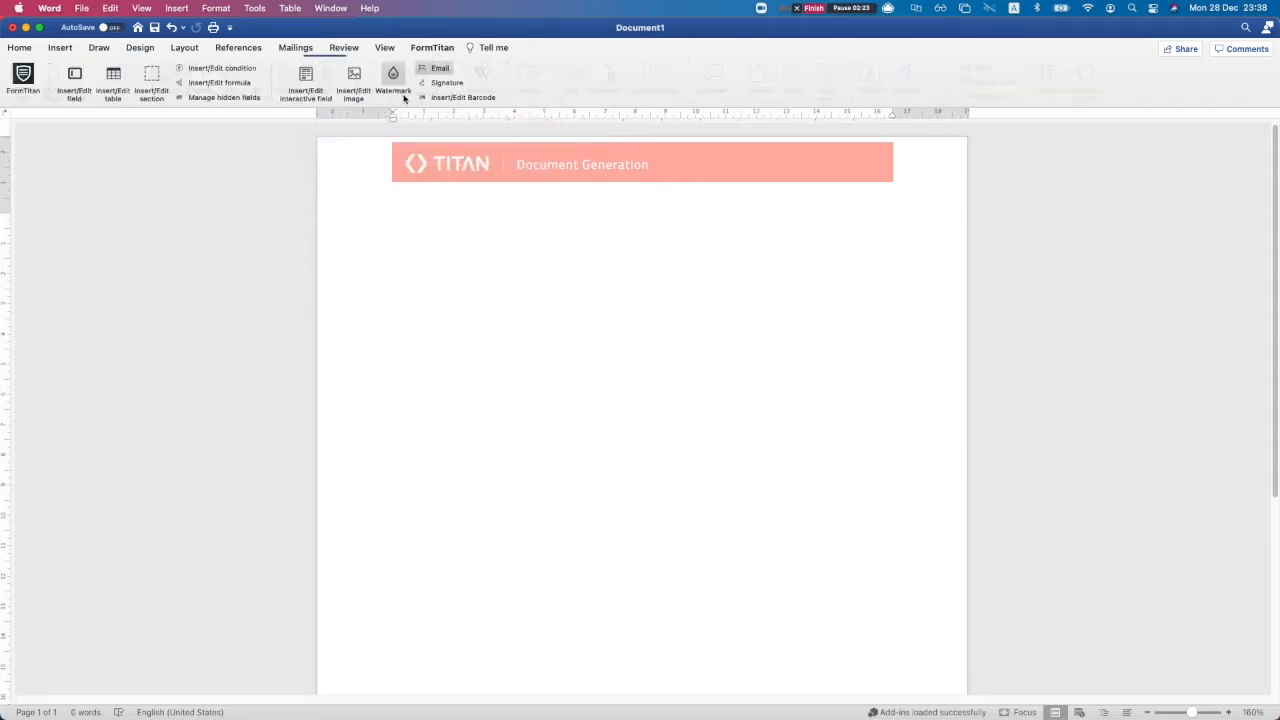
{"action": "left_click", "coordinate": [24, 76]}
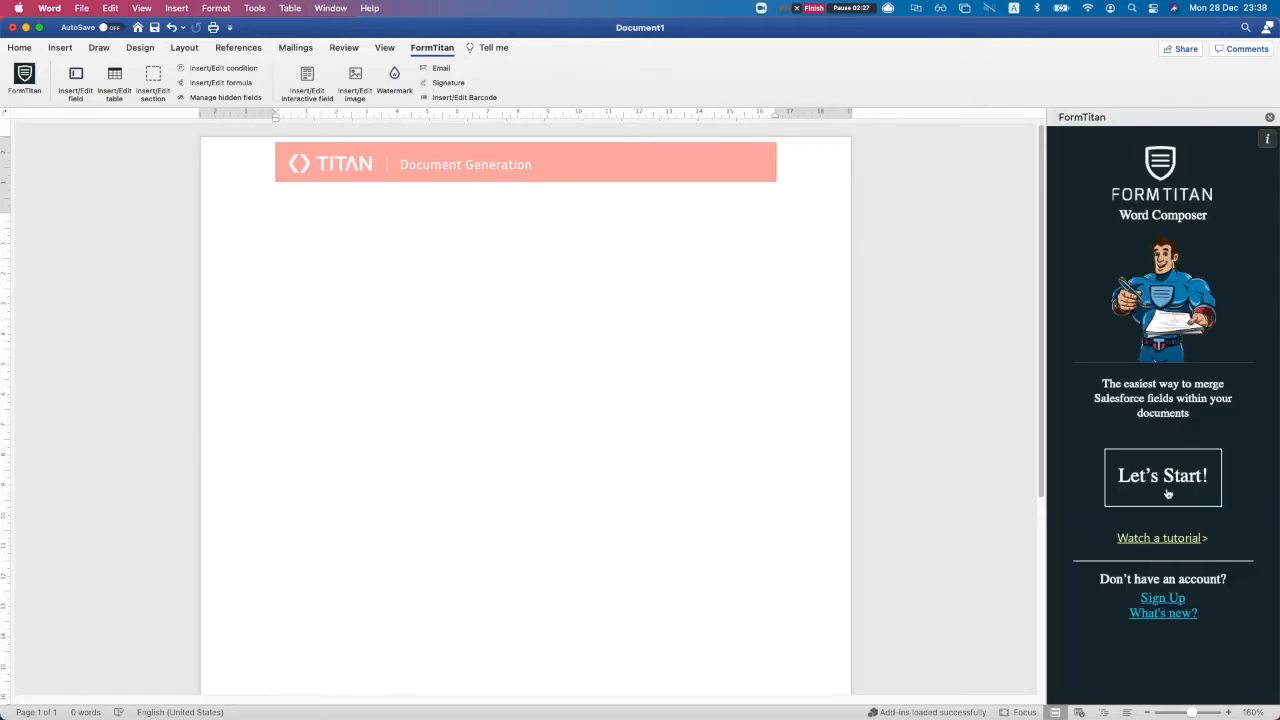
{"action": "left_click", "coordinate": [1167, 493]}
Submit the account e-mail and password in the FormTitan sign-in form
{"action": "left_click", "coordinate": [1130, 392]}
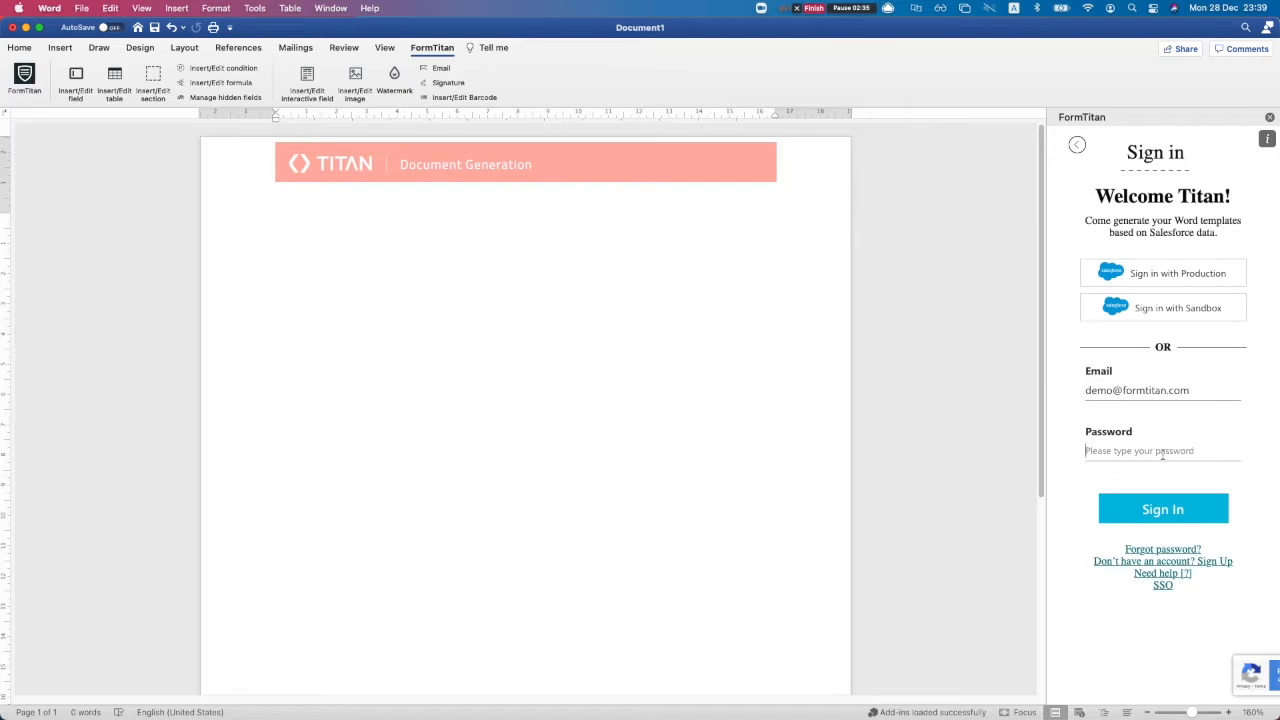
{"action": "type", "text": "••"}
{"action": "key", "text": "BackSpace"}
{"action": "key", "text": "BackSpace"}
{"action": "type", "text": "•"}
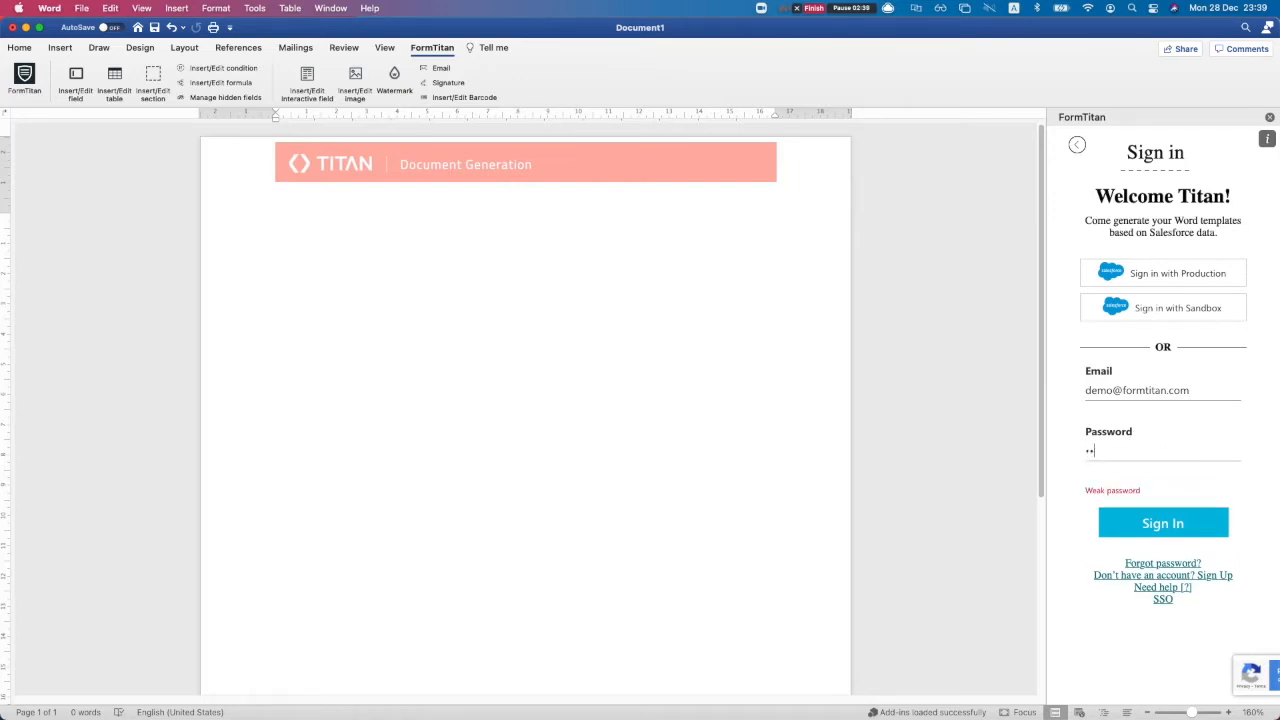
{"action": "type", "text": "••••"}
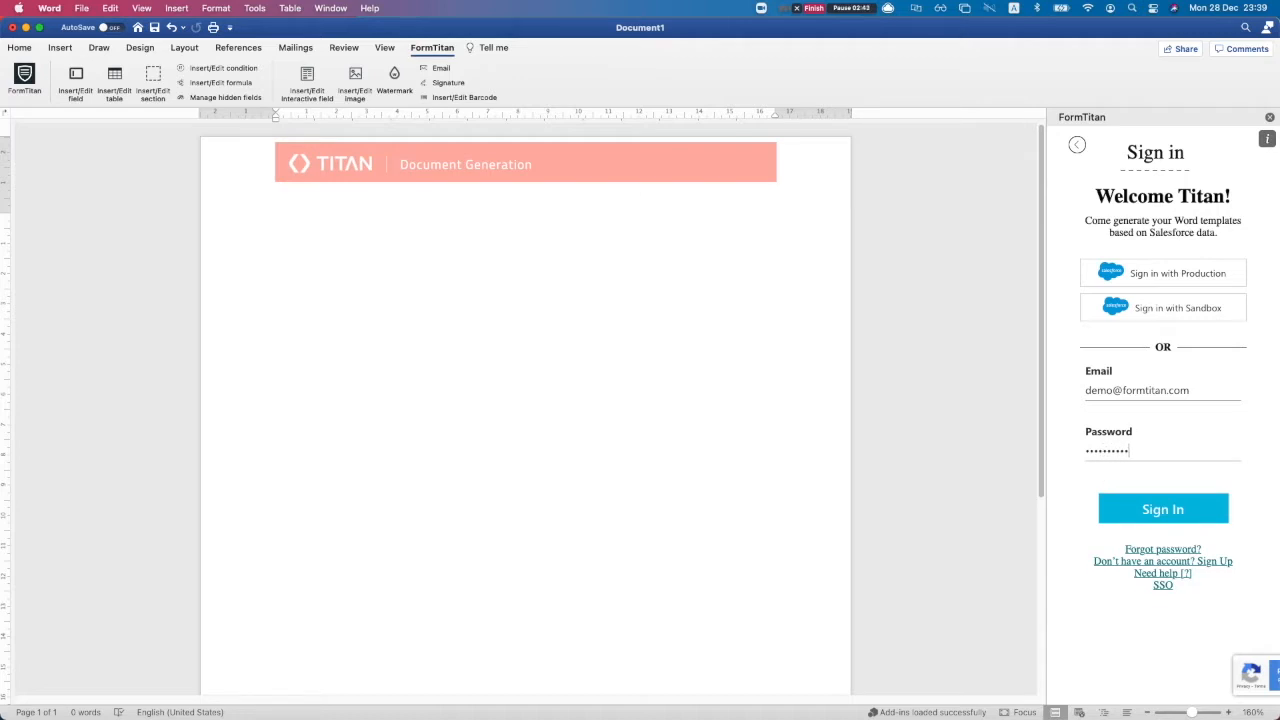
{"action": "key", "text": "Return"}
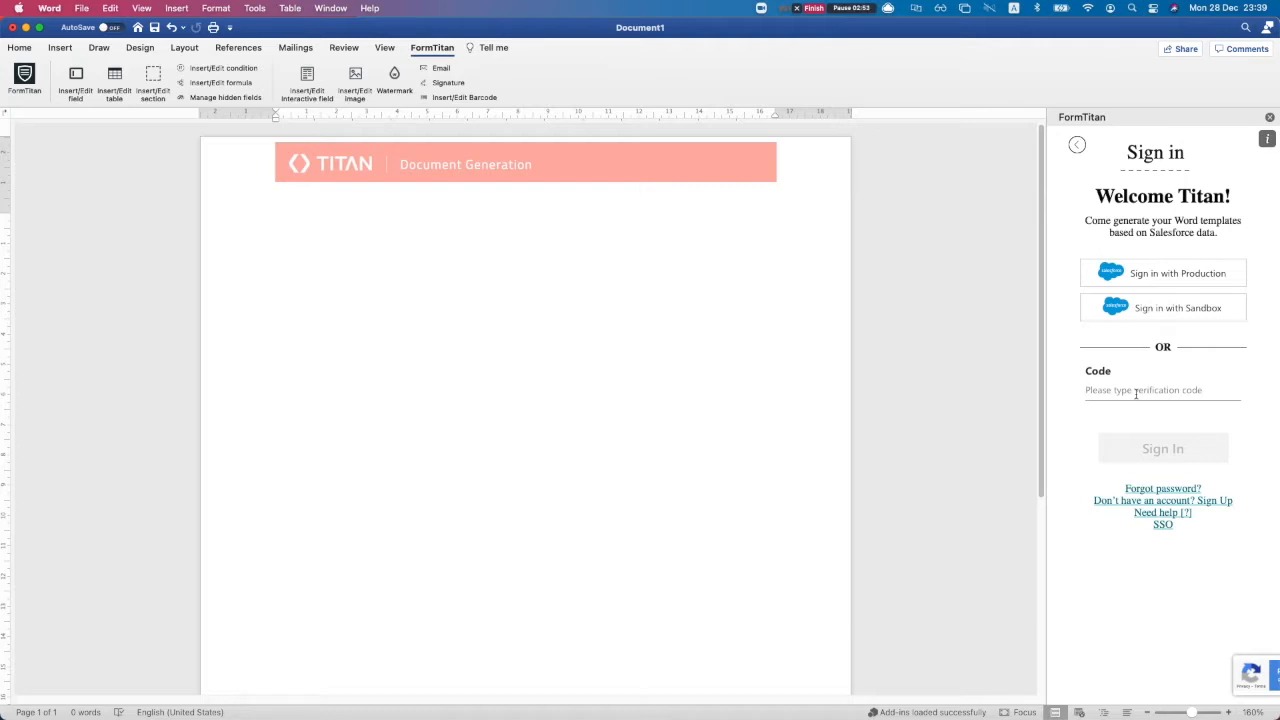
Enter the verification code, retry after the invalid-code error, and sign in to the Main account
{"action": "type", "text": "1•••••"}
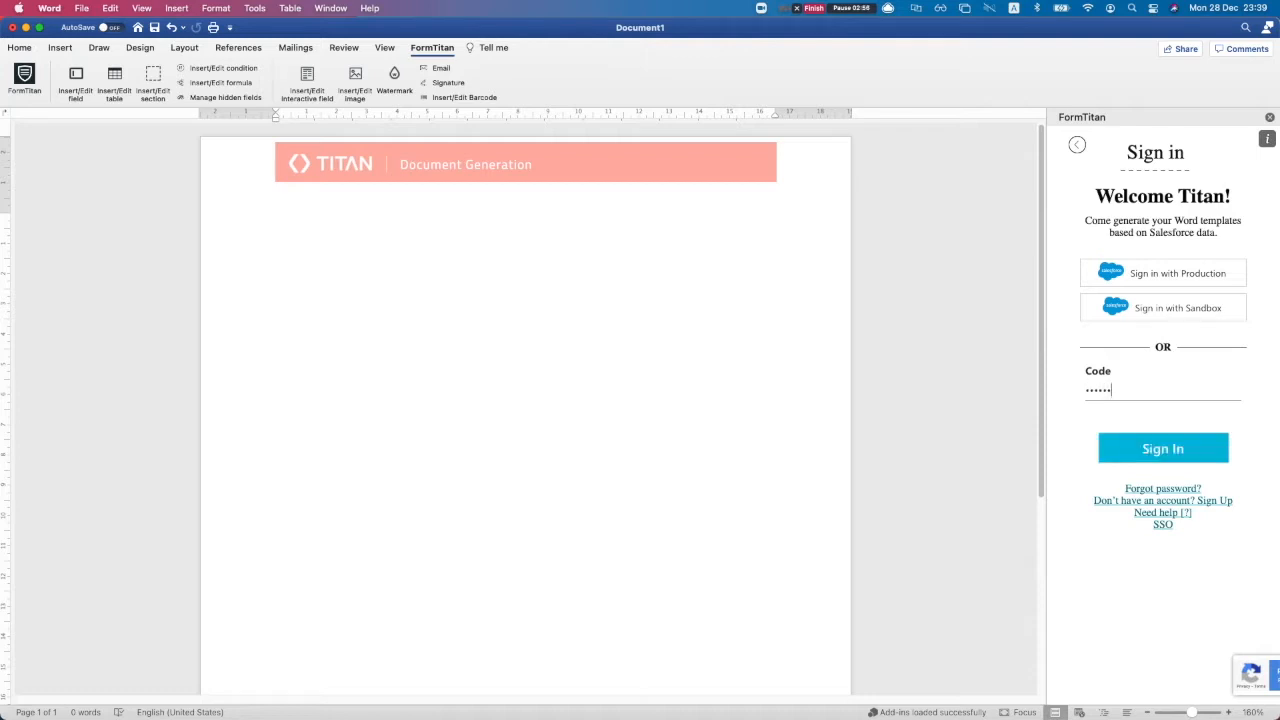
{"action": "left_click", "coordinate": [1150, 455]}
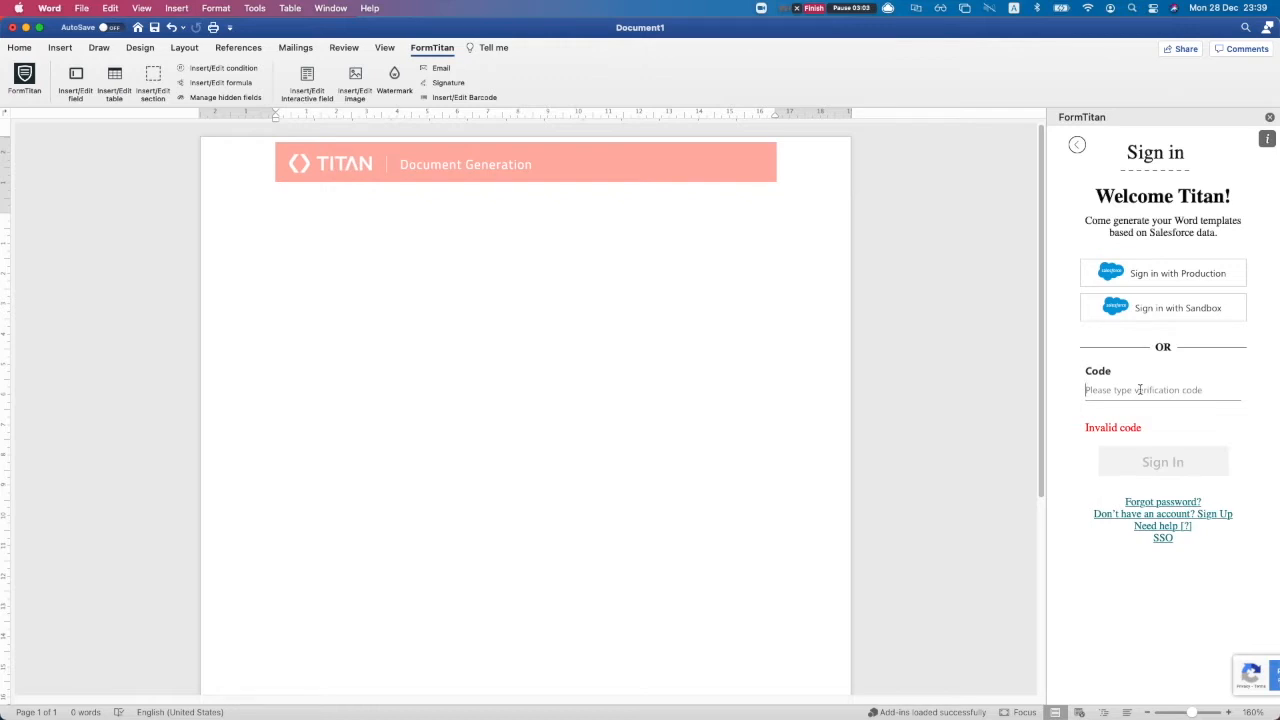
{"action": "type", "text": "••••••"}
{"action": "left_click", "coordinate": [1196, 464]}
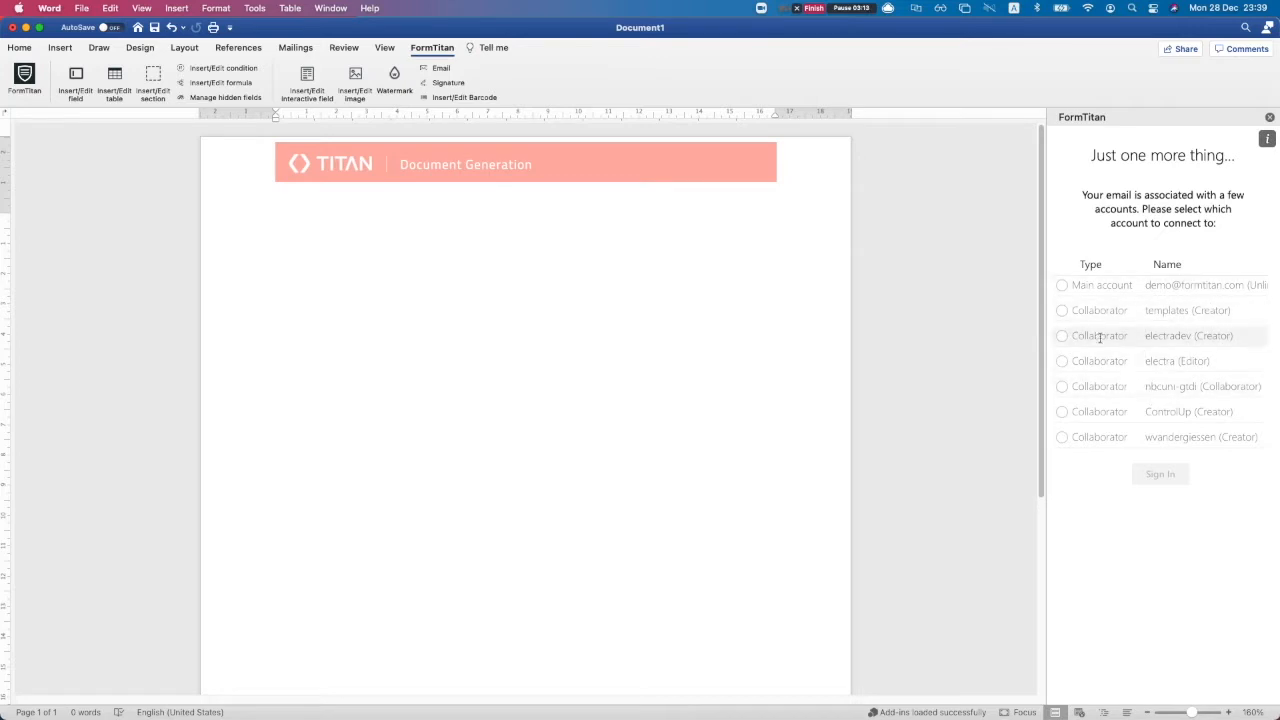
{"action": "left_click", "coordinate": [1063, 286]}
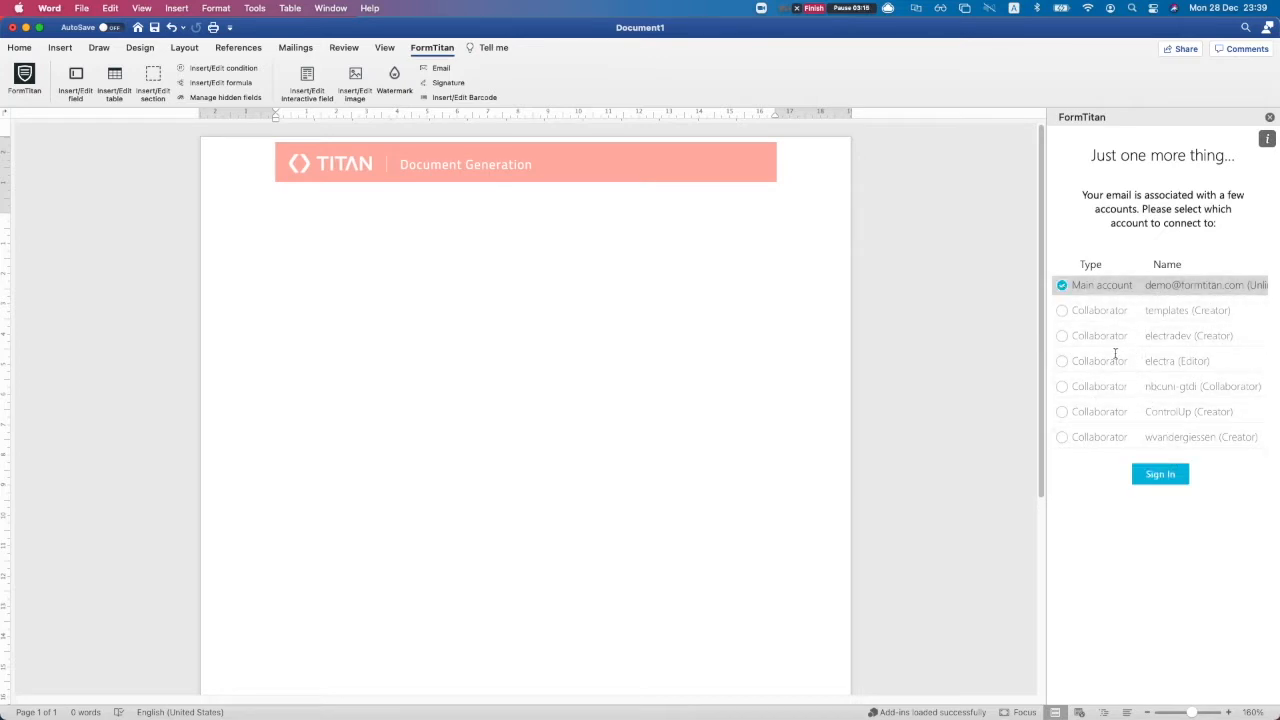
{"action": "left_click", "coordinate": [1158, 476]}
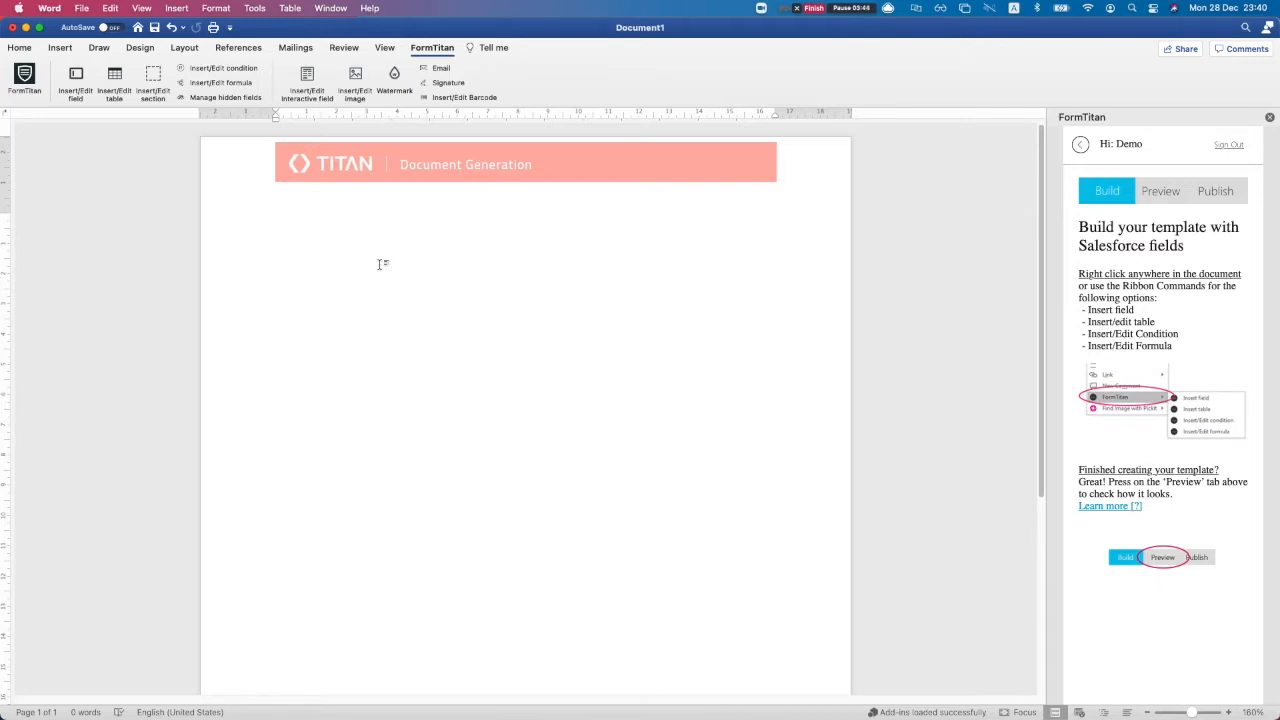
Open FormTitan's Insert/Edit field dialog and browse the object and system field lists
{"action": "left_click", "coordinate": [77, 79]}
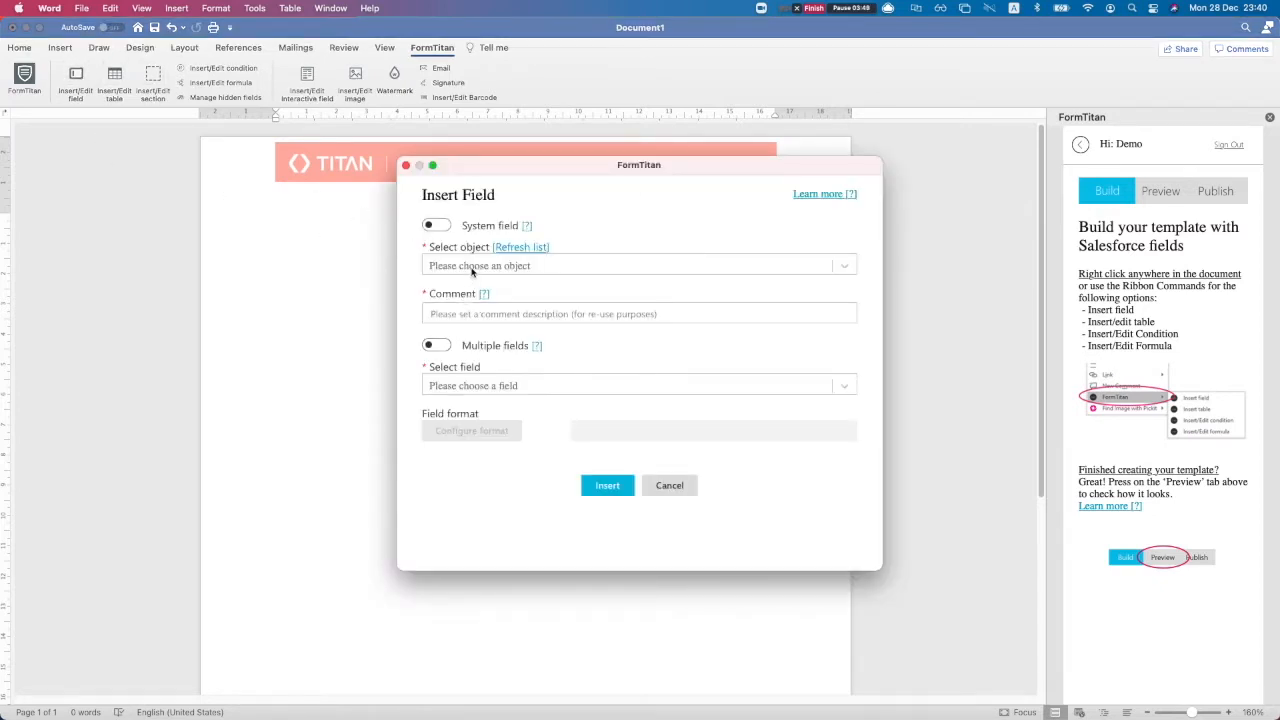
{"action": "left_click", "coordinate": [473, 268]}
{"action": "type", "text": "a"}
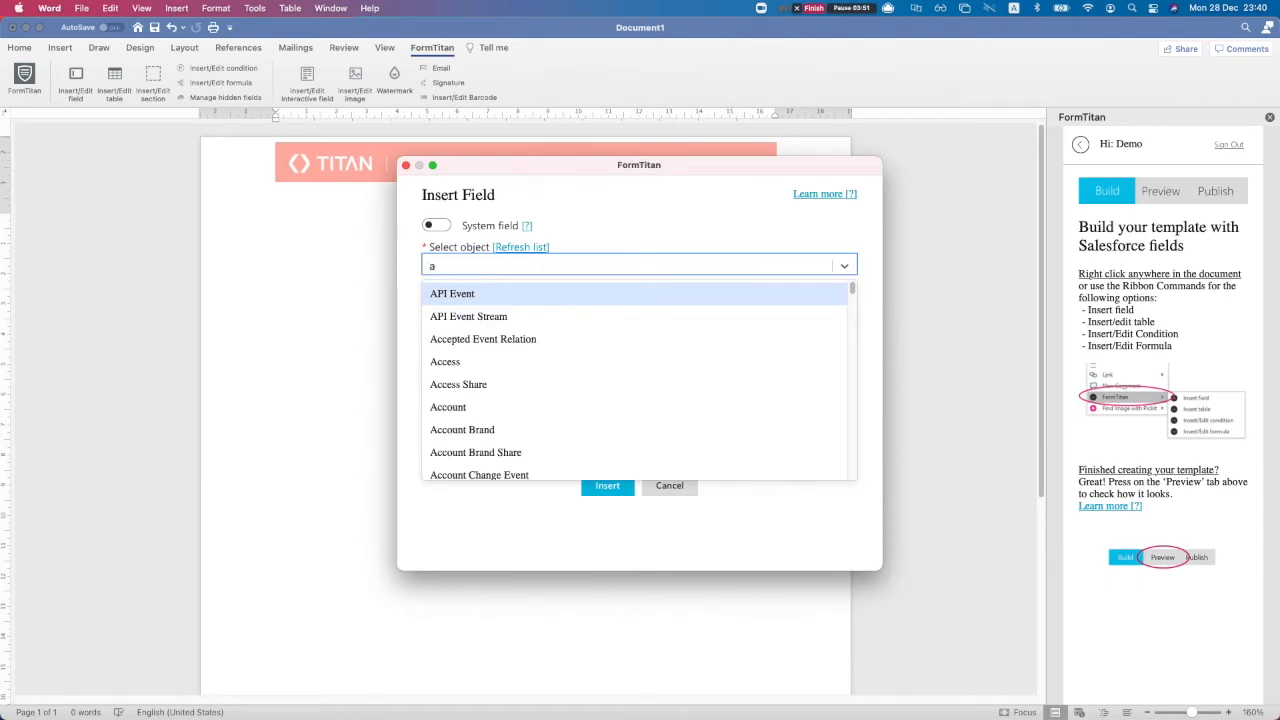
{"action": "type", "text": "cc"}
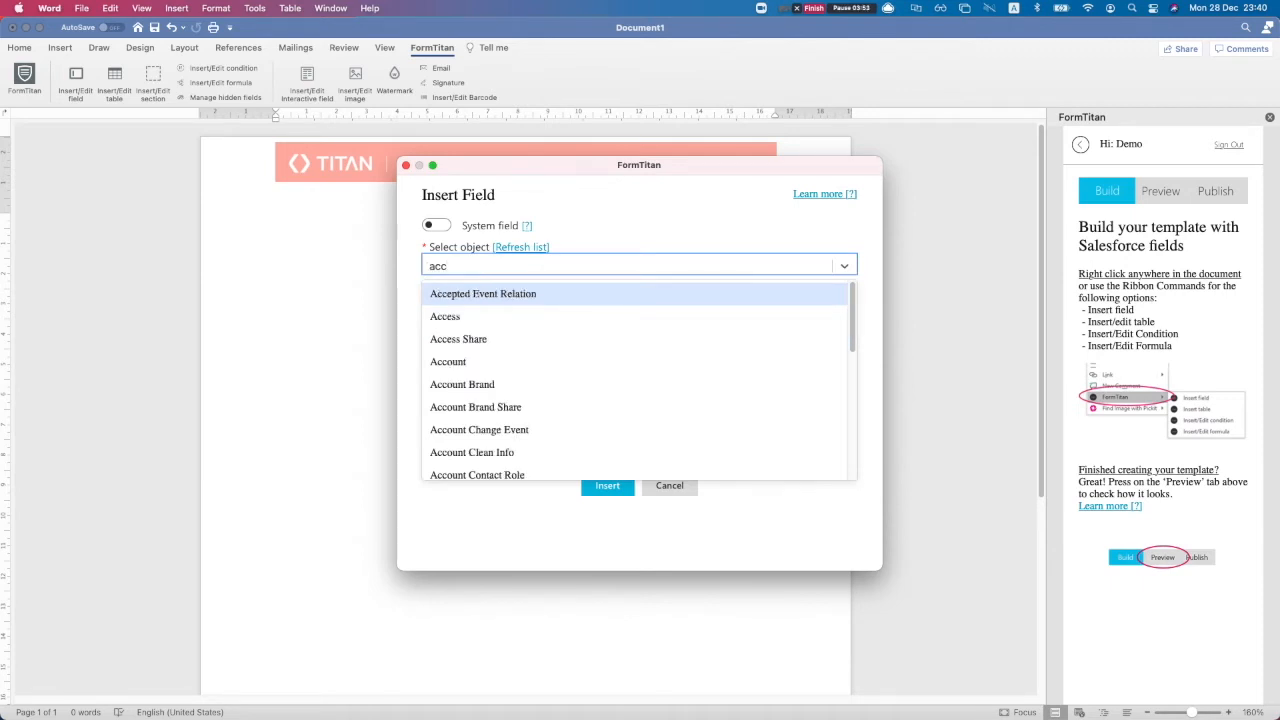
{"action": "left_click", "coordinate": [435, 225]}
{"action": "left_click", "coordinate": [435, 225]}
{"action": "left_click", "coordinate": [447, 225]}
{"action": "left_click", "coordinate": [474, 265]}
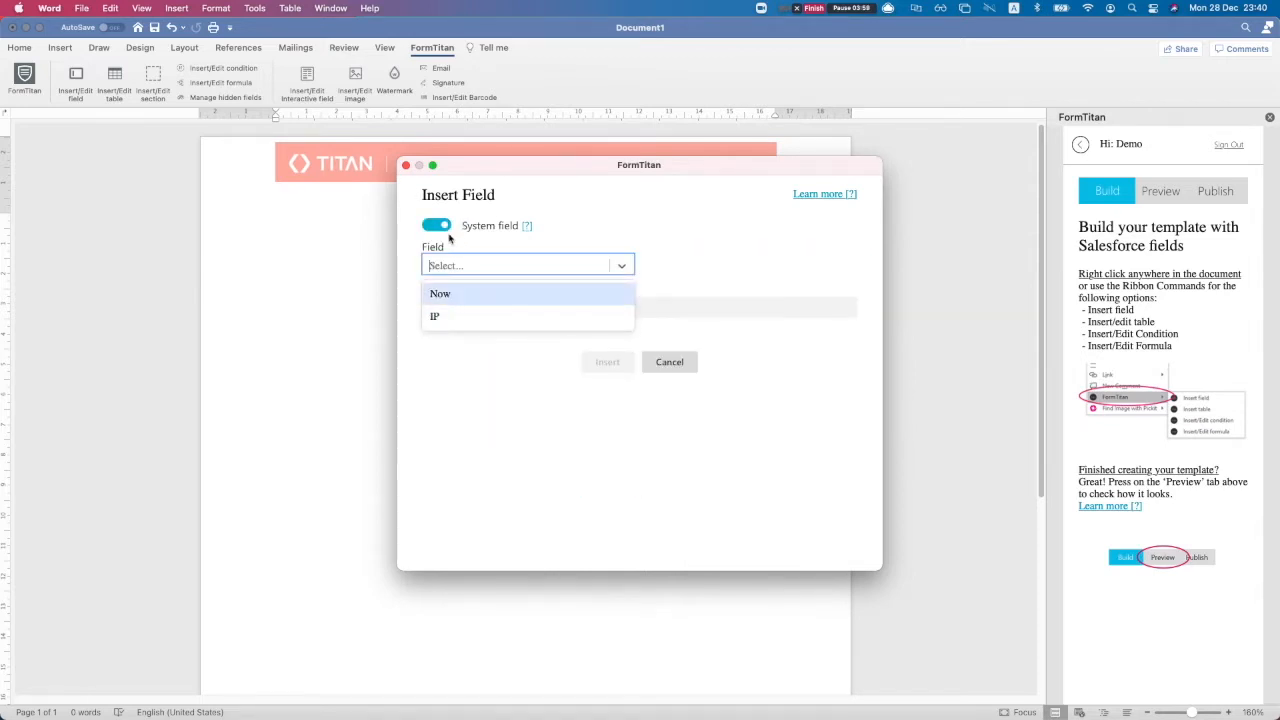
{"action": "left_click", "coordinate": [438, 228]}
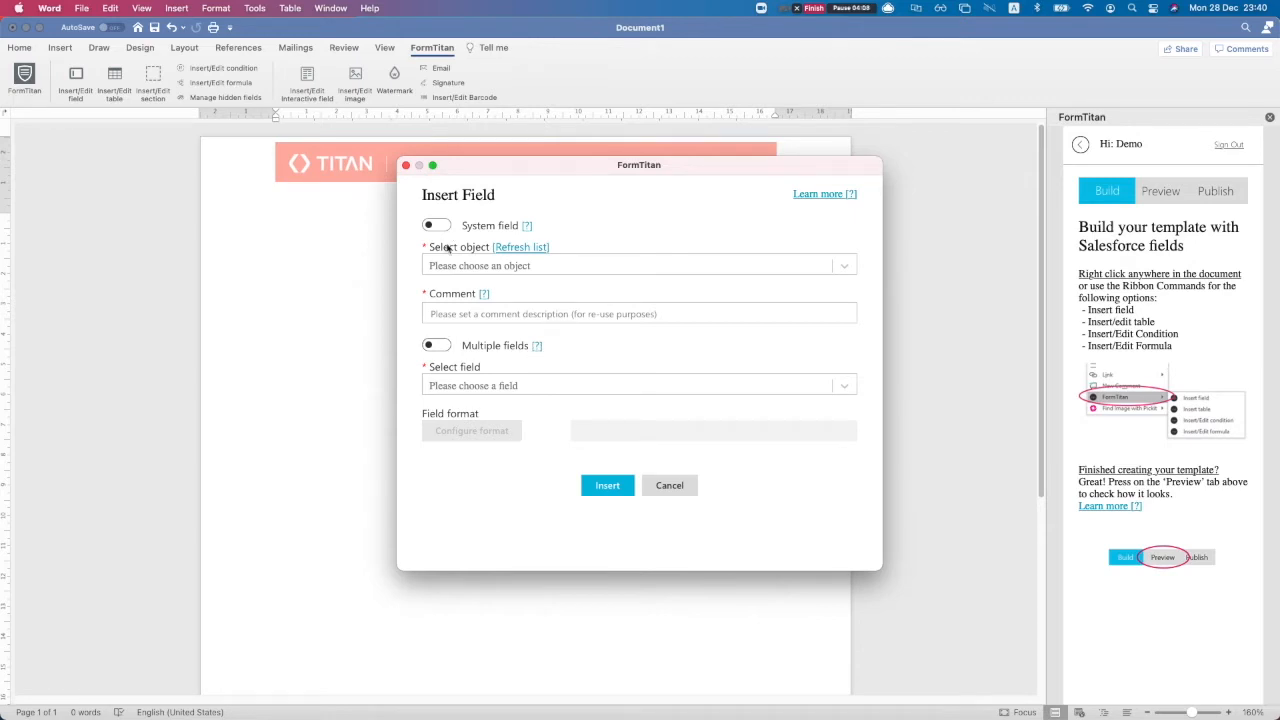
Insert Account Name from the Account object with comment 'get account', then add a new line
{"action": "left_click", "coordinate": [467, 268]}
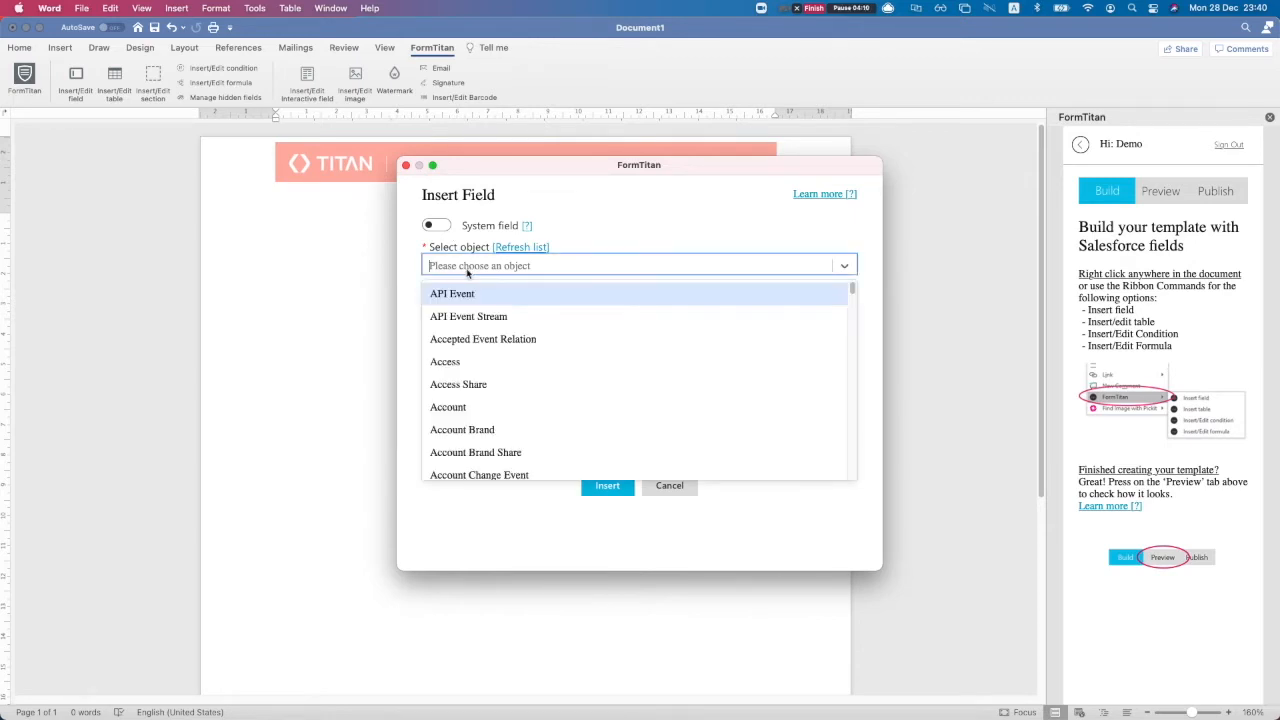
{"action": "type", "text": "account"}
{"action": "key", "text": "Return"}
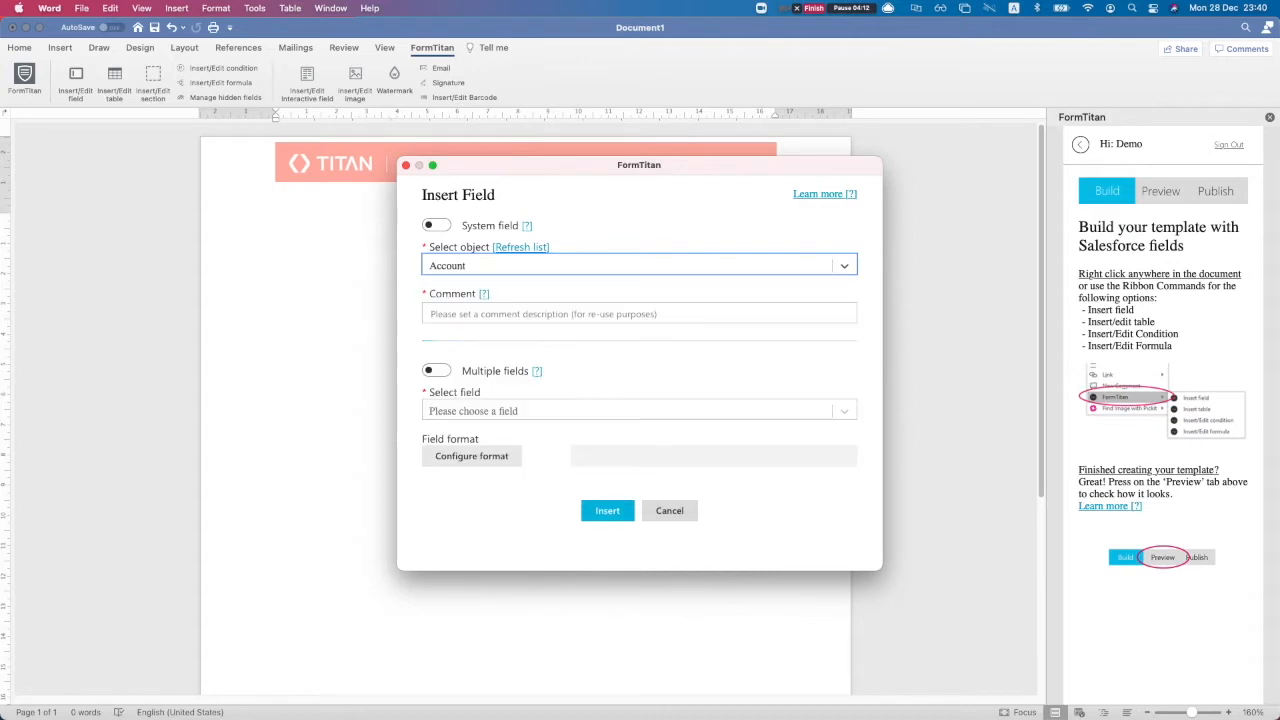
{"action": "key", "text": "Tab"}
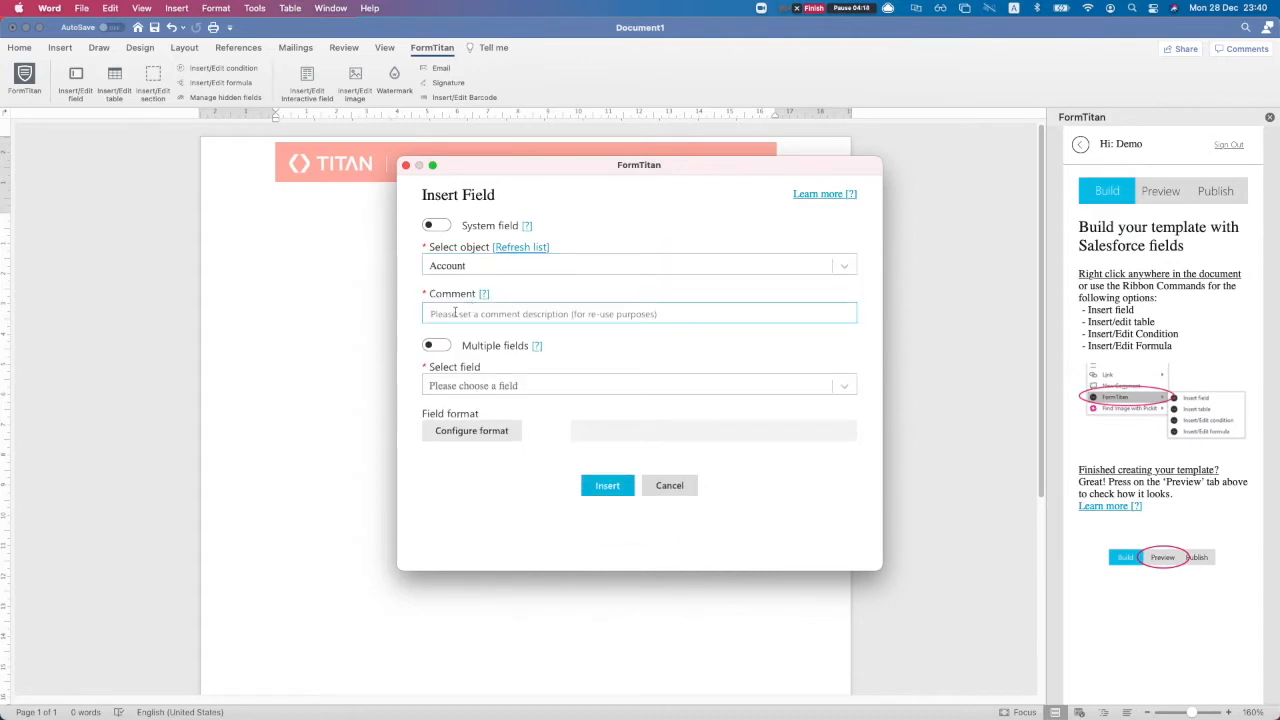
{"action": "type", "text": "get"}
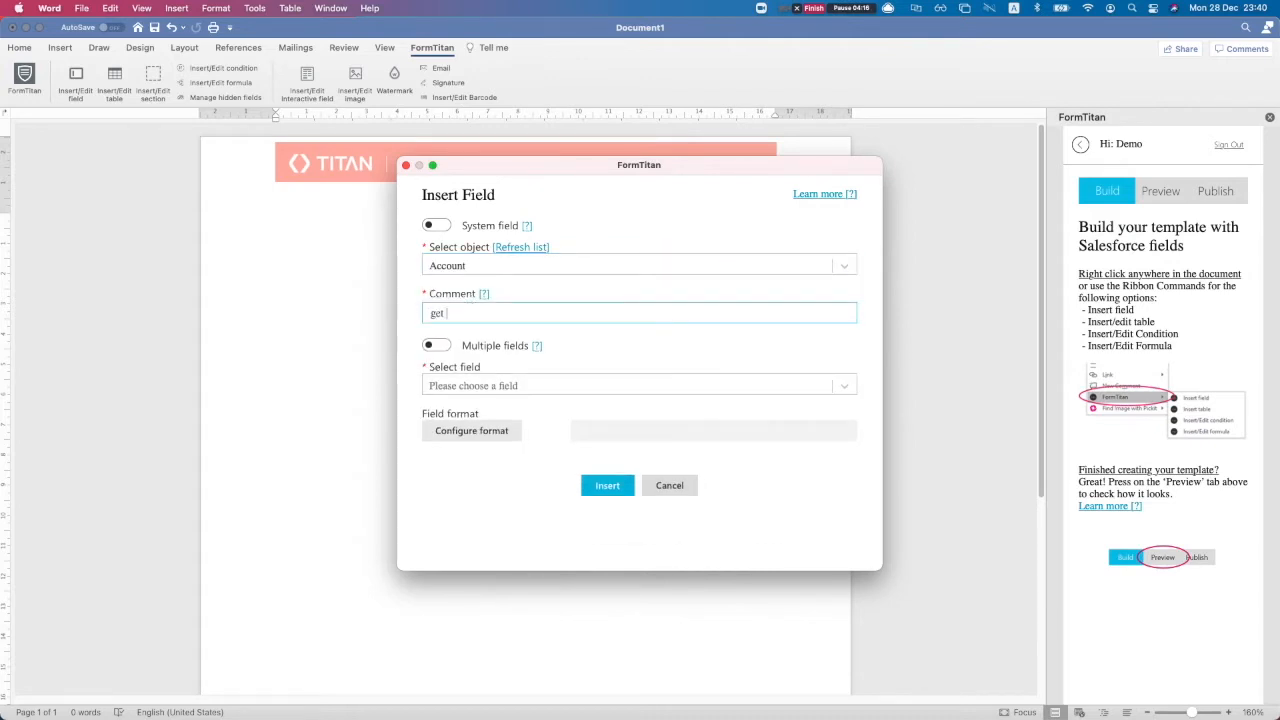
{"action": "key", "text": "BackSpace"}
{"action": "key", "text": "BackSpace"}
{"action": "left_click", "coordinate": [457, 386]}
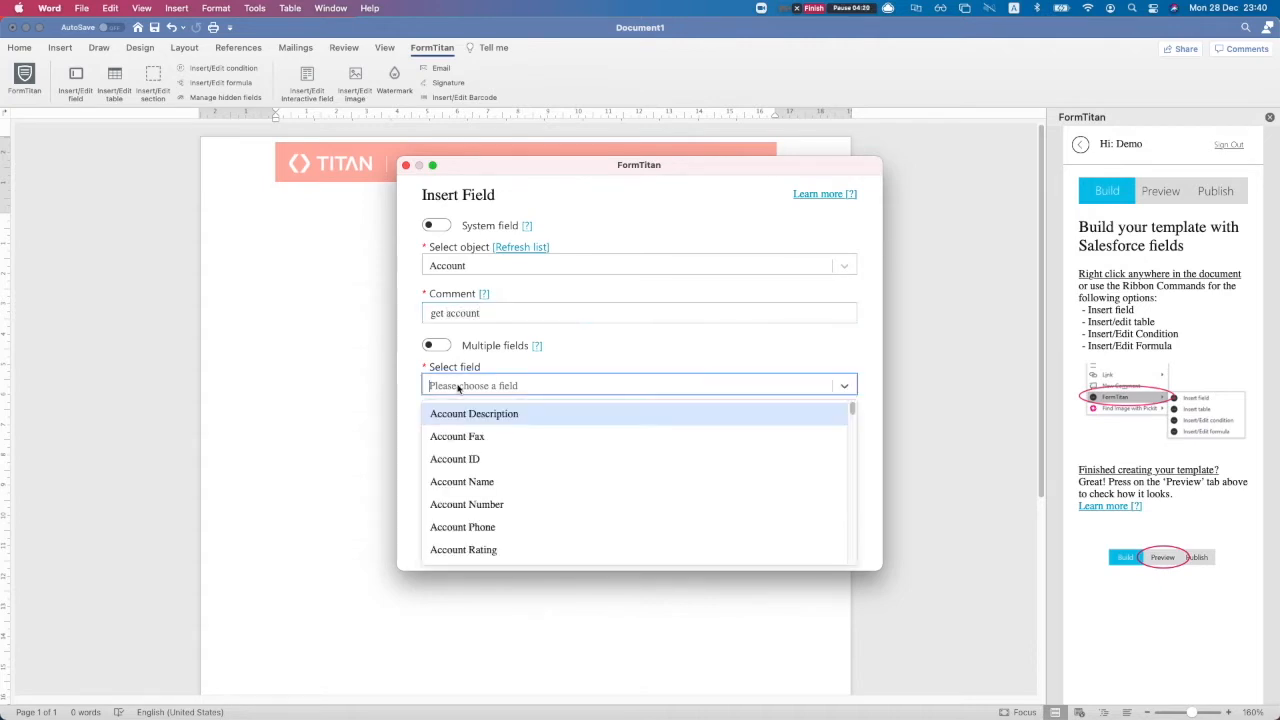
{"action": "left_click", "coordinate": [473, 490]}
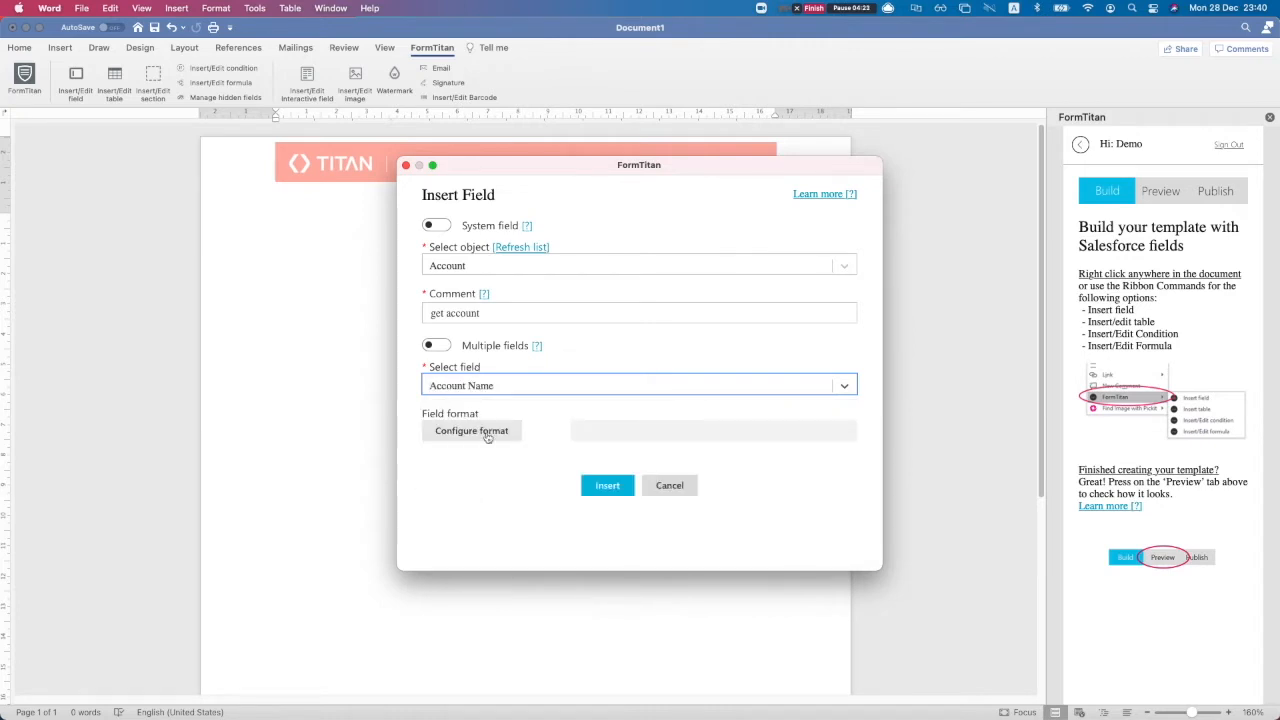
{"action": "left_click", "coordinate": [607, 485]}
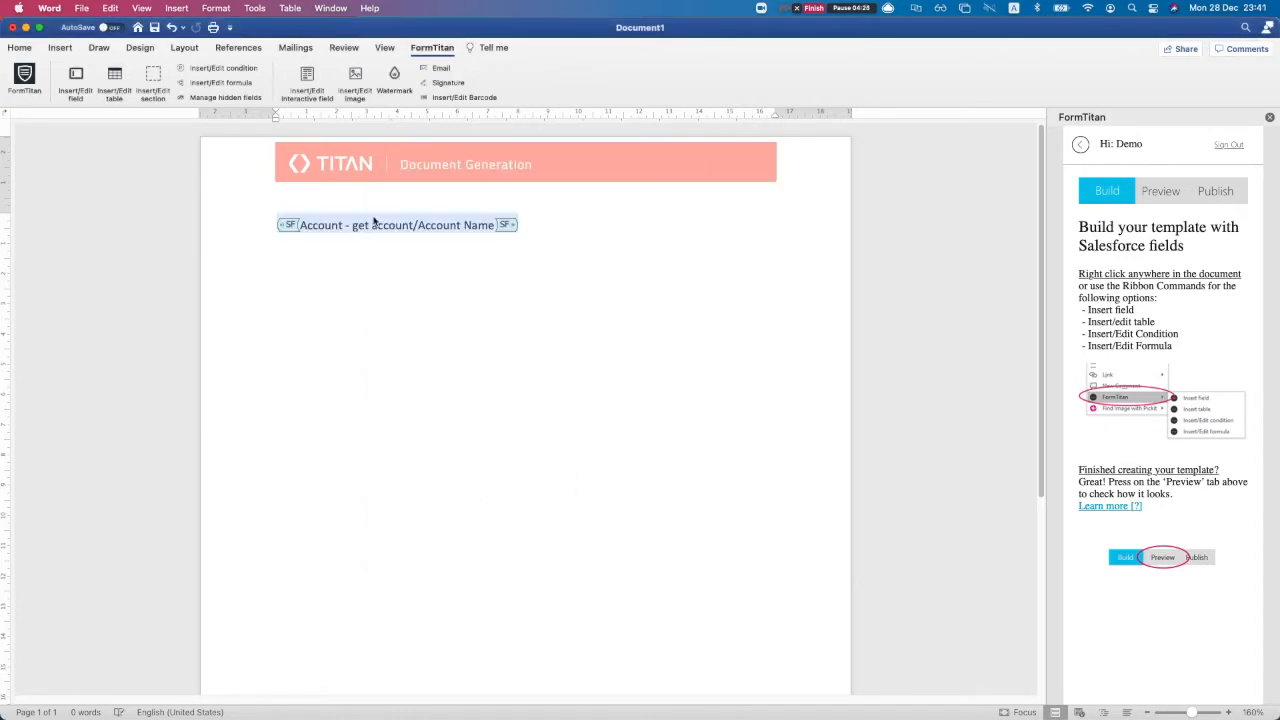
{"action": "left_click", "coordinate": [553, 227]}
{"action": "key", "text": "Return"}
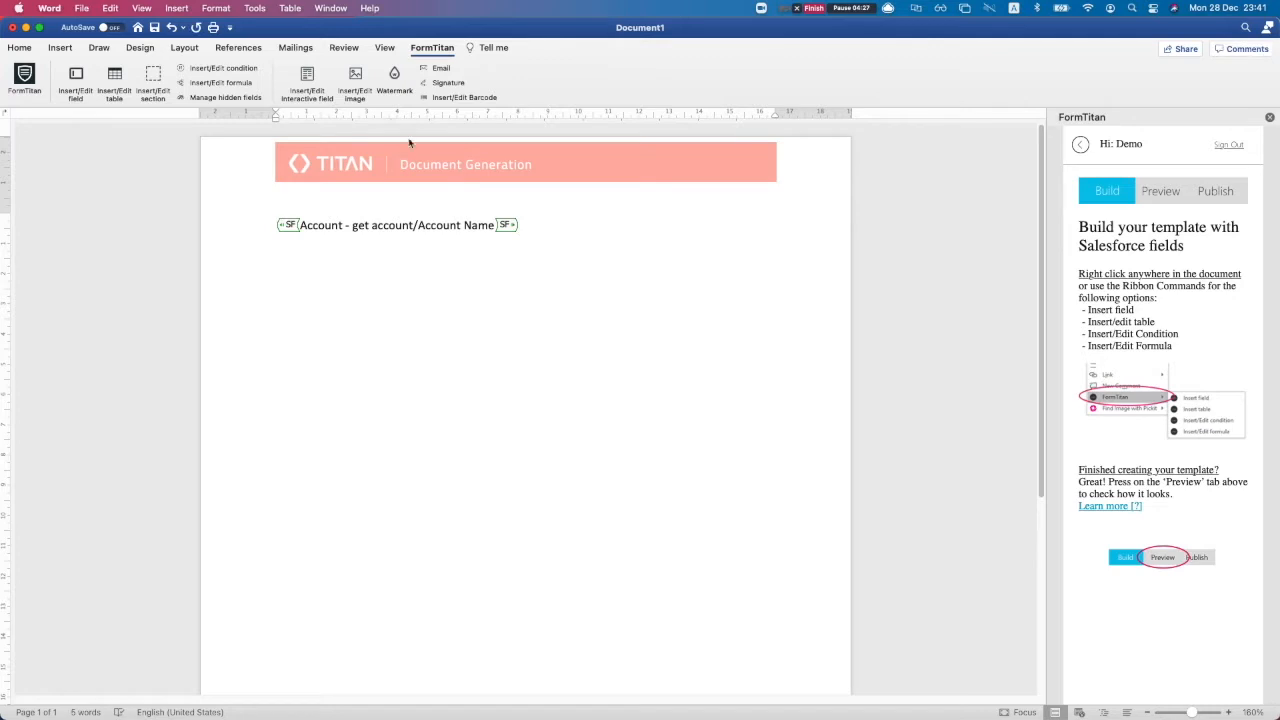
Select the saved Account - get account object and turn on multiple fields
{"action": "left_click", "coordinate": [75, 78]}
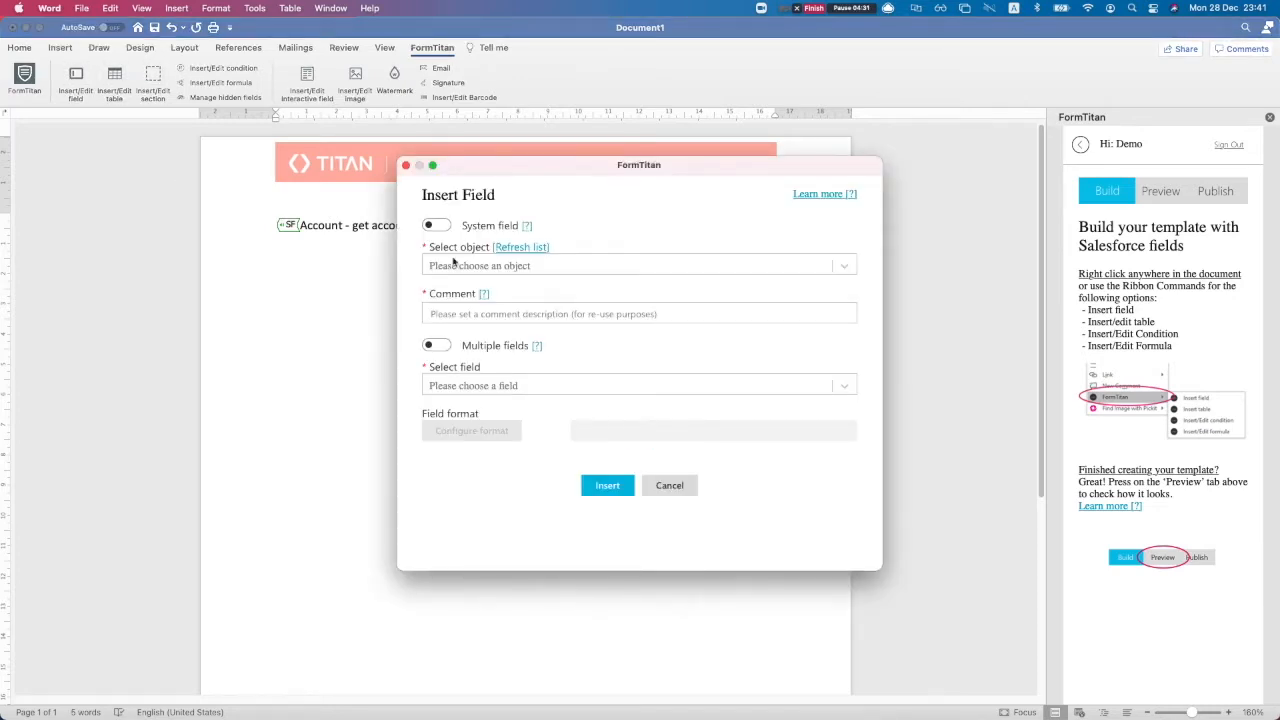
{"action": "left_click", "coordinate": [453, 263]}
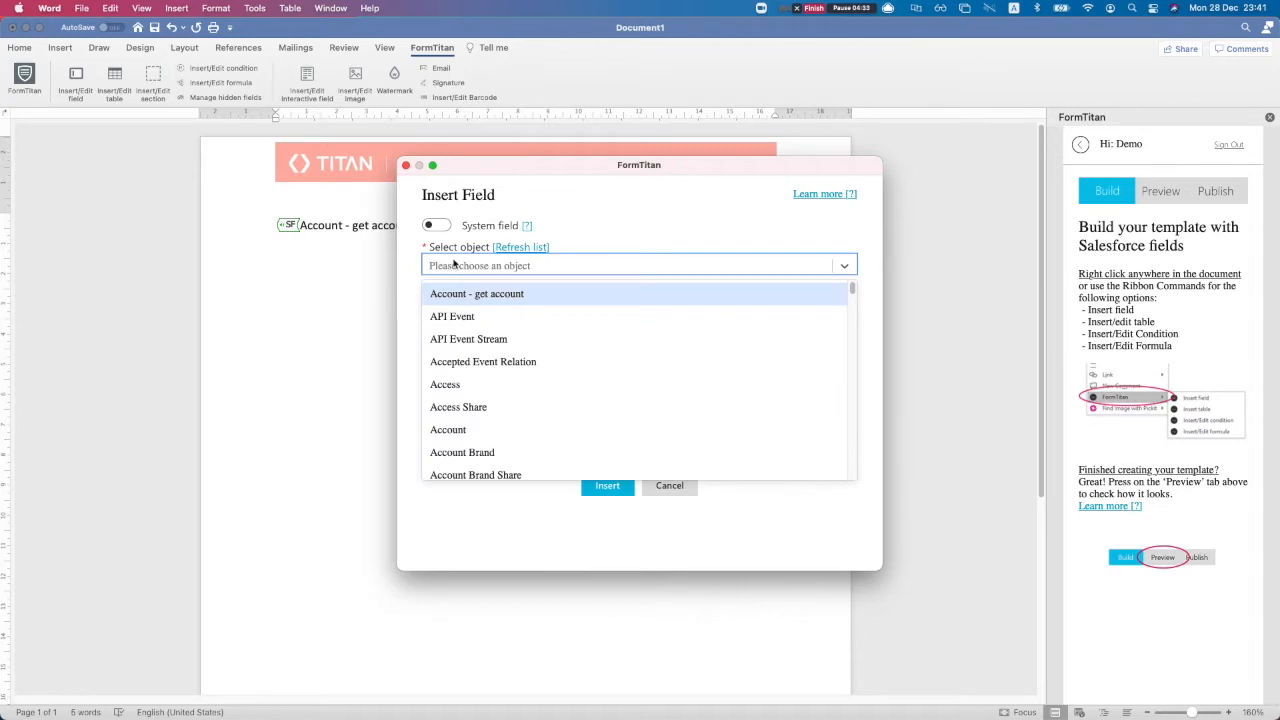
{"action": "left_click", "coordinate": [566, 260]}
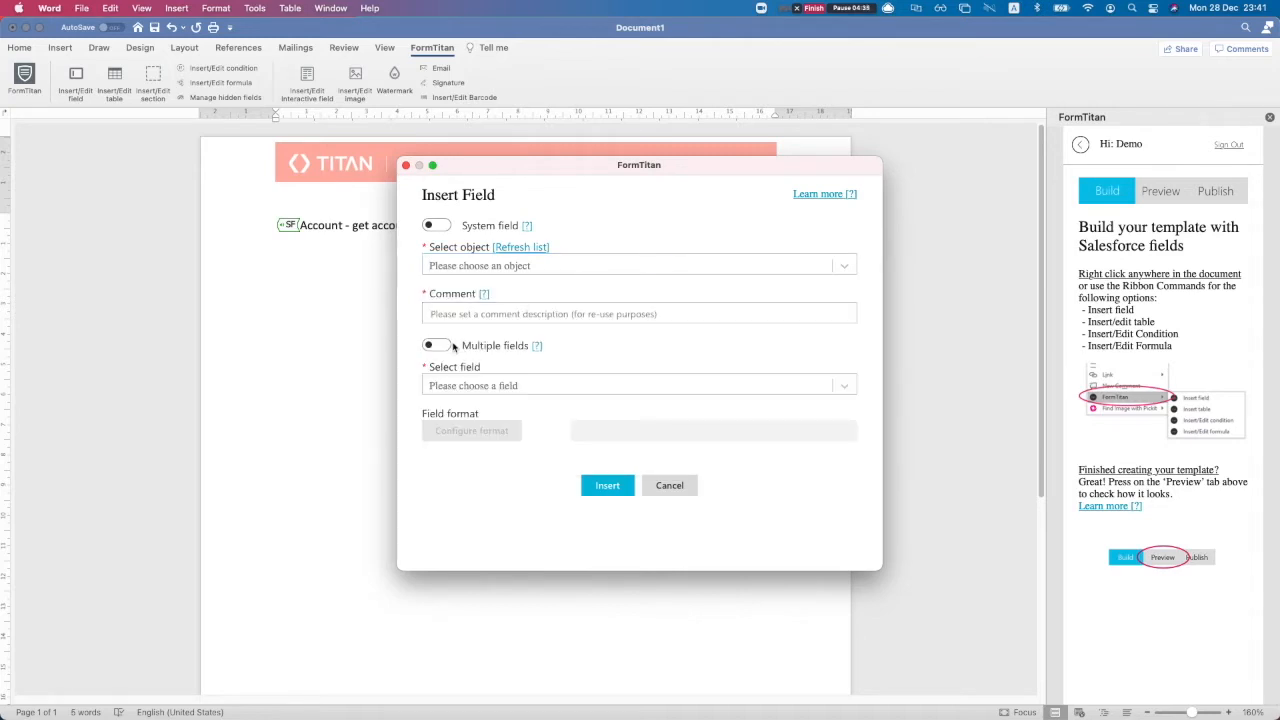
{"action": "left_click", "coordinate": [452, 264]}
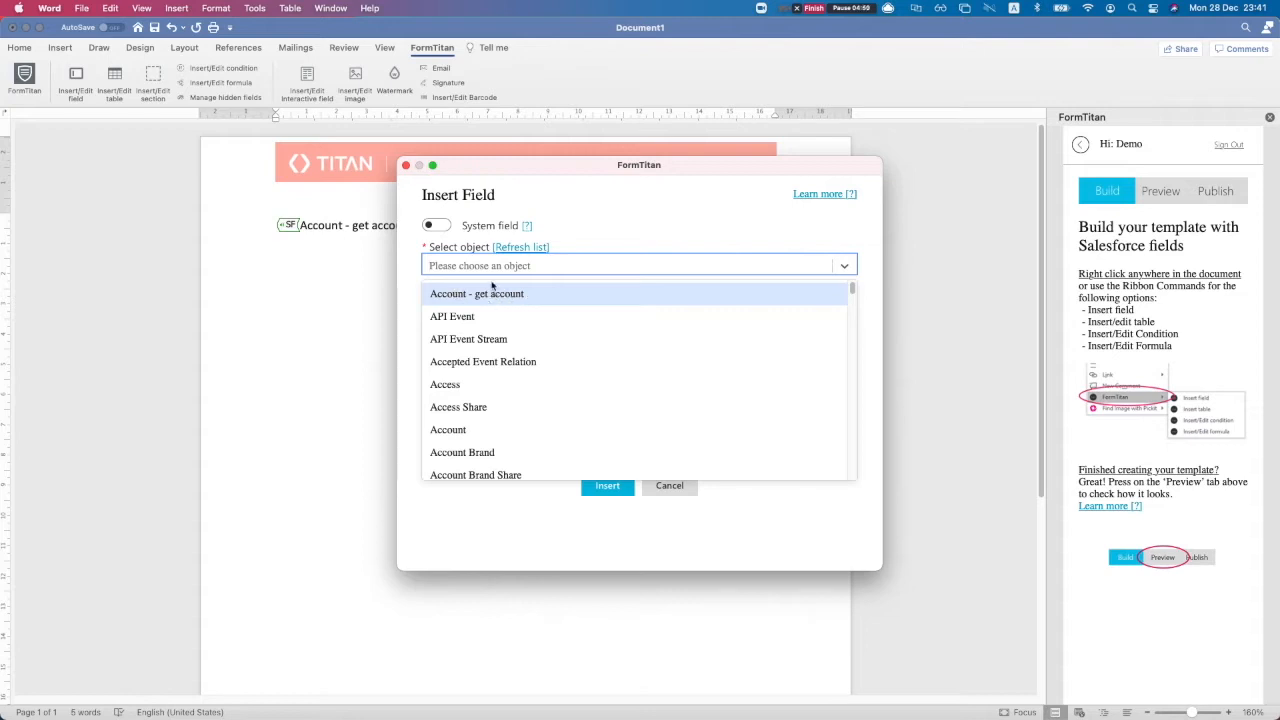
{"action": "type", "text": "acc"}
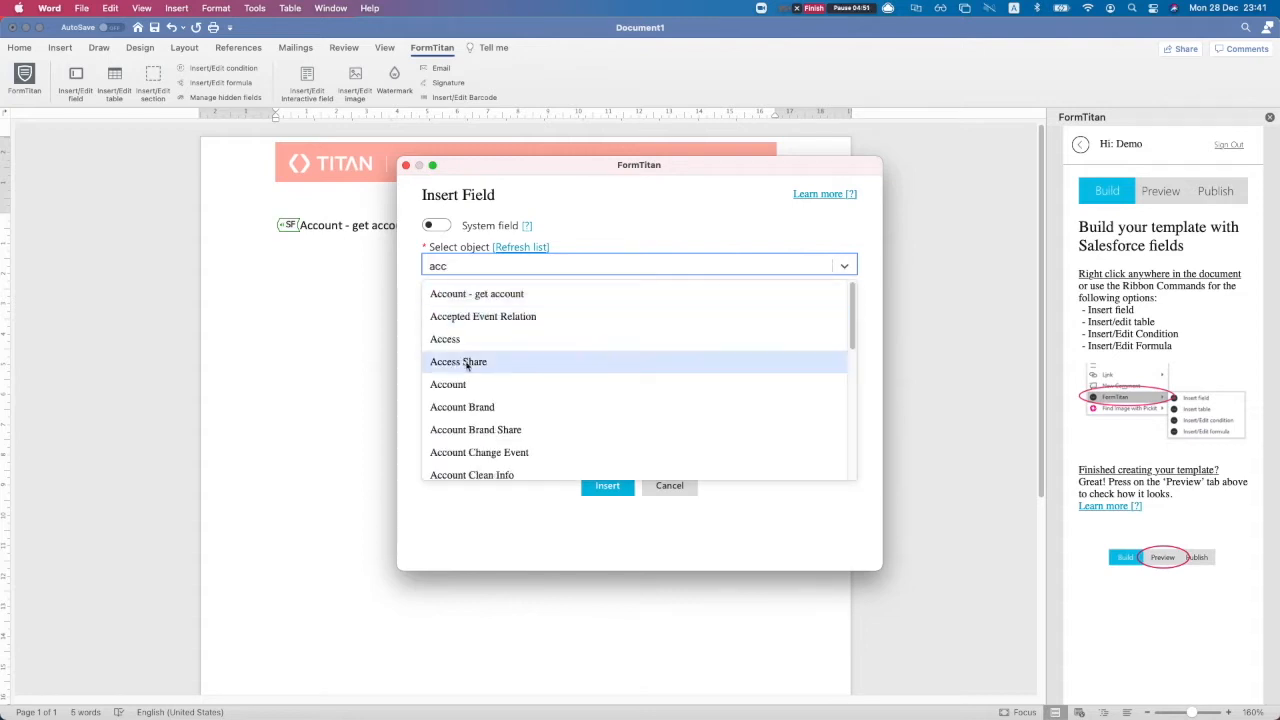
{"action": "left_click", "coordinate": [468, 384]}
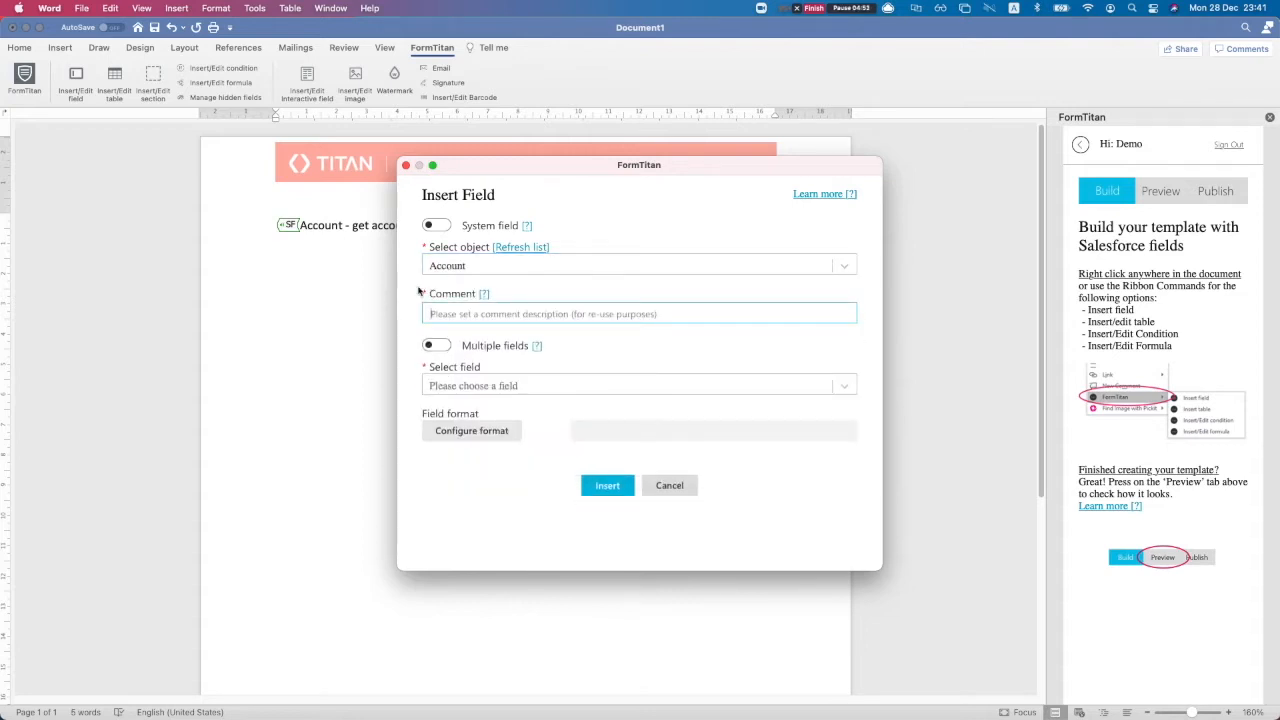
{"action": "left_click", "coordinate": [453, 268]}
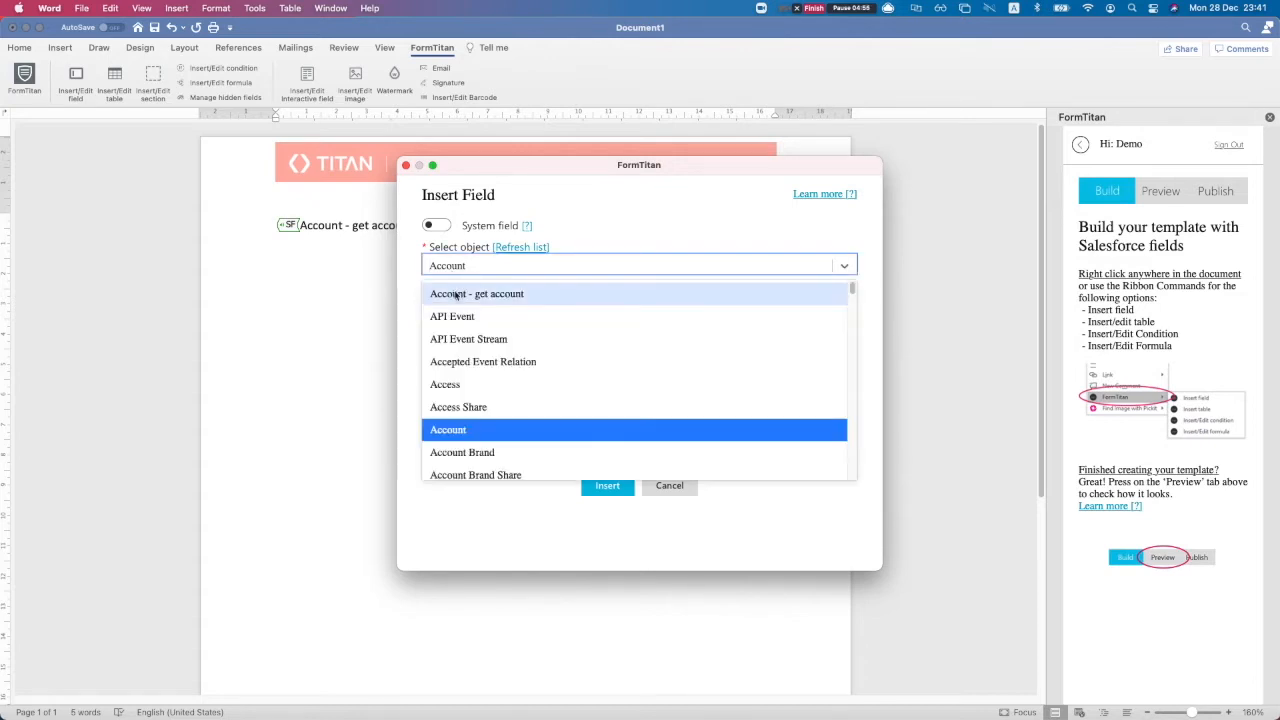
{"action": "left_click", "coordinate": [455, 291]}
{"action": "left_click", "coordinate": [448, 313]}
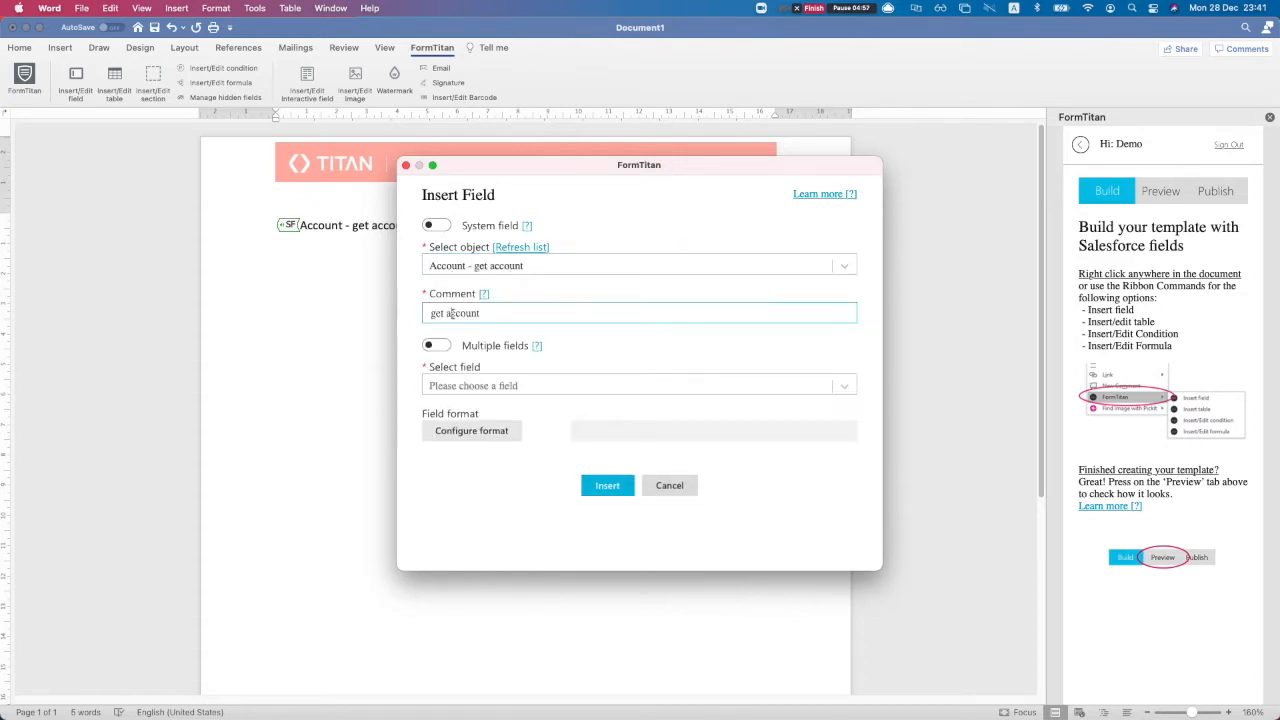
{"action": "left_click", "coordinate": [489, 384]}
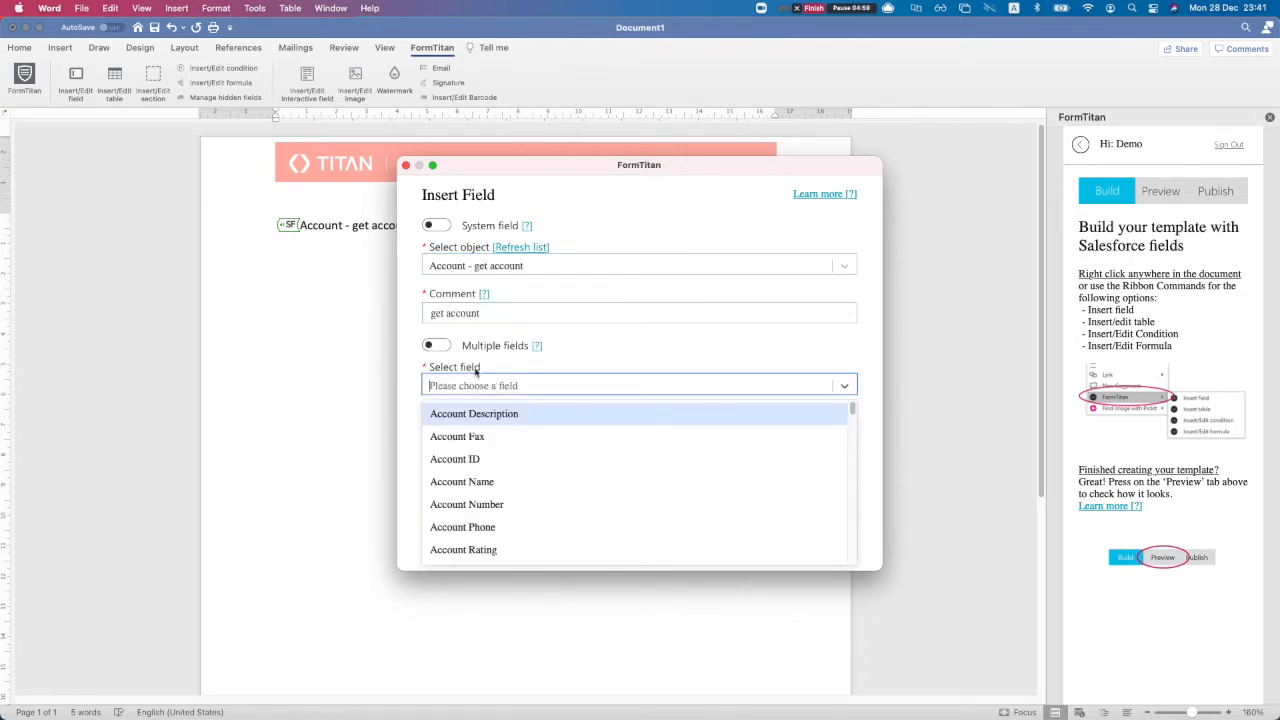
{"action": "left_click", "coordinate": [442, 346]}
Choose Email, Account Phone, Account Type and SLA and insert them into the document
{"action": "left_click", "coordinate": [462, 383]}
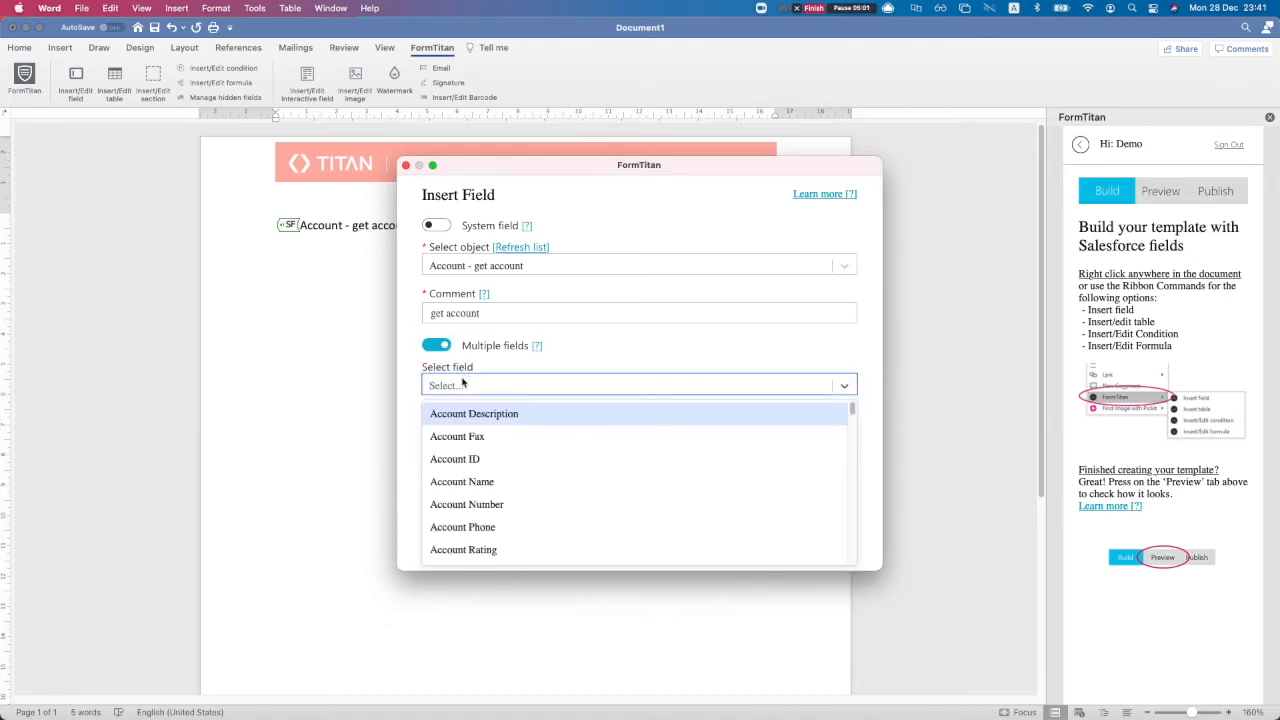
{"action": "type", "text": "email"}
{"action": "key", "text": "Return"}
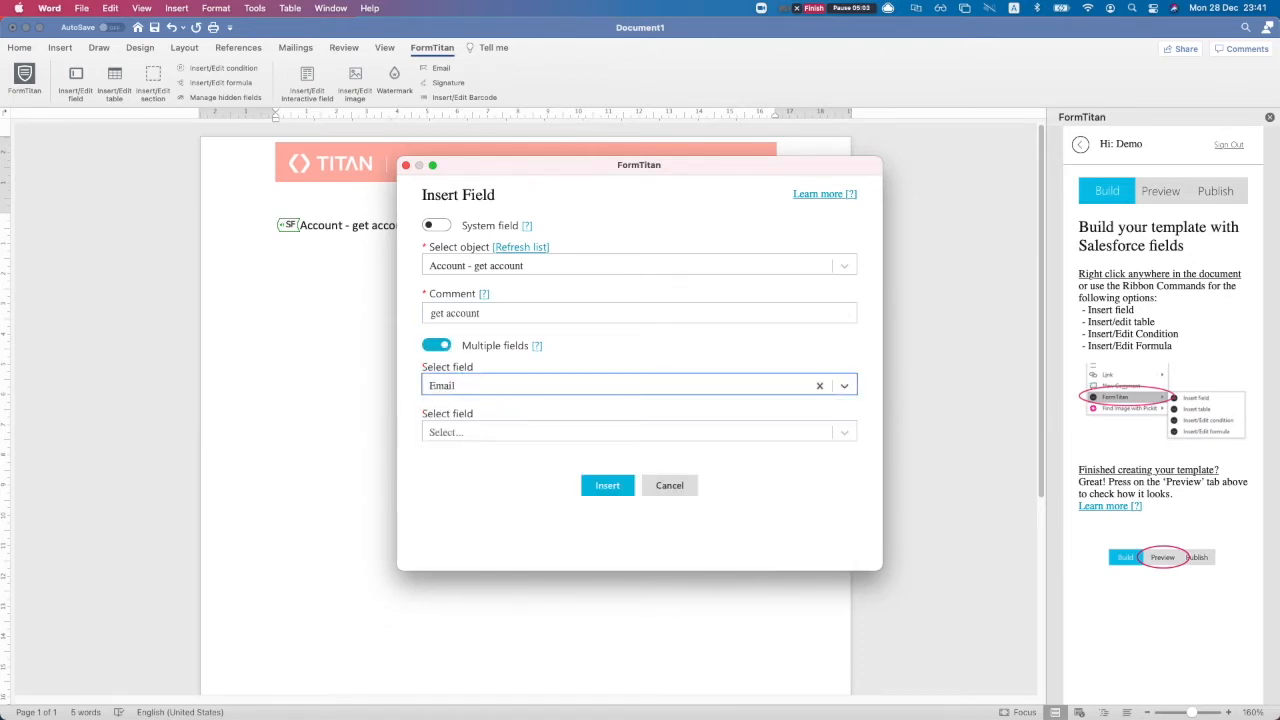
{"action": "left_click", "coordinate": [437, 429]}
{"action": "type", "text": "phone"}
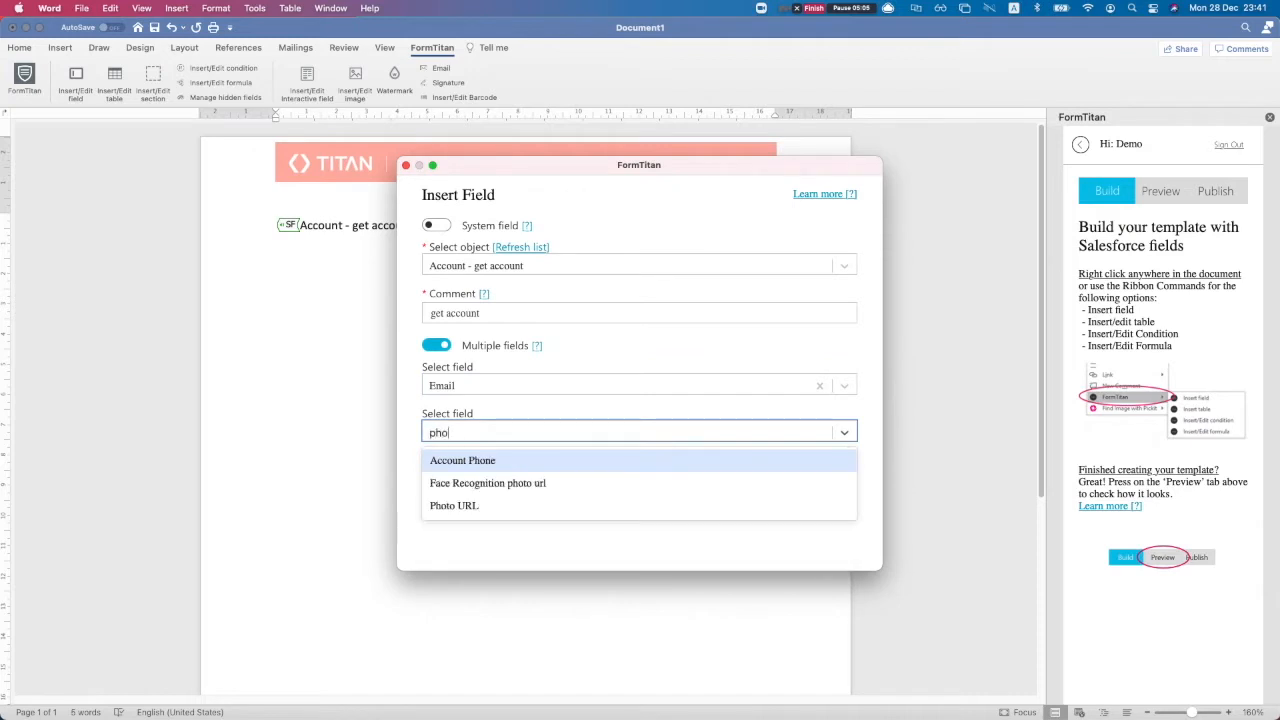
{"action": "key", "text": "Return"}
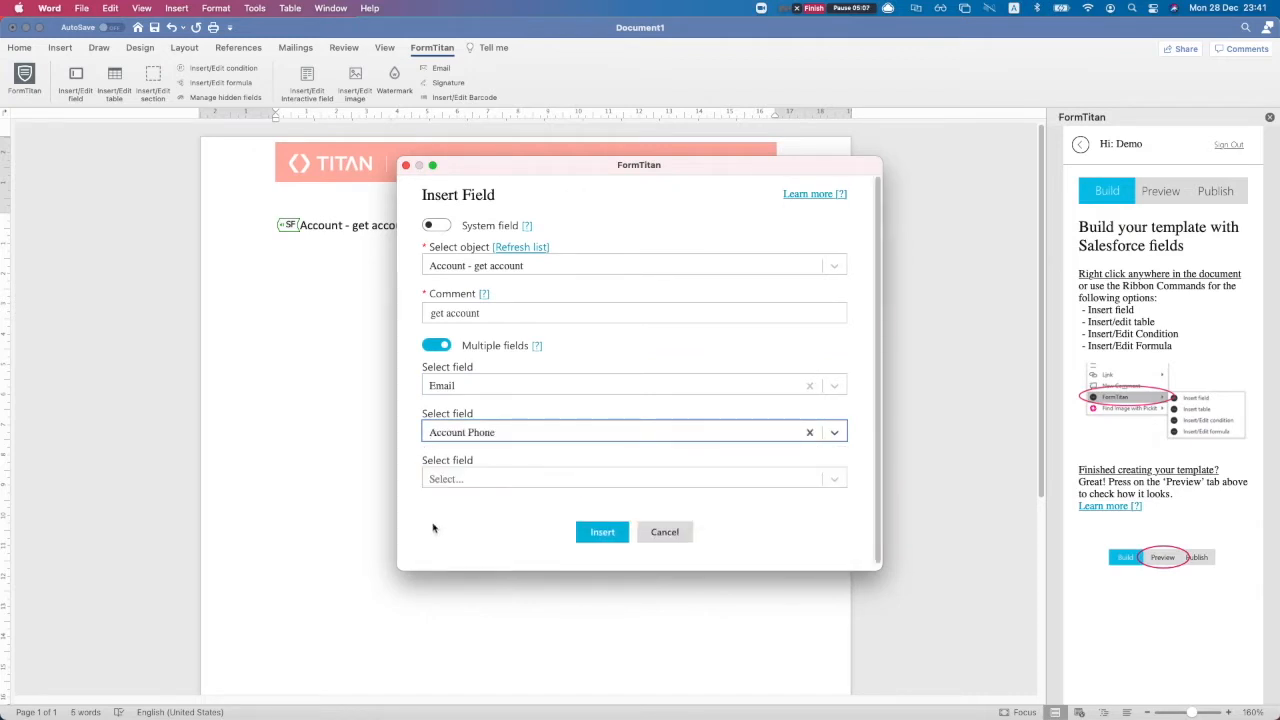
{"action": "left_click", "coordinate": [462, 479]}
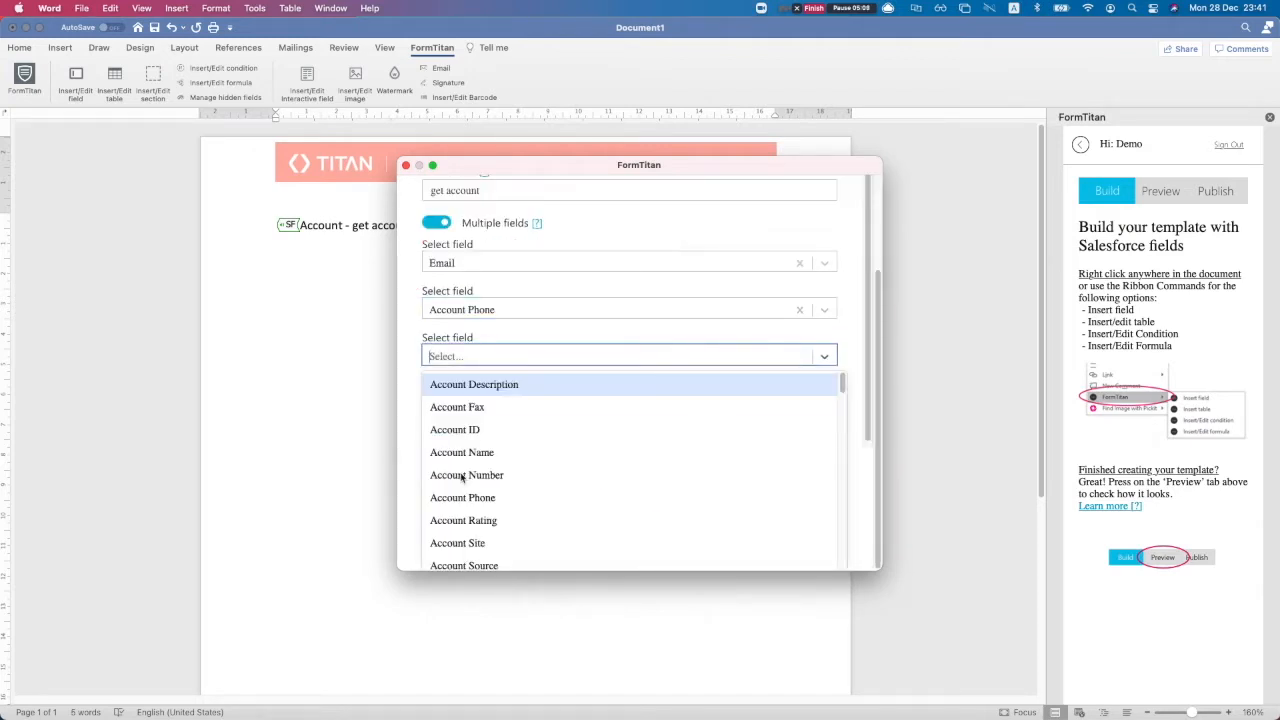
{"action": "type", "text": "type"}
{"action": "key", "text": "Return"}
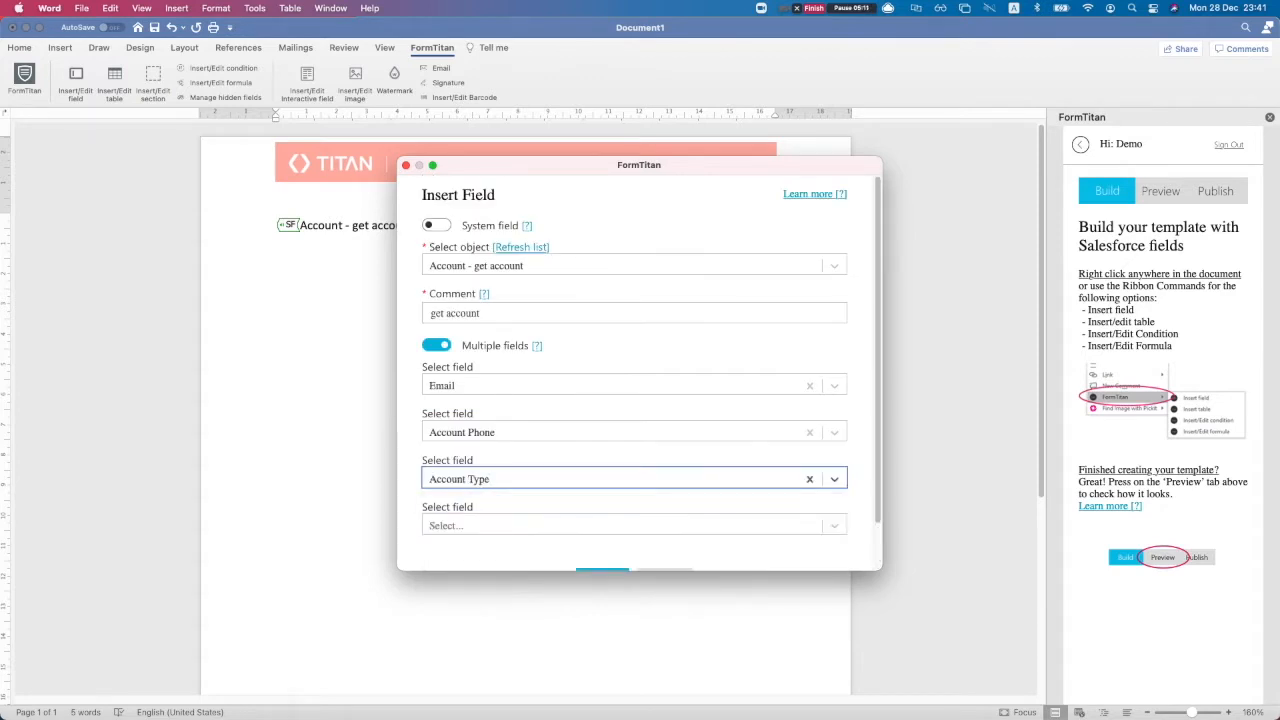
{"action": "left_click", "coordinate": [450, 525]}
{"action": "type", "text": "sla"}
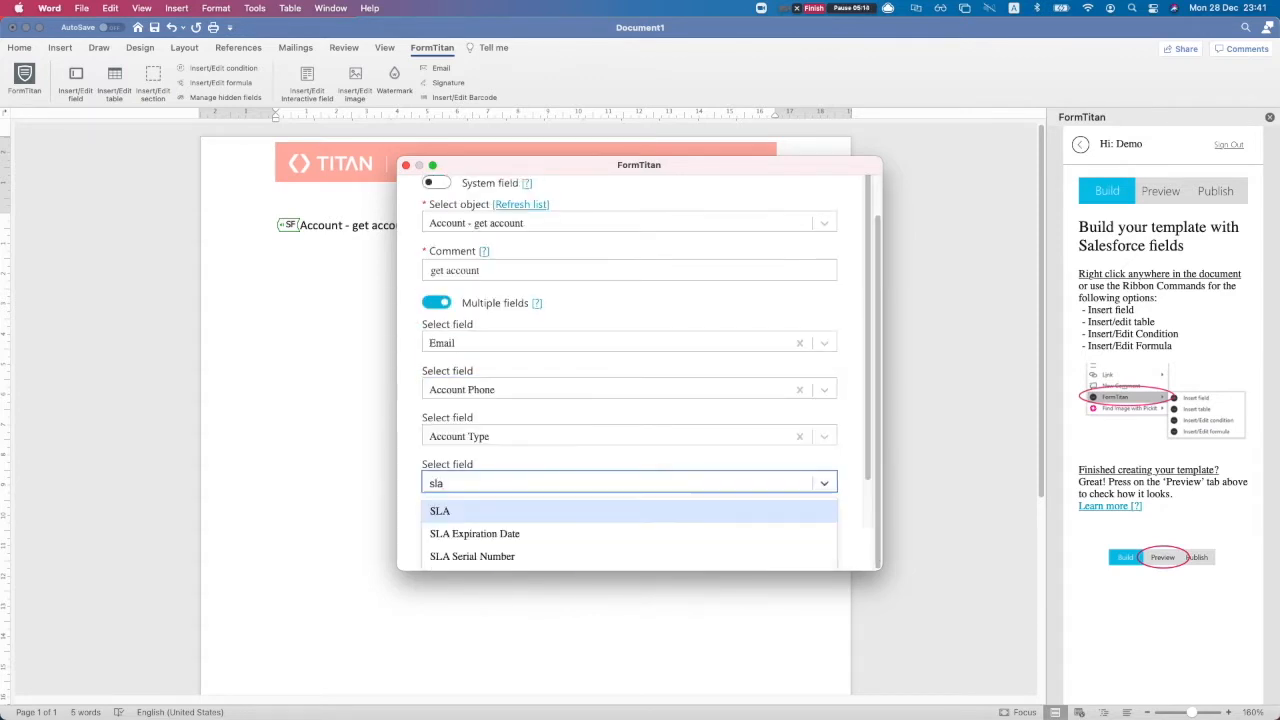
{"action": "key", "text": "Return"}
{"action": "scroll", "coordinate": [560, 500], "scroll_direction": "down", "scroll_amount": 3}
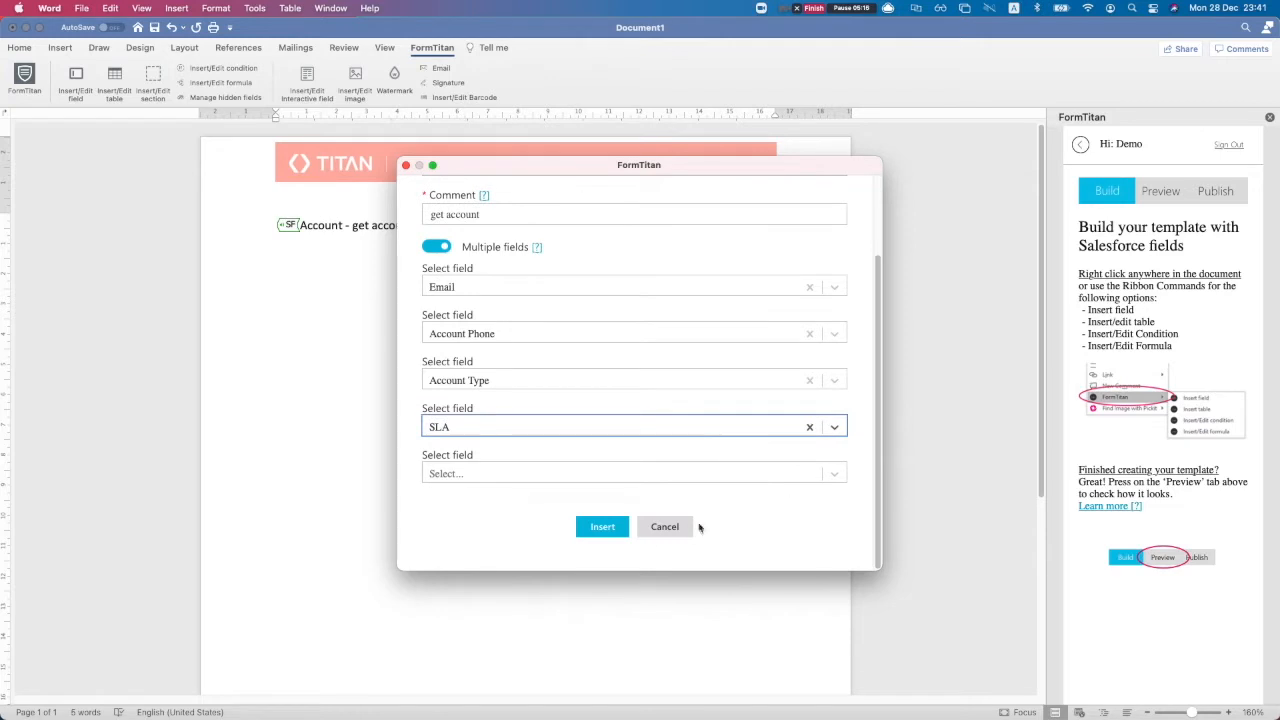
{"action": "left_click", "coordinate": [608, 527]}
{"action": "left_click", "coordinate": [430, 282]}
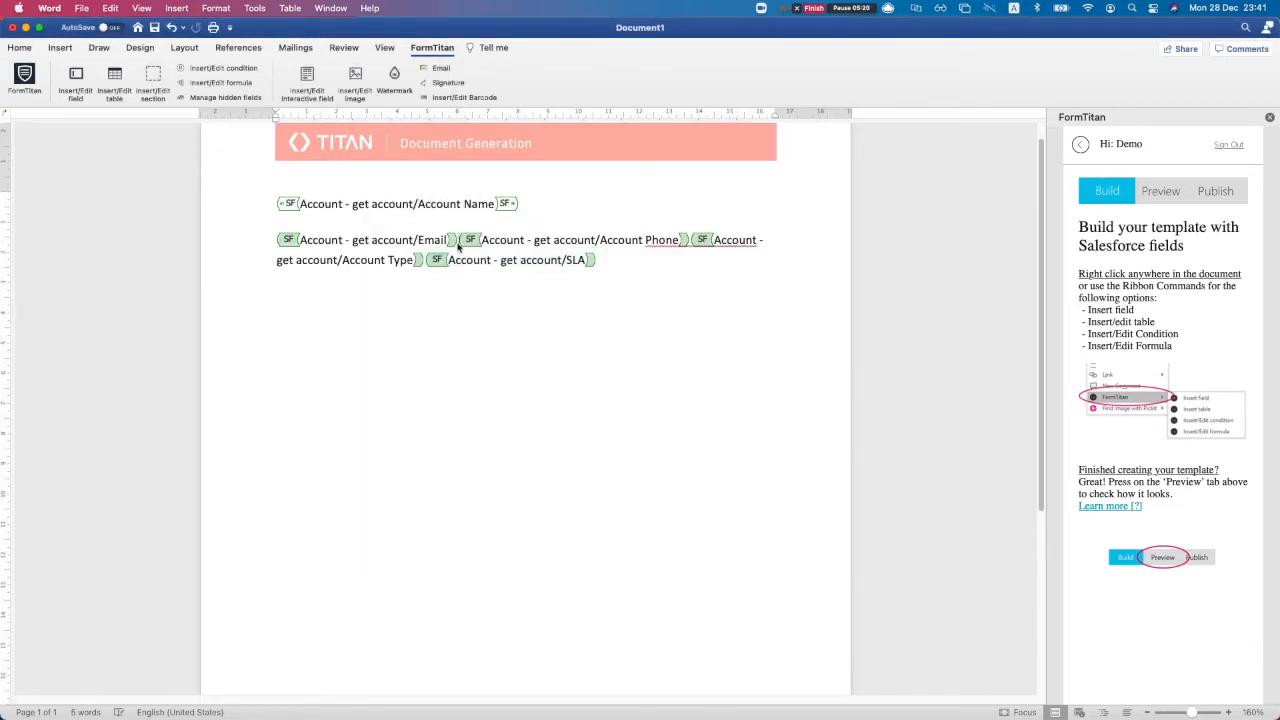
Break the Email, Account Phone, Account Type and SLA tags onto separate lines
{"action": "left_click", "coordinate": [457, 241]}
{"action": "key", "text": "Return"}
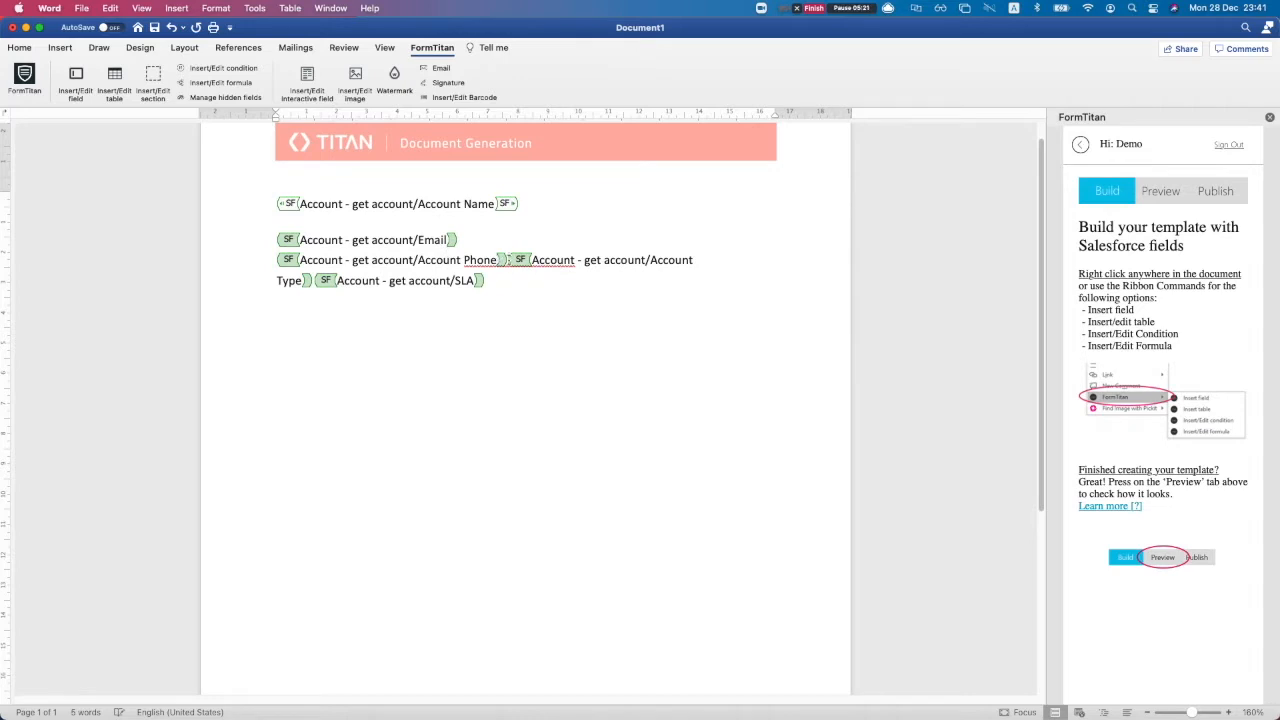
{"action": "left_click", "coordinate": [509, 259]}
{"action": "key", "text": "Return"}
{"action": "left_click", "coordinate": [499, 284]}
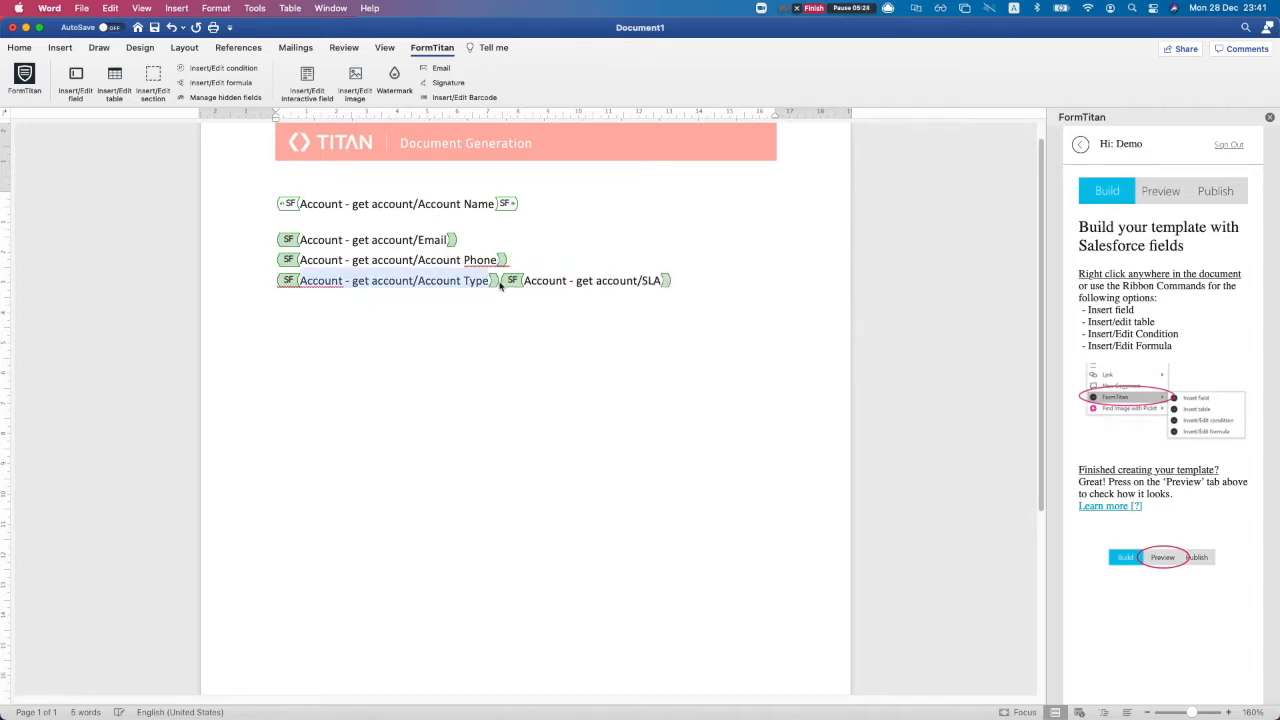
{"action": "key", "text": "Return"}
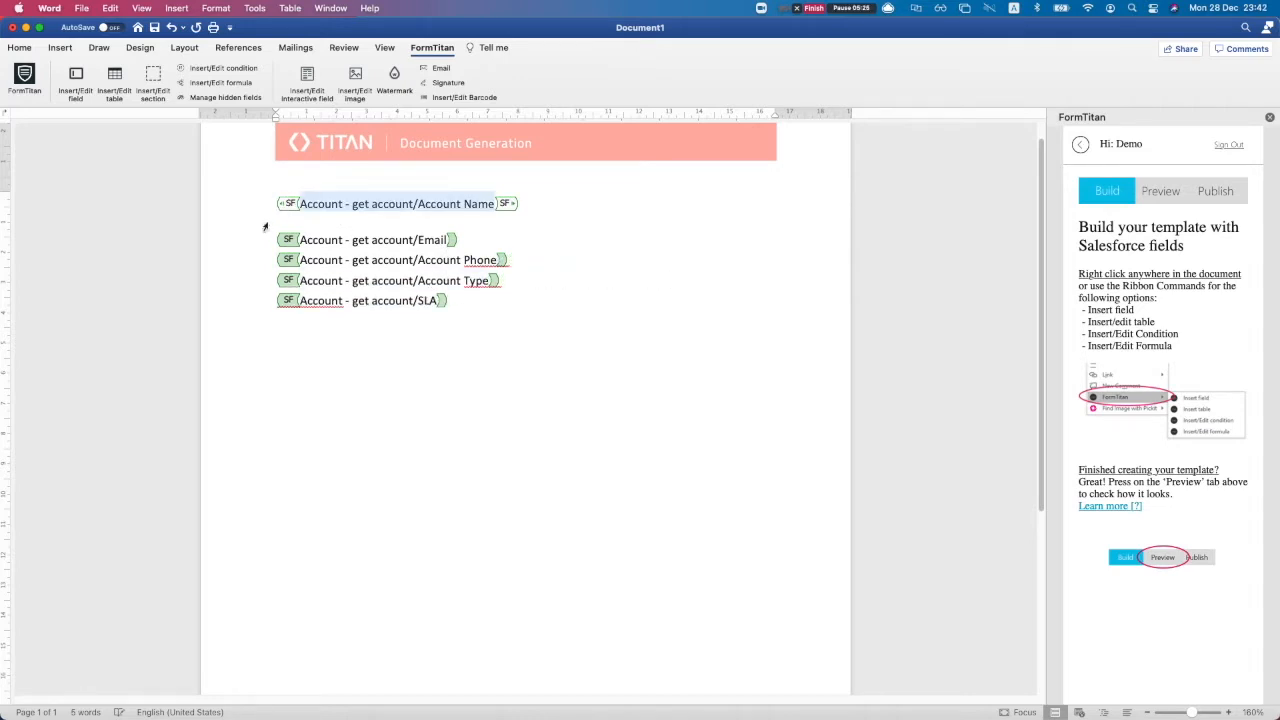
{"action": "left_click", "coordinate": [277, 224]}
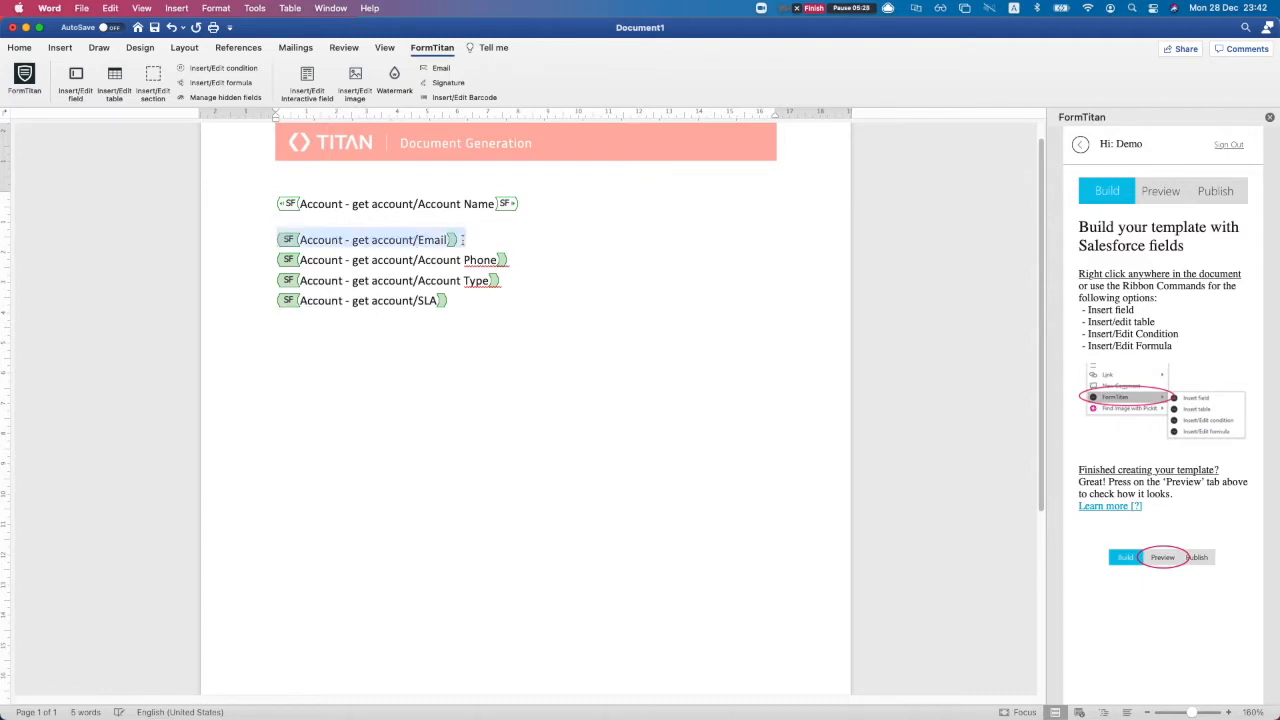
{"action": "left_click", "coordinate": [19, 47]}
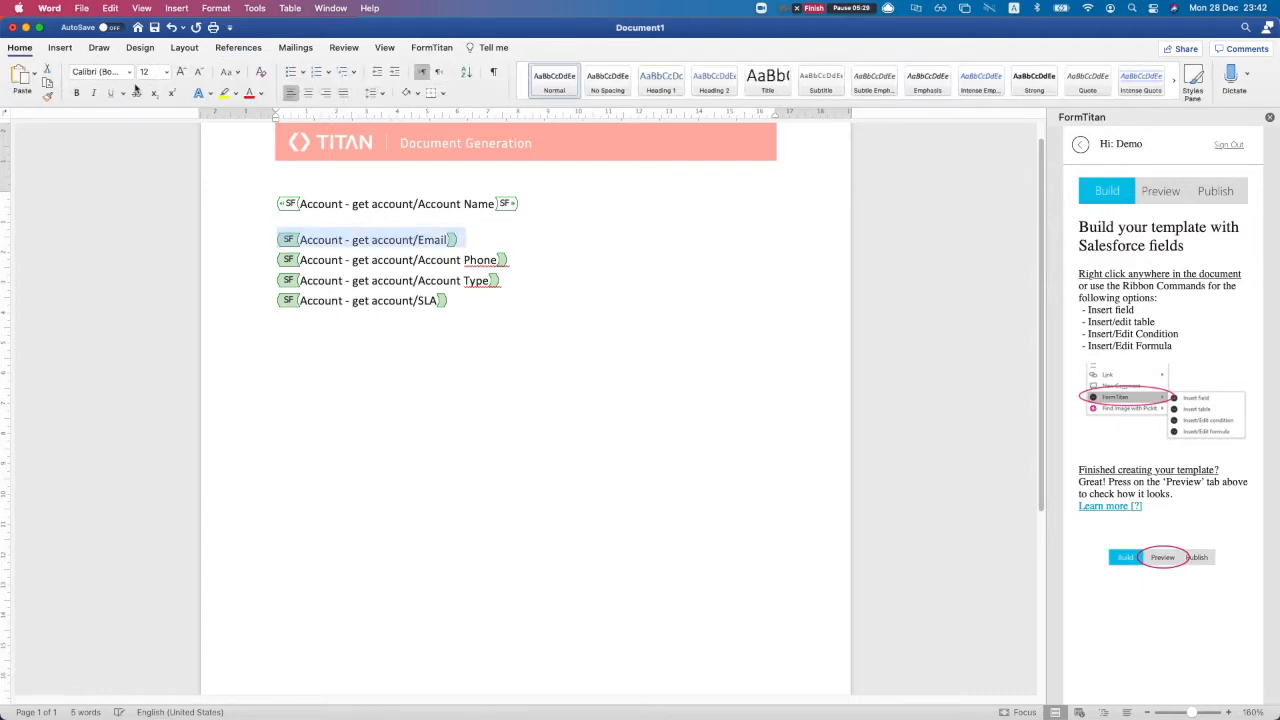
Center the Email field tag line and set the Account Phone tag line to 18 pt
{"action": "left_click", "coordinate": [309, 94]}
{"action": "left_click_drag", "start_coordinate": [544, 252], "coordinate": [284, 264]}
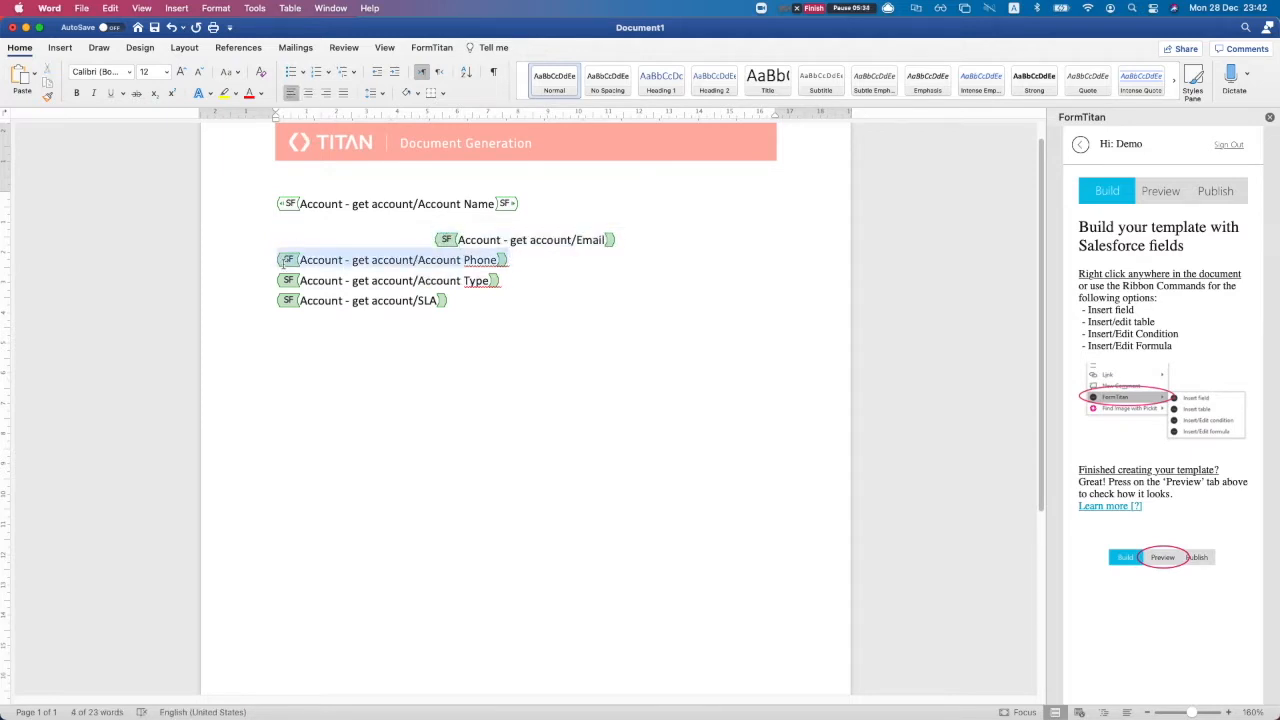
{"action": "left_click", "coordinate": [166, 72]}
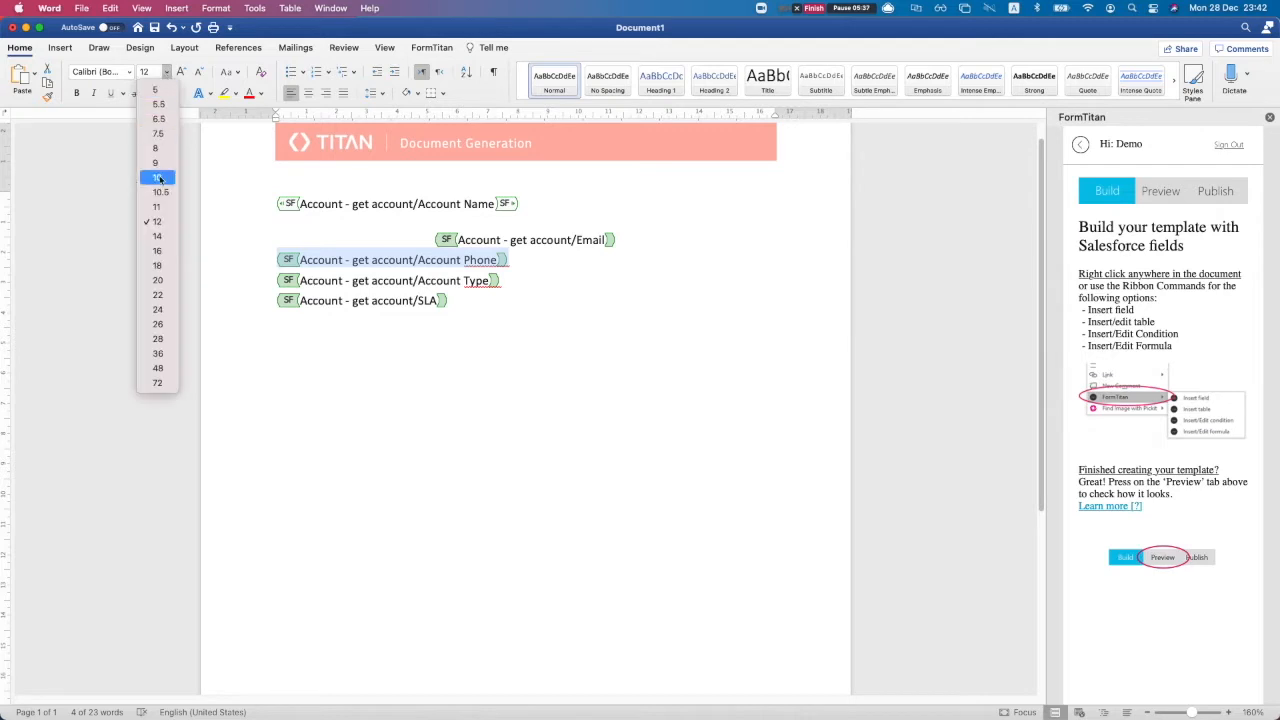
{"action": "left_click", "coordinate": [149, 267]}
{"action": "left_click", "coordinate": [403, 283]}
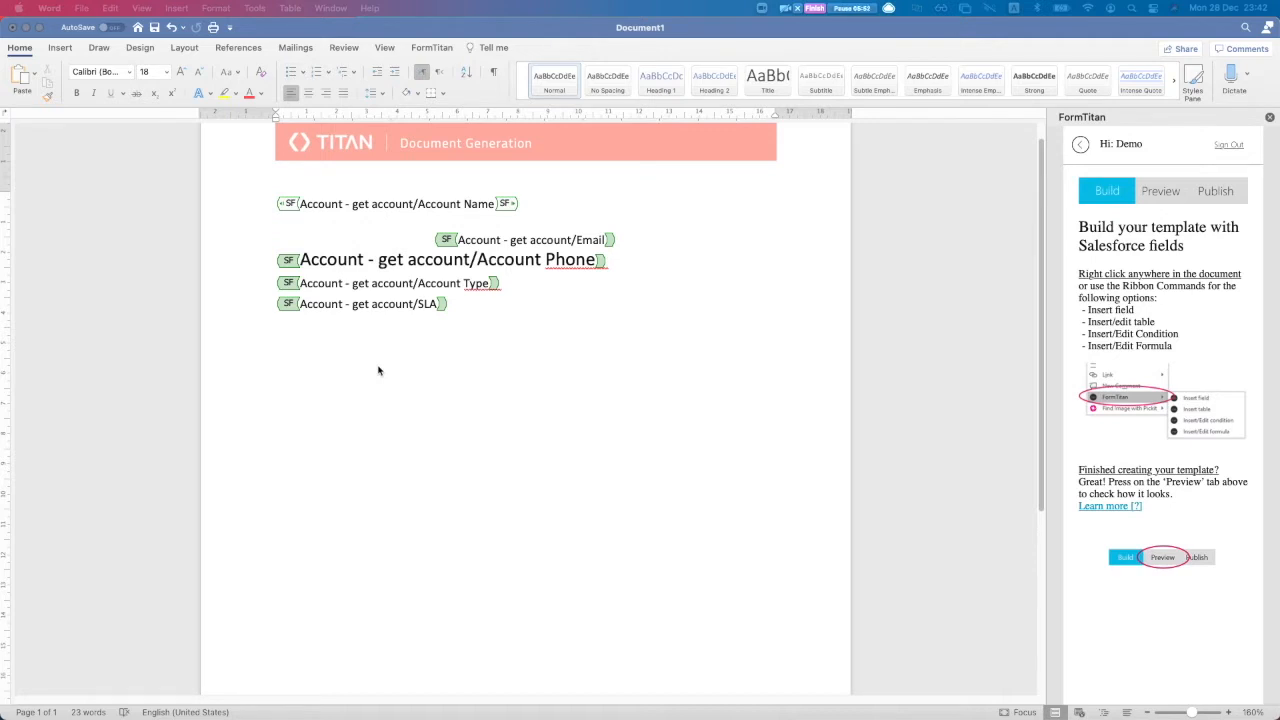
In Preview, open the Account - get account filter's value box, then bring Chrome forward
{"action": "left_click", "coordinate": [1148, 200]}
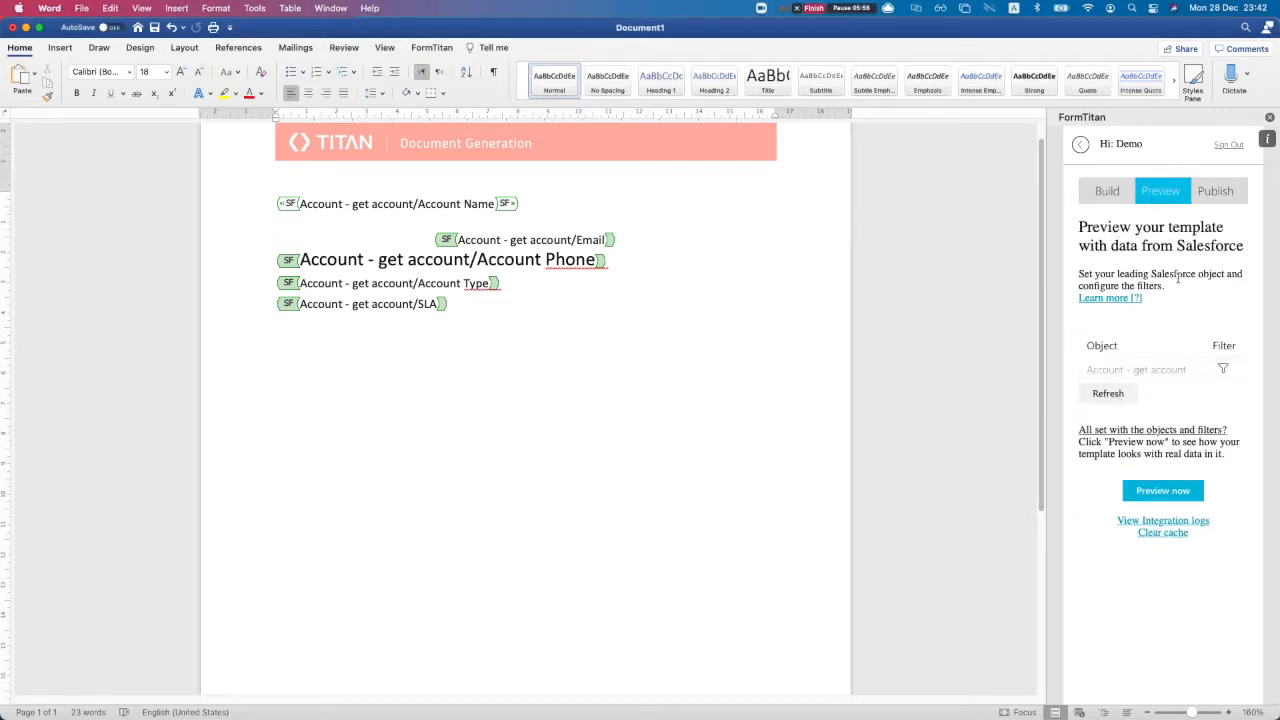
{"action": "left_click", "coordinate": [1224, 370]}
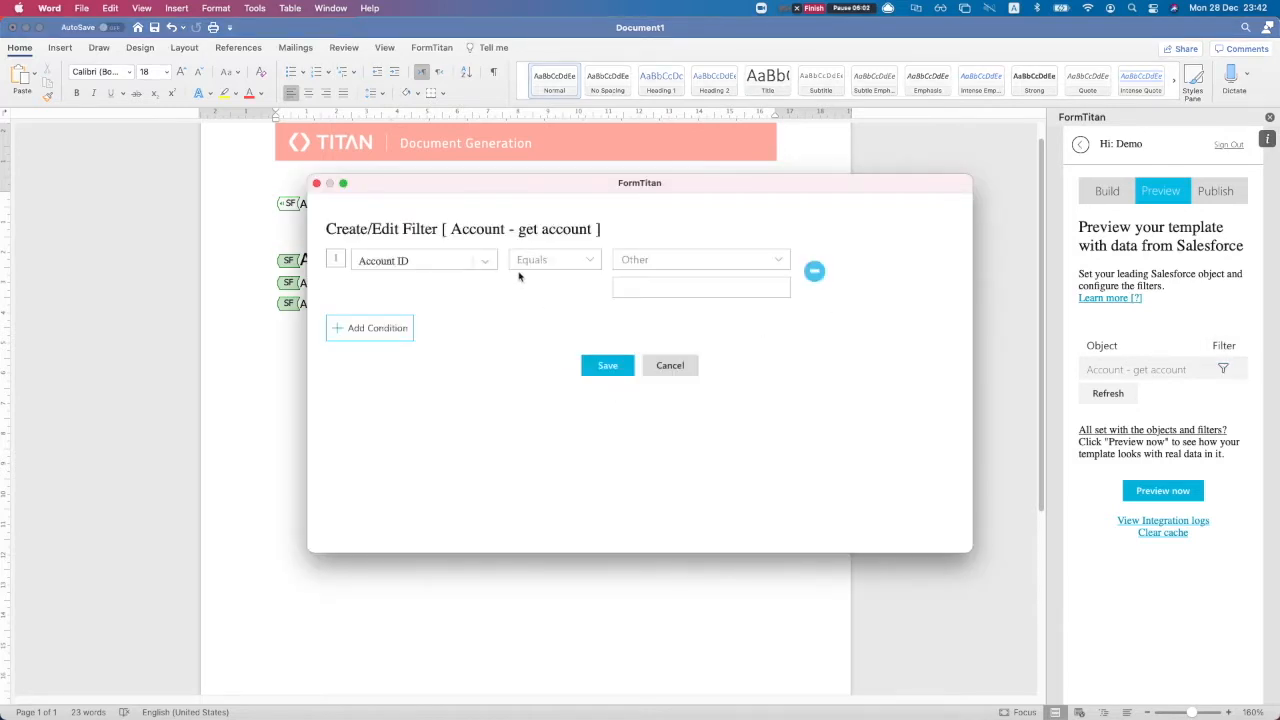
{"action": "left_click", "coordinate": [636, 287]}
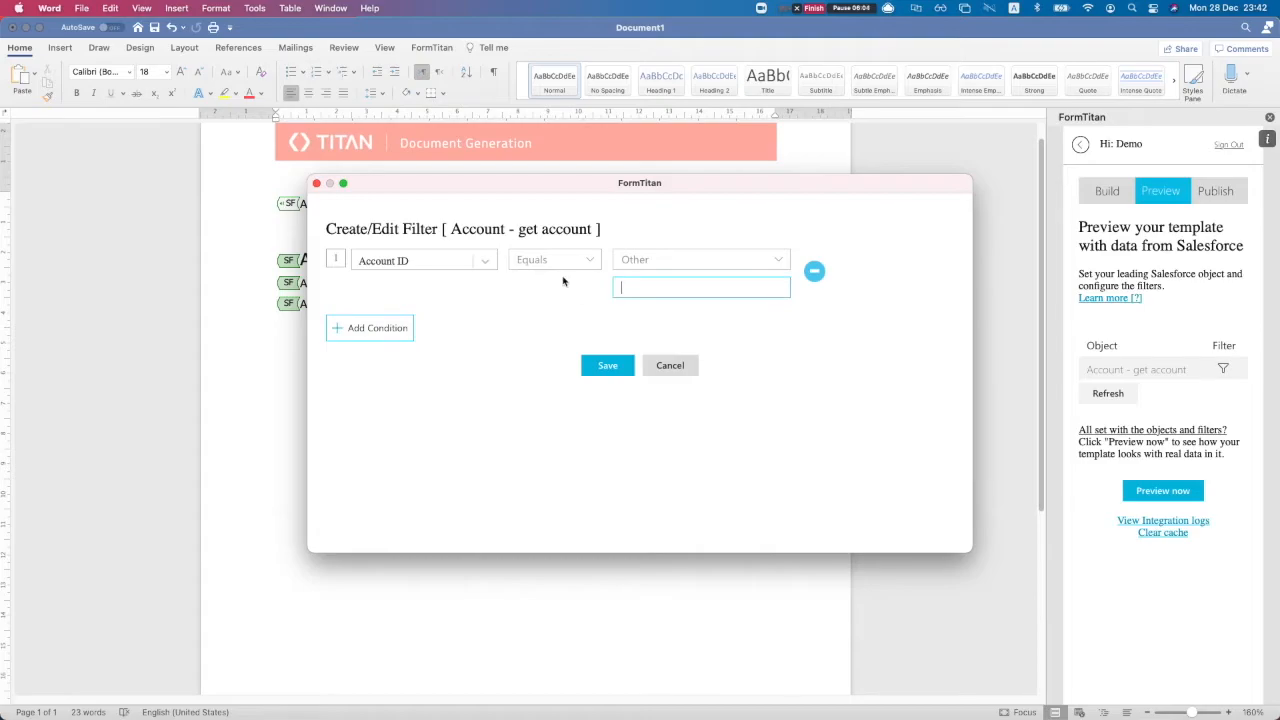
{"action": "key", "text": "ctrl+Up"}
{"action": "left_click", "coordinate": [451, 280]}
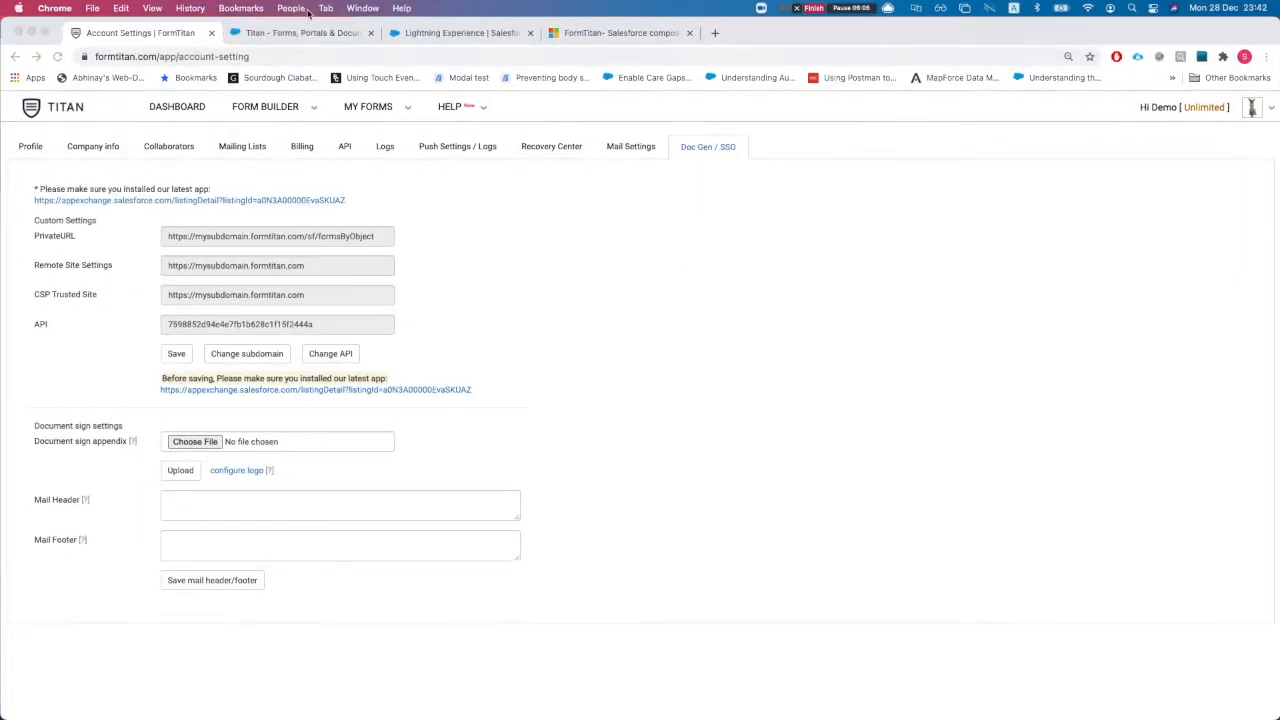
Close the AppExchange listing and FormTitan component browser tabs
{"action": "left_click", "coordinate": [300, 33]}
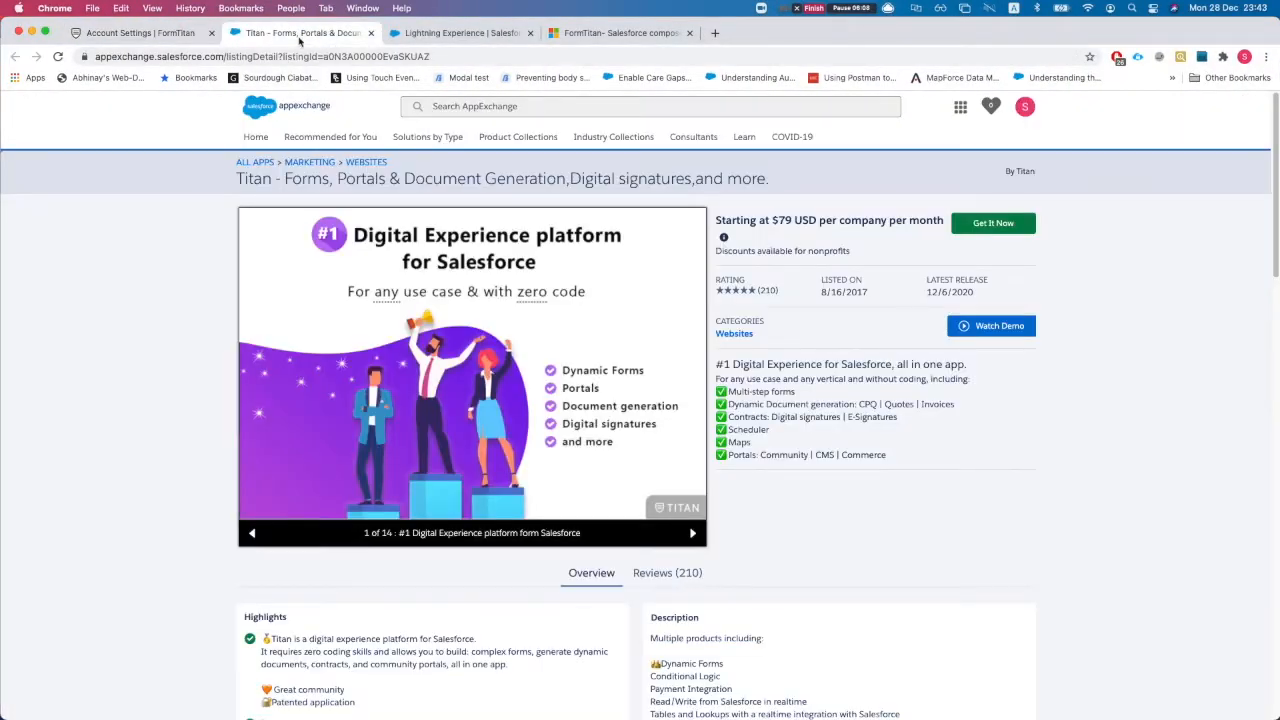
{"action": "key", "text": "super+w"}
{"action": "left_click", "coordinate": [331, 33]}
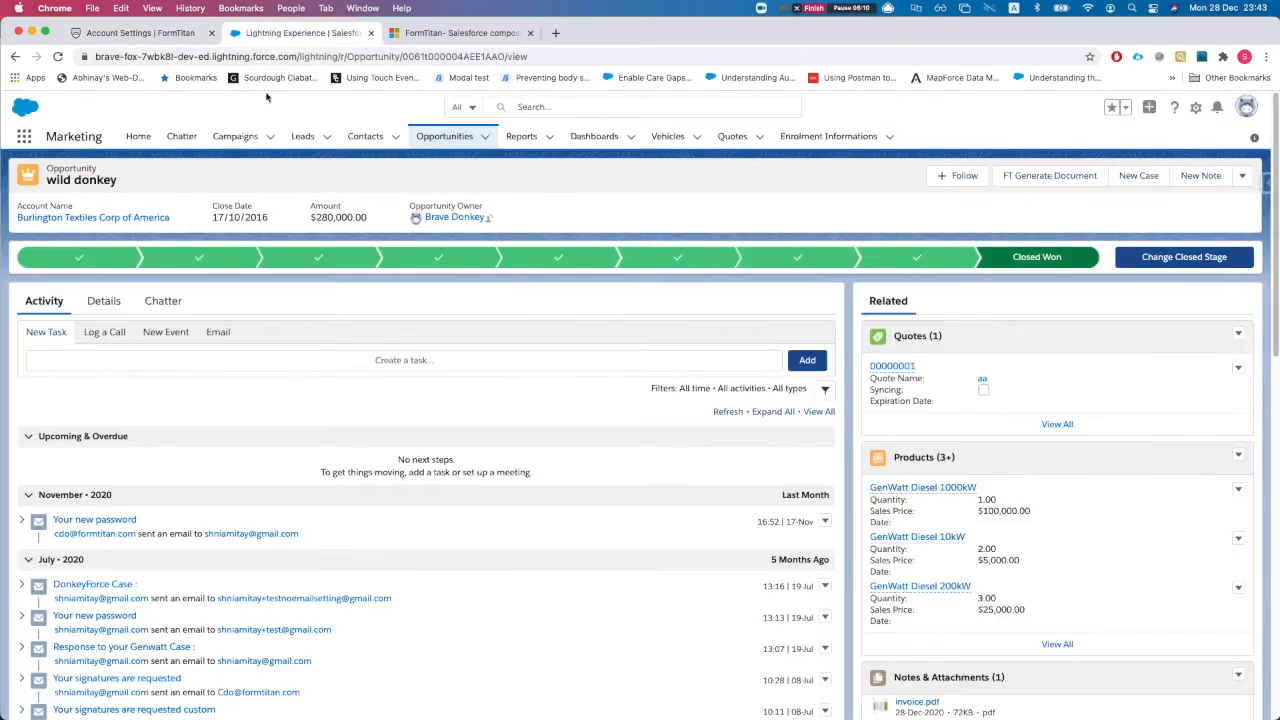
{"action": "left_click", "coordinate": [530, 33]}
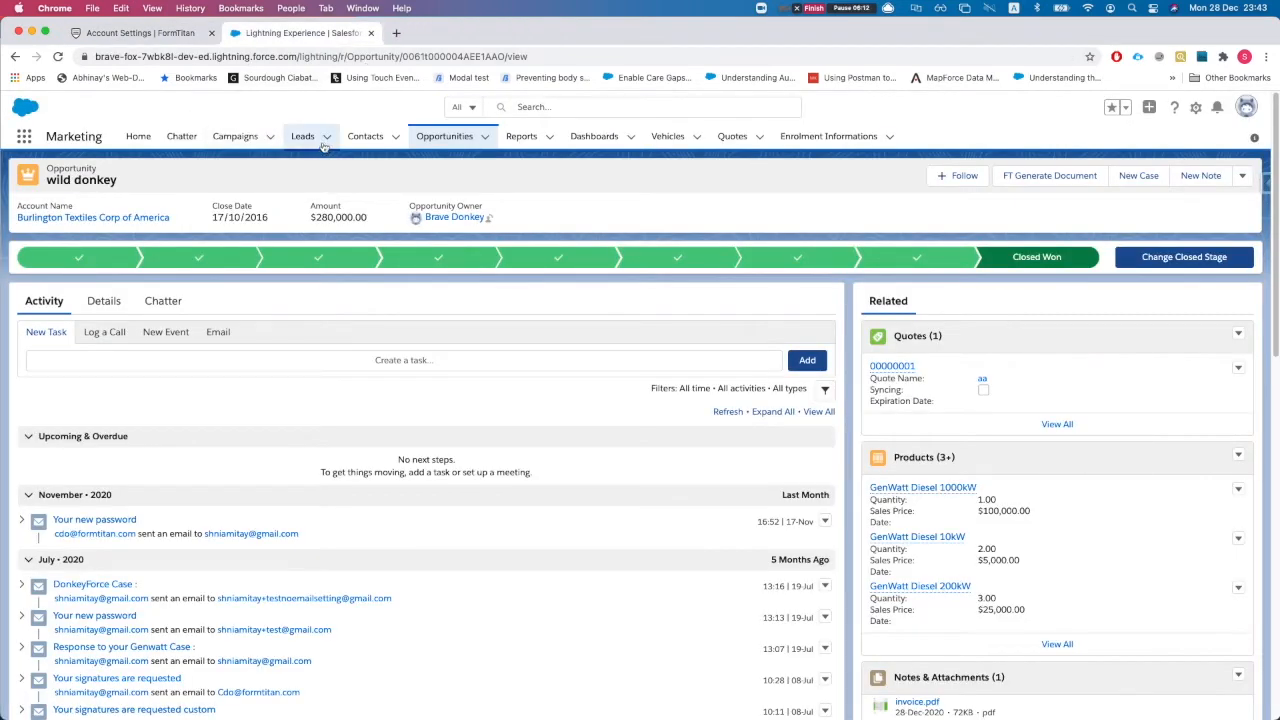
Open the GenePoint account record from the Salesforce Accounts list via the App Launcher
{"action": "left_click", "coordinate": [24, 136]}
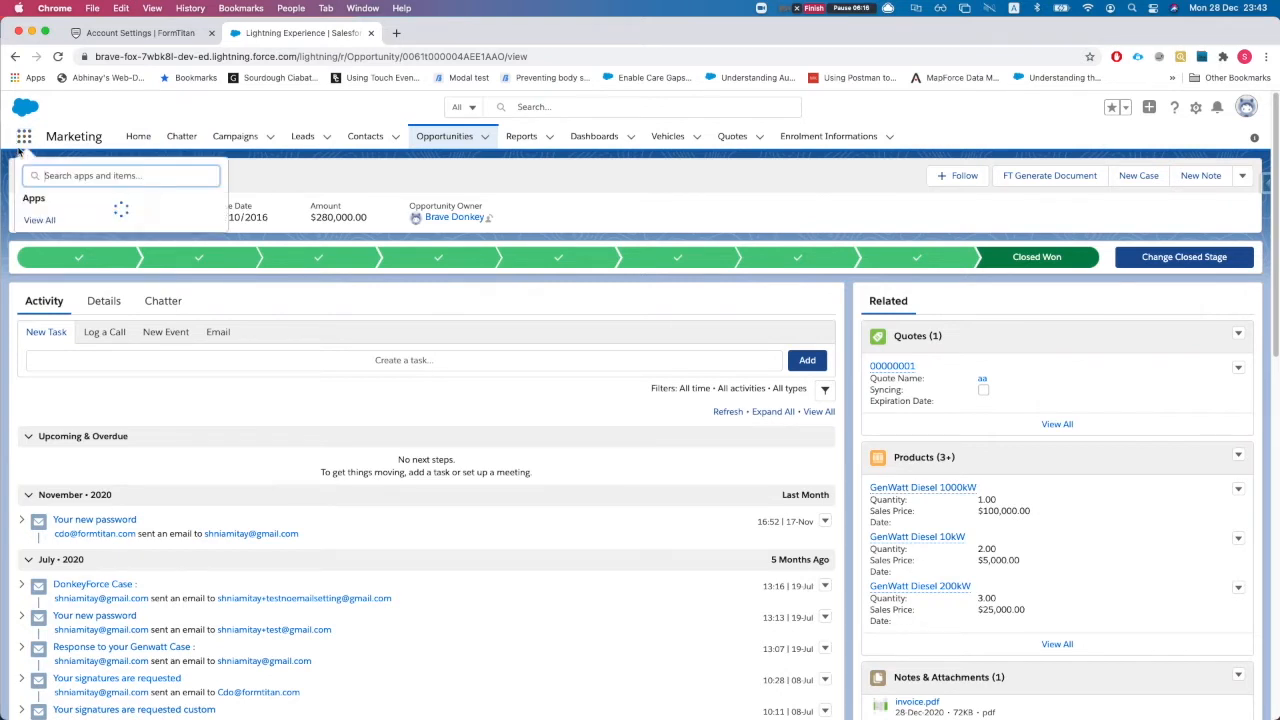
{"action": "type", "text": "acc"}
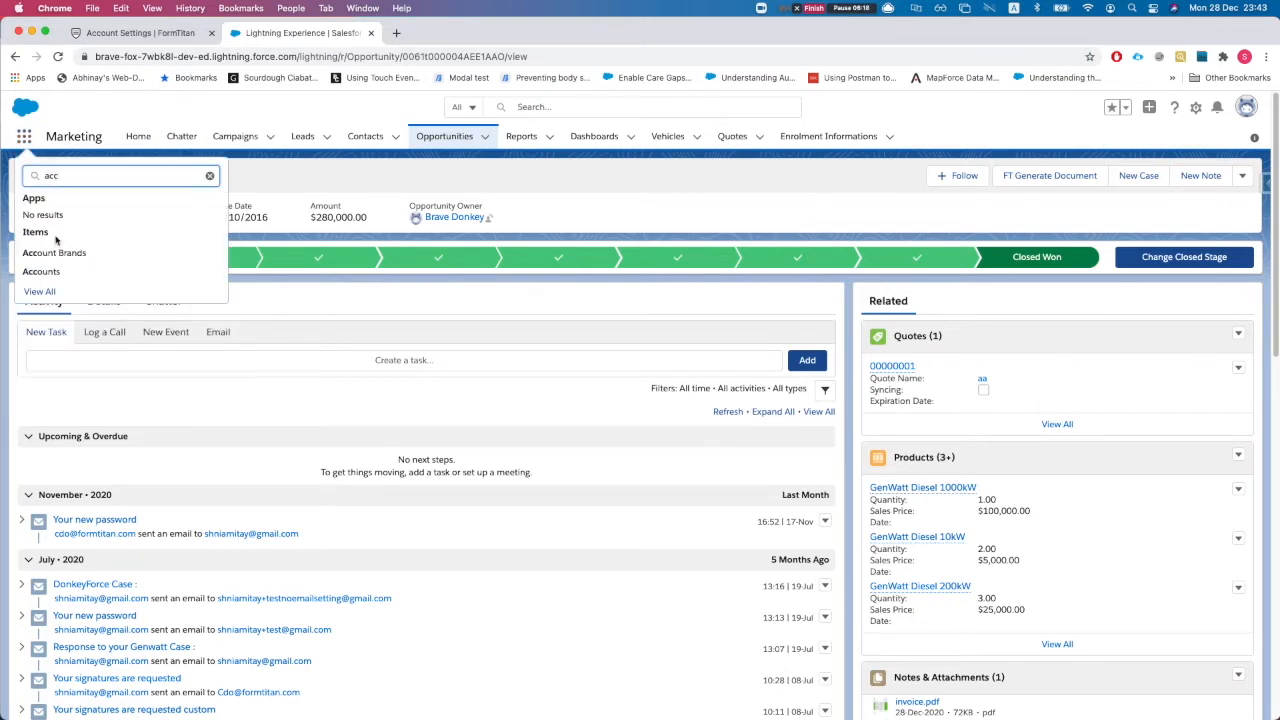
{"action": "left_click", "coordinate": [42, 270]}
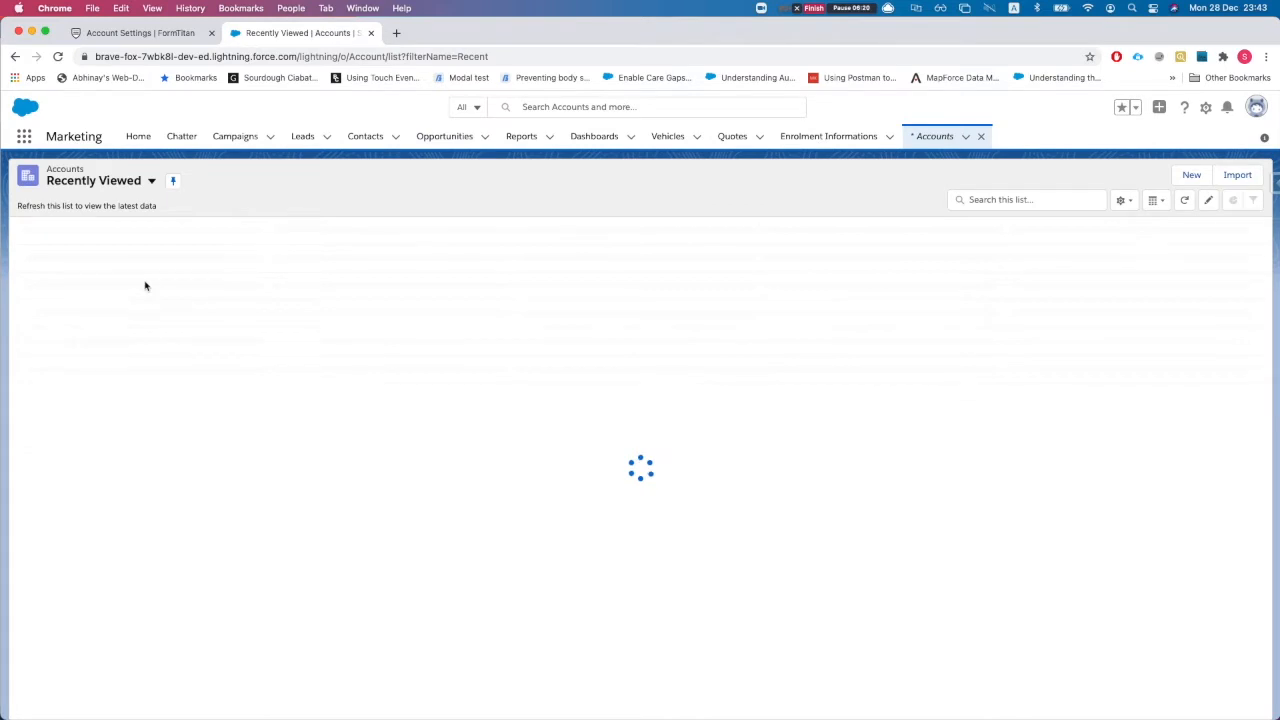
{"action": "left_click", "coordinate": [94, 248], "text": "super"}
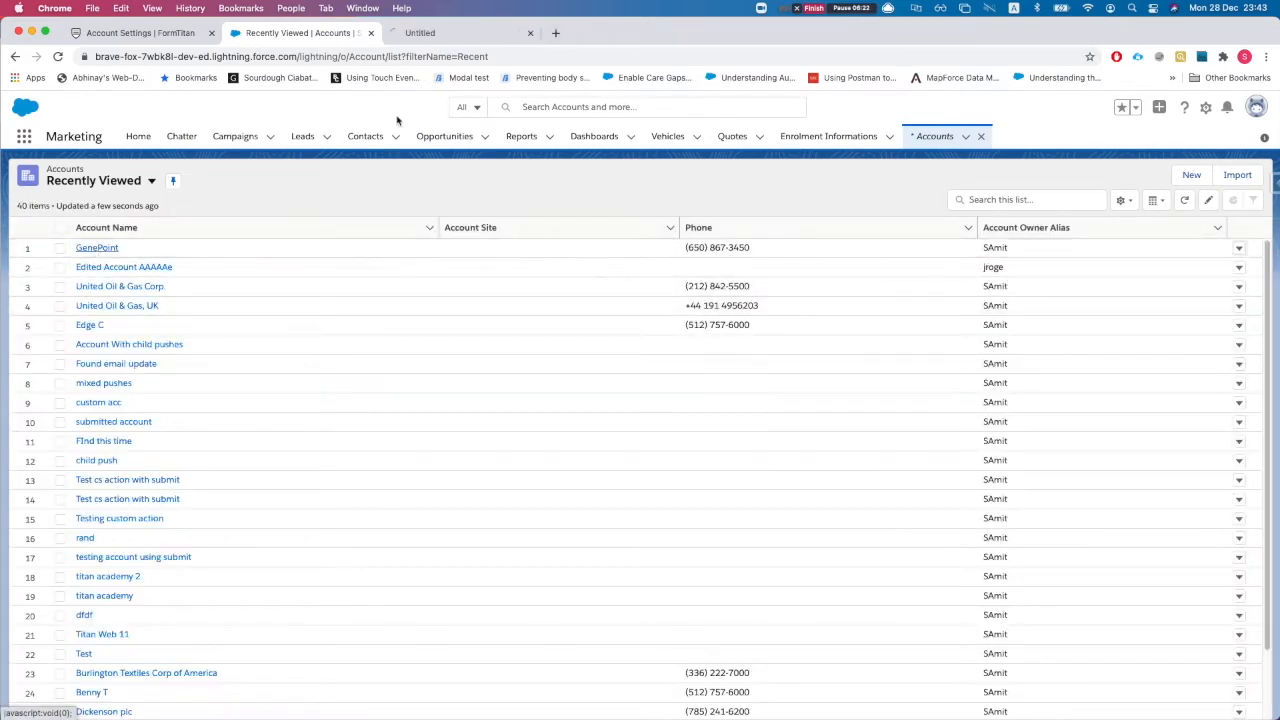
{"action": "left_click", "coordinate": [470, 33]}
Copy GenePoint's record ID from the URL and paste it as the Account ID filter value
{"action": "left_click", "coordinate": [420, 56]}
{"action": "key", "text": "super+c"}
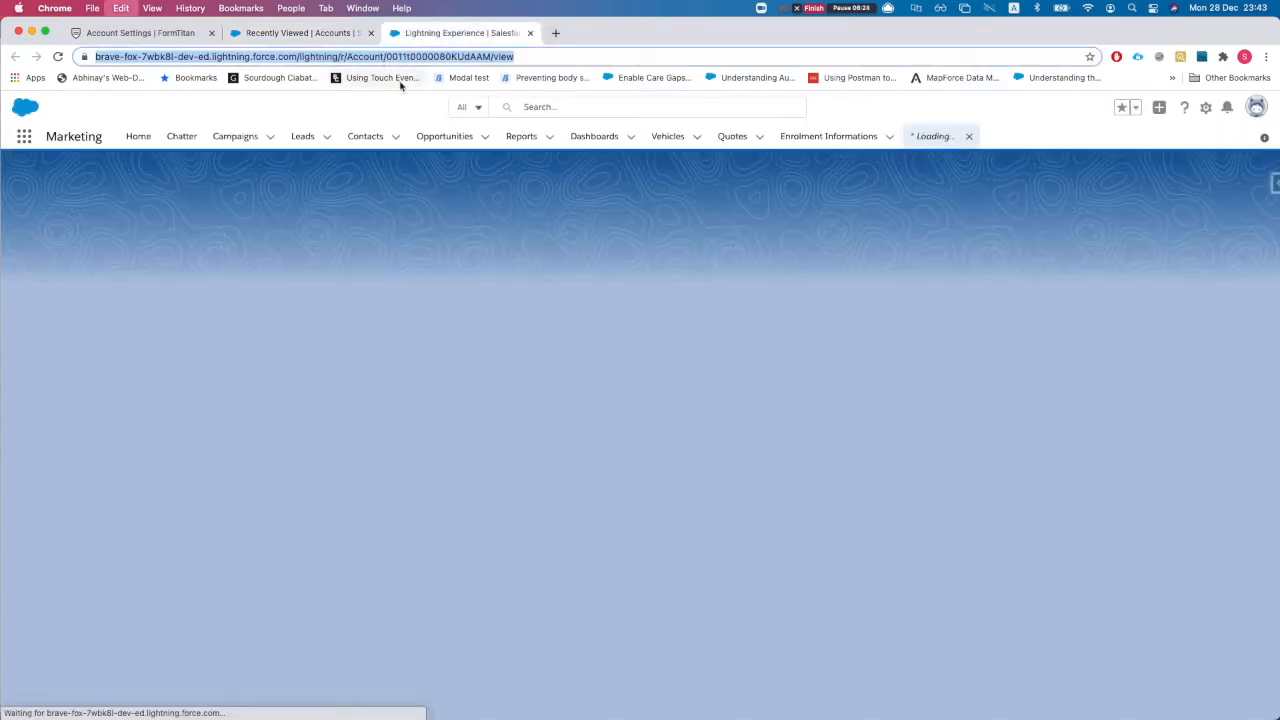
{"action": "double_click", "coordinate": [420, 57]}
{"action": "key", "text": "super+c"}
{"action": "key", "text": "ctrl+Up"}
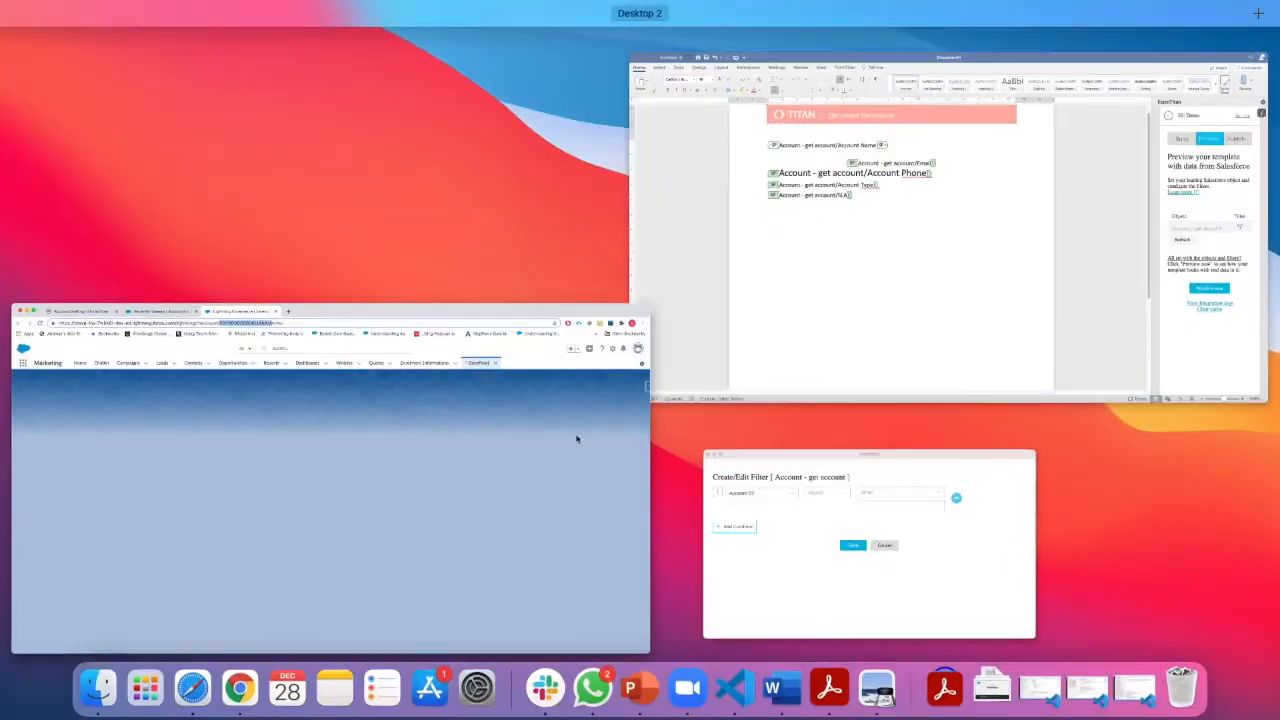
{"action": "left_click", "coordinate": [808, 480]}
{"action": "key", "text": "super+v"}
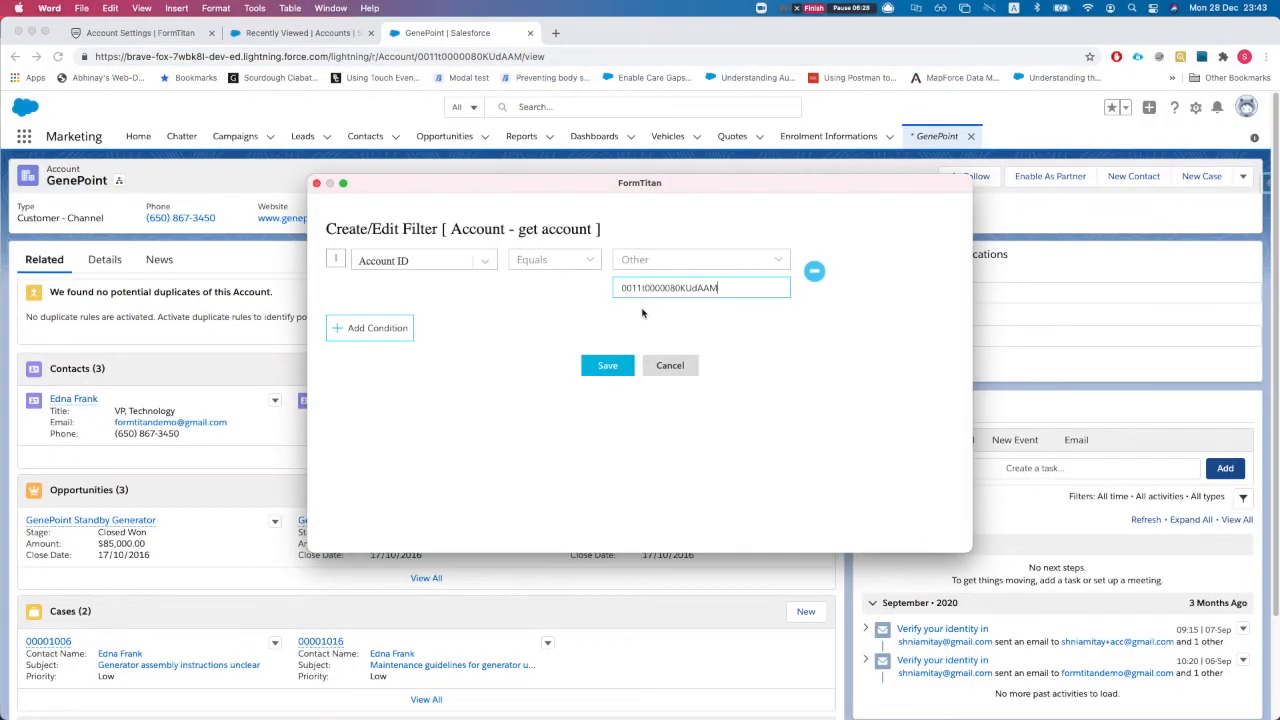
Save the Account ID condition with First for multiple matches, then save the filter conditions
{"action": "left_click", "coordinate": [608, 366]}
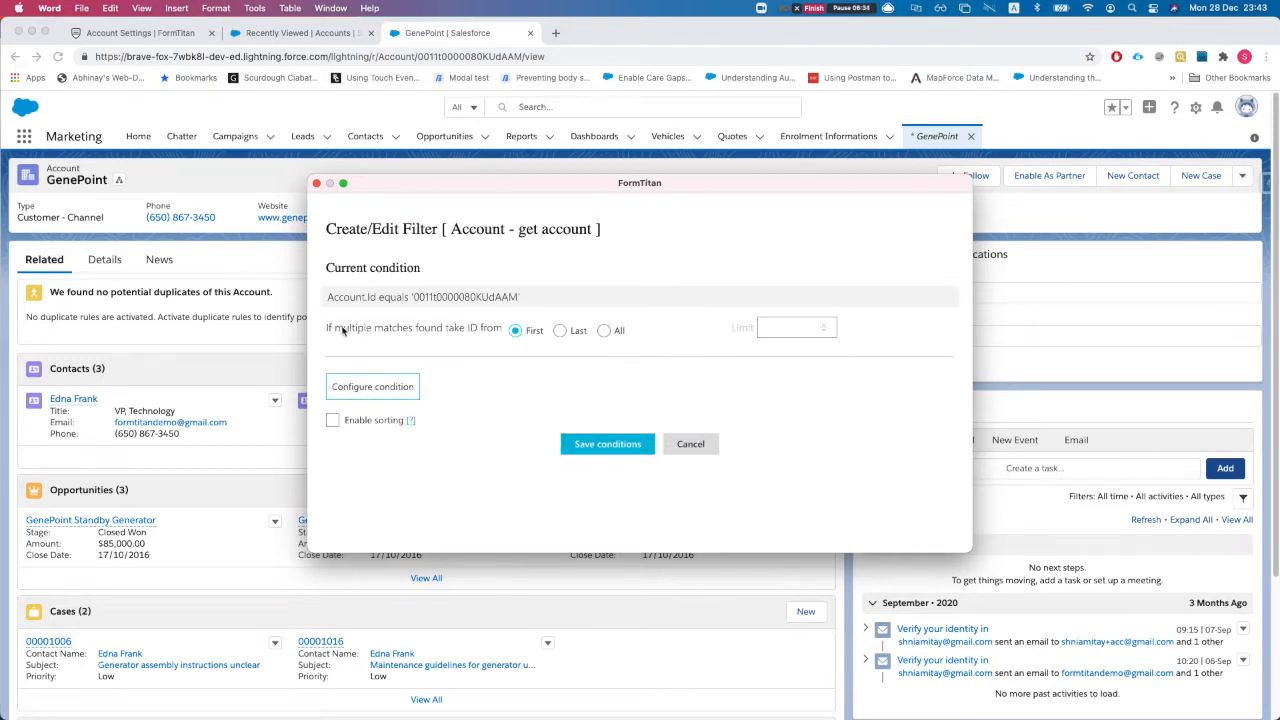
{"action": "left_click_drag", "start_coordinate": [335, 330], "coordinate": [428, 331]}
{"action": "left_click", "coordinate": [433, 332]}
{"action": "left_click", "coordinate": [580, 443]}
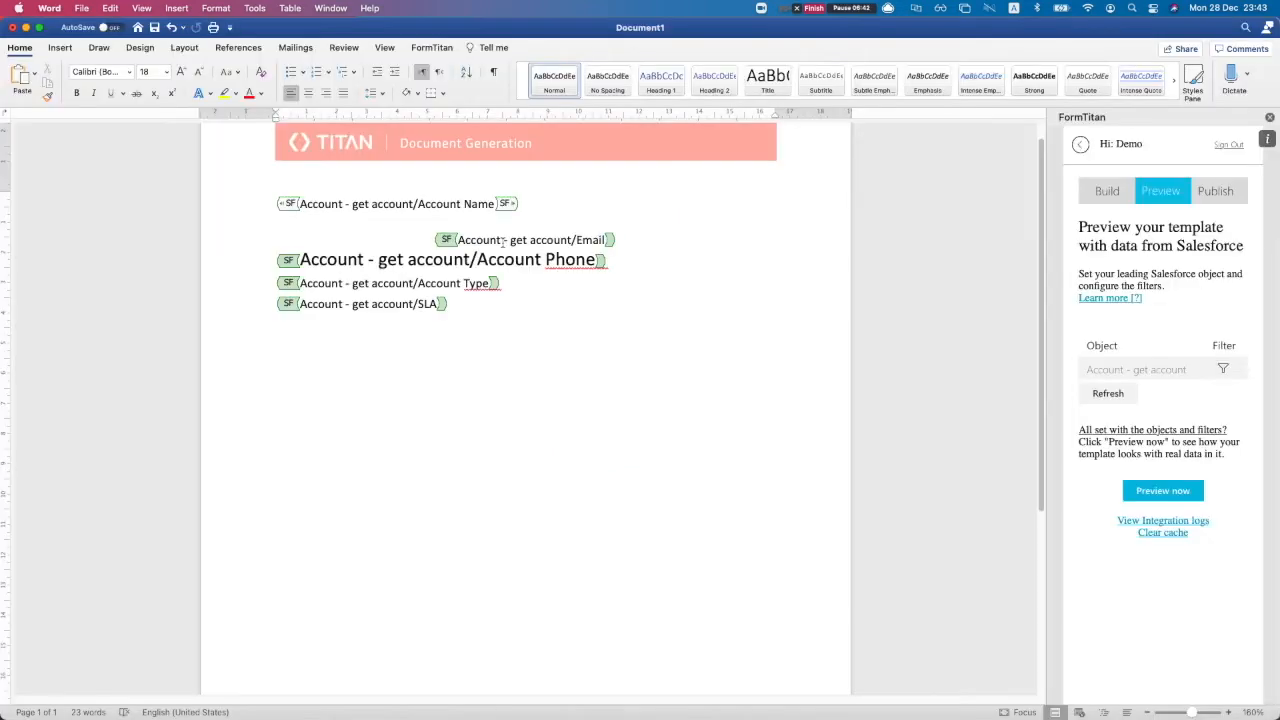
Preview the template and check GenePoint's name, email, phone and Customer - Channel lines
{"action": "left_click", "coordinate": [1163, 491]}
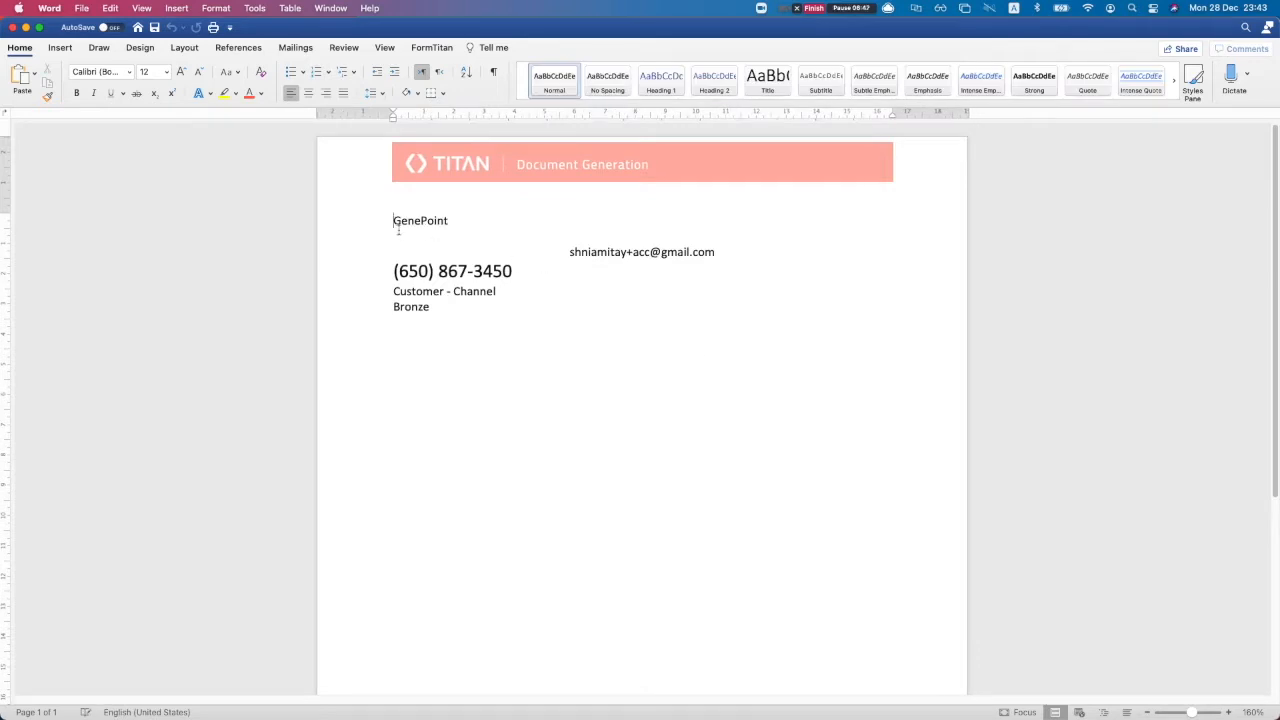
{"action": "left_click_drag", "start_coordinate": [415, 226], "coordinate": [453, 231]}
{"action": "left_click", "coordinate": [537, 241]}
{"action": "left_click_drag", "start_coordinate": [573, 254], "coordinate": [728, 258]}
{"action": "left_click", "coordinate": [722, 258]}
{"action": "left_click_drag", "start_coordinate": [395, 271], "coordinate": [518, 274]}
{"action": "left_click", "coordinate": [459, 274]}
{"action": "left_click_drag", "start_coordinate": [395, 289], "coordinate": [468, 296]}
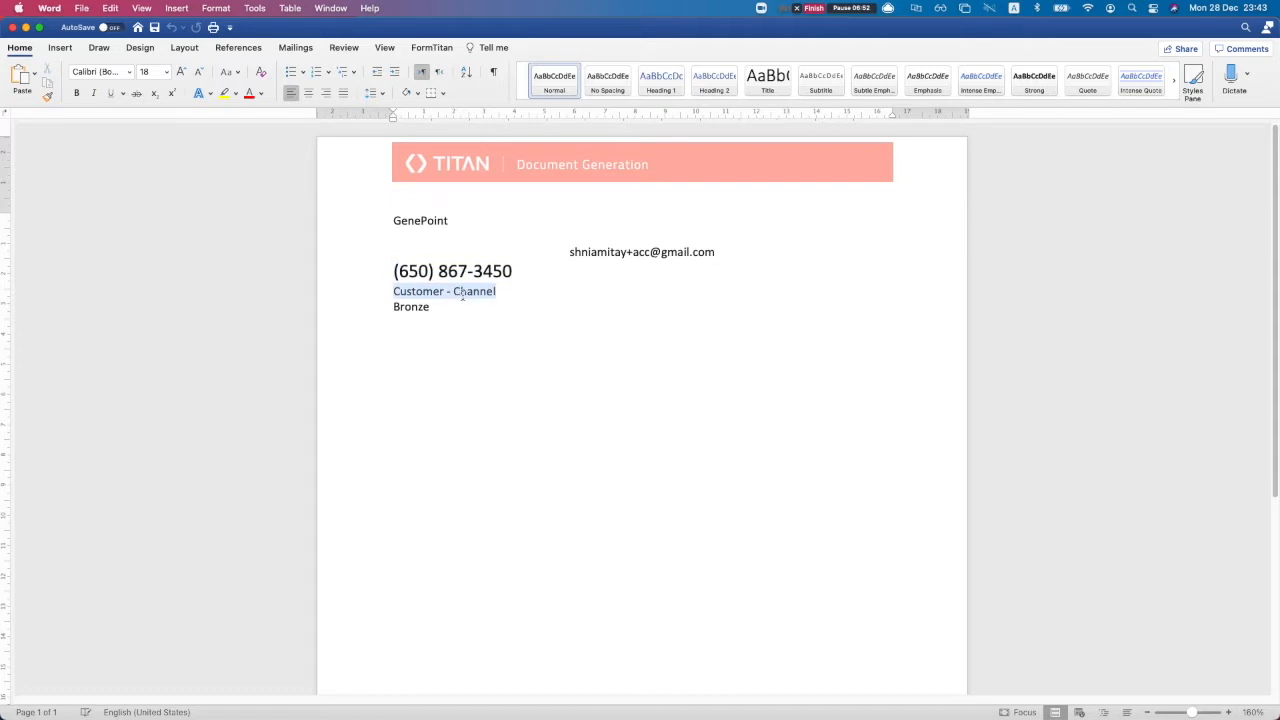
{"action": "left_click", "coordinate": [405, 300]}
{"action": "scroll", "coordinate": [569, 275], "scroll_direction": "down", "scroll_amount": 2}
{"action": "scroll", "coordinate": [567, 286], "scroll_direction": "up", "scroll_amount": 2}
{"action": "left_click", "coordinate": [578, 256]}
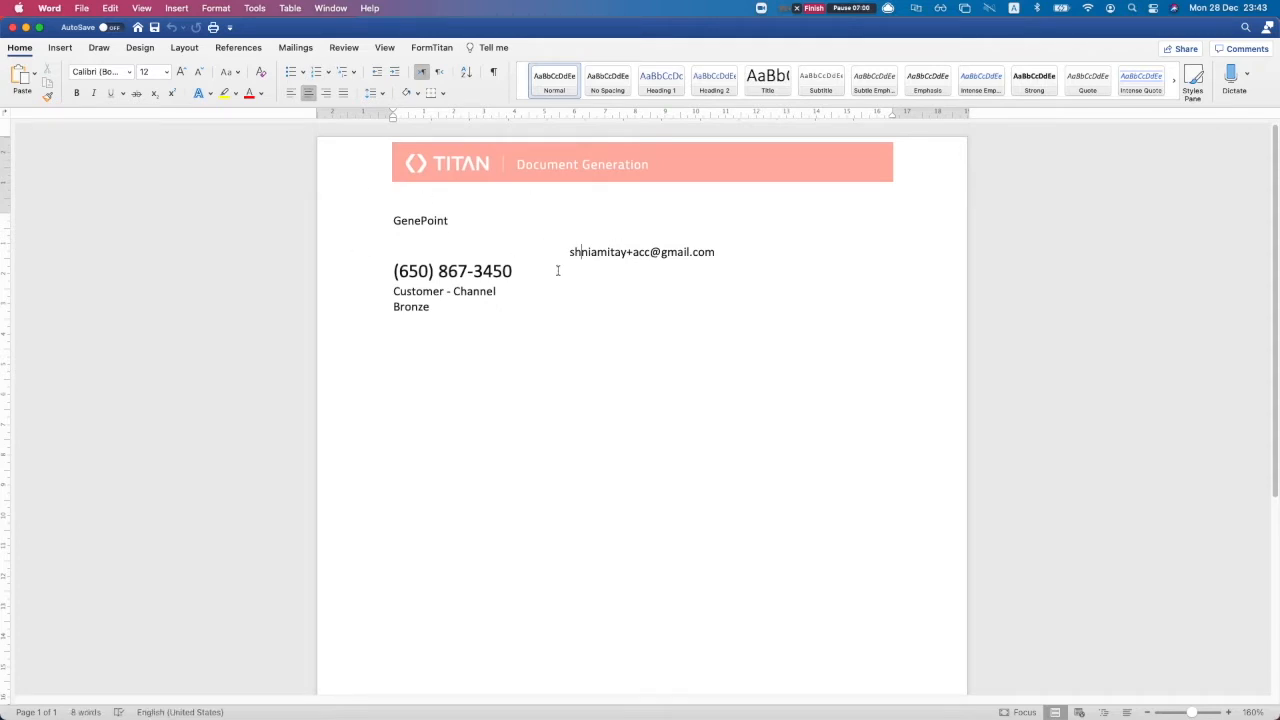
Close the preview and delete all Account merge fields, leaving the TITAN banner
{"action": "left_click", "coordinate": [13, 28]}
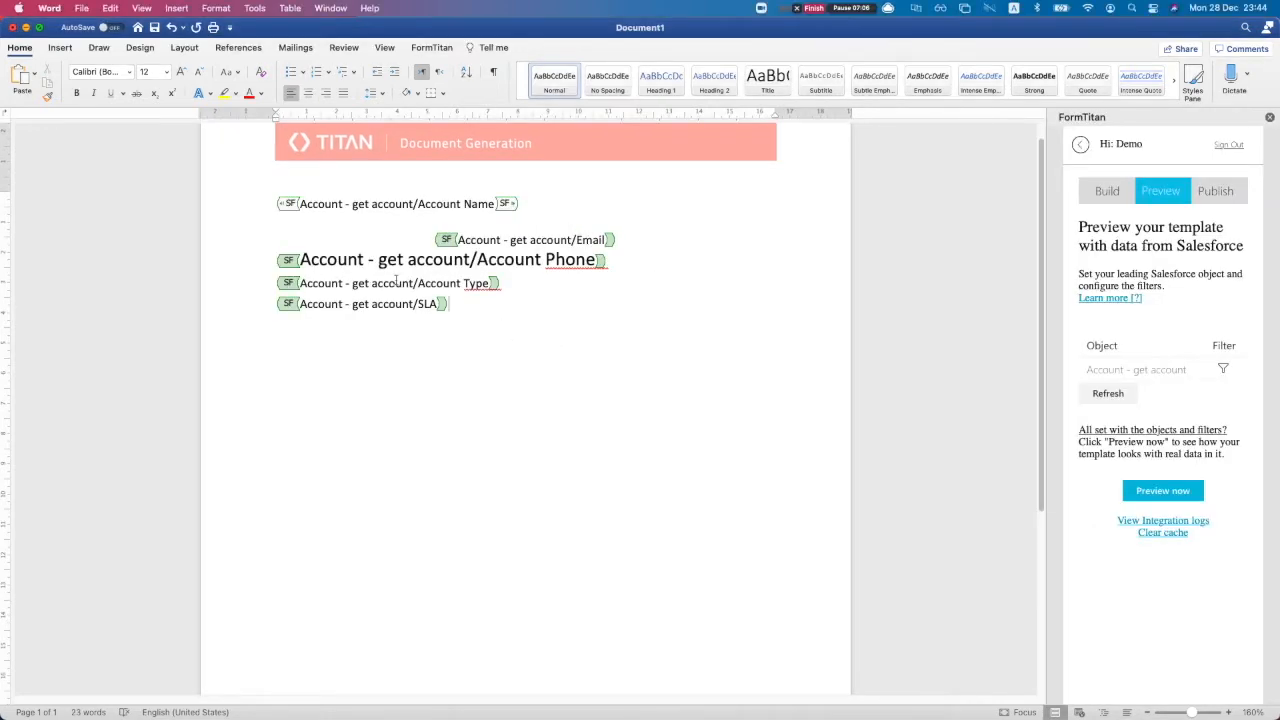
{"action": "left_click_drag", "start_coordinate": [474, 308], "coordinate": [263, 203]}
{"action": "key", "text": "BackSpace"}
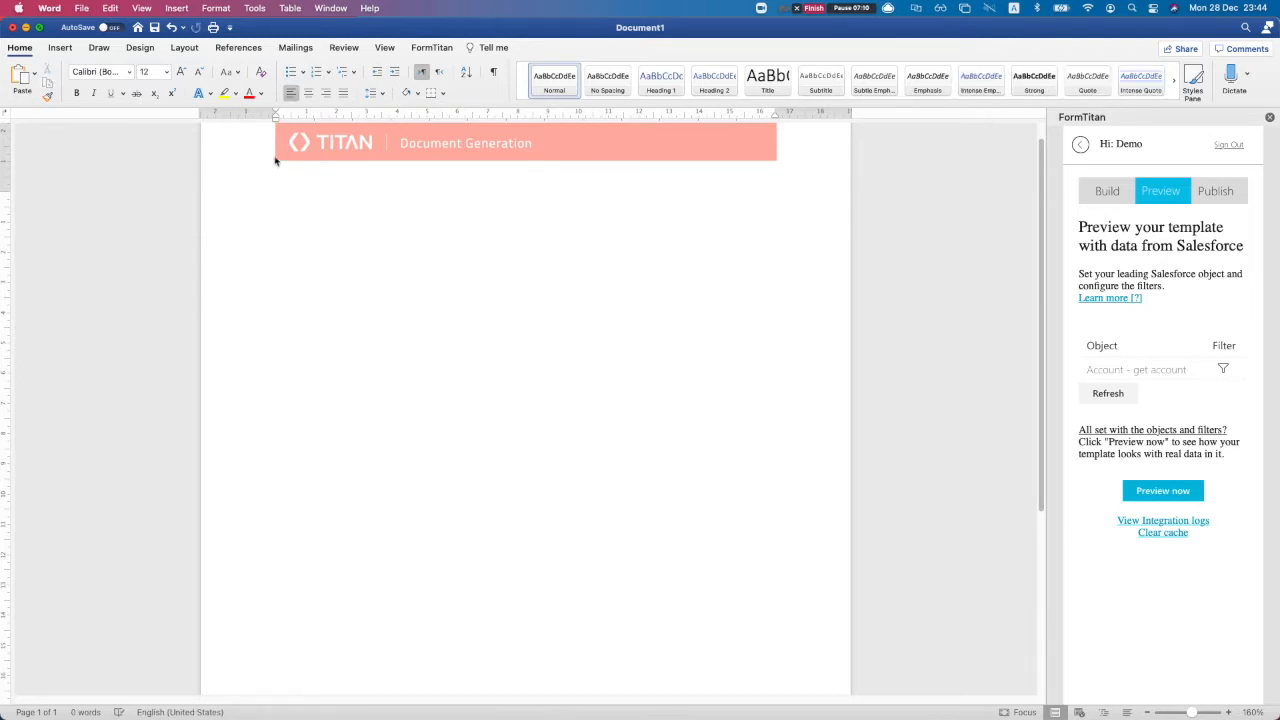
{"action": "left_click", "coordinate": [428, 49]}
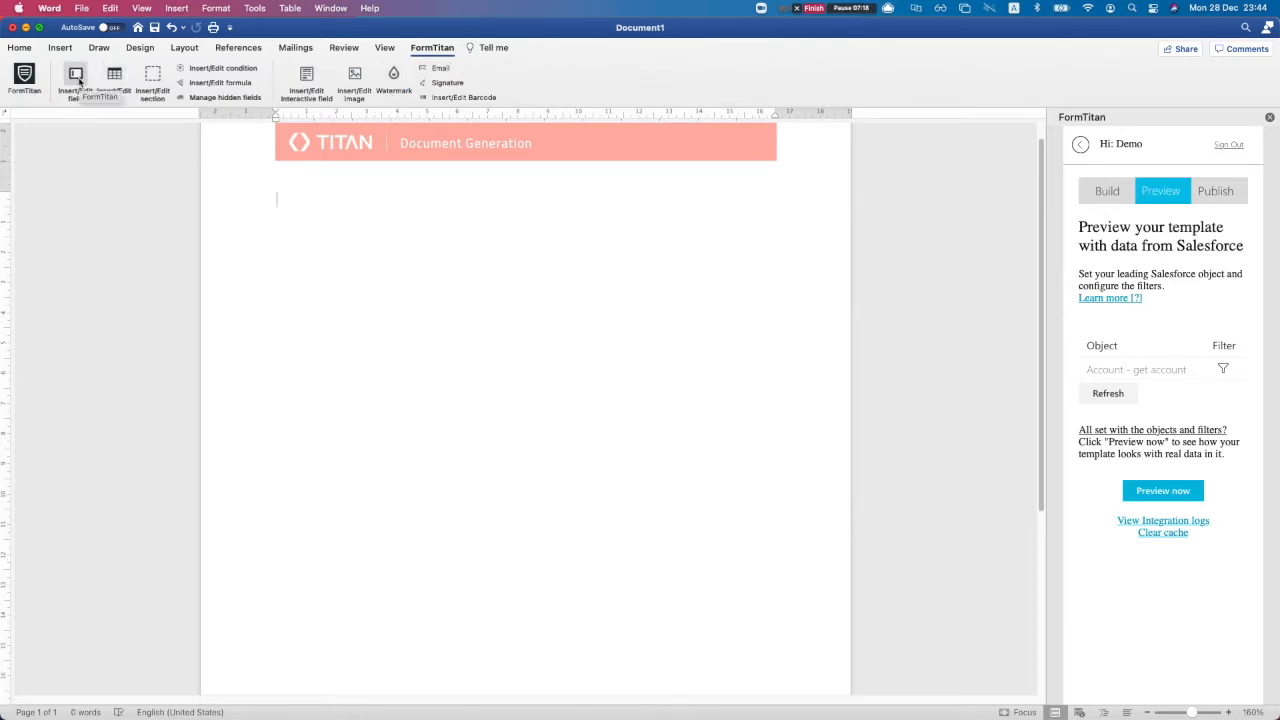
Start an Opportunity merge field with comment 'opp data' and the Name field
{"action": "left_click", "coordinate": [79, 80]}
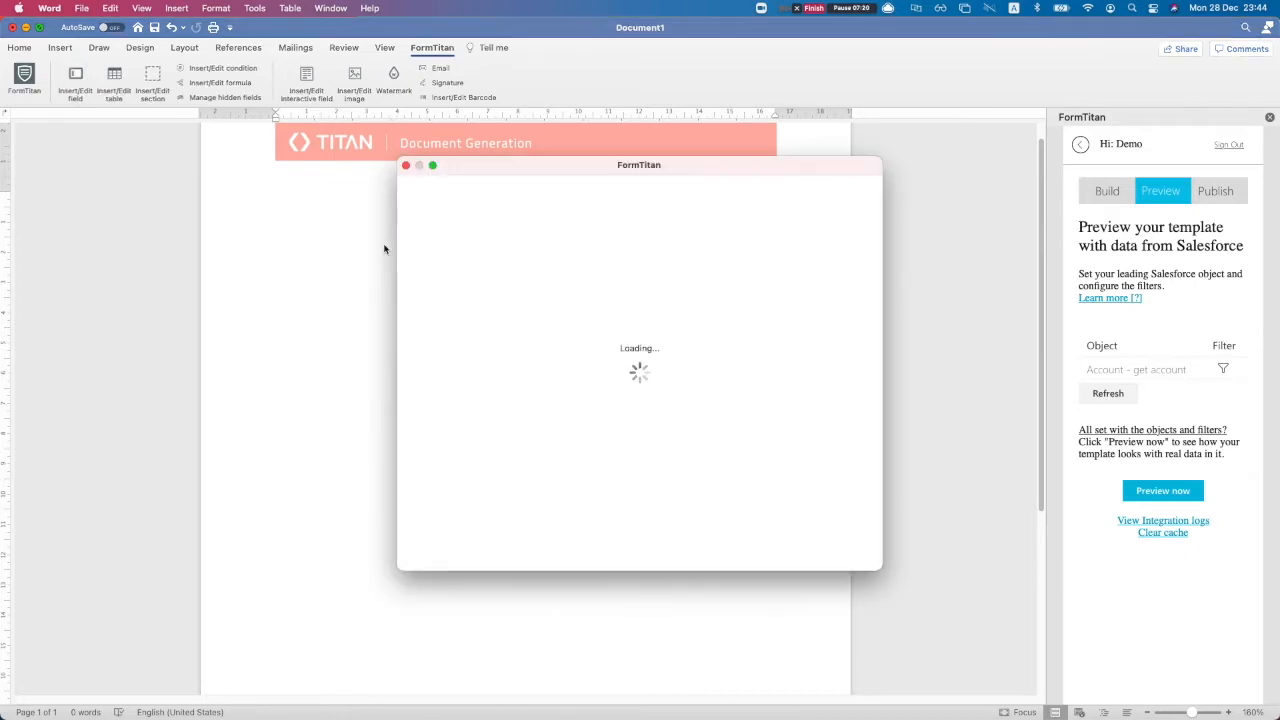
{"action": "left_click", "coordinate": [503, 267]}
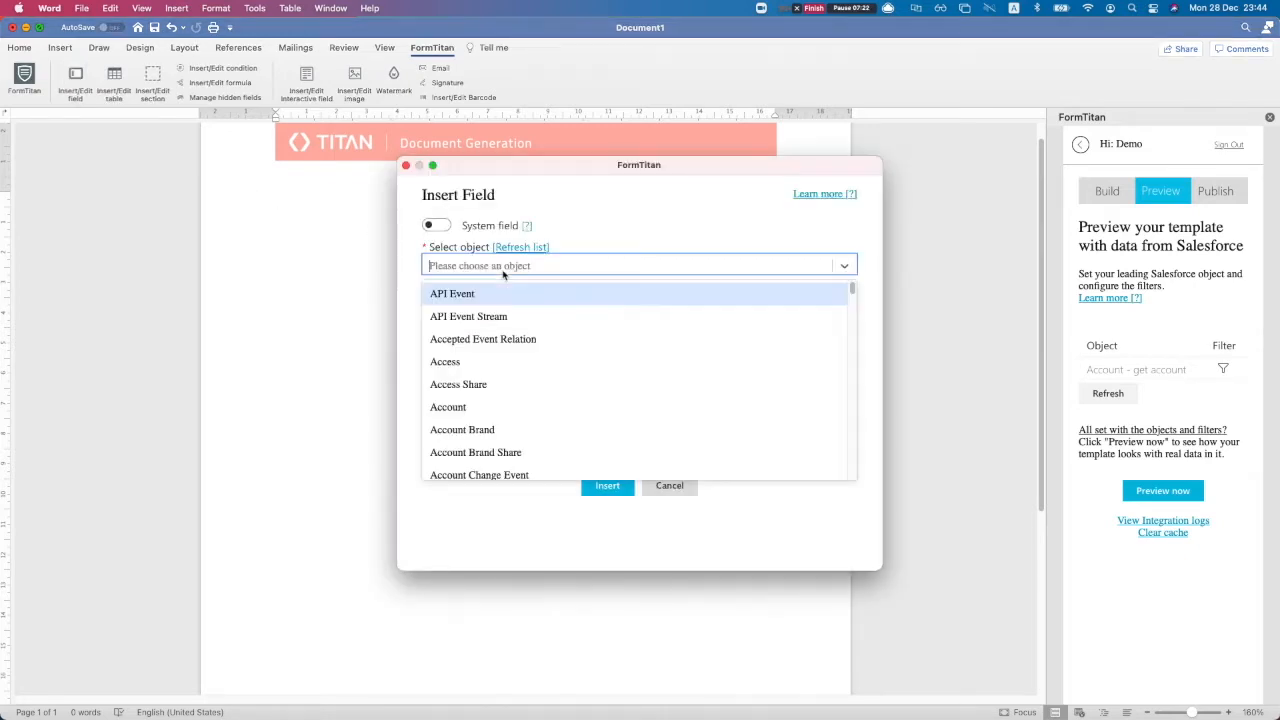
{"action": "type", "text": "oppor"}
{"action": "key", "text": "Return"}
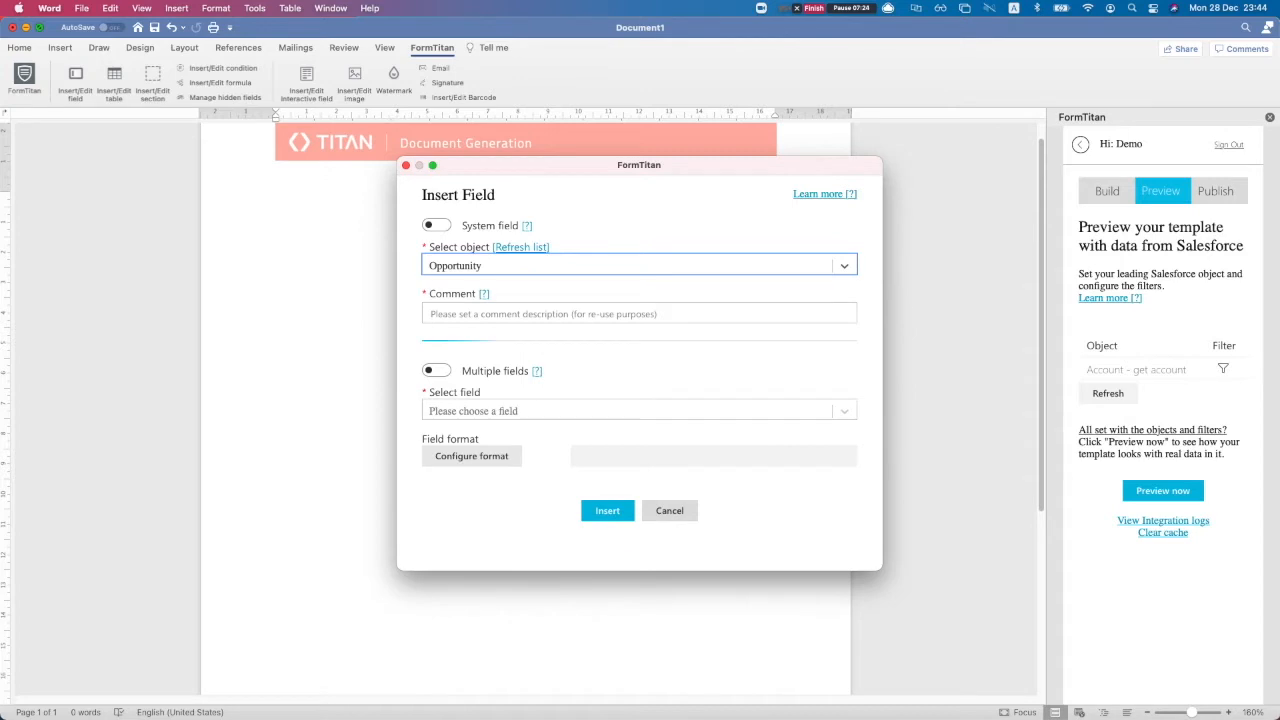
{"action": "type", "text": "opp data"}
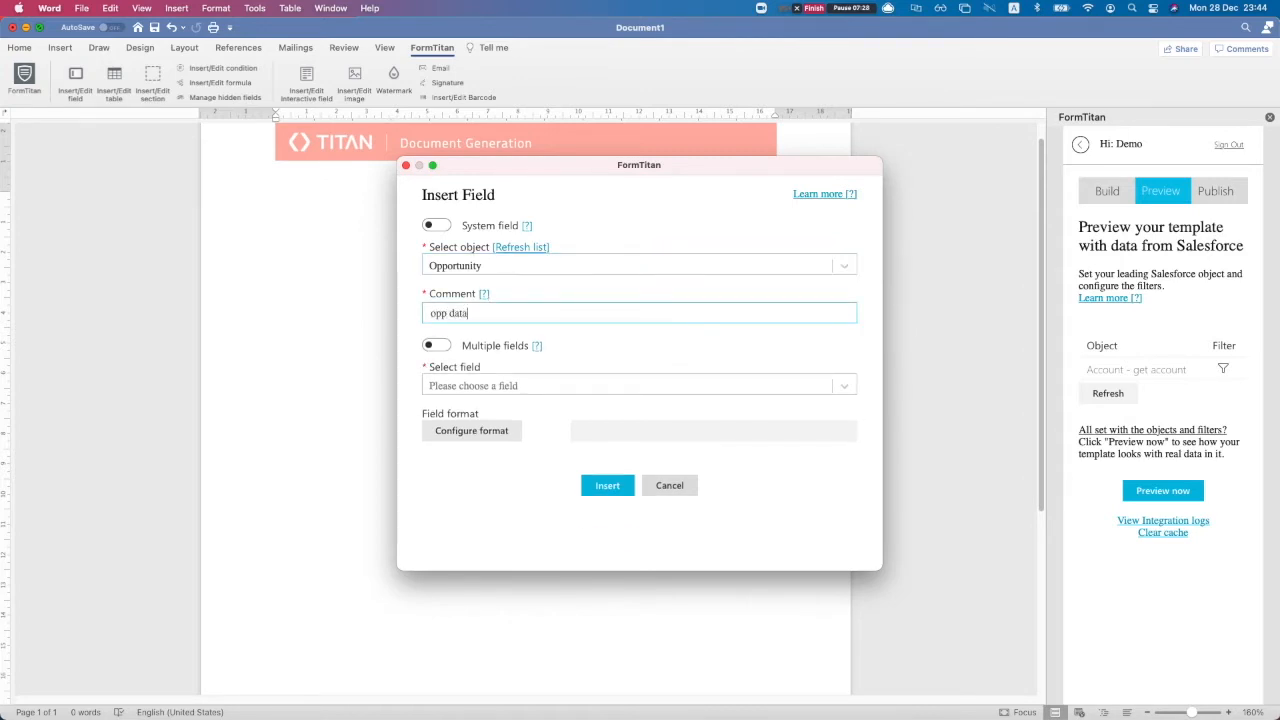
{"action": "left_click", "coordinate": [491, 386]}
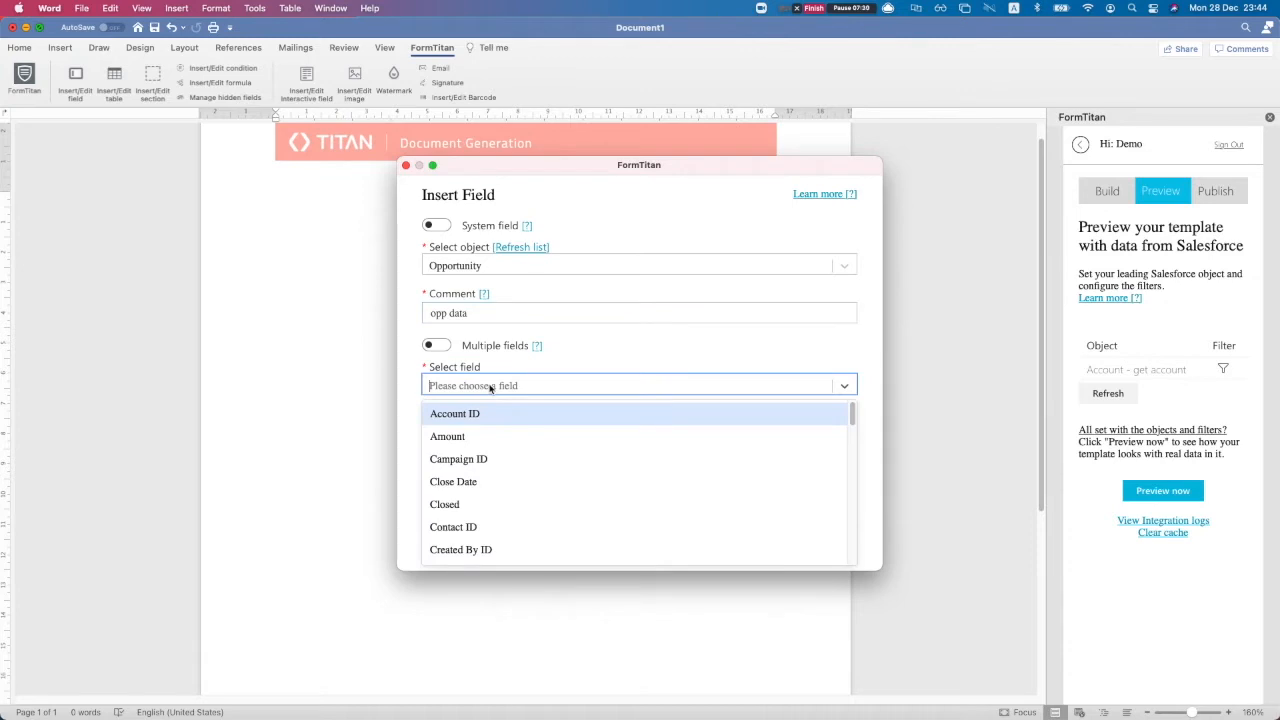
{"action": "type", "text": "name"}
{"action": "key", "text": "Down"}
{"action": "key", "text": "Return"}
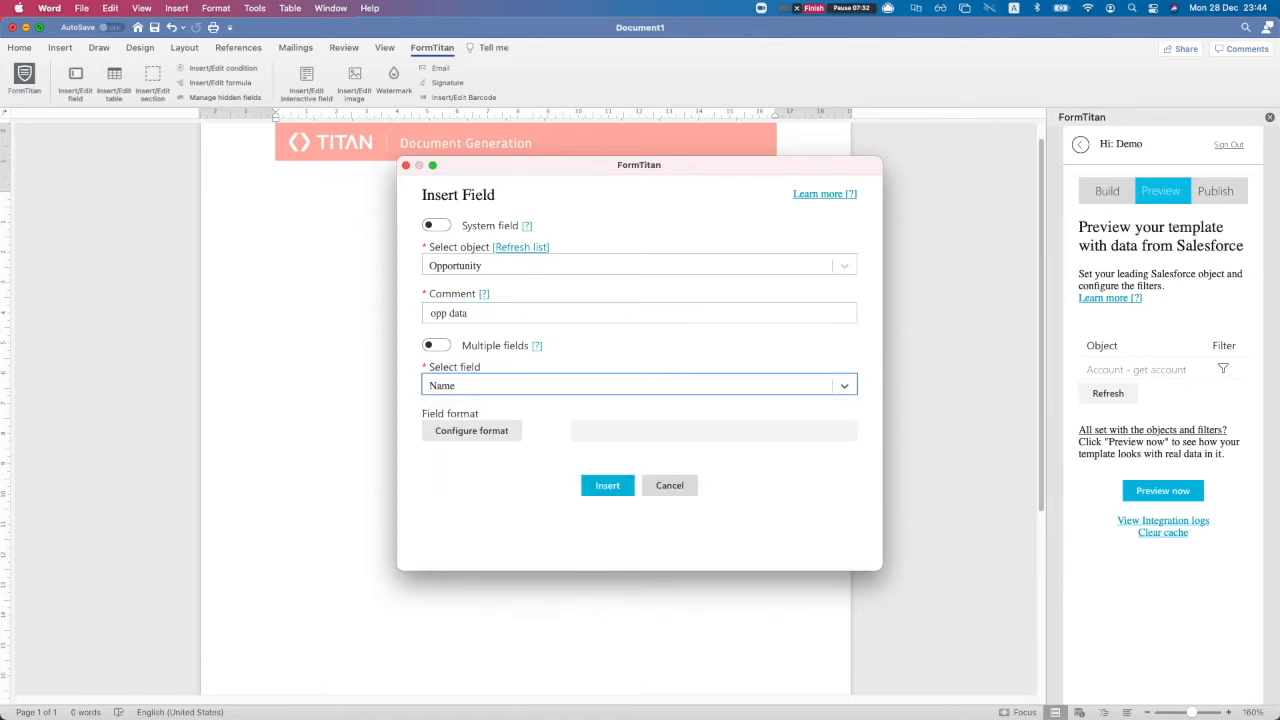
Enable Multiple fields, choose Name and Stage, and insert both merge fields
{"action": "left_click", "coordinate": [443, 348]}
{"action": "left_click", "coordinate": [474, 386]}
{"action": "type", "text": "nam"}
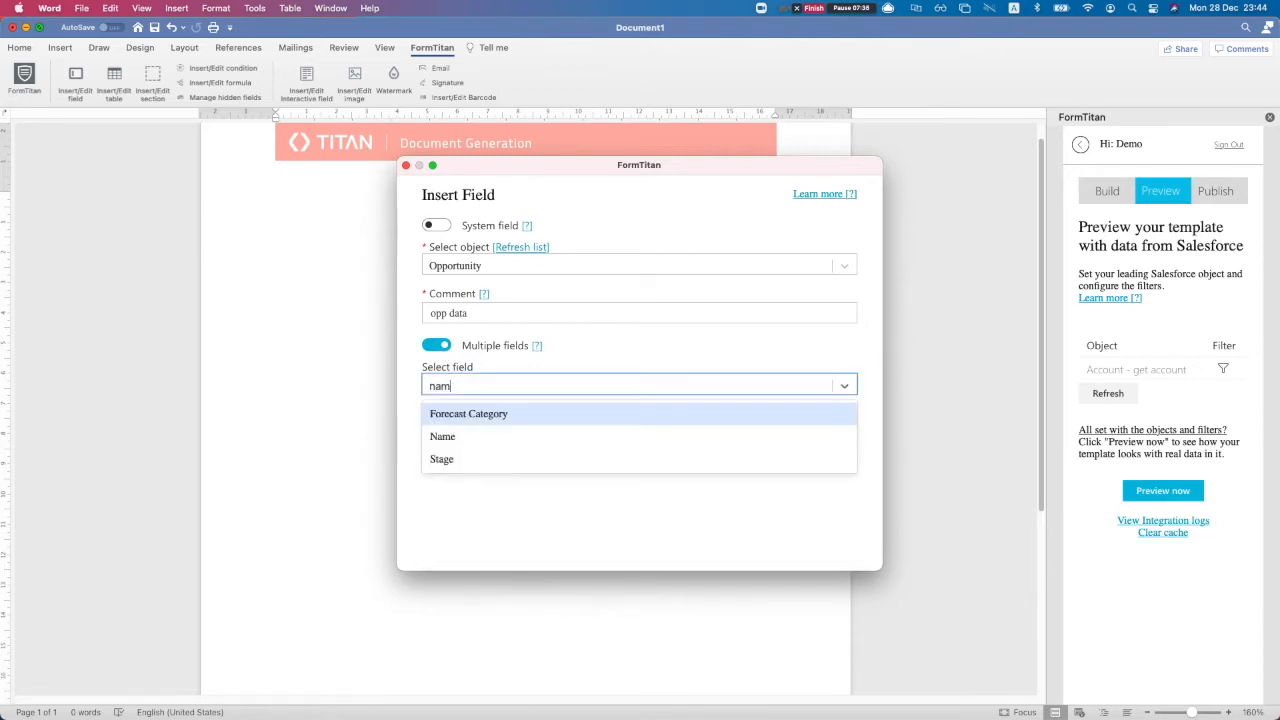
{"action": "key", "text": "Down"}
{"action": "key", "text": "Return"}
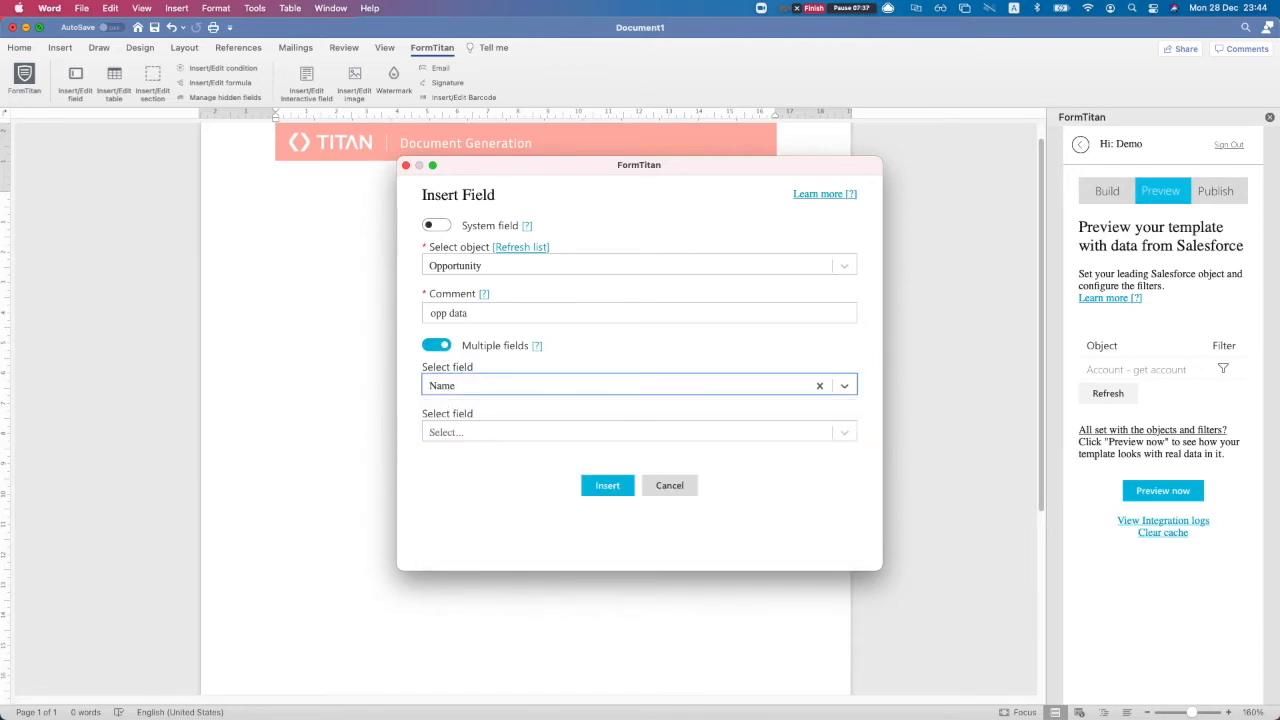
{"action": "left_click", "coordinate": [475, 433]}
{"action": "type", "text": "sta"}
{"action": "key", "text": "BackSpace"}
{"action": "type", "text": "g"}
{"action": "key", "text": "BackSpace"}
{"action": "type", "text": "a"}
{"action": "key", "text": "Down"}
{"action": "key", "text": "Down"}
{"action": "key", "text": "Return"}
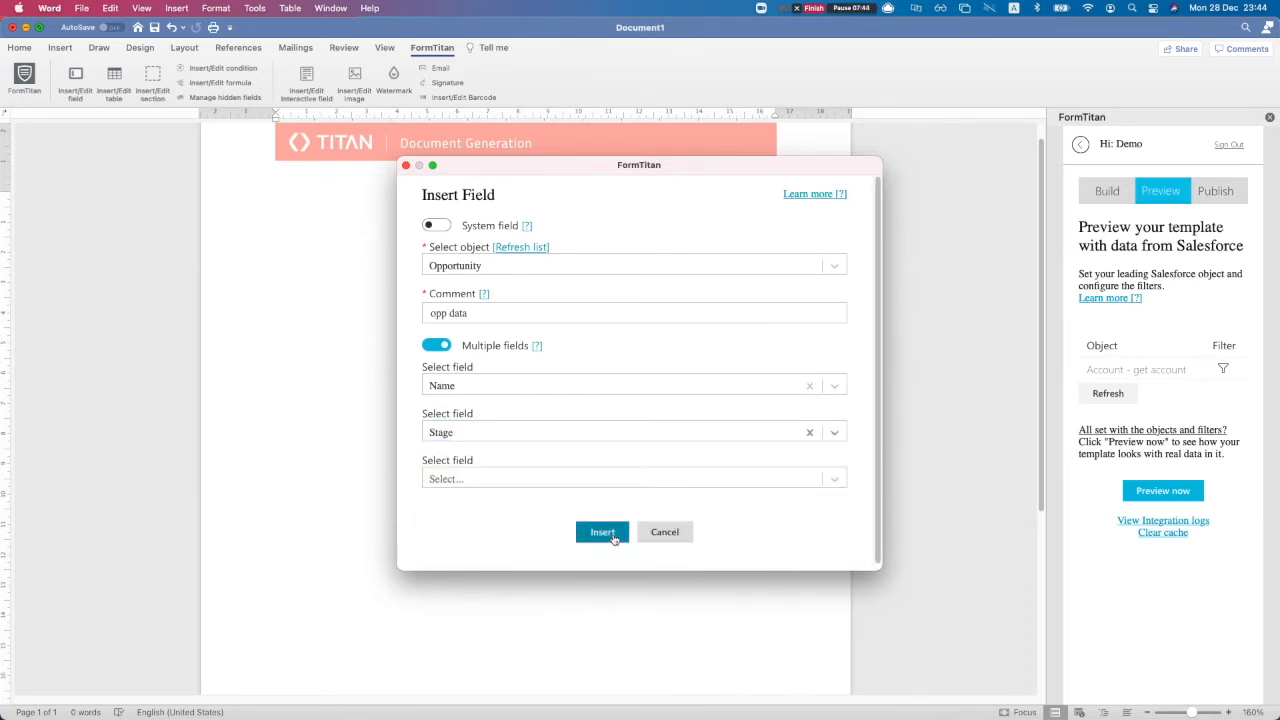
{"action": "left_click", "coordinate": [605, 531]}
Move the Stage field onto its own separate line below Name
{"action": "left_click", "coordinate": [468, 203]}
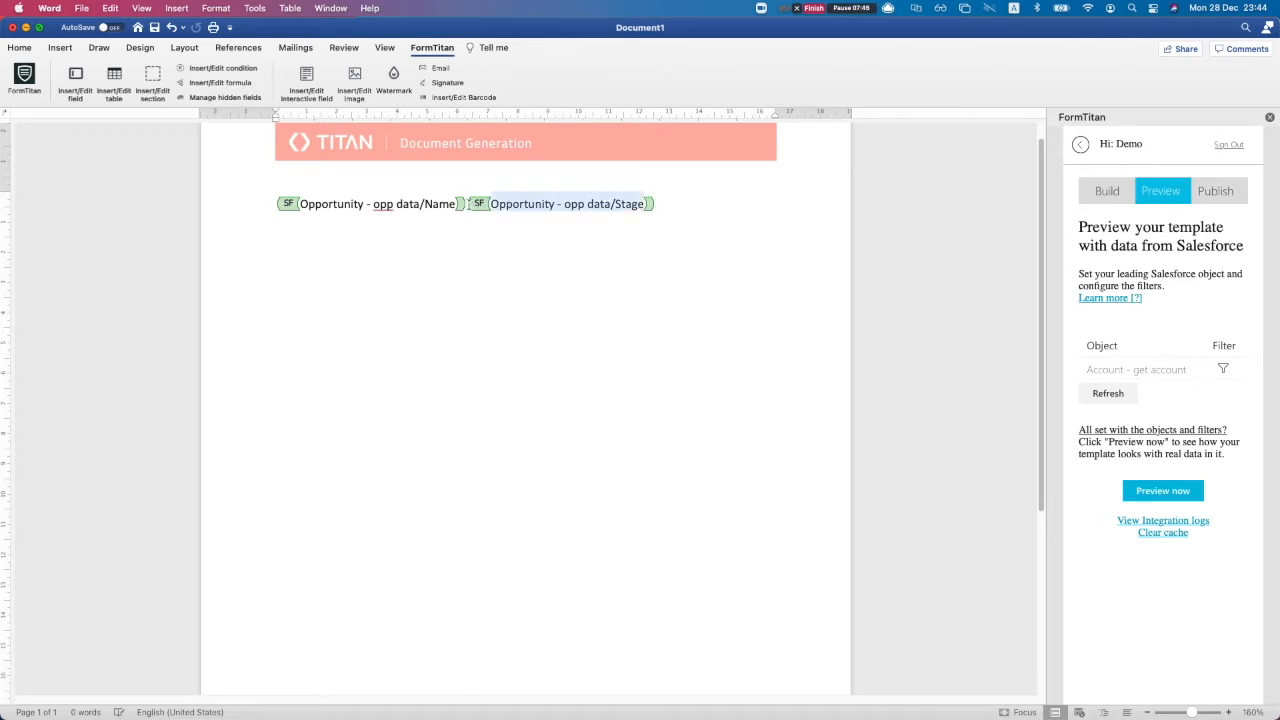
{"action": "key", "text": "Return"}
{"action": "key", "text": "Return"}
{"action": "left_click", "coordinate": [479, 242]}
{"action": "key", "text": "Return"}
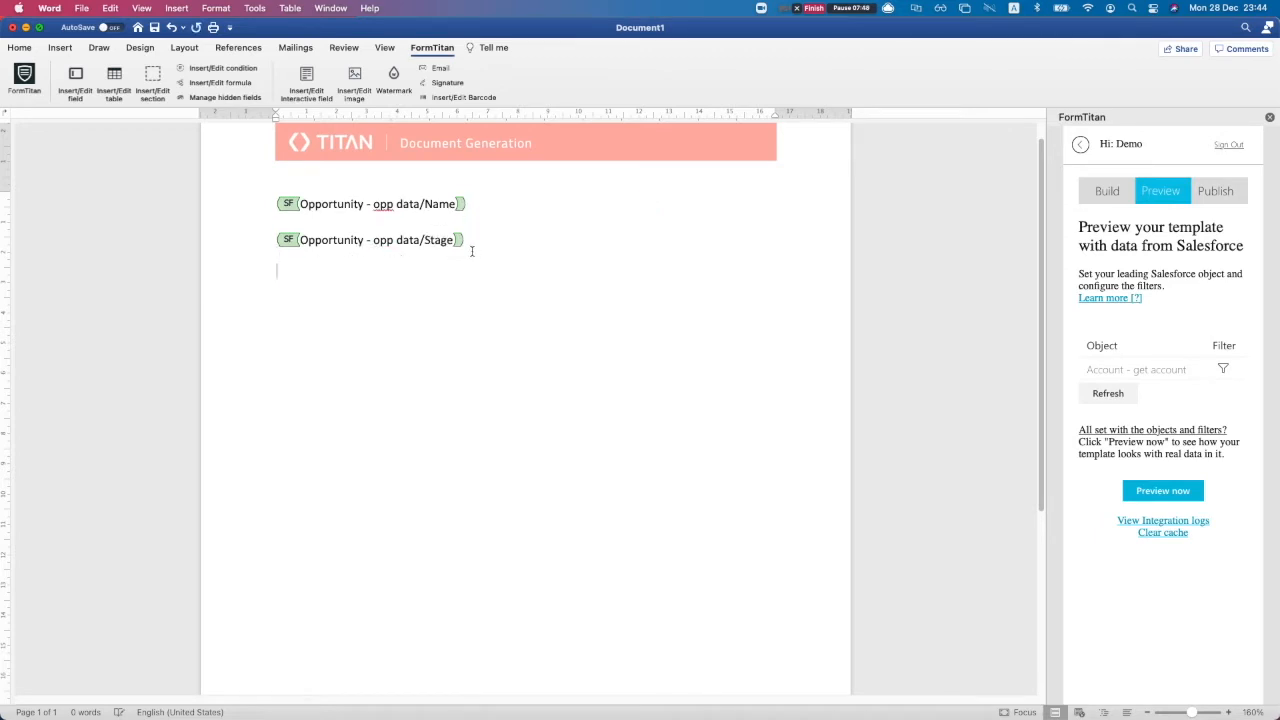
Start a FormTitan table on Opportunity Product with comment 'get opp prods'
{"action": "left_click", "coordinate": [114, 78]}
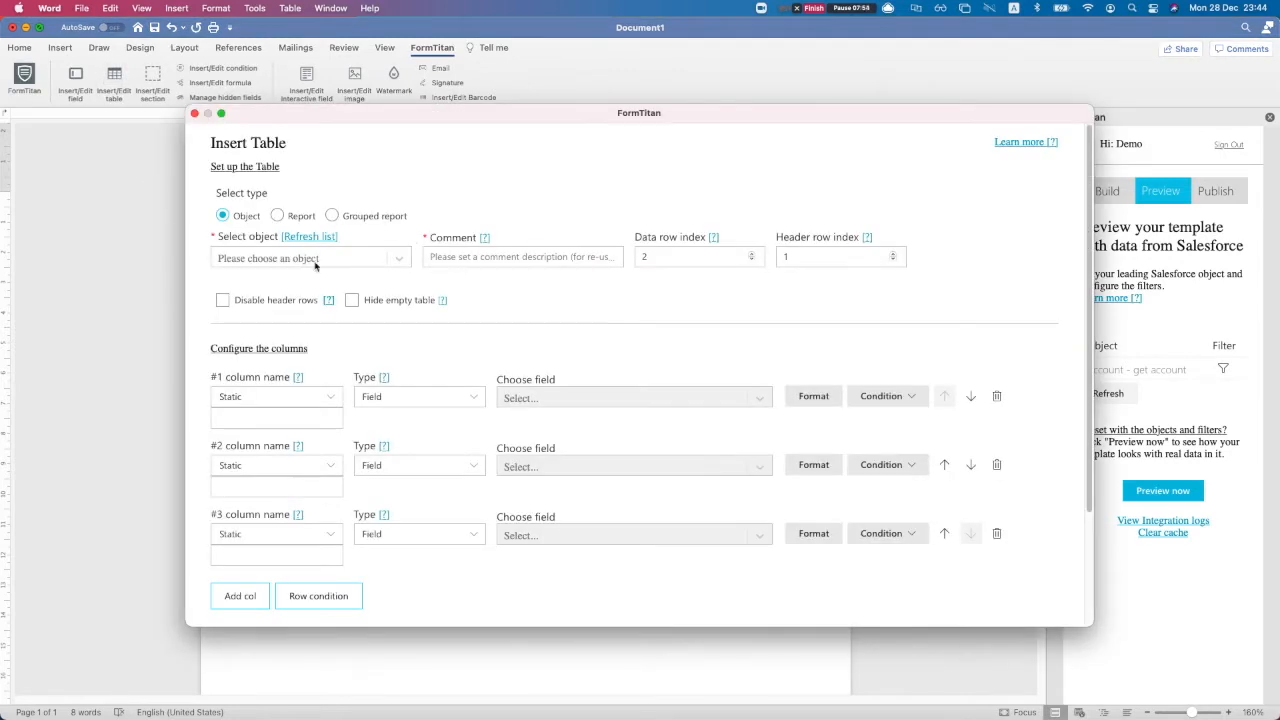
{"action": "left_click", "coordinate": [314, 259]}
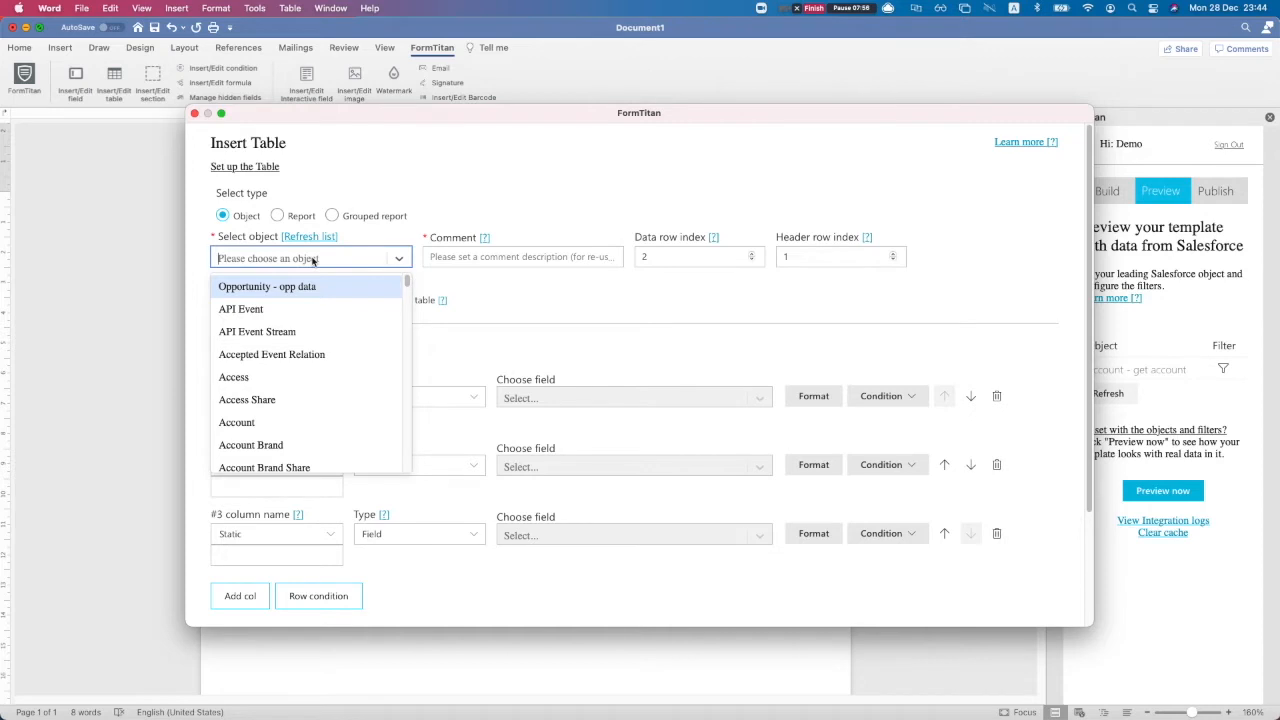
{"action": "type", "text": "lineit"}
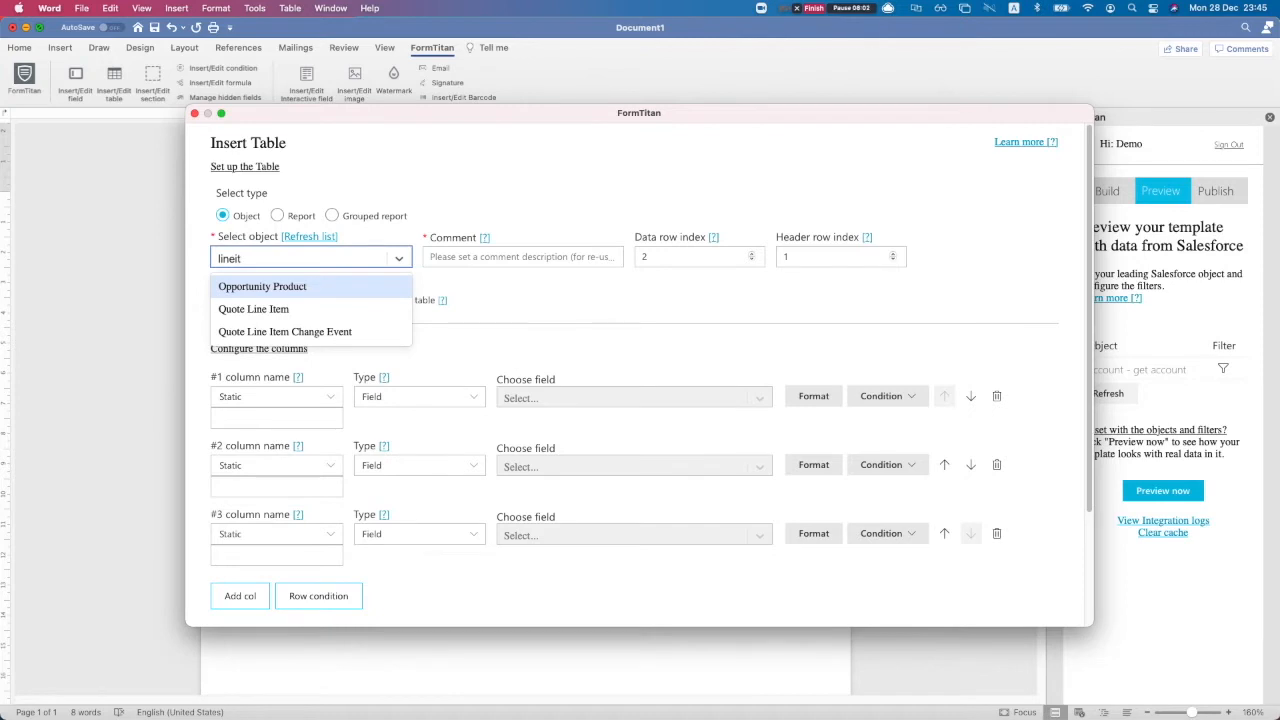
{"action": "key", "text": "Return"}
{"action": "left_click", "coordinate": [504, 256]}
{"action": "type", "text": "get opp prods"}
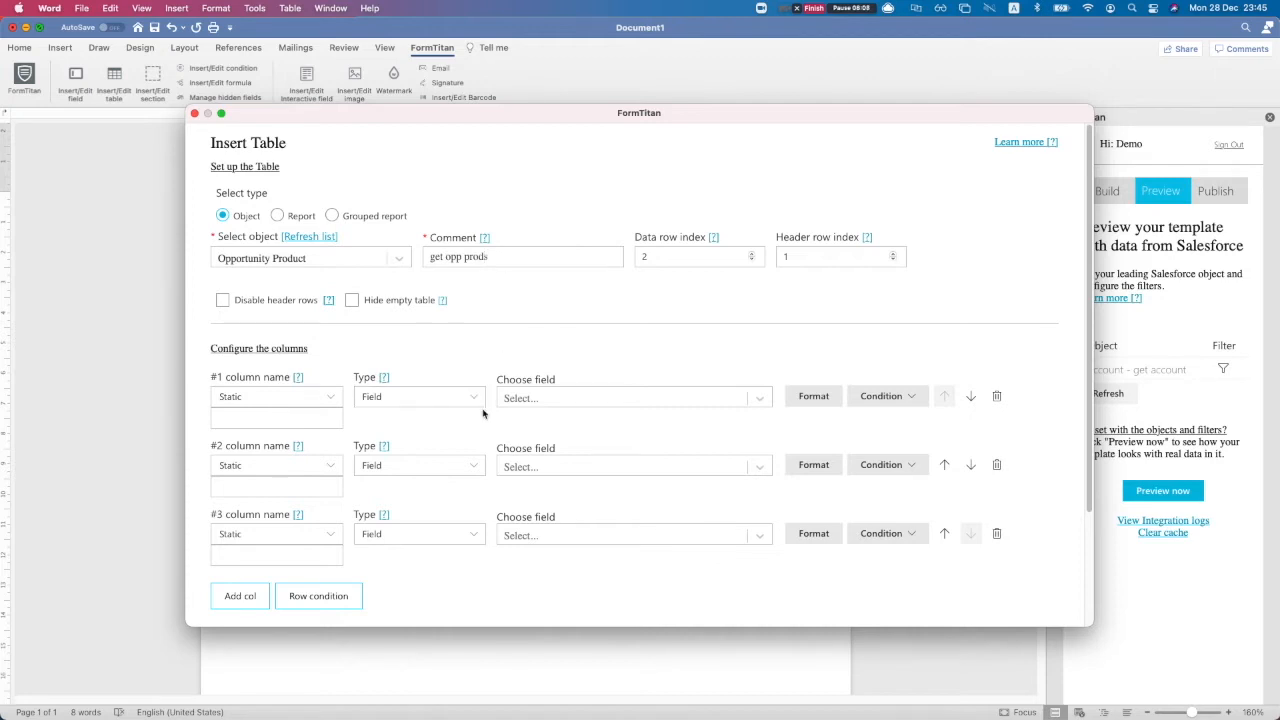
{"action": "scroll", "coordinate": [483, 412], "scroll_direction": "down", "scroll_amount": 1}
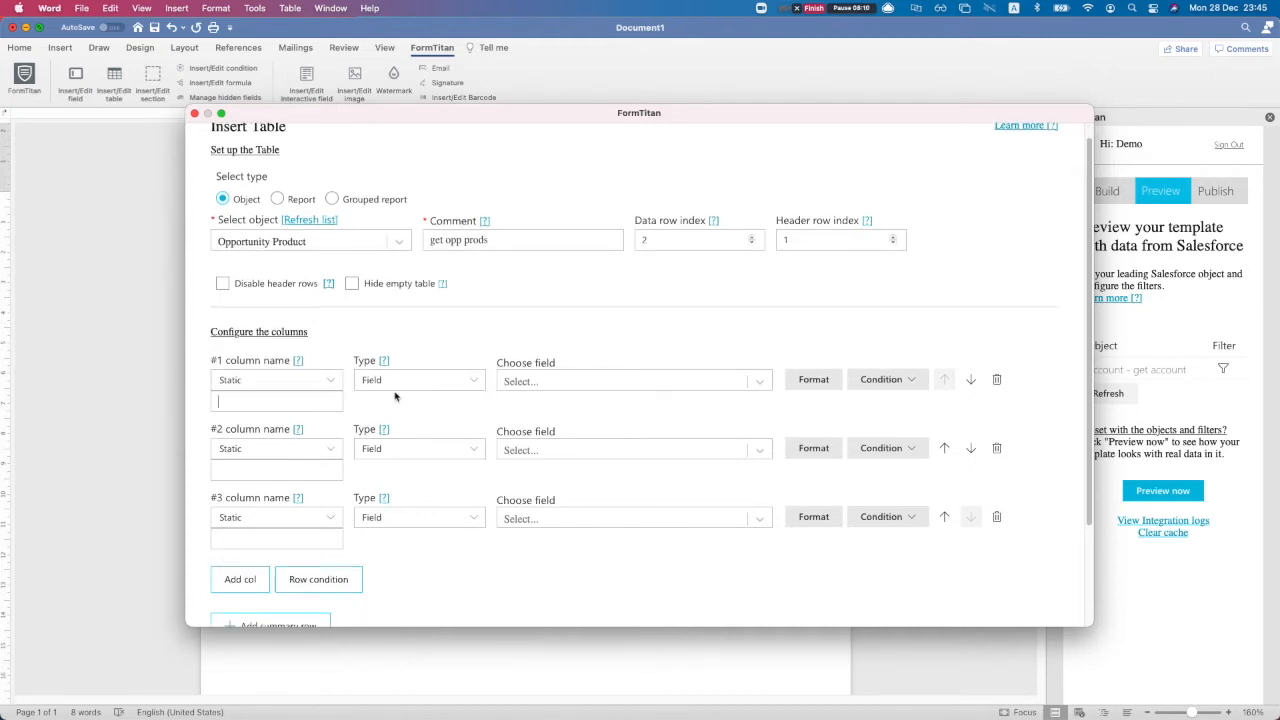
Set the table's column 1 field to Product ID
{"action": "left_click", "coordinate": [543, 383]}
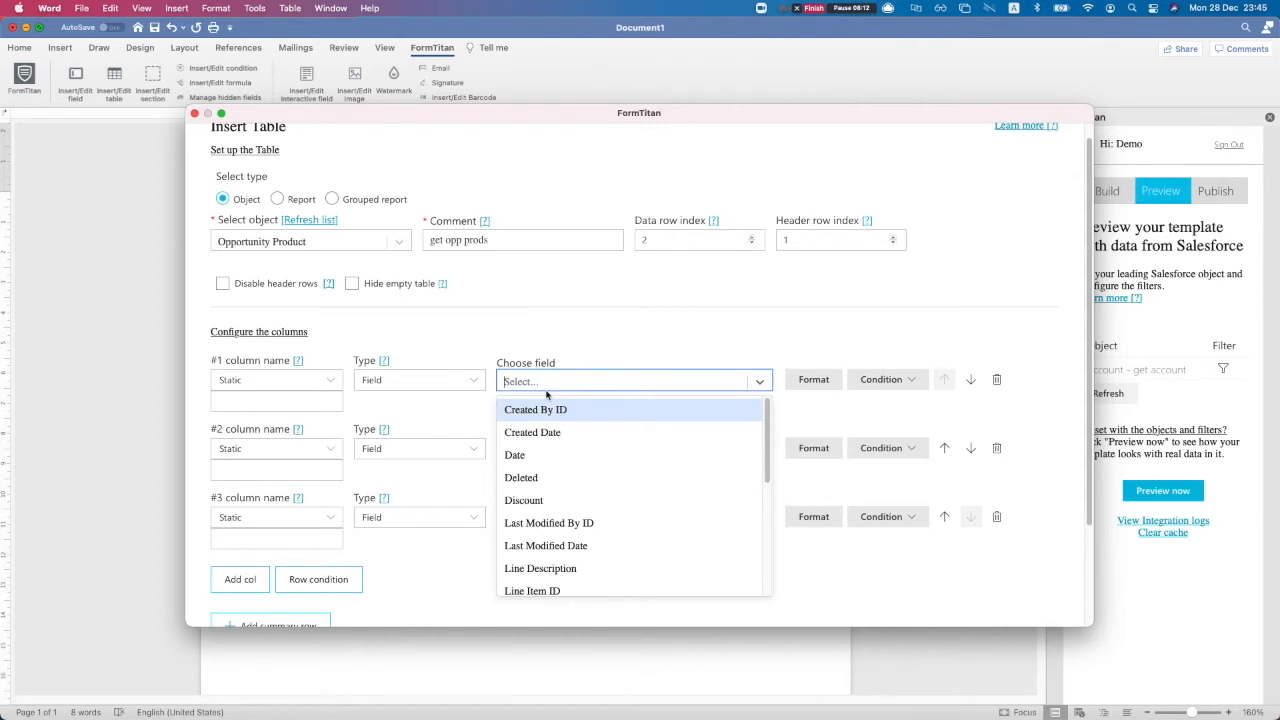
{"action": "type", "text": "prod"}
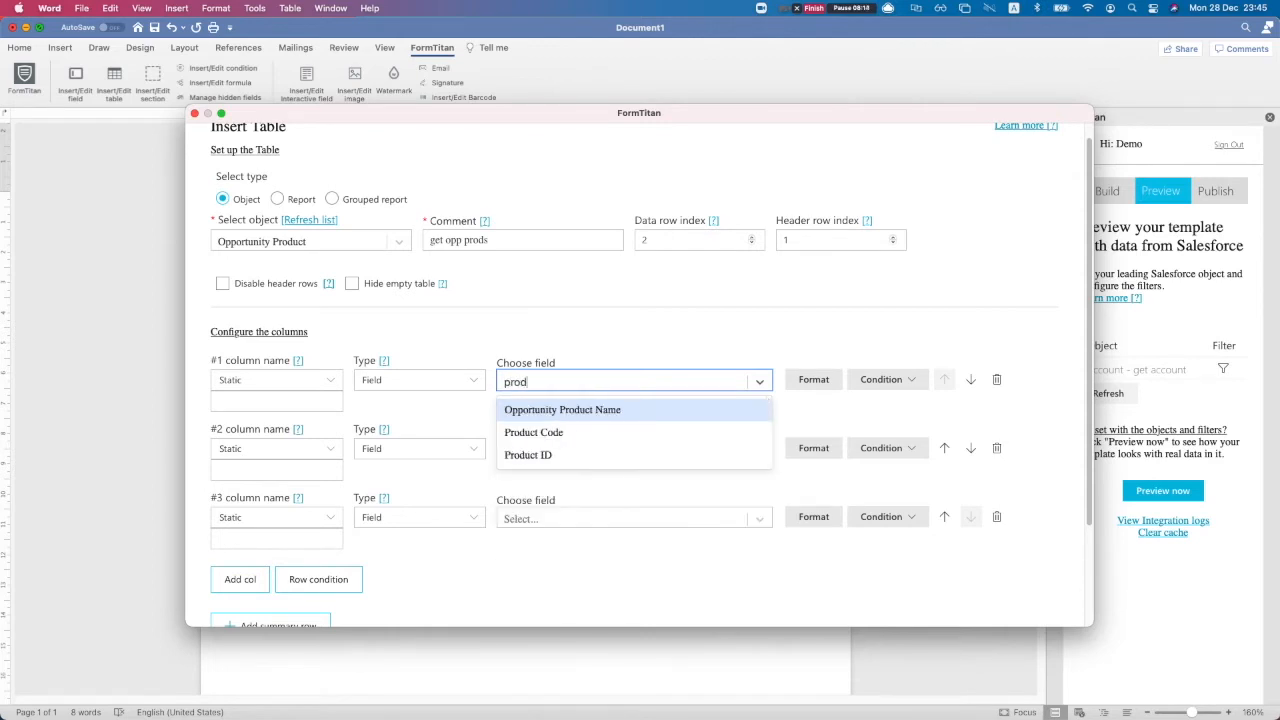
{"action": "key", "text": "Up"}
{"action": "key", "text": "Up"}
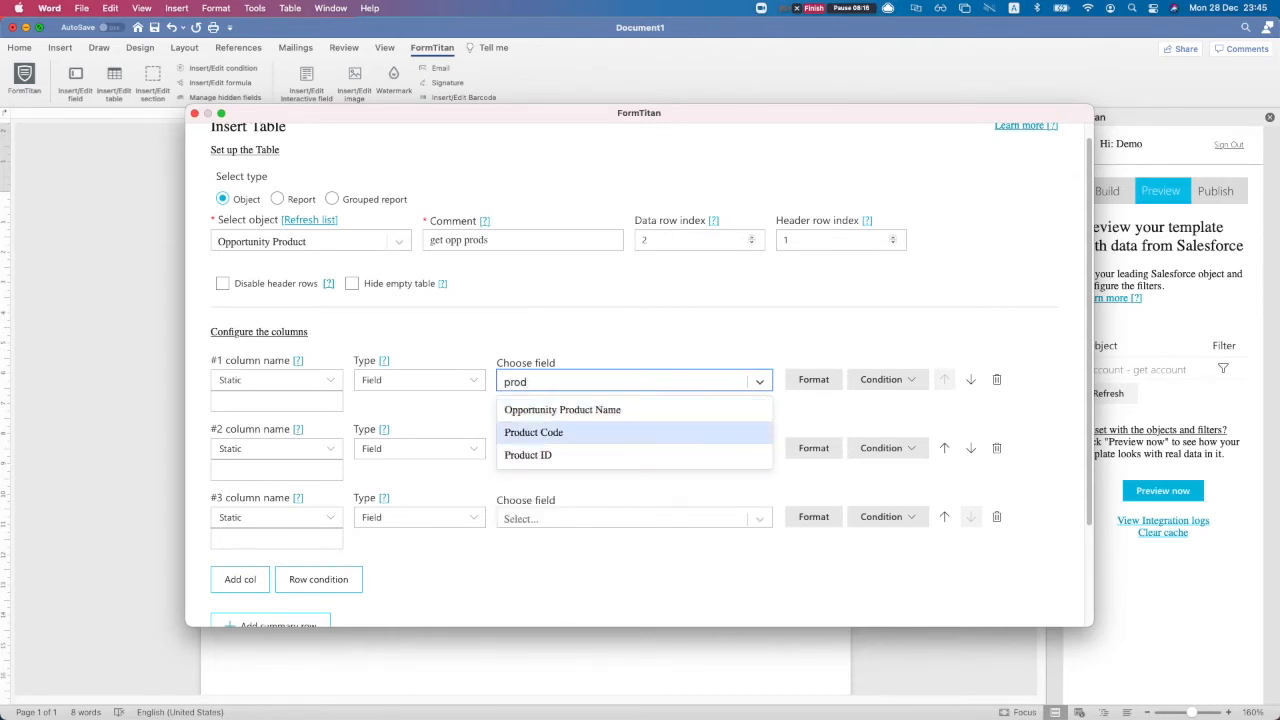
{"action": "key", "text": "Down"}
{"action": "key", "text": "Down"}
{"action": "key", "text": "Return"}
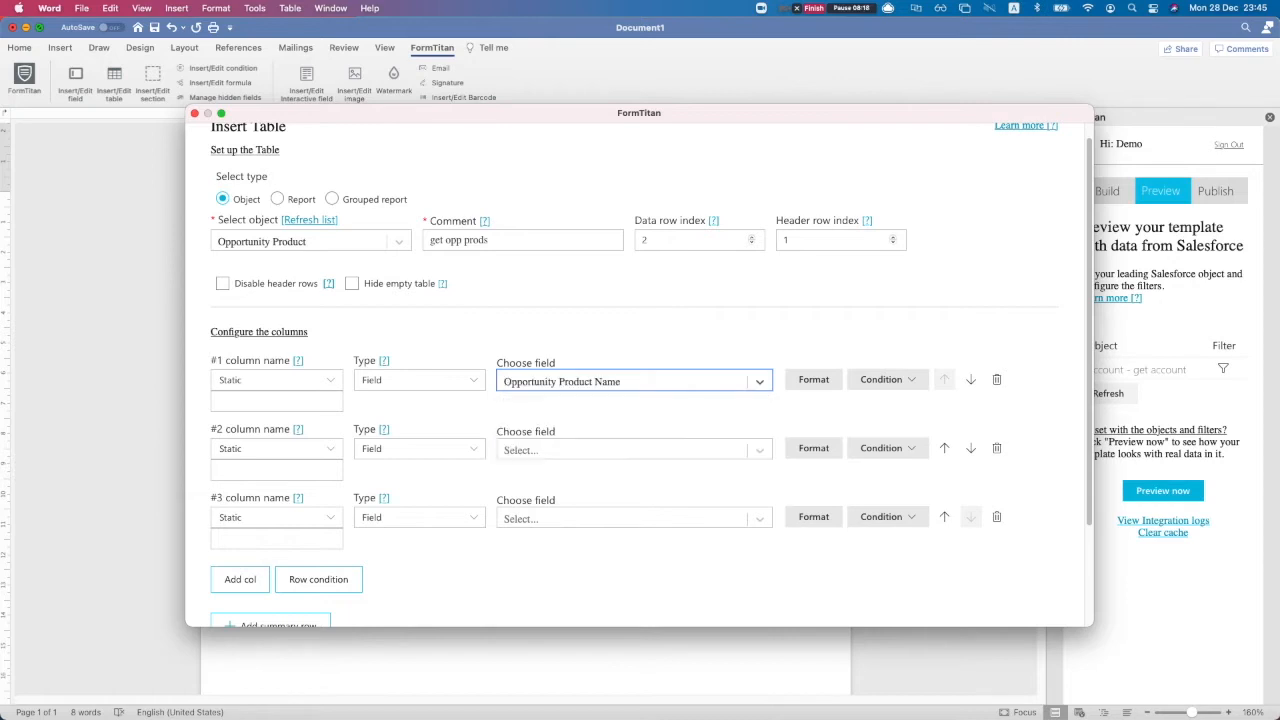
{"action": "left_click", "coordinate": [643, 393]}
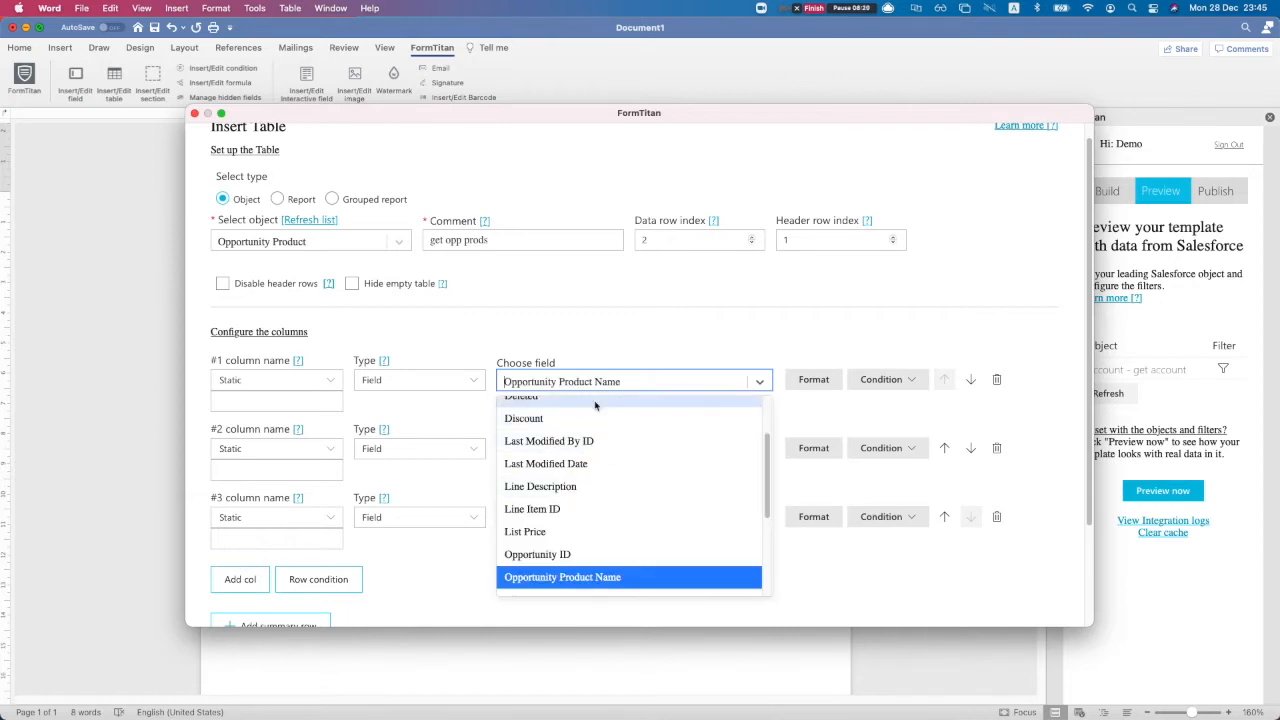
{"action": "type", "text": "prod"}
{"action": "key", "text": "Down"}
{"action": "key", "text": "Down"}
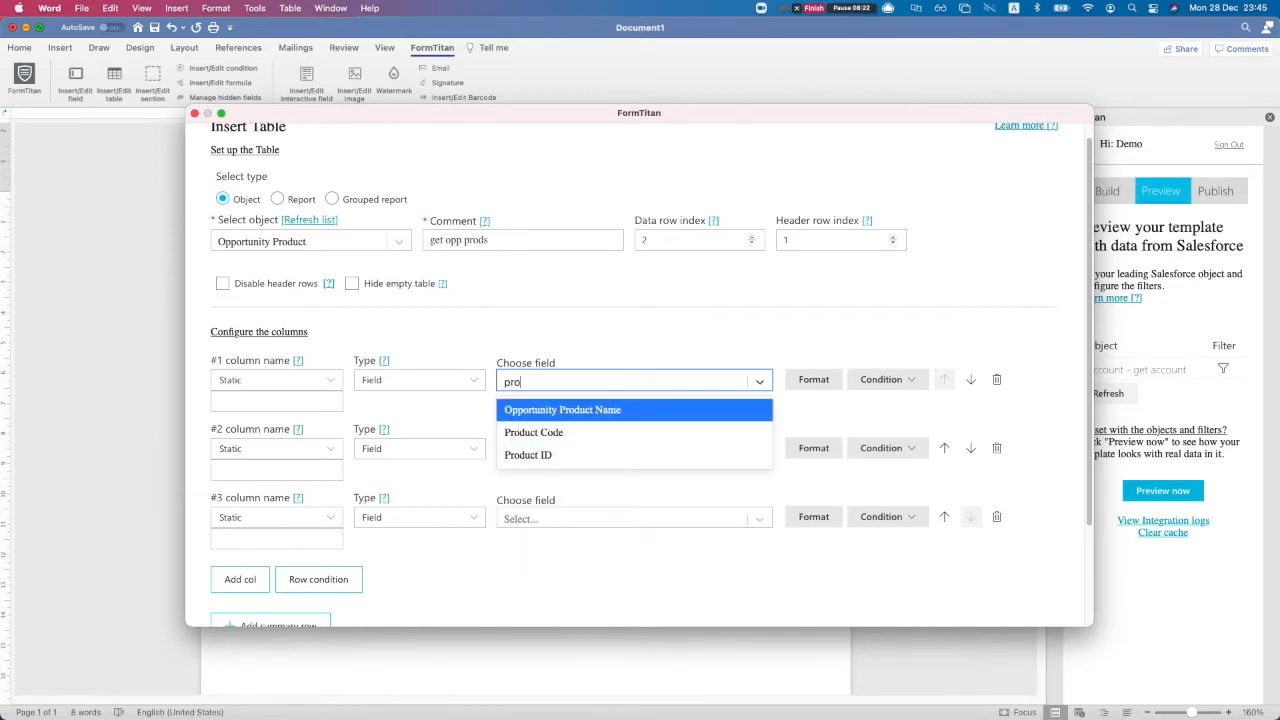
{"action": "key", "text": "Return"}
Reference Product ID to Product Name and head column 1 'Product name'
{"action": "left_click", "coordinate": [670, 406]}
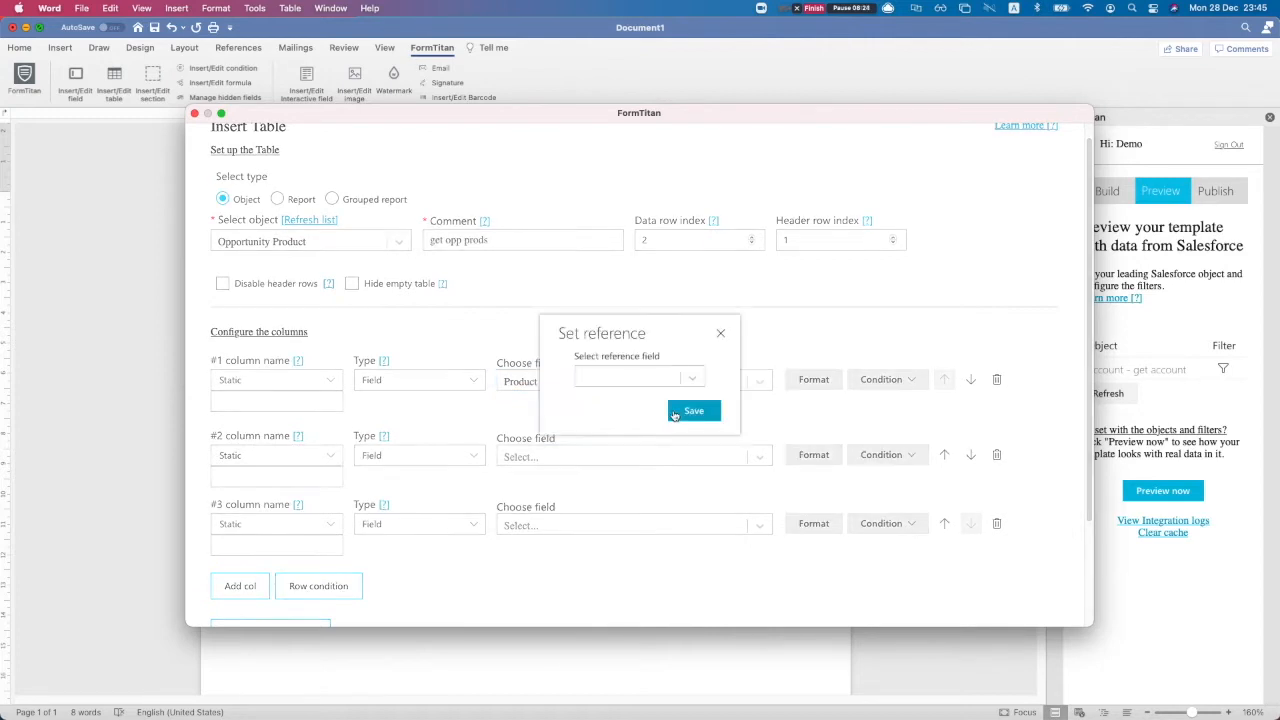
{"action": "left_click", "coordinate": [642, 376]}
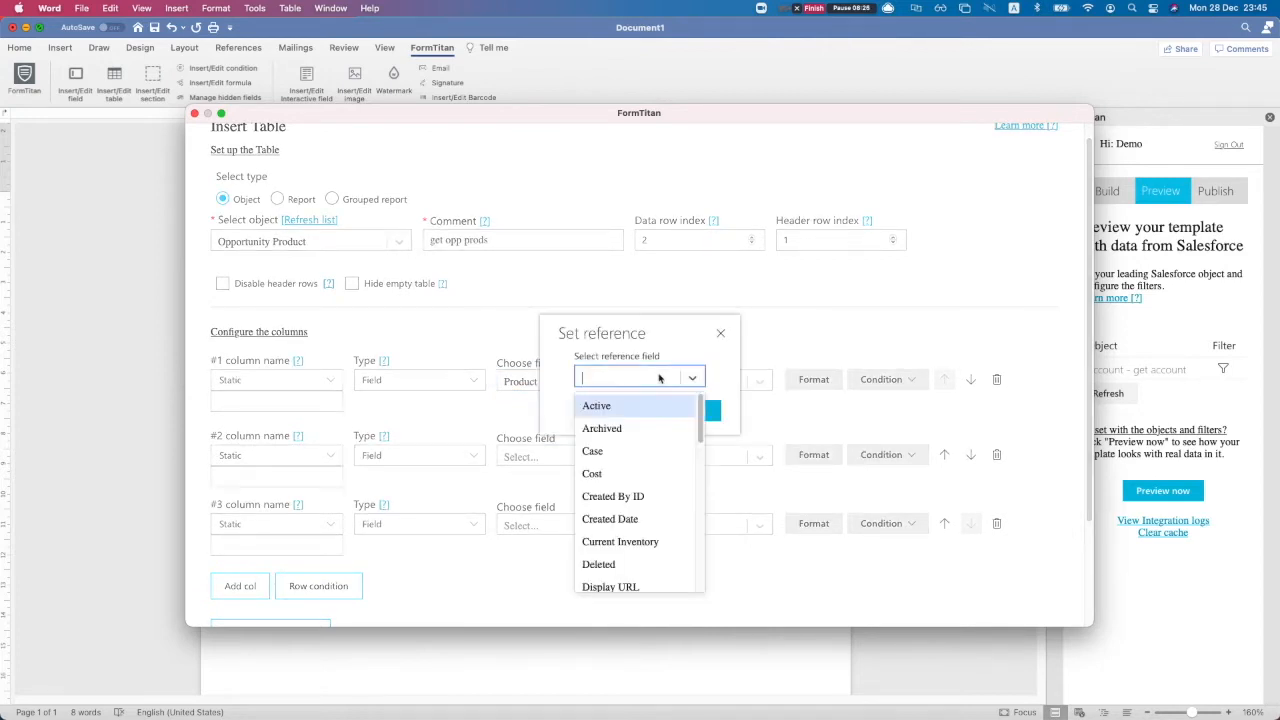
{"action": "type", "text": "name"}
{"action": "key", "text": "Return"}
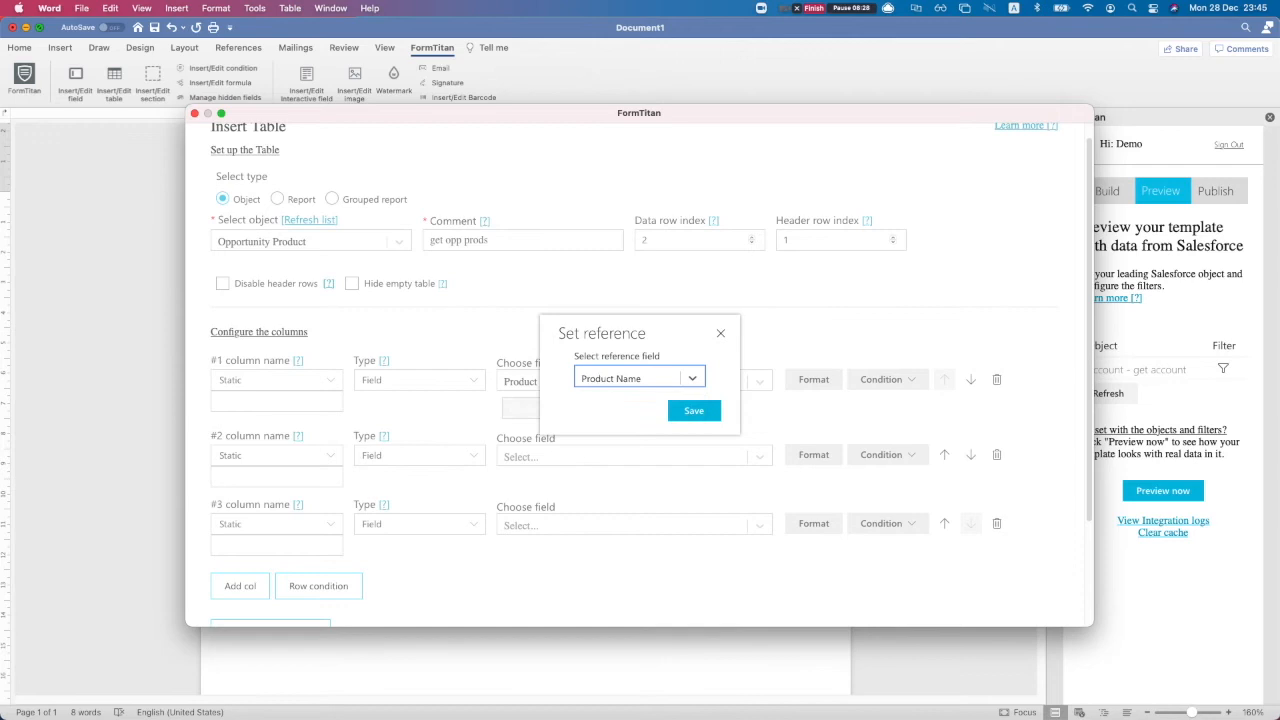
{"action": "left_click", "coordinate": [694, 410]}
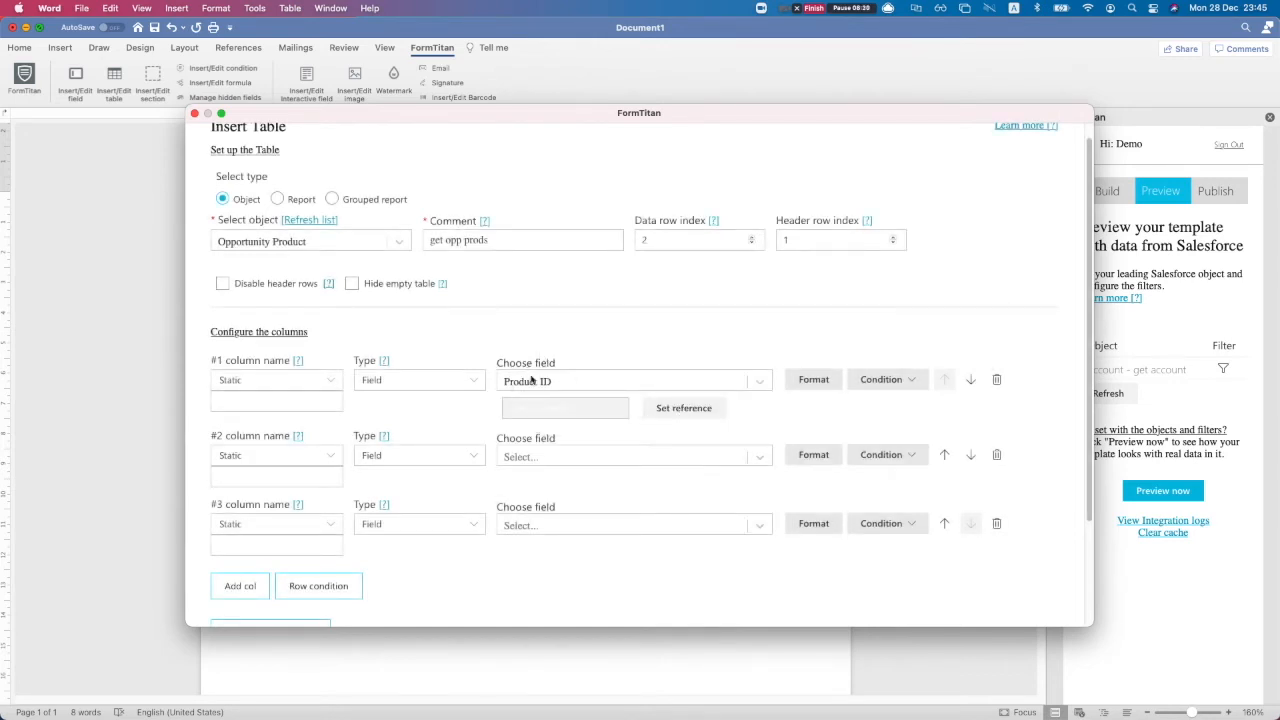
{"action": "left_click", "coordinate": [280, 401]}
Map column 2 to Quantity with the heading Quantity
{"action": "left_click", "coordinate": [520, 457]}
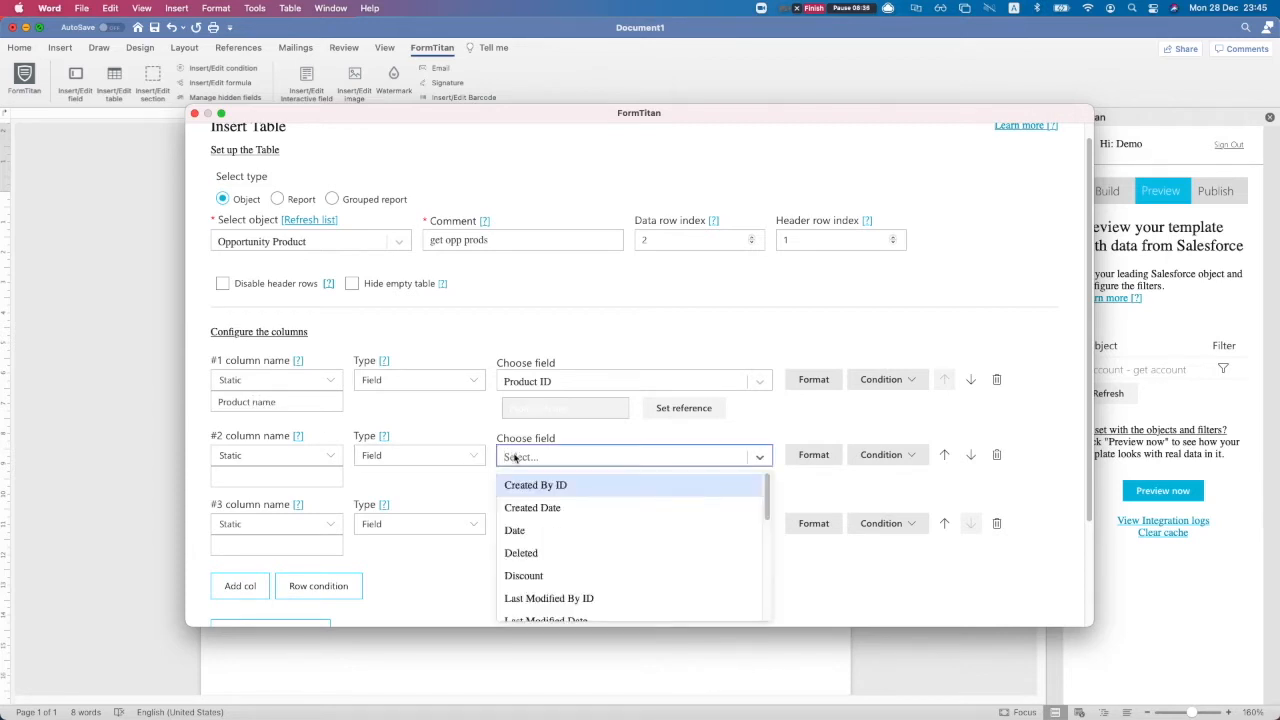
{"action": "type", "text": "quan"}
{"action": "key", "text": "Return"}
{"action": "left_click", "coordinate": [231, 478]}
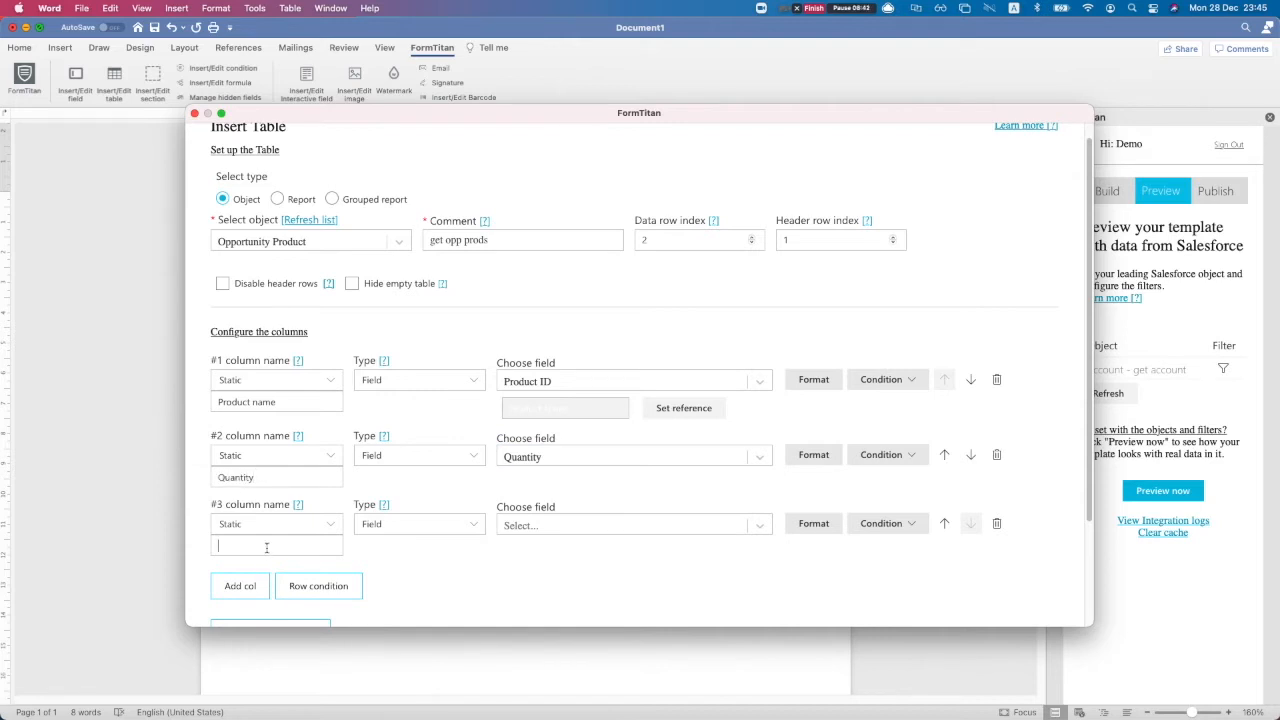
Map column 3, titled Price, to the Total Price field
{"action": "left_click", "coordinate": [578, 520]}
{"action": "type", "text": "tp"}
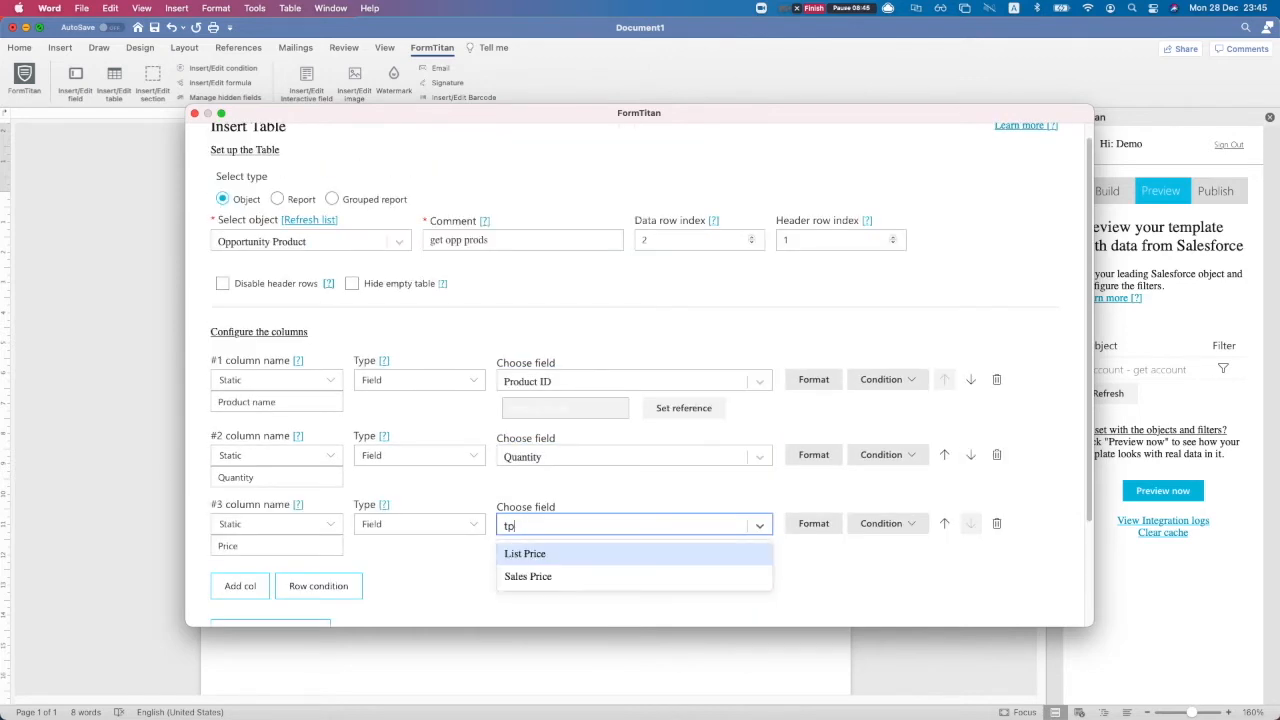
{"action": "key", "text": "BackSpace"}
{"action": "type", "text": "o"}
{"action": "key", "text": "Down"}
{"action": "key", "text": "Return"}
{"action": "left_click", "coordinate": [777, 570]}
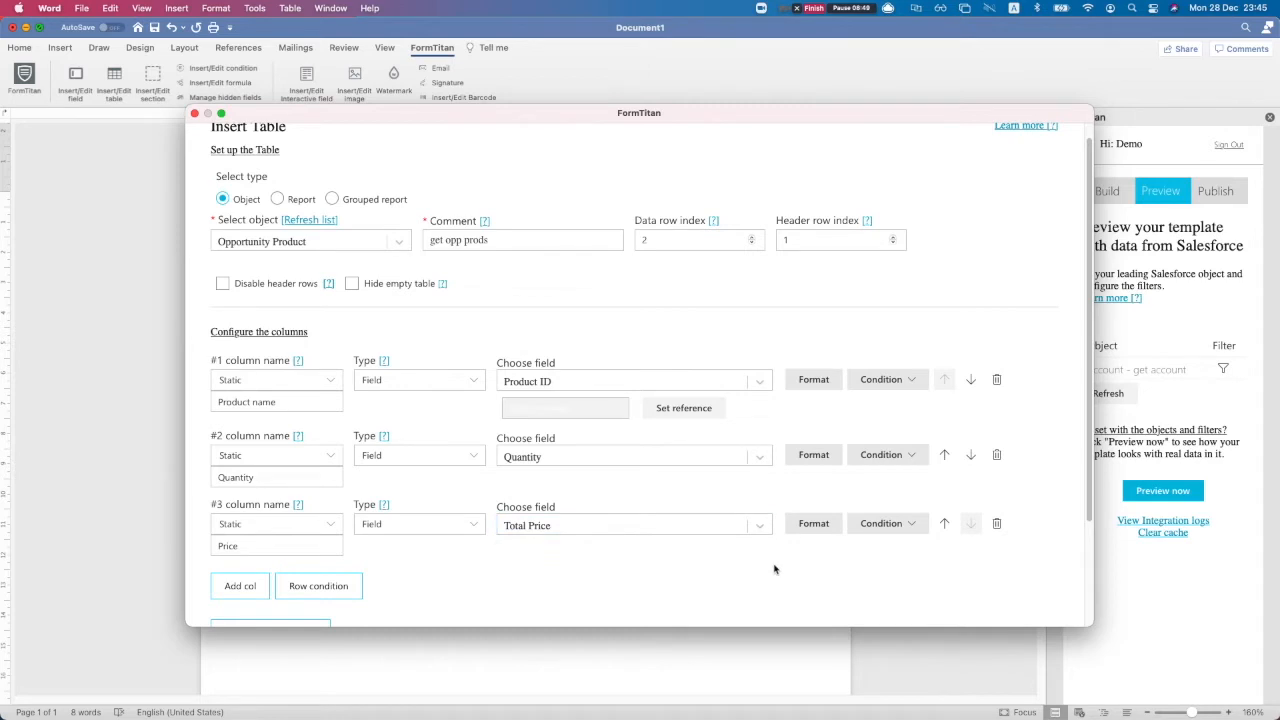
{"action": "left_click", "coordinate": [902, 381]}
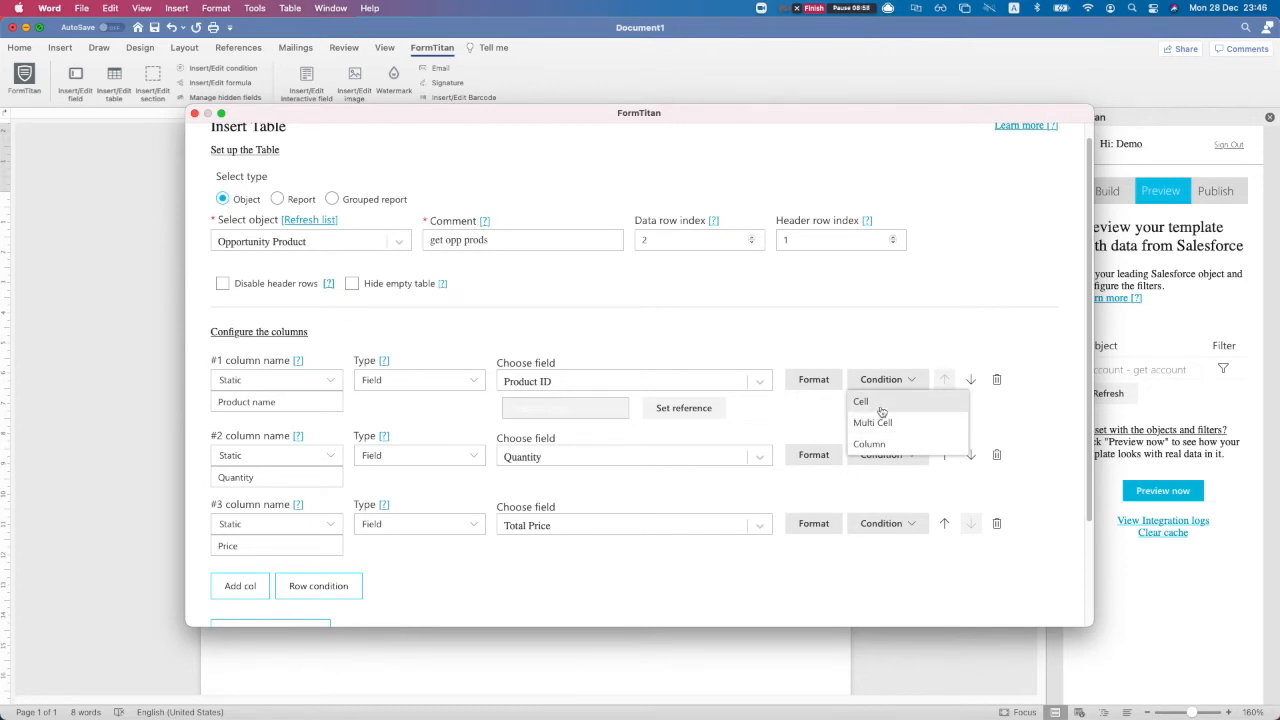
{"action": "left_click", "coordinate": [861, 401]}
{"action": "left_click", "coordinate": [338, 229]}
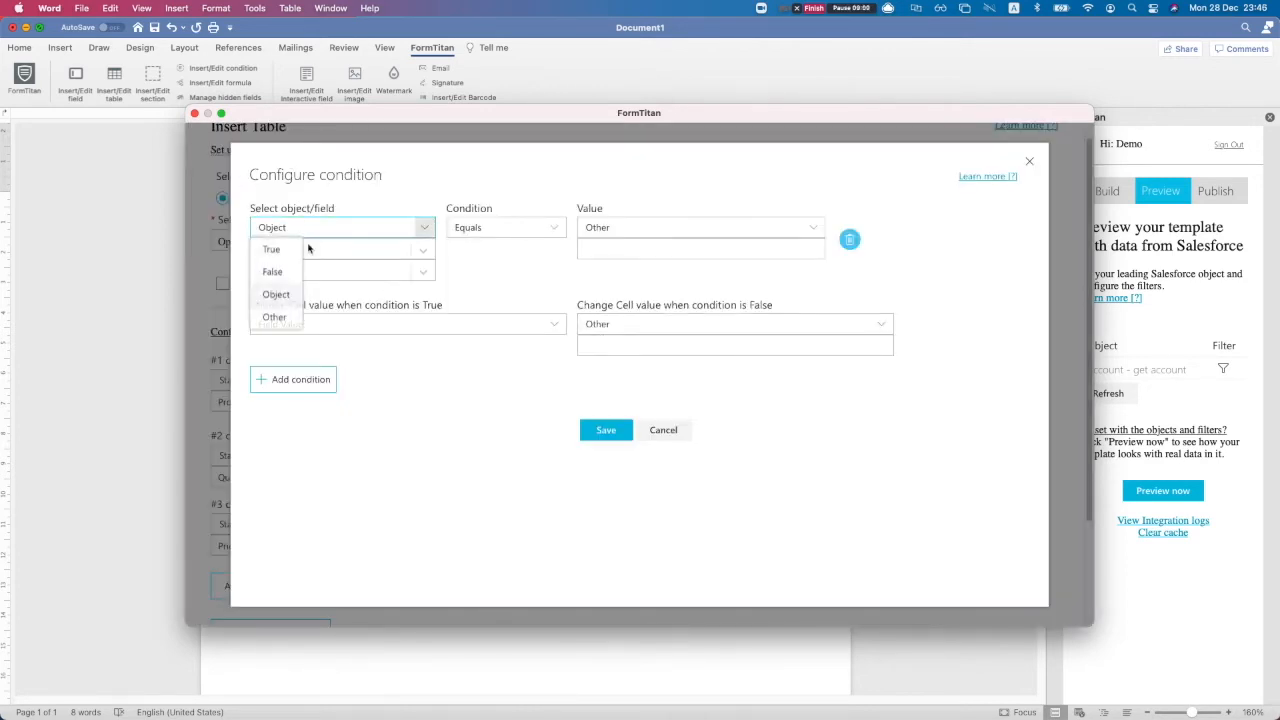
{"action": "left_click", "coordinate": [276, 294]}
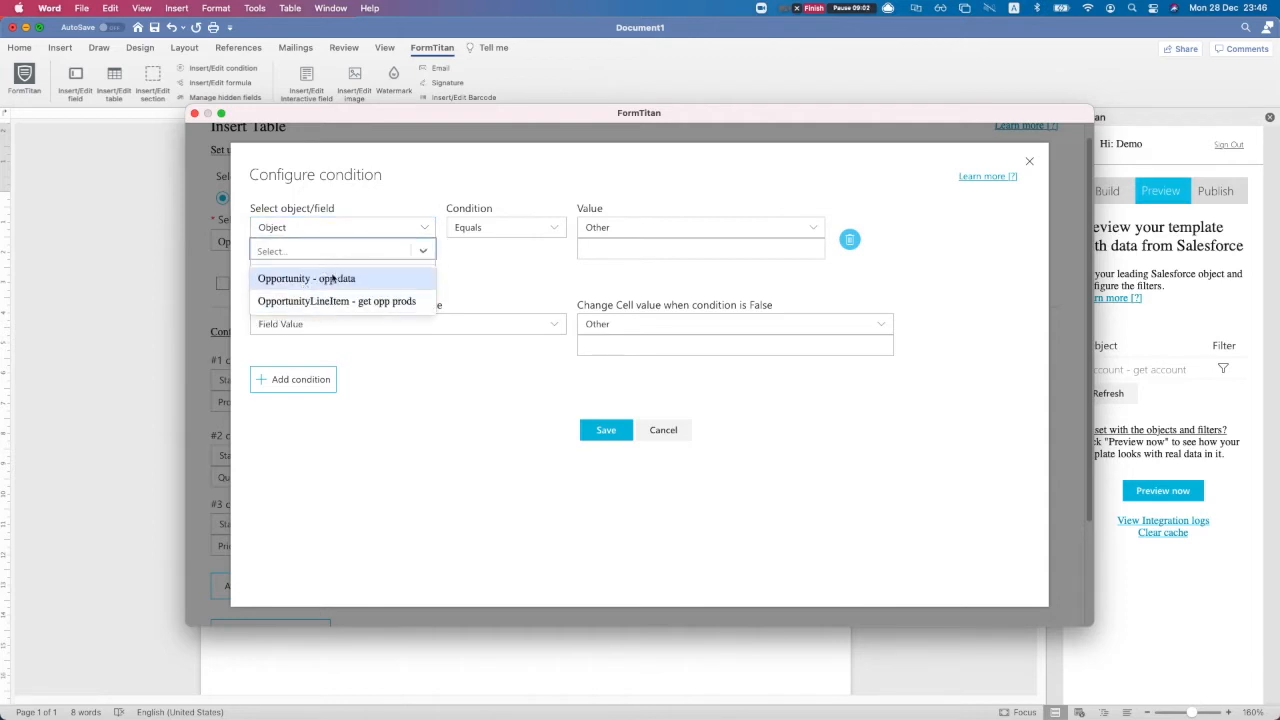
{"action": "left_click", "coordinate": [453, 287]}
{"action": "left_click", "coordinate": [663, 429]}
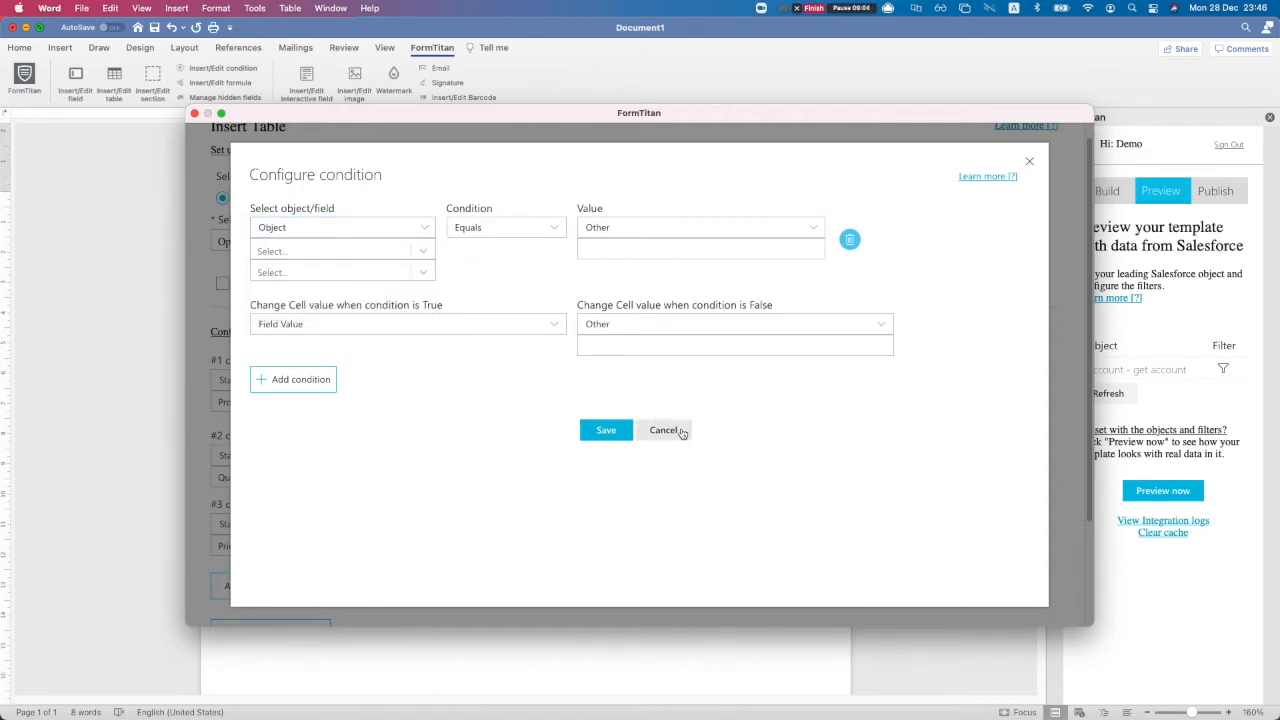
{"action": "left_click", "coordinate": [888, 386]}
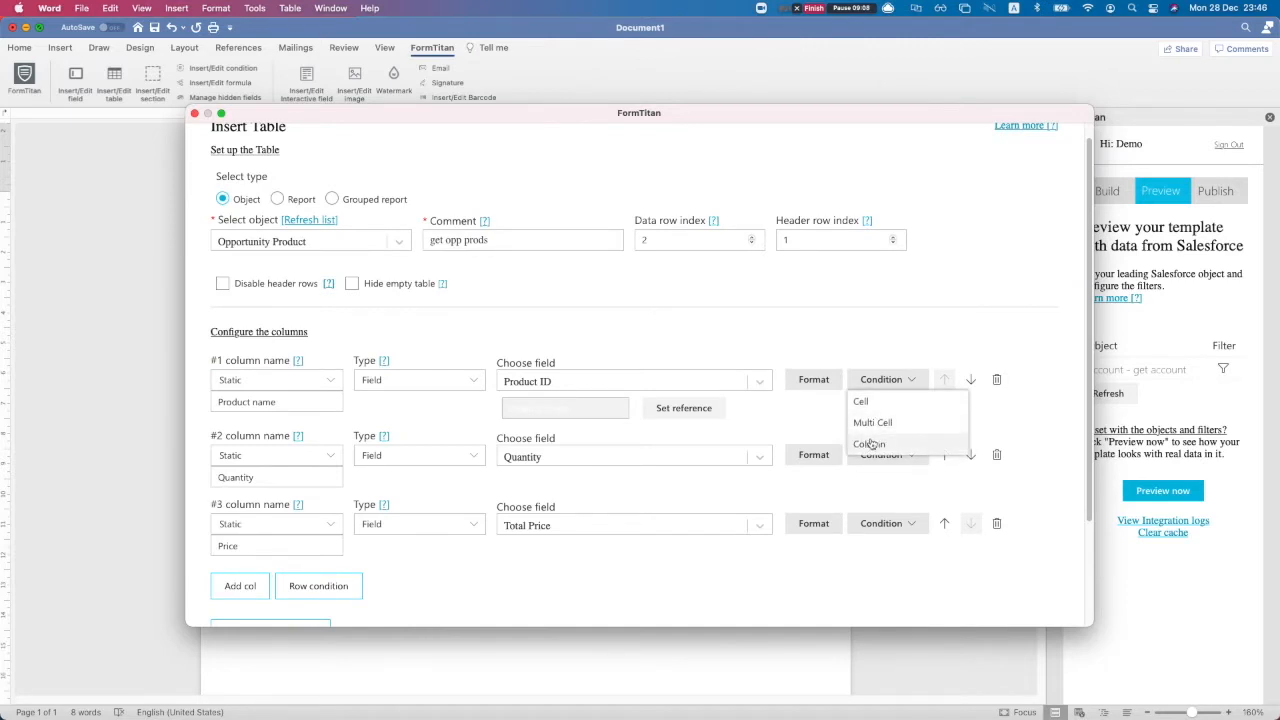
{"action": "left_click", "coordinate": [818, 422]}
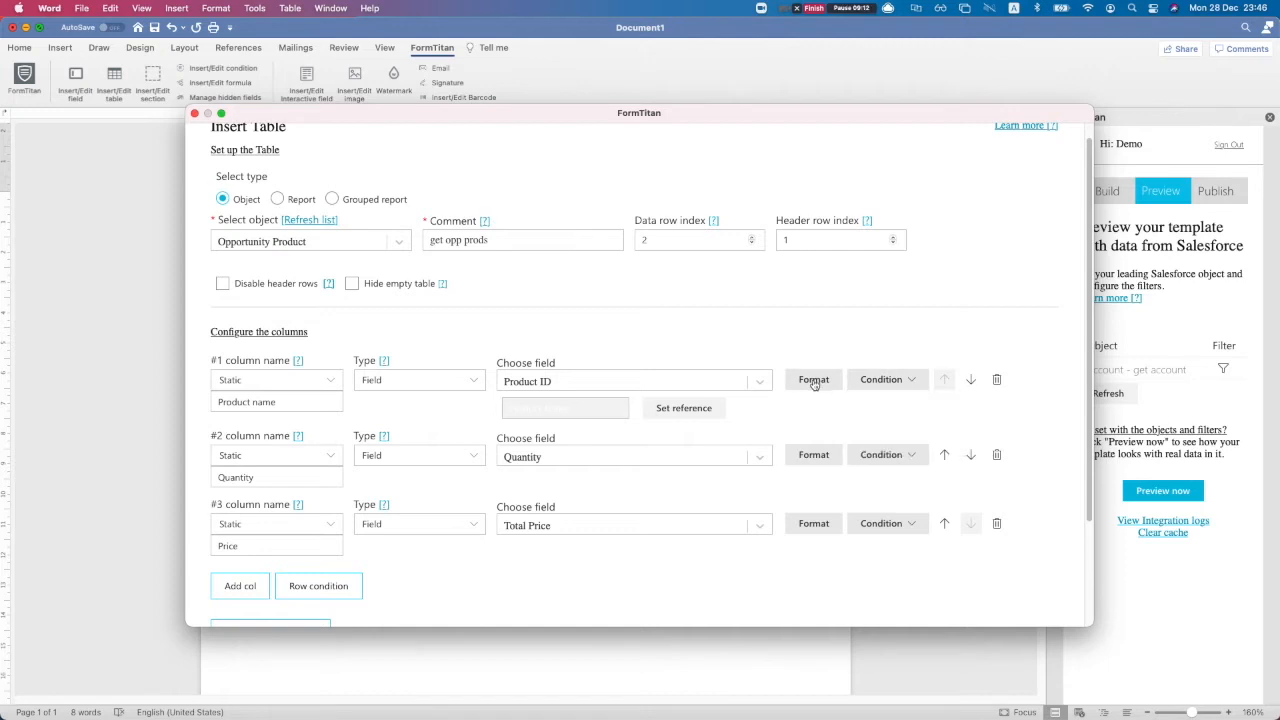
{"action": "scroll", "coordinate": [450, 500], "scroll_direction": "down", "scroll_amount": 3}
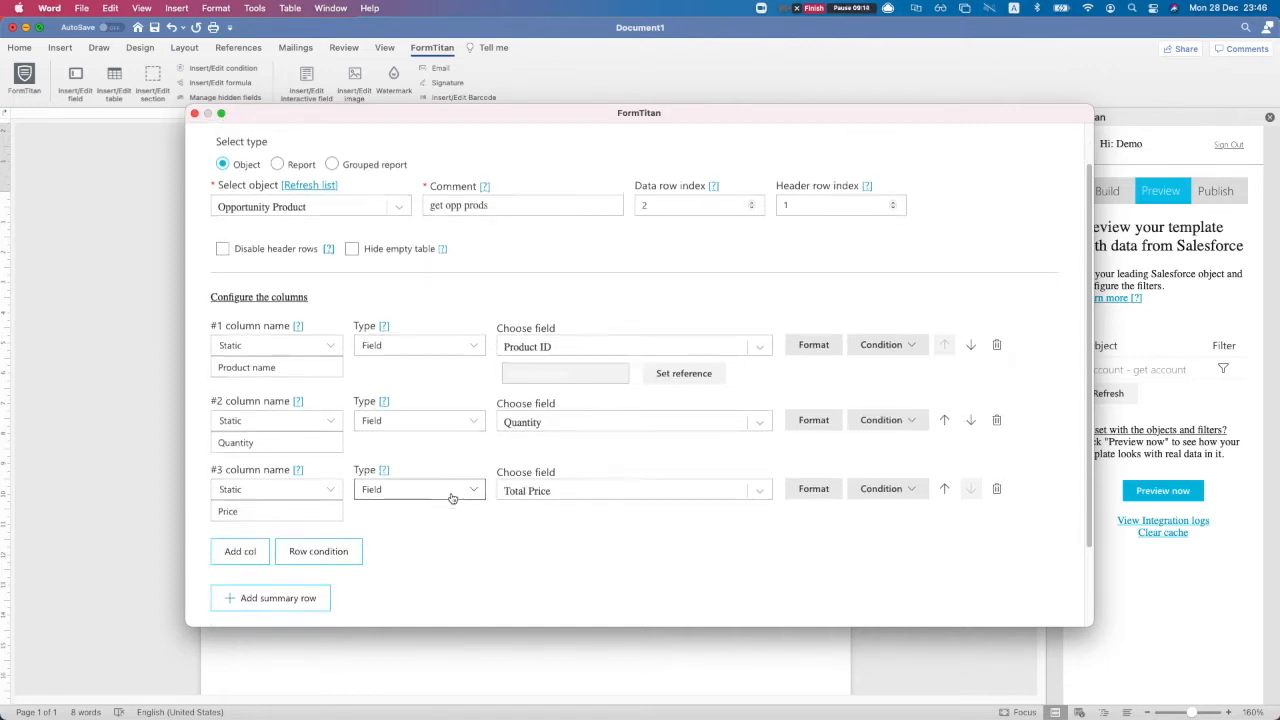
{"action": "scroll", "coordinate": [430, 565], "scroll_direction": "down", "scroll_amount": 2}
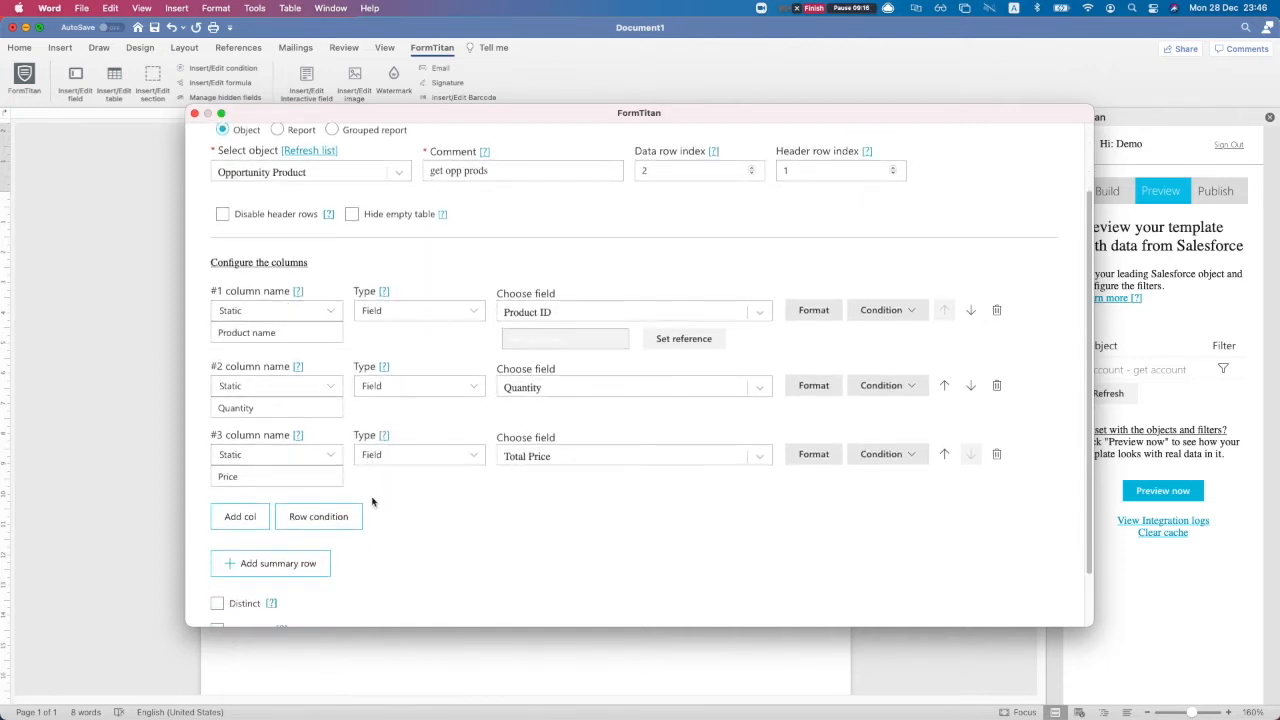
{"action": "scroll", "coordinate": [470, 540], "scroll_direction": "down", "scroll_amount": 3}
Insert the Product name, Quantity and Price table, open the Opportunity filter, and switch to Chrome
{"action": "left_click", "coordinate": [590, 596]}
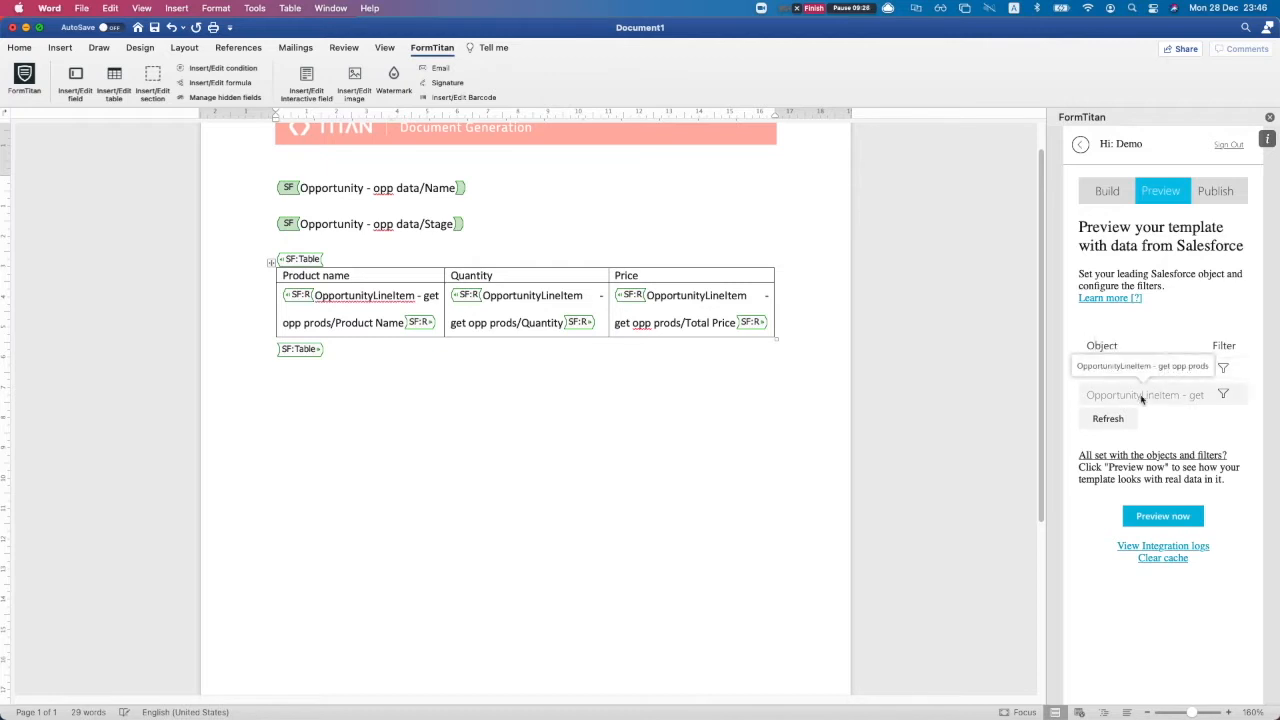
{"action": "left_click", "coordinate": [1223, 370]}
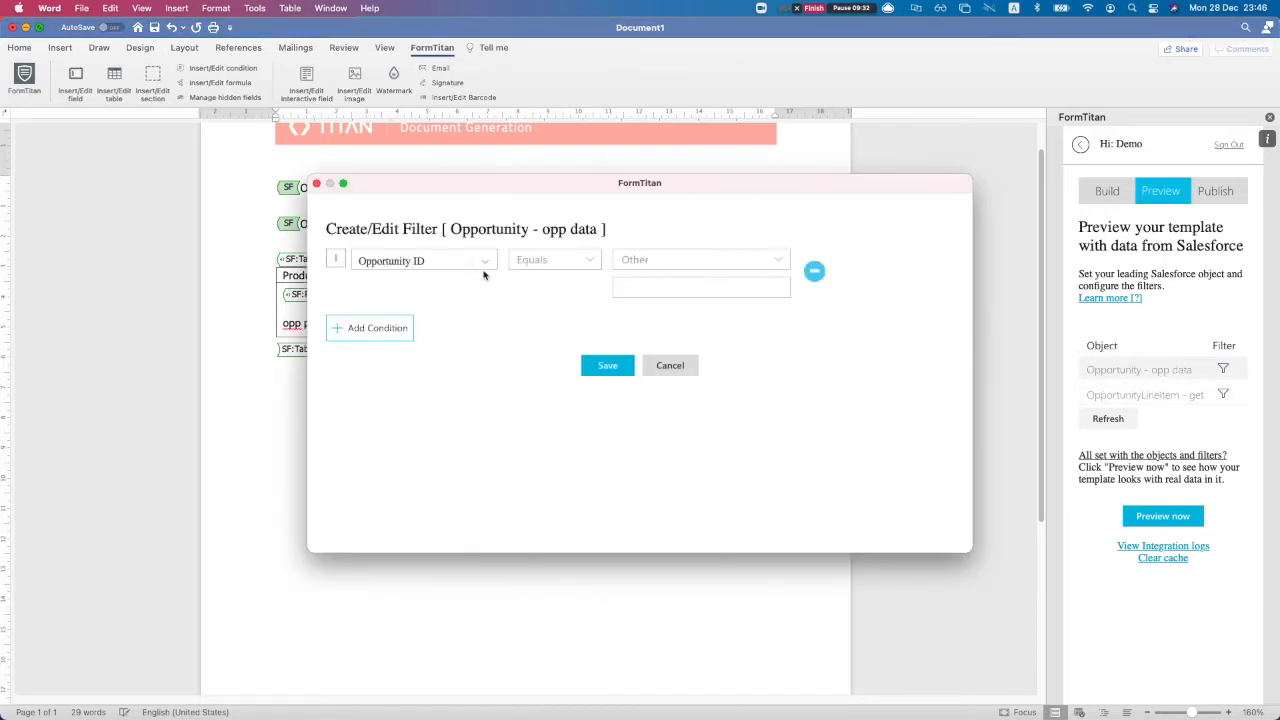
{"action": "key", "text": "ctrl+Up"}
{"action": "left_click", "coordinate": [518, 212]}
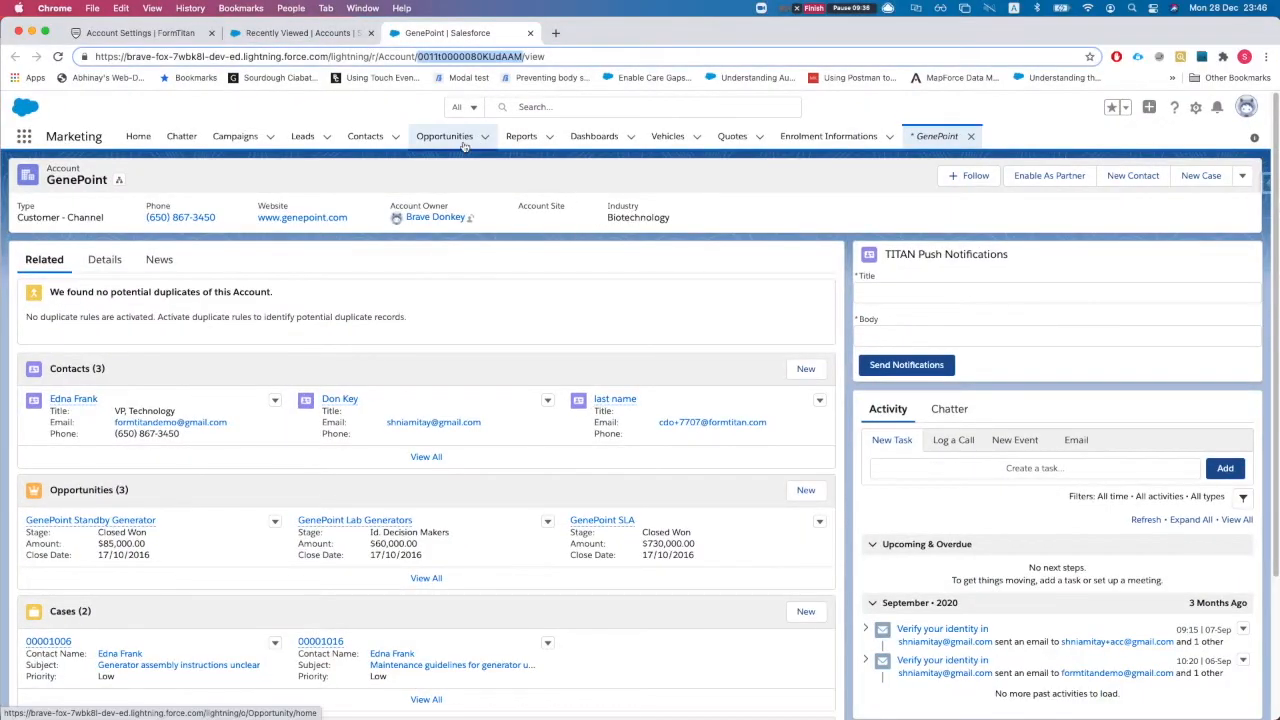
Open the wild donkey opportunity and save its ID as the Opportunity ID filter value
{"action": "left_click", "coordinate": [441, 142], "text": "super"}
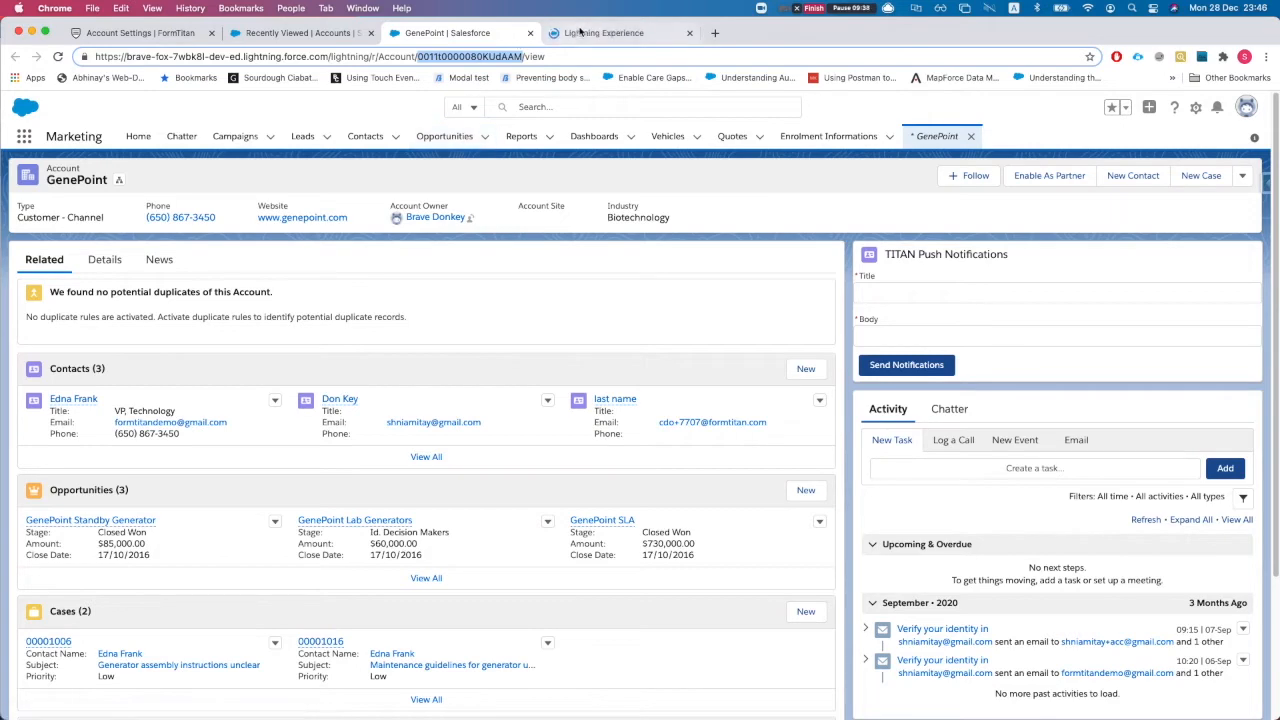
{"action": "left_click", "coordinate": [580, 32]}
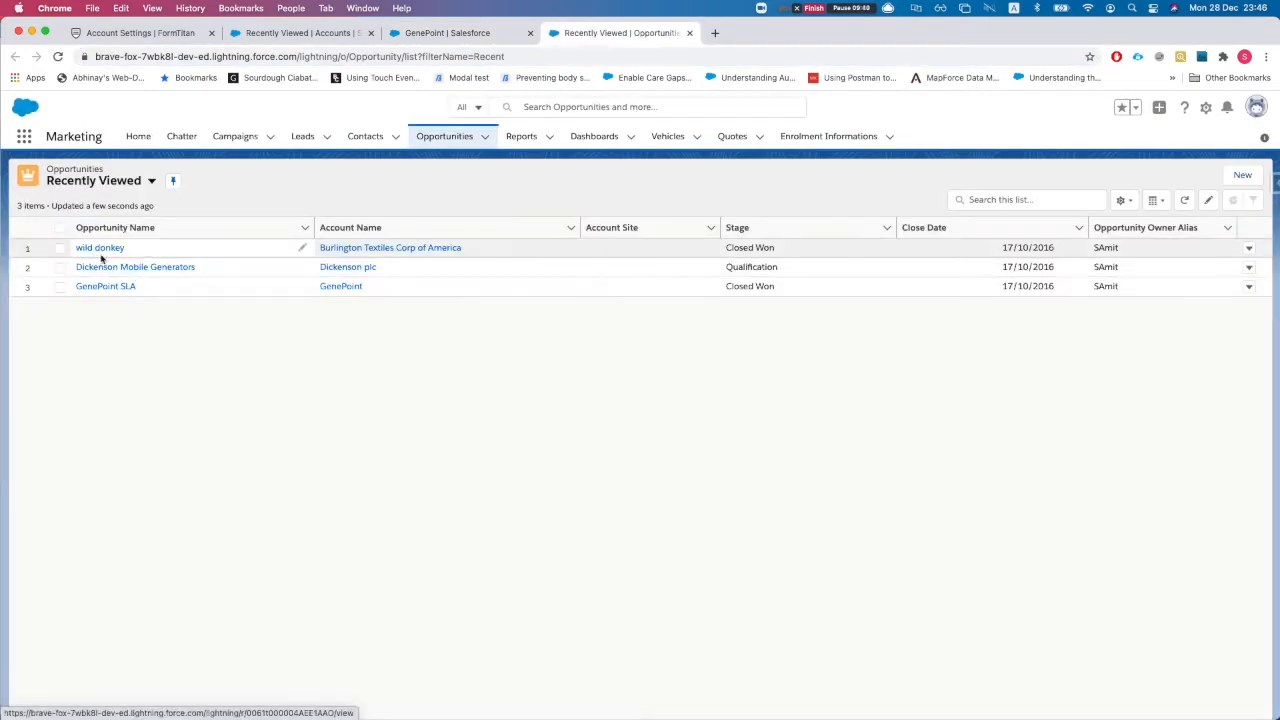
{"action": "left_click", "coordinate": [105, 249]}
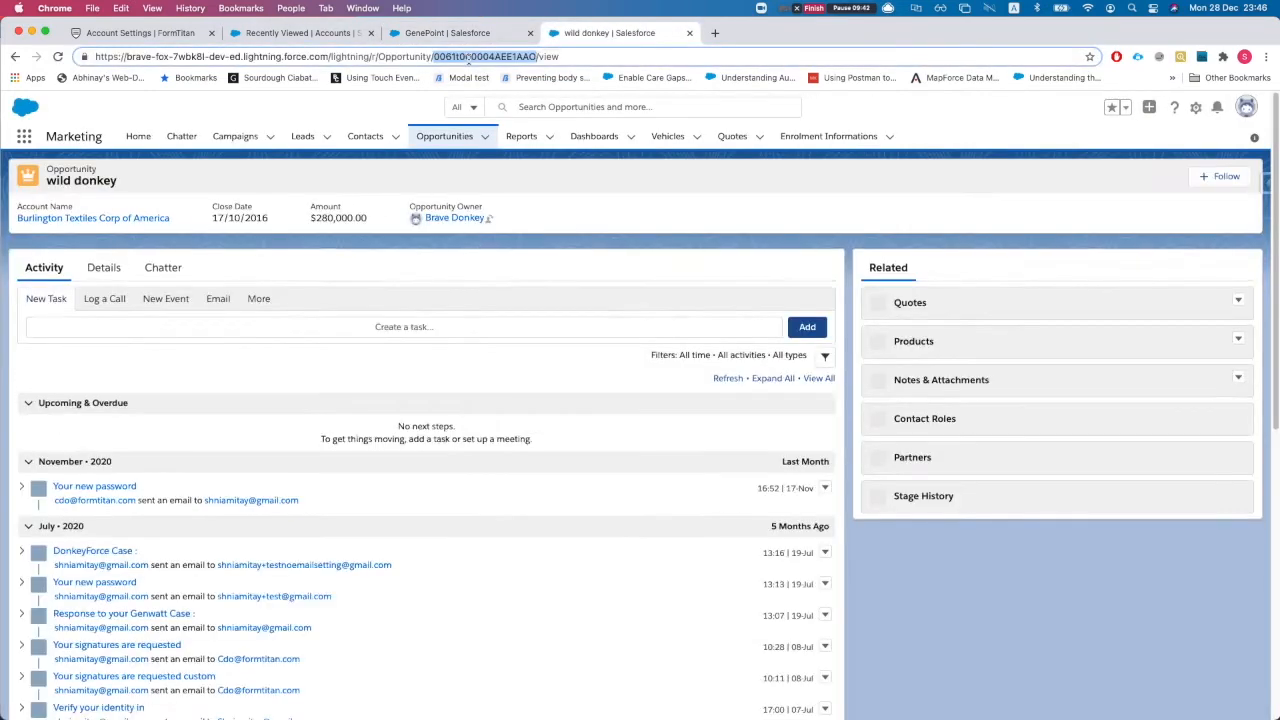
{"action": "key", "text": "ctrl+Up"}
{"action": "left_click", "coordinate": [900, 523]}
{"action": "left_click", "coordinate": [616, 287]}
{"action": "type", "text": "0061t000004AEE1AAO"}
{"action": "left_click", "coordinate": [607, 366]}
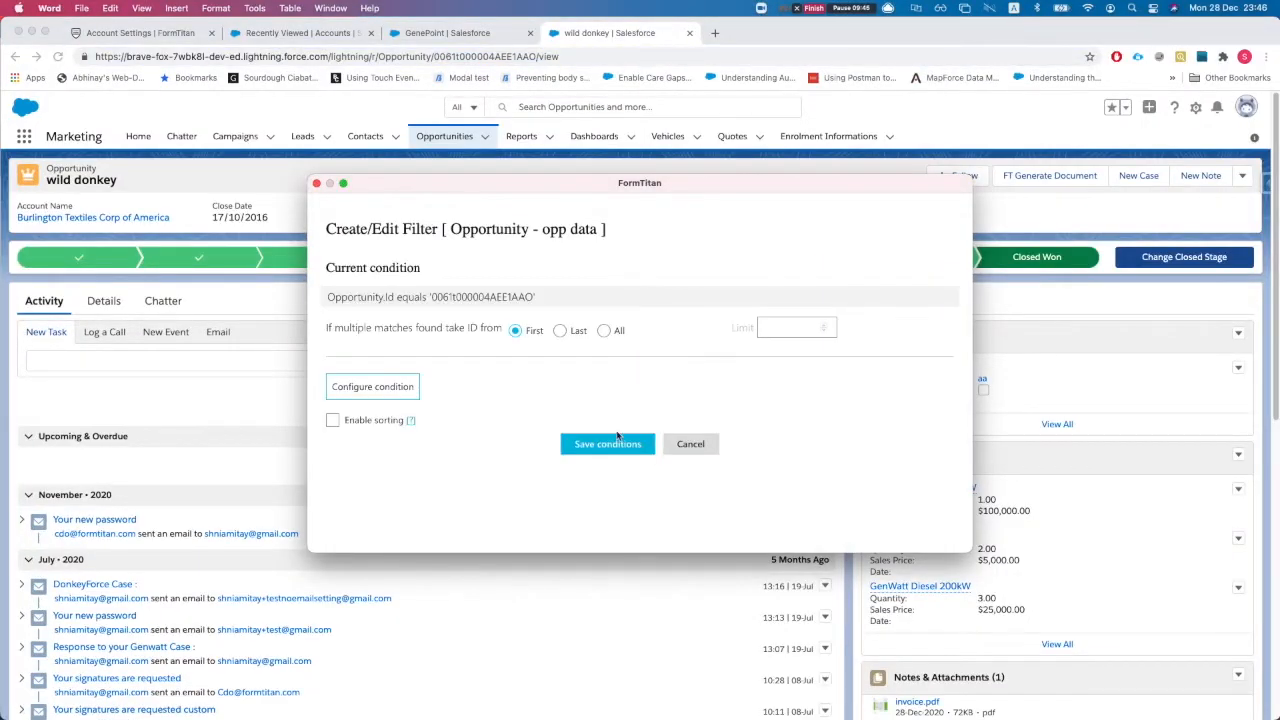
Save the Opportunity filter conditions and return to the Word document
{"action": "left_click", "coordinate": [618, 440]}
{"action": "key", "text": "ctrl+Up"}
{"action": "left_click", "coordinate": [908, 386]}
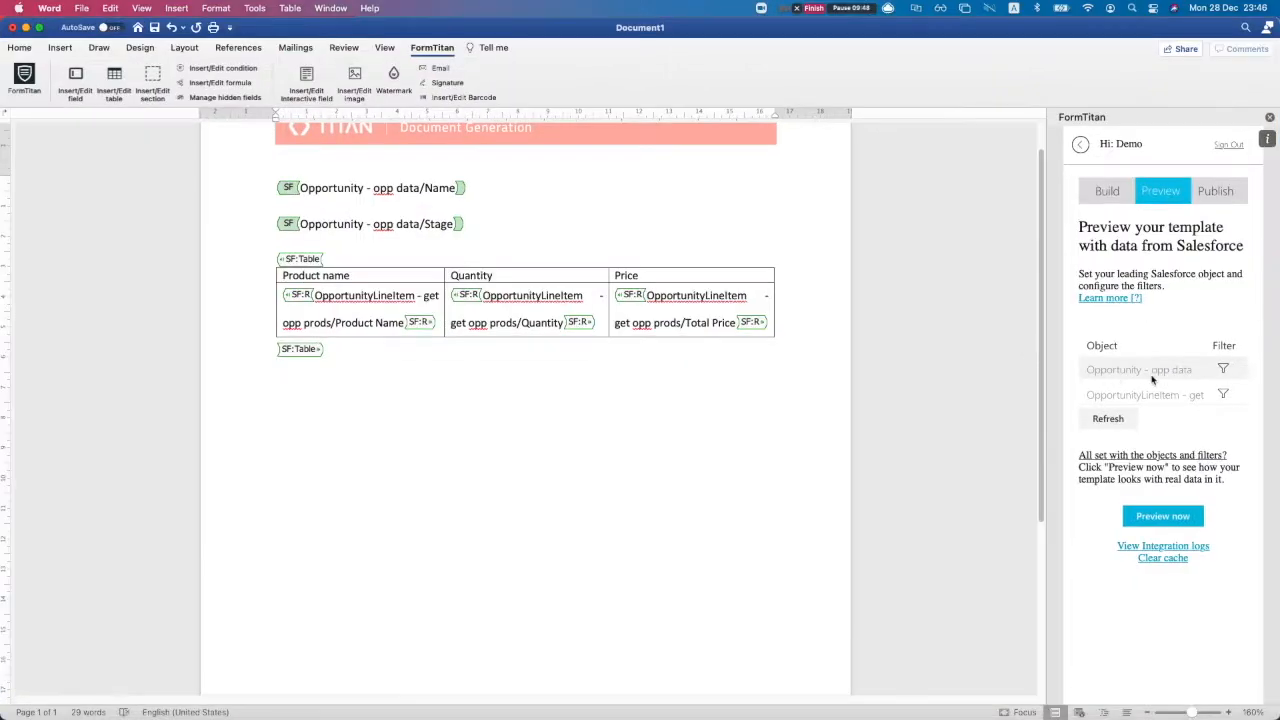
Filter line items where Opportunity ID equals Opportunity - opp data's Opportunity ID
{"action": "left_click", "coordinate": [1225, 396]}
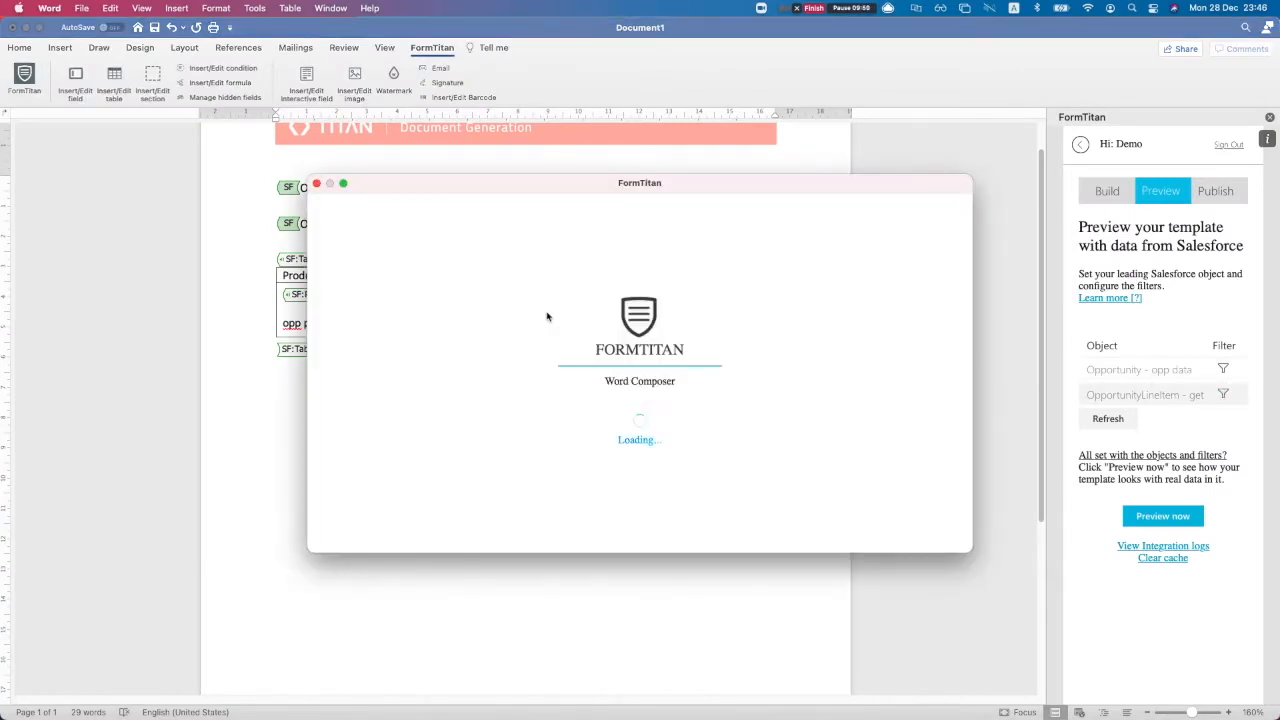
{"action": "left_click", "coordinate": [433, 261]}
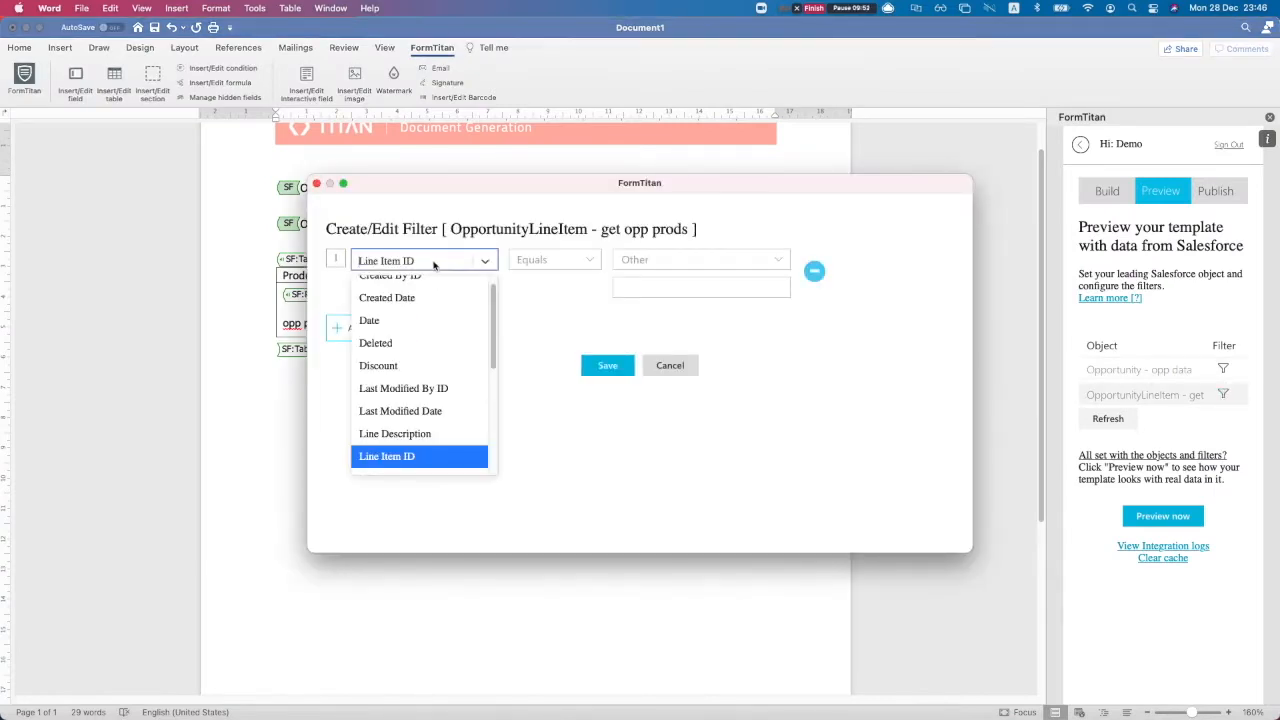
{"action": "type", "text": "op"}
{"action": "key", "text": "Return"}
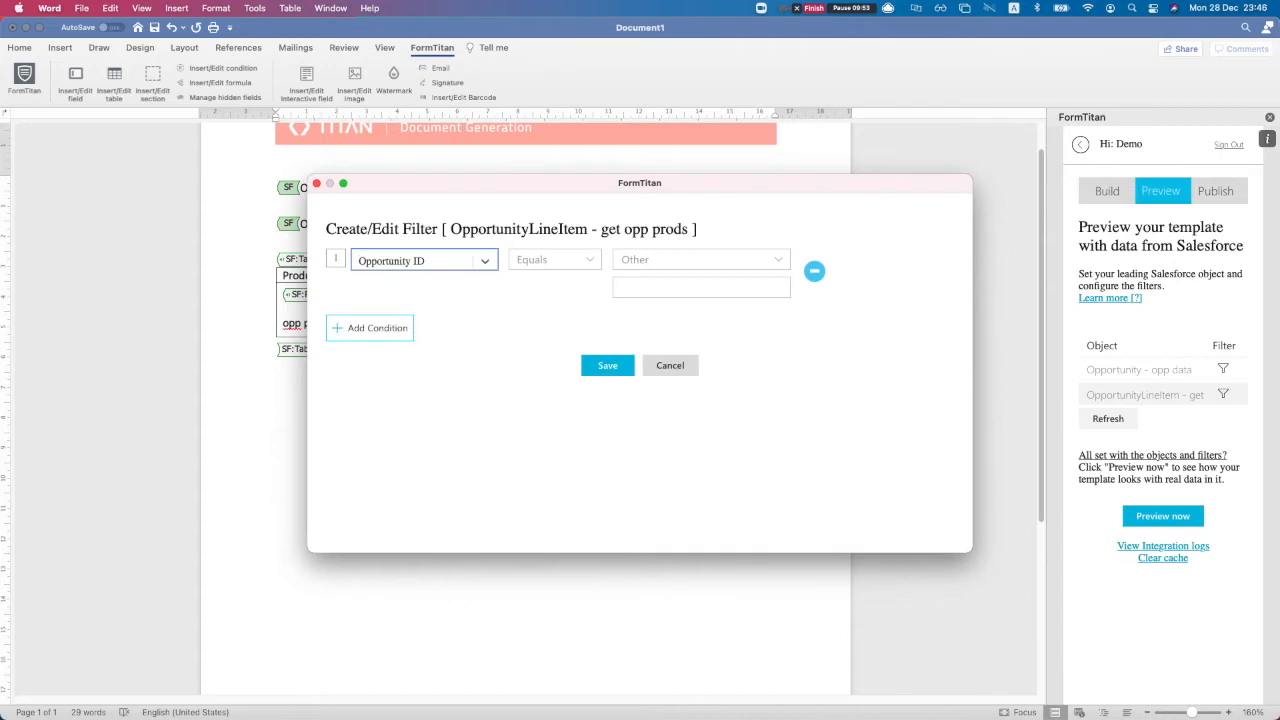
{"action": "left_click", "coordinate": [705, 260]}
{"action": "left_click", "coordinate": [681, 283]}
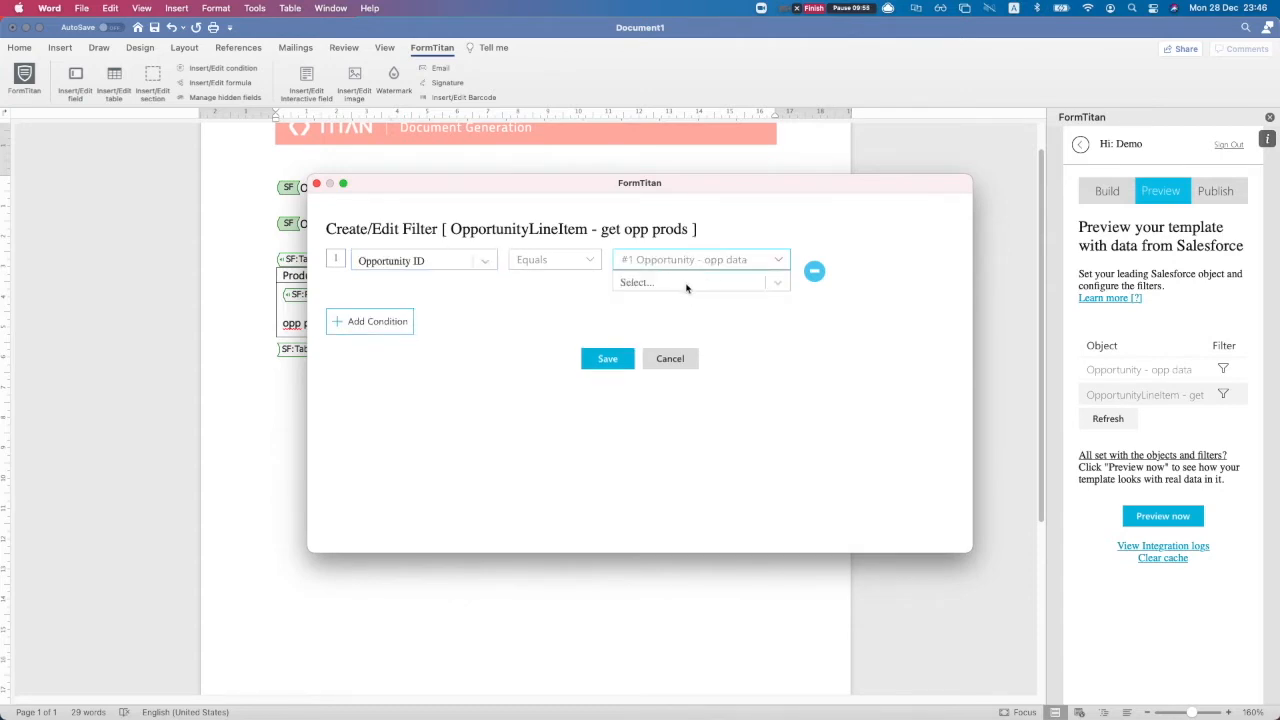
{"action": "left_click", "coordinate": [686, 286]}
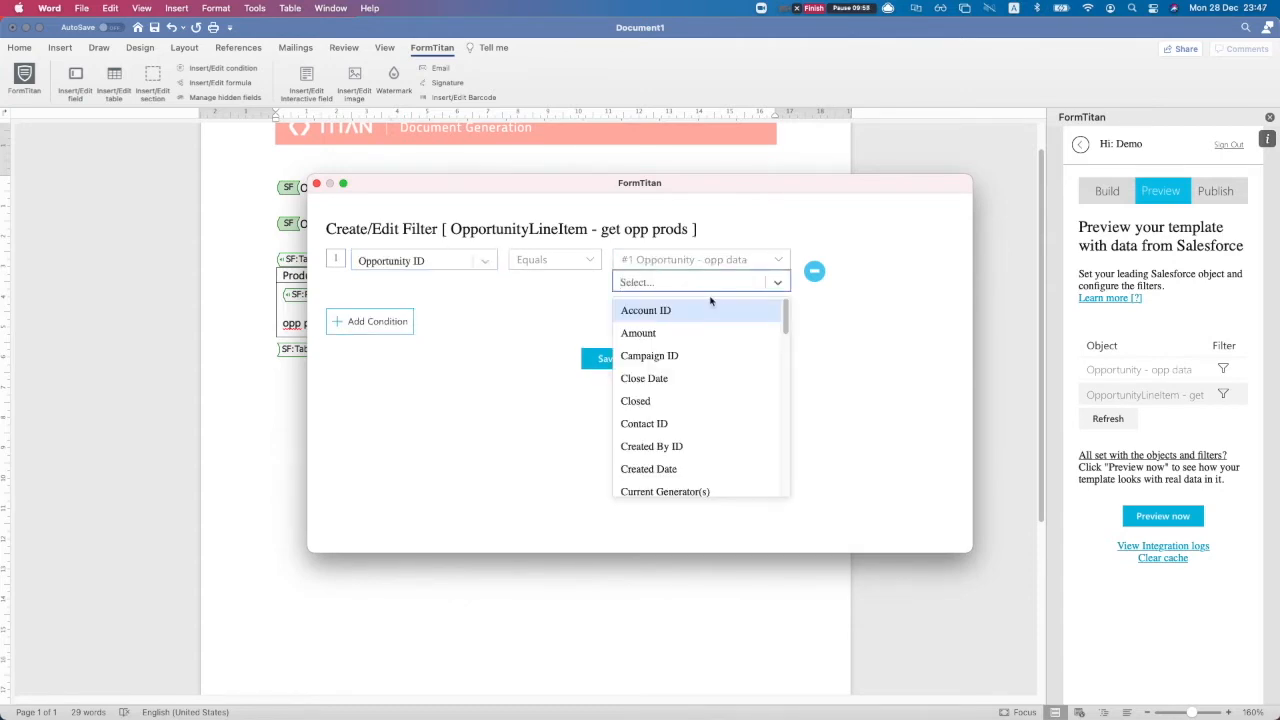
{"action": "type", "text": "oppo"}
{"action": "key", "text": "Down"}
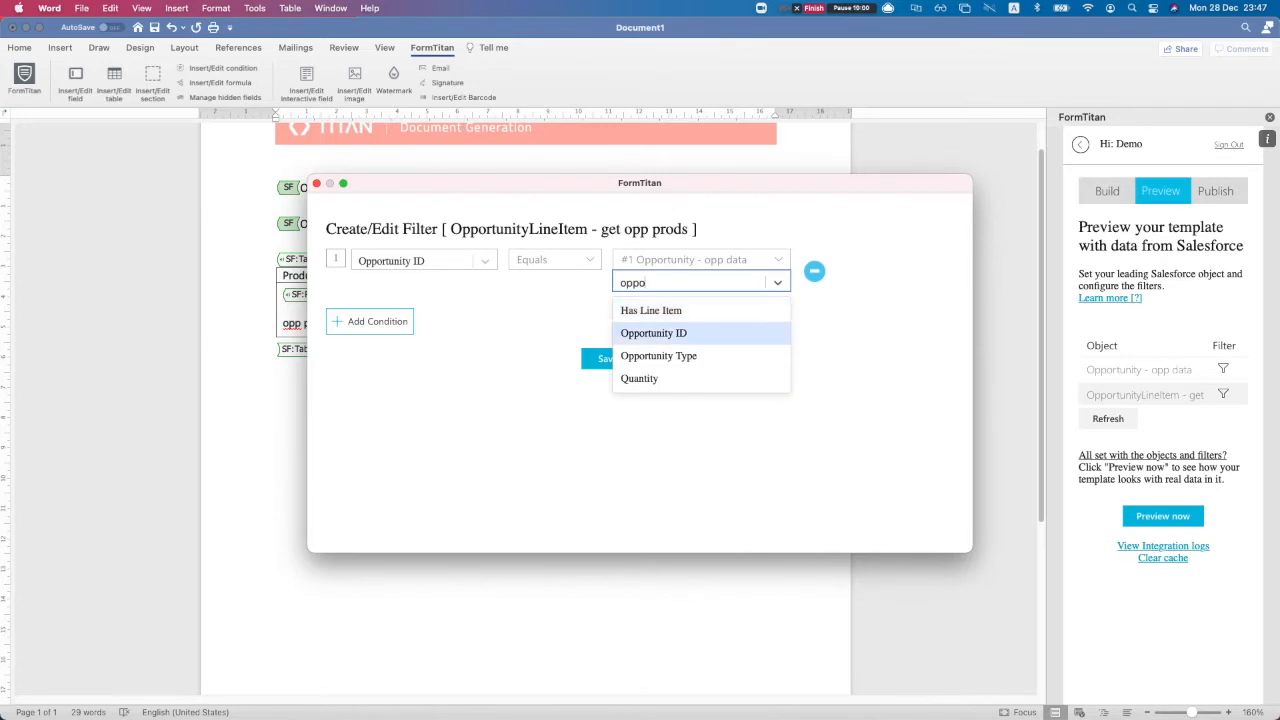
{"action": "key", "text": "Return"}
{"action": "left_click", "coordinate": [608, 359]}
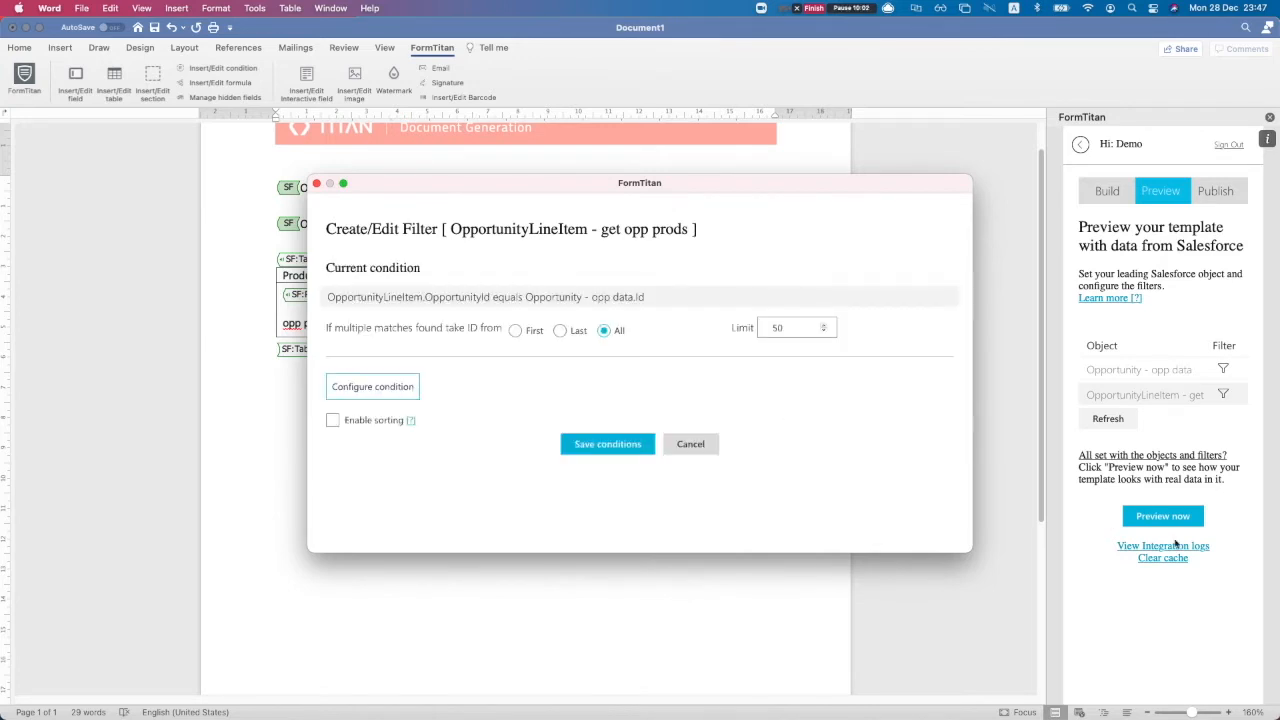
Save the line-item filter conditions and preview wild donkey with its five GenWatt products
{"action": "left_click_drag", "start_coordinate": [335, 329], "coordinate": [447, 330]}
{"action": "left_click", "coordinate": [451, 331]}
{"action": "left_click", "coordinate": [607, 444]}
{"action": "left_click", "coordinate": [1163, 516]}
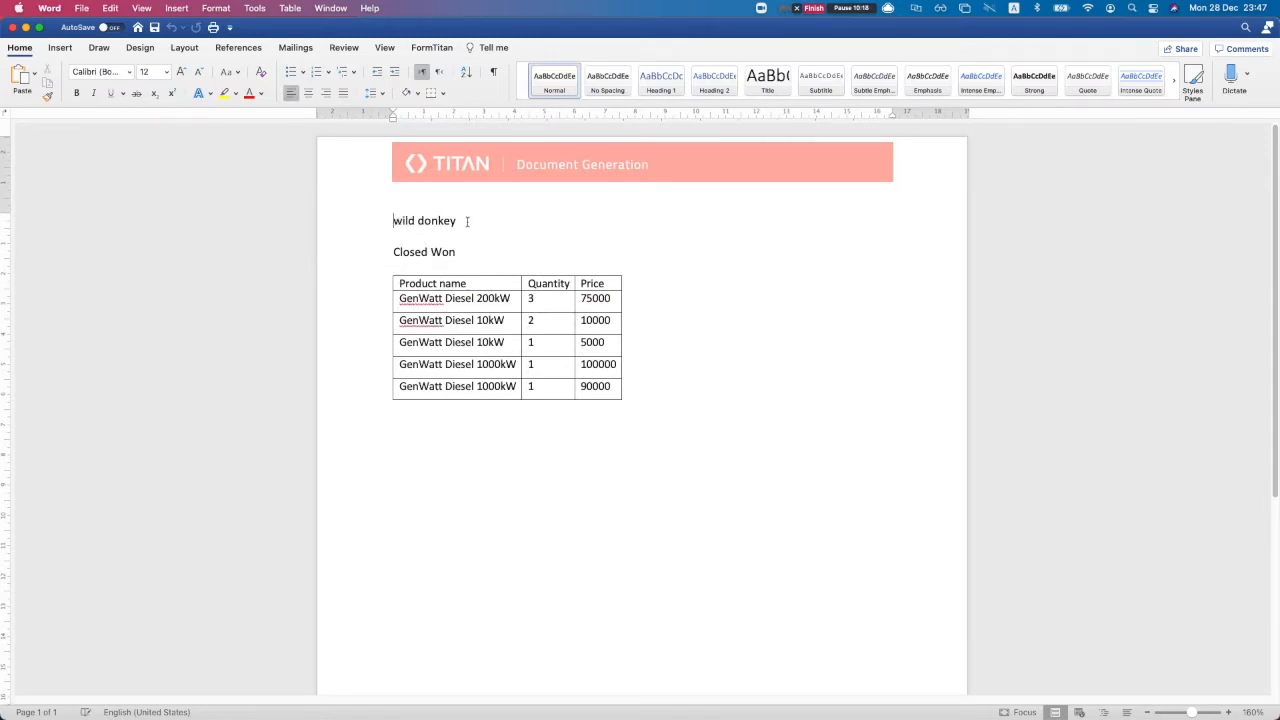
Widen the product table, apply a dark-header table style, and preview it with Salesforce data
{"action": "left_click_drag", "start_coordinate": [392, 252], "coordinate": [448, 252]}
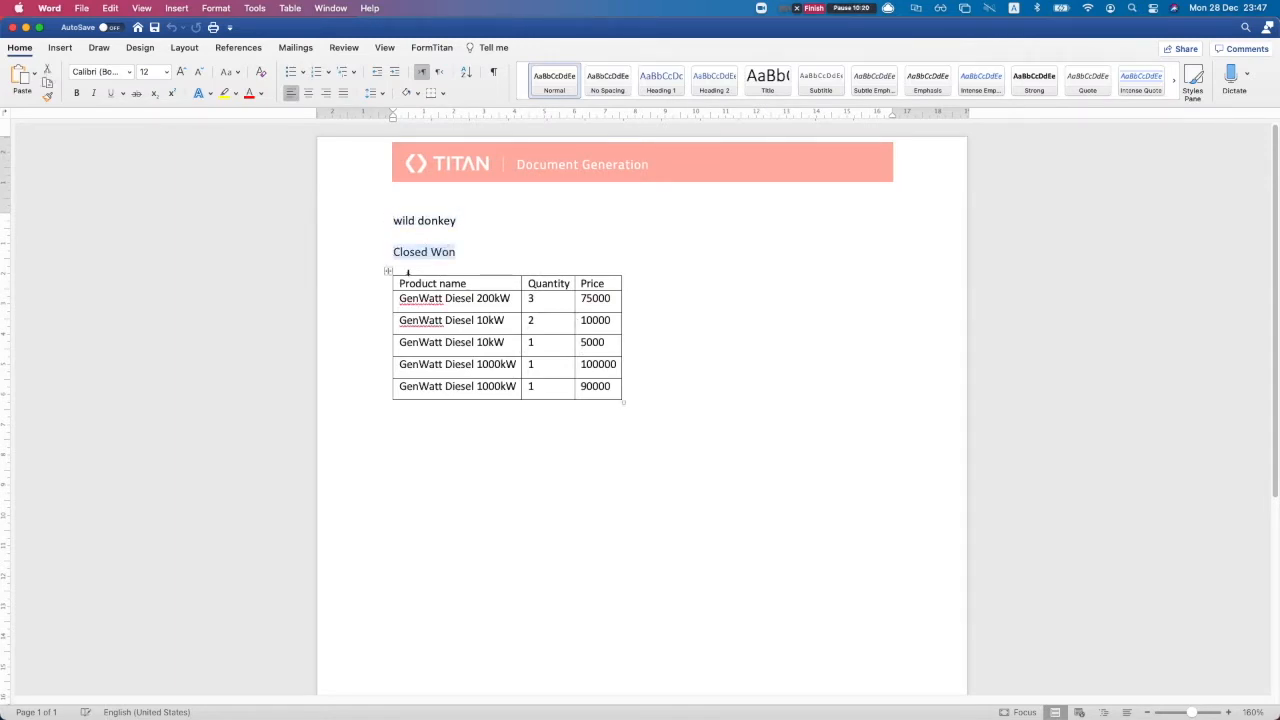
{"action": "left_click", "coordinate": [402, 283]}
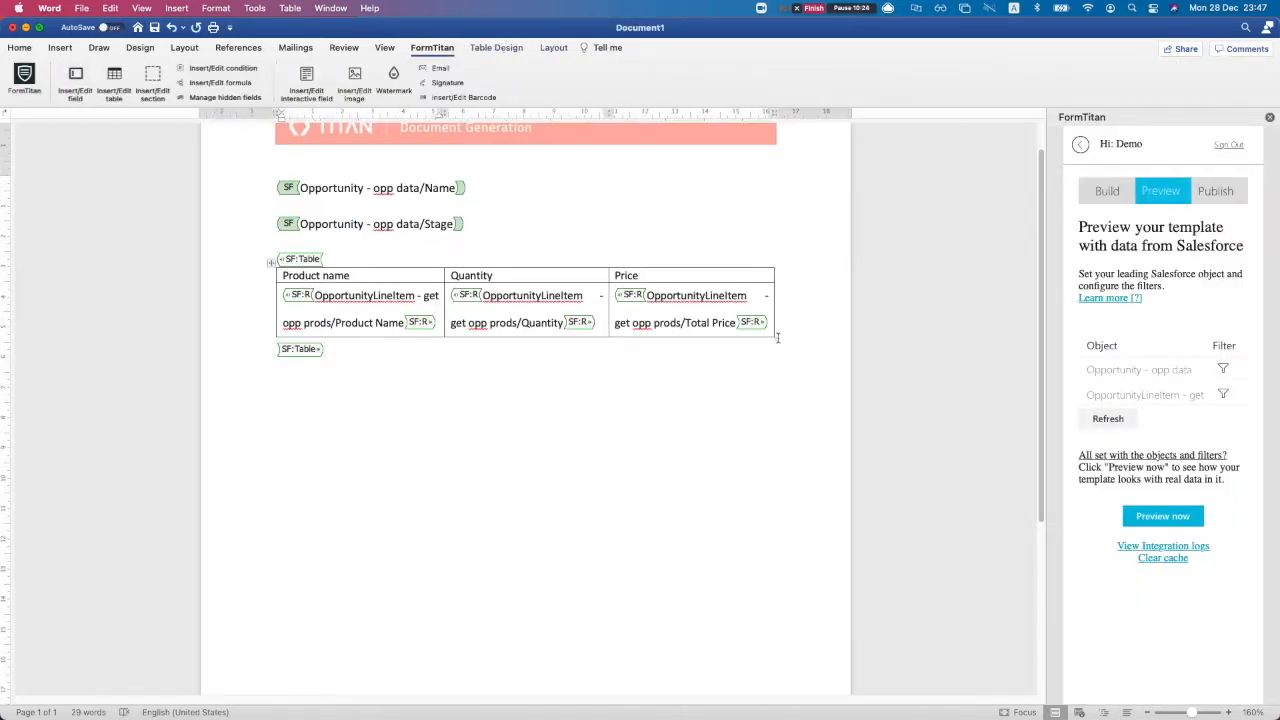
{"action": "left_click_drag", "start_coordinate": [775, 338], "coordinate": [787, 339]}
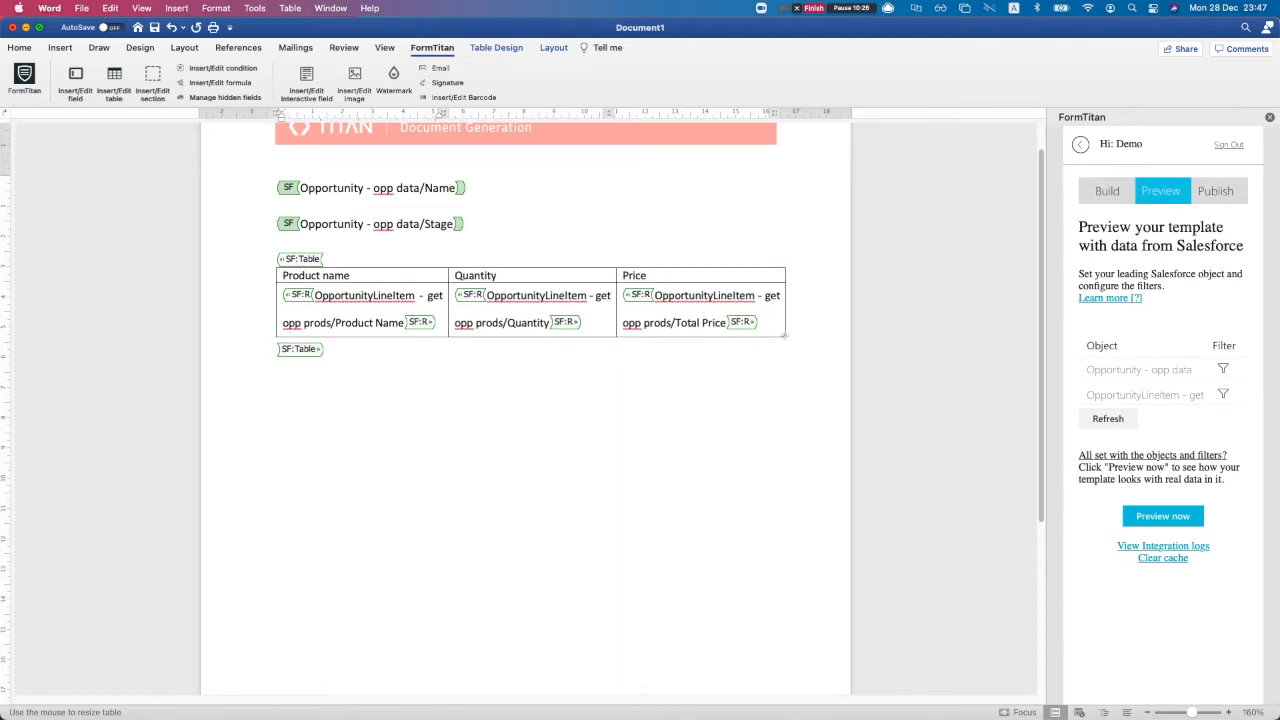
{"action": "triple_click", "coordinate": [643, 311]}
{"action": "left_click", "coordinate": [496, 47]}
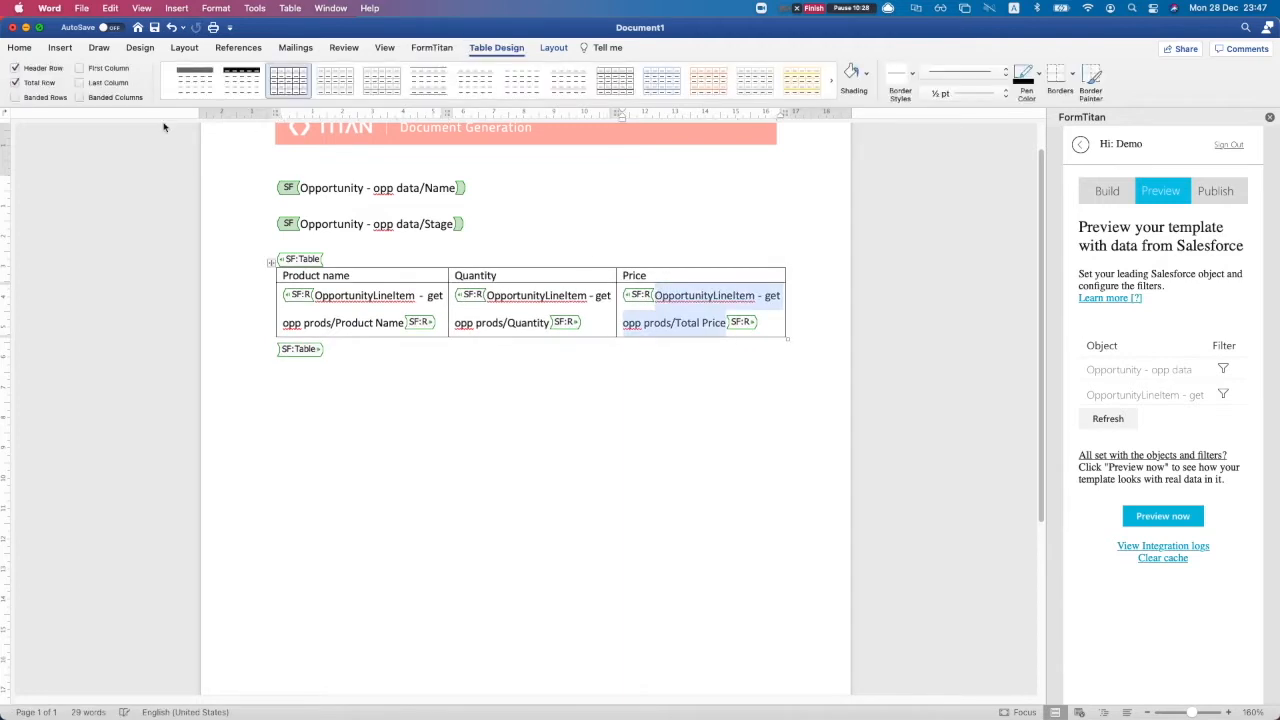
{"action": "left_click", "coordinate": [208, 80]}
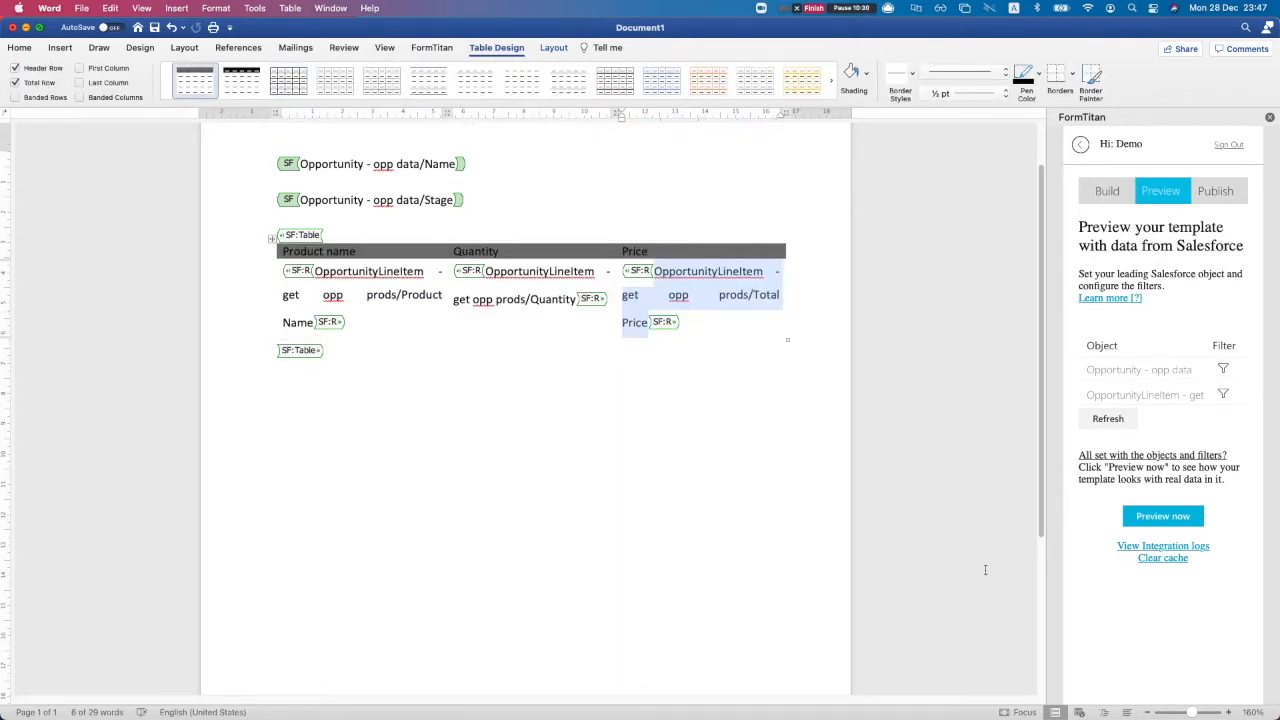
{"action": "left_click", "coordinate": [1147, 520]}
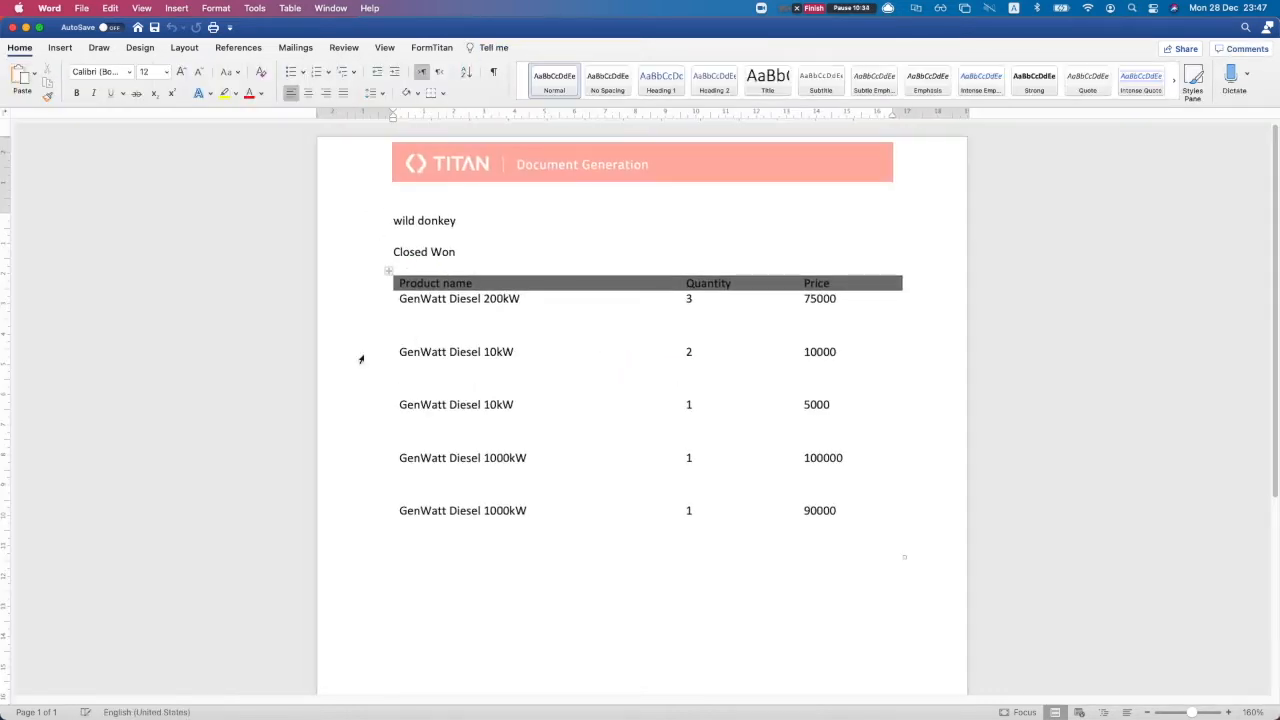
Close the generated preview without saving and bring the Document1 template back with its FormTitan tools
{"action": "left_click", "coordinate": [594, 299]}
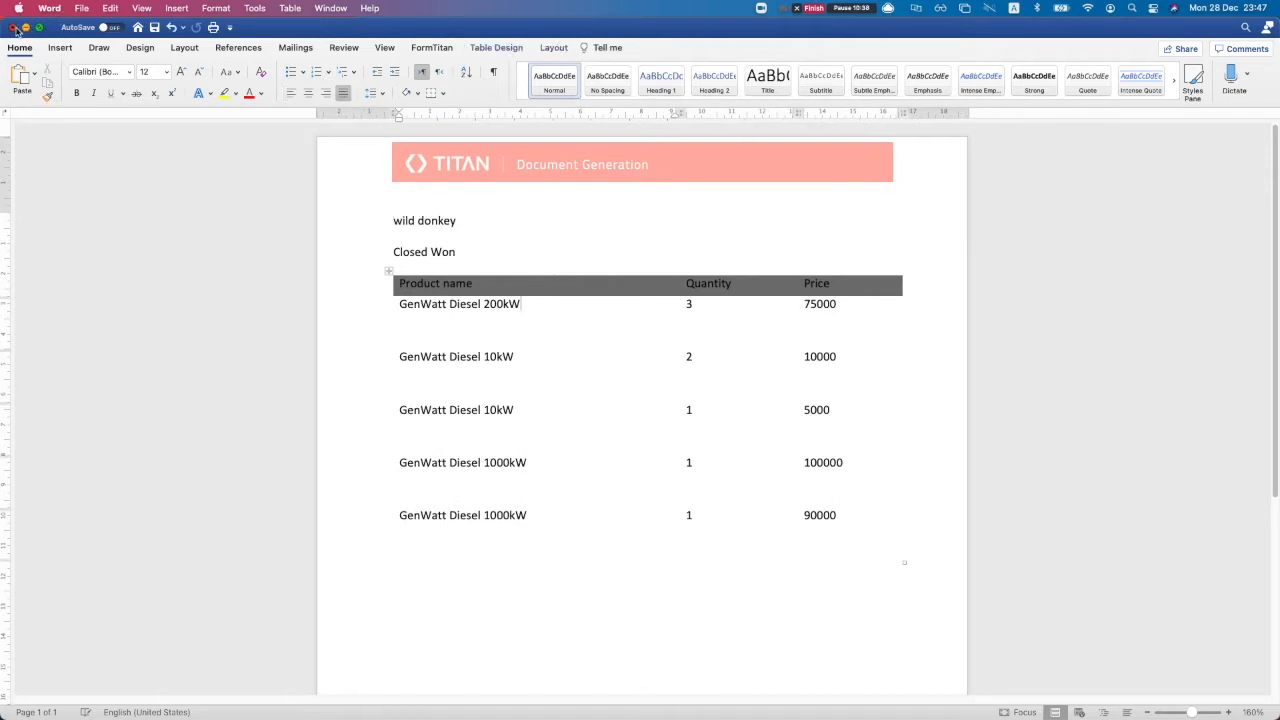
{"action": "left_click", "coordinate": [13, 27]}
{"action": "left_click", "coordinate": [440, 430]}
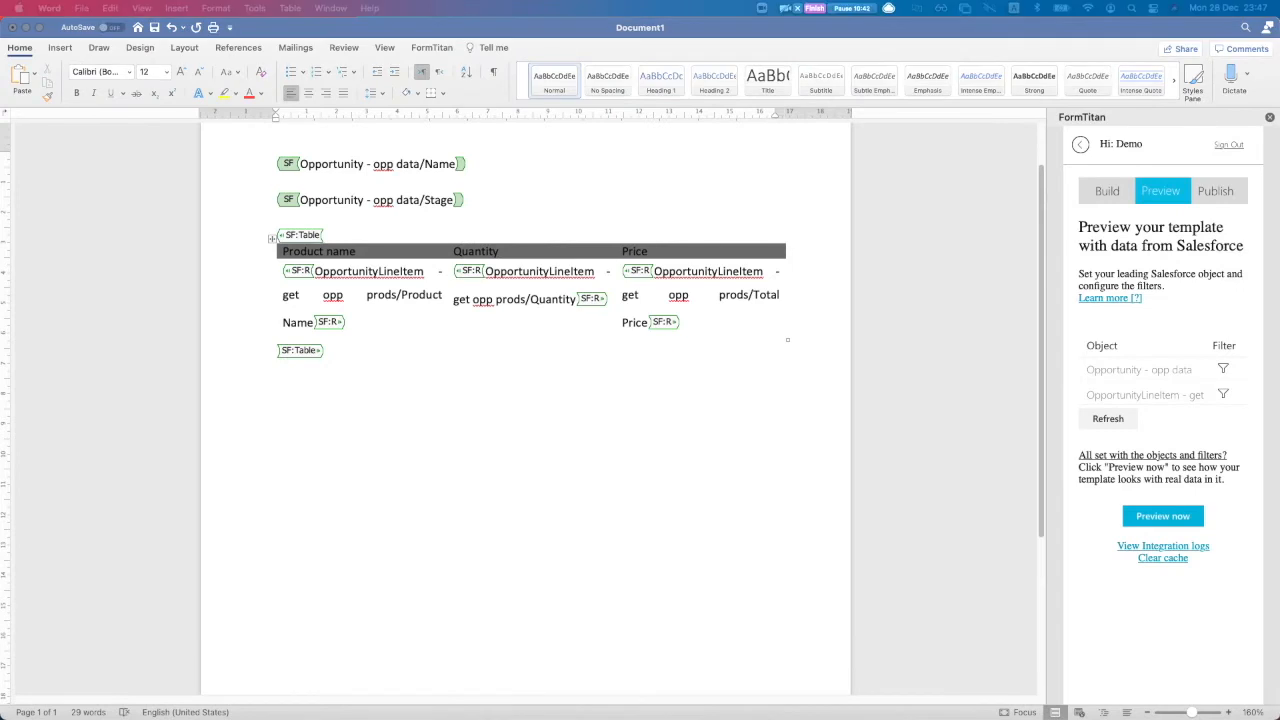
{"action": "left_click", "coordinate": [389, 340]}
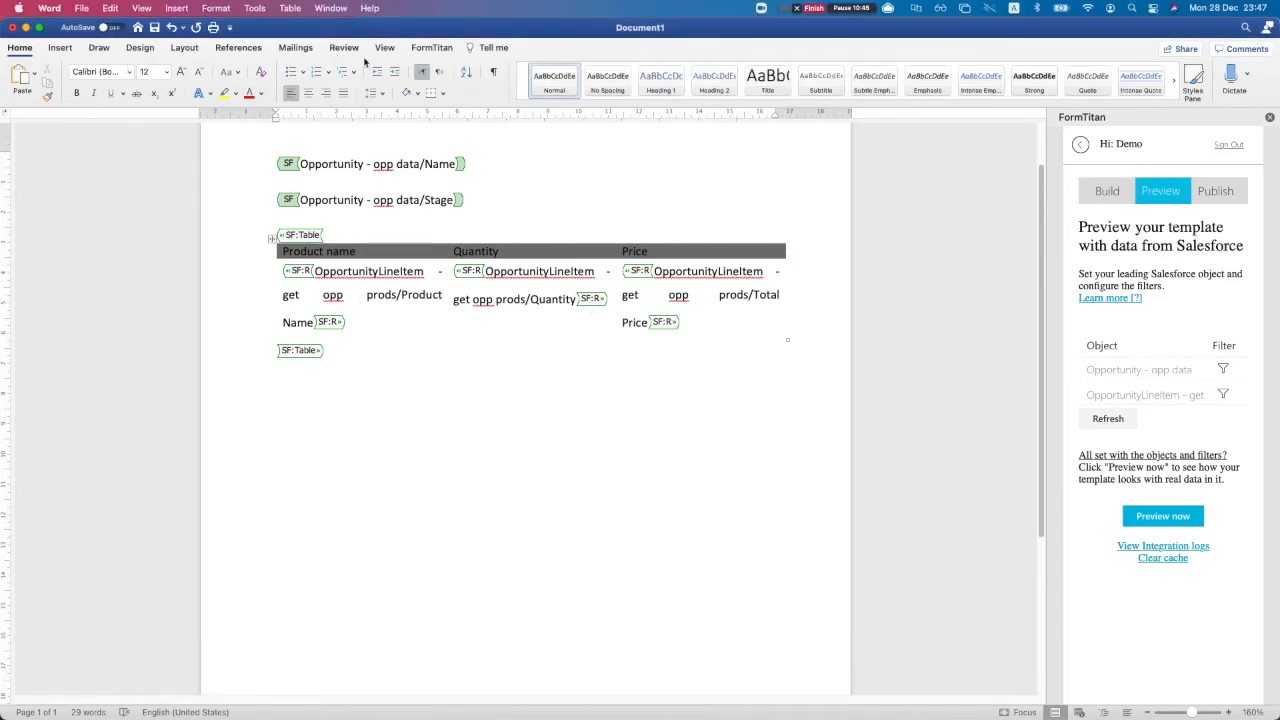
{"action": "left_click", "coordinate": [433, 47]}
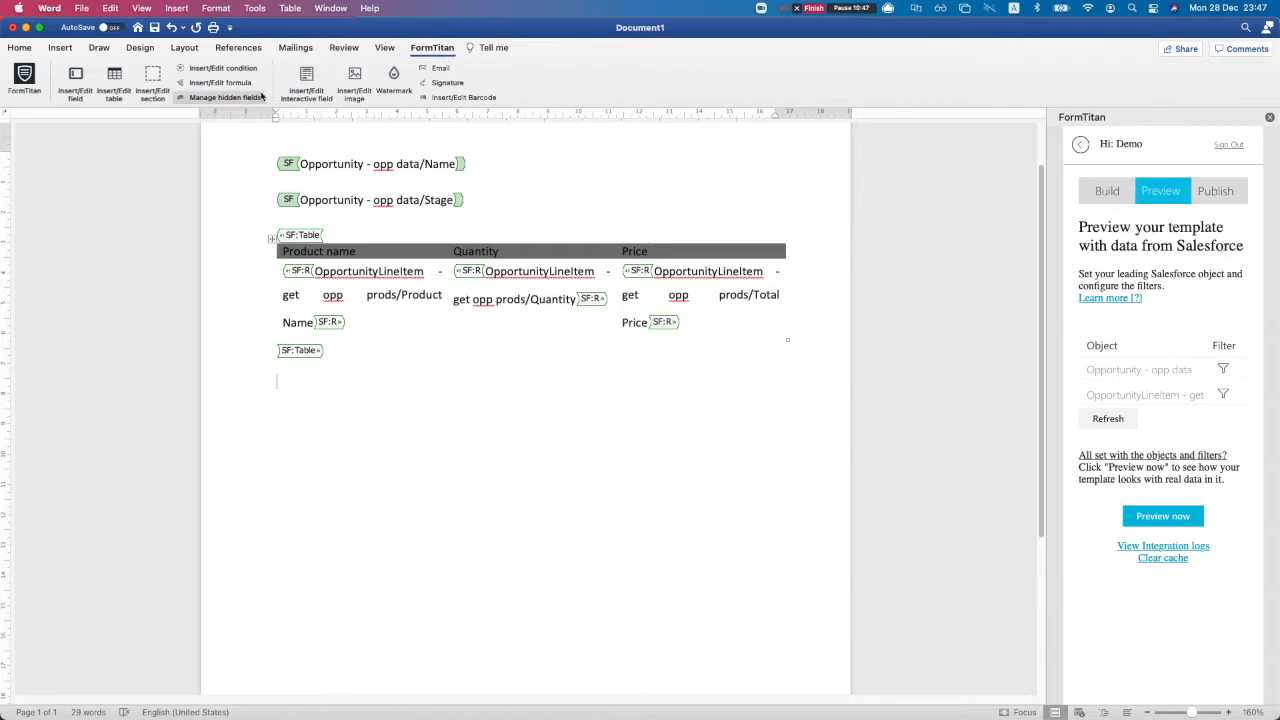
{"action": "left_click", "coordinate": [112, 78]}
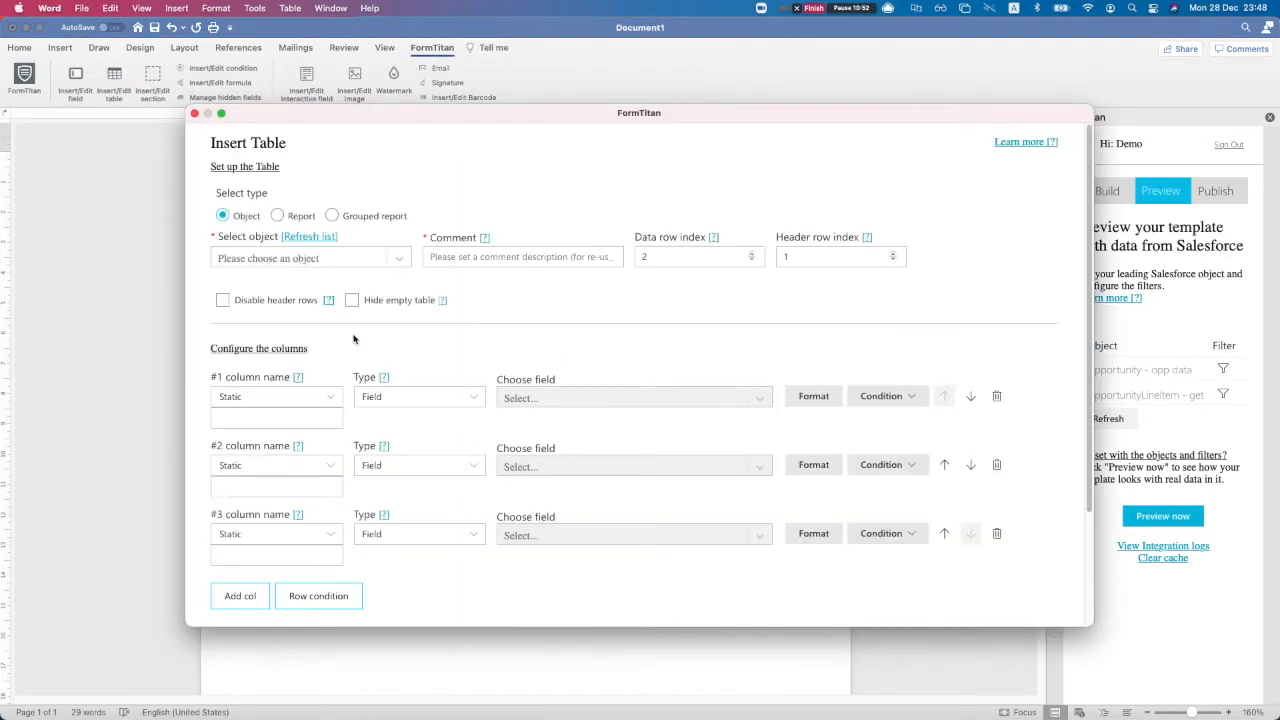
{"action": "left_click", "coordinate": [287, 218]}
{"action": "left_click", "coordinate": [334, 216]}
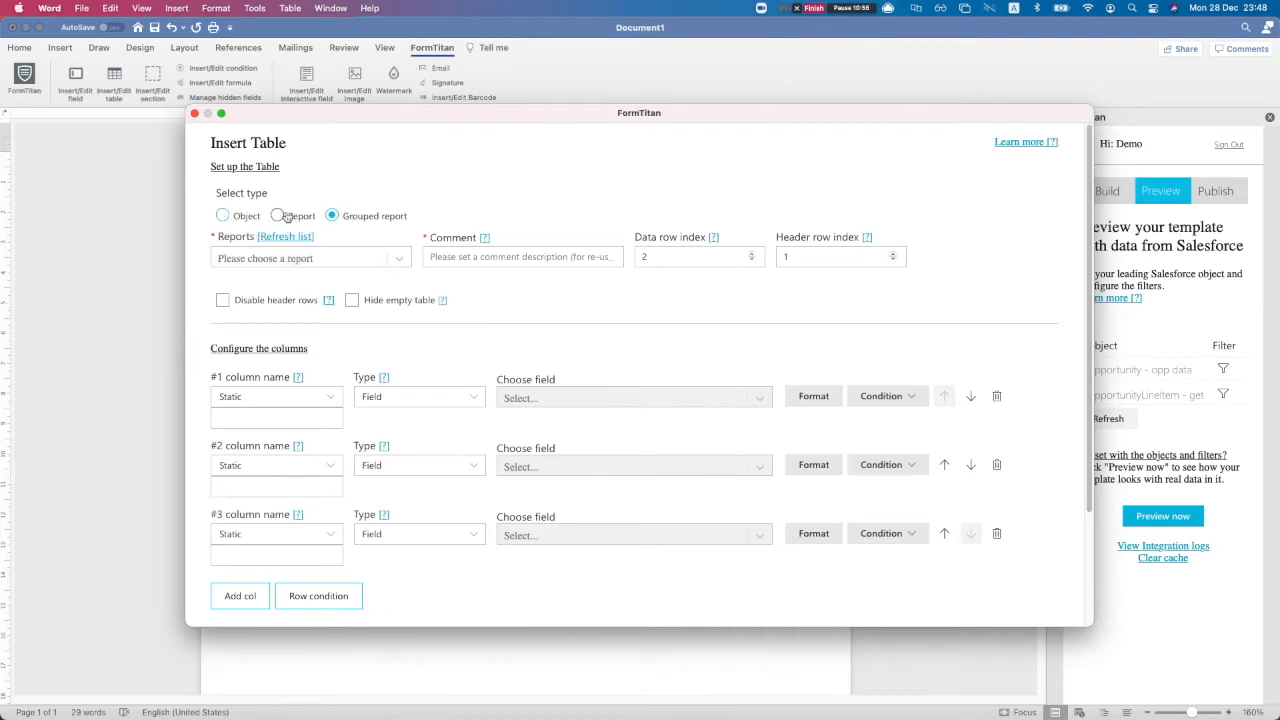
{"action": "left_click", "coordinate": [288, 260]}
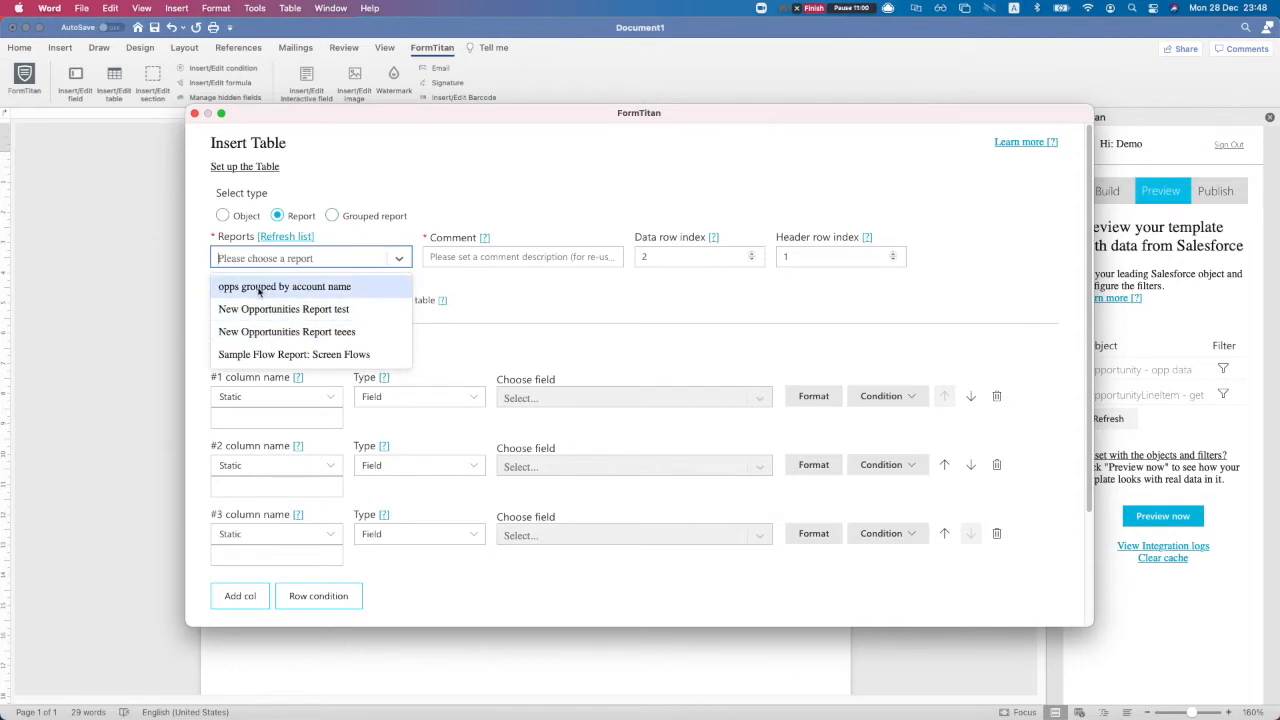
{"action": "left_click", "coordinate": [256, 288]}
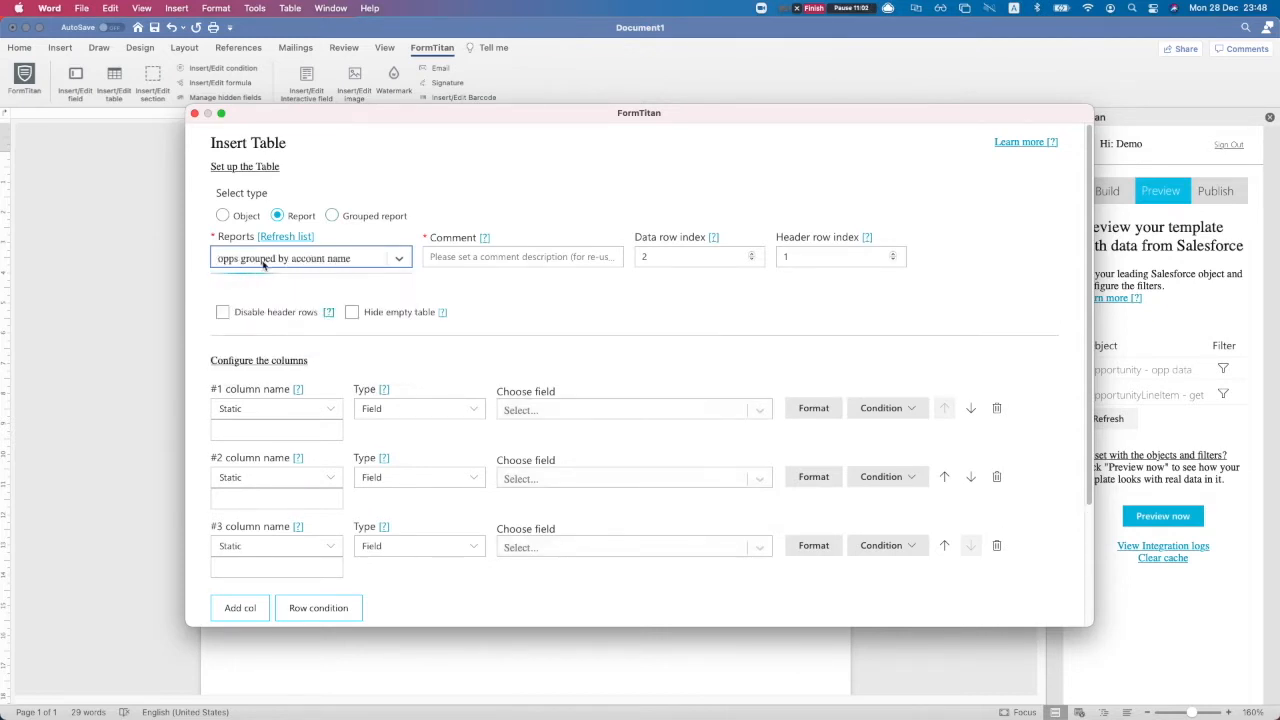
{"action": "left_click", "coordinate": [300, 260]}
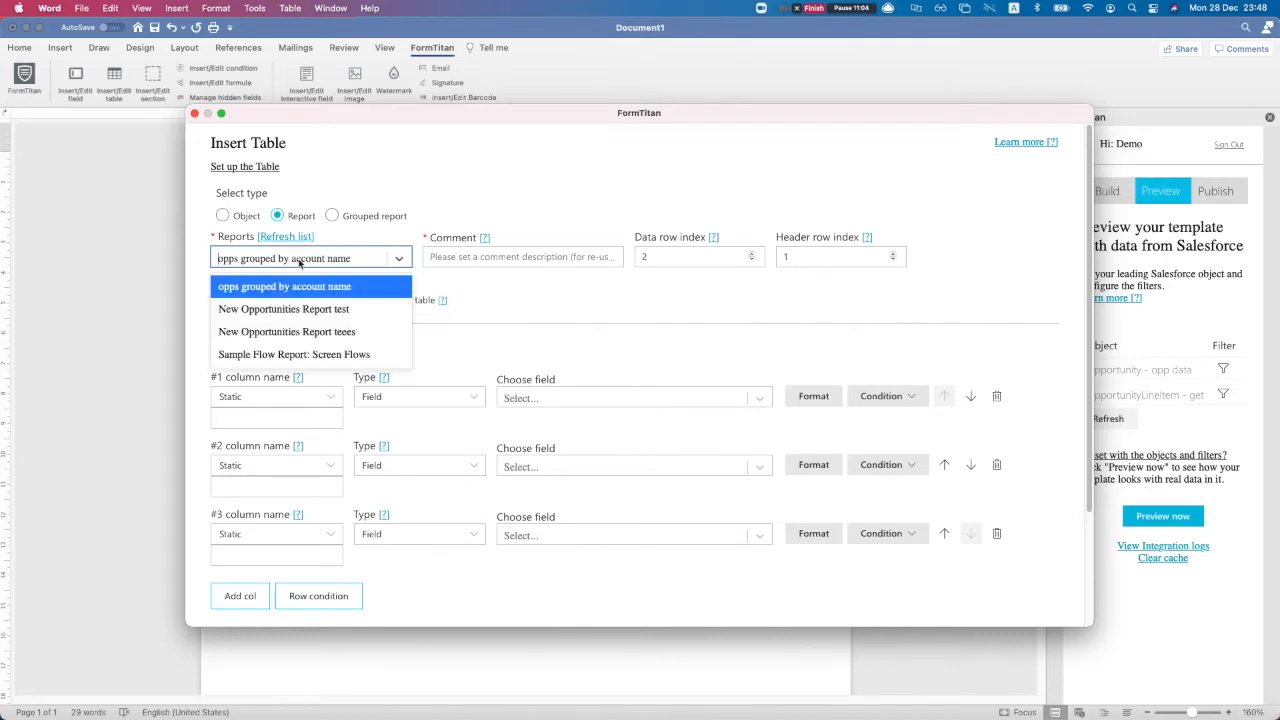
{"action": "left_click", "coordinate": [284, 309]}
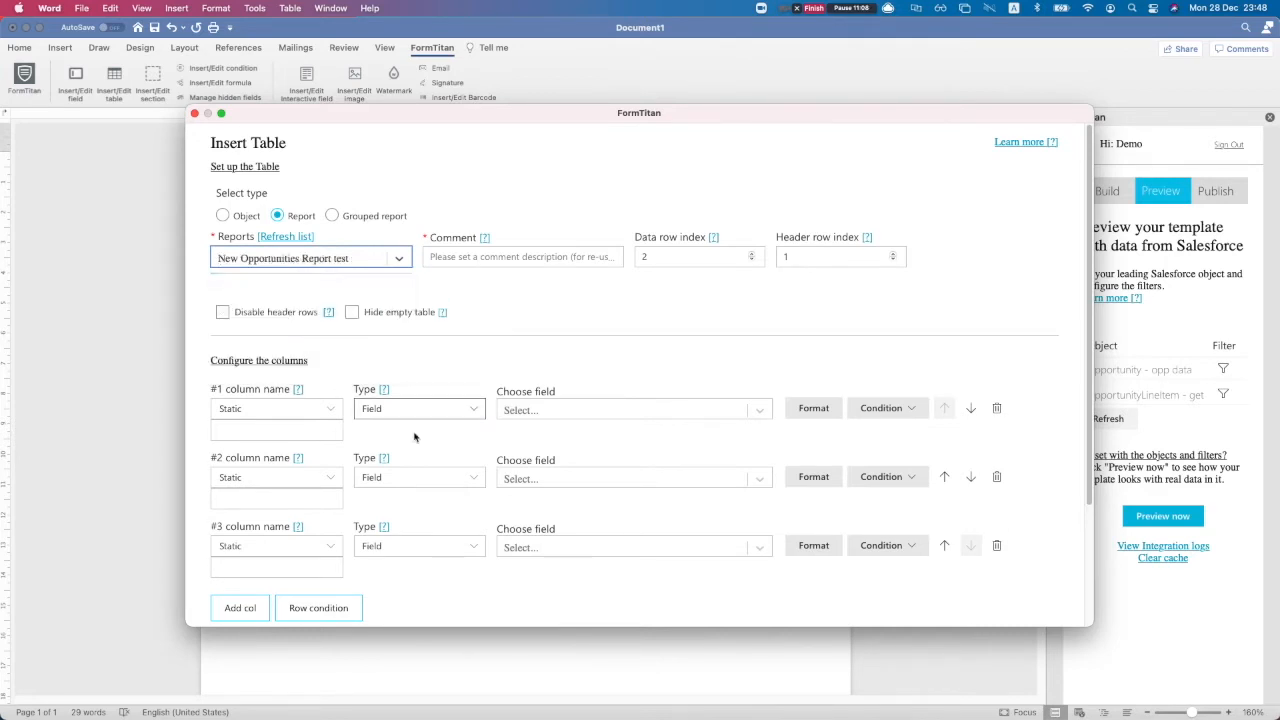
{"action": "left_click", "coordinate": [500, 399]}
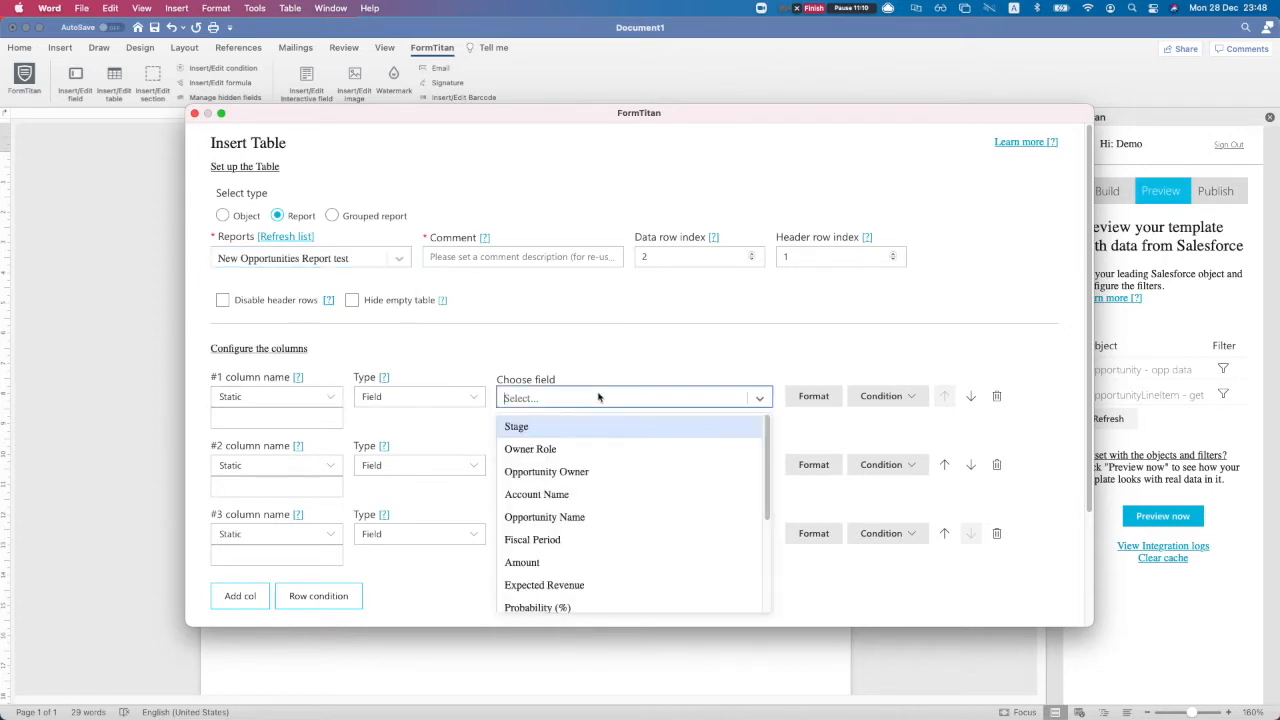
{"action": "scroll", "coordinate": [575, 495], "scroll_direction": "down", "scroll_amount": 3}
{"action": "scroll", "coordinate": [576, 560], "scroll_direction": "up", "scroll_amount": 3}
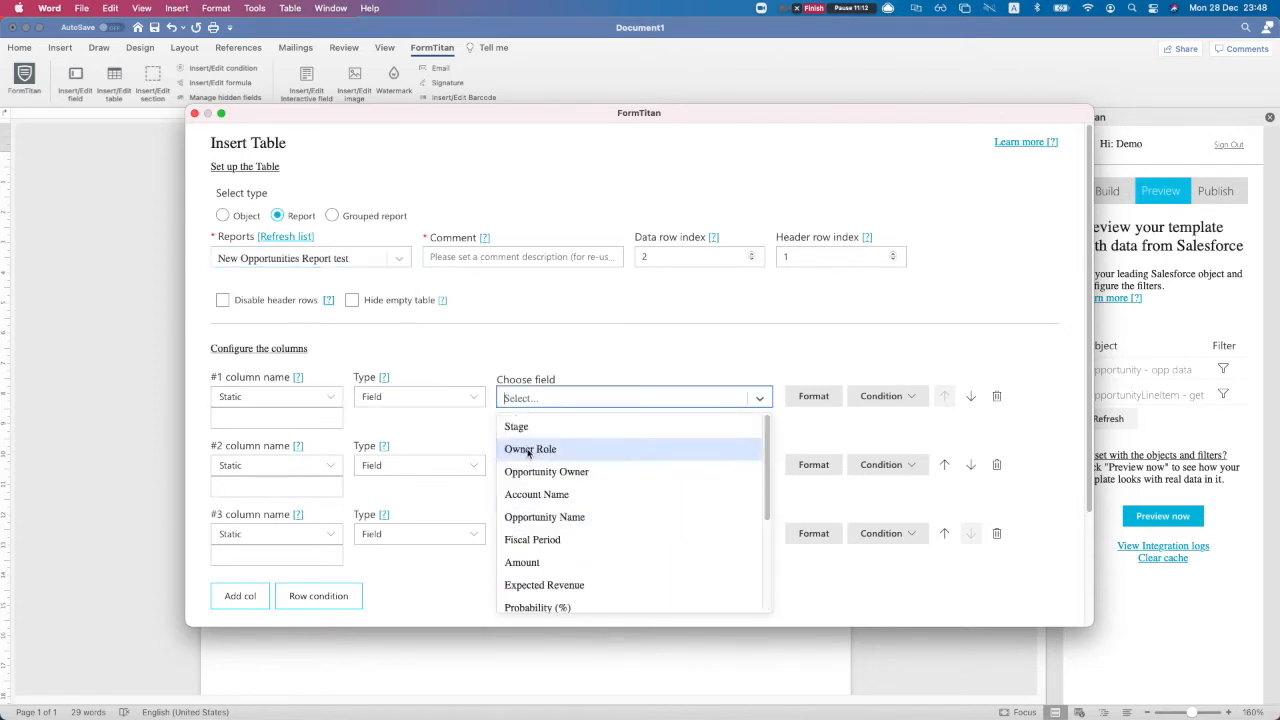
{"action": "scroll", "coordinate": [546, 566], "scroll_direction": "down", "scroll_amount": 3}
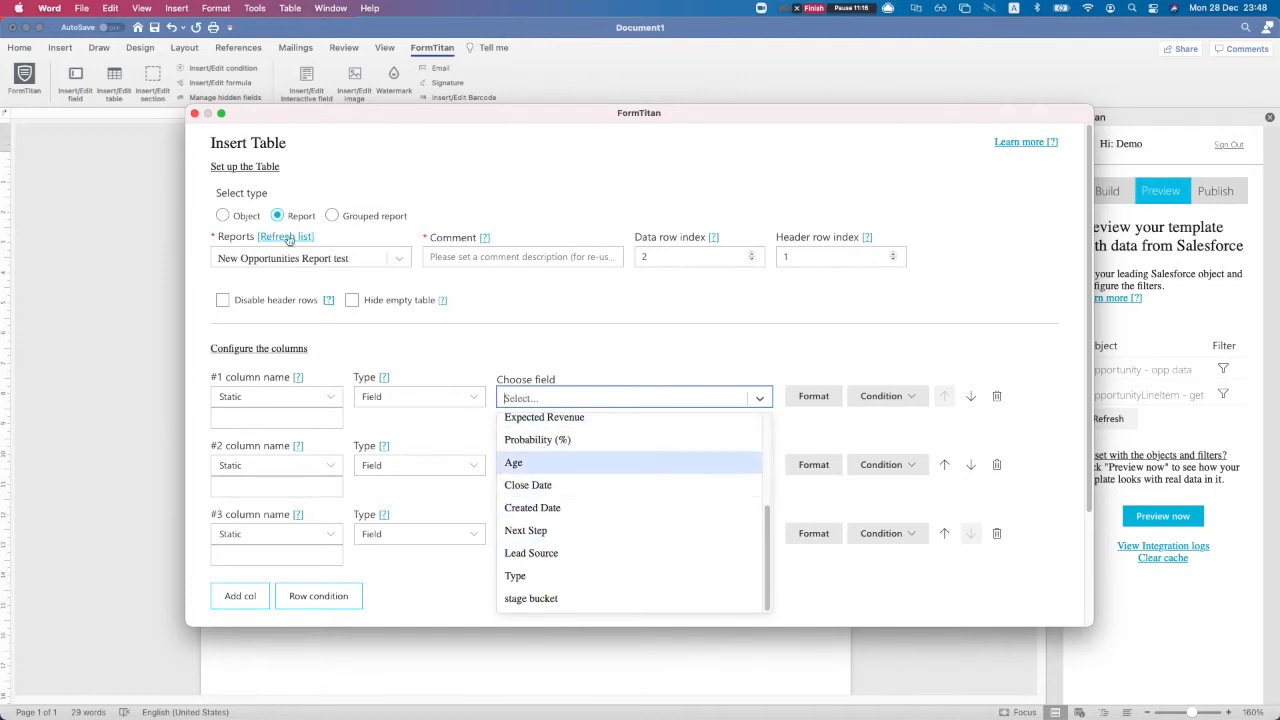
{"action": "left_click", "coordinate": [336, 217]}
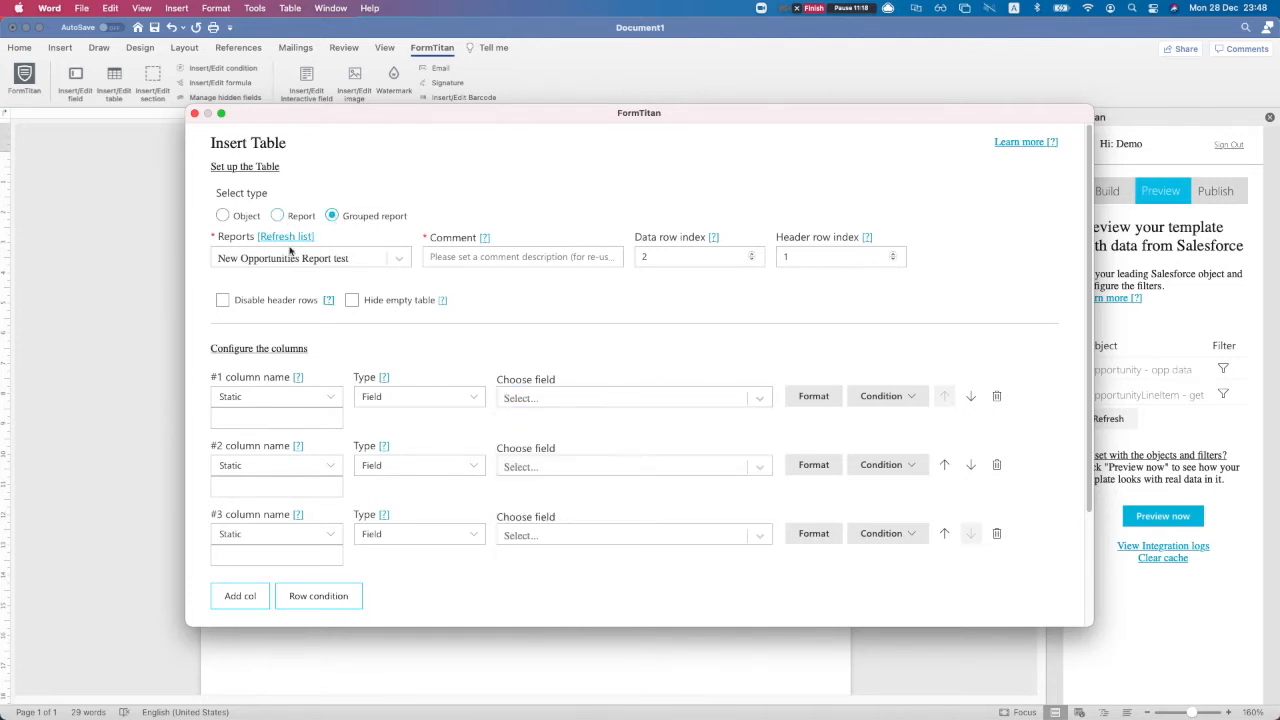
{"action": "left_click", "coordinate": [283, 258]}
{"action": "left_click", "coordinate": [272, 287]}
{"action": "left_click", "coordinate": [606, 398]}
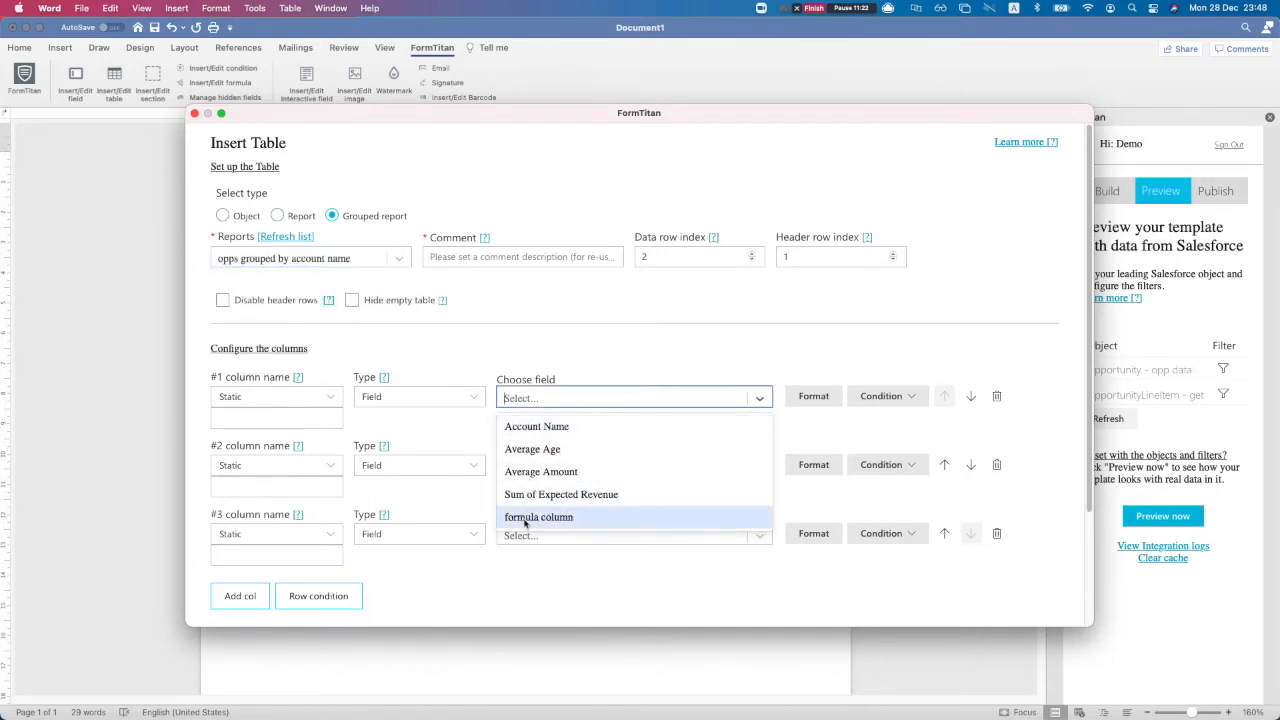
{"action": "left_click", "coordinate": [557, 354]}
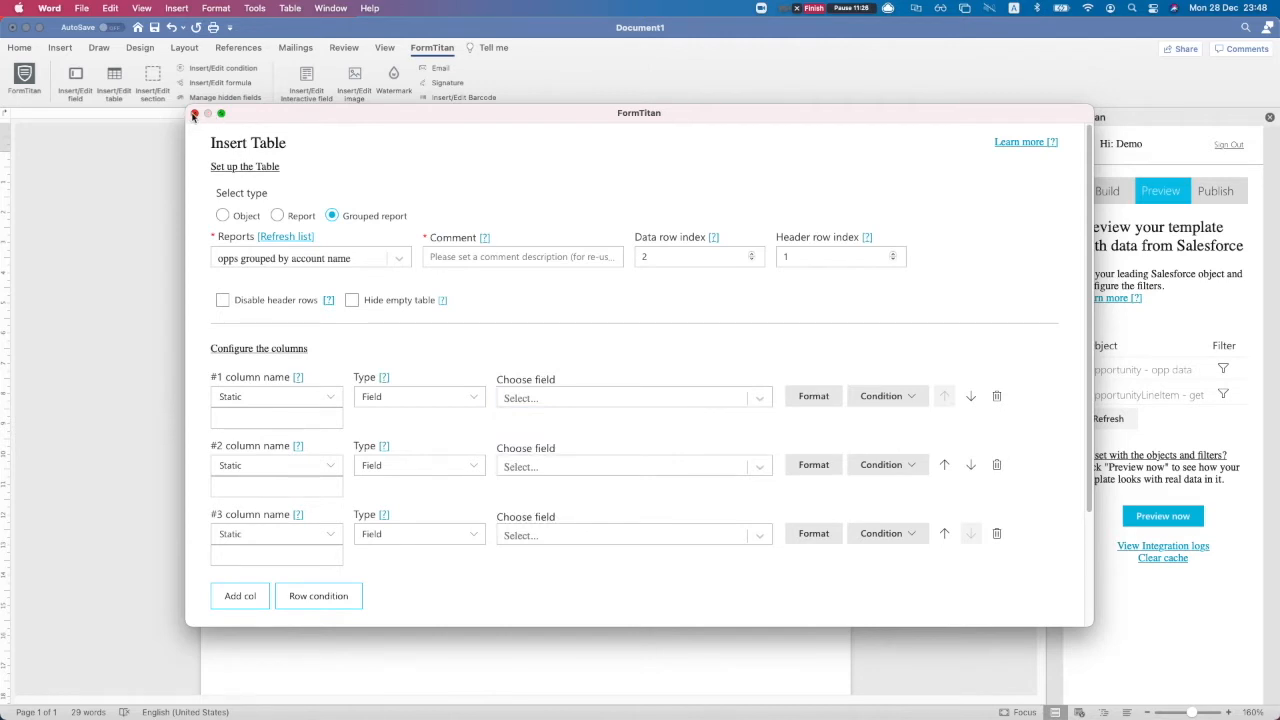
{"action": "left_click", "coordinate": [194, 114]}
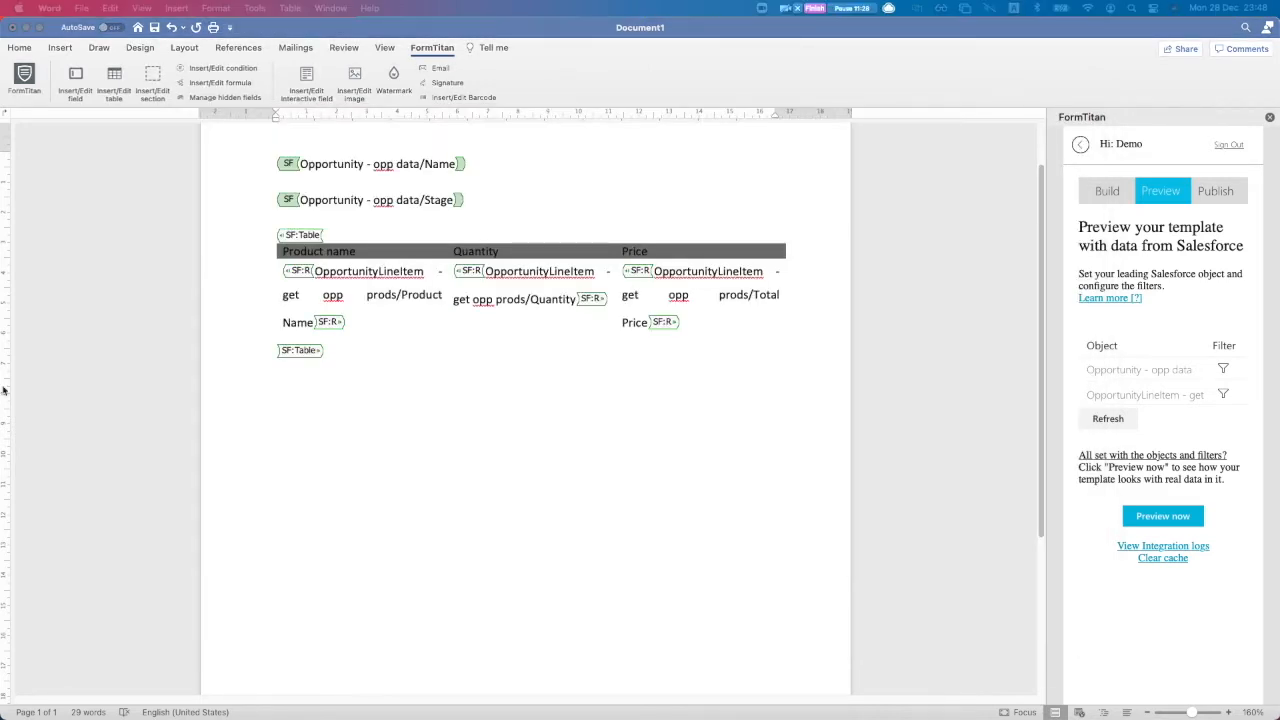
Start a repeating section and choose Opportunity Product as its object
{"action": "left_click", "coordinate": [280, 413]}
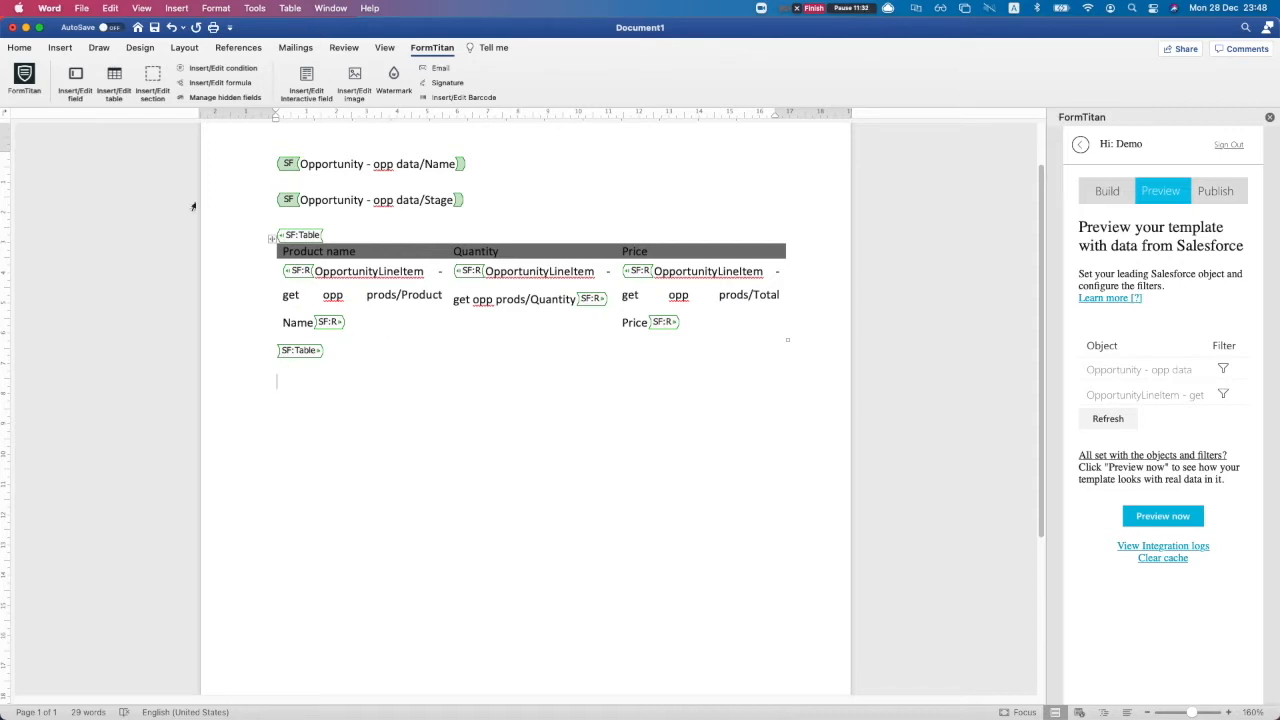
{"action": "left_click", "coordinate": [155, 80]}
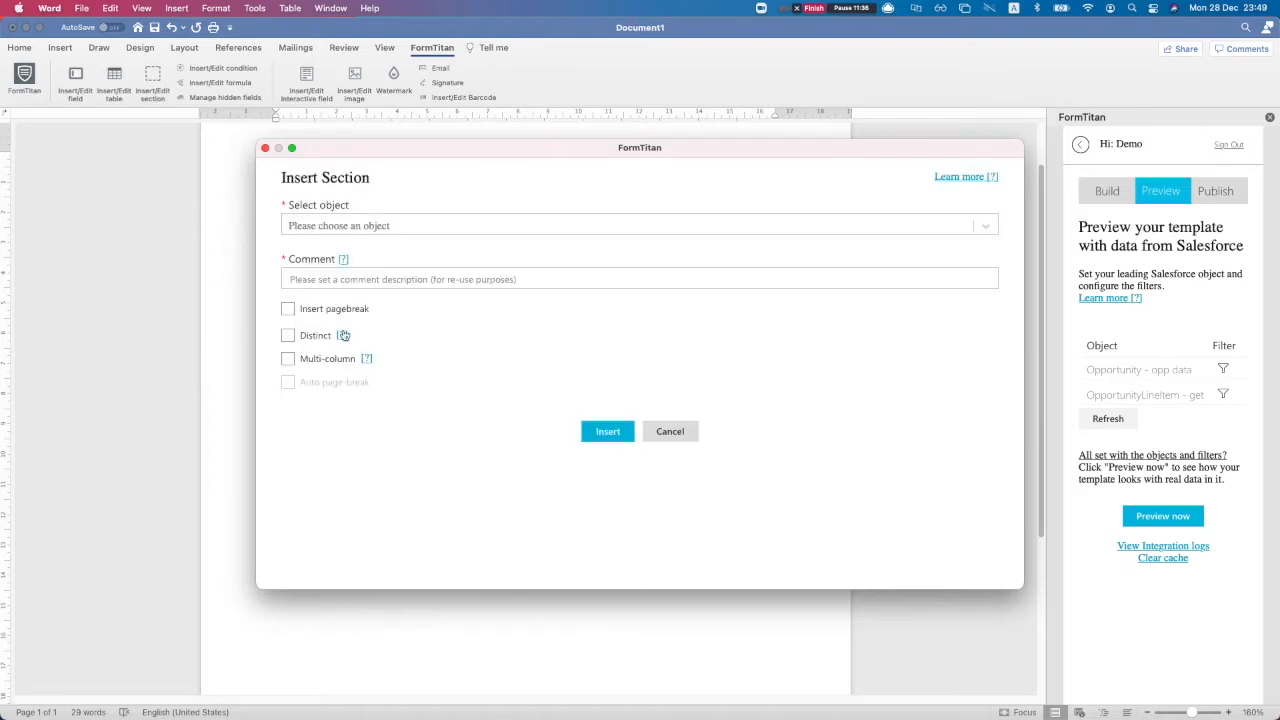
{"action": "left_click", "coordinate": [308, 230]}
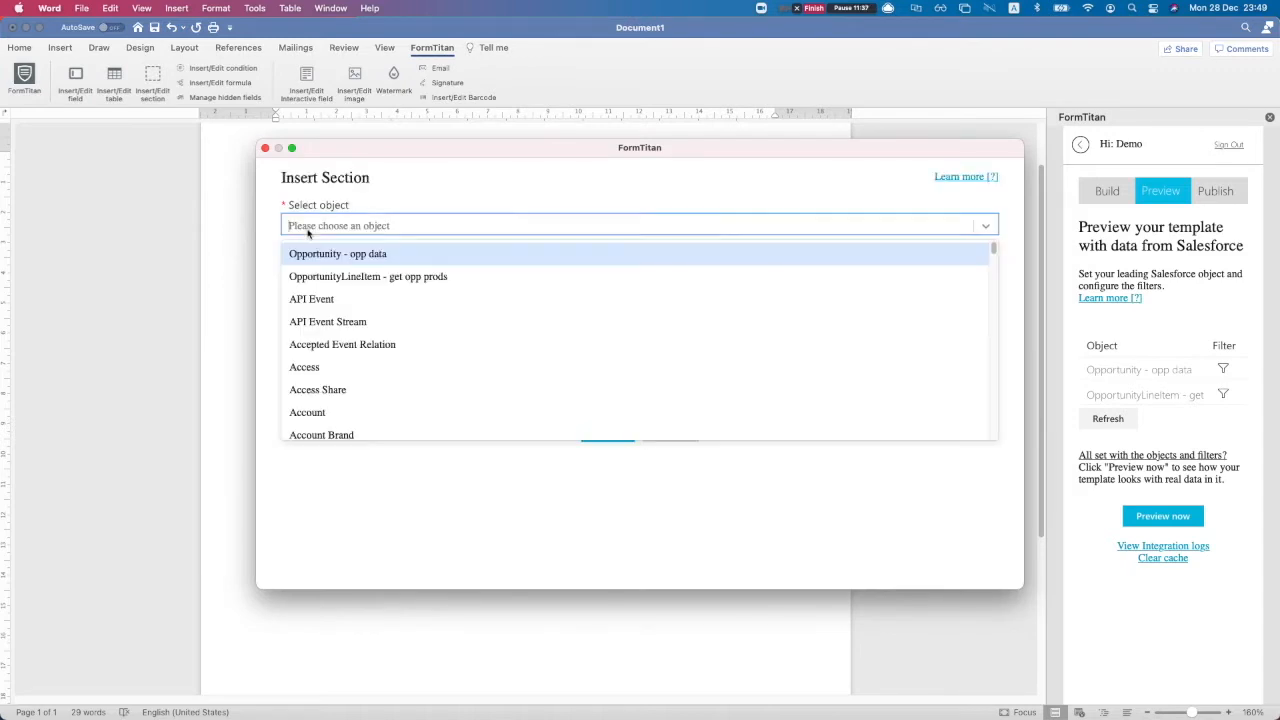
{"action": "left_click", "coordinate": [378, 279]}
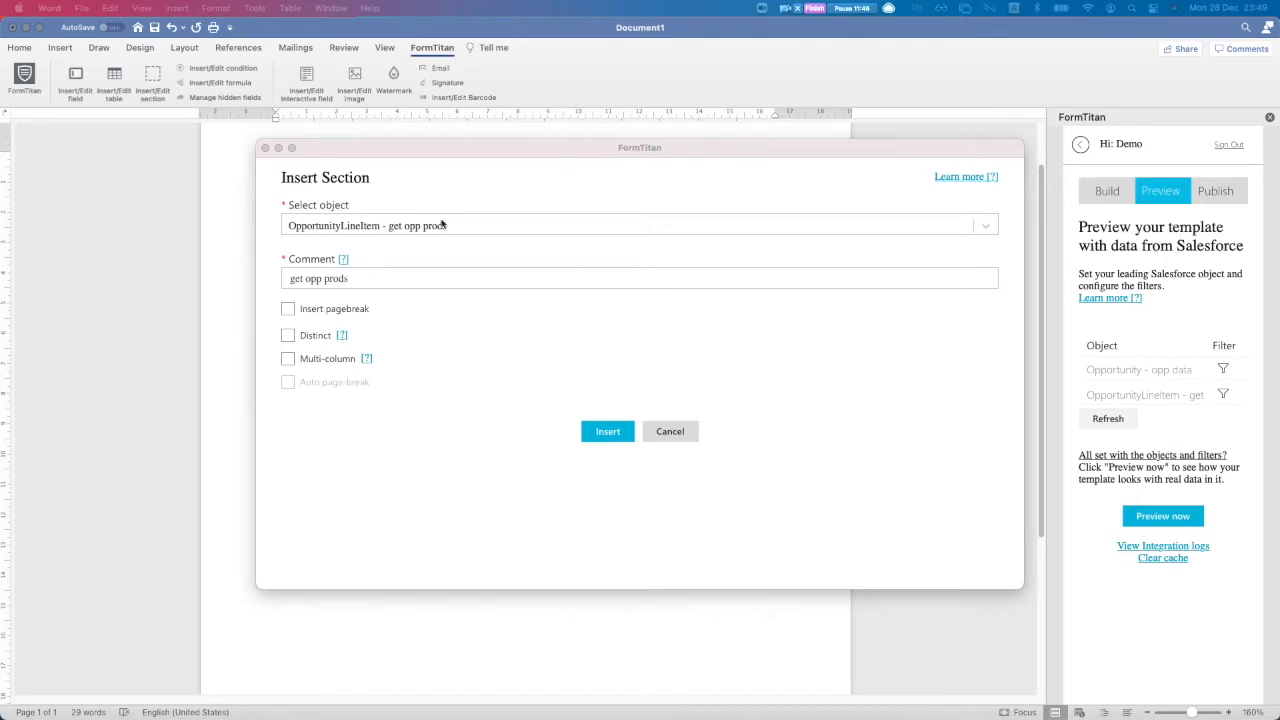
{"action": "left_click", "coordinate": [386, 225]}
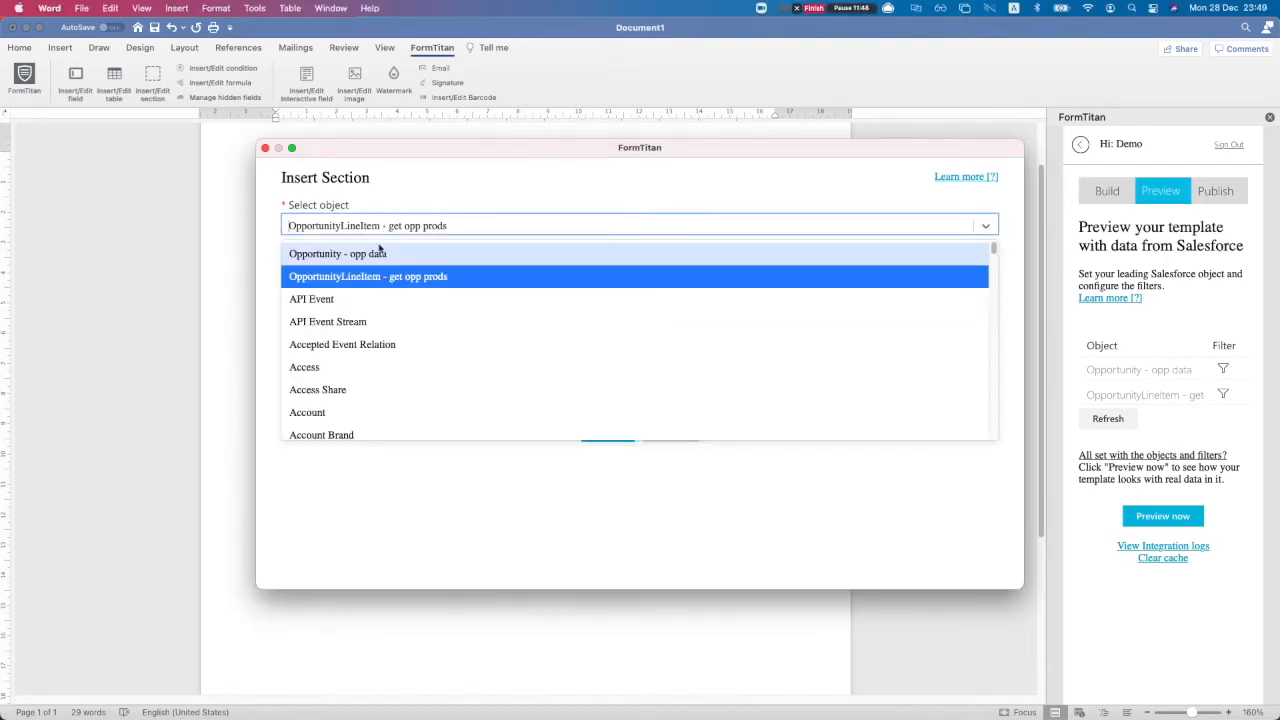
{"action": "type", "text": "oppor"}
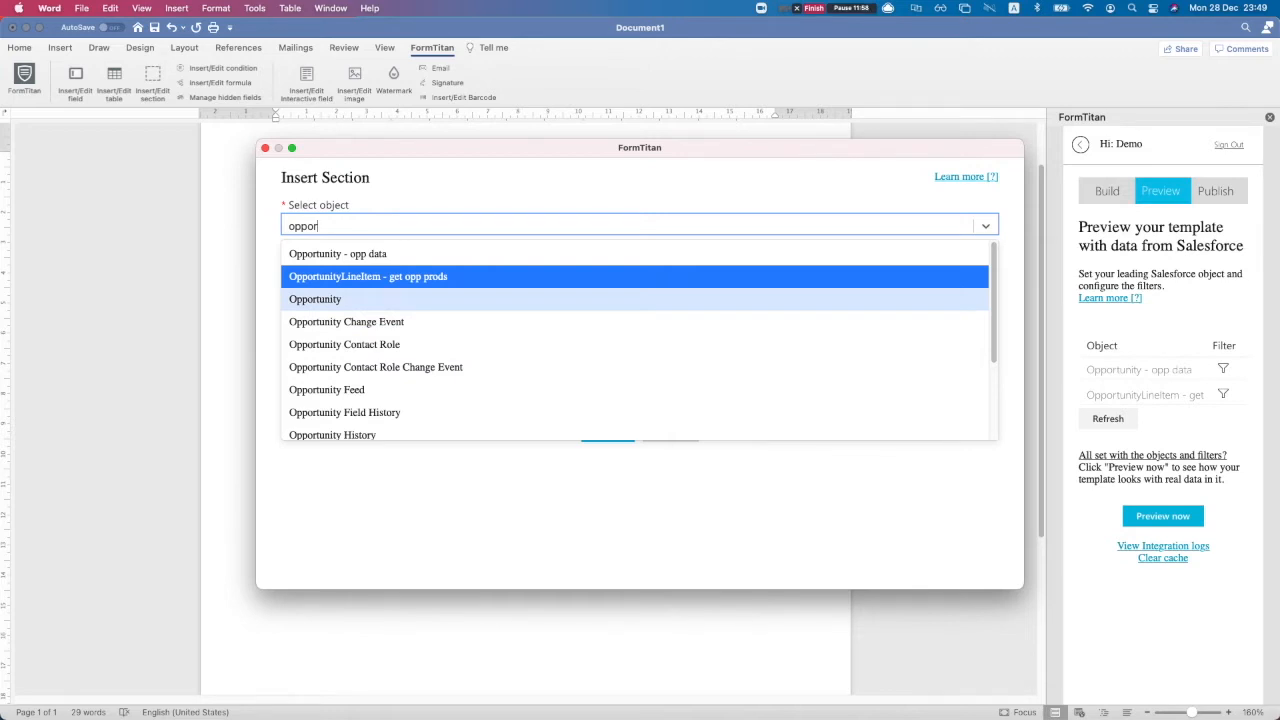
{"action": "key", "text": "BackSpace"}
{"action": "key", "text": "BackSpace"}
{"action": "key", "text": "BackSpace"}
{"action": "key", "text": "BackSpace"}
{"action": "key", "text": "BackSpace"}
{"action": "type", "text": "product"}
{"action": "key", "text": "Return"}
Comment the section 'get opp prods section', insert it, and replace its placeholder with empty lines
{"action": "left_click", "coordinate": [395, 279]}
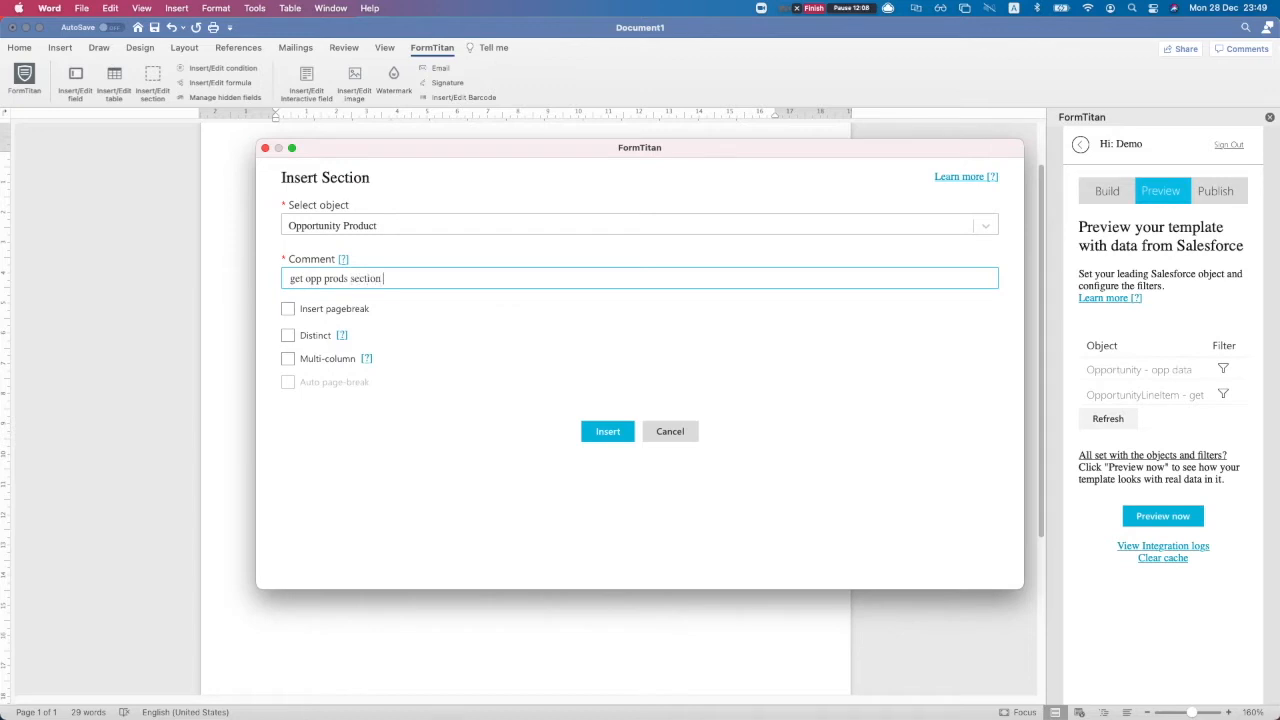
{"action": "left_click", "coordinate": [507, 350]}
{"action": "left_click", "coordinate": [320, 312]}
{"action": "left_click", "coordinate": [337, 315]}
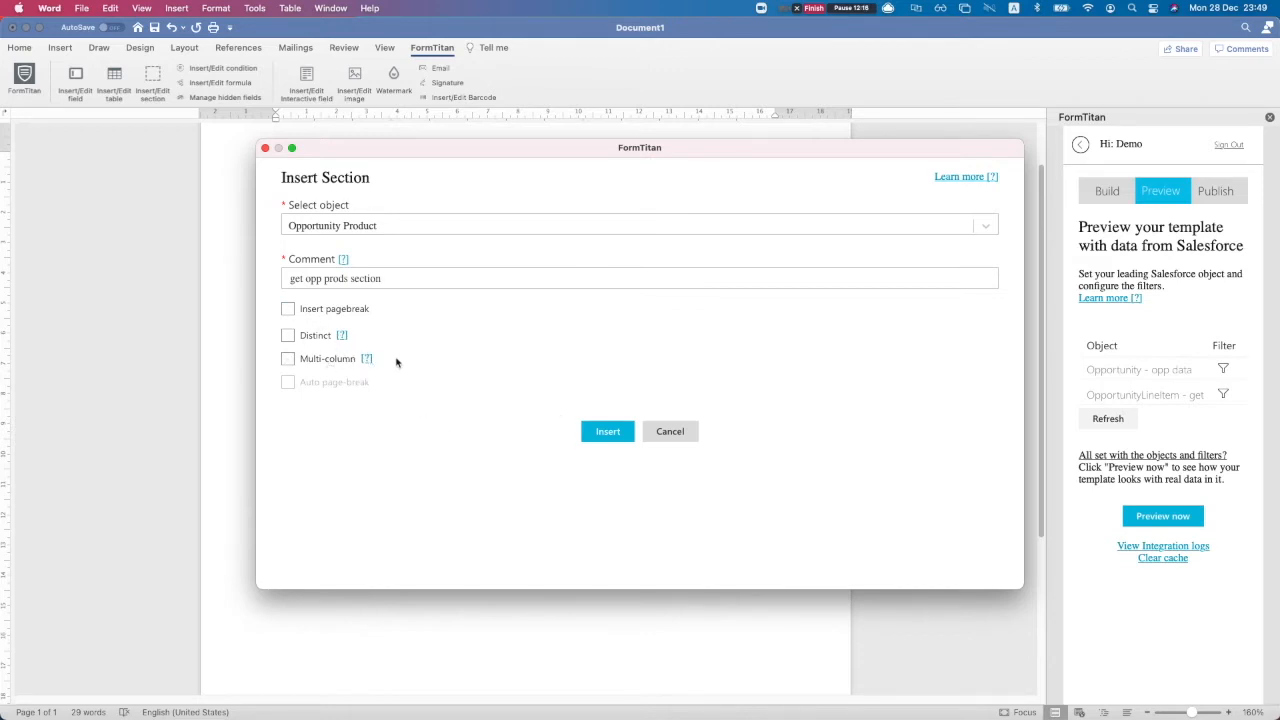
{"action": "left_click", "coordinate": [309, 366]}
{"action": "left_click", "coordinate": [289, 382]}
{"action": "left_click", "coordinate": [289, 381]}
{"action": "left_click", "coordinate": [289, 360]}
{"action": "left_click", "coordinate": [594, 433]}
{"action": "left_click", "coordinate": [376, 387]}
{"action": "key", "text": "Return"}
{"action": "key", "text": "Return"}
{"action": "key", "text": "Return"}
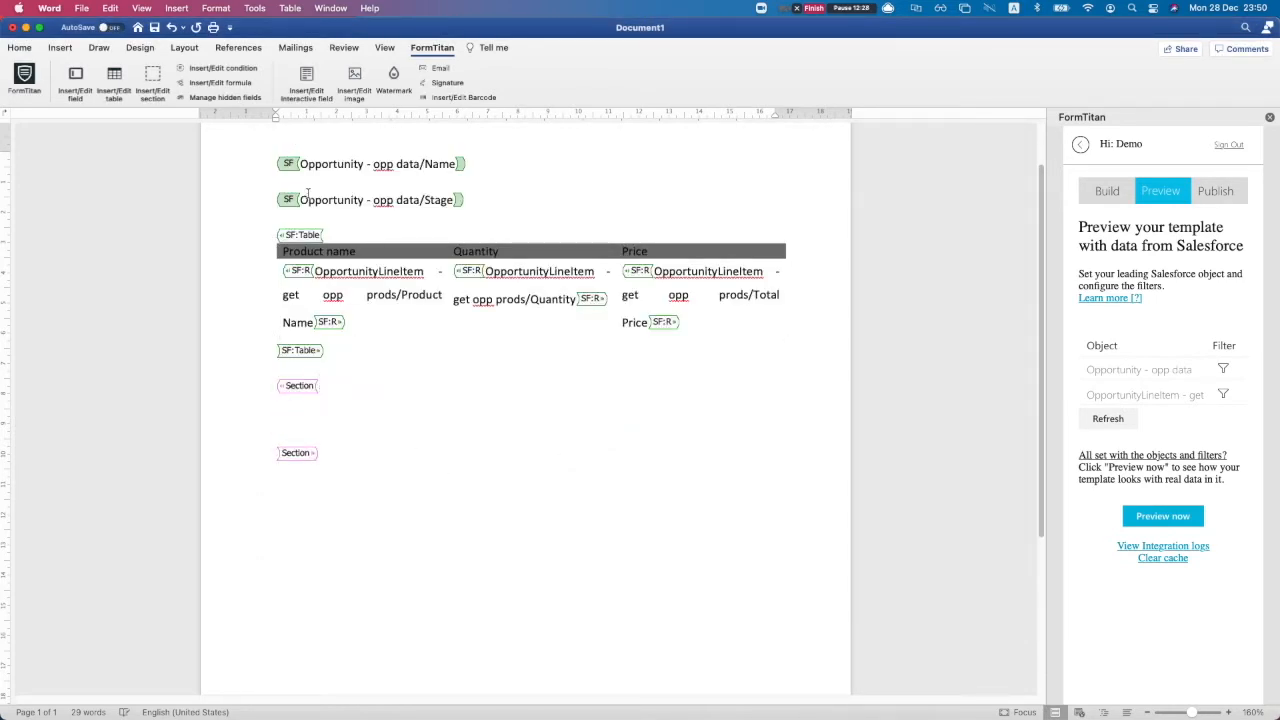
Start inserting a data field inside the section, choosing Quantity
{"action": "left_click", "coordinate": [392, 424]}
{"action": "left_click", "coordinate": [75, 80]}
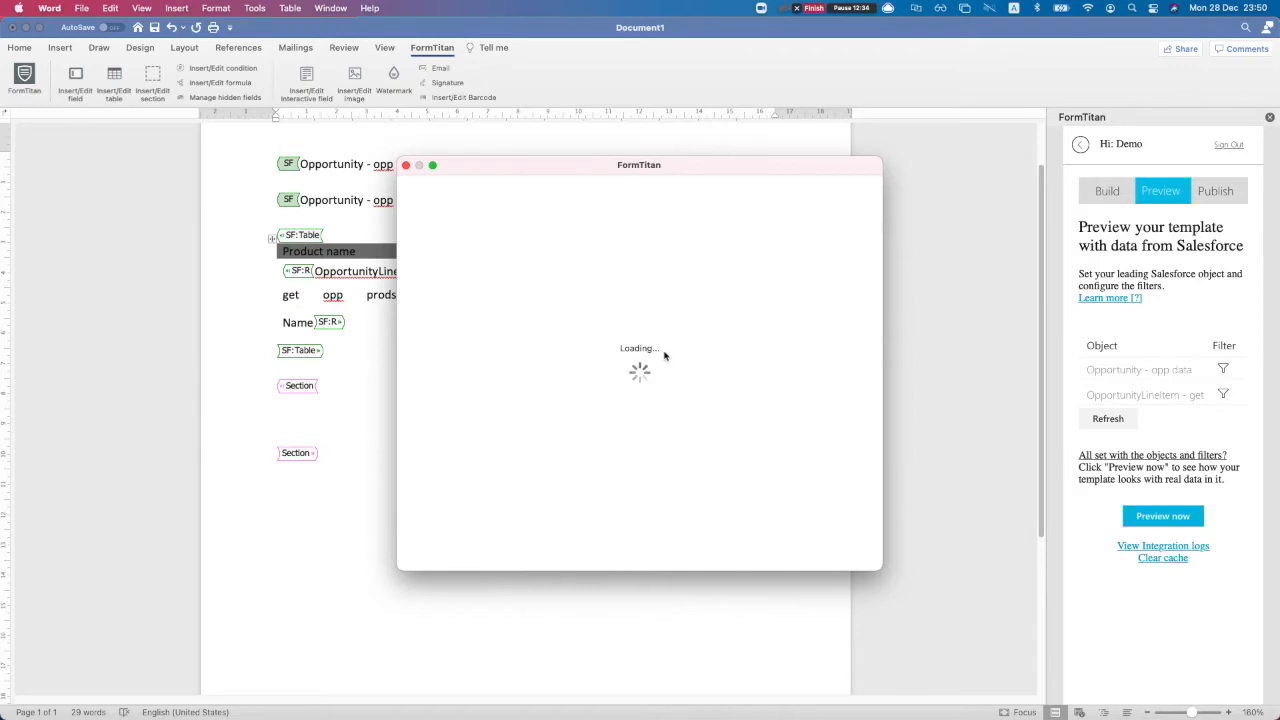
{"action": "left_click", "coordinate": [498, 393]}
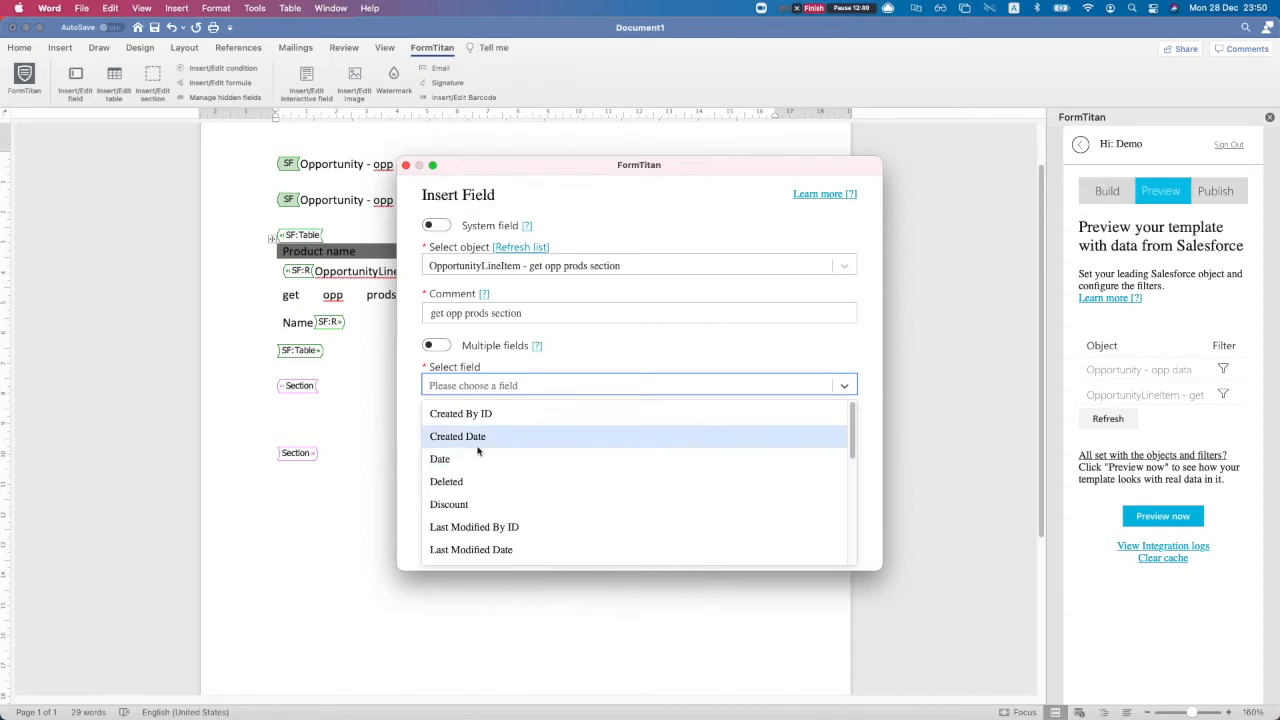
{"action": "type", "text": "quant"}
{"action": "key", "text": "Return"}
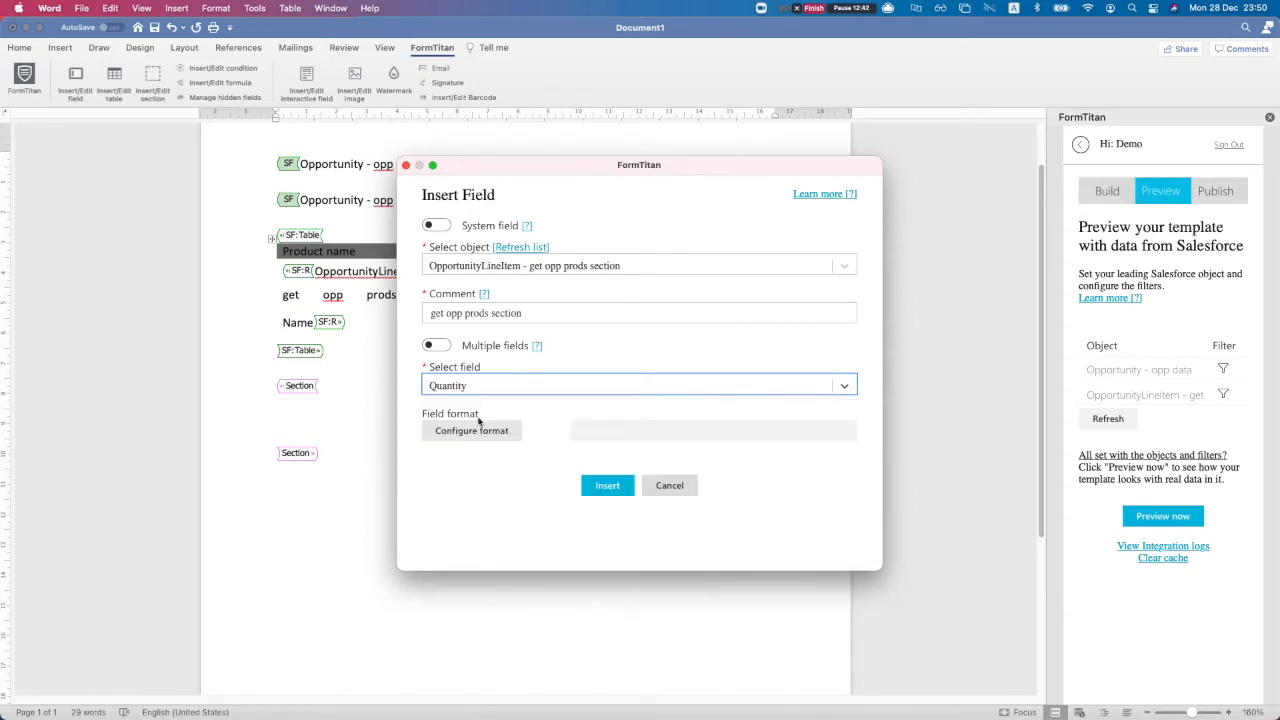
Allow multiple fields and choose Opportunity Product Name as the first field
{"action": "left_click", "coordinate": [440, 345]}
{"action": "left_click", "coordinate": [494, 390]}
{"action": "type", "text": "produ"}
{"action": "key", "text": "Down"}
{"action": "key", "text": "Down"}
{"action": "key", "text": "Up"}
{"action": "key", "text": "Up"}
{"action": "key", "text": "Return"}
Add Quantity and List Price as the second and third fields and insert all three
{"action": "left_click", "coordinate": [489, 433]}
{"action": "type", "text": "qua"}
{"action": "key", "text": "Return"}
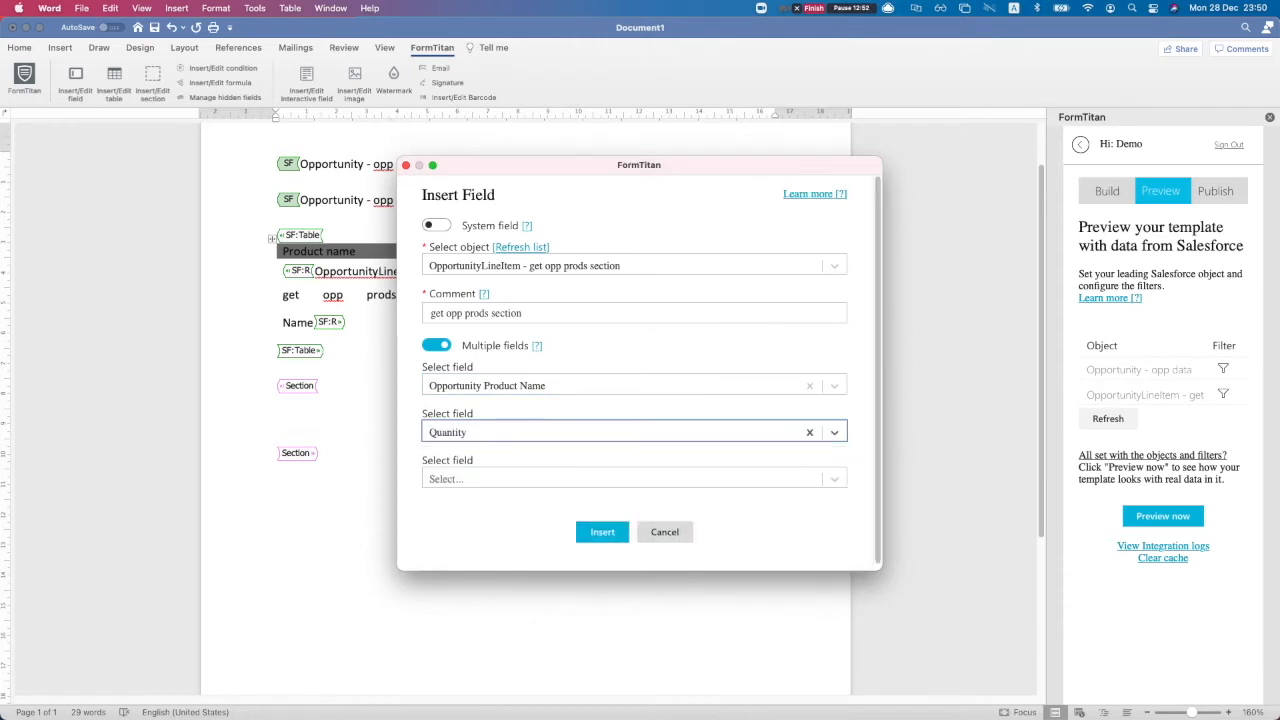
{"action": "left_click", "coordinate": [466, 476]}
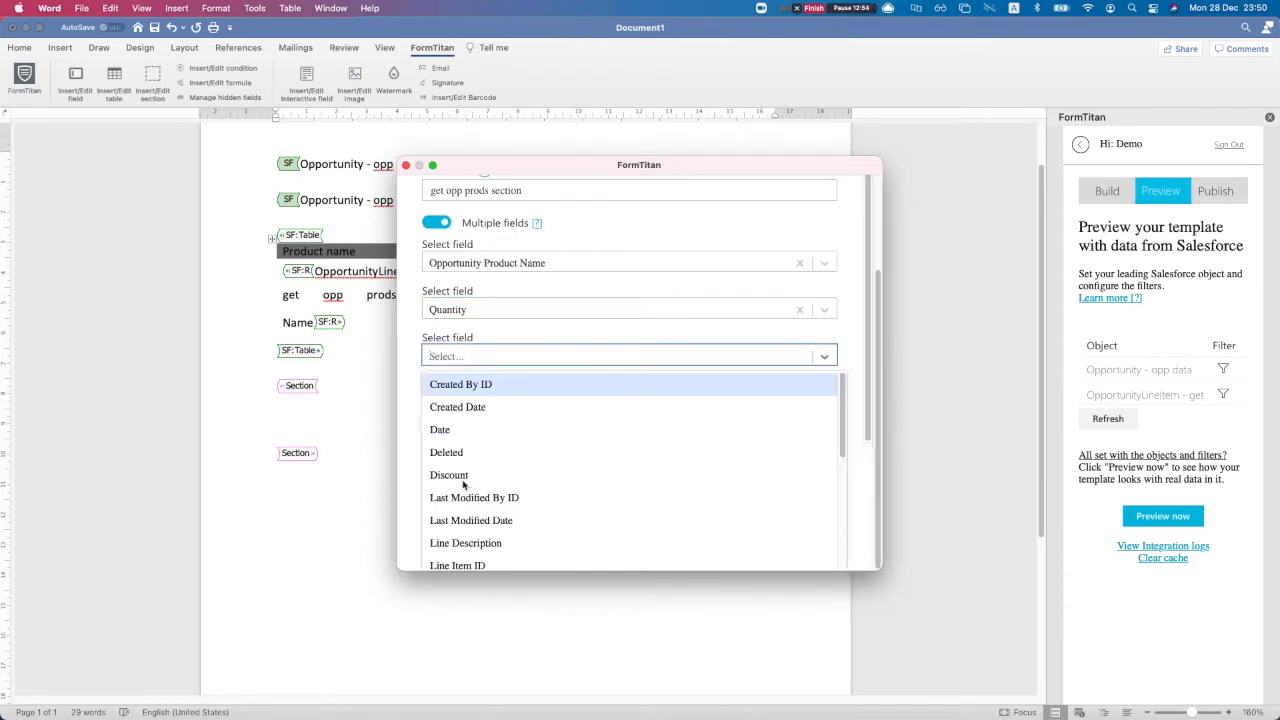
{"action": "type", "text": "list p"}
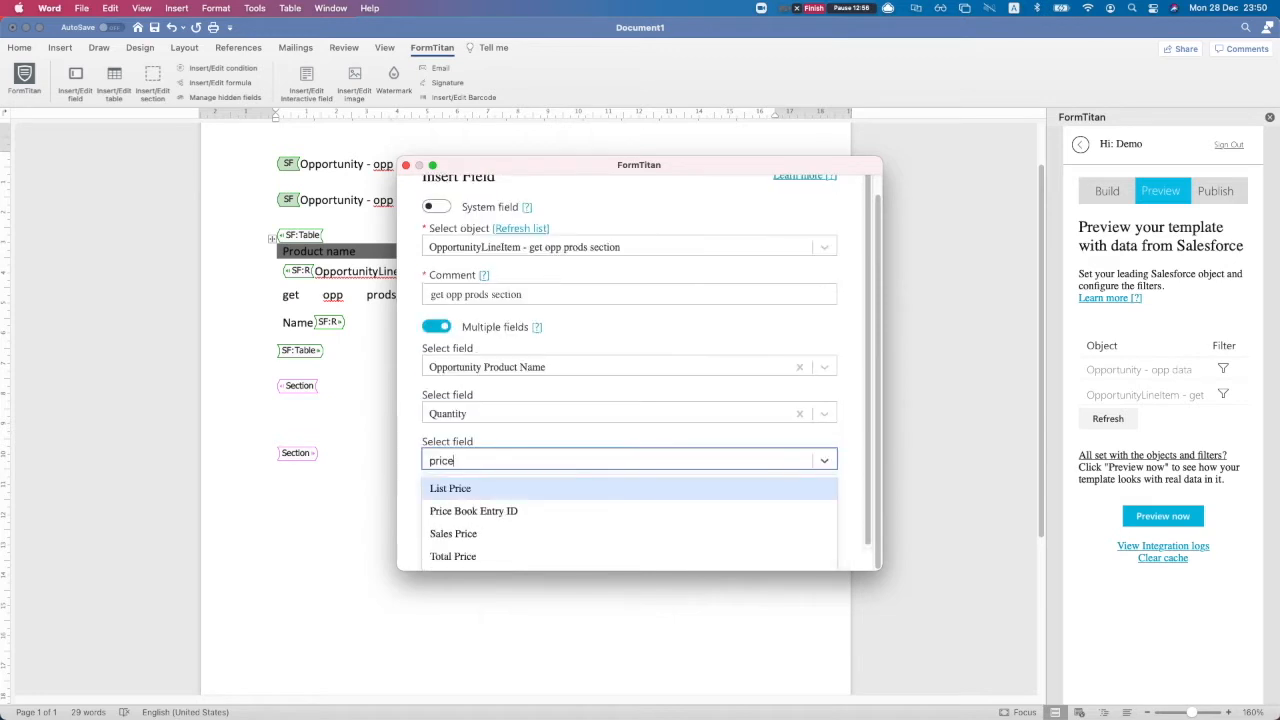
{"action": "key", "text": "Return"}
{"action": "scroll", "coordinate": [742, 505], "scroll_direction": "down", "scroll_amount": 1}
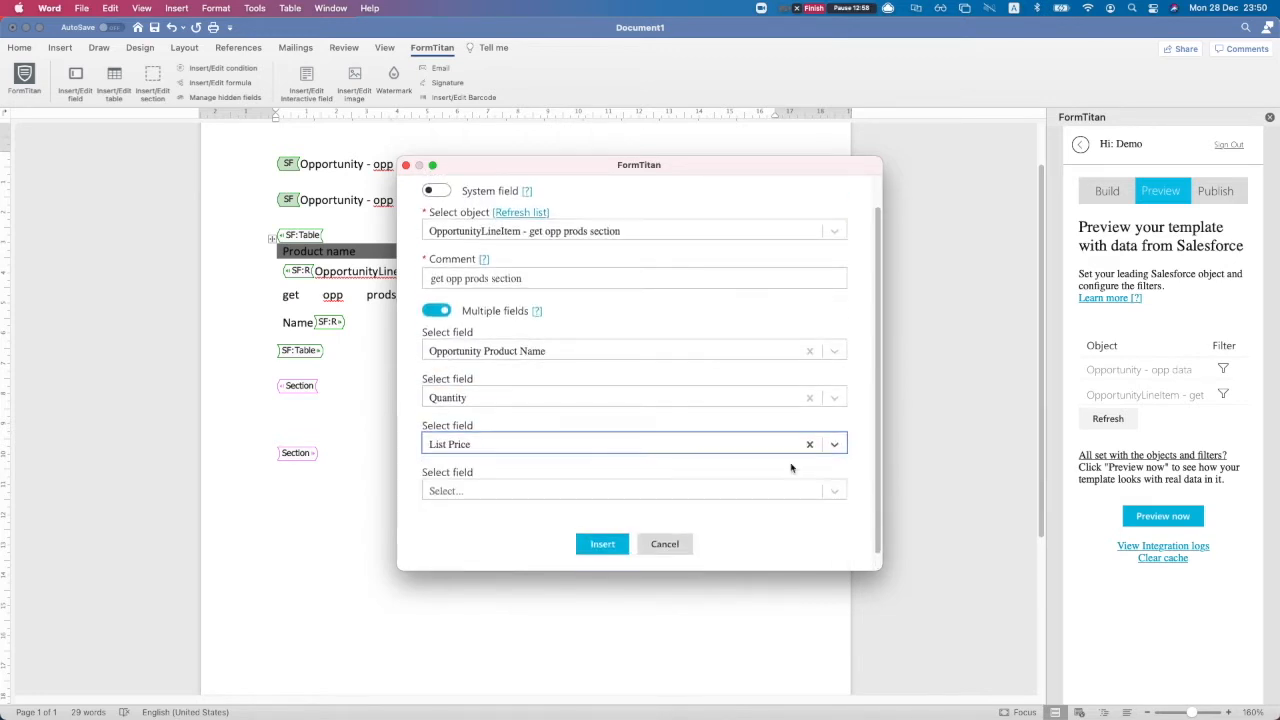
{"action": "left_click", "coordinate": [624, 550]}
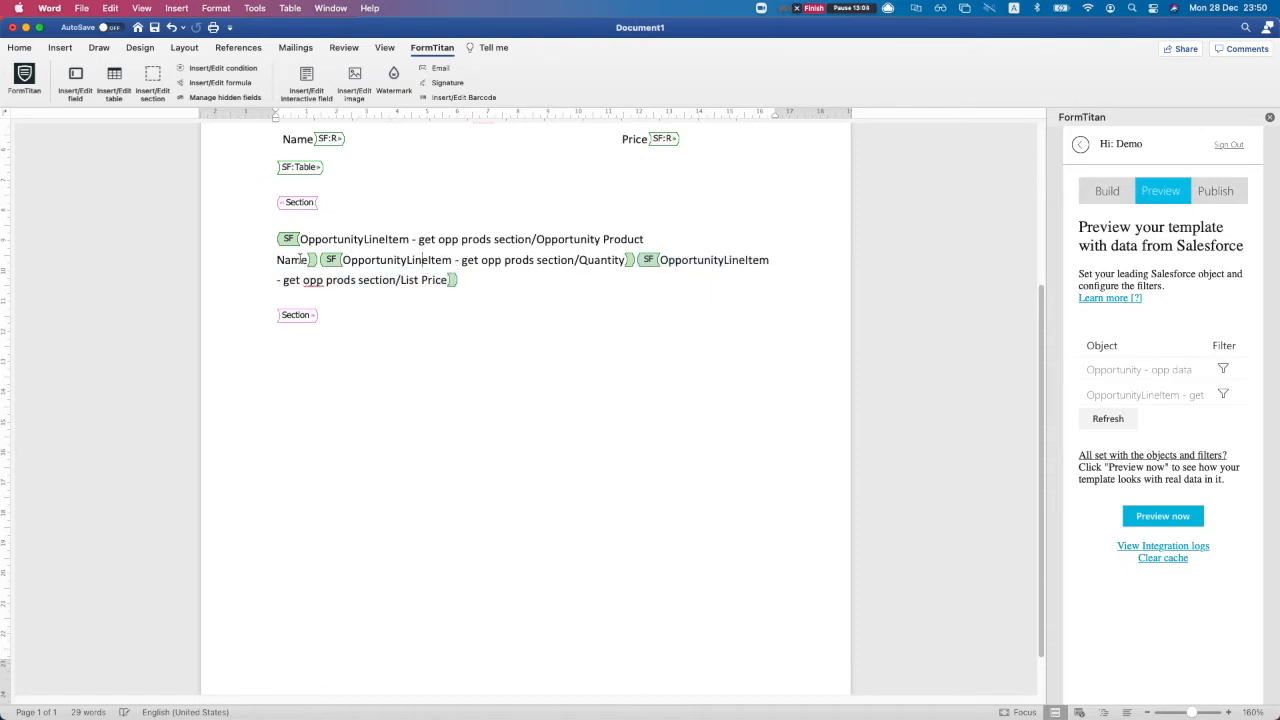
Strip the object prefix from the first label, leaving Opportunity Product Name on its own line
{"action": "left_click_drag", "start_coordinate": [300, 239], "coordinate": [309, 259]}
{"action": "left_click", "coordinate": [360, 238]}
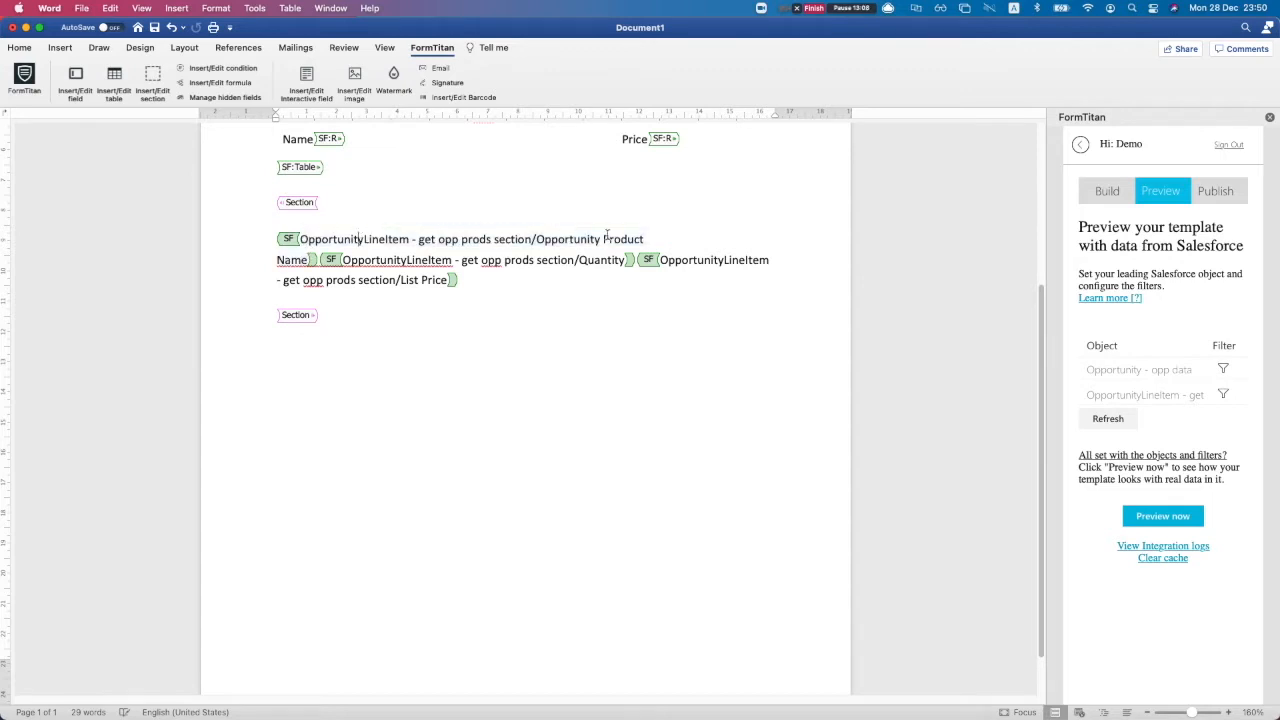
{"action": "mouse_move", "coordinate": [541, 239]}
{"action": "left_mouse_down"}
{"action": "mouse_move", "coordinate": [359, 256]}
{"action": "mouse_move", "coordinate": [319, 238]}
{"action": "mouse_move", "coordinate": [537, 238]}
{"action": "left_mouse_up"}
{"action": "key", "text": "BackSpace"}
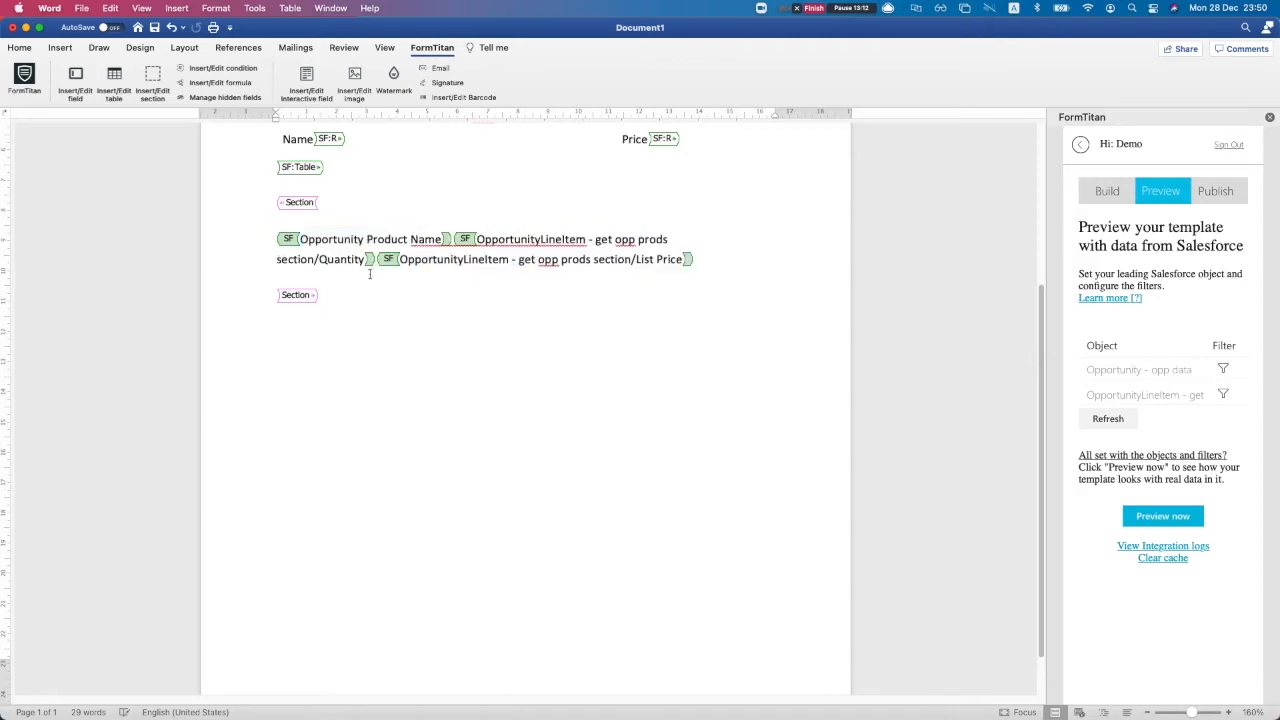
{"action": "left_click", "coordinate": [453, 240]}
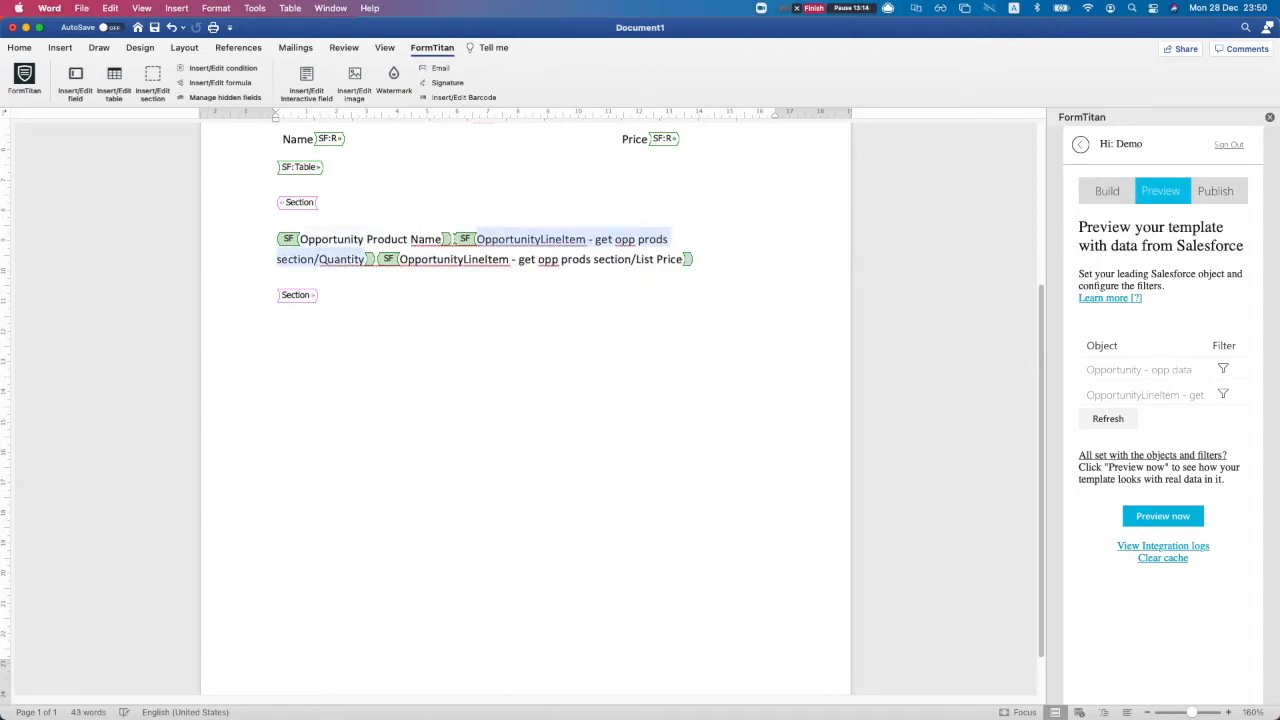
{"action": "key", "text": "Return"}
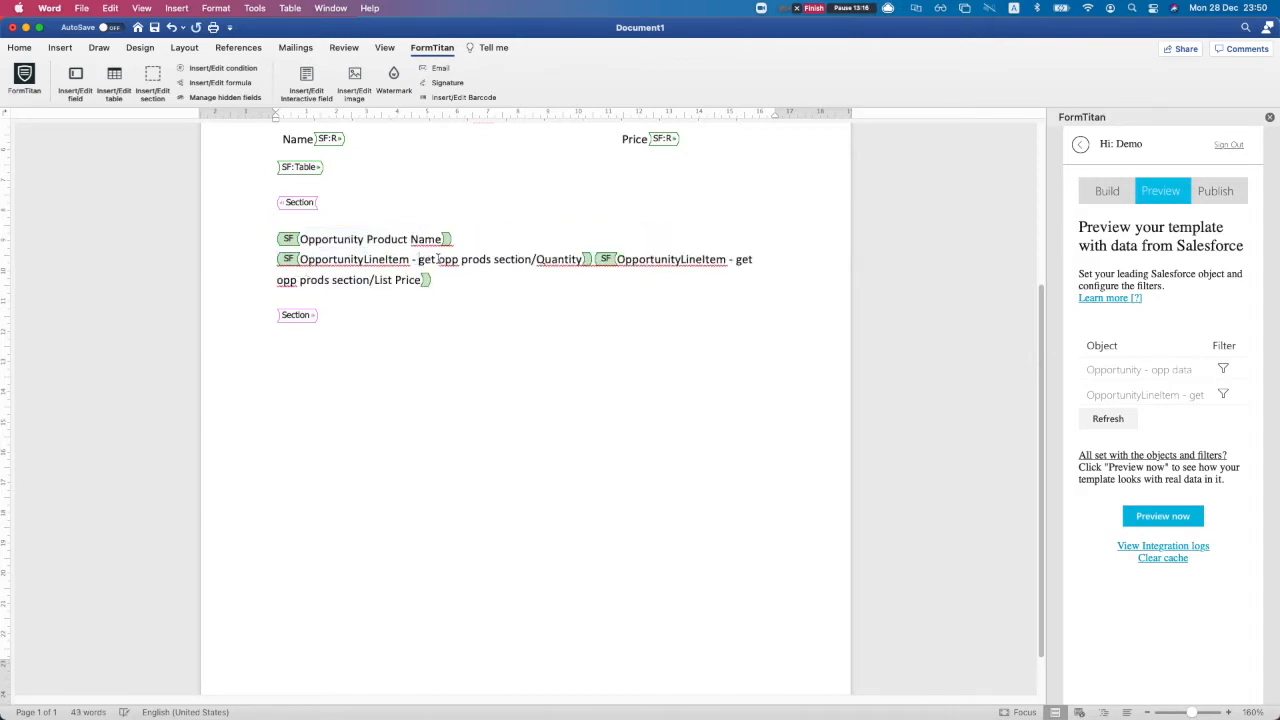
Shorten the second label to Quantity, put List Price on its own line, and refresh the objects list
{"action": "mouse_move", "coordinate": [538, 260]}
{"action": "left_mouse_down"}
{"action": "mouse_move", "coordinate": [300, 262]}
{"action": "mouse_move", "coordinate": [538, 260]}
{"action": "left_mouse_up"}
{"action": "left_click", "coordinate": [308, 261]}
{"action": "key", "text": "BackSpace"}
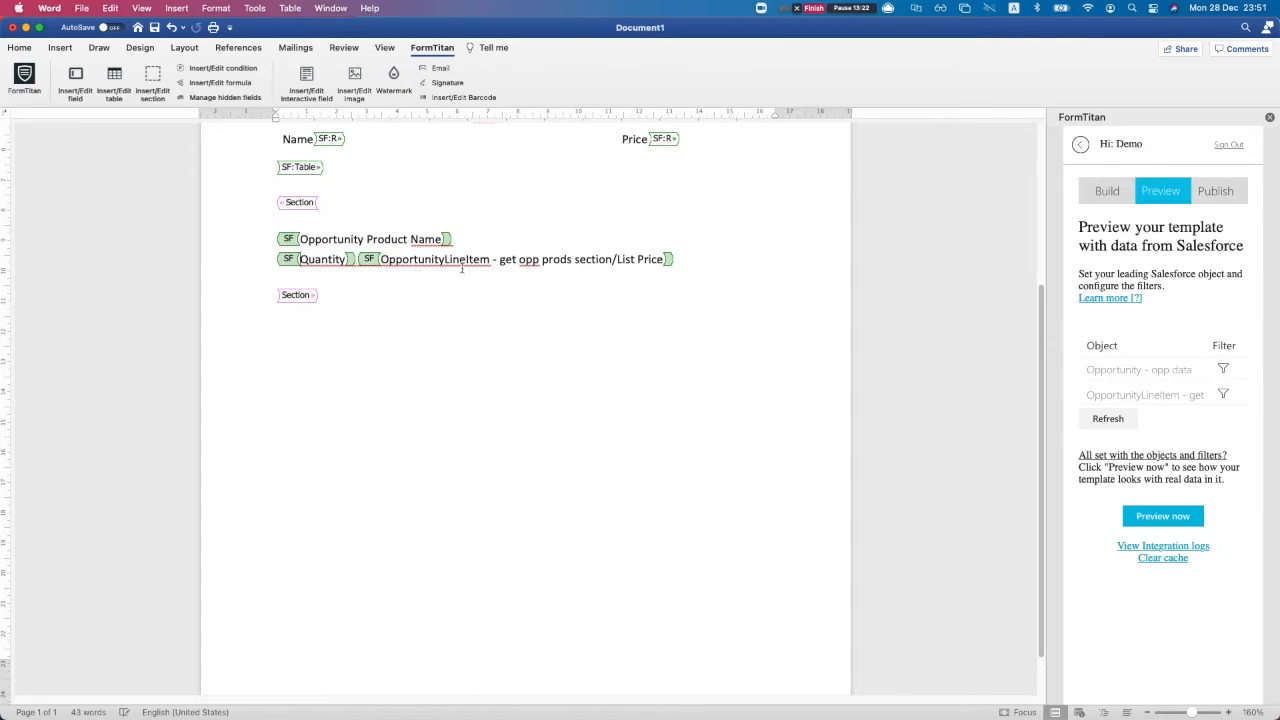
{"action": "left_click", "coordinate": [366, 261]}
{"action": "key", "text": "Return"}
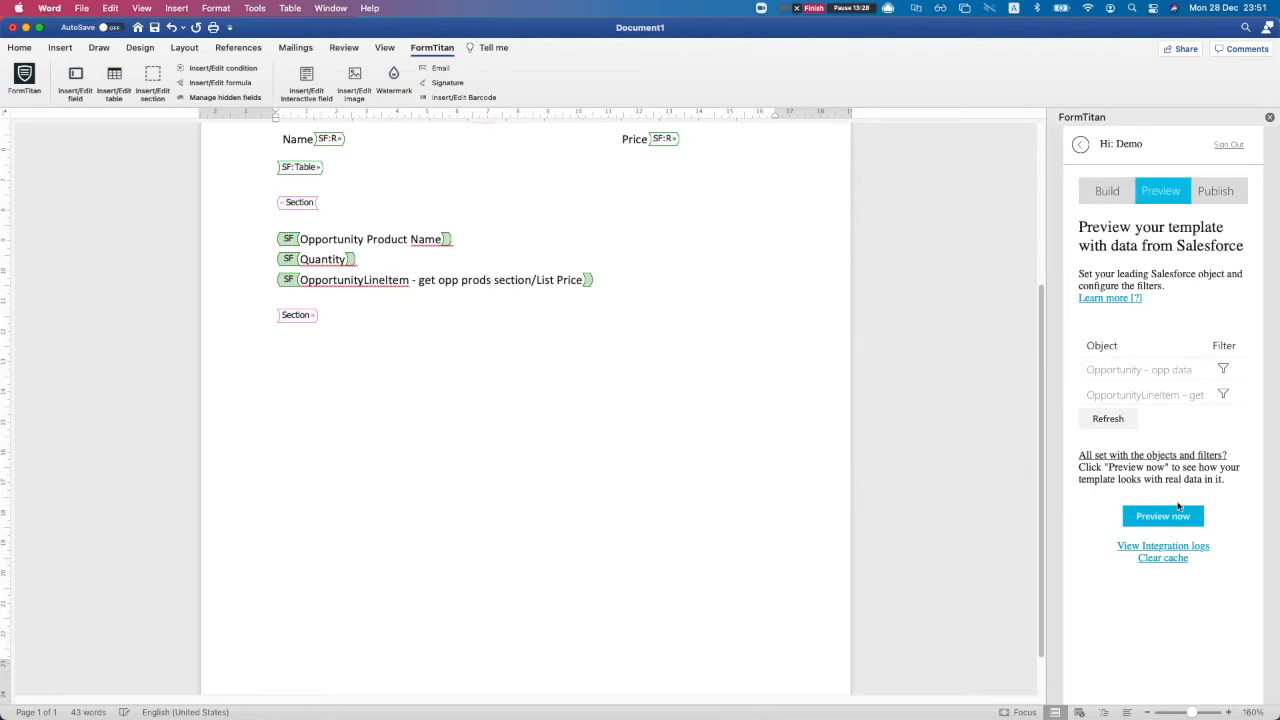
{"action": "left_click", "coordinate": [1108, 419]}
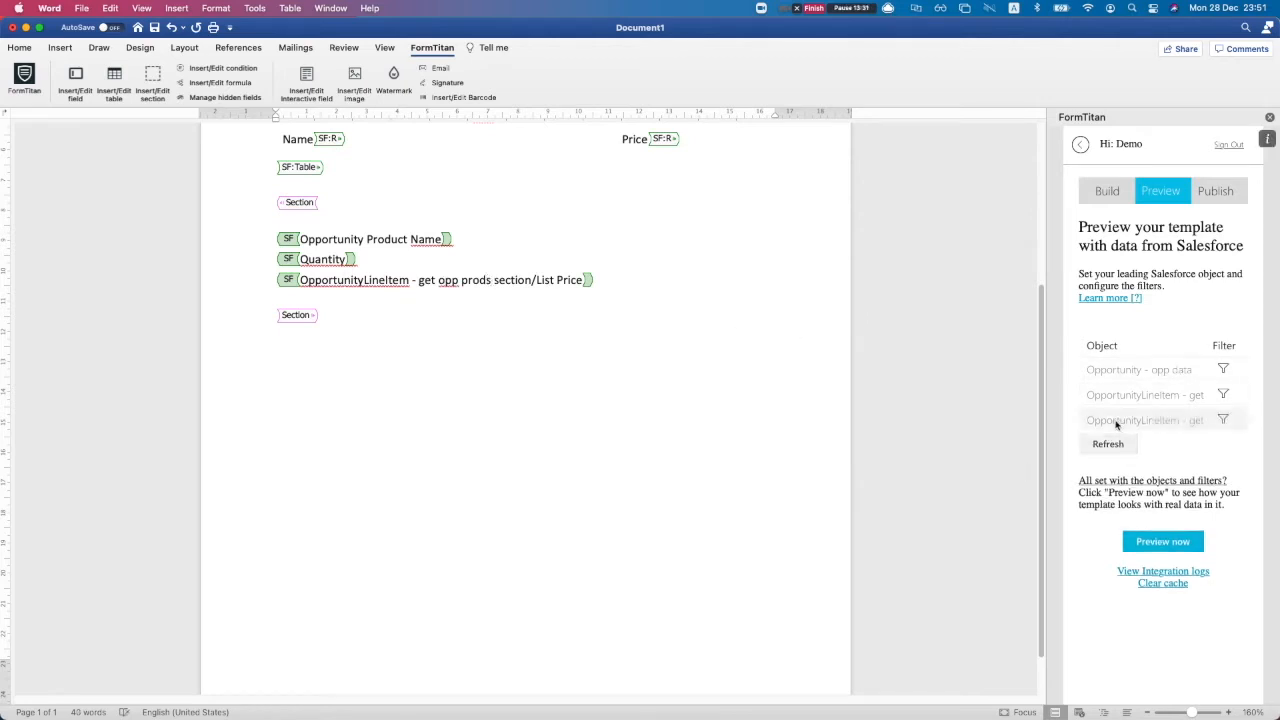
Filter the third product object on Opportunity ID against the opp data Opportunity record
{"action": "left_click", "coordinate": [1225, 421]}
{"action": "left_click", "coordinate": [405, 262]}
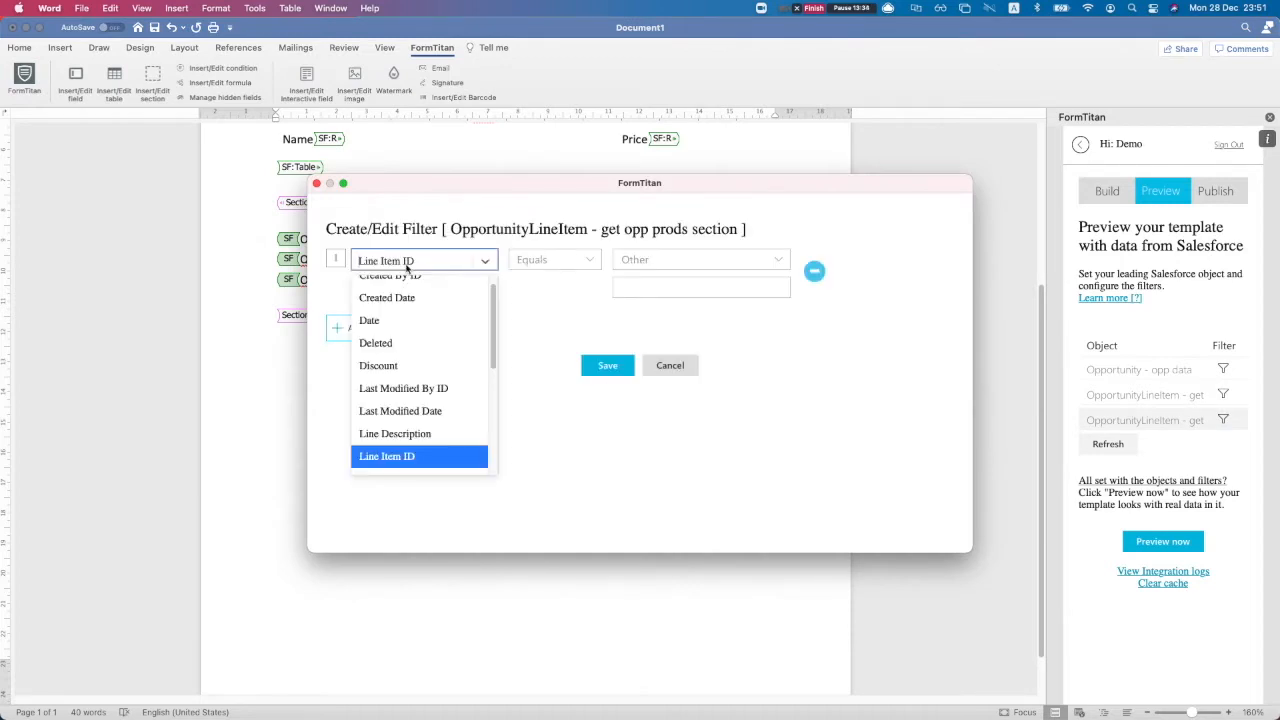
{"action": "type", "text": "oppor"}
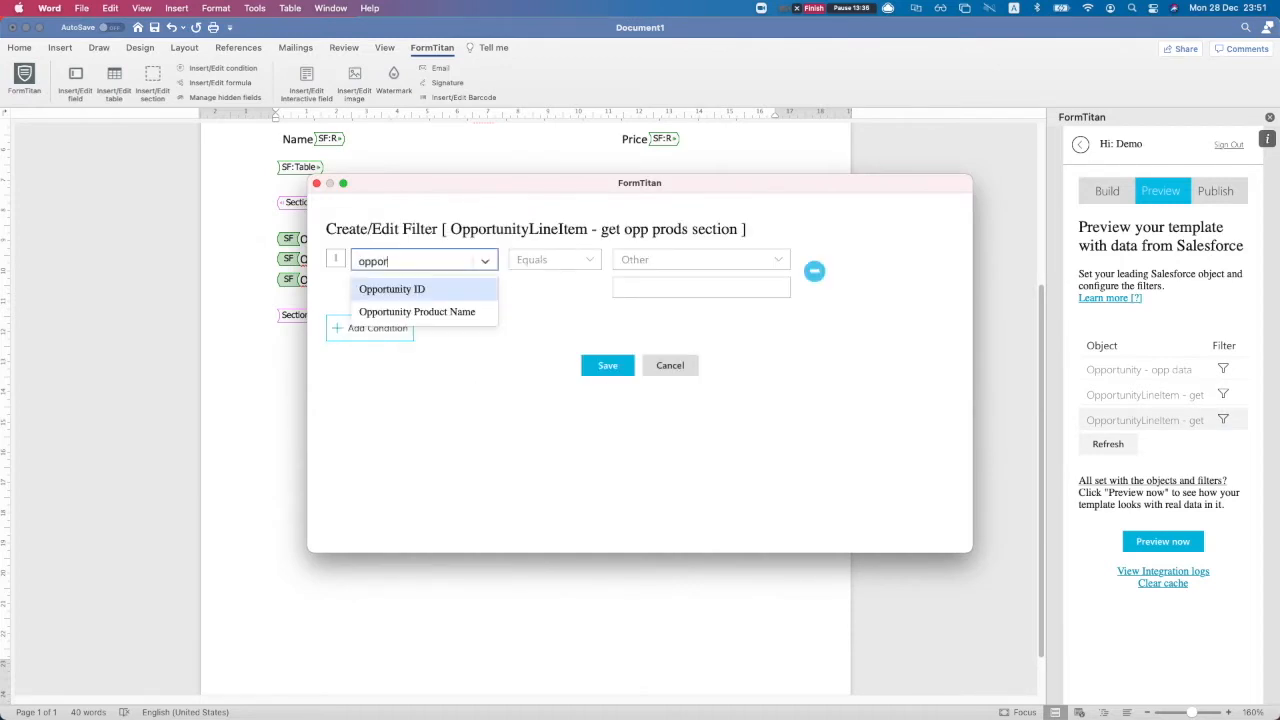
{"action": "key", "text": "Return"}
{"action": "left_click", "coordinate": [690, 260]}
{"action": "left_click", "coordinate": [680, 283]}
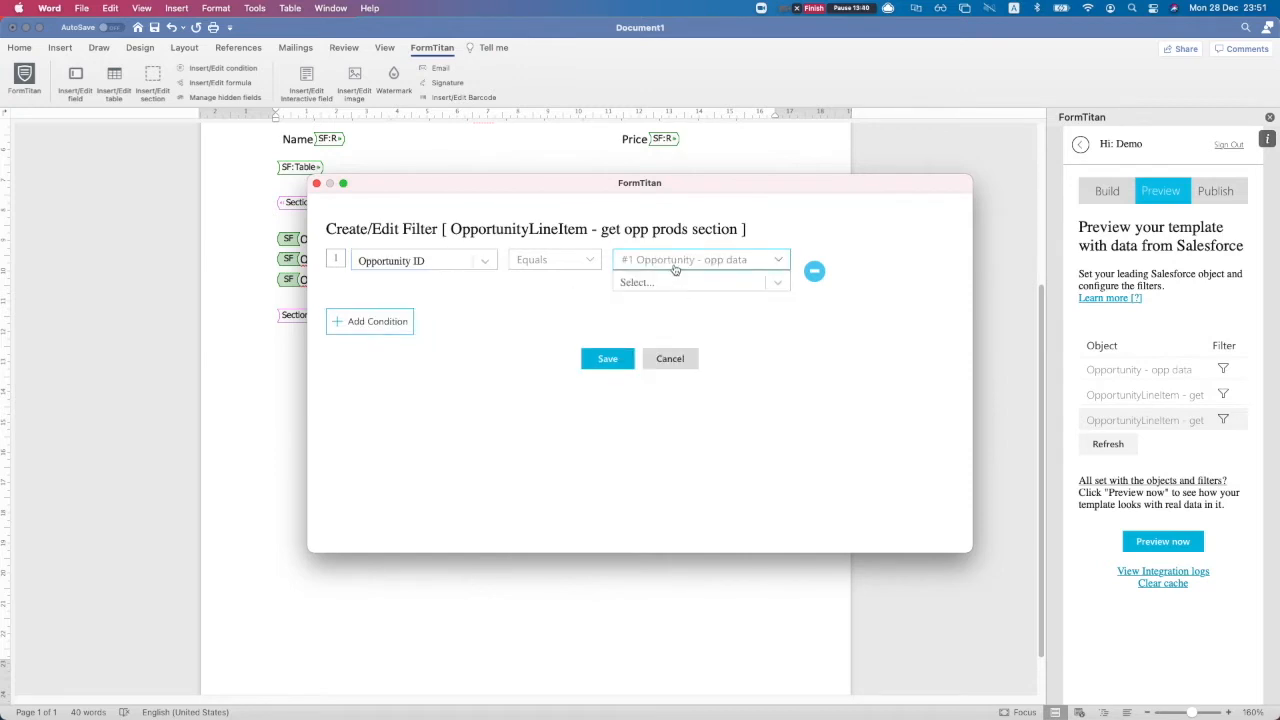
Match it to the record's Opportunity ID, save the conditions, and preview with Salesforce data
{"action": "left_click", "coordinate": [675, 268]}
{"action": "left_click", "coordinate": [676, 279]}
{"action": "left_click", "coordinate": [649, 284]}
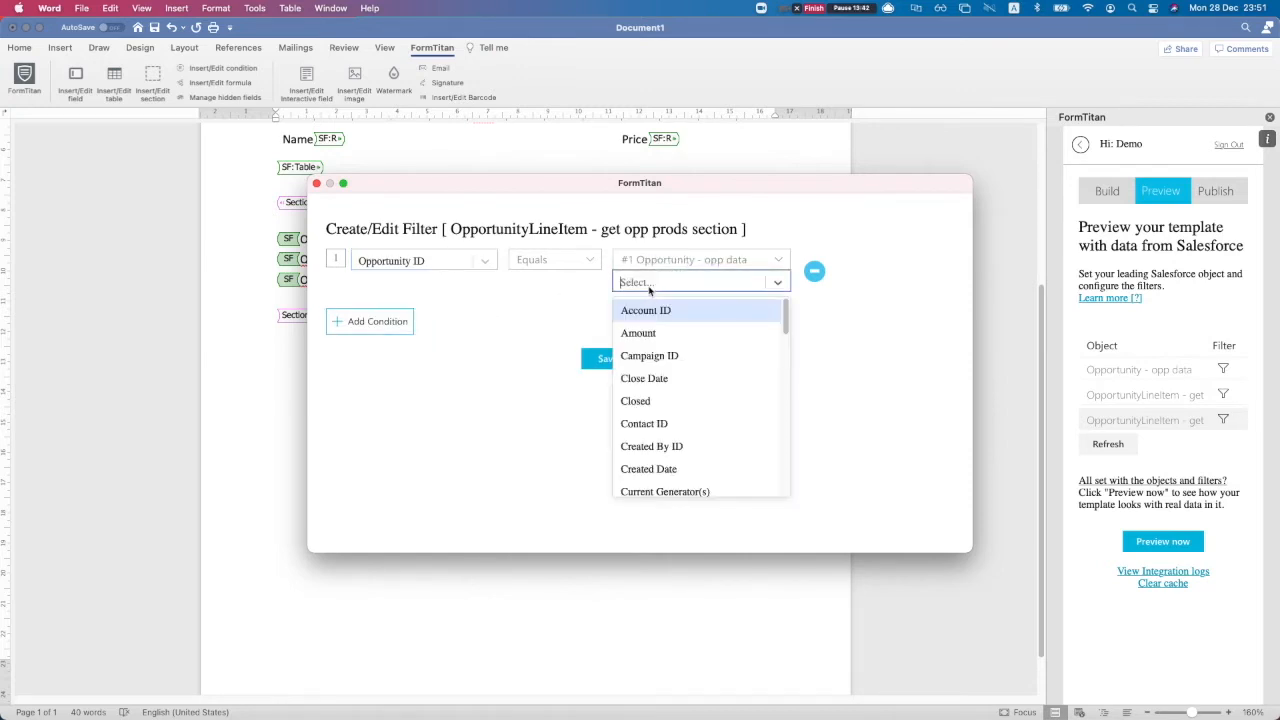
{"action": "type", "text": "oppor"}
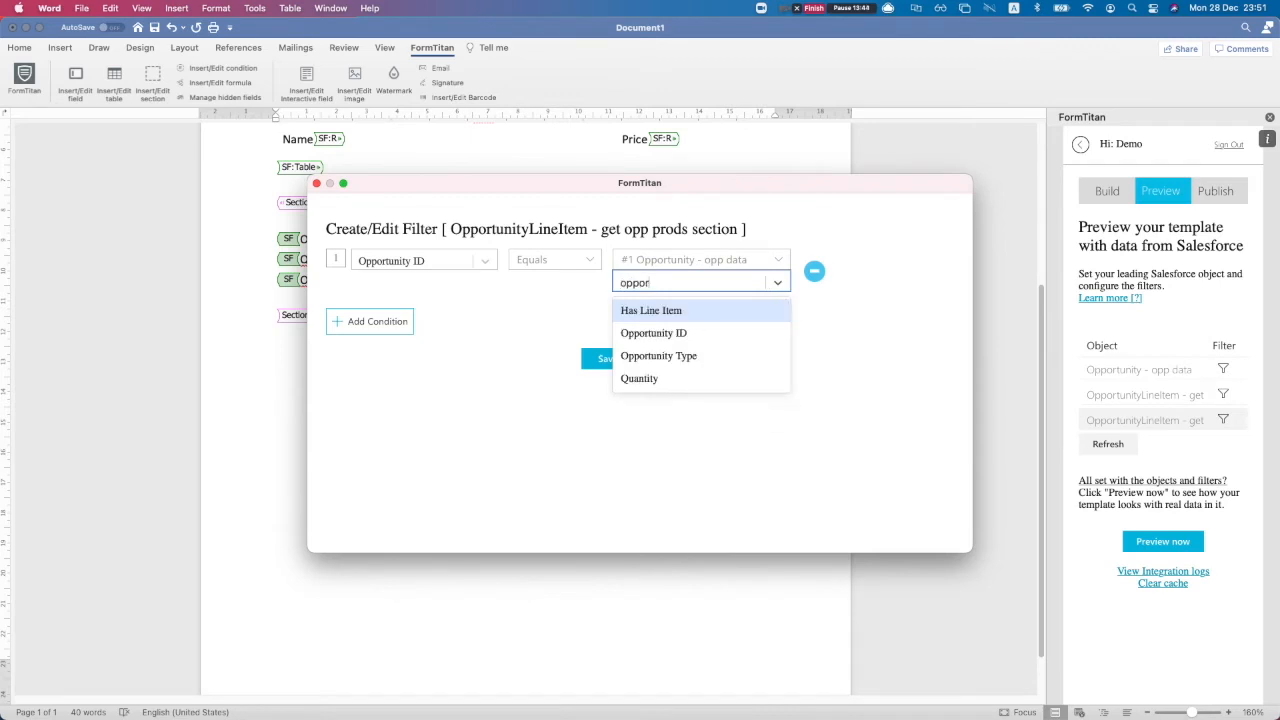
{"action": "key", "text": "Down"}
{"action": "key", "text": "Return"}
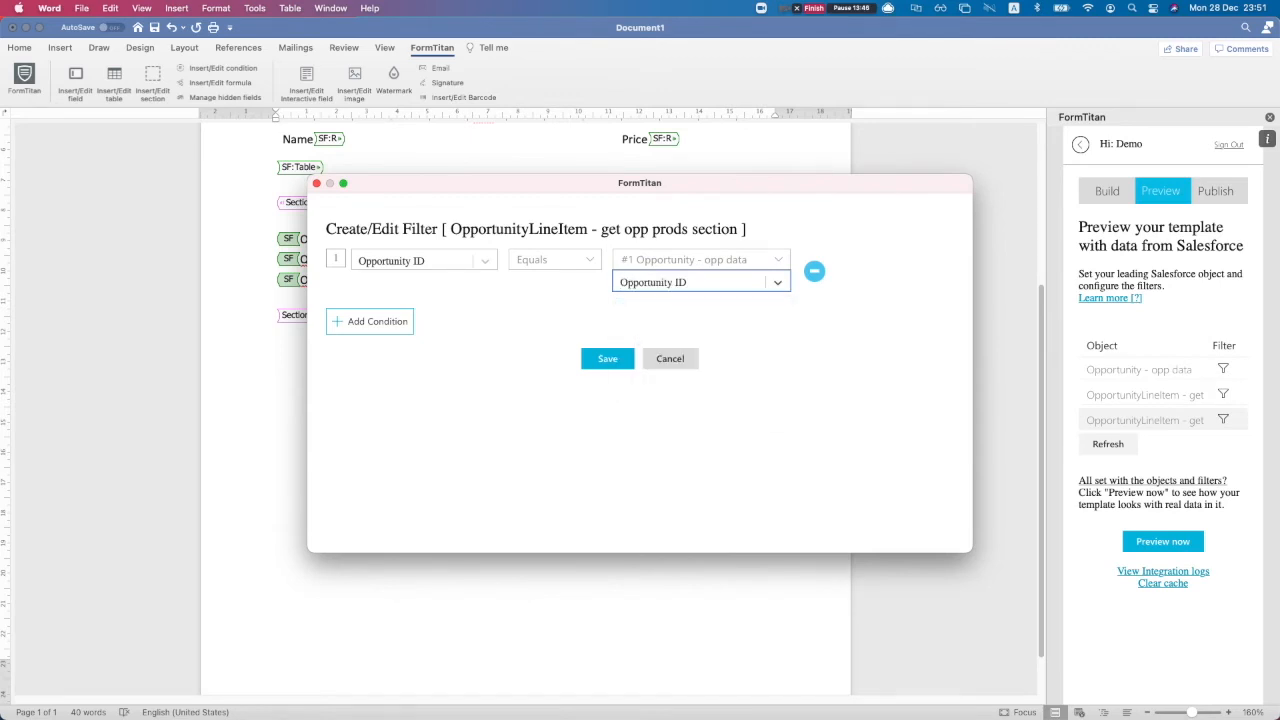
{"action": "left_click", "coordinate": [600, 362]}
{"action": "left_click", "coordinate": [607, 444]}
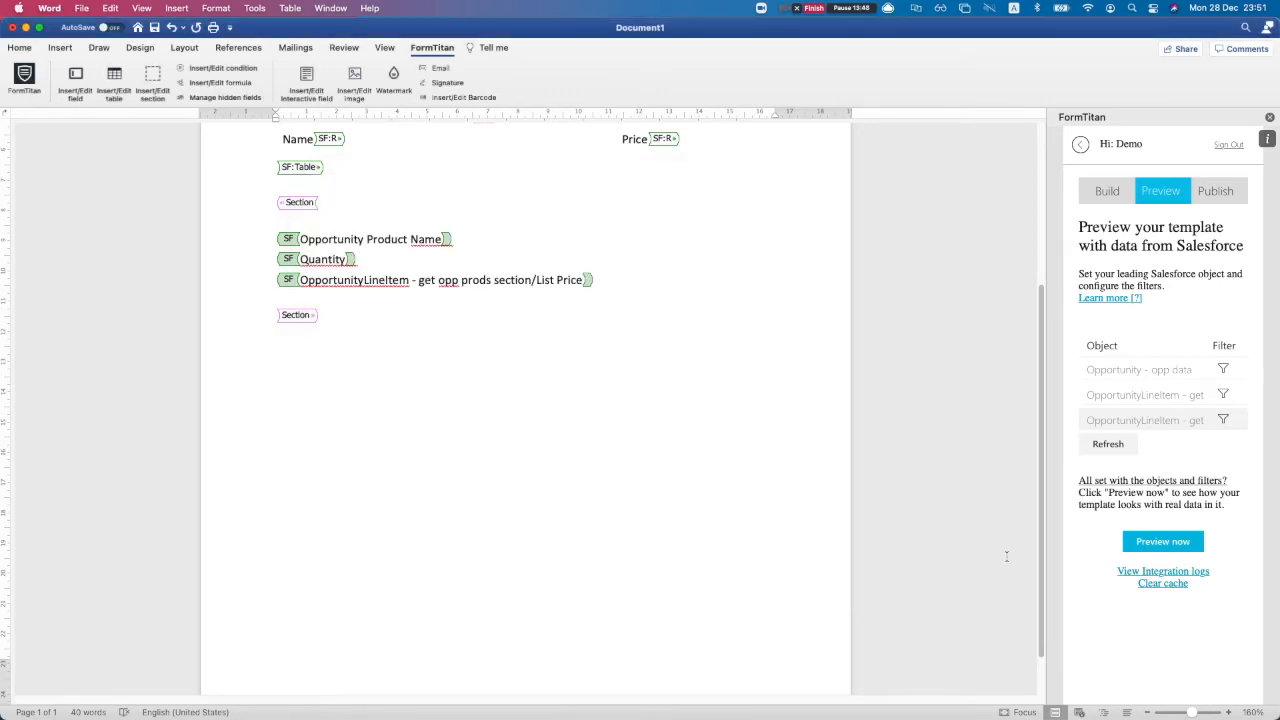
{"action": "left_click", "coordinate": [1163, 541]}
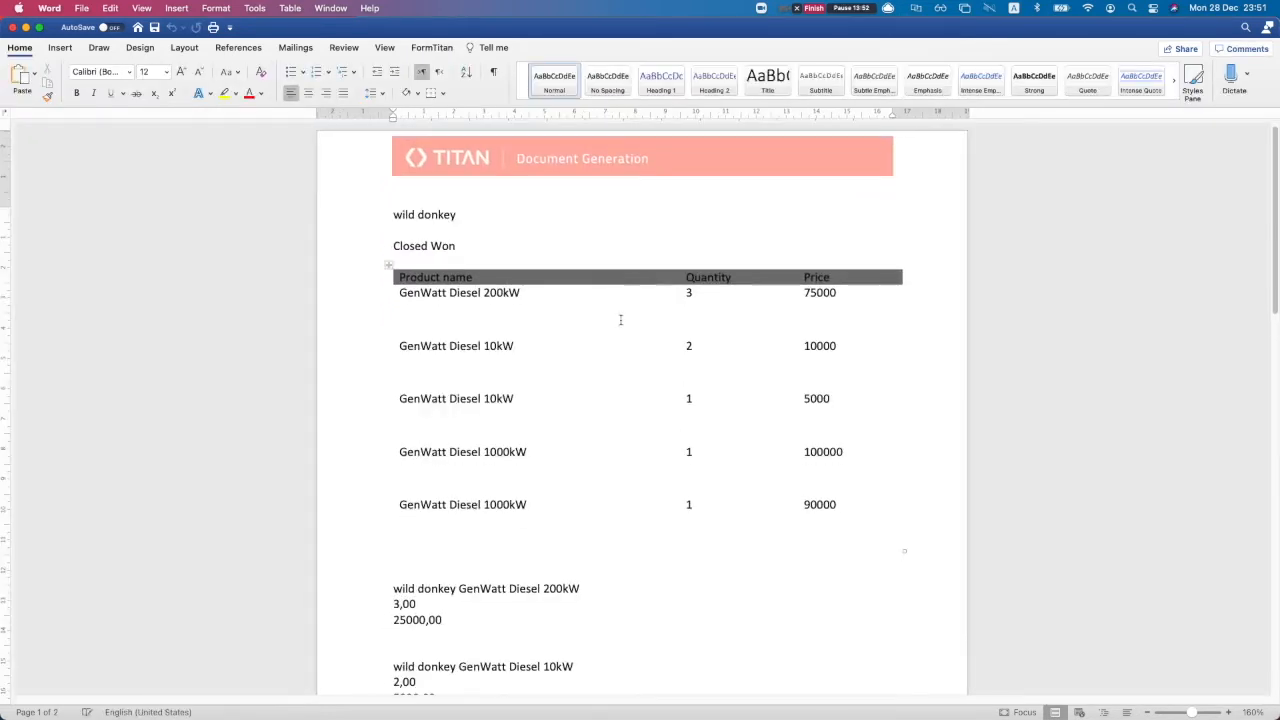
{"action": "scroll", "coordinate": [606, 360], "scroll_direction": "down", "scroll_amount": 6}
{"action": "scroll", "coordinate": [477, 365], "scroll_direction": "up", "scroll_amount": 3}
{"action": "left_click_drag", "start_coordinate": [366, 380], "coordinate": [500, 648]}
{"action": "left_click", "coordinate": [500, 648]}
{"action": "scroll", "coordinate": [510, 600], "scroll_direction": "down", "scroll_amount": 5}
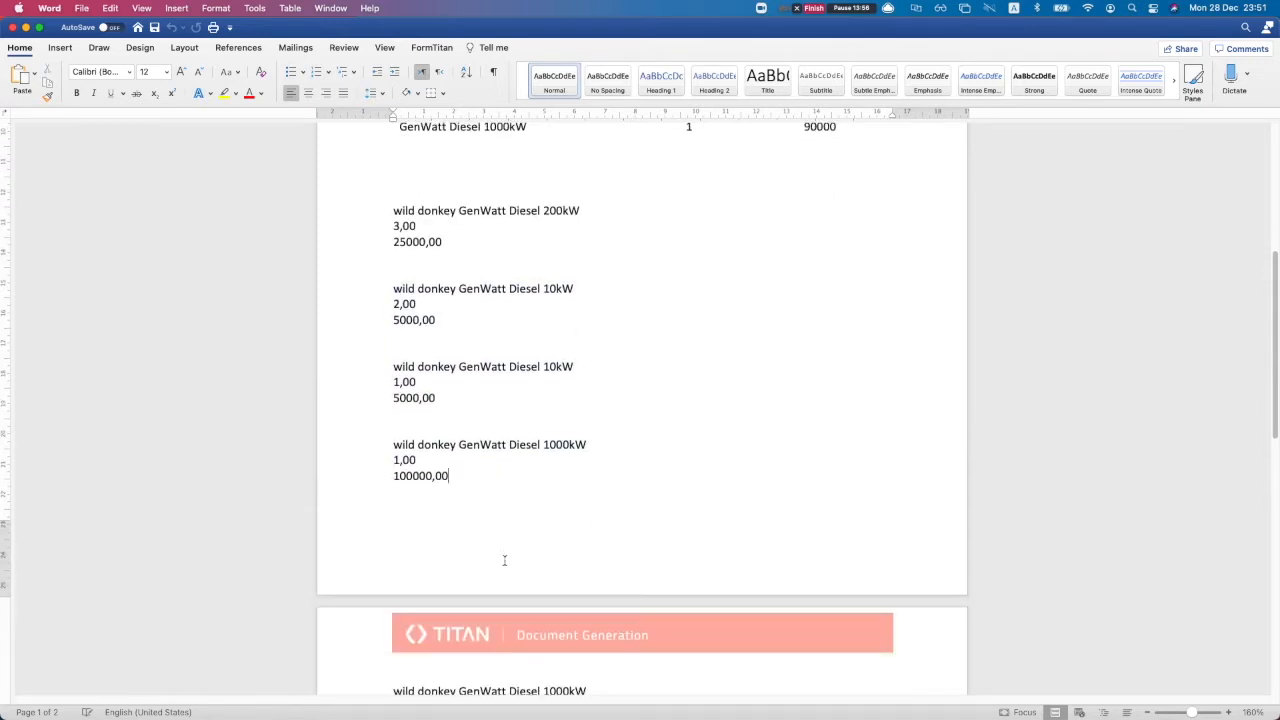
{"action": "scroll", "coordinate": [490, 575], "scroll_direction": "up", "scroll_amount": 8}
{"action": "scroll", "coordinate": [490, 575], "scroll_direction": "down", "scroll_amount": 3}
{"action": "scroll", "coordinate": [410, 472], "scroll_direction": "up", "scroll_amount": 3}
{"action": "scroll", "coordinate": [485, 587], "scroll_direction": "down", "scroll_amount": 1}
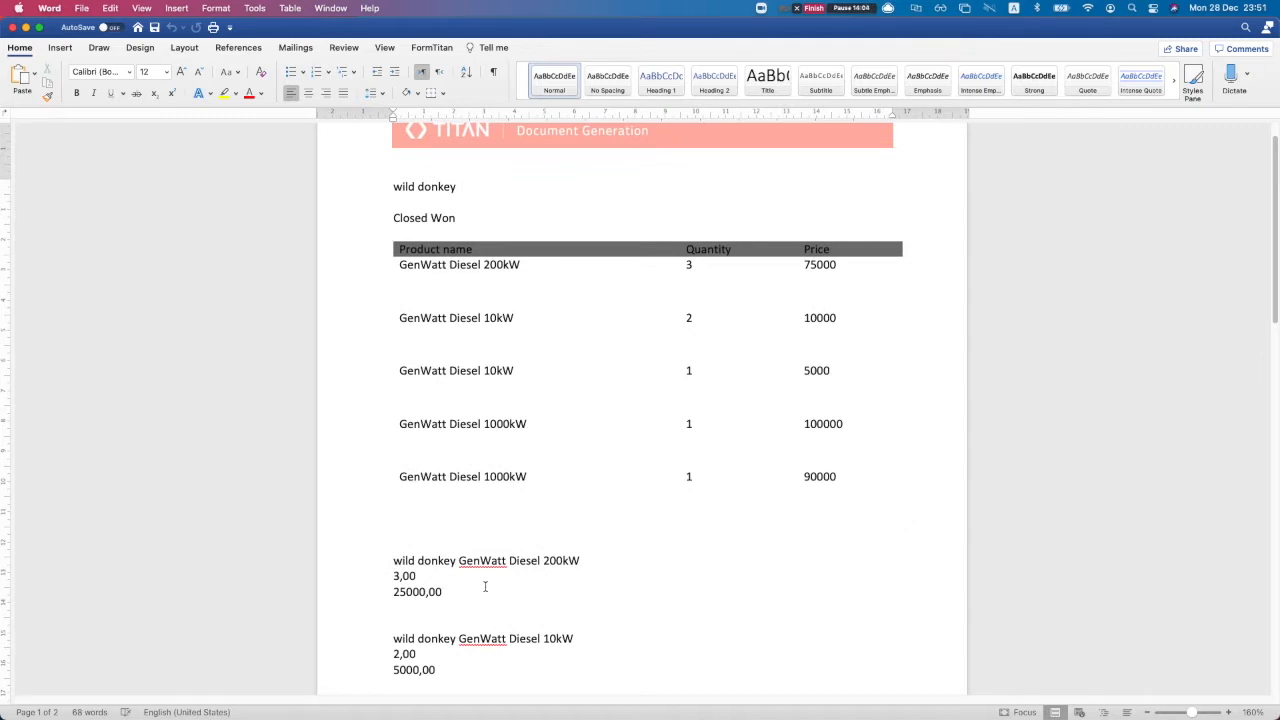
{"action": "scroll", "coordinate": [460, 572], "scroll_direction": "down", "scroll_amount": 3}
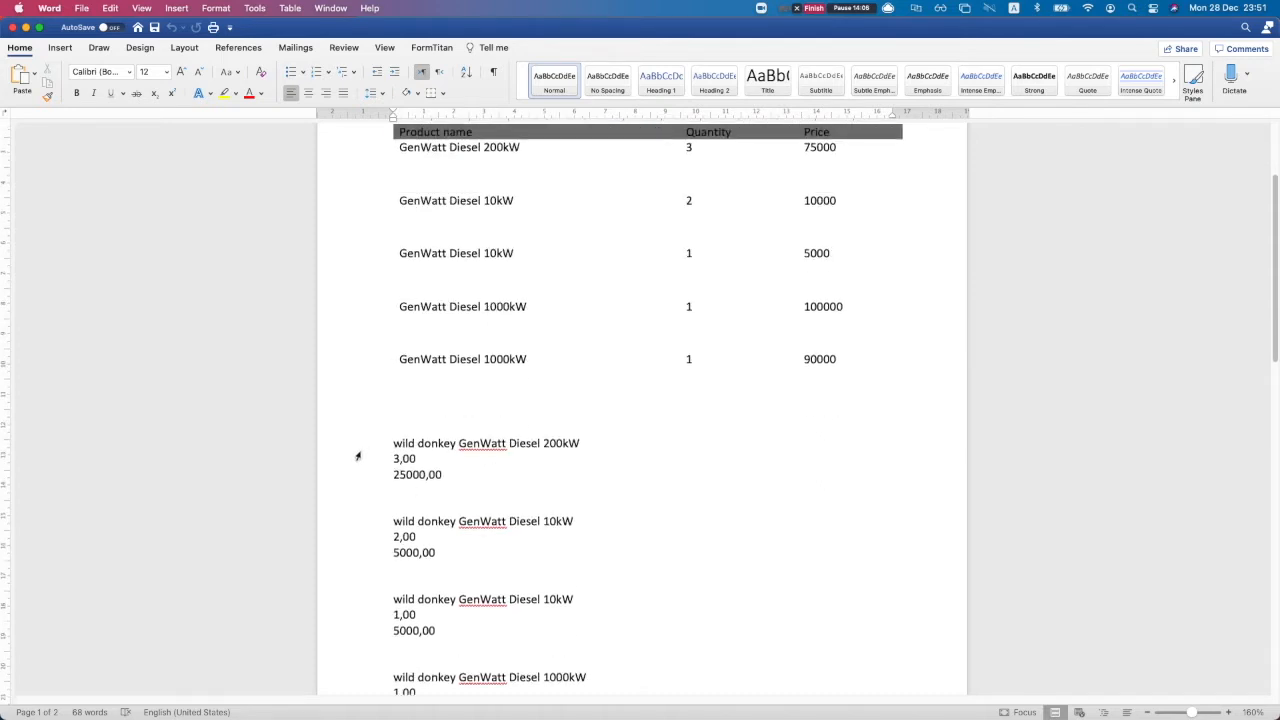
{"action": "left_click_drag", "start_coordinate": [392, 437], "coordinate": [507, 482]}
{"action": "left_click", "coordinate": [503, 490]}
{"action": "scroll", "coordinate": [529, 543], "scroll_direction": "down", "scroll_amount": 1}
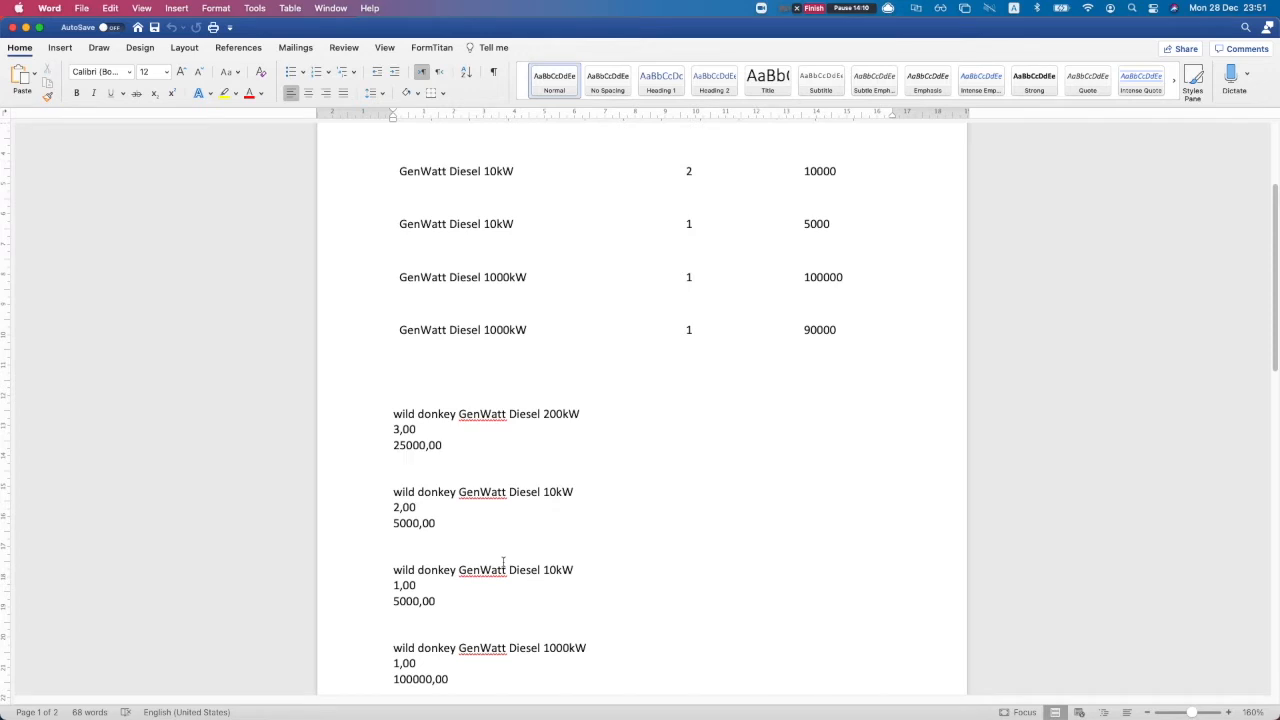
{"action": "scroll", "coordinate": [503, 562], "scroll_direction": "down", "scroll_amount": 10}
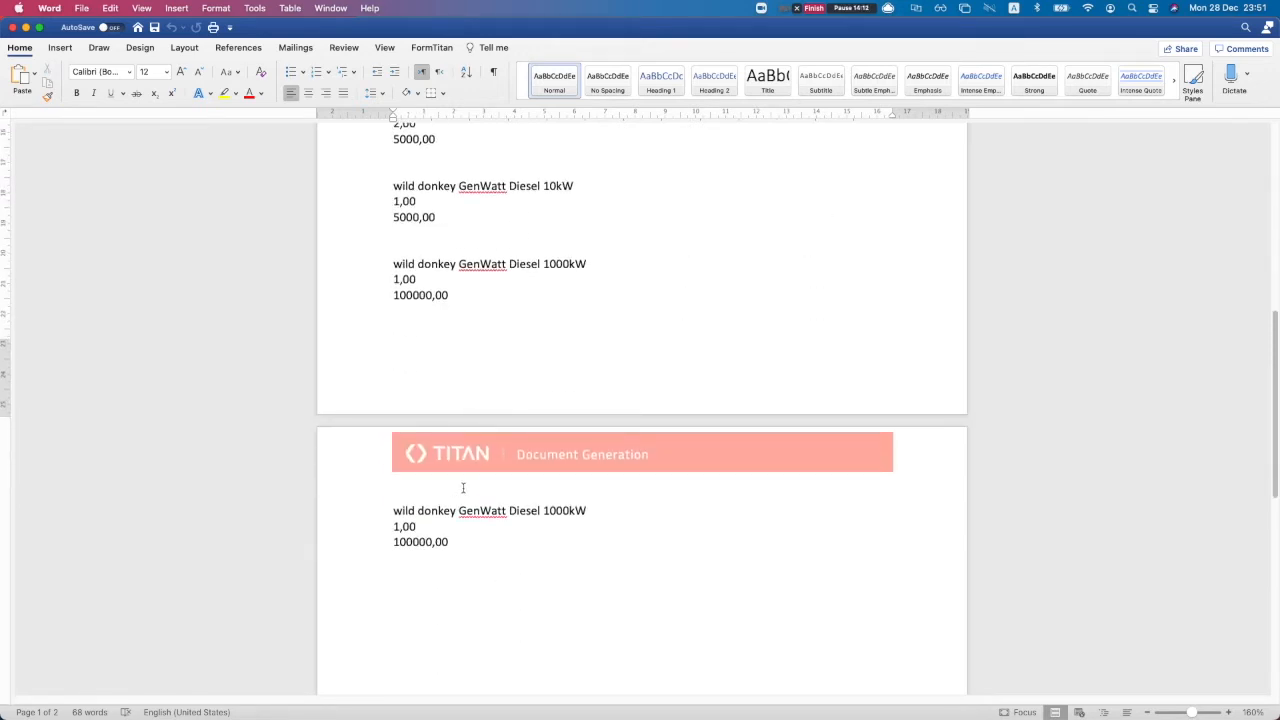
{"action": "scroll", "coordinate": [460, 410], "scroll_direction": "up", "scroll_amount": 5}
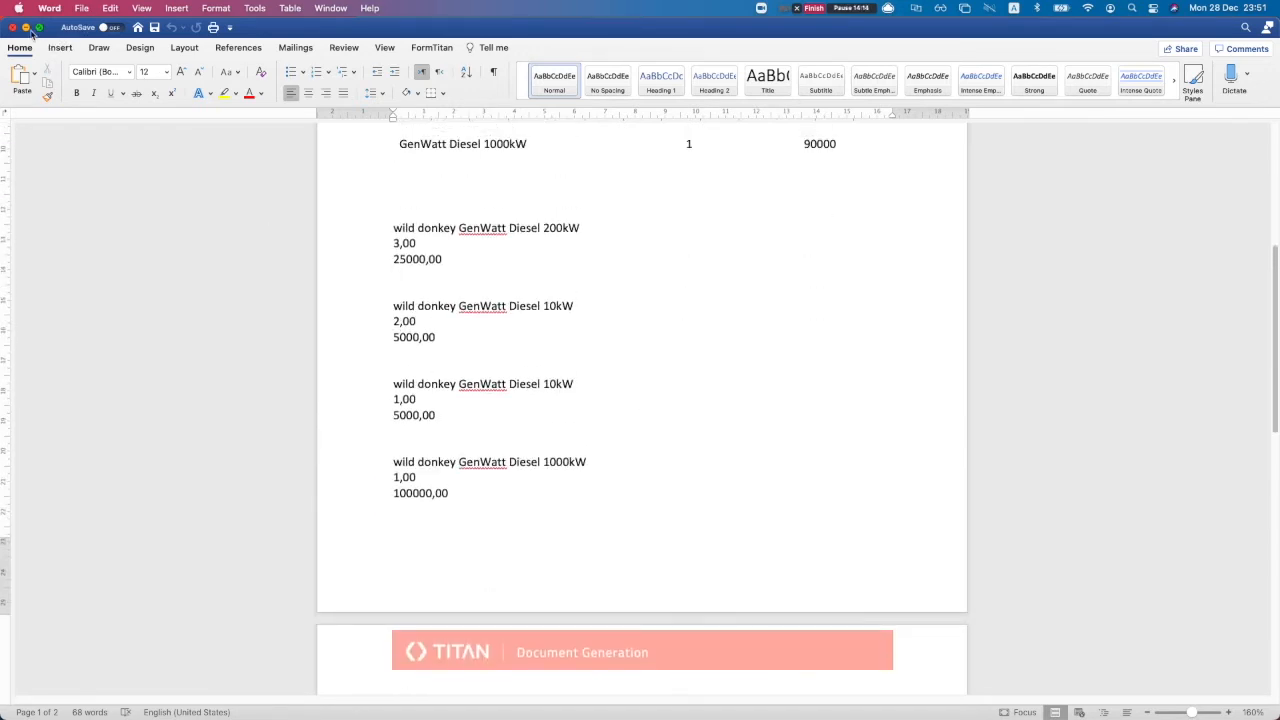
{"action": "left_click", "coordinate": [12, 27]}
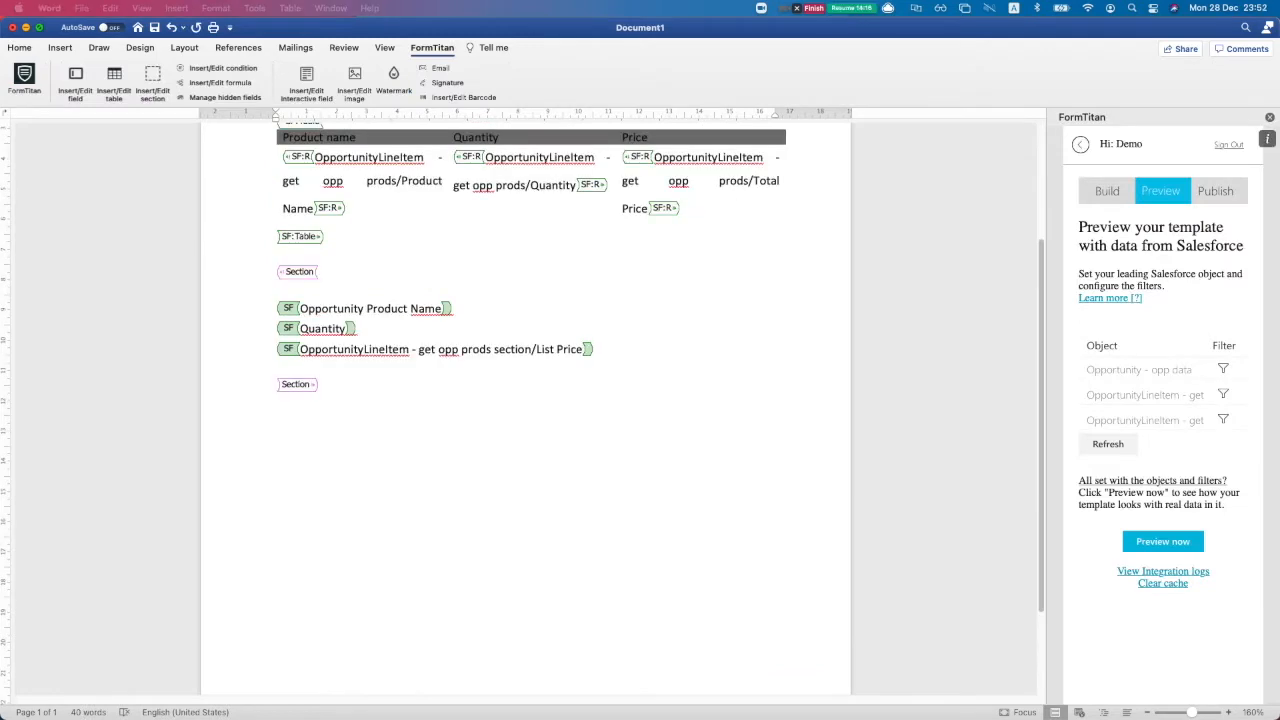
Delete the Section with its three field lines and tags, refresh the objects list, and go to publishing
{"action": "left_click", "coordinate": [444, 412]}
{"action": "left_click_drag", "start_coordinate": [325, 384], "coordinate": [260, 345]}
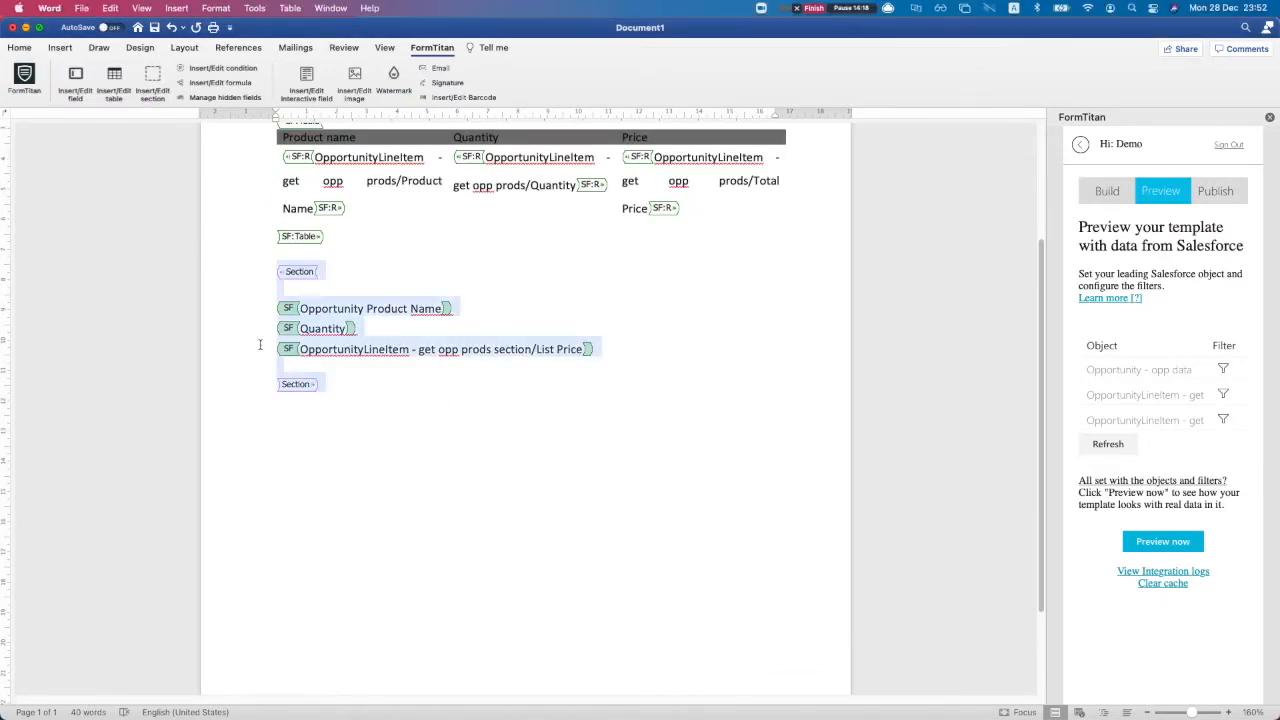
{"action": "key", "text": "BackSpace"}
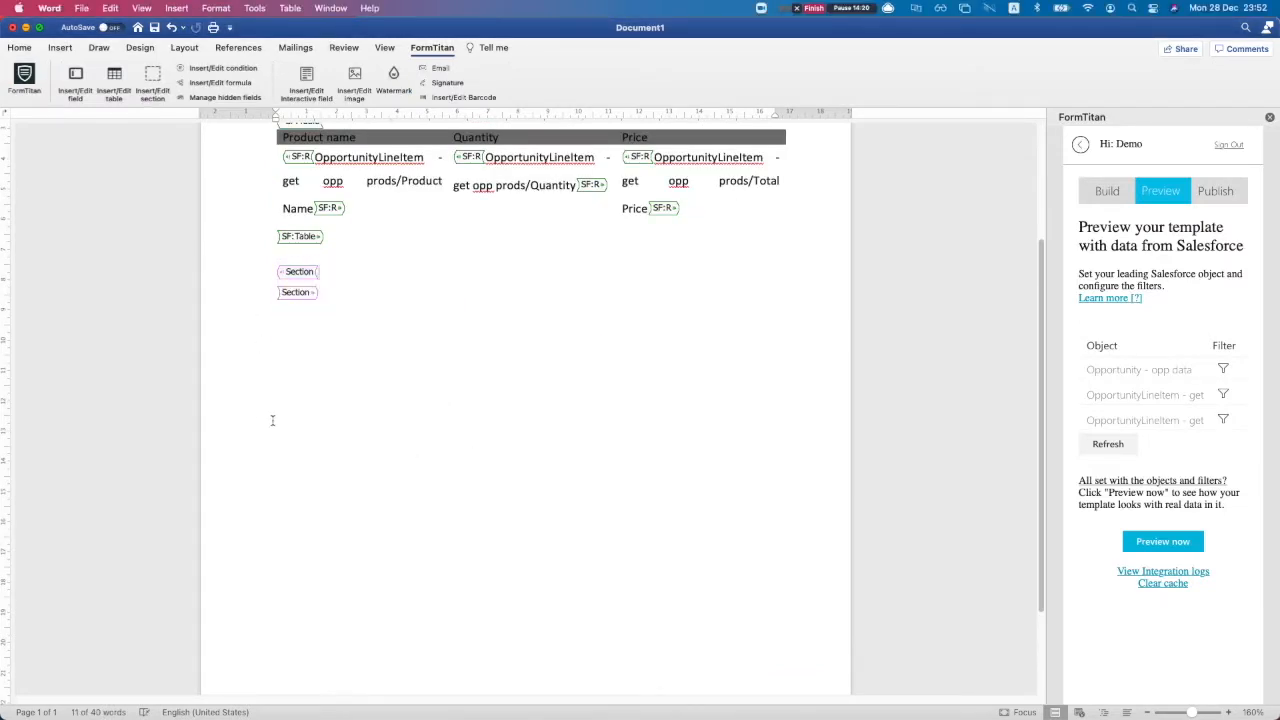
{"action": "left_click_drag", "start_coordinate": [327, 294], "coordinate": [275, 274]}
{"action": "key", "text": "BackSpace"}
{"action": "key", "text": "BackSpace"}
{"action": "key", "text": "BackSpace"}
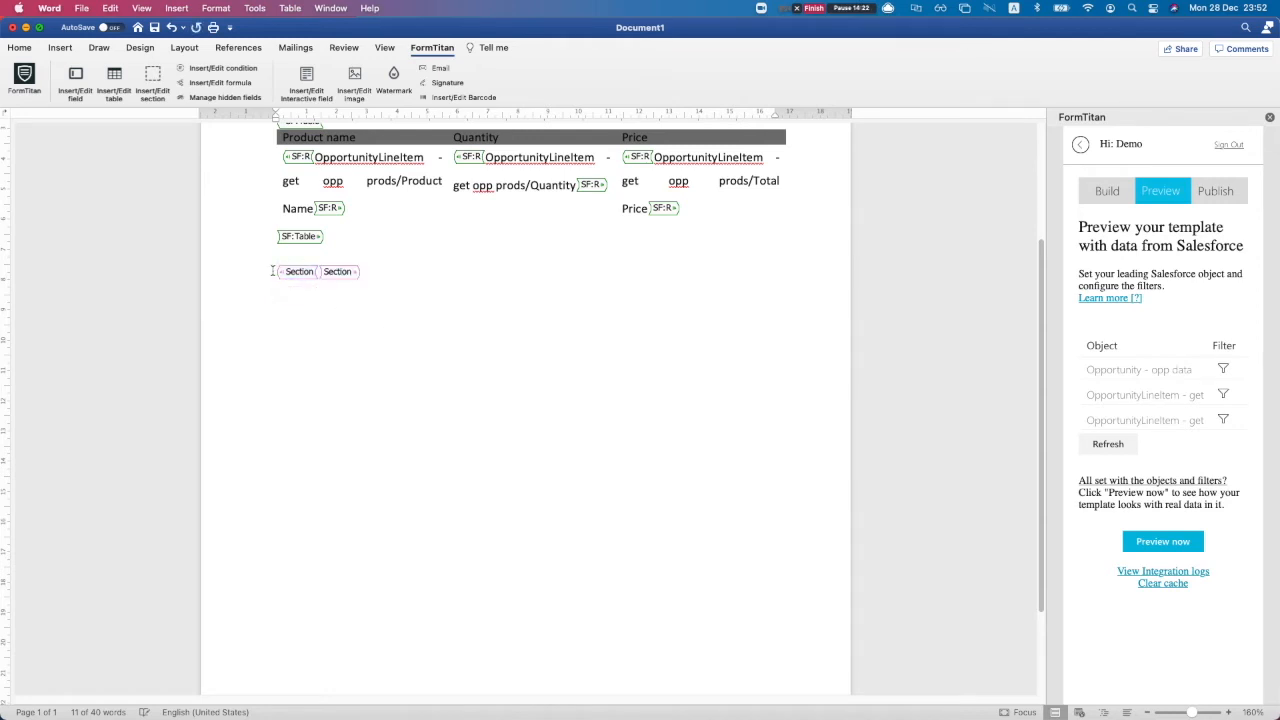
{"action": "scroll", "coordinate": [361, 346], "scroll_direction": "up", "scroll_amount": 1}
{"action": "scroll", "coordinate": [361, 346], "scroll_direction": "up", "scroll_amount": 1}
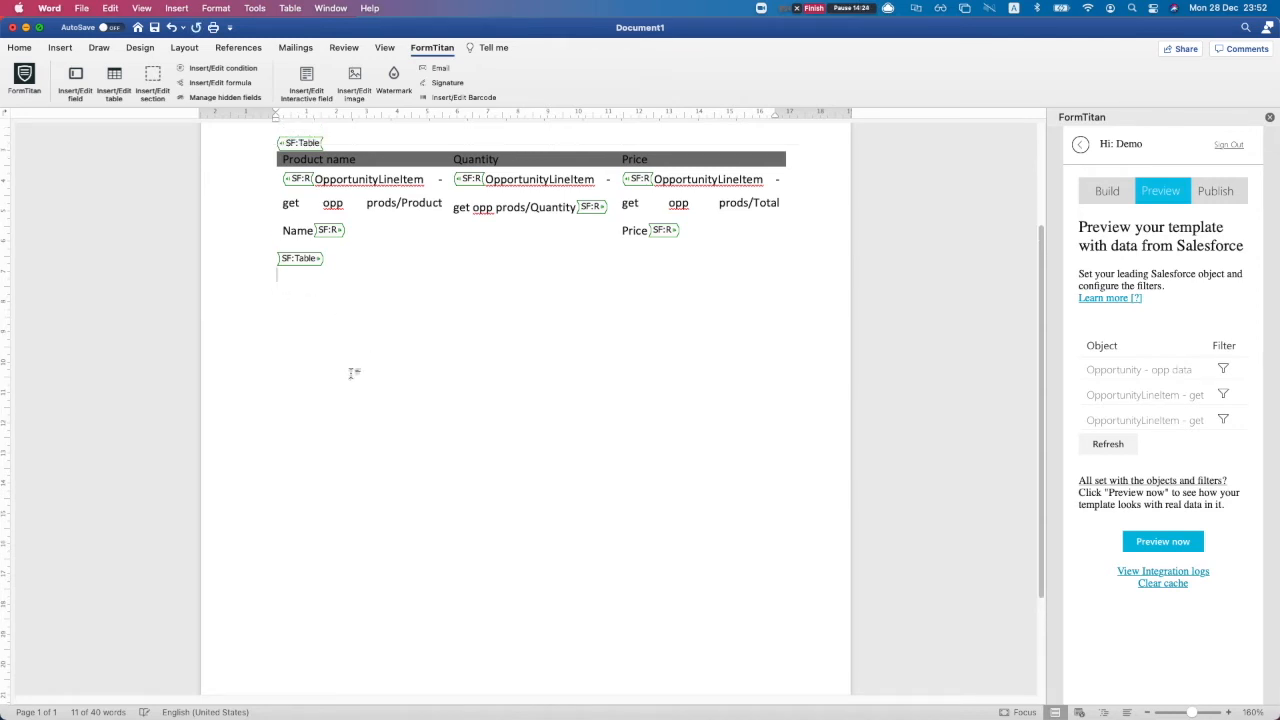
{"action": "left_click", "coordinate": [1104, 443]}
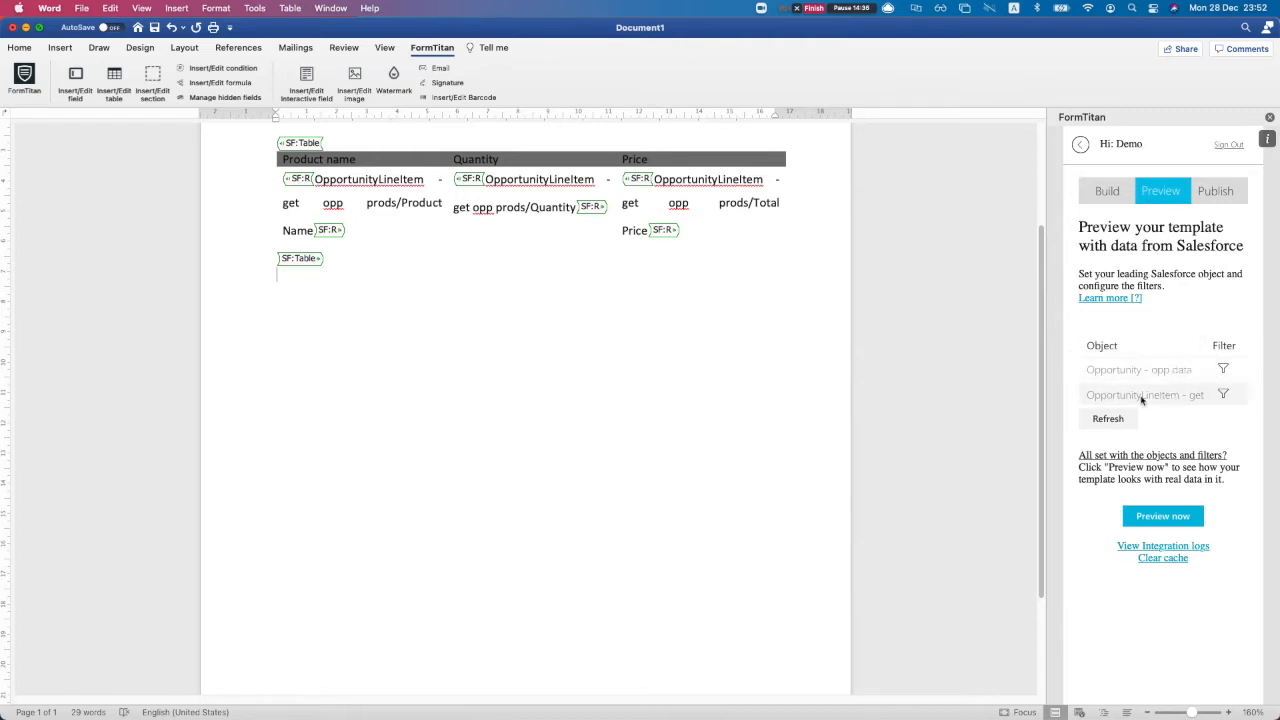
{"action": "left_click", "coordinate": [1218, 195]}
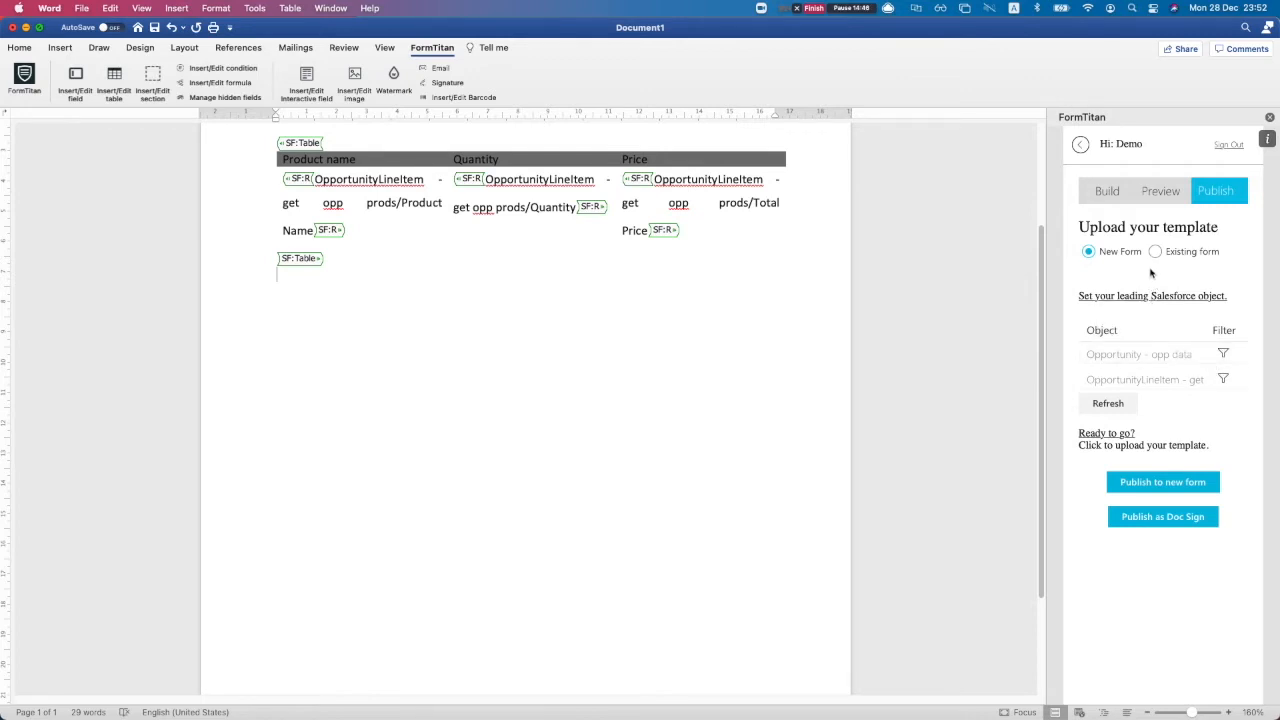
Publish the template as the new form 'Opp info using word addin', then switch to Chrome
{"action": "left_click", "coordinate": [1144, 484]}
{"action": "type", "text": "t"}
{"action": "key", "text": "BackSpace"}
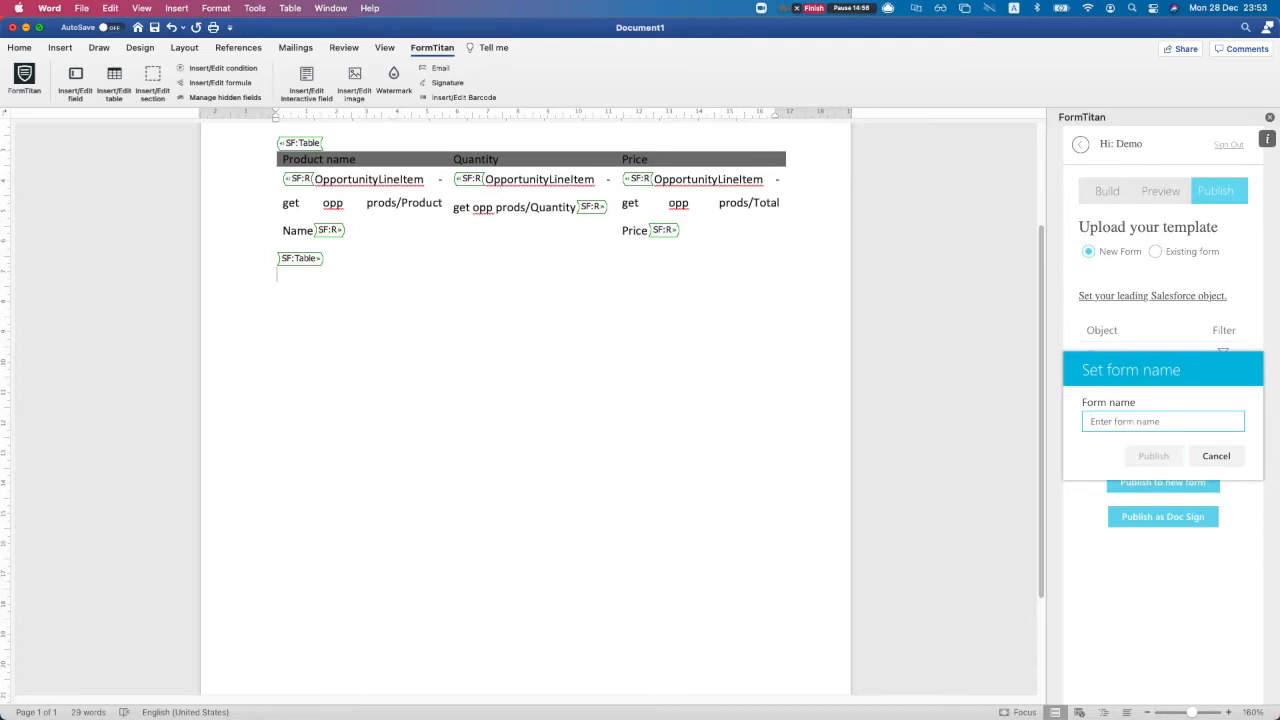
{"action": "type", "text": "OPPs"}
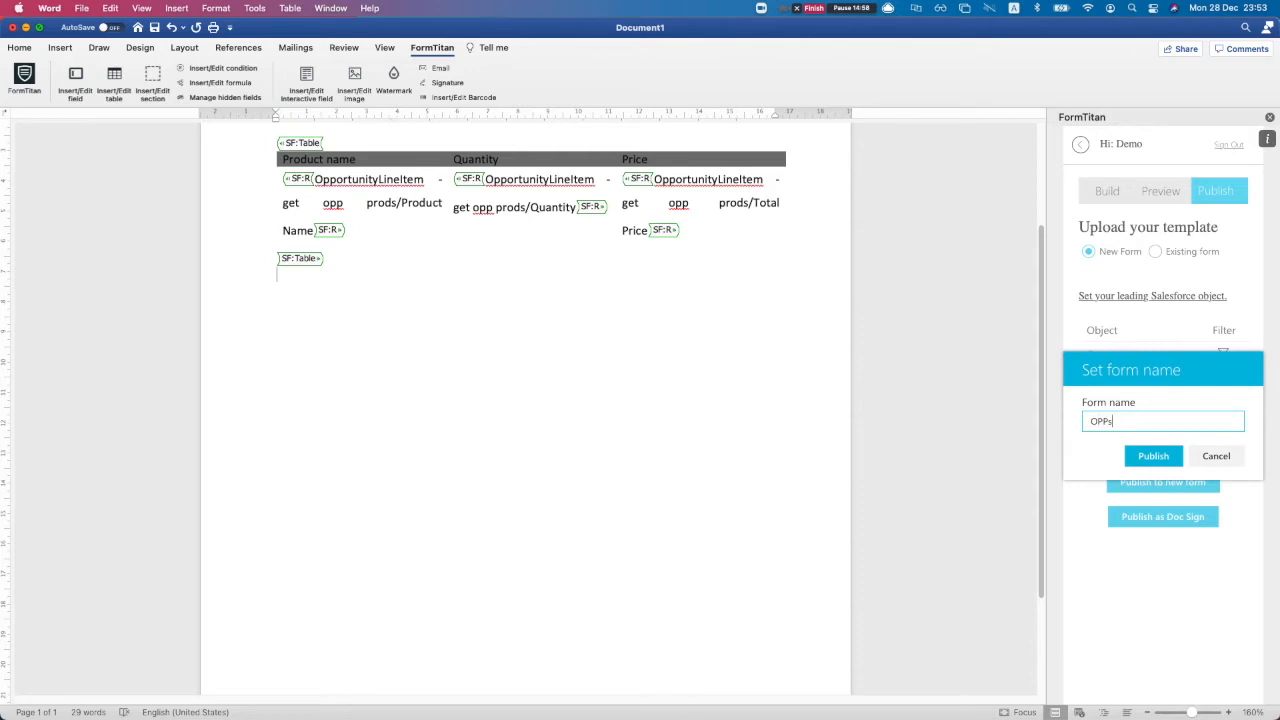
{"action": "key", "text": "BackSpace"}
{"action": "key", "text": "BackSpace"}
{"action": "type", "text": "Opp"}
{"action": "left_click", "coordinate": [1153, 456]}
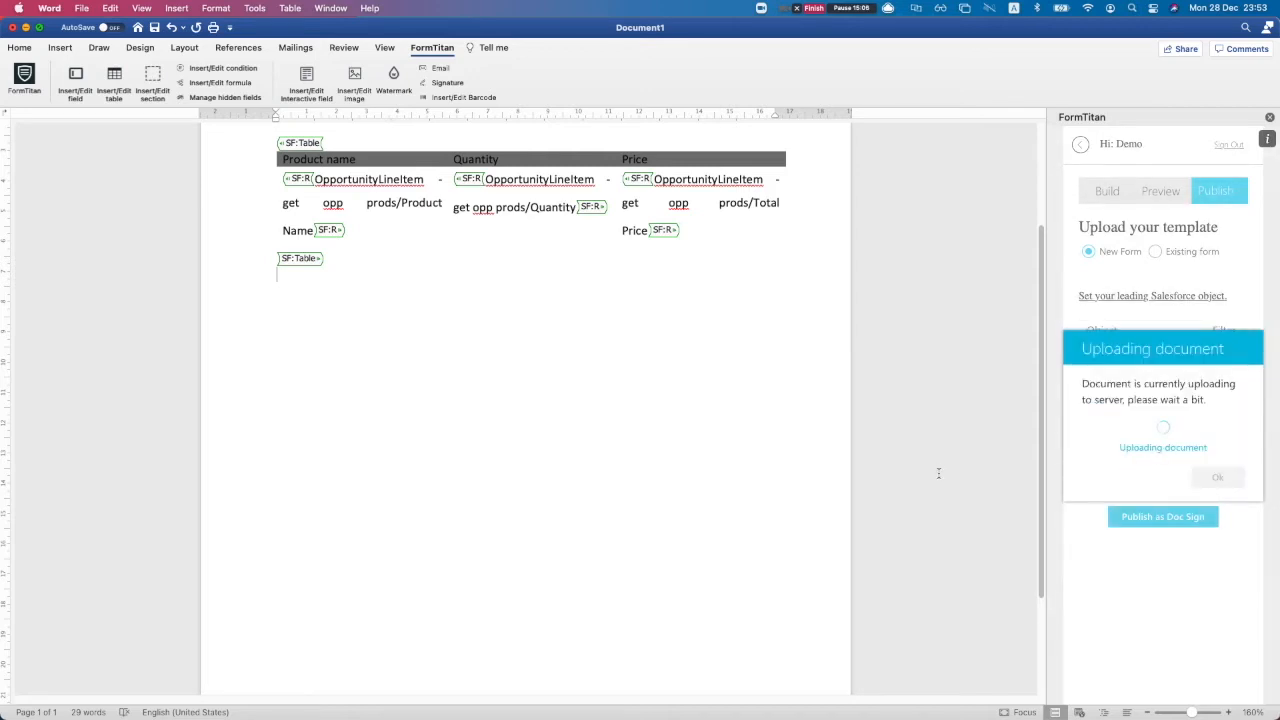
{"action": "scroll", "coordinate": [751, 414], "scroll_direction": "up", "scroll_amount": 1}
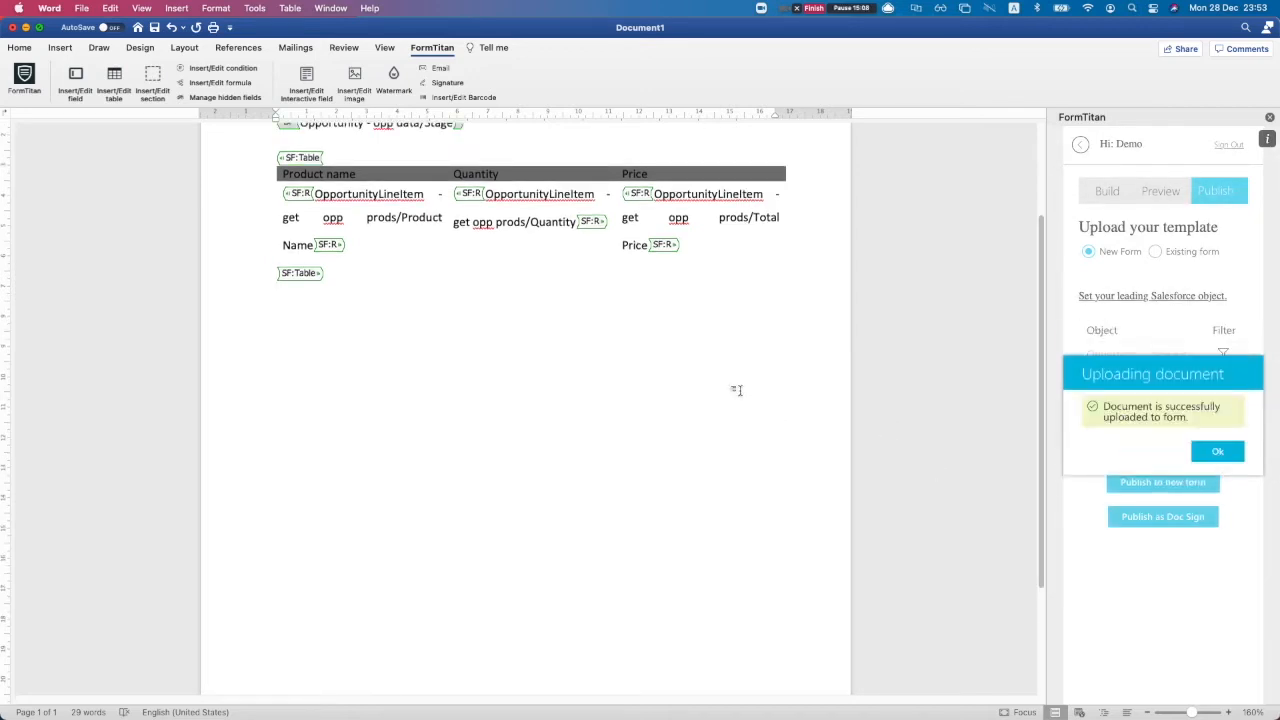
{"action": "key", "text": "ctrl+Up"}
{"action": "left_click", "coordinate": [440, 314]}
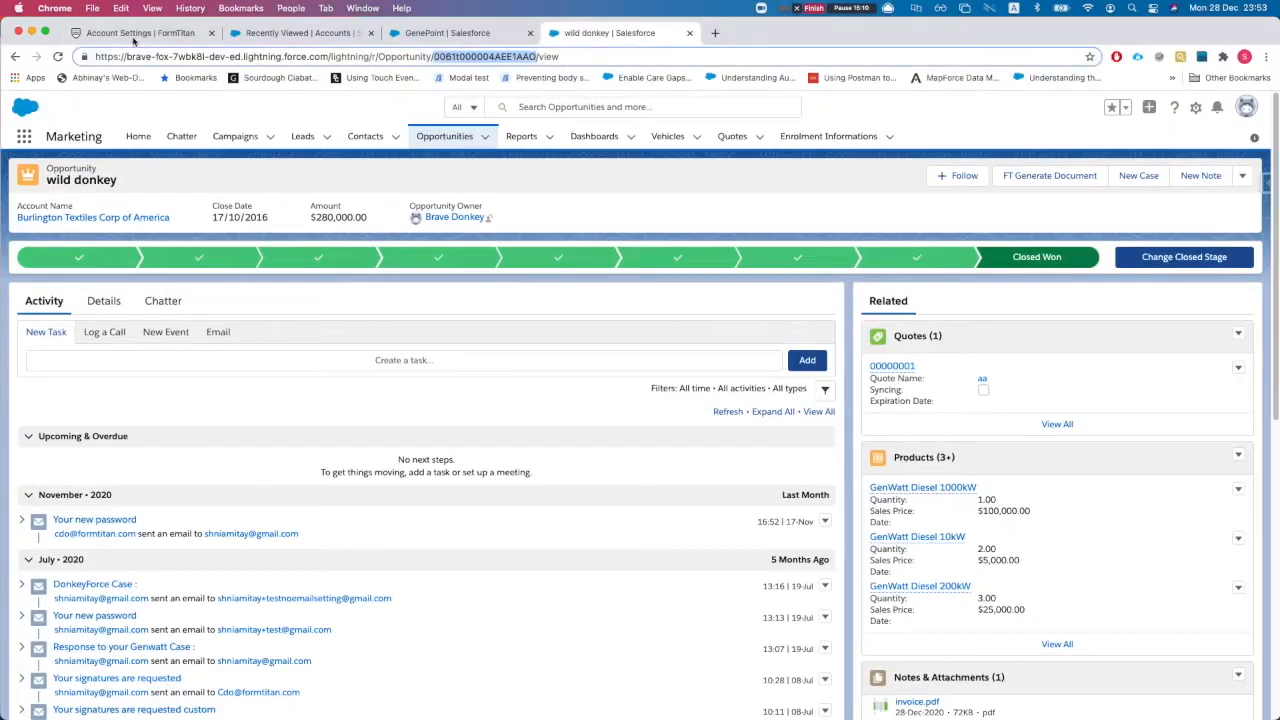
Open the Opp info using word addin form from the FormTitan dashboard
{"action": "left_click", "coordinate": [136, 35]}
{"action": "left_click", "coordinate": [80, 108]}
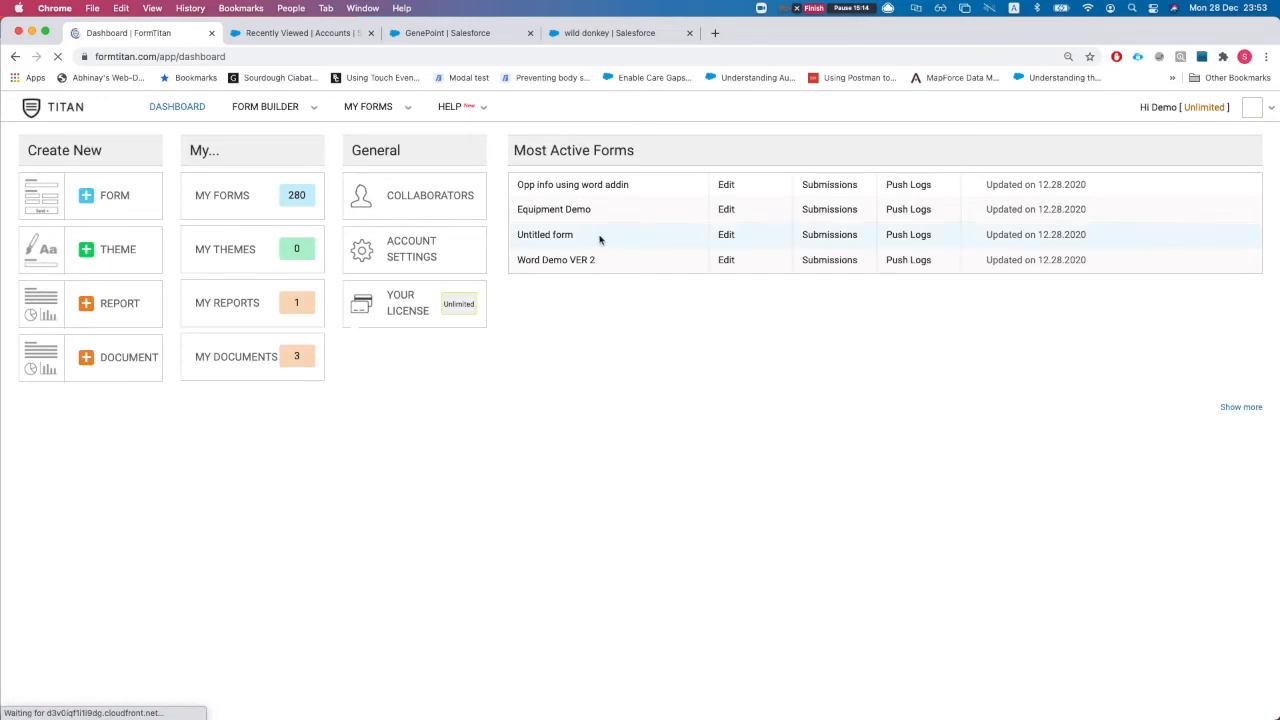
{"action": "left_click", "coordinate": [549, 190]}
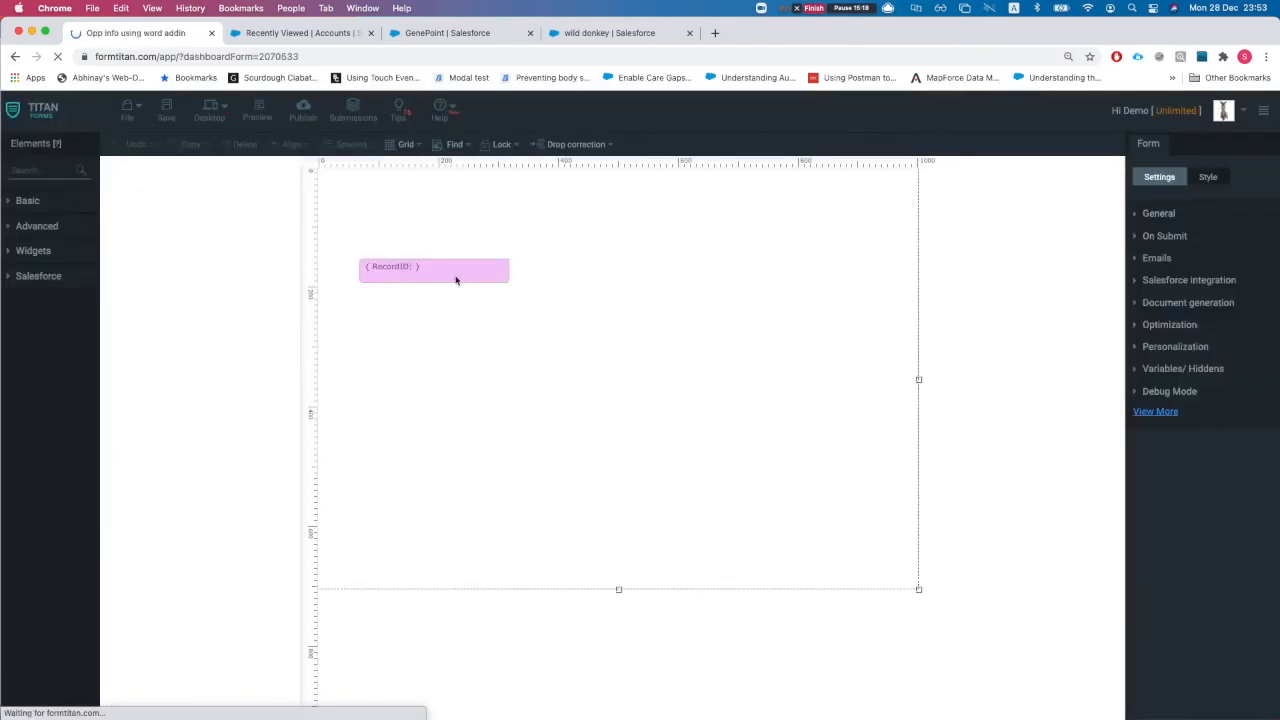
{"action": "left_click_drag", "start_coordinate": [466, 266], "coordinate": [452, 234]}
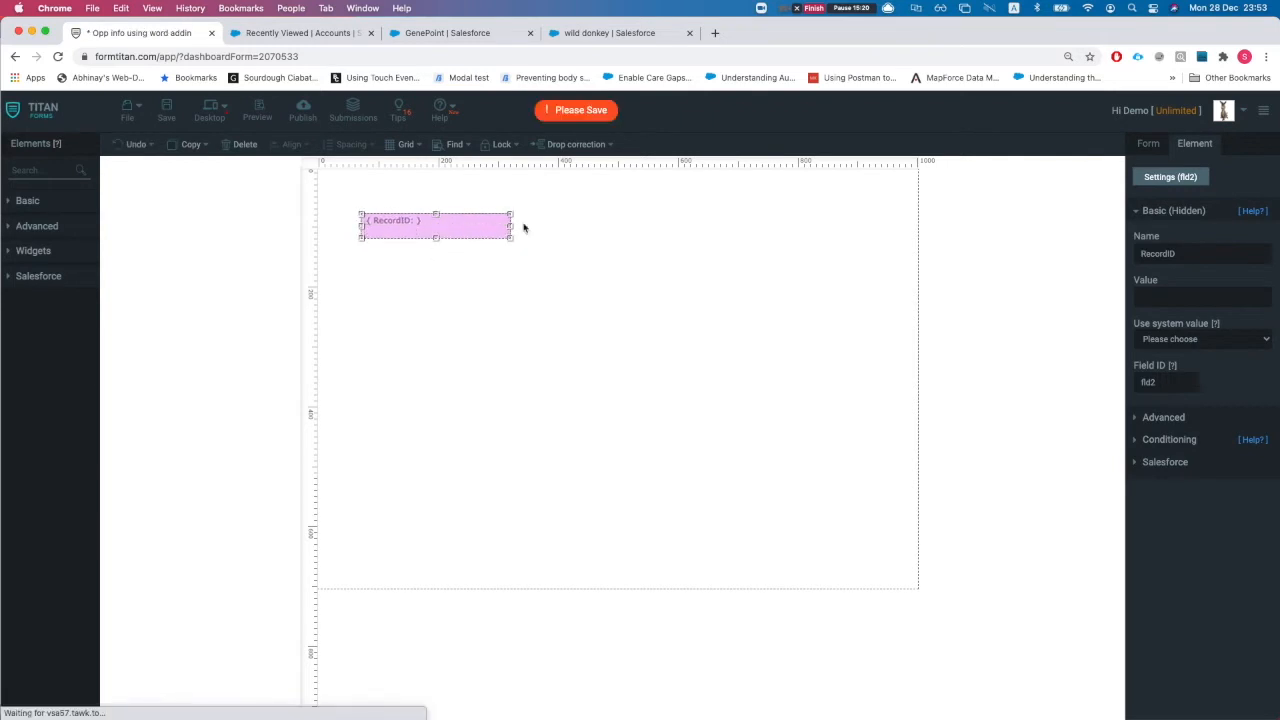
{"action": "left_click", "coordinate": [614, 289]}
Set the form's Salesforce Get to the production org, review the Opportunity mapping, and apply
{"action": "left_click", "coordinate": [1188, 281]}
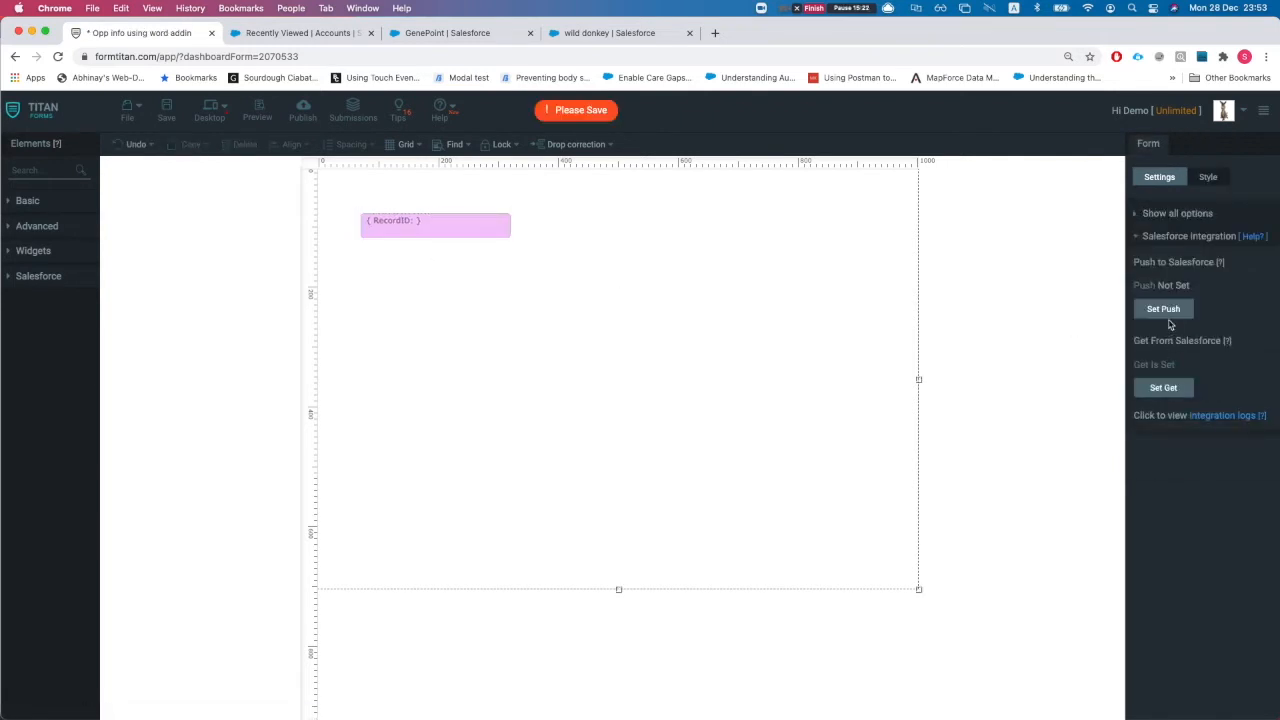
{"action": "left_click", "coordinate": [1178, 388]}
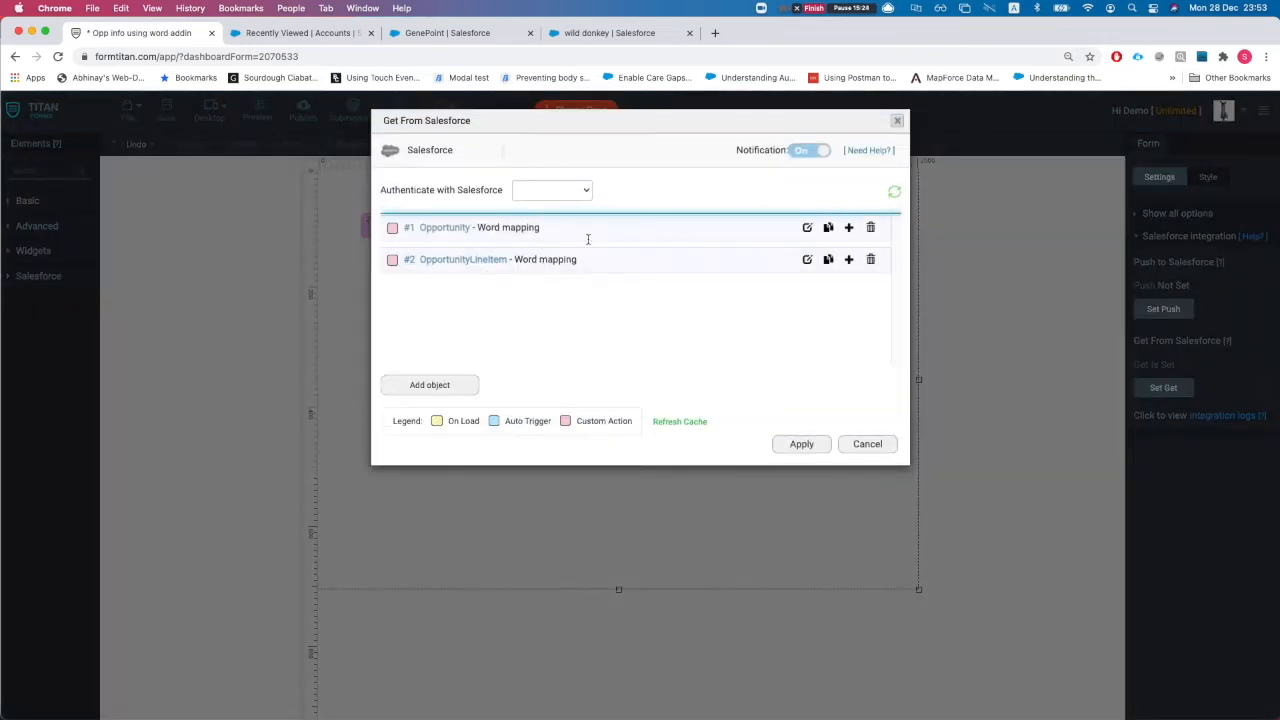
{"action": "left_click", "coordinate": [548, 190]}
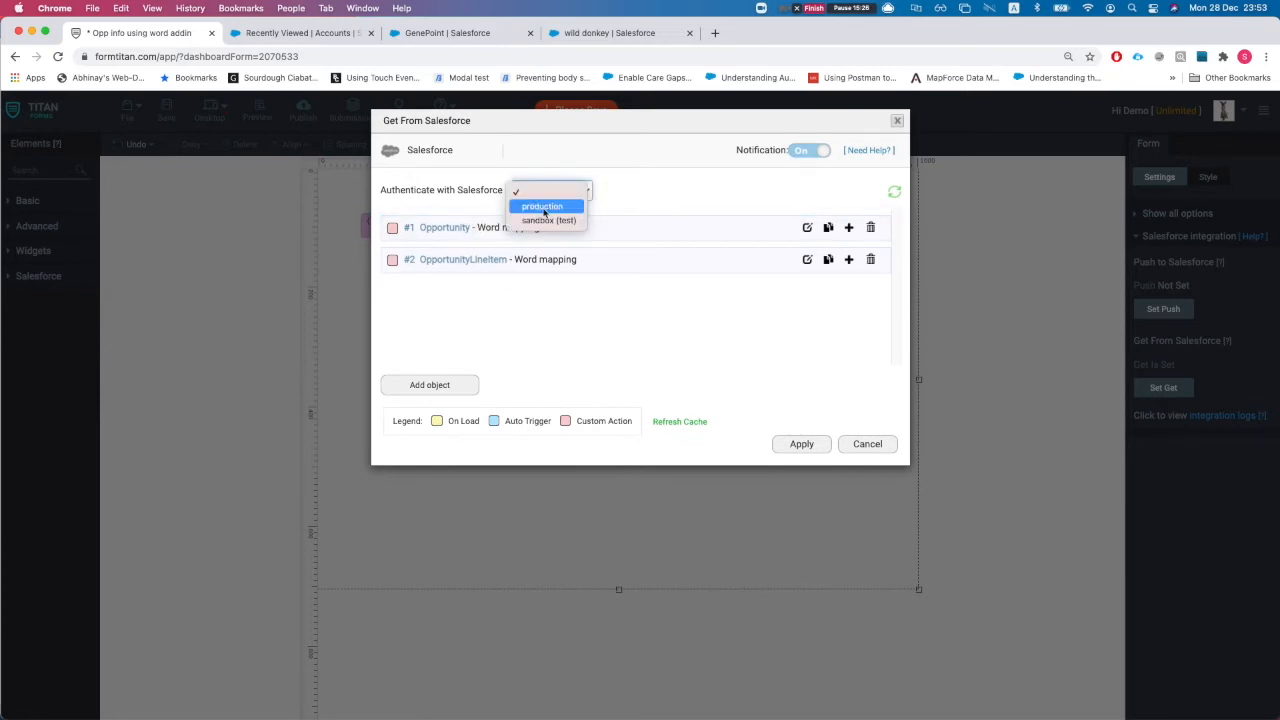
{"action": "left_click", "coordinate": [545, 208]}
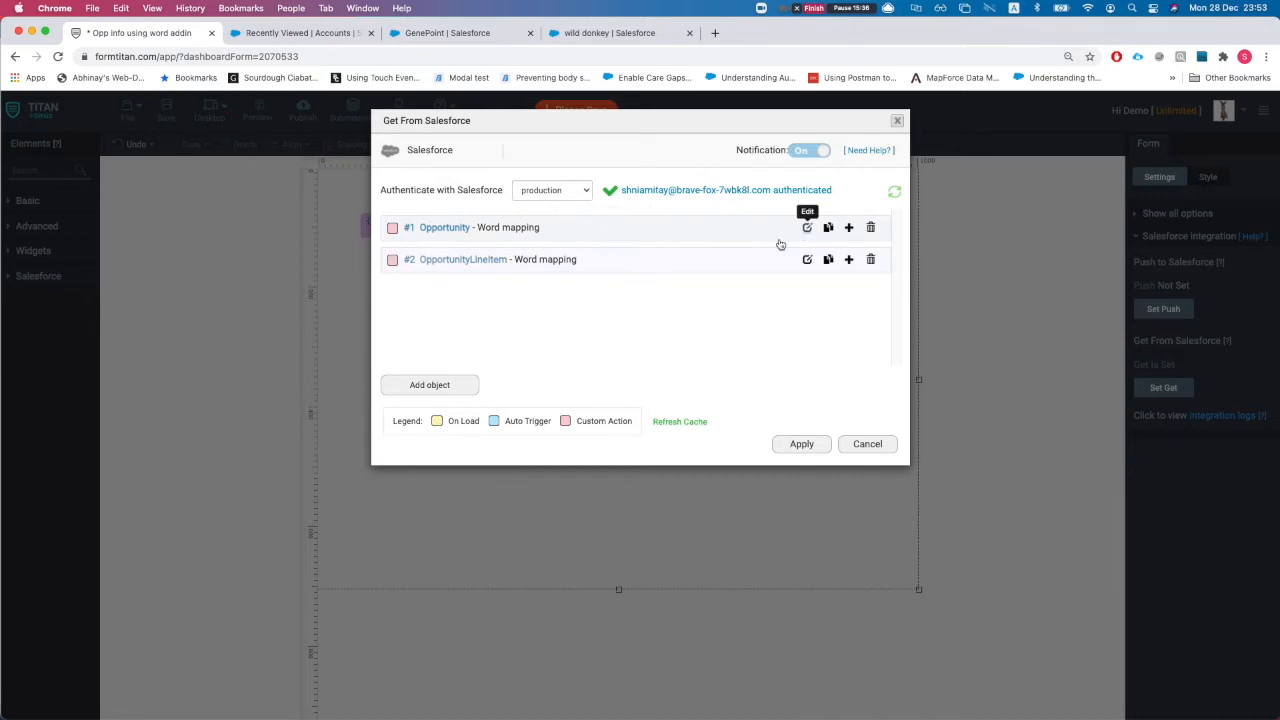
{"action": "left_click", "coordinate": [807, 228]}
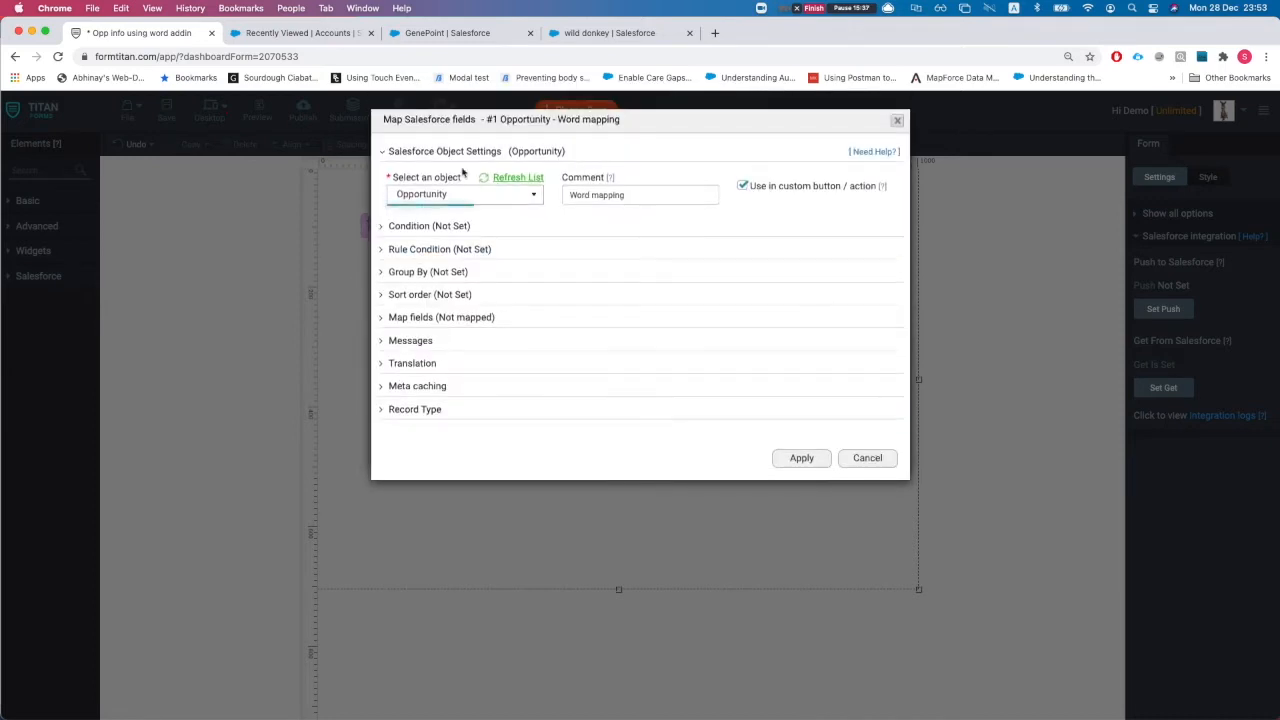
{"action": "left_click", "coordinate": [867, 458]}
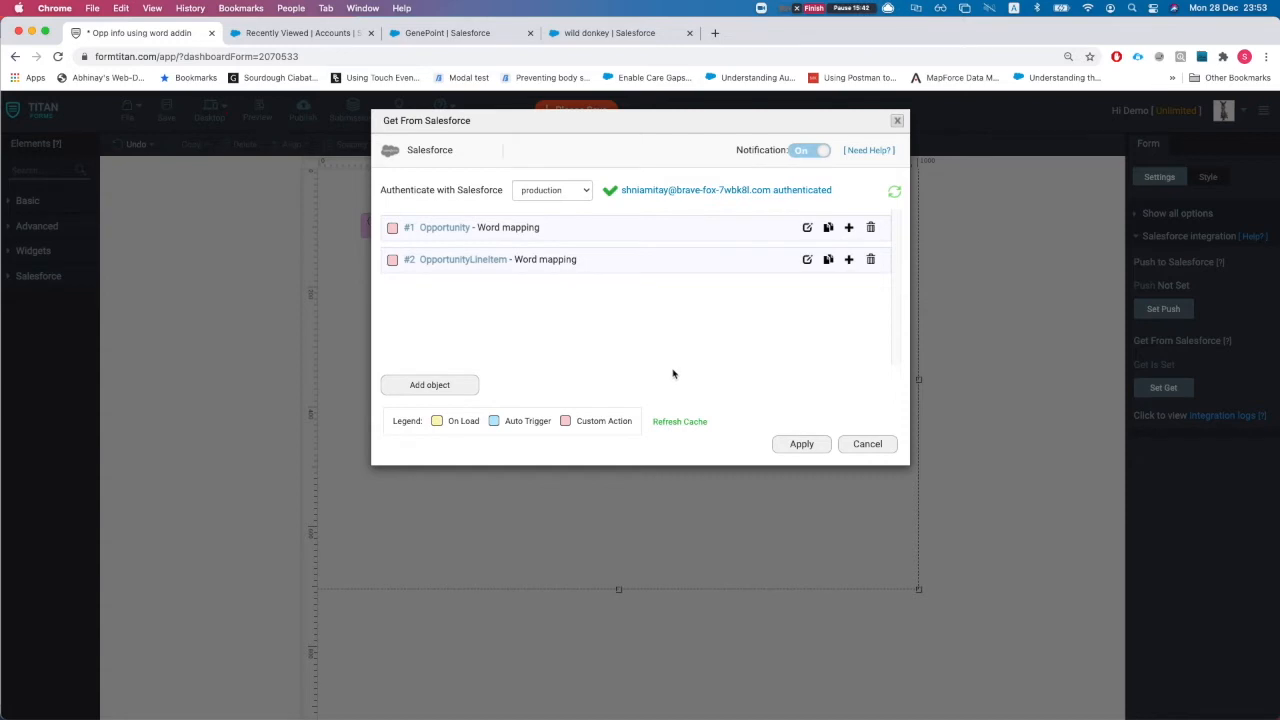
{"action": "left_click", "coordinate": [792, 444]}
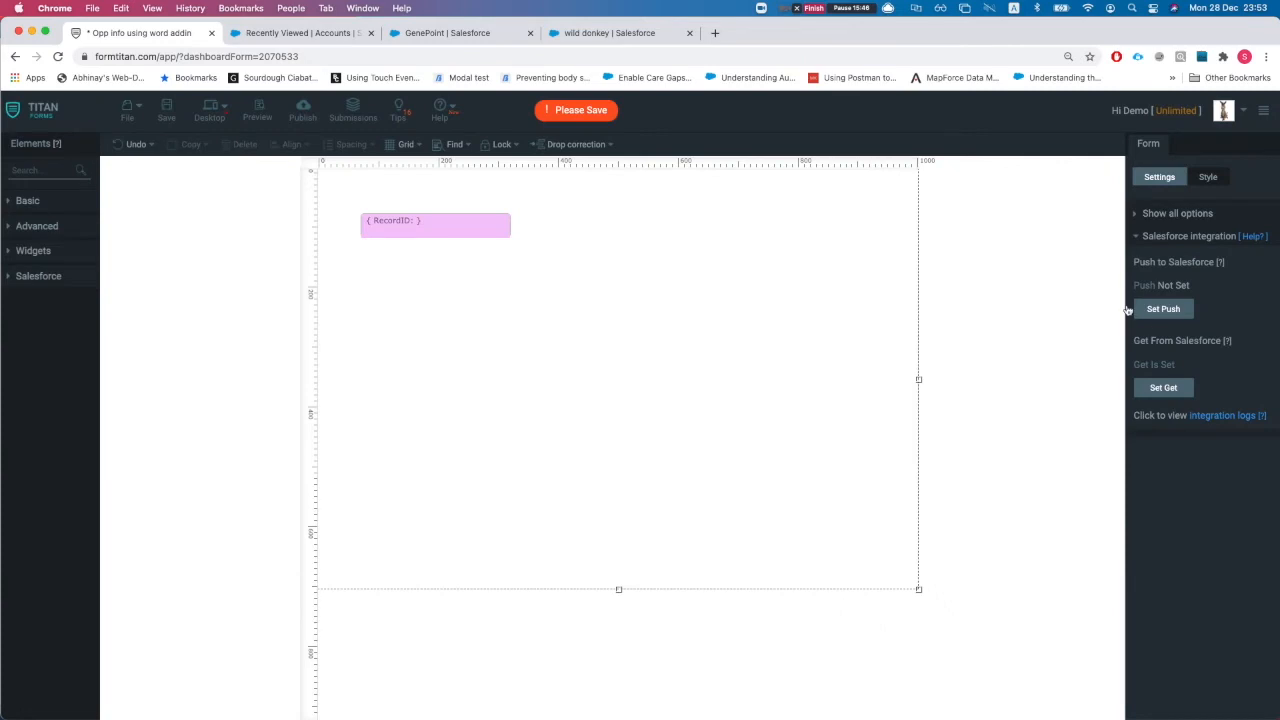
{"action": "left_click", "coordinate": [1154, 238]}
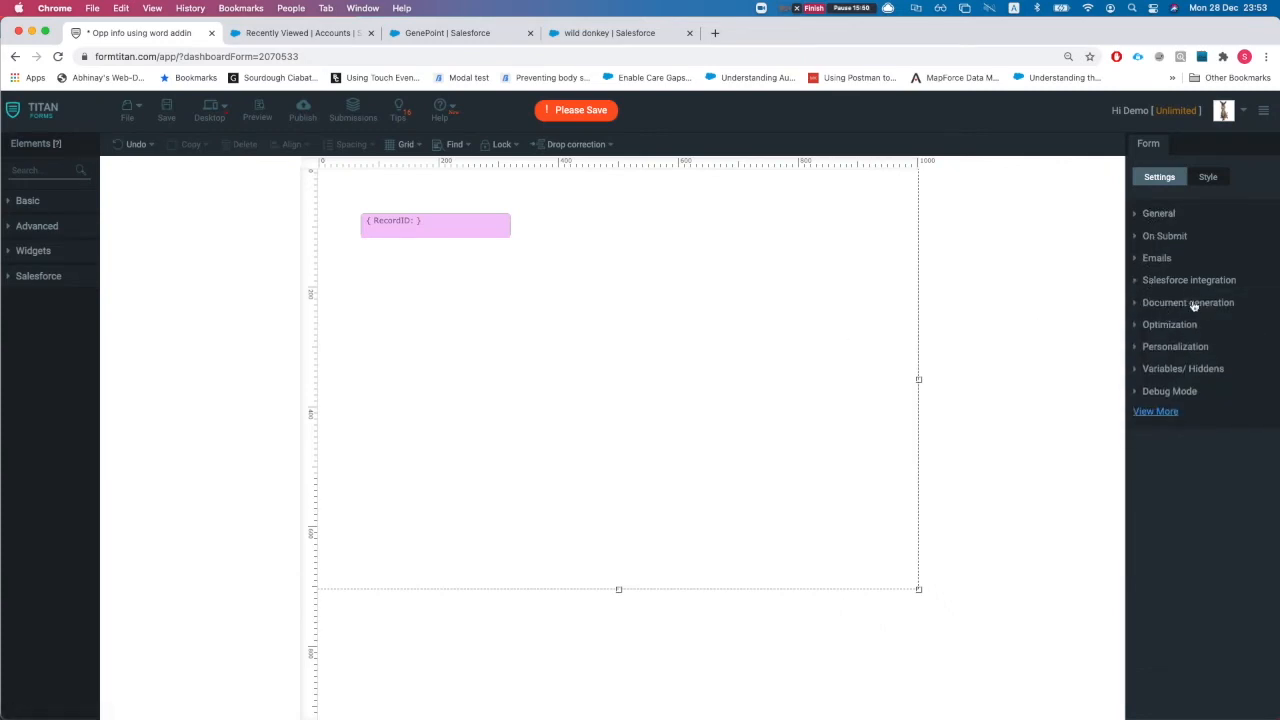
In the Word mapping configuration, enable Preview before submit and Auto preview
{"action": "left_click", "coordinate": [1158, 302]}
{"action": "left_click", "coordinate": [1170, 288]}
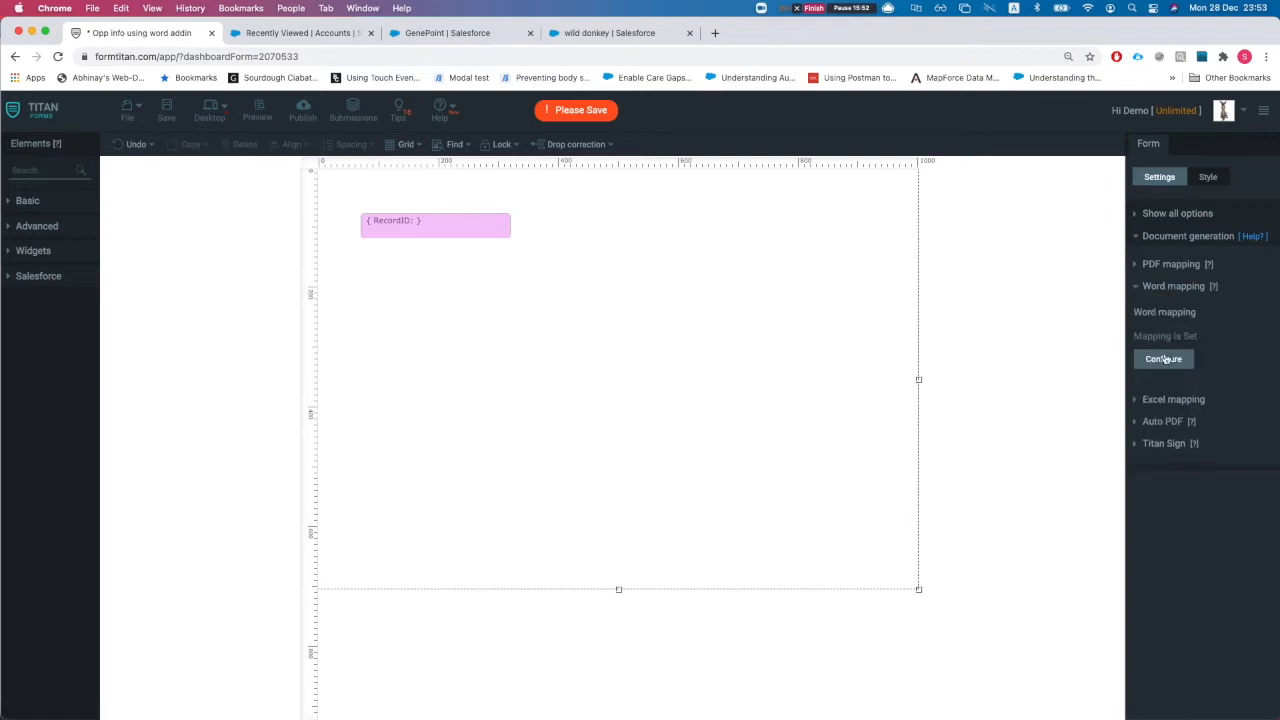
{"action": "left_click", "coordinate": [1163, 359]}
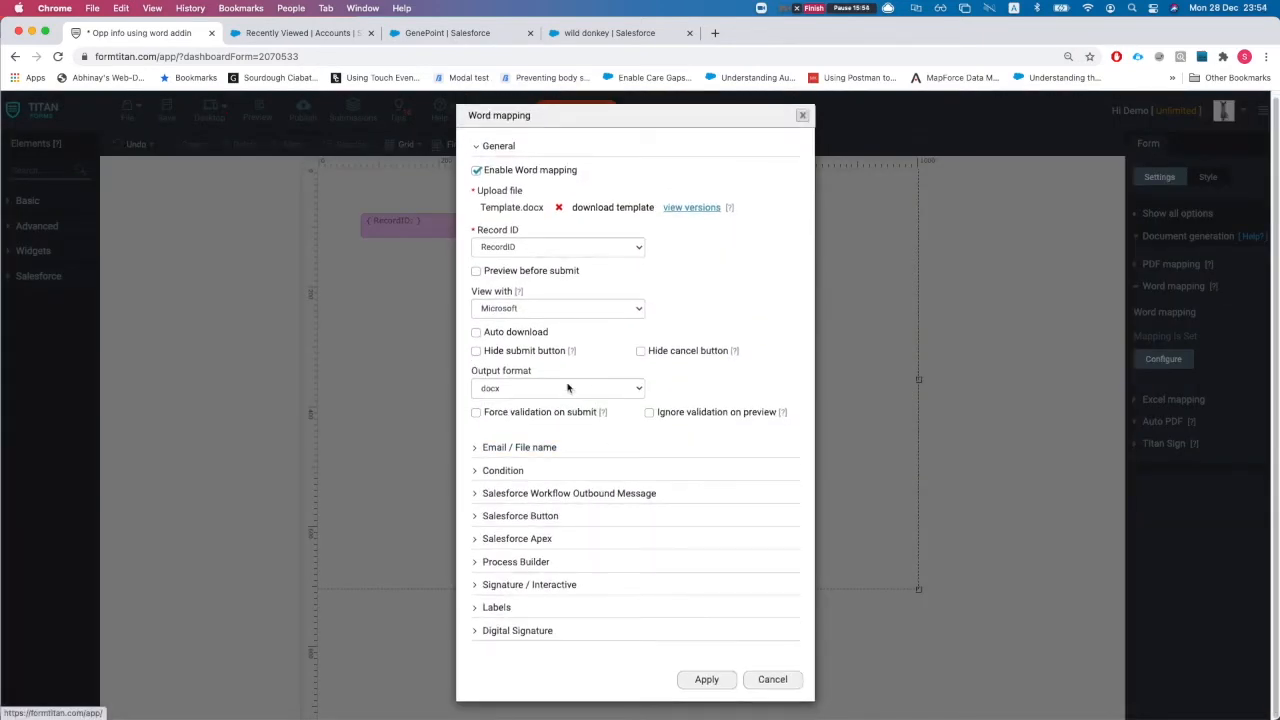
{"action": "left_click", "coordinate": [476, 272]}
{"action": "left_click", "coordinate": [476, 290]}
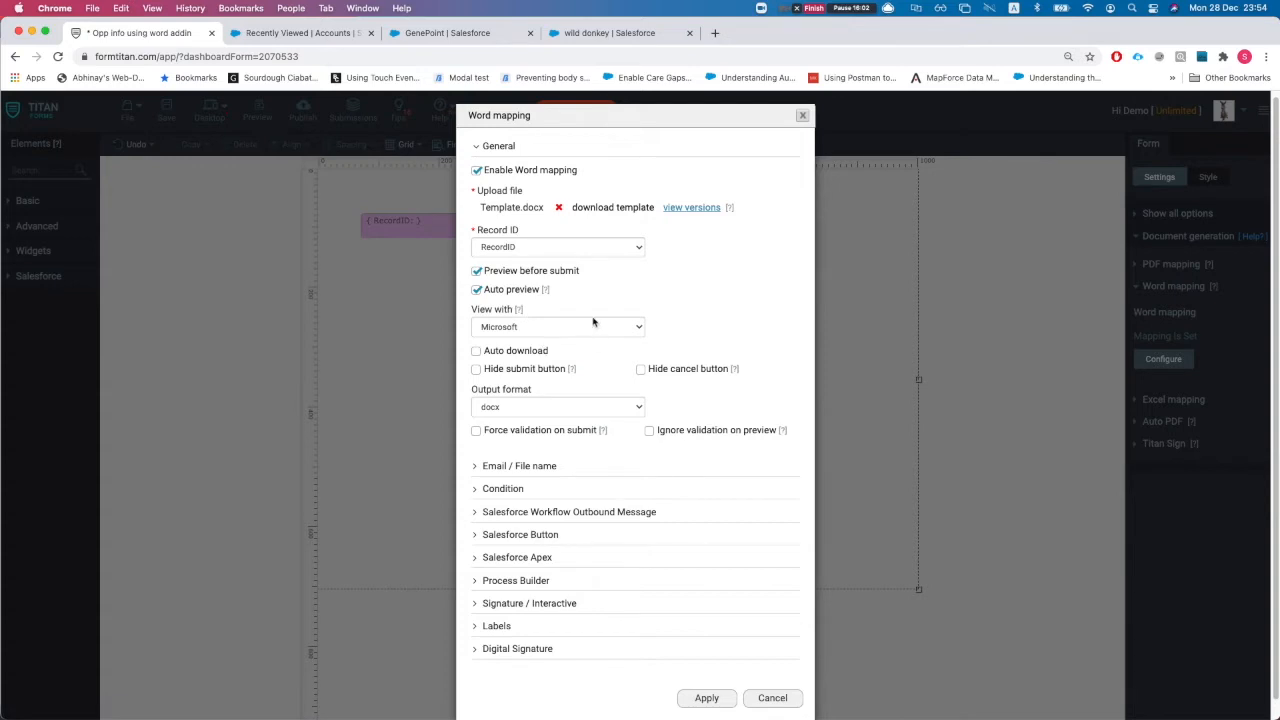
Check the preview-viewer help, then apply the Word mapping and save the form
{"action": "scroll", "coordinate": [585, 397], "scroll_direction": "down", "scroll_amount": 1}
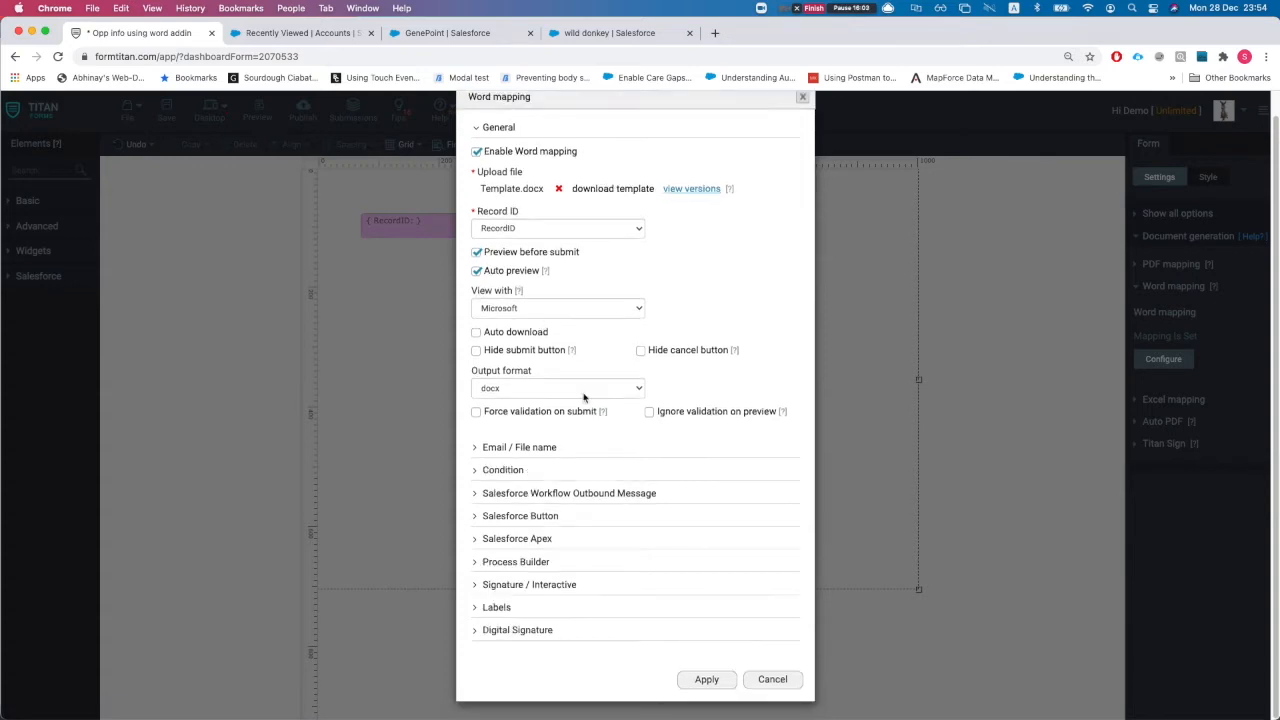
{"action": "left_click", "coordinate": [518, 290]}
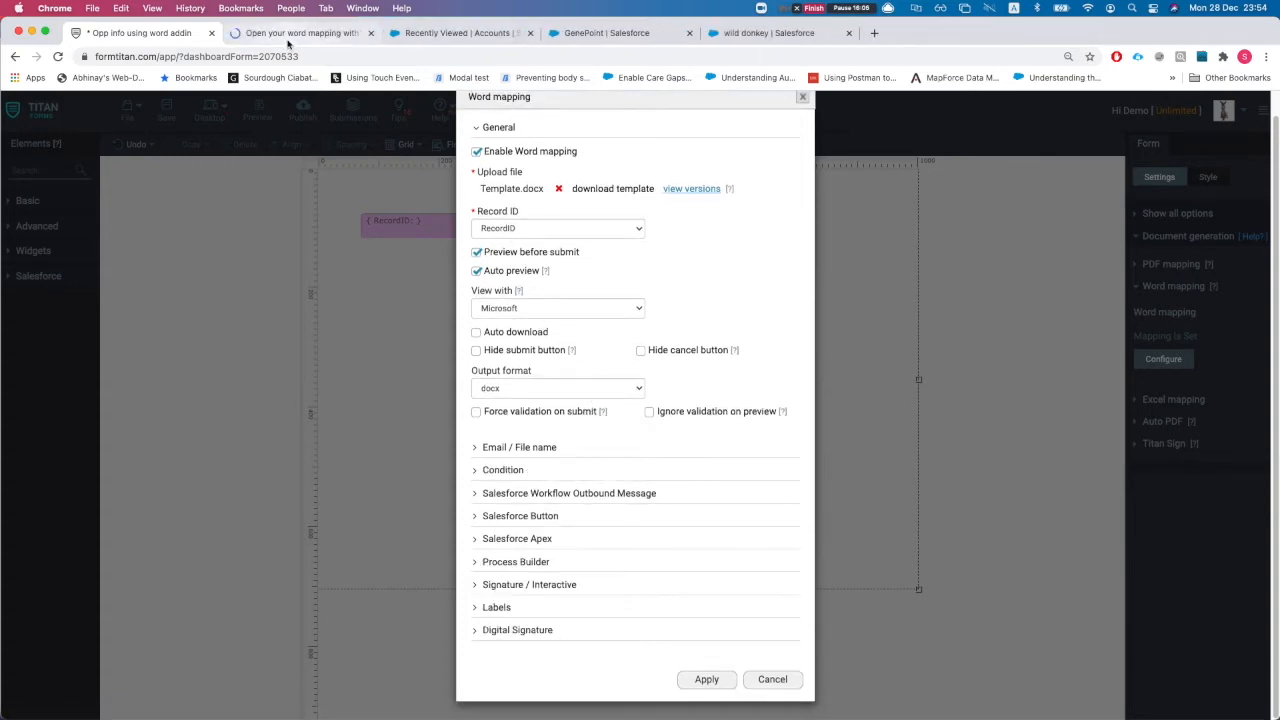
{"action": "scroll", "coordinate": [500, 300], "scroll_direction": "down", "scroll_amount": 5}
{"action": "scroll", "coordinate": [237, 280], "scroll_direction": "up", "scroll_amount": 1}
{"action": "scroll", "coordinate": [330, 234], "scroll_direction": "up", "scroll_amount": 3}
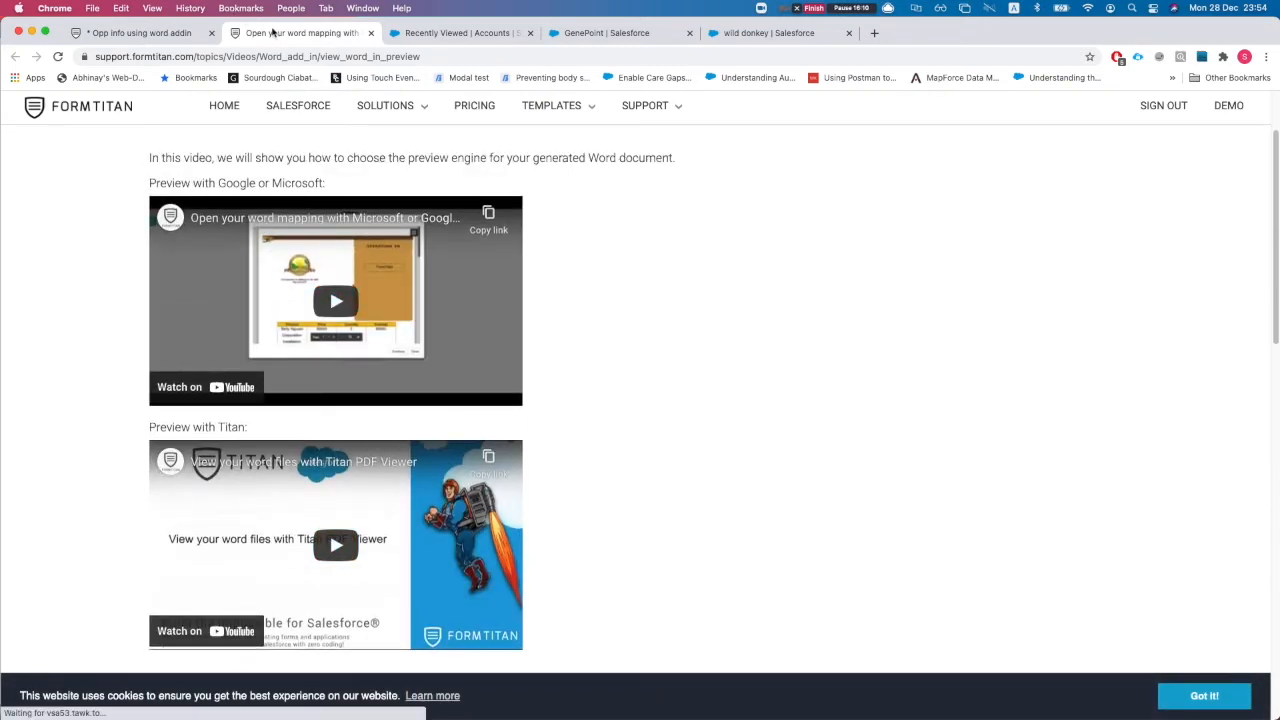
{"action": "key", "text": "super+w"}
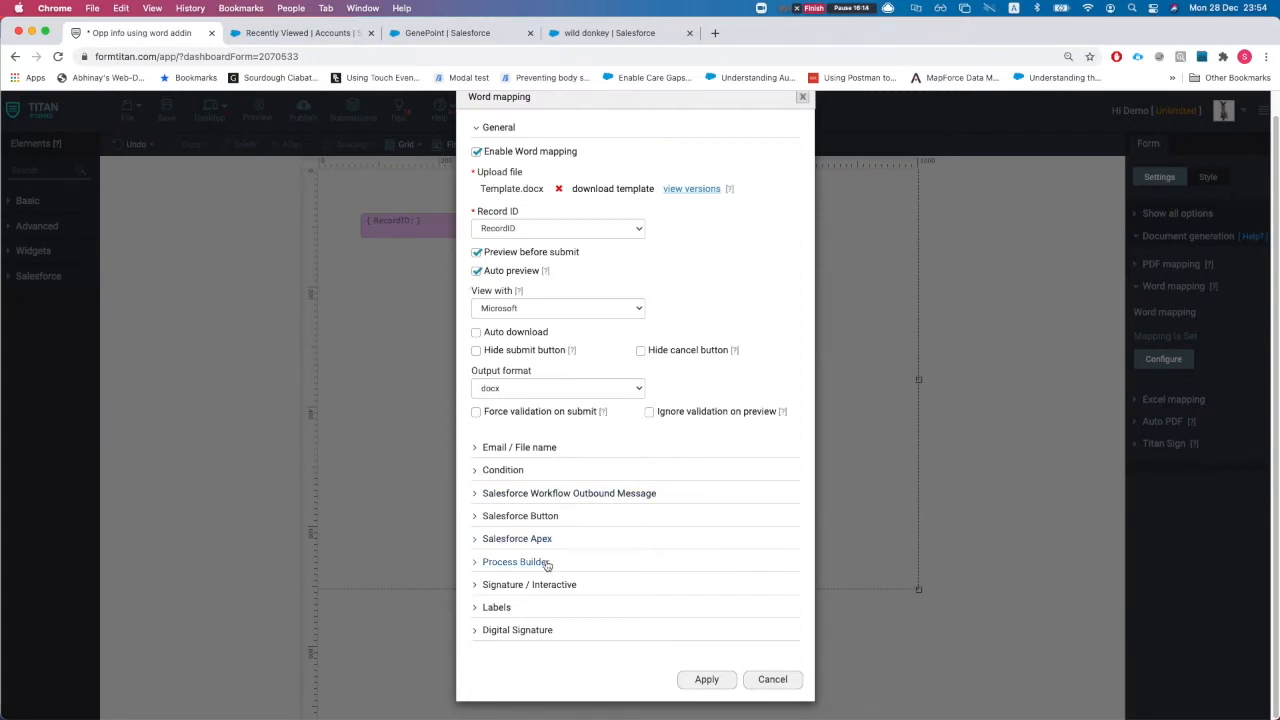
{"action": "left_click", "coordinate": [703, 679]}
{"action": "left_click", "coordinate": [167, 118]}
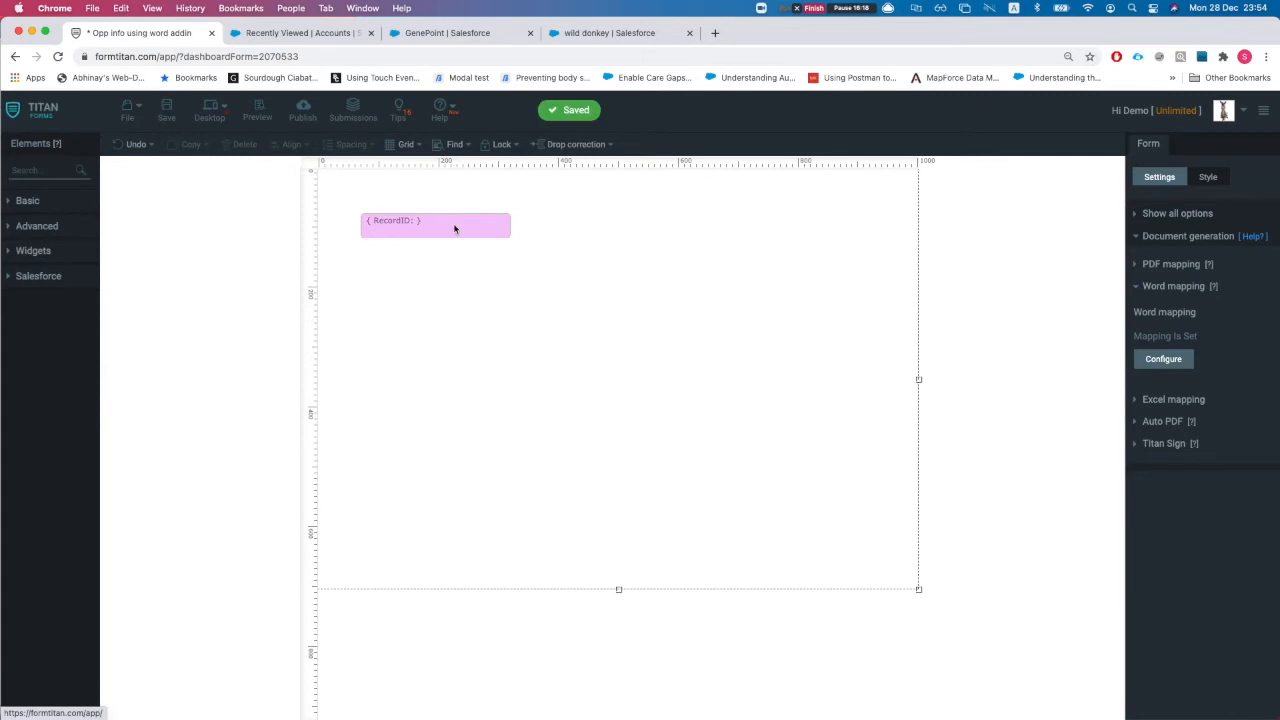
Note the RecordID field's ID fld2 and open the published form live
{"action": "left_click", "coordinate": [433, 230]}
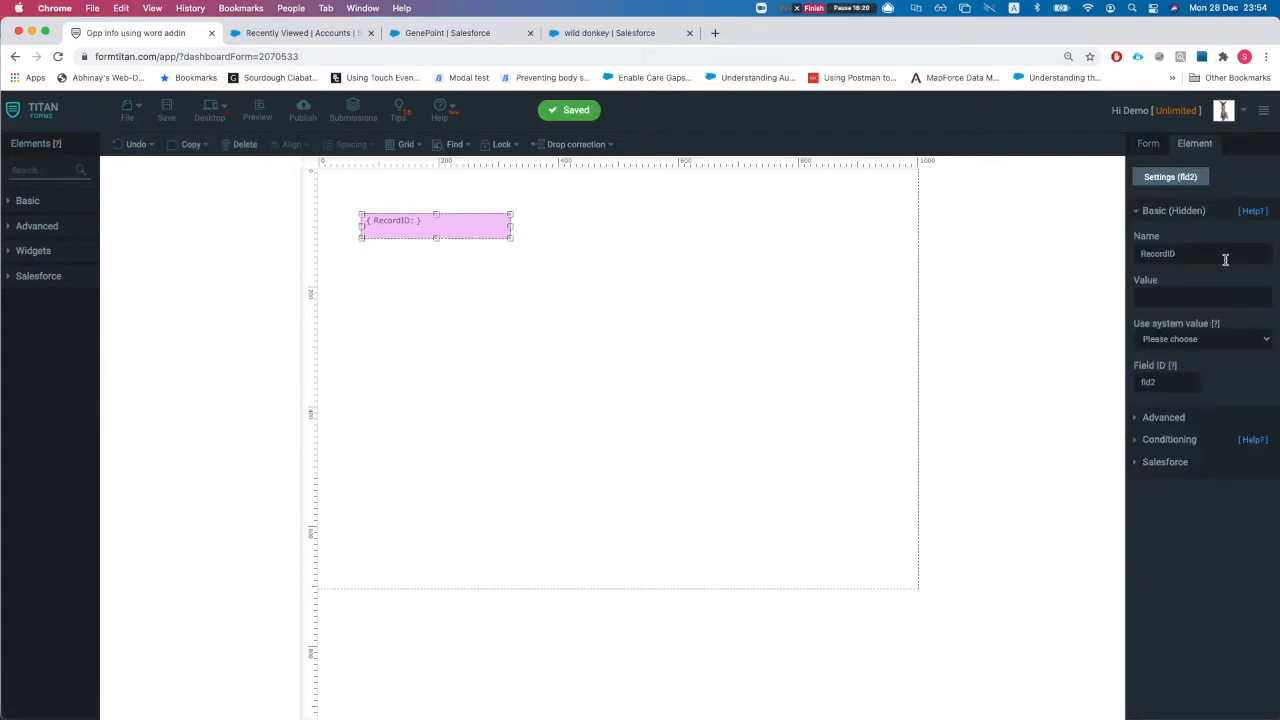
{"action": "double_click", "coordinate": [1176, 384]}
{"action": "left_click", "coordinate": [300, 110]}
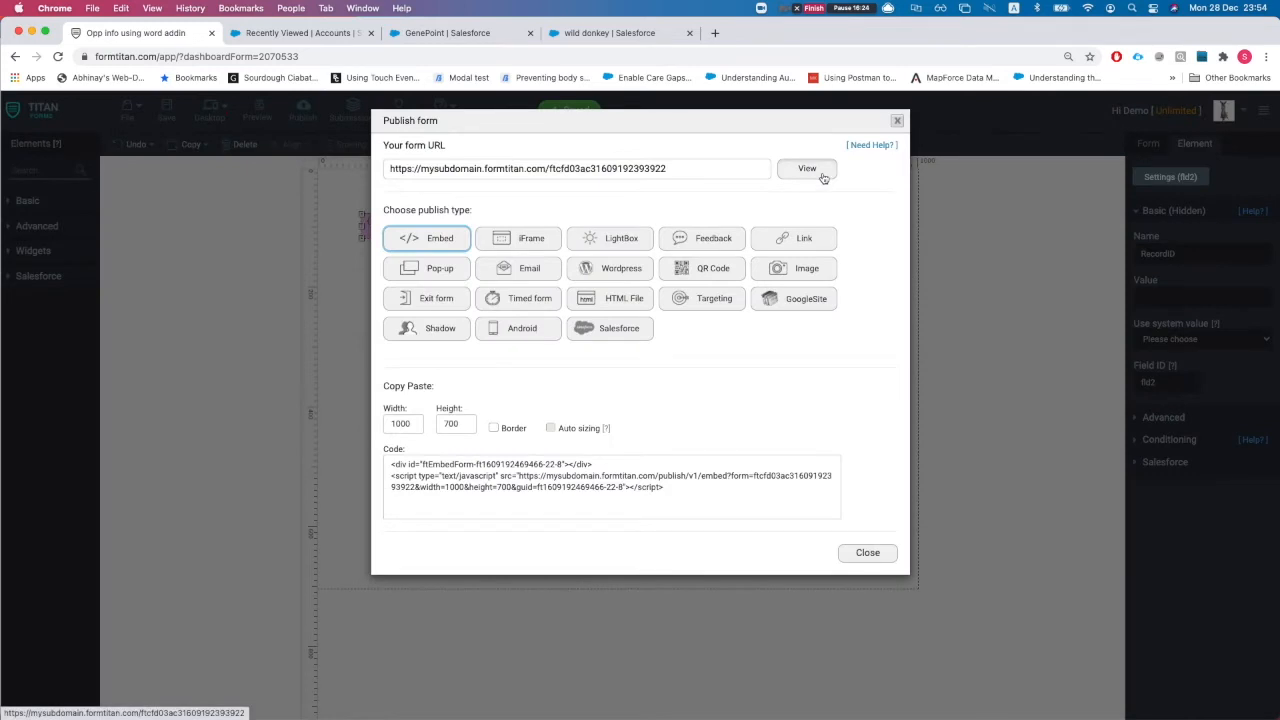
{"action": "left_click", "coordinate": [807, 169]}
Load the live form with '?fid2=' plus the wild donkey opportunity ID, review it, and return to Word
{"action": "left_click_drag", "start_coordinate": [378, 52], "coordinate": [437, 59]}
{"action": "type", "text": "?fid2"}
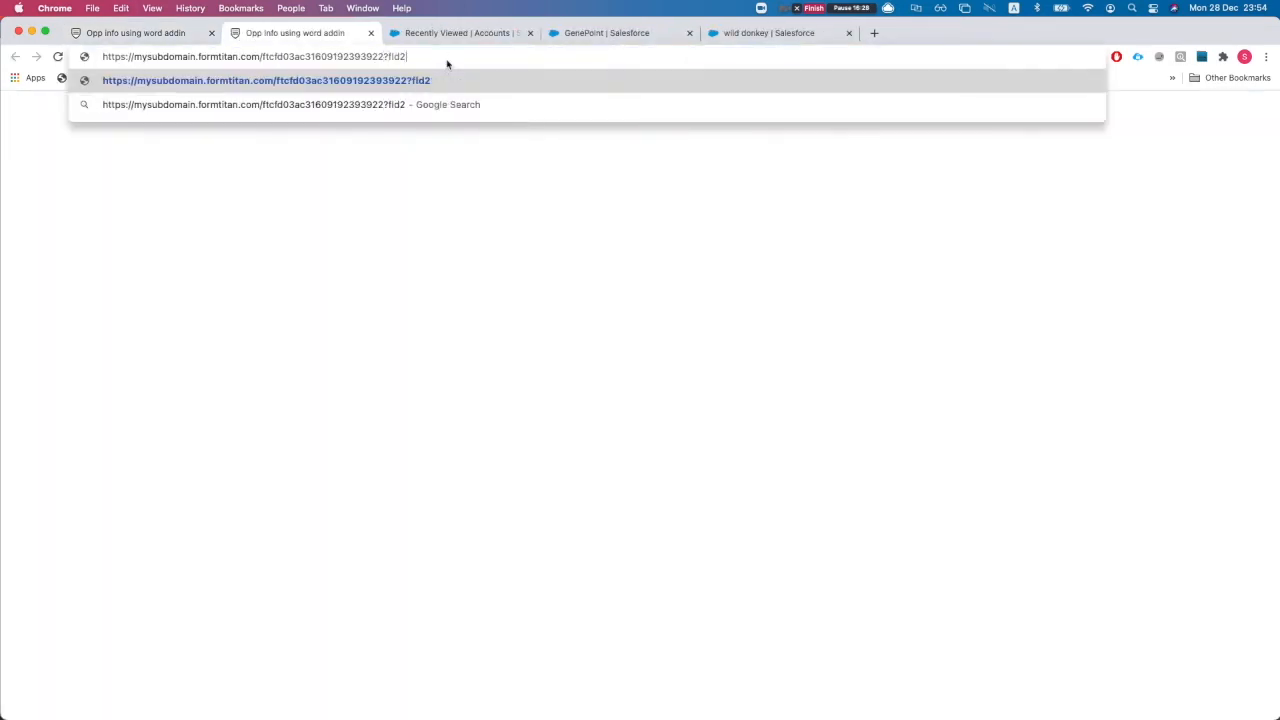
{"action": "type", "text": "="}
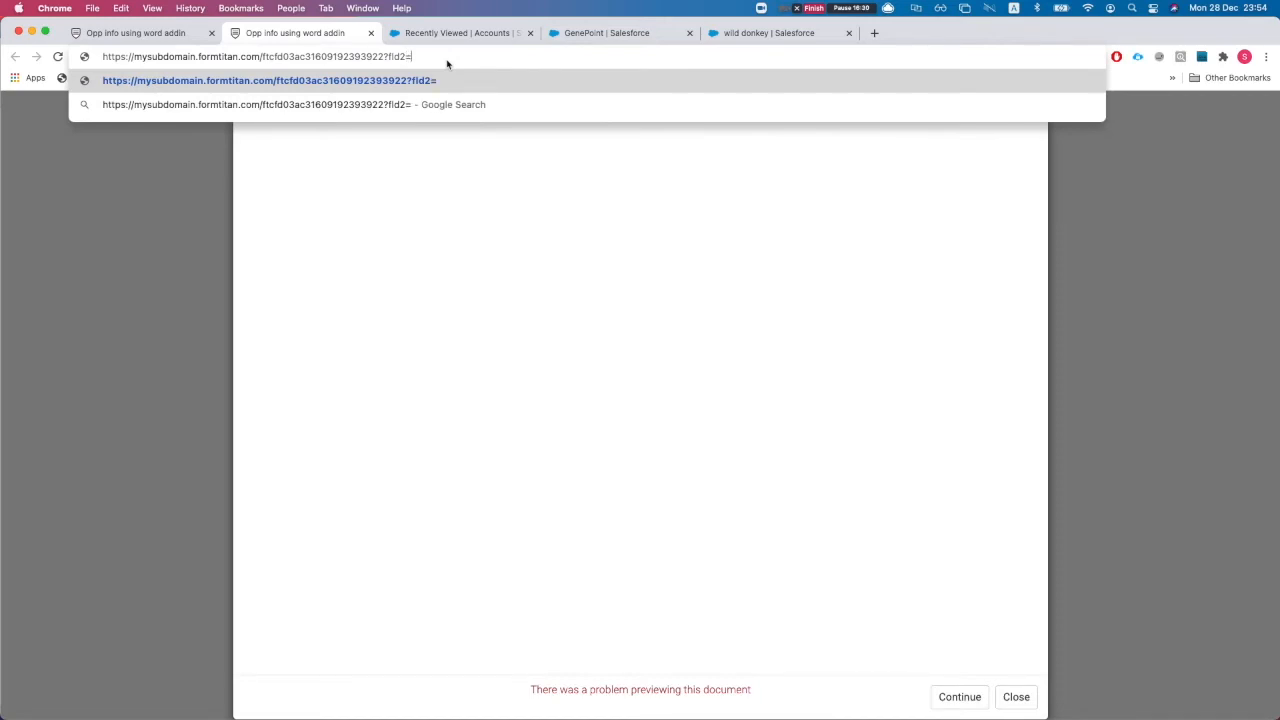
{"action": "left_click", "coordinate": [765, 33]}
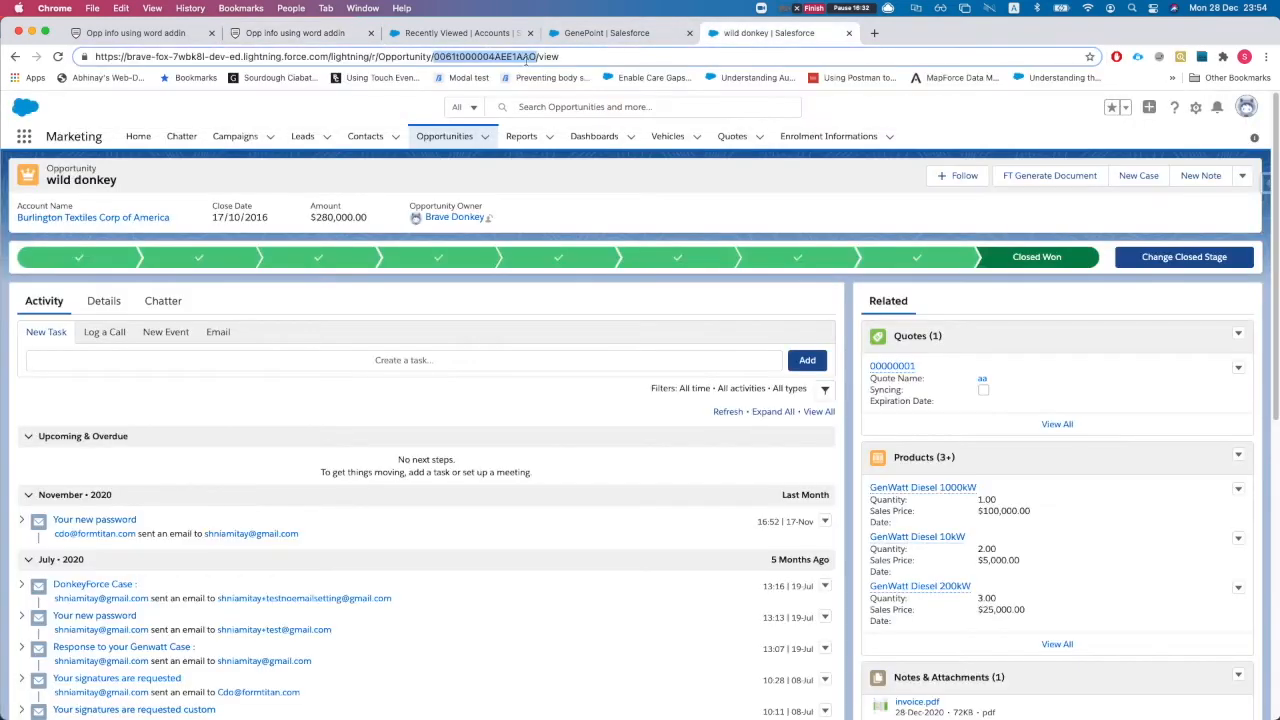
{"action": "key", "text": "super+c"}
{"action": "left_click", "coordinate": [295, 33]}
{"action": "key", "text": "super+v"}
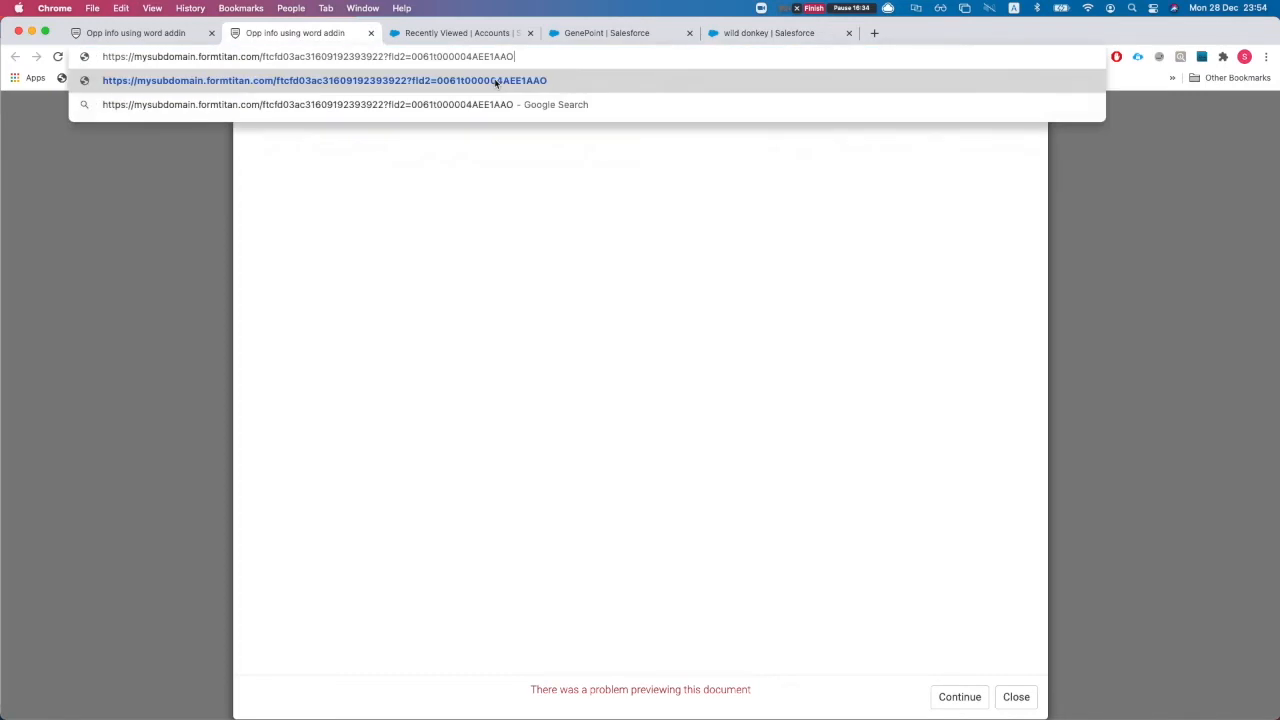
{"action": "key", "text": "Return"}
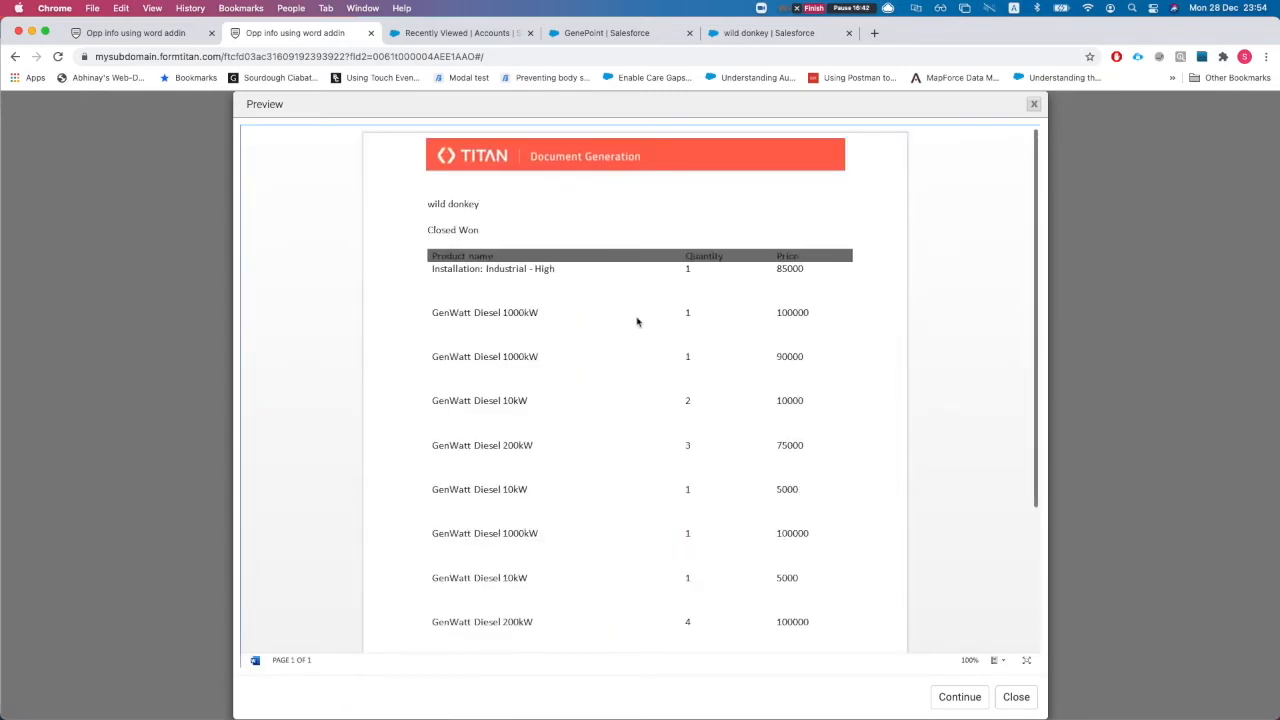
{"action": "scroll", "coordinate": [630, 328], "scroll_direction": "down", "scroll_amount": 5}
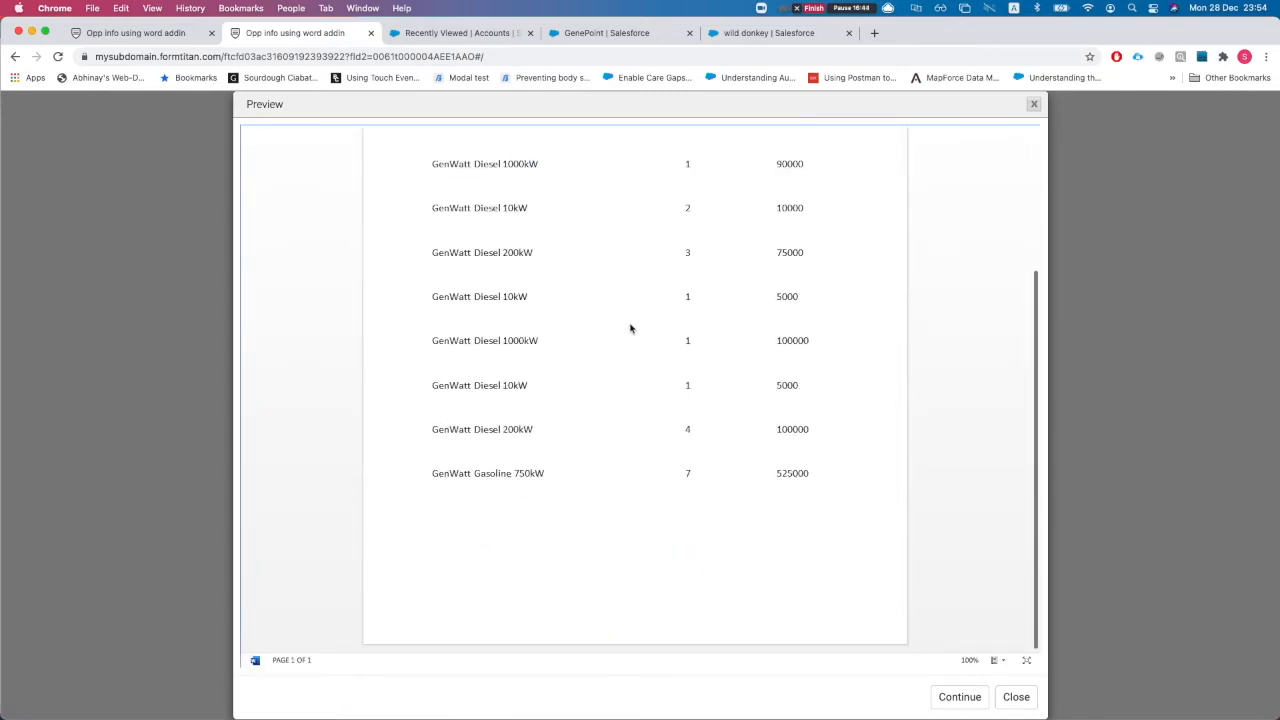
{"action": "scroll", "coordinate": [630, 328], "scroll_direction": "up", "scroll_amount": 5}
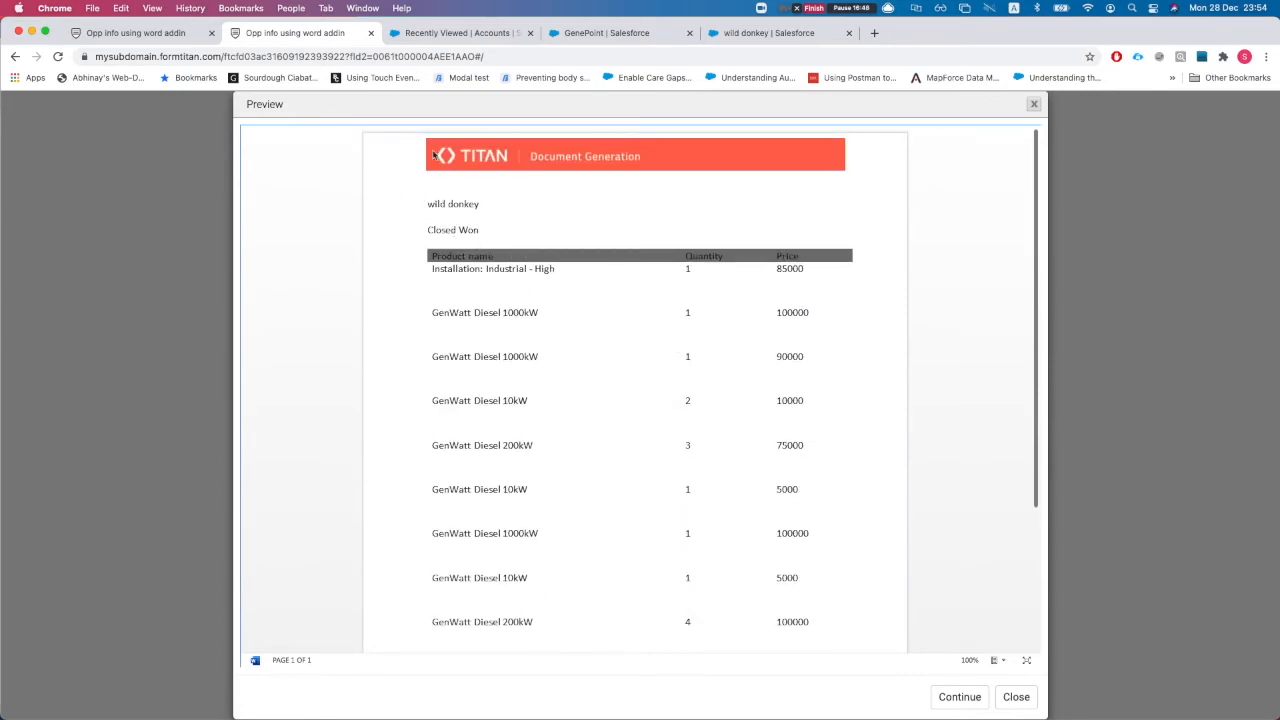
{"action": "key", "text": "ctrl+Up"}
{"action": "left_click", "coordinate": [762, 312]}
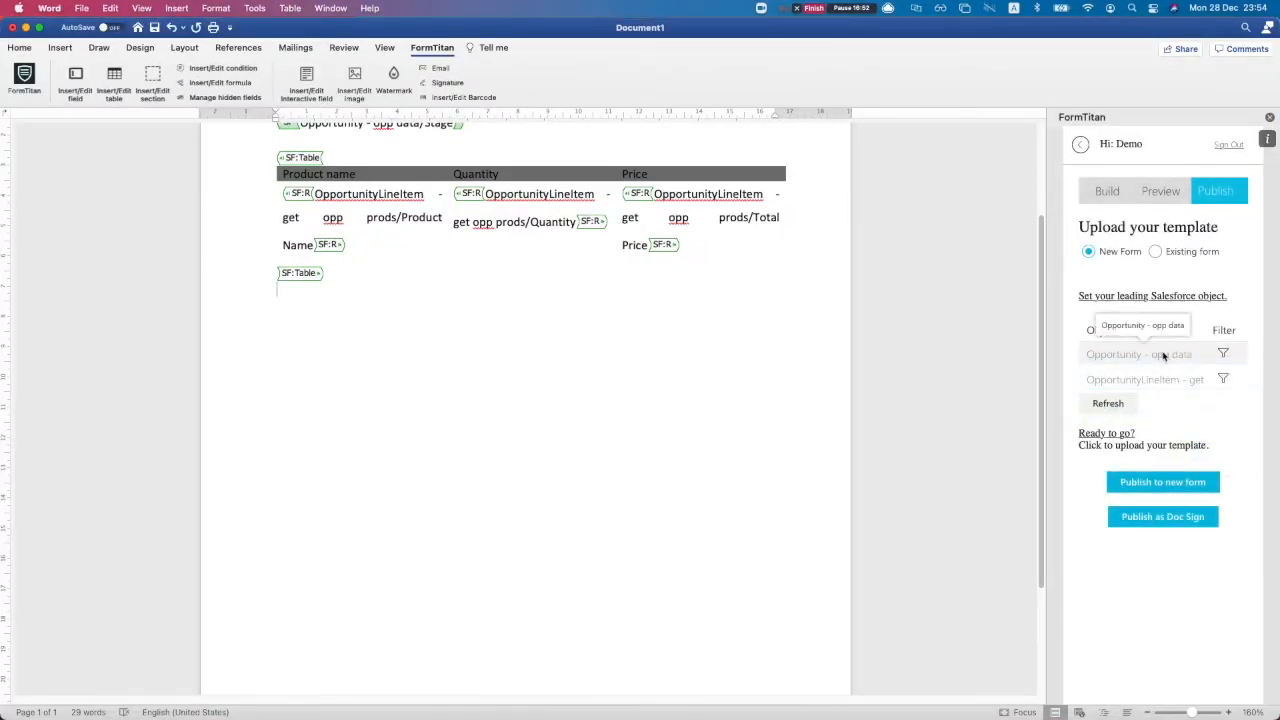
Look over the Opportunity and OpportunityLineItem filters, closing both unchanged, and toggle the panel's preview page
{"action": "left_click", "coordinate": [1225, 356]}
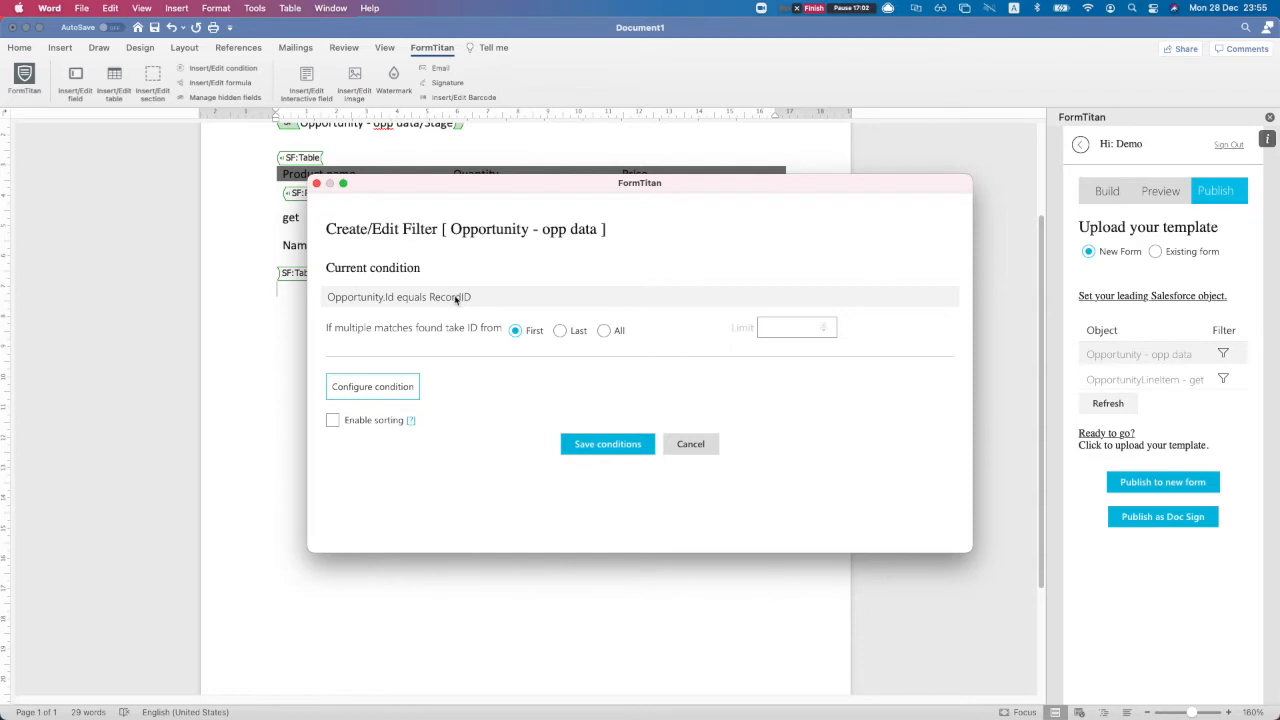
{"action": "left_click", "coordinate": [316, 185]}
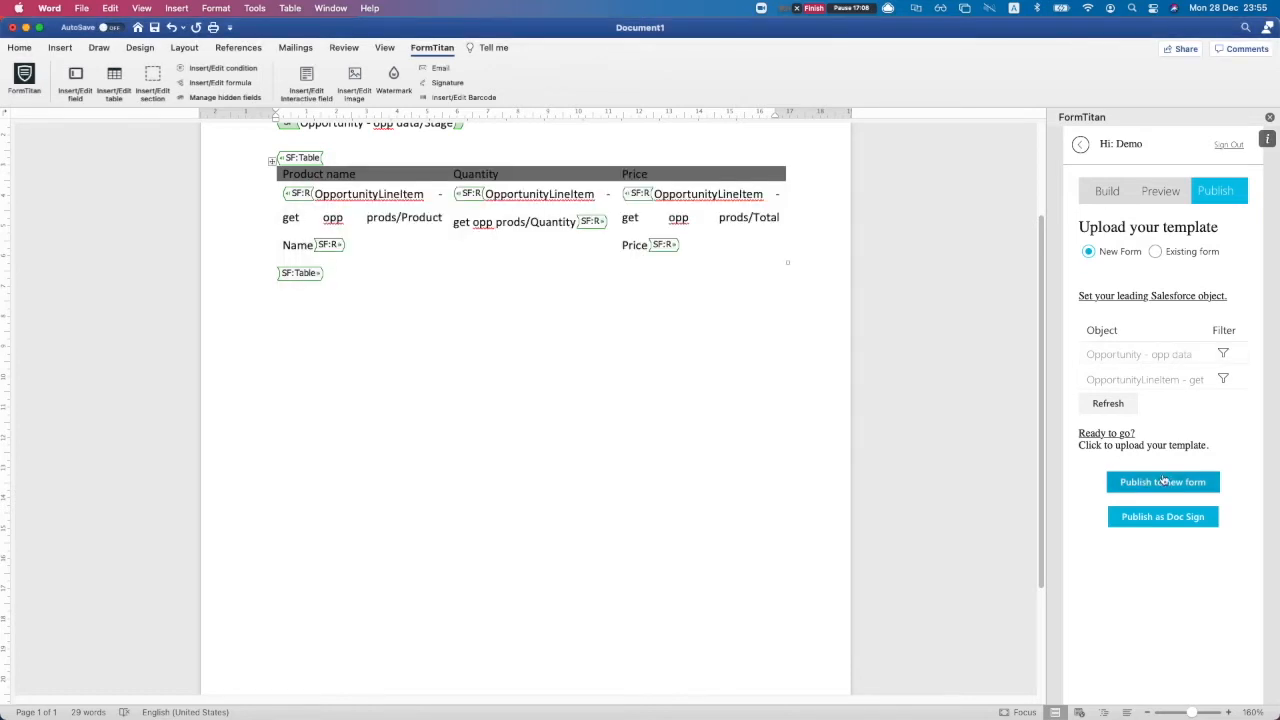
{"action": "left_click", "coordinate": [1223, 379]}
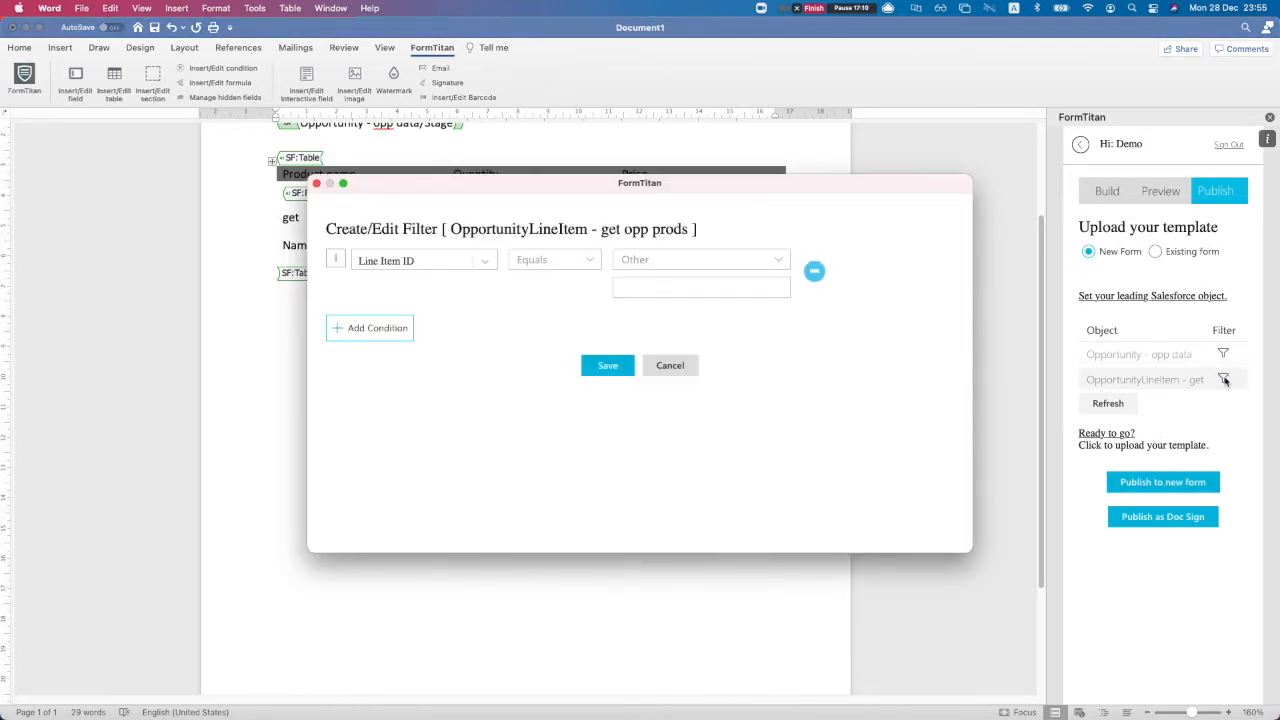
{"action": "left_click", "coordinate": [449, 262]}
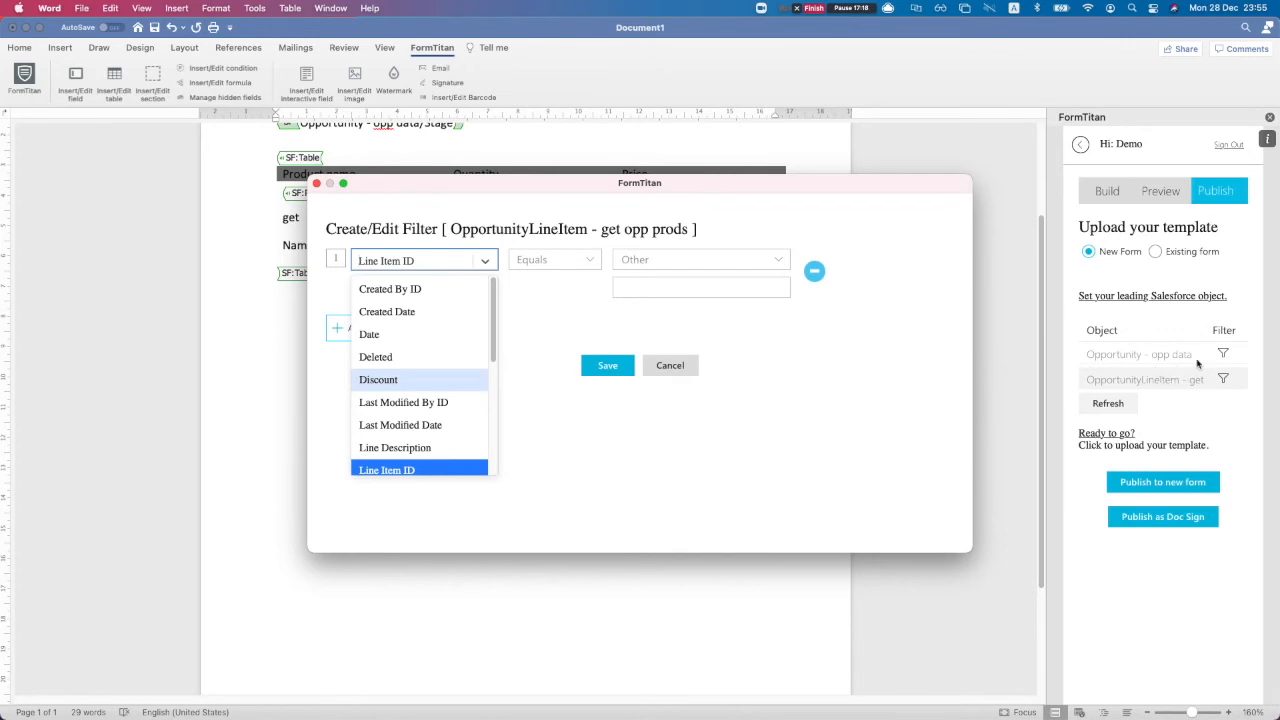
{"action": "left_click", "coordinate": [316, 184]}
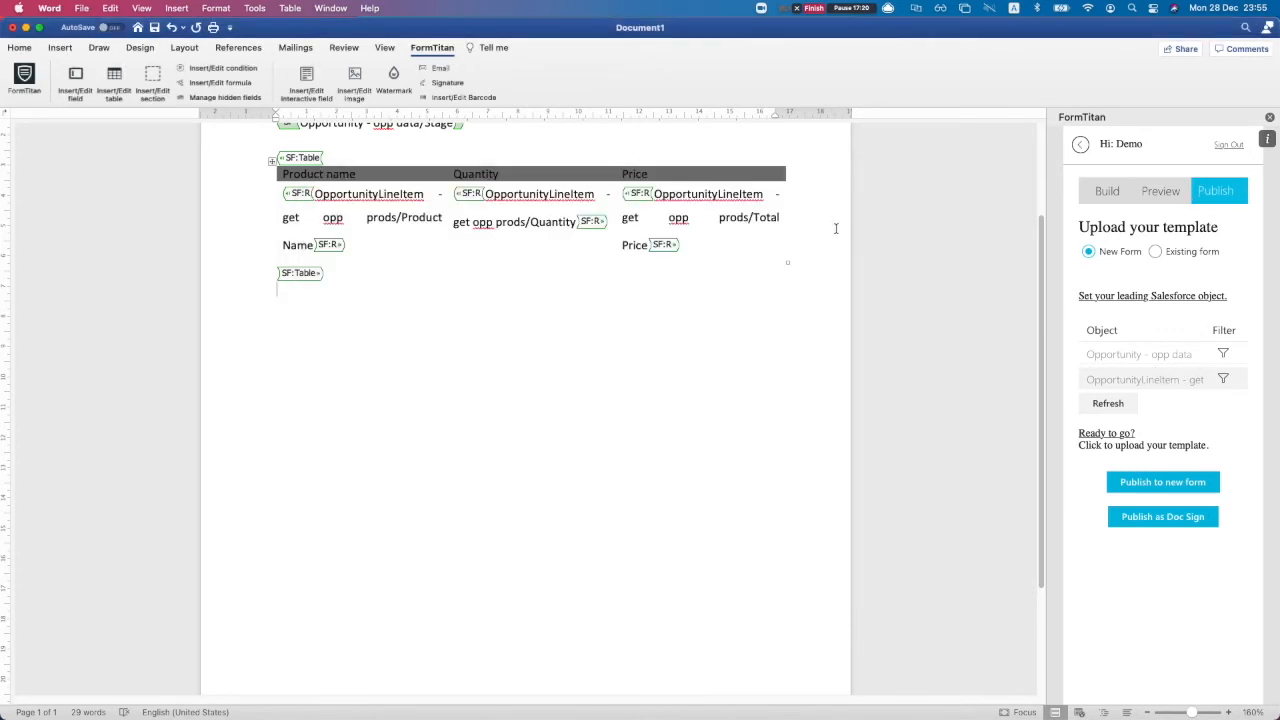
{"action": "left_click", "coordinate": [1181, 193]}
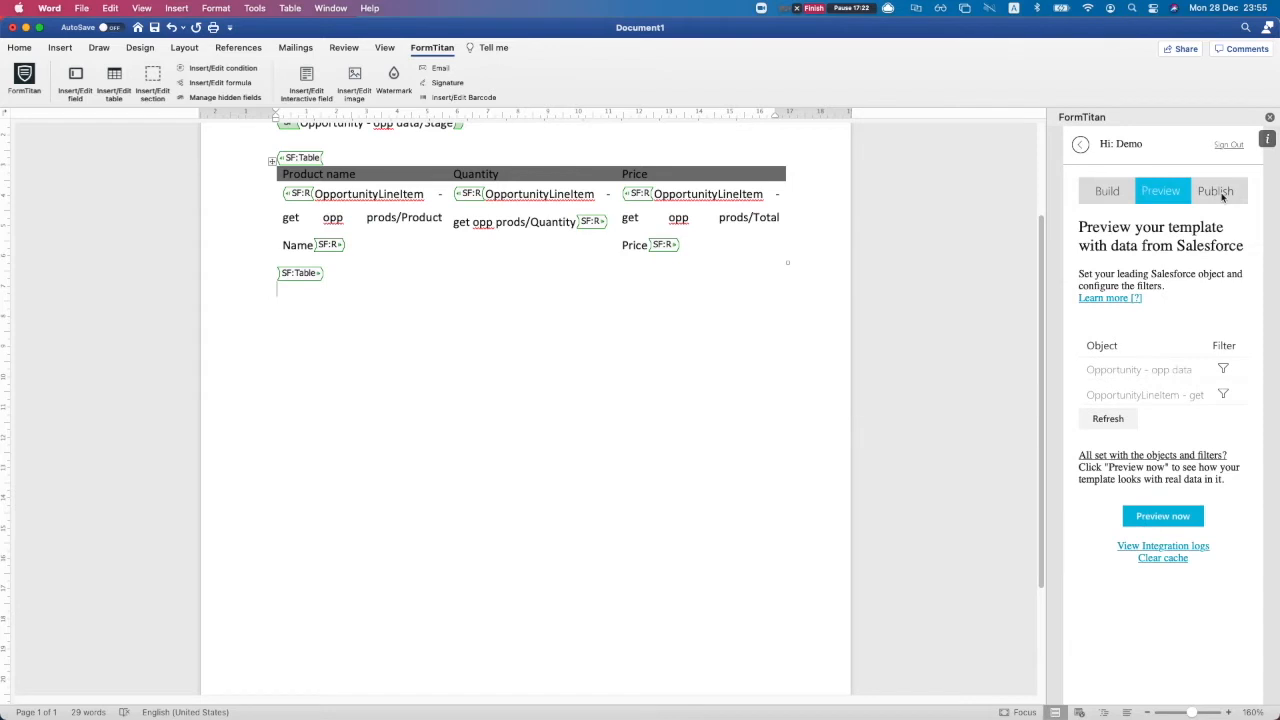
{"action": "left_click", "coordinate": [1216, 192]}
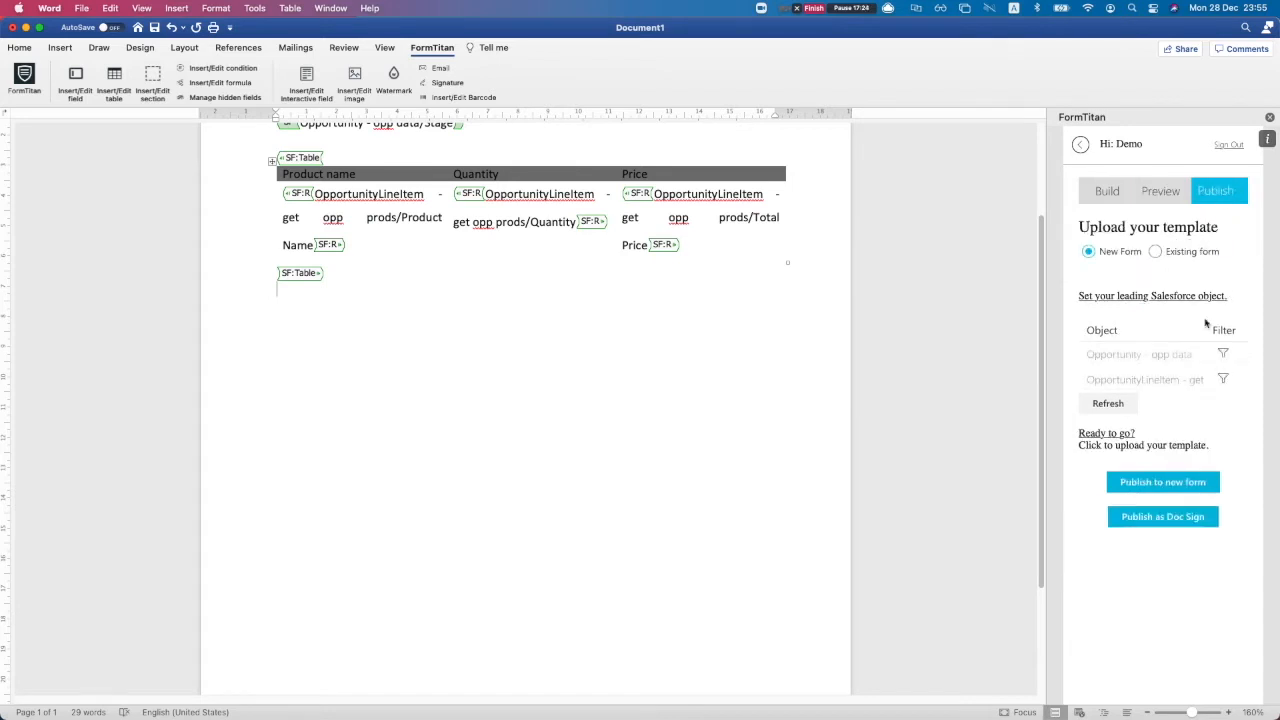
Filter OpportunityLineItem on Opportunity ID, comparing against the Opportunity - opp data record
{"action": "left_click", "coordinate": [1223, 379]}
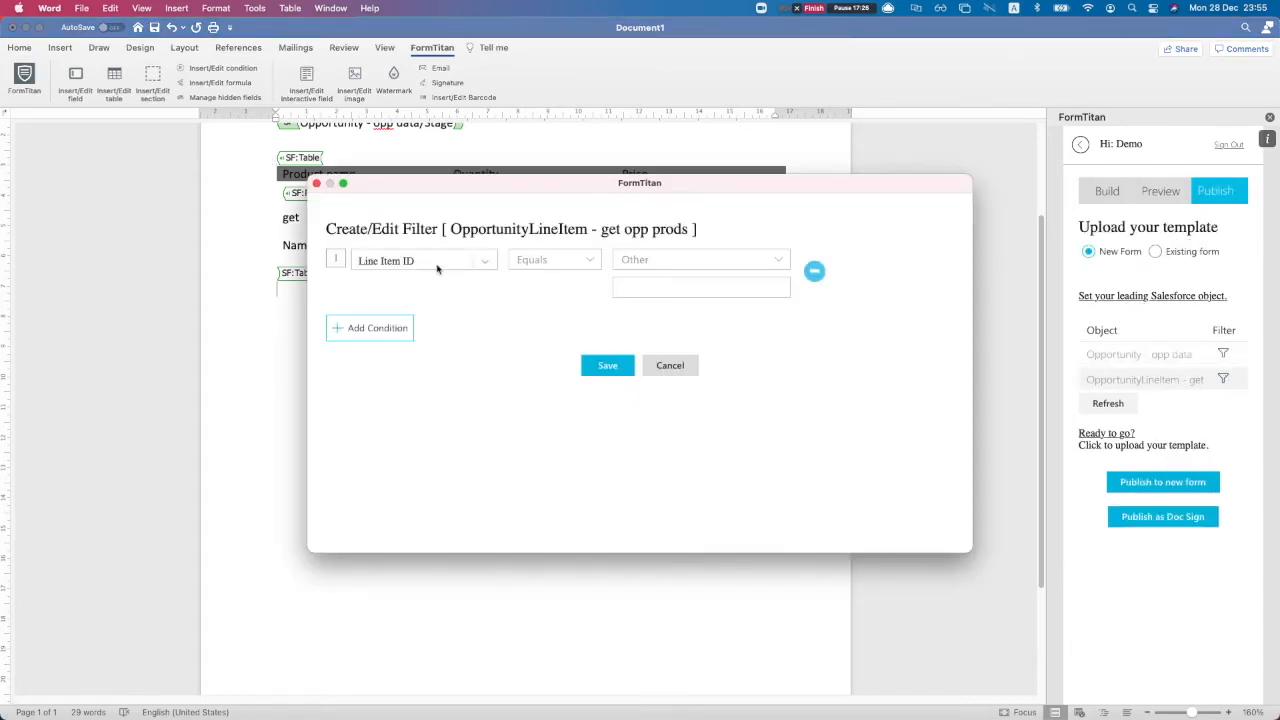
{"action": "left_click", "coordinate": [438, 262]}
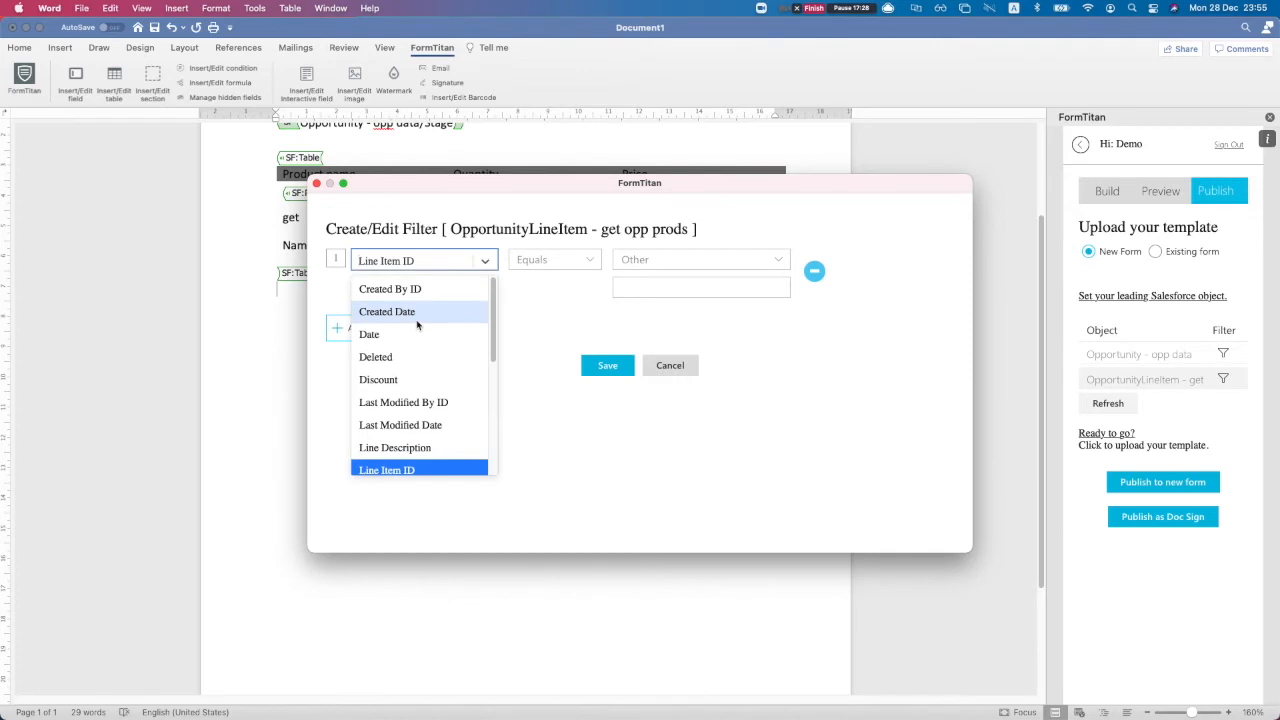
{"action": "type", "text": "opp"}
{"action": "key", "text": "Return"}
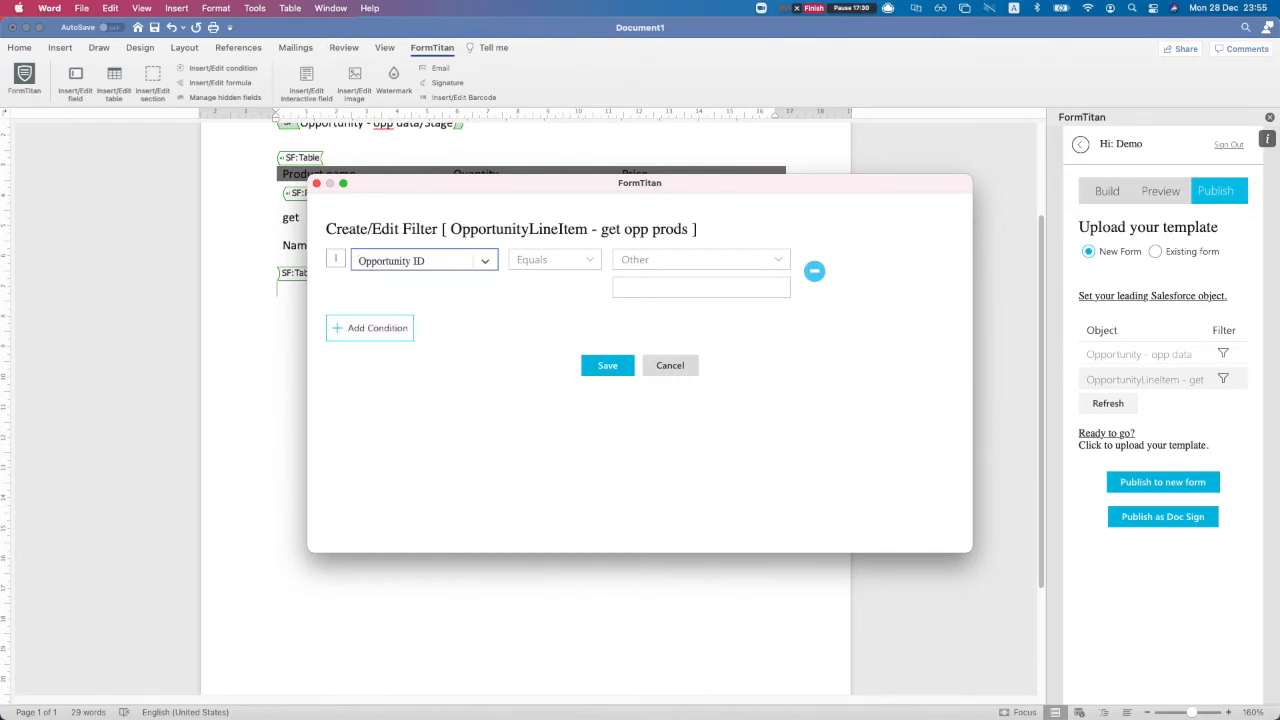
{"action": "left_click", "coordinate": [655, 266]}
{"action": "left_click", "coordinate": [660, 281]}
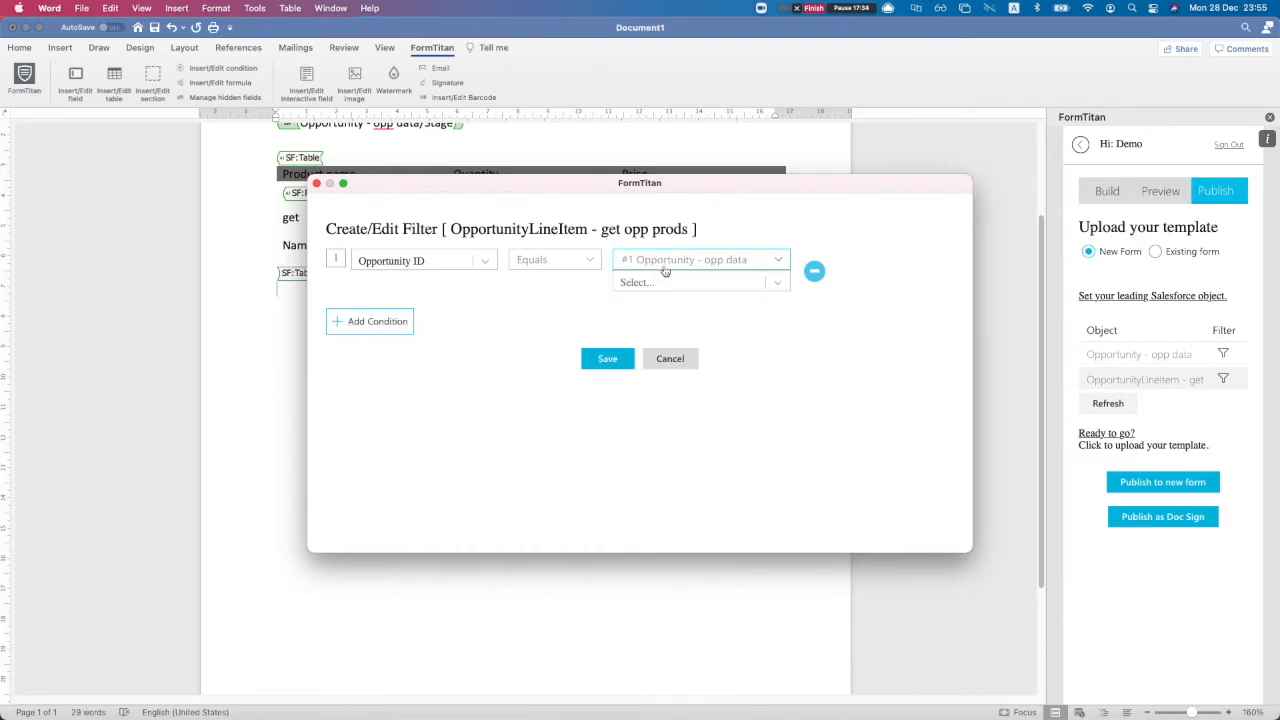
Match the Opportunity - opp data record's Opportunity ID field, then save the condition and the filter
{"action": "left_click", "coordinate": [706, 285]}
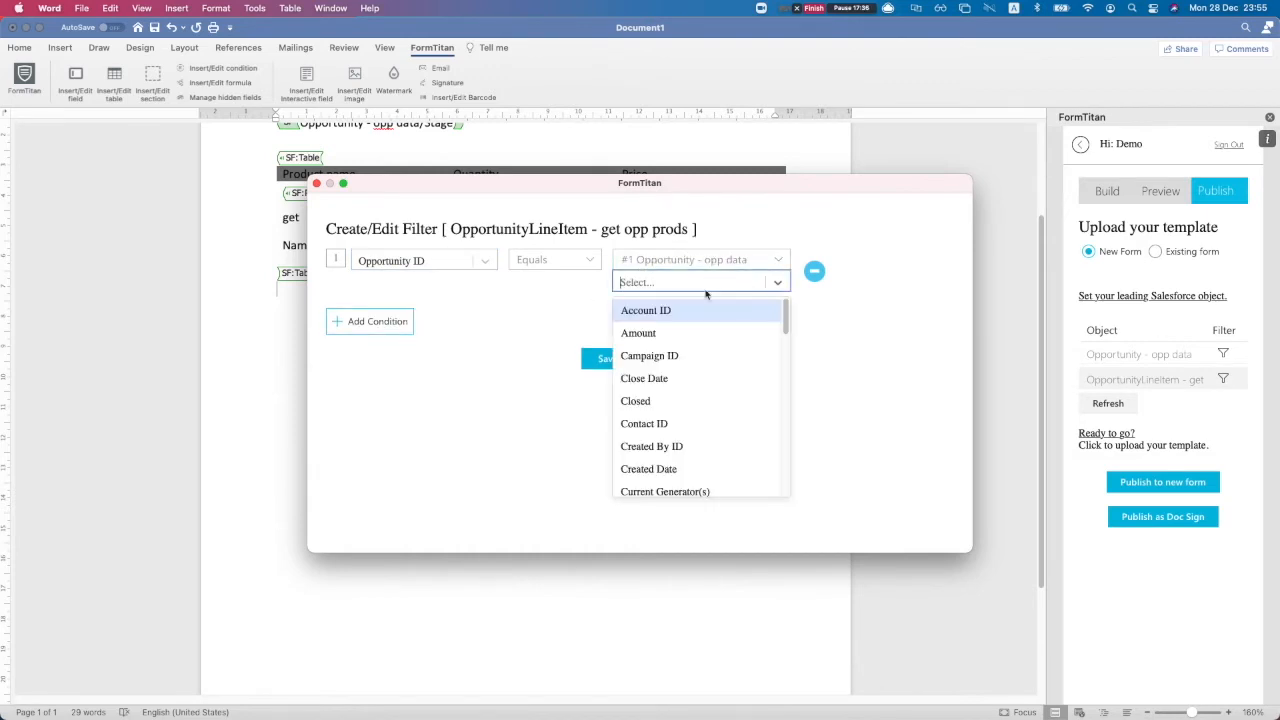
{"action": "type", "text": "oppo"}
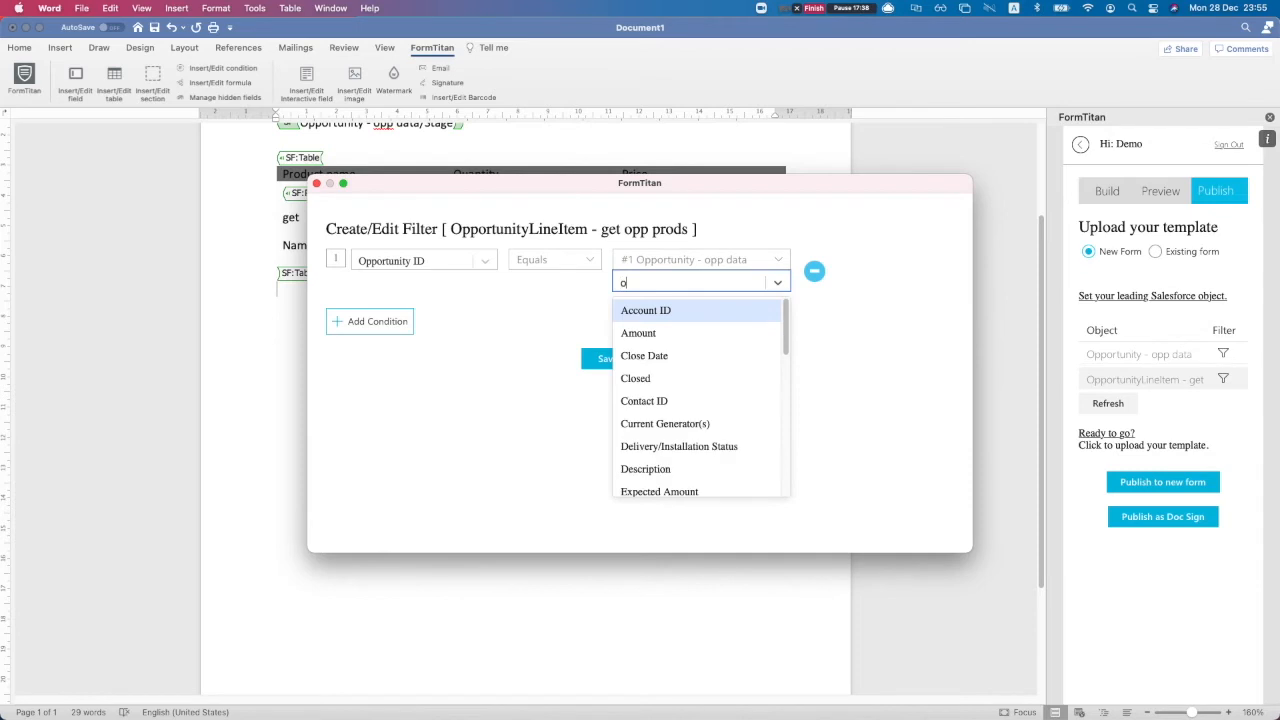
{"action": "key", "text": "Down"}
{"action": "key", "text": "Down"}
{"action": "key", "text": "Up"}
{"action": "key", "text": "Return"}
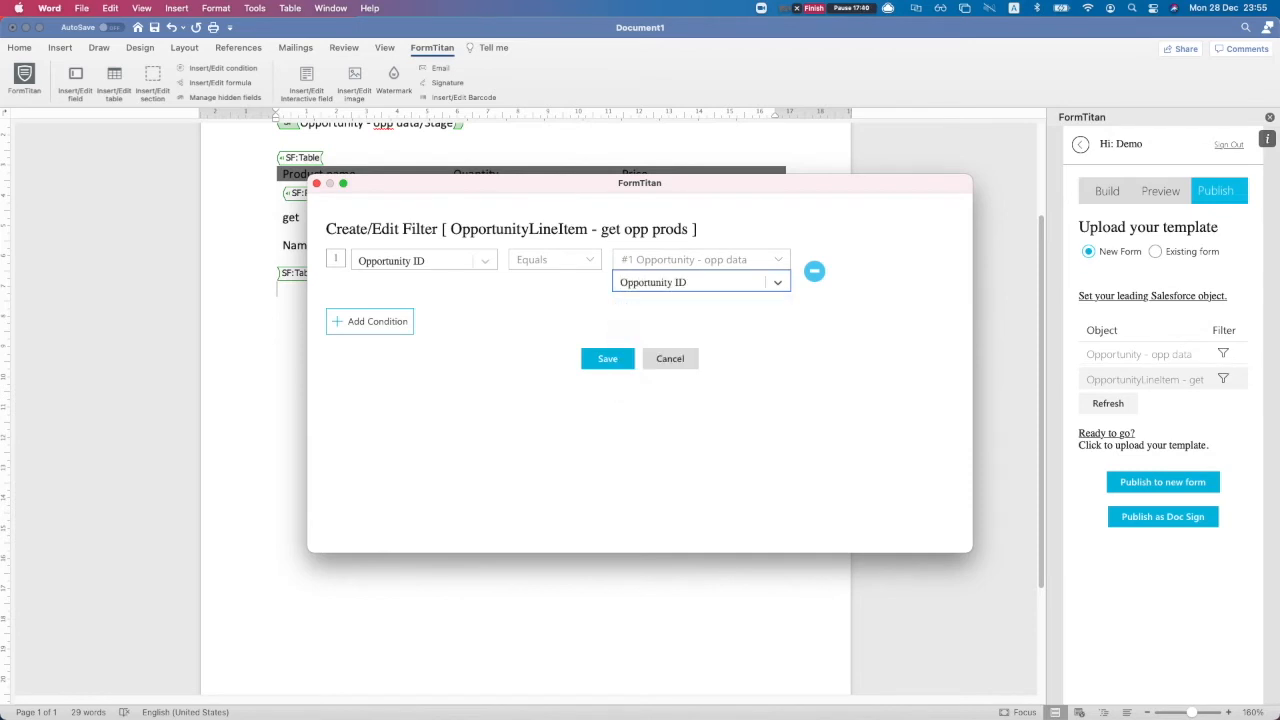
{"action": "left_click", "coordinate": [606, 362]}
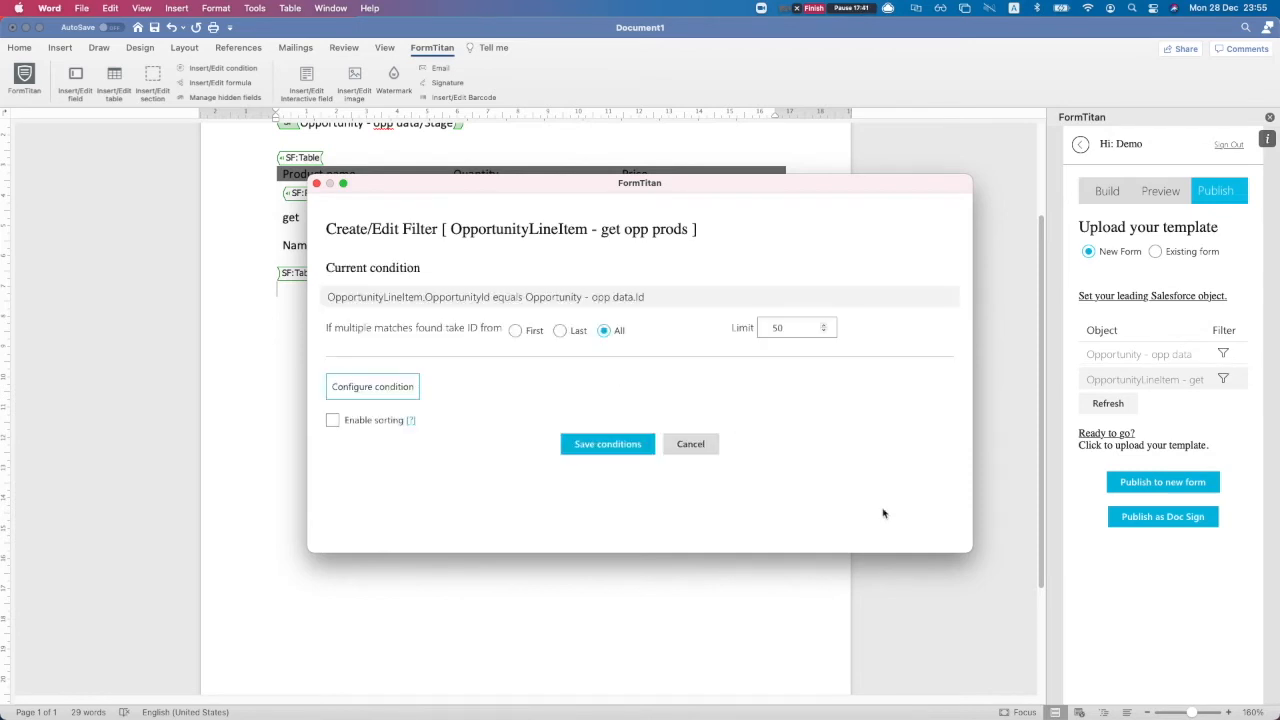
{"action": "left_click", "coordinate": [600, 445]}
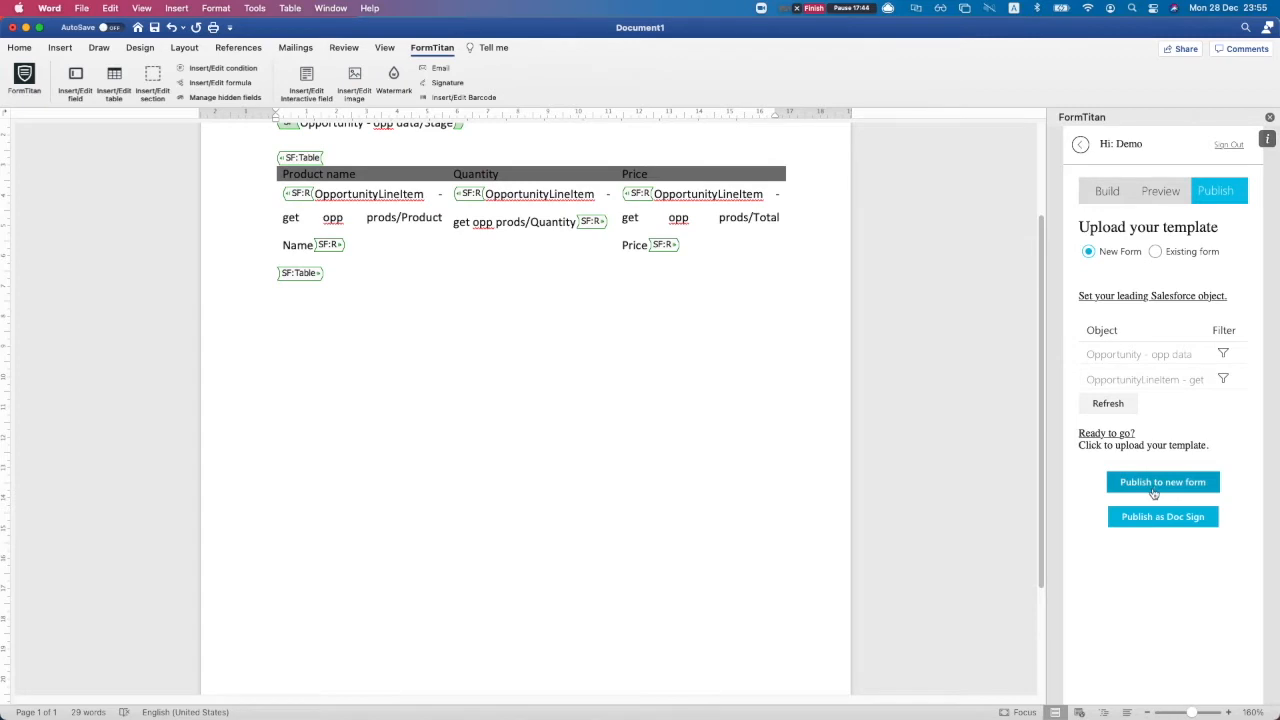
Publish the template to the existing 'Opp info using word addin' form, overriding its attached document
{"action": "left_click", "coordinate": [1155, 252]}
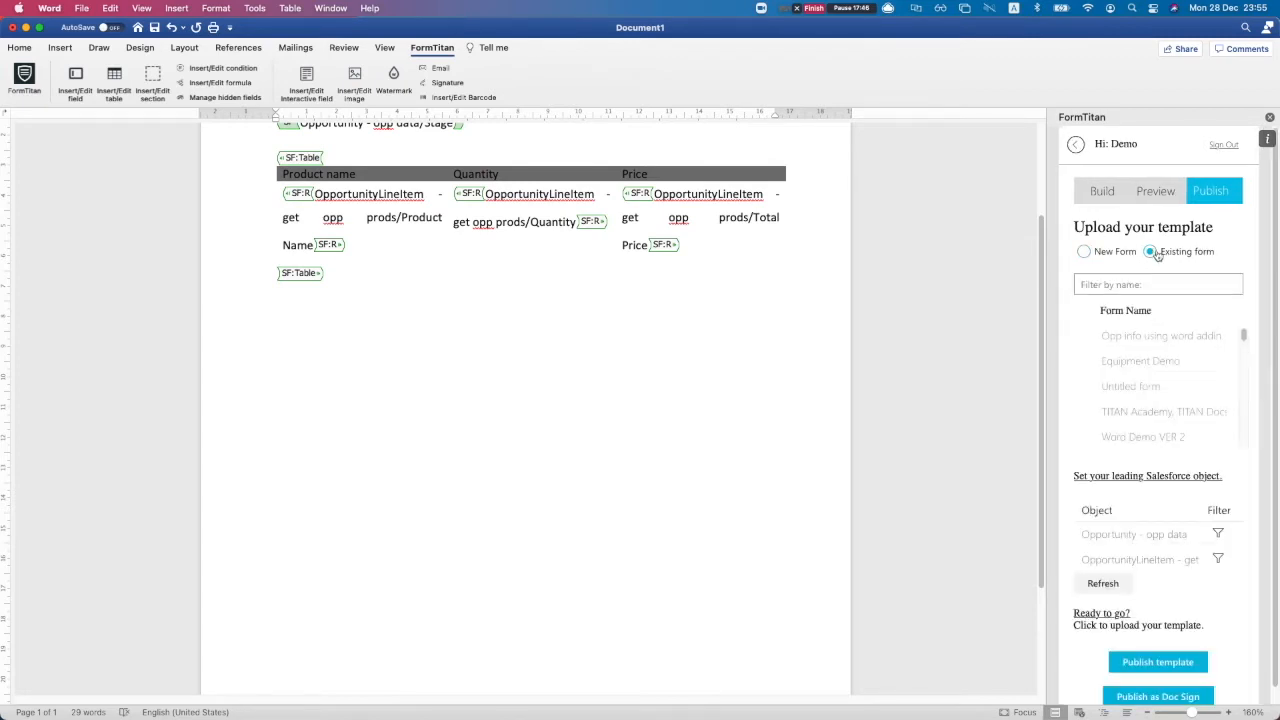
{"action": "left_click", "coordinate": [1095, 340]}
{"action": "scroll", "coordinate": [1170, 500], "scroll_direction": "down", "scroll_amount": 1}
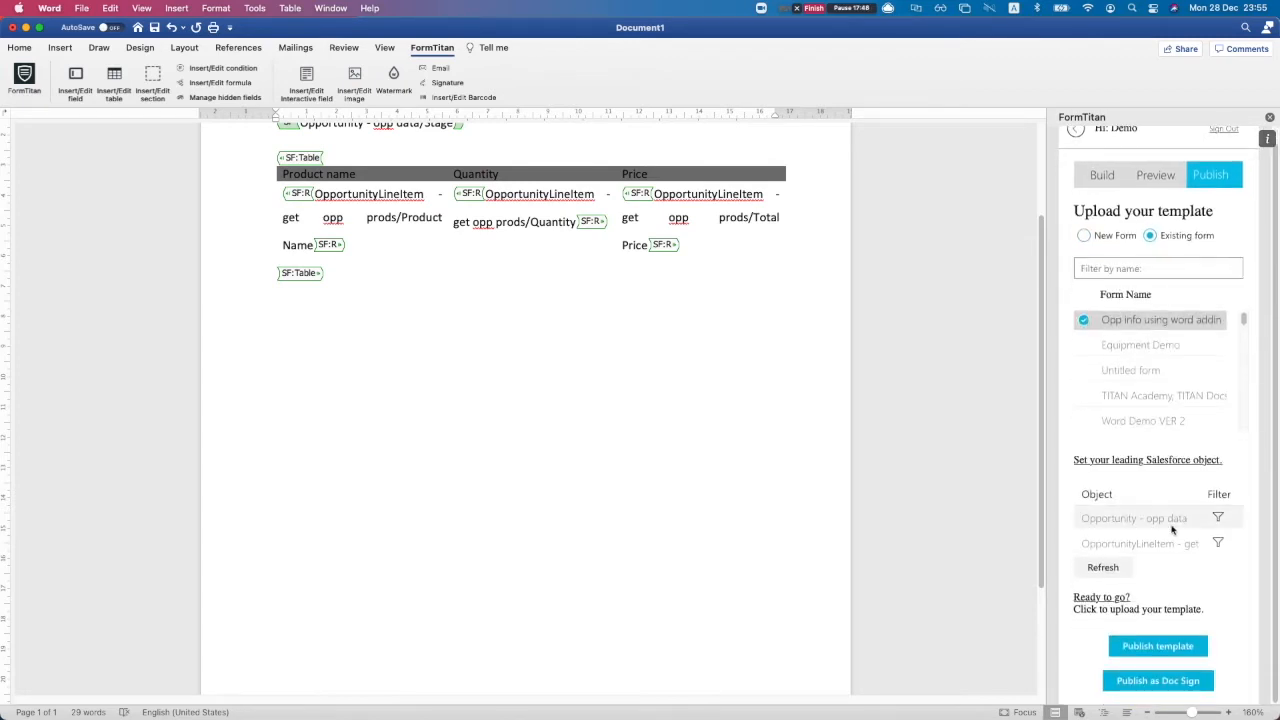
{"action": "left_click", "coordinate": [1160, 647]}
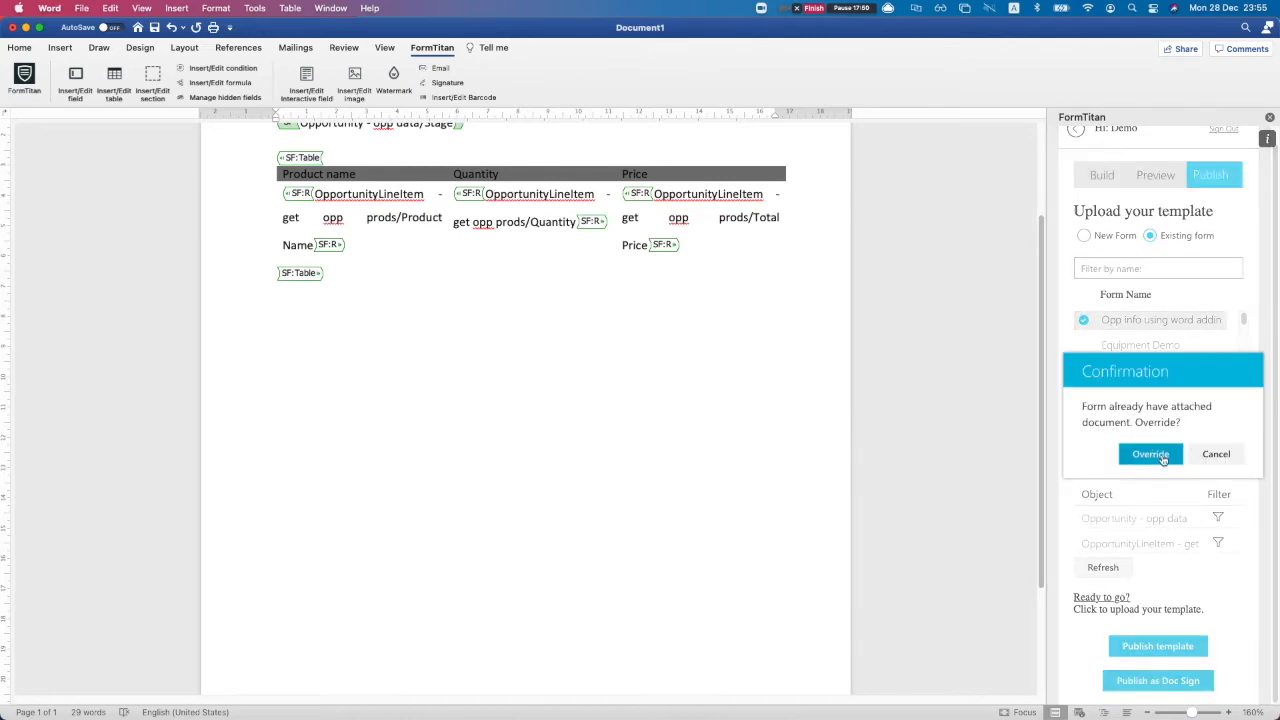
{"action": "left_click", "coordinate": [1150, 455]}
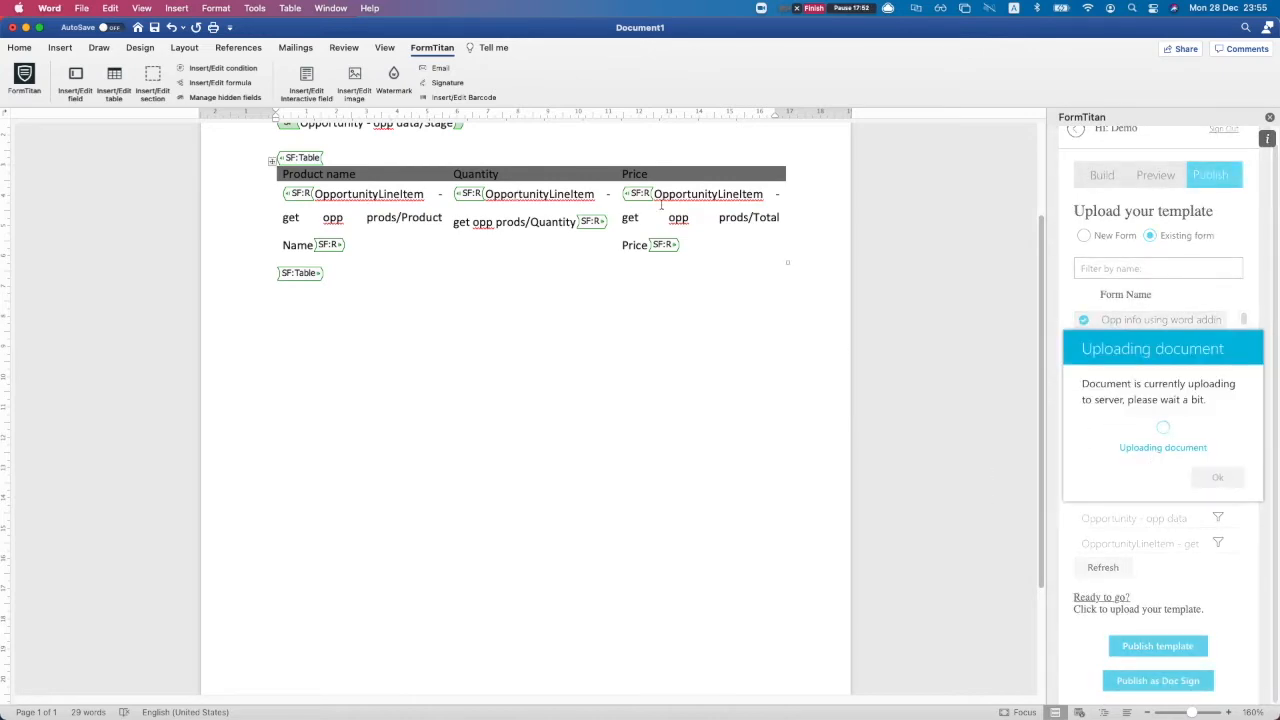
Refresh the form preview in the browser and check the product rows
{"action": "key", "text": "ctrl+Up"}
{"action": "left_click", "coordinate": [480, 255]}
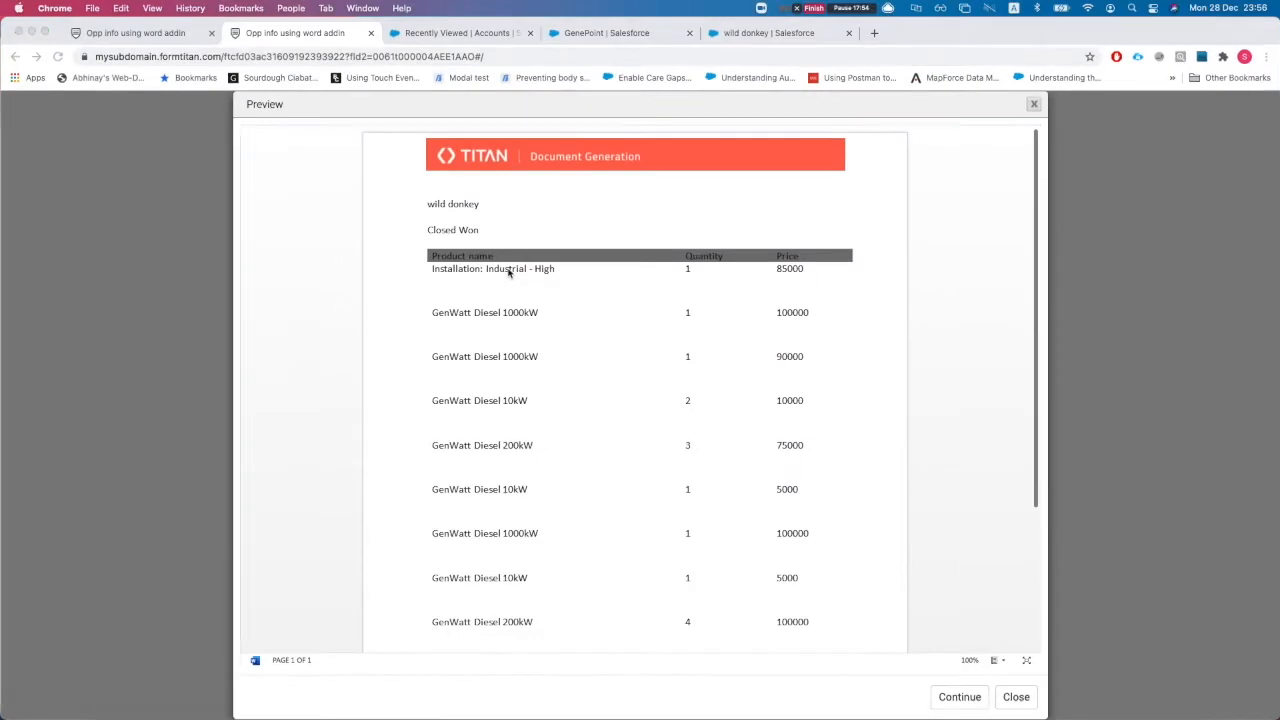
{"action": "key", "text": "super+r"}
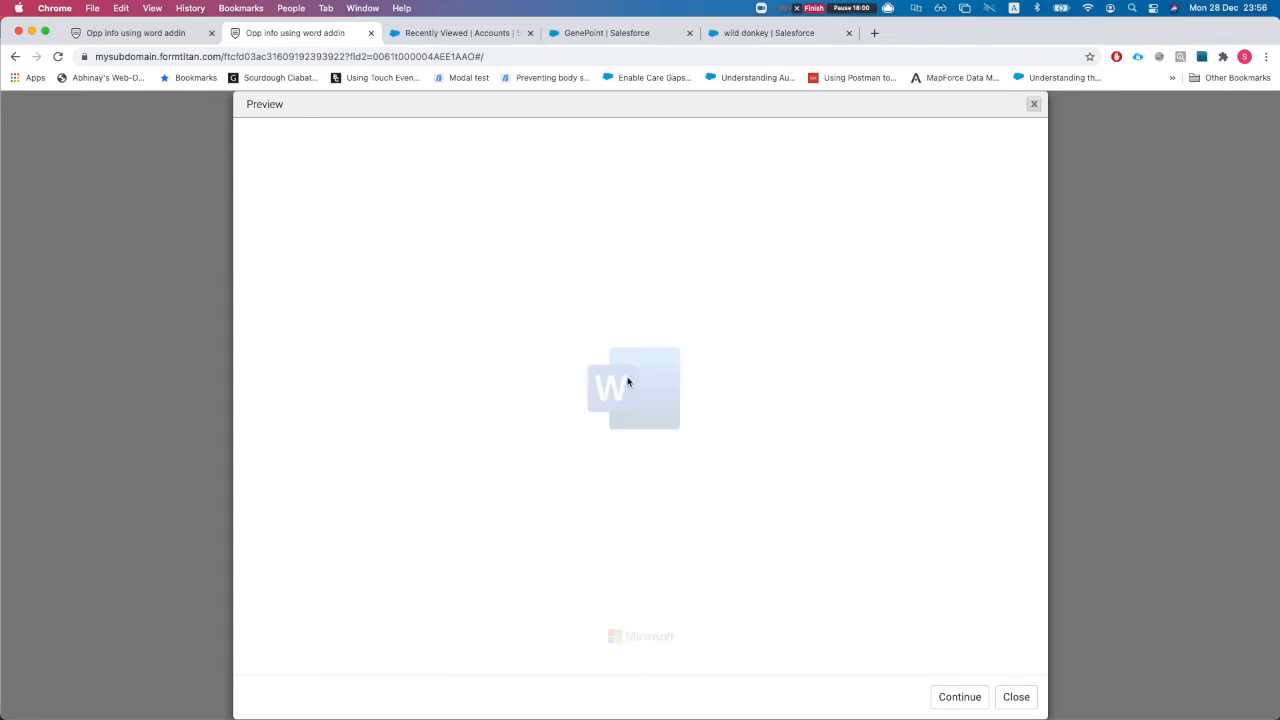
{"action": "left_click_drag", "start_coordinate": [489, 257], "coordinate": [791, 449]}
{"action": "left_click", "coordinate": [664, 419]}
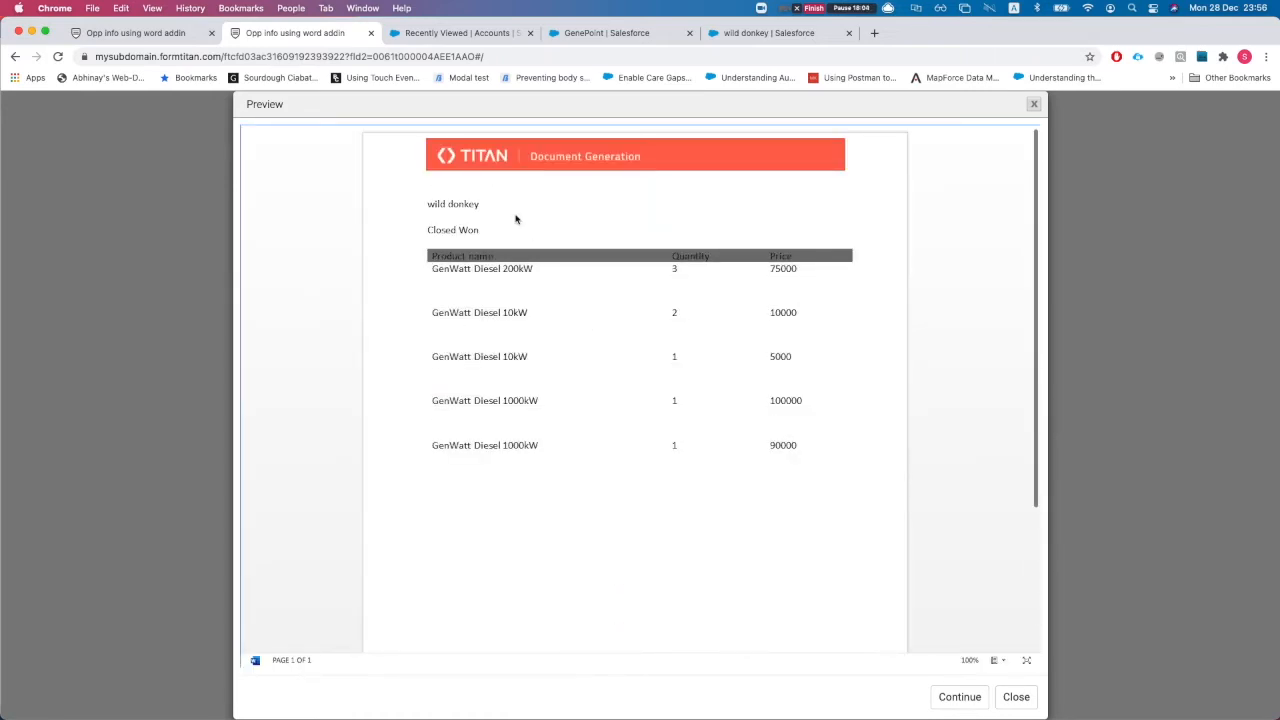
Back in Word, dismiss the upload success message and show the FormTitan preview page
{"action": "key", "text": "ctrl+Up"}
{"action": "left_click", "coordinate": [917, 329]}
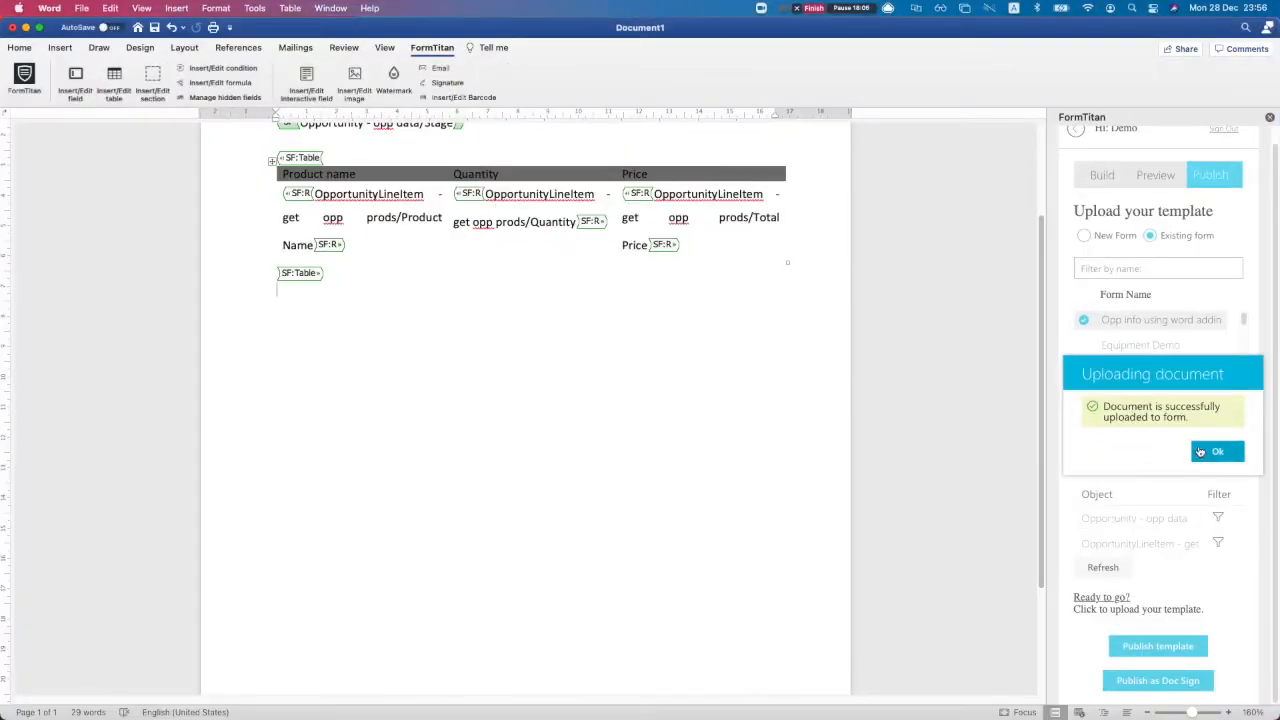
{"action": "left_click", "coordinate": [1200, 452]}
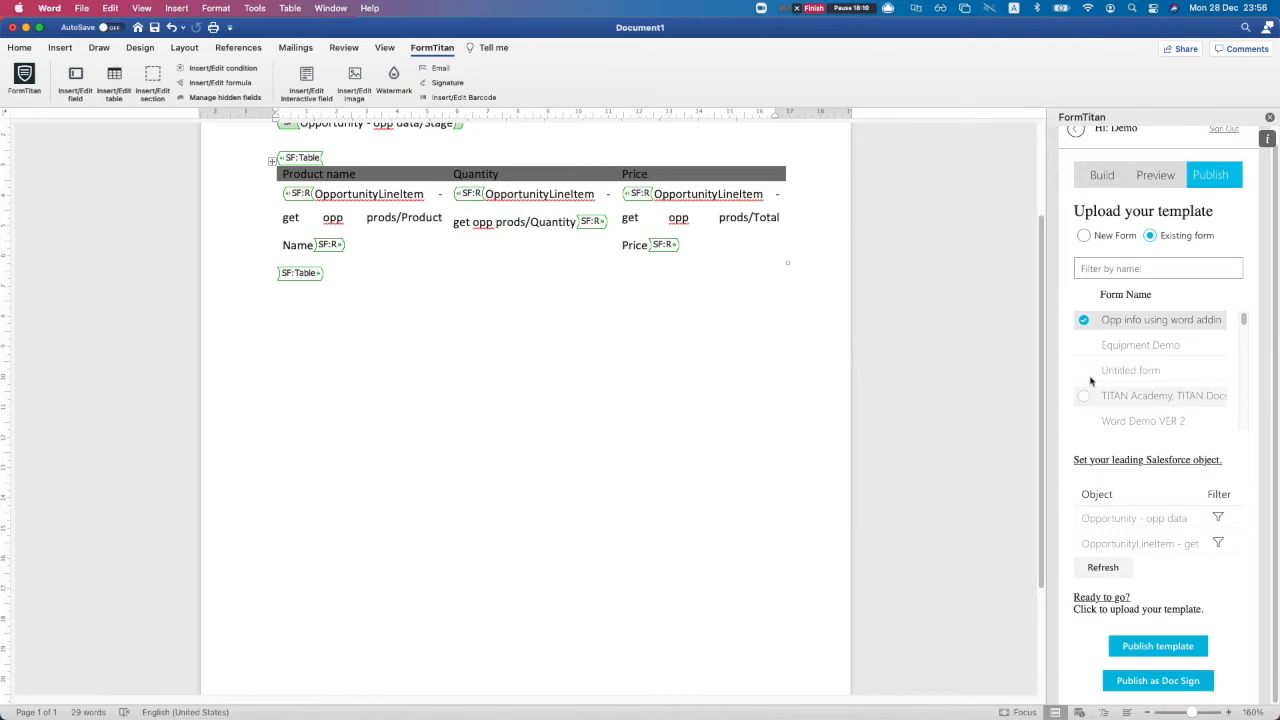
{"action": "left_click", "coordinate": [1152, 184]}
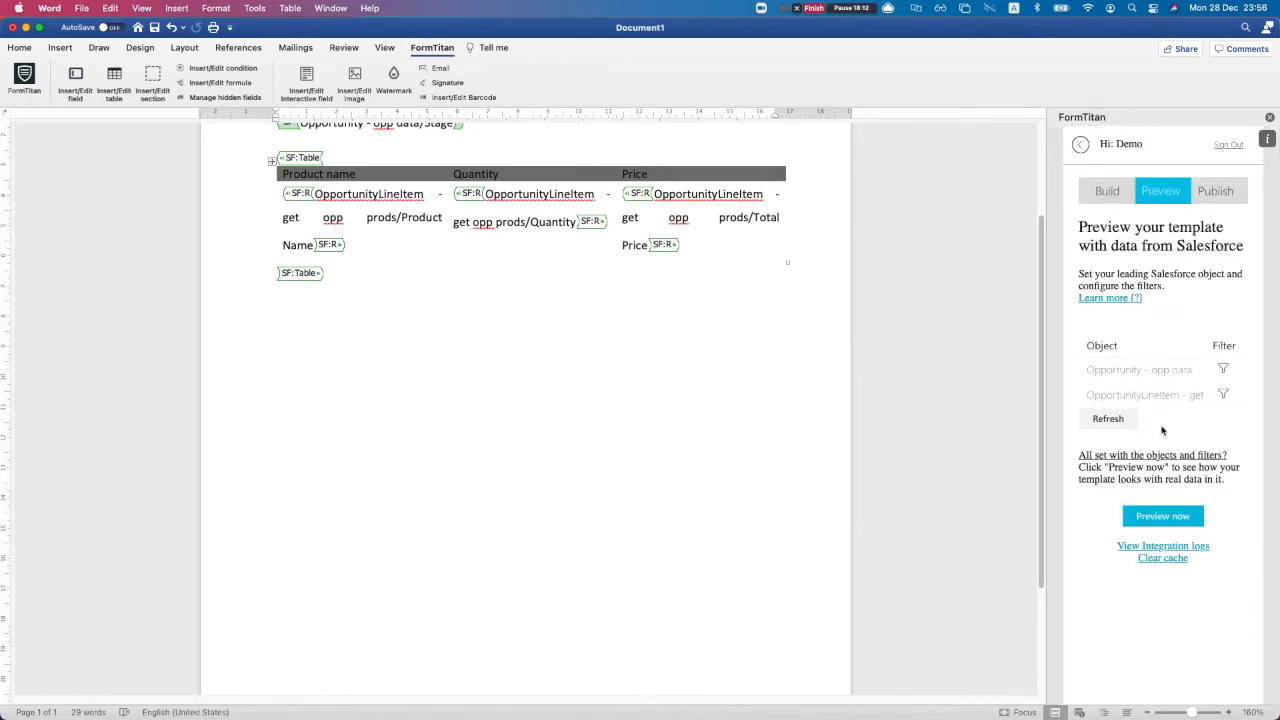
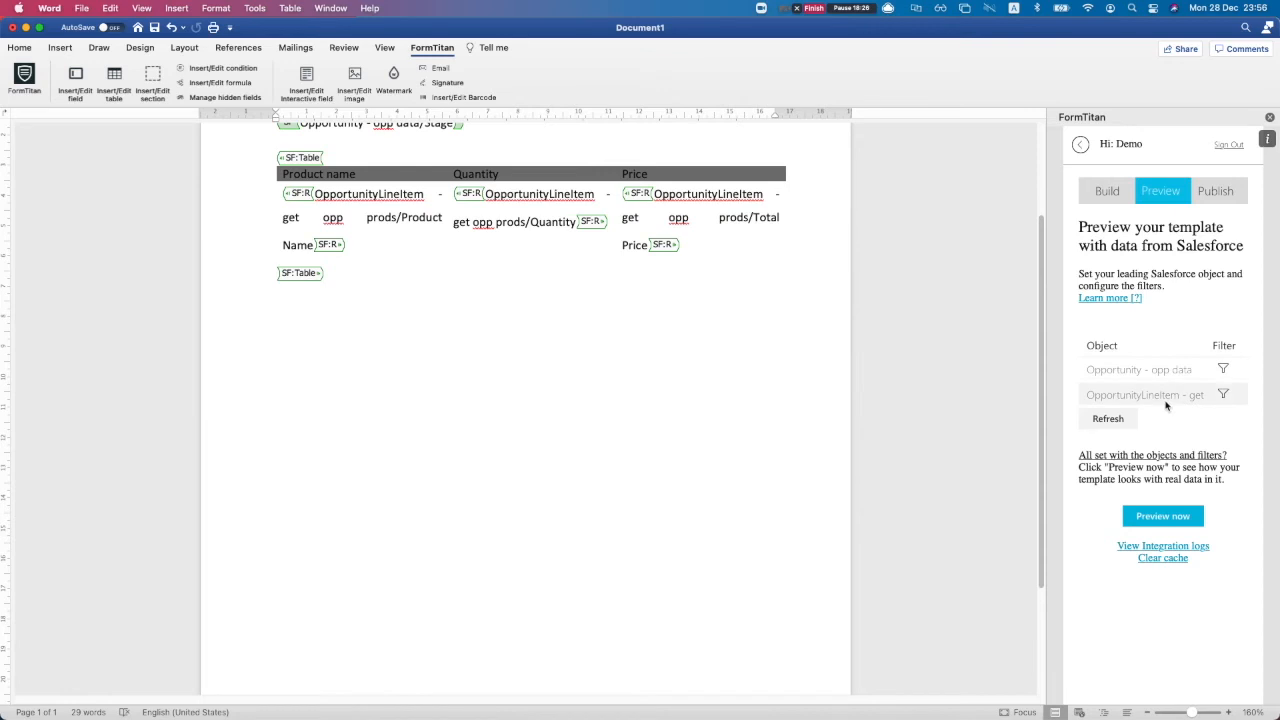
Try reordering the OpportunityLineItem and Opportunity preview objects, restoring the original order
{"action": "left_click_drag", "start_coordinate": [1166, 404], "coordinate": [1134, 351]}
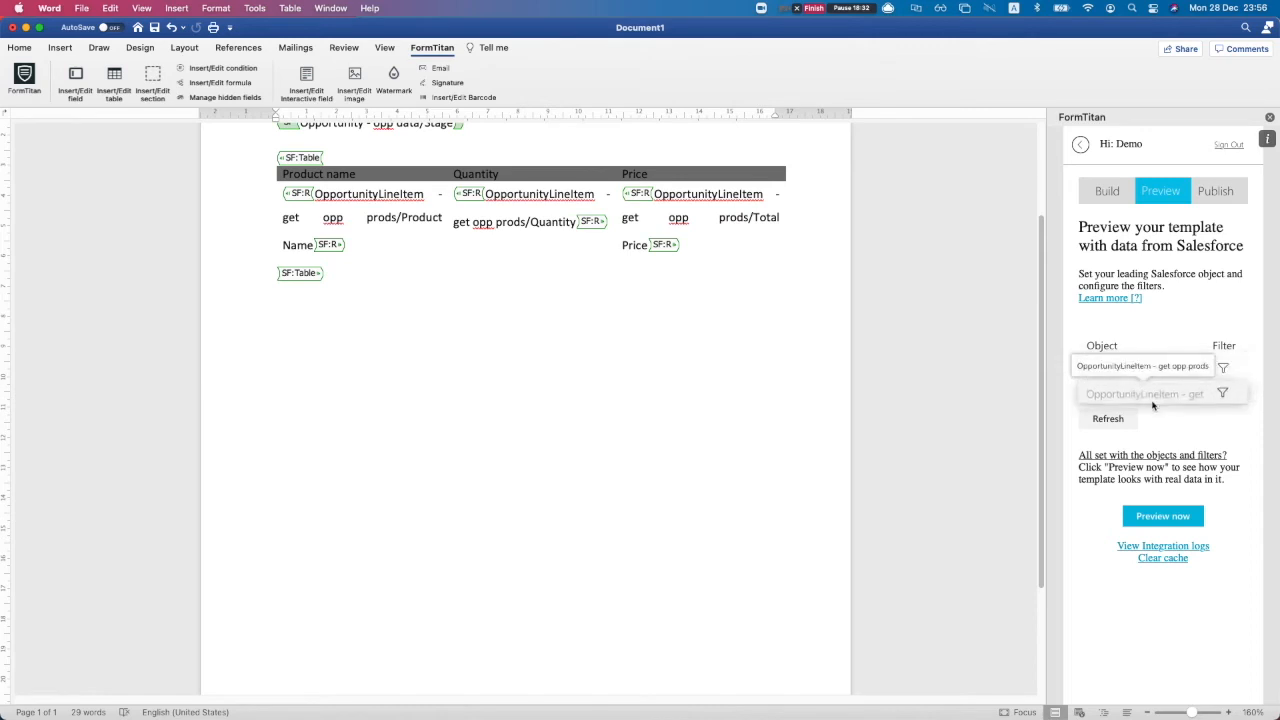
{"action": "left_click_drag", "start_coordinate": [1146, 369], "coordinate": [1146, 400]}
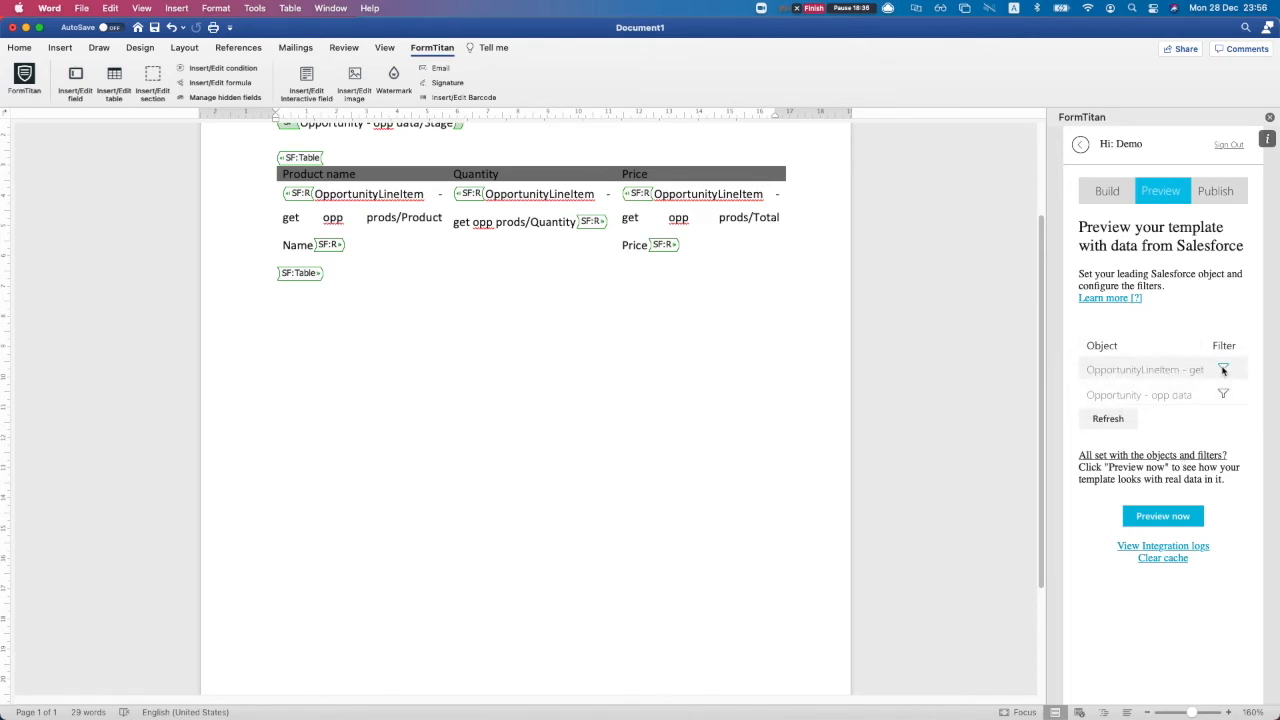
{"action": "left_click", "coordinate": [1222, 370]}
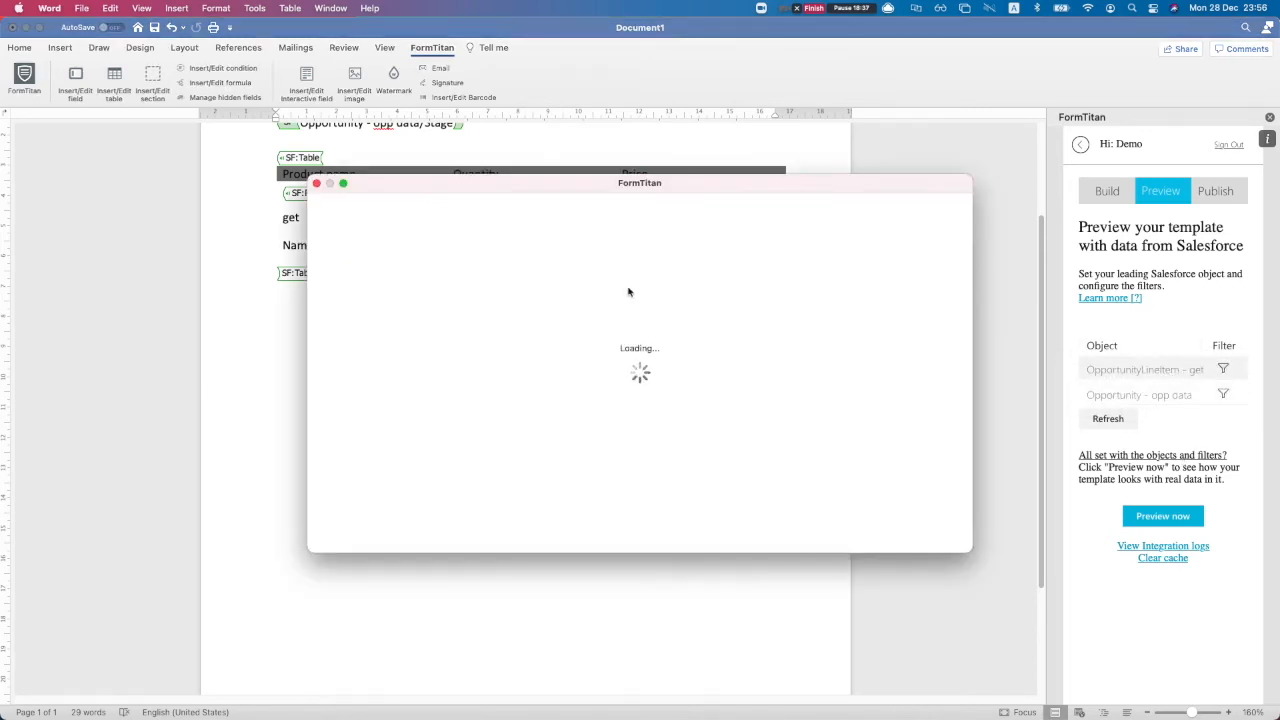
{"action": "left_click", "coordinate": [316, 183]}
{"action": "mouse_move", "coordinate": [1165, 395]}
{"action": "left_mouse_down"}
{"action": "mouse_move", "coordinate": [1175, 369]}
{"action": "mouse_move", "coordinate": [1162, 369]}
{"action": "mouse_move", "coordinate": [1209, 372]}
{"action": "mouse_move", "coordinate": [1190, 396]}
{"action": "left_mouse_up"}
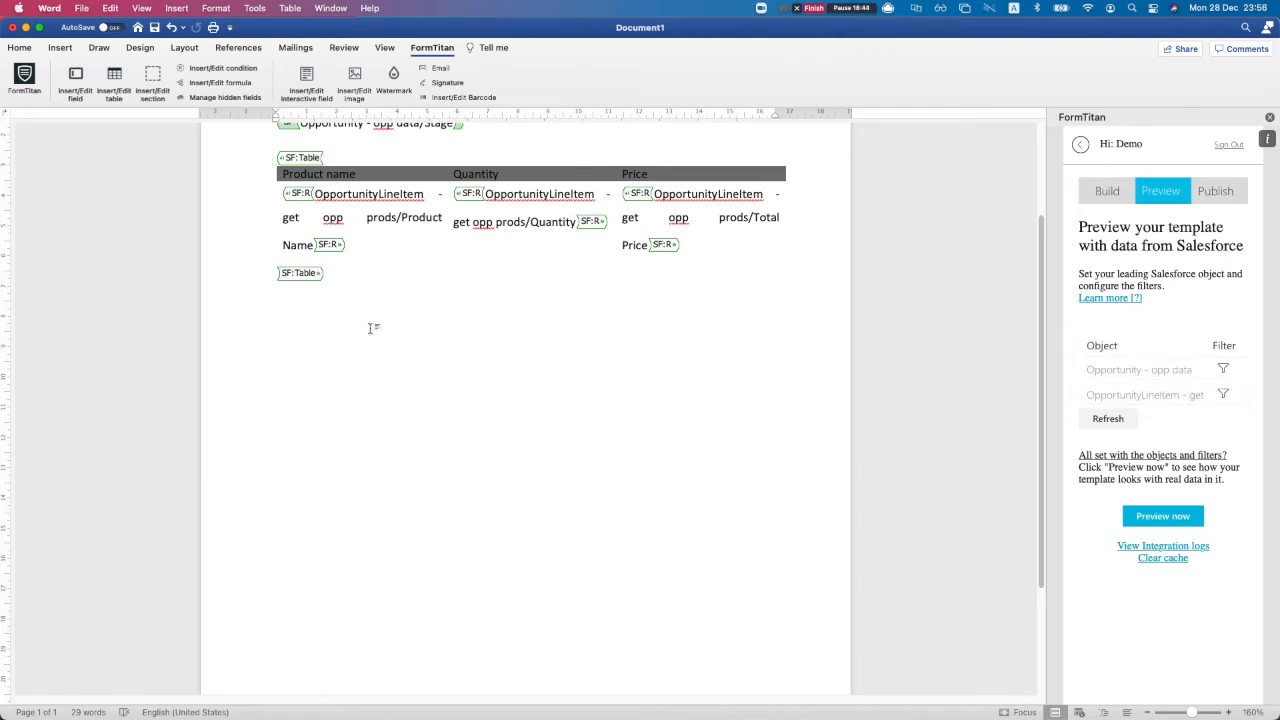
Switch to Chrome to view the wild donkey preview with five GenWatt products
{"action": "left_click", "coordinate": [288, 319]}
{"action": "key", "text": "ctrl+Up"}
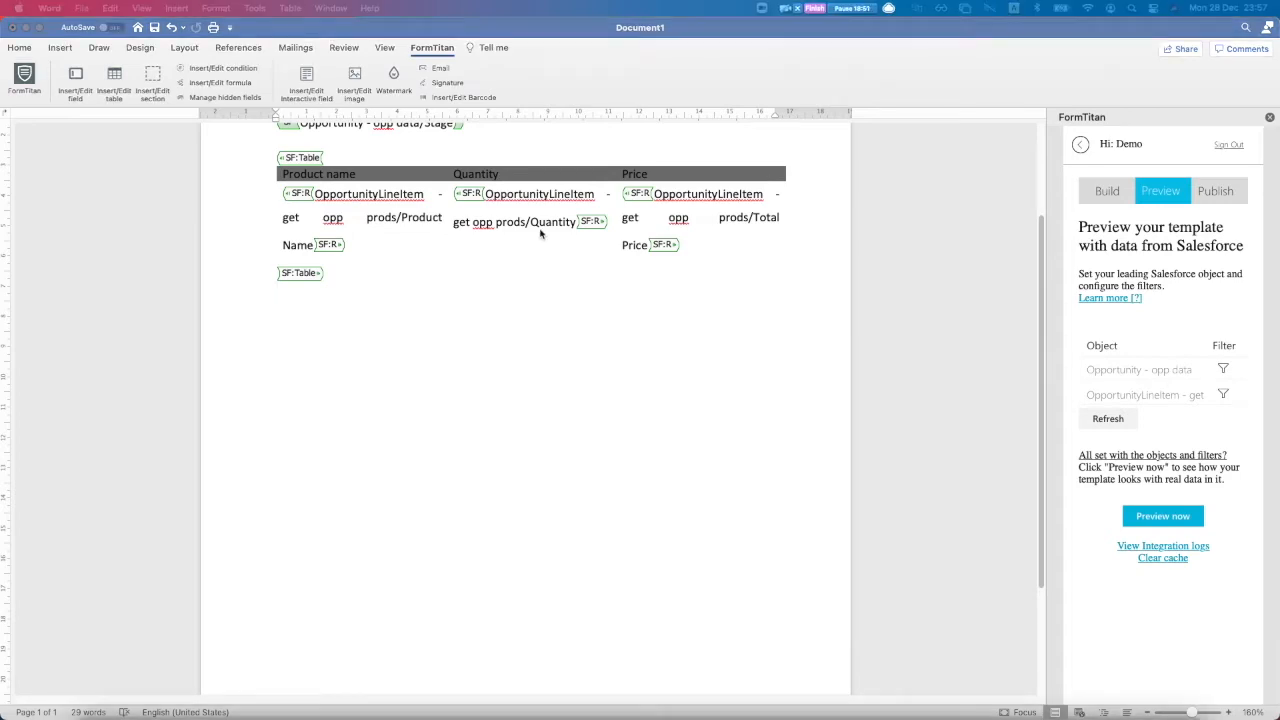
{"action": "left_click", "coordinate": [461, 338]}
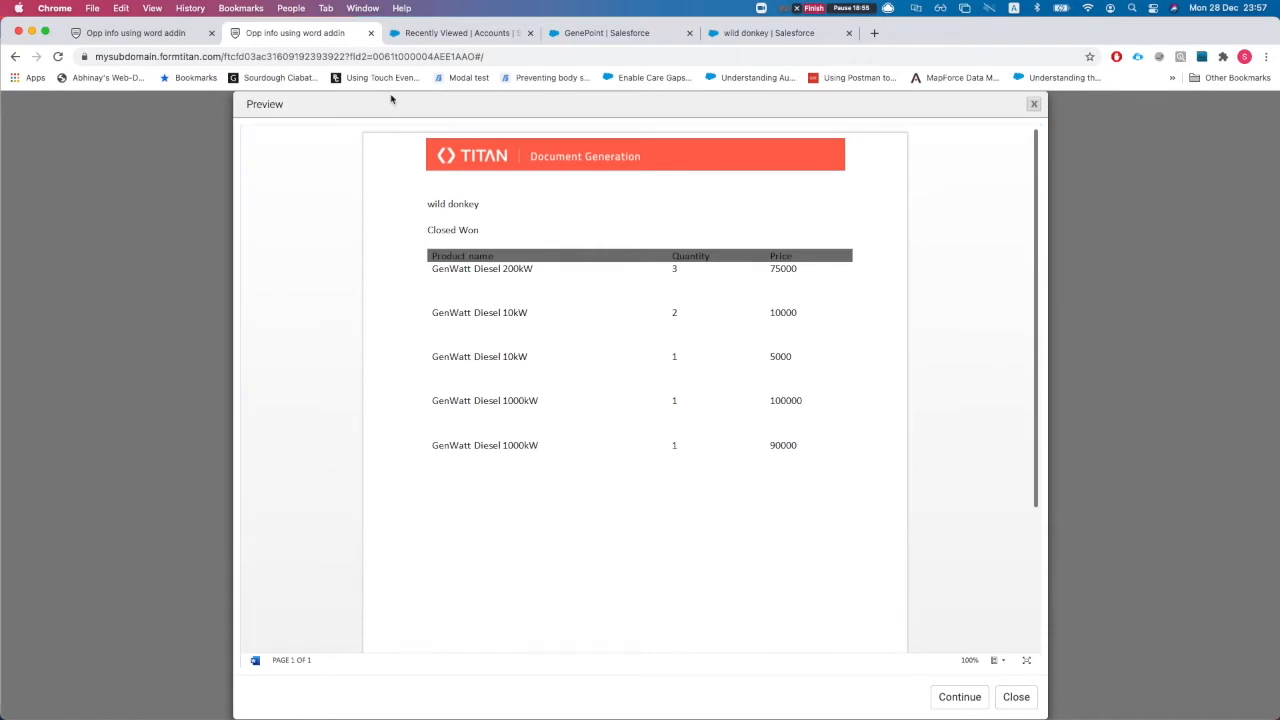
Select the record ID in the preview address and return to the FormTitan editor, closing Publish
{"action": "double_click", "coordinate": [398, 57]}
{"action": "left_click", "coordinate": [430, 231]}
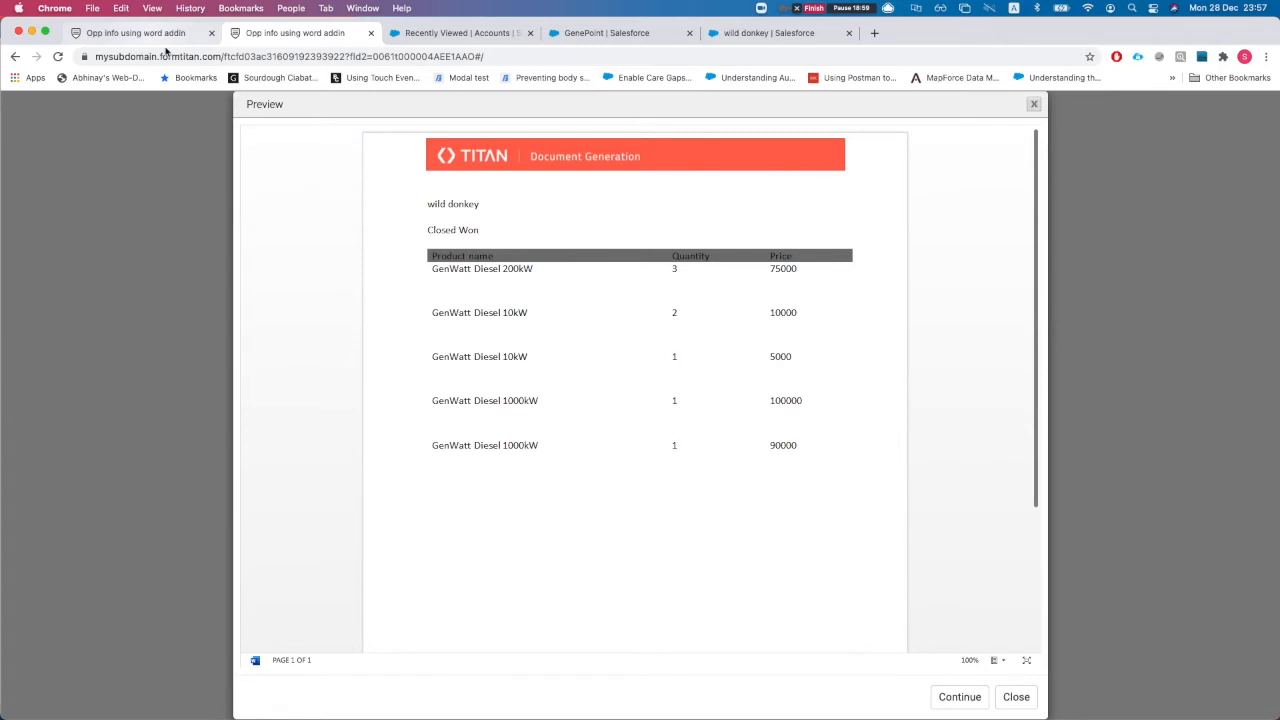
{"action": "left_click", "coordinate": [165, 38]}
{"action": "left_click", "coordinate": [897, 121]}
Open the Word mapping's Salesforce Button configuration for the Opportunity object
{"action": "left_click", "coordinate": [1158, 178]}
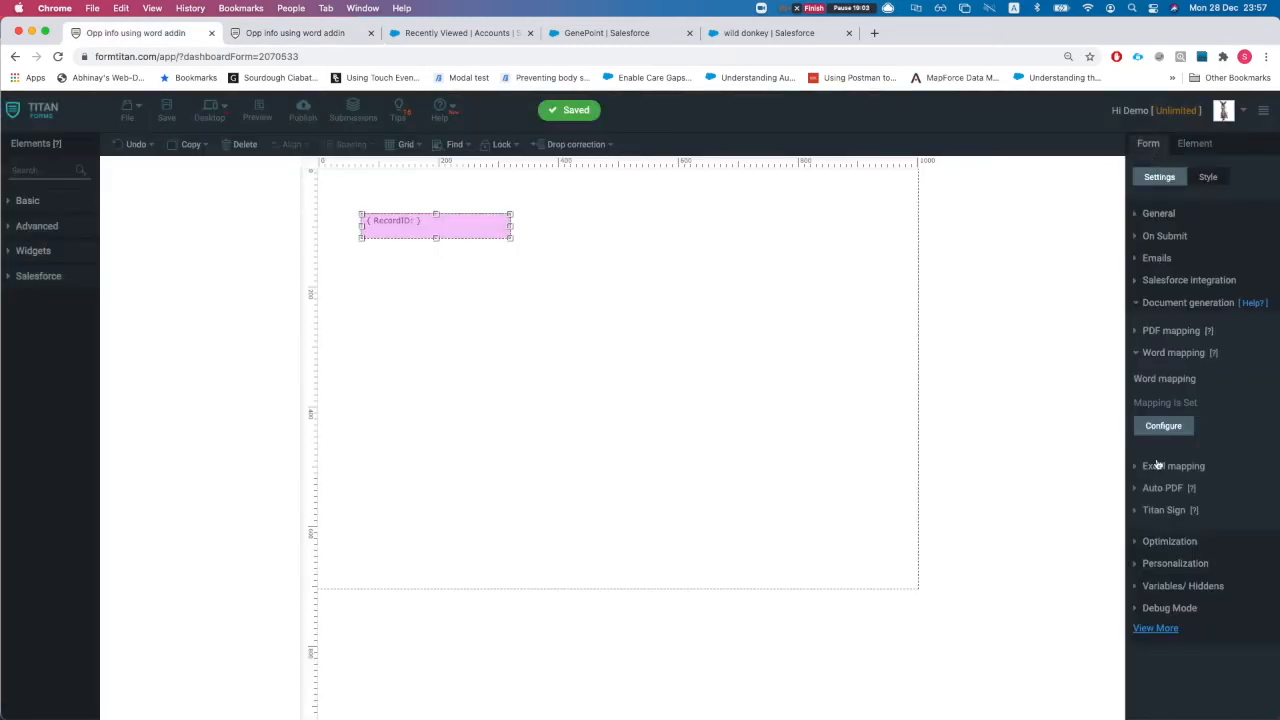
{"action": "left_click", "coordinate": [1160, 426]}
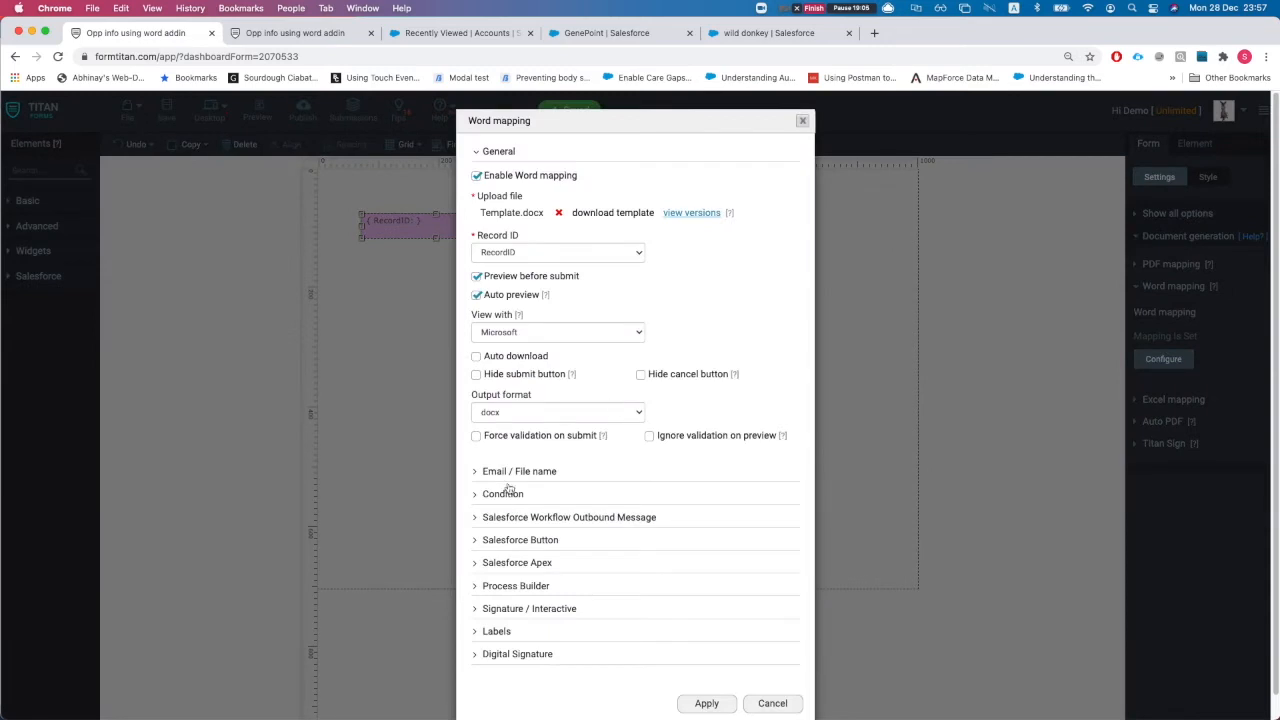
{"action": "scroll", "coordinate": [501, 462], "scroll_direction": "down", "scroll_amount": 1}
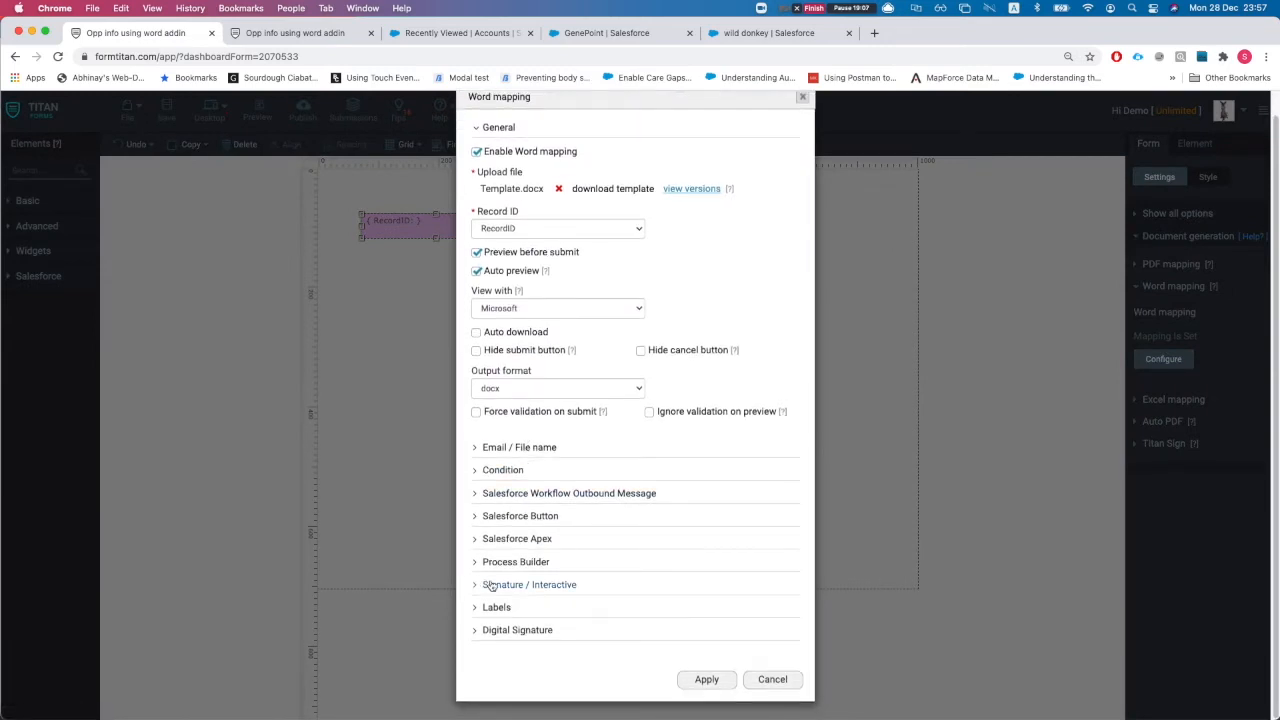
{"action": "left_click", "coordinate": [505, 516]}
{"action": "scroll", "coordinate": [528, 584], "scroll_direction": "down", "scroll_amount": 2}
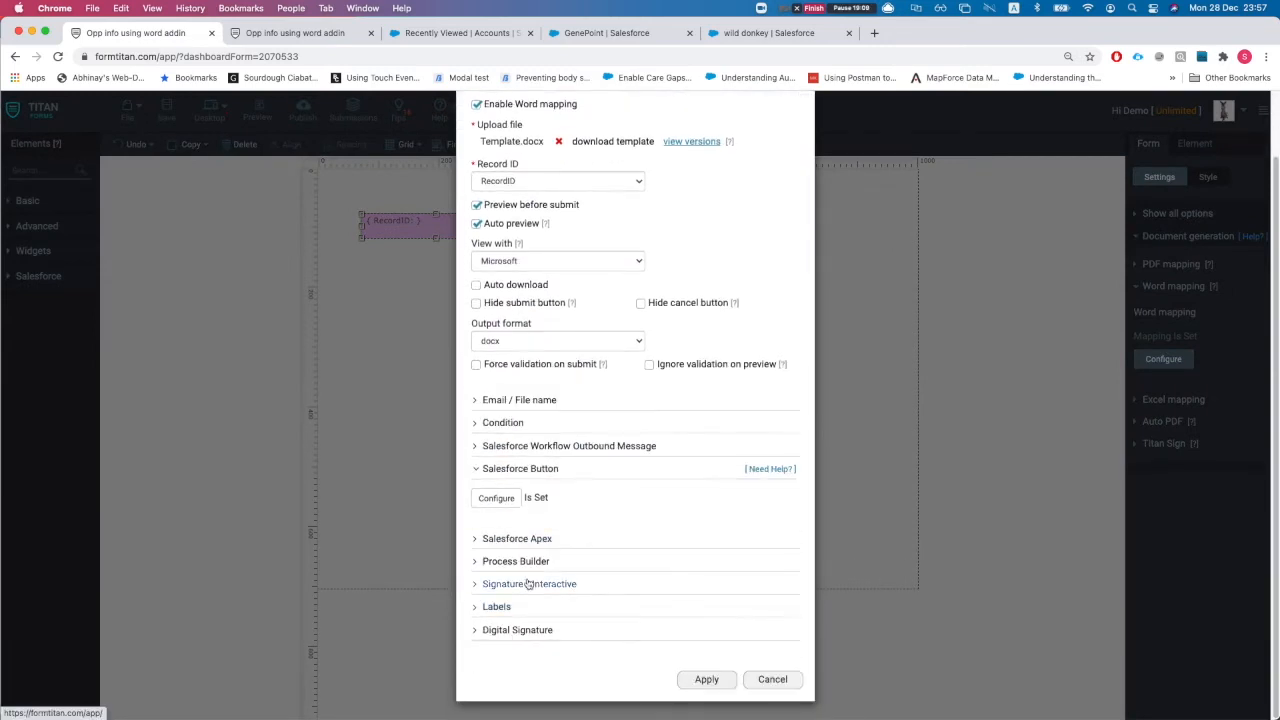
{"action": "left_click", "coordinate": [503, 500]}
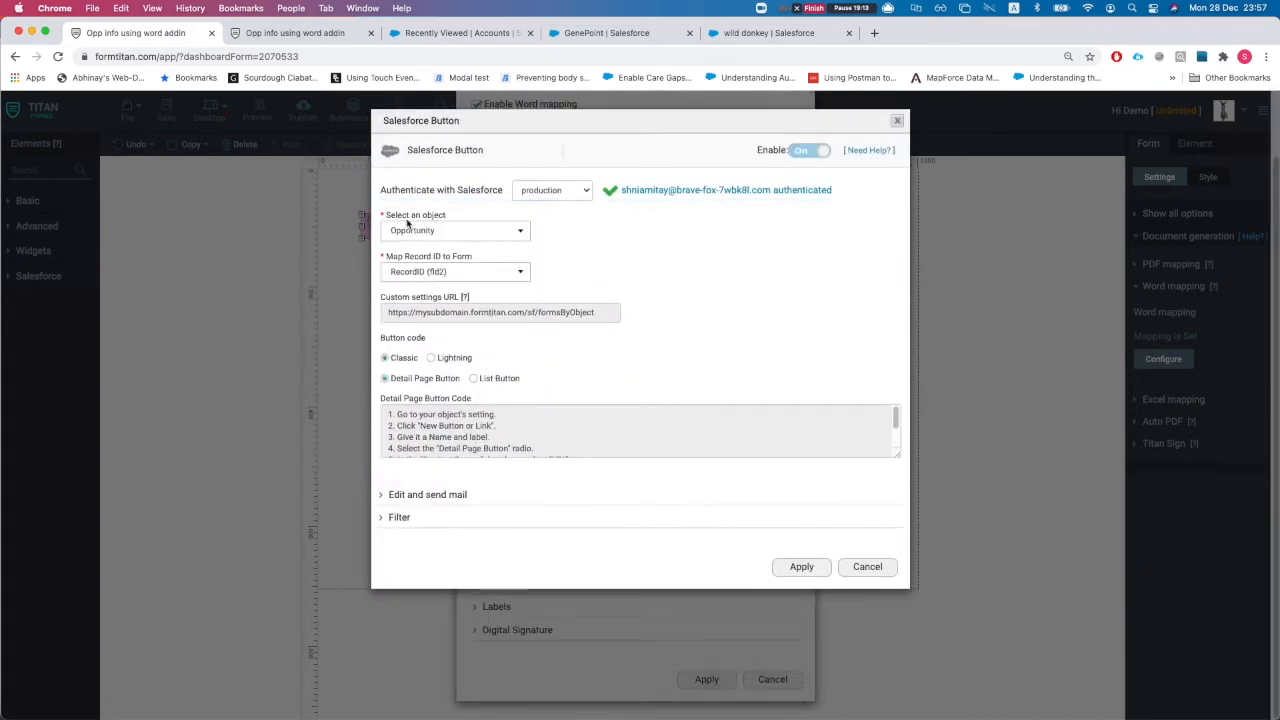
Map Record ID to RecordID (fld2) and expand Edit and send mail, focusing the From field
{"action": "left_click", "coordinate": [442, 273]}
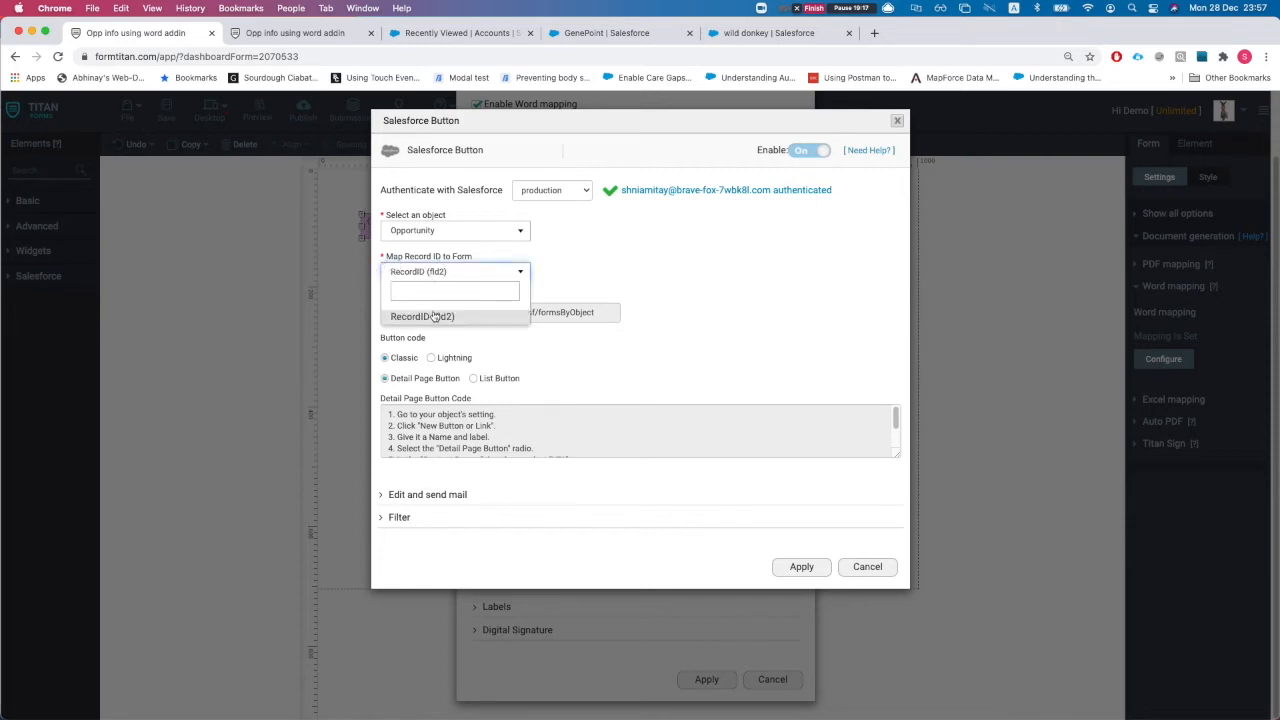
{"action": "left_click", "coordinate": [432, 316]}
{"action": "scroll", "coordinate": [467, 430], "scroll_direction": "down", "scroll_amount": 2}
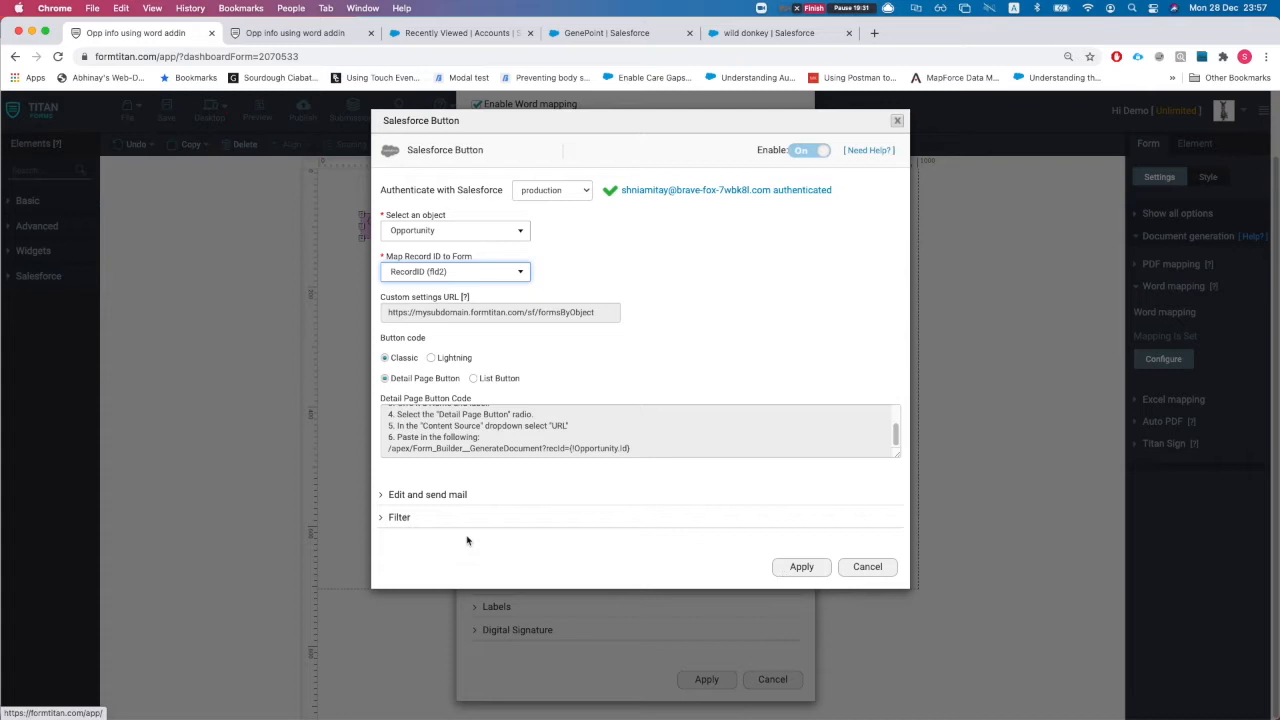
{"action": "left_click", "coordinate": [430, 495]}
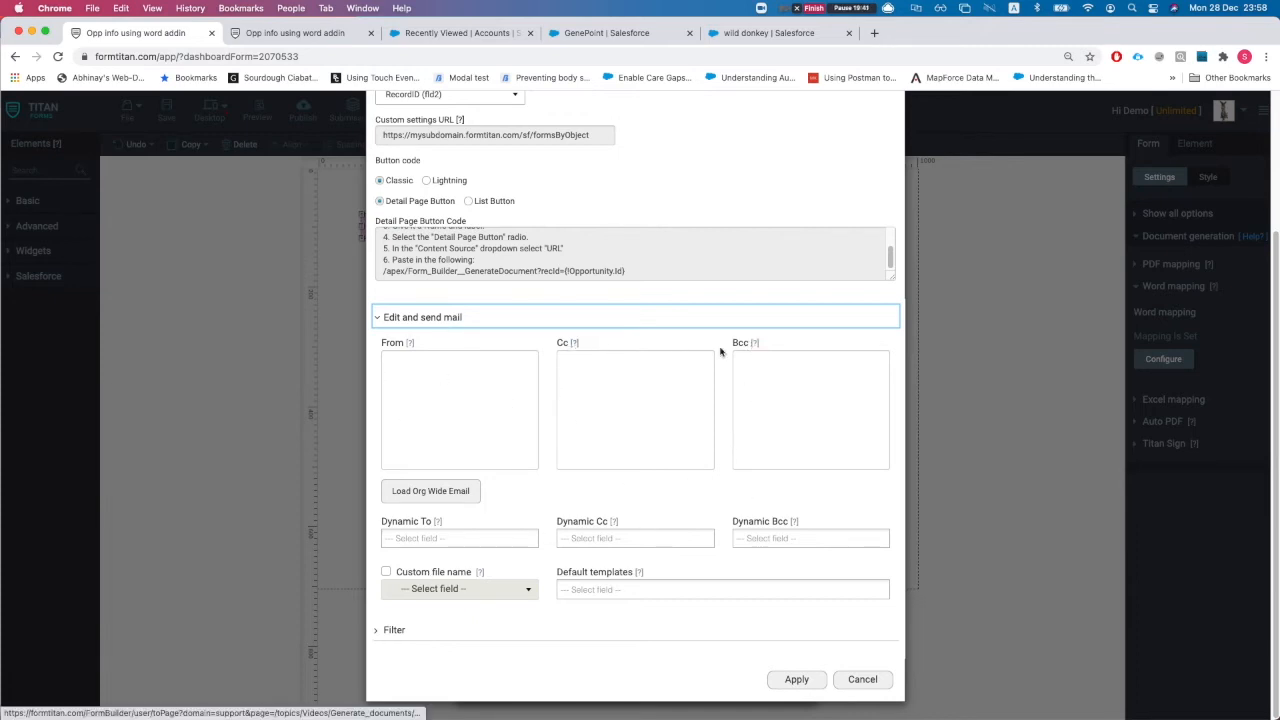
{"action": "left_click", "coordinate": [423, 410]}
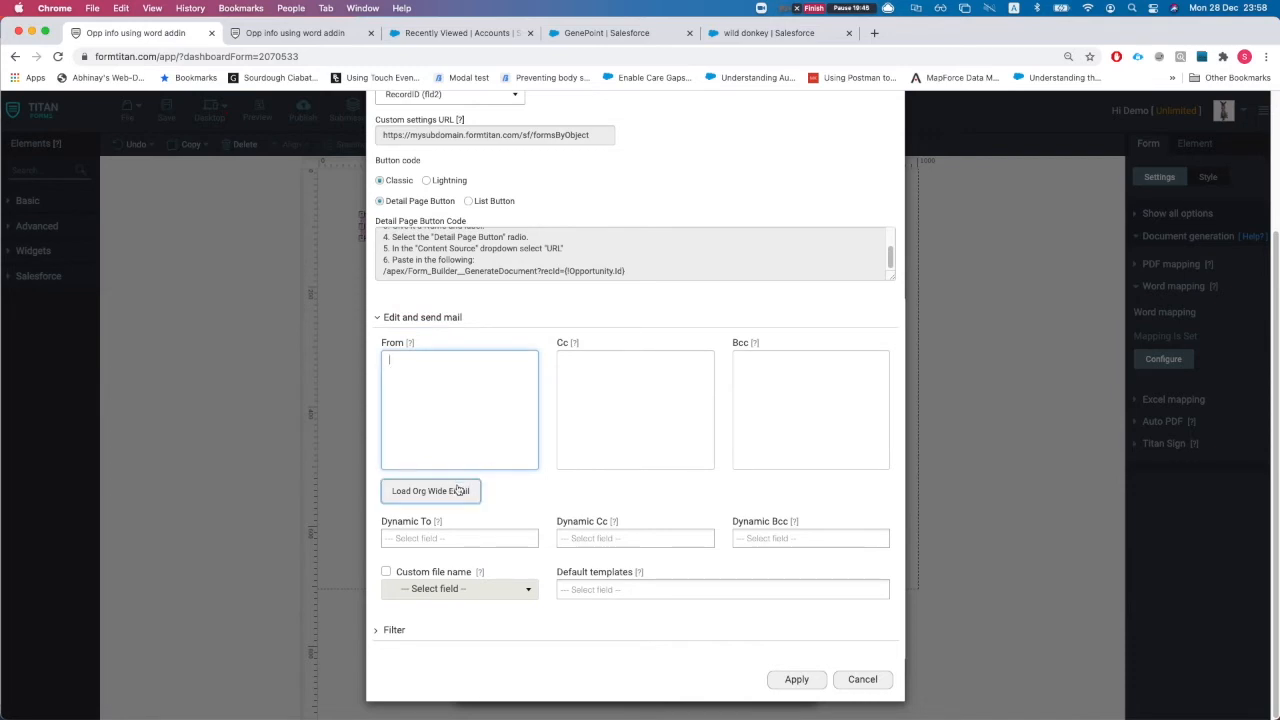
Try a custom file name of Opportunity ID plus Account ID, then turn it off
{"action": "left_click", "coordinate": [383, 572]}
{"action": "left_click", "coordinate": [437, 596]}
{"action": "scroll", "coordinate": [450, 505], "scroll_direction": "down", "scroll_amount": 15}
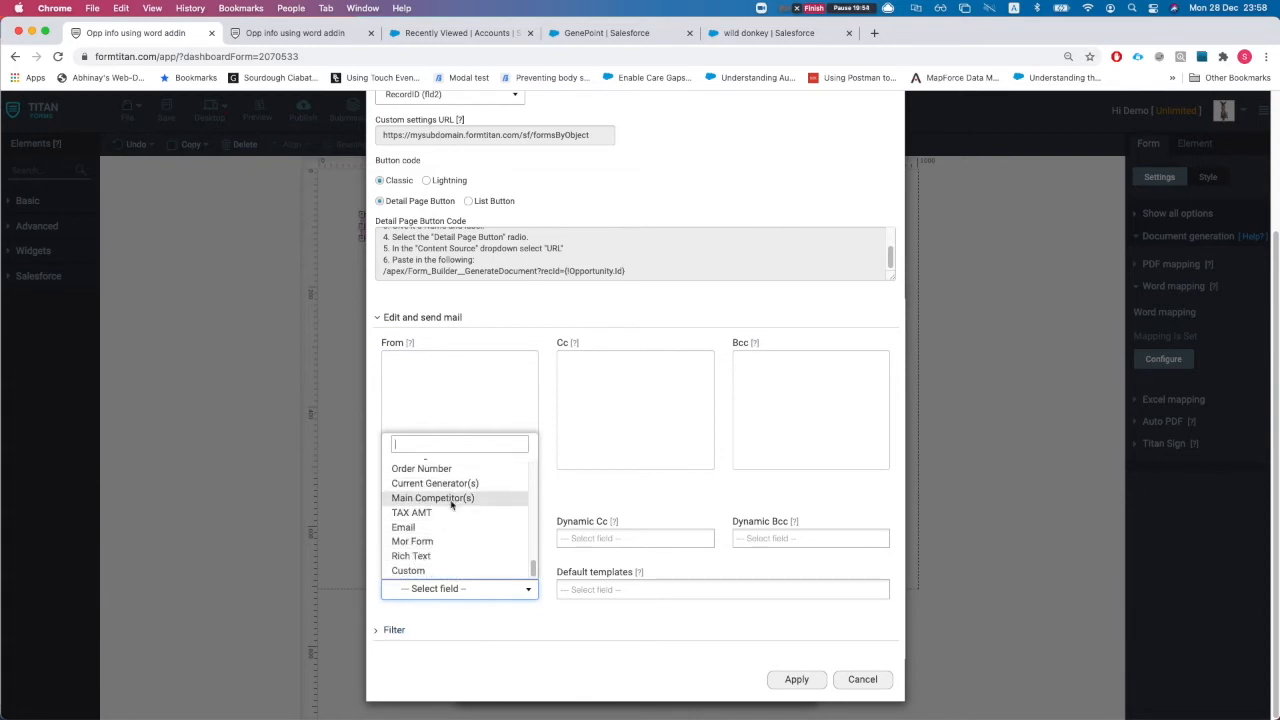
{"action": "left_click", "coordinate": [410, 570]}
{"action": "left_click", "coordinate": [453, 617]}
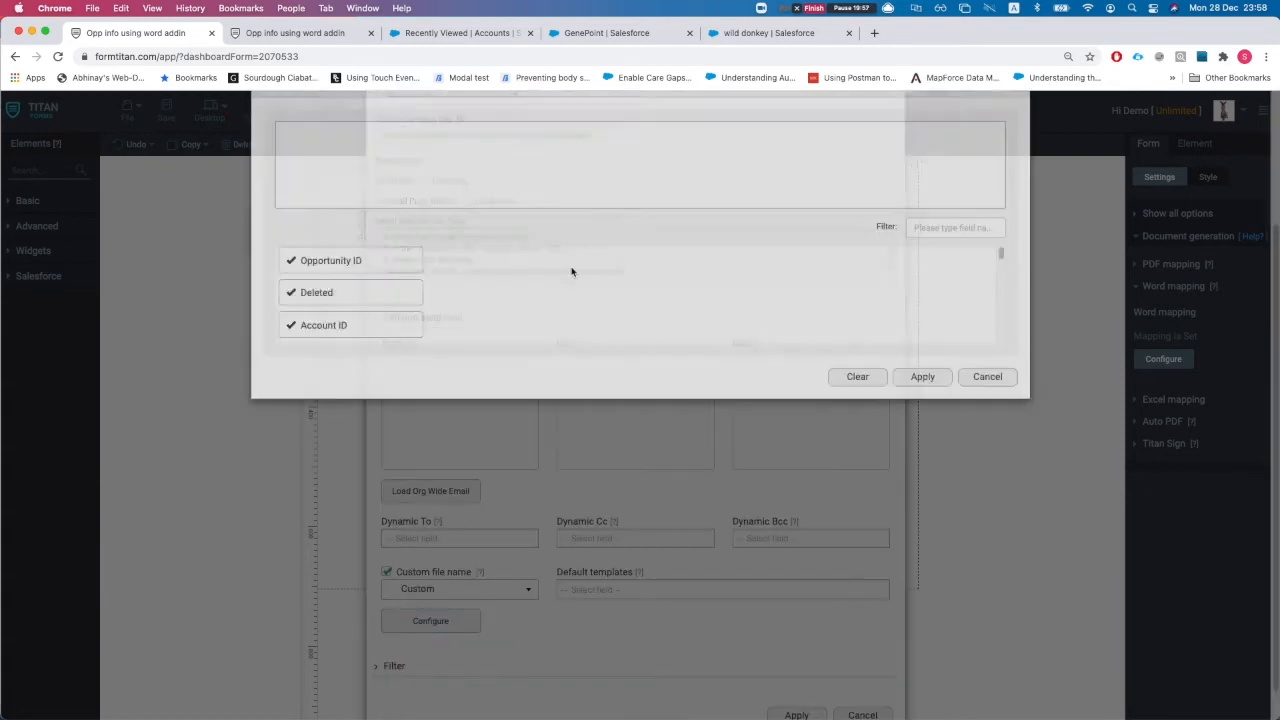
{"action": "left_click_drag", "start_coordinate": [342, 318], "coordinate": [345, 205]}
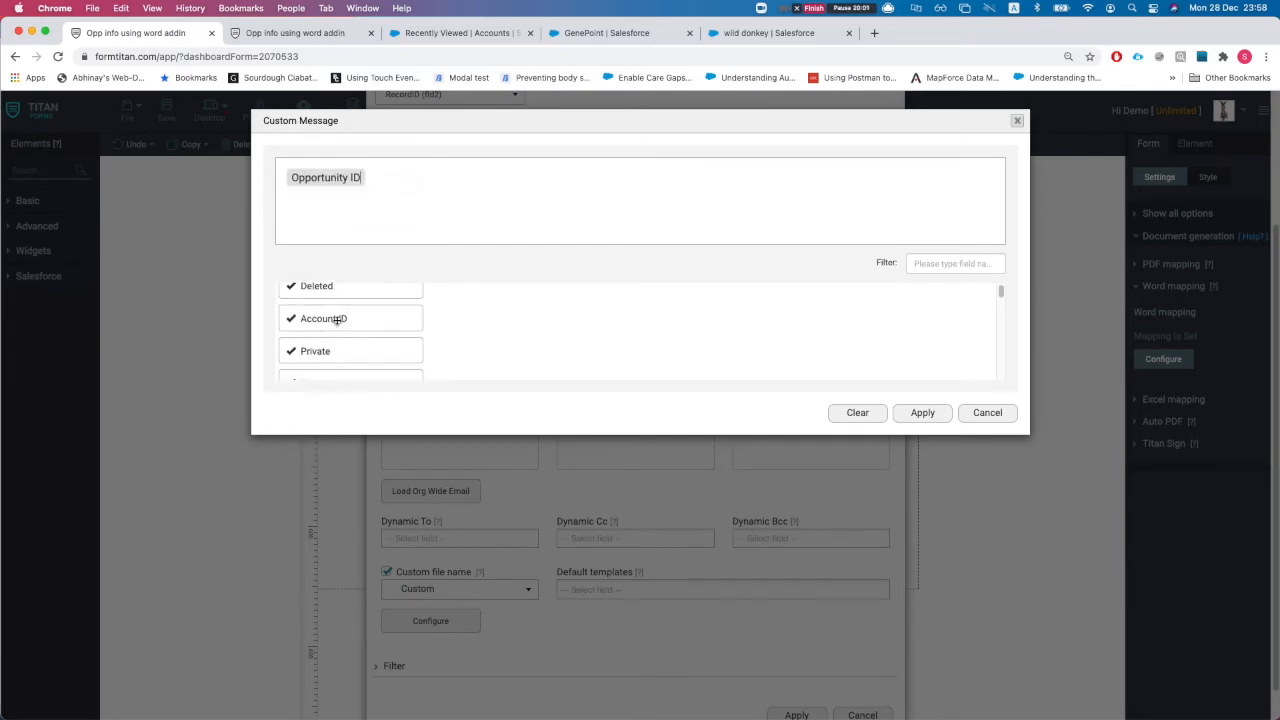
{"action": "left_click_drag", "start_coordinate": [337, 320], "coordinate": [470, 196]}
{"action": "left_click", "coordinate": [921, 413]}
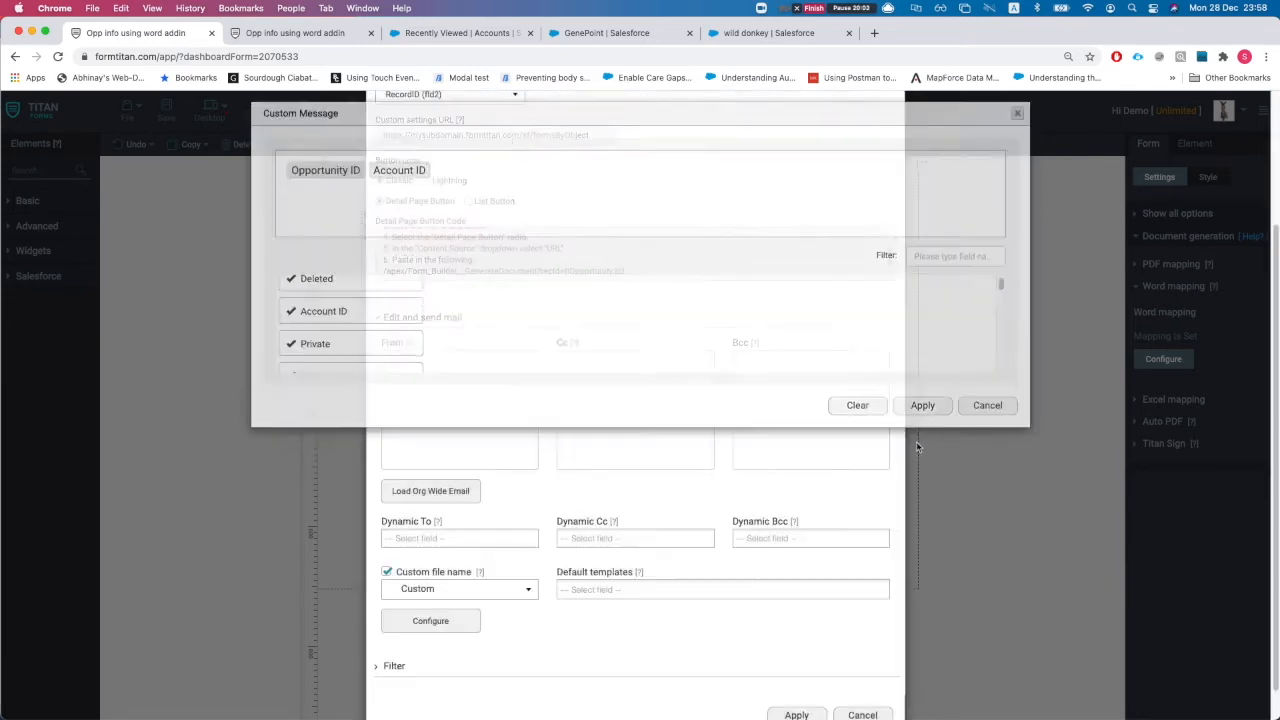
{"action": "left_click", "coordinate": [386, 572]}
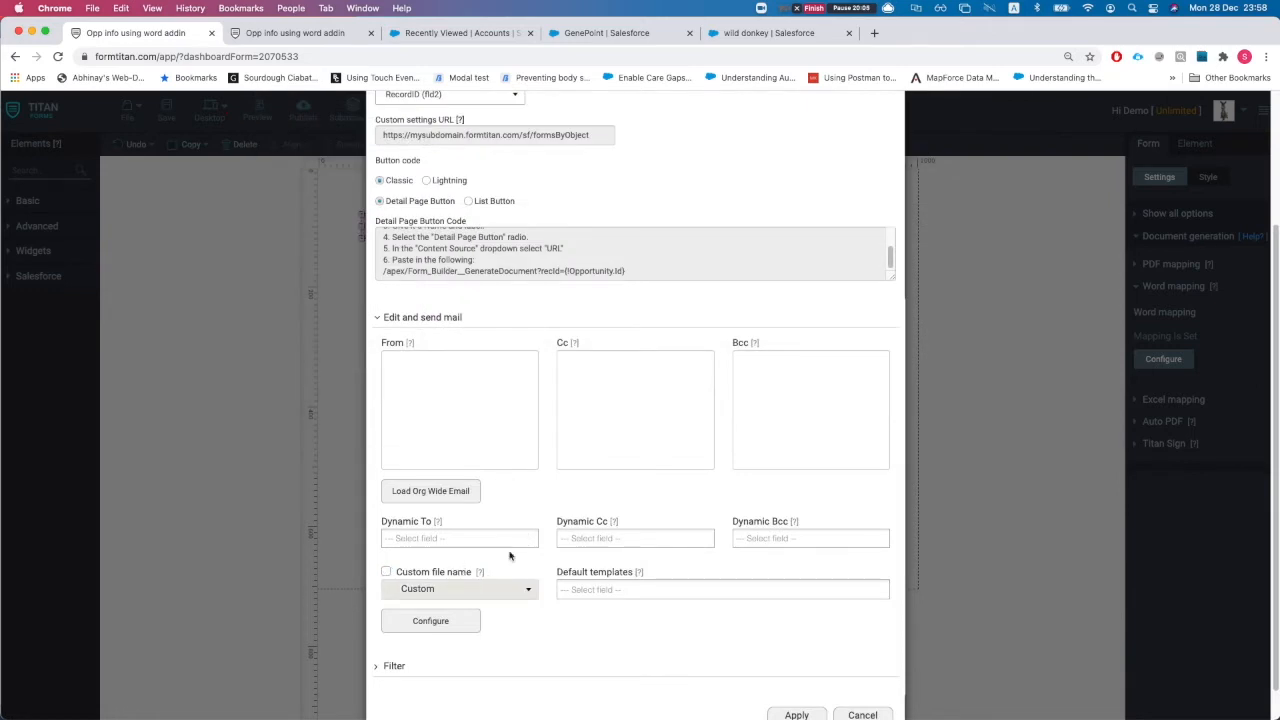
Expand Filter, apply the Salesforce Button and Word mapping settings, and save the form
{"action": "scroll", "coordinate": [475, 588], "scroll_direction": "down", "scroll_amount": 2}
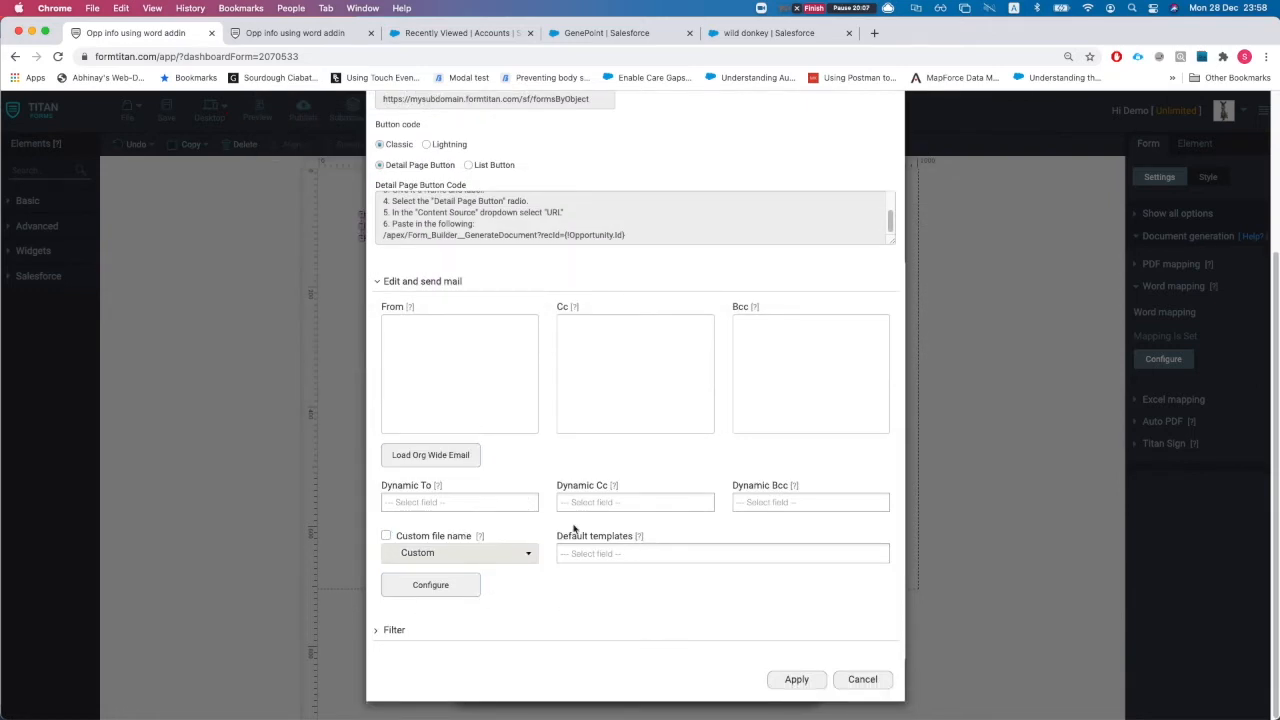
{"action": "scroll", "coordinate": [573, 528], "scroll_direction": "up", "scroll_amount": 5}
{"action": "scroll", "coordinate": [544, 538], "scroll_direction": "down", "scroll_amount": 5}
{"action": "left_click", "coordinate": [400, 631]}
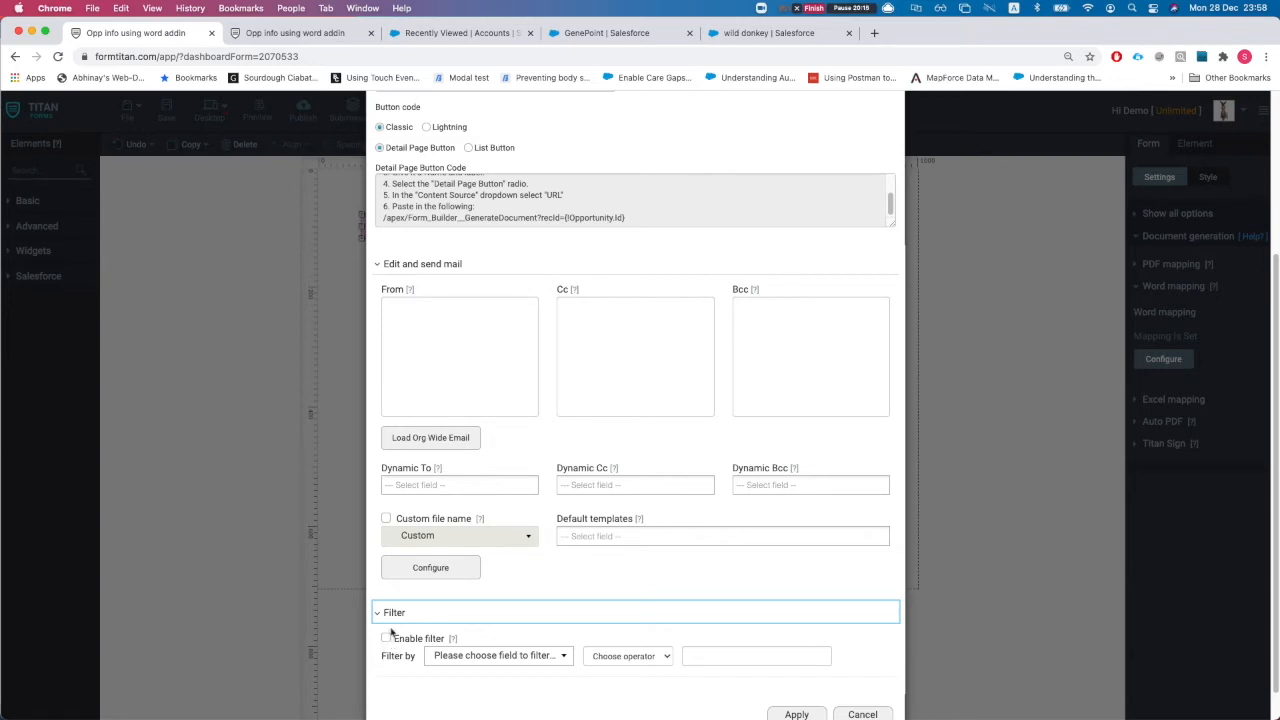
{"action": "scroll", "coordinate": [410, 620], "scroll_direction": "up", "scroll_amount": 3}
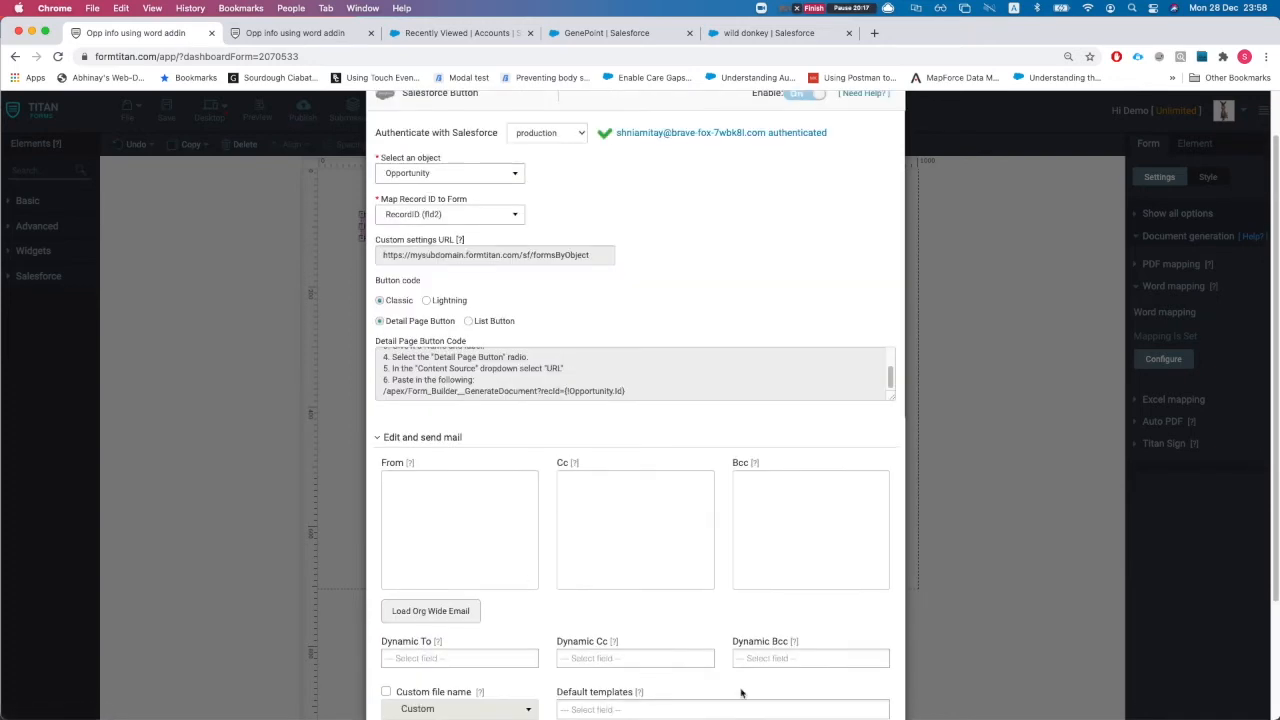
{"action": "scroll", "coordinate": [741, 692], "scroll_direction": "down", "scroll_amount": 3}
{"action": "left_click", "coordinate": [796, 679]}
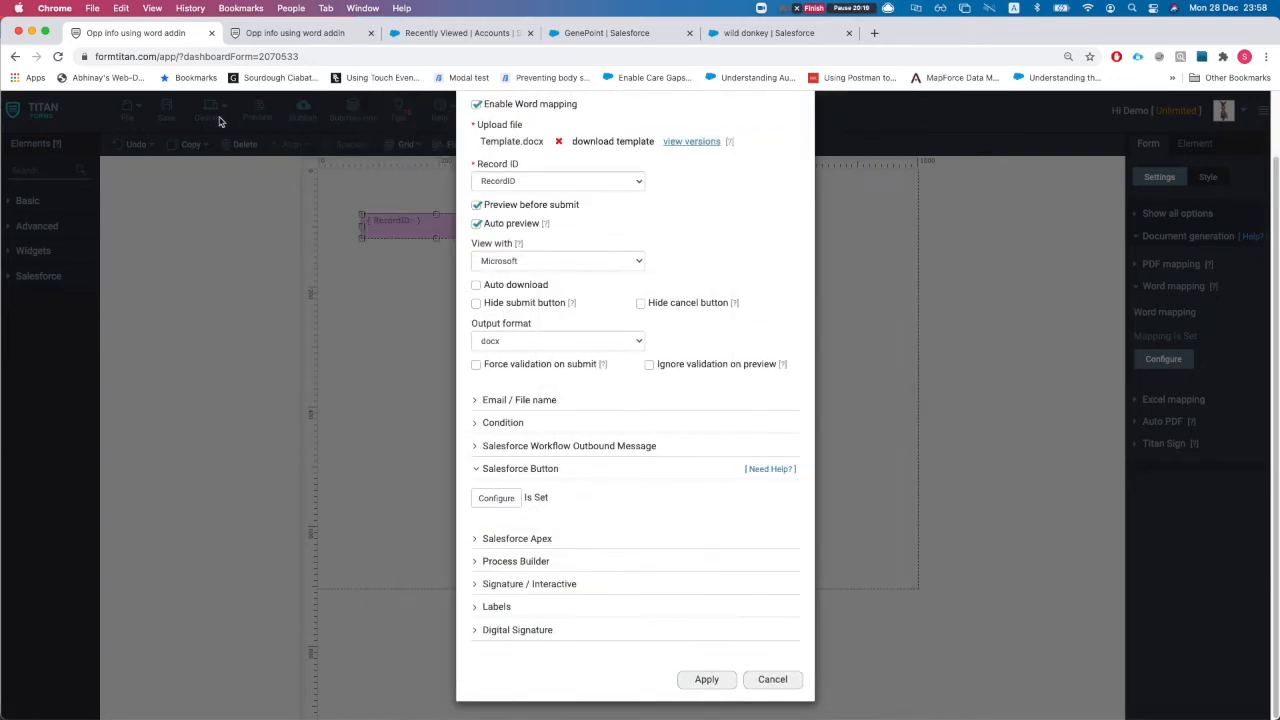
{"action": "left_click", "coordinate": [706, 679]}
{"action": "left_click", "coordinate": [165, 108]}
{"action": "left_click", "coordinate": [455, 33]}
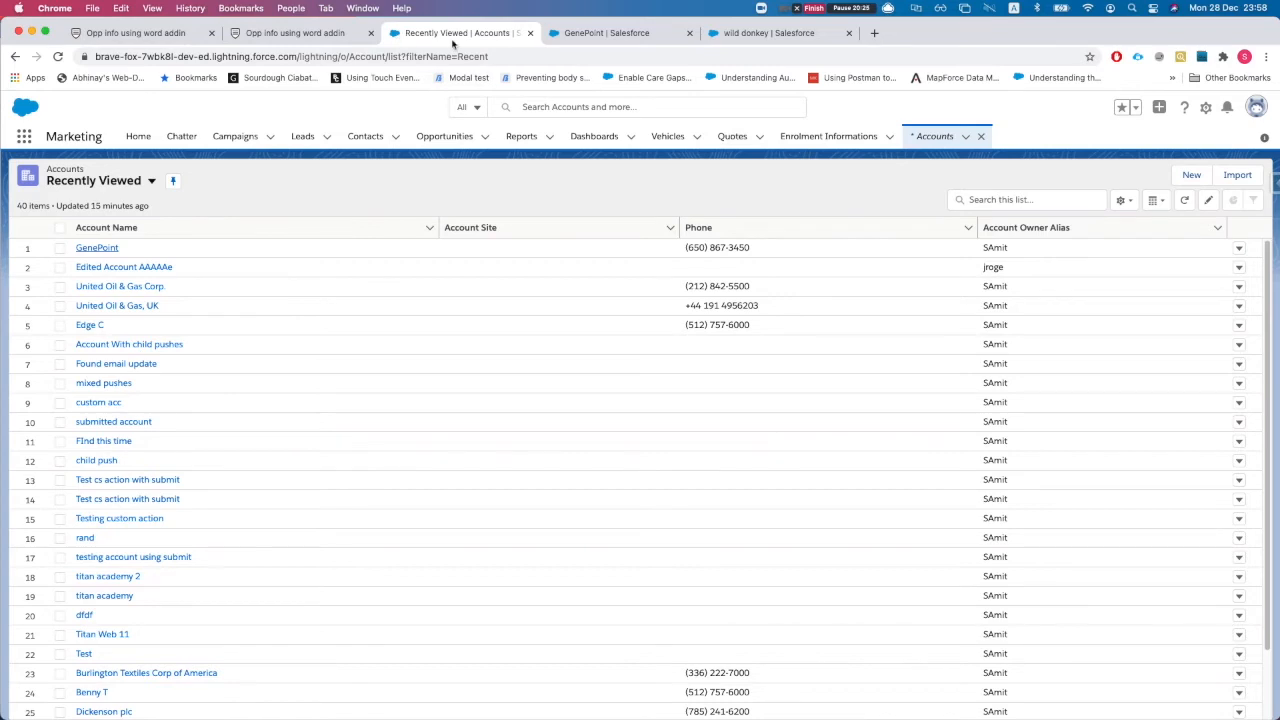
Close the Accounts and GenePoint tabs and run FT Generate Document on the wild donkey opportunity
{"action": "key", "text": "super+w"}
{"action": "left_click", "coordinate": [974, 214]}
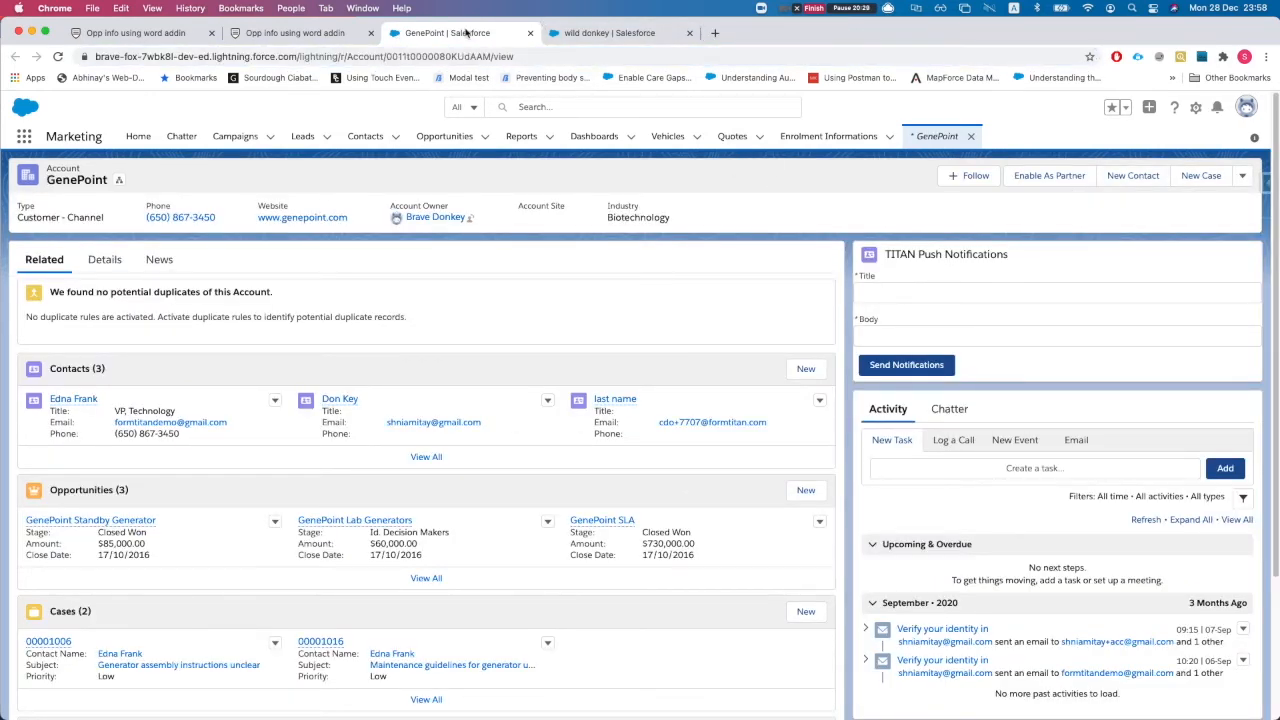
{"action": "key", "text": "super+w"}
{"action": "left_click", "coordinate": [940, 176]}
{"action": "left_click", "coordinate": [979, 180]}
{"action": "left_click", "coordinate": [1005, 178]}
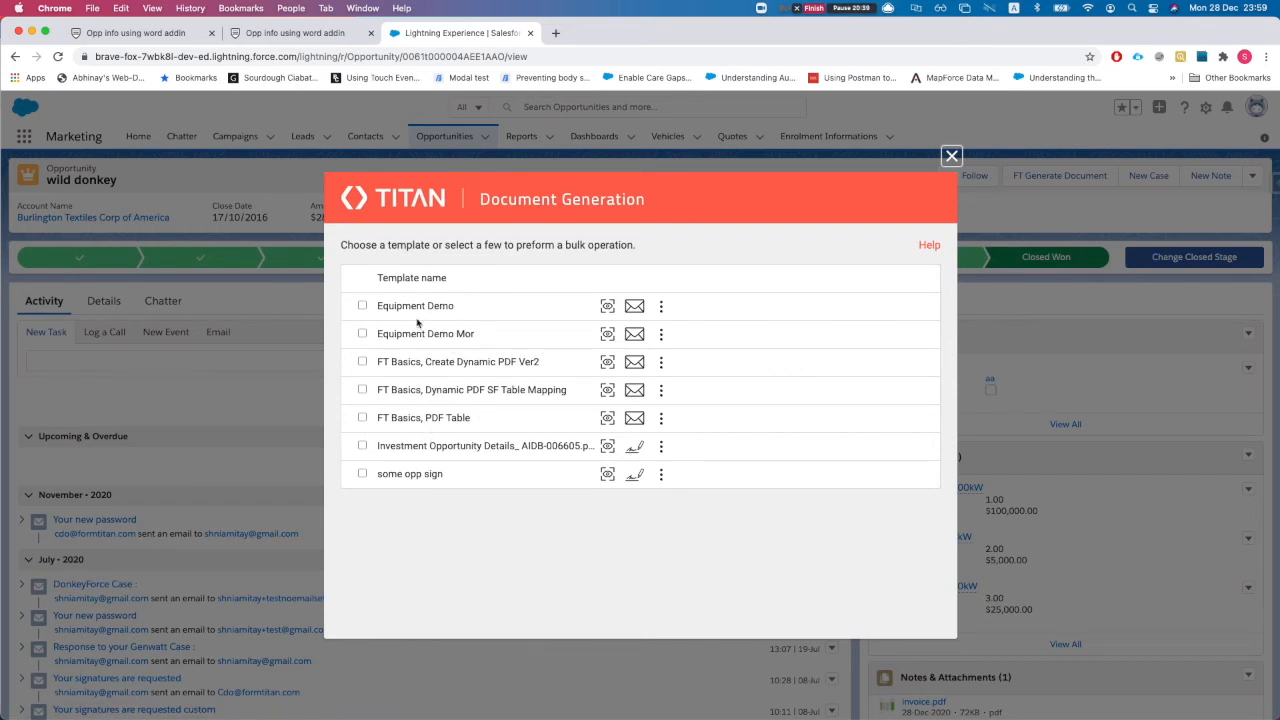
Return to the FormTitan form editor and open My Account in a new tab
{"action": "left_click", "coordinate": [300, 33]}
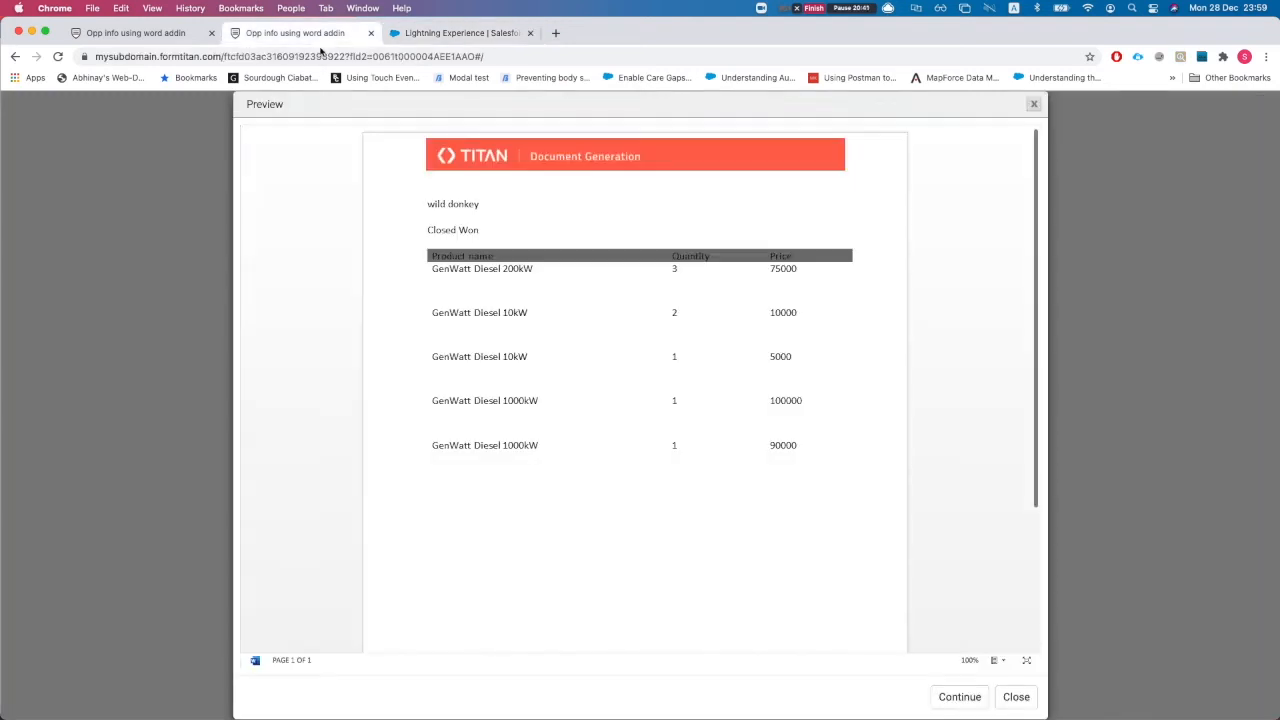
{"action": "left_click", "coordinate": [158, 38]}
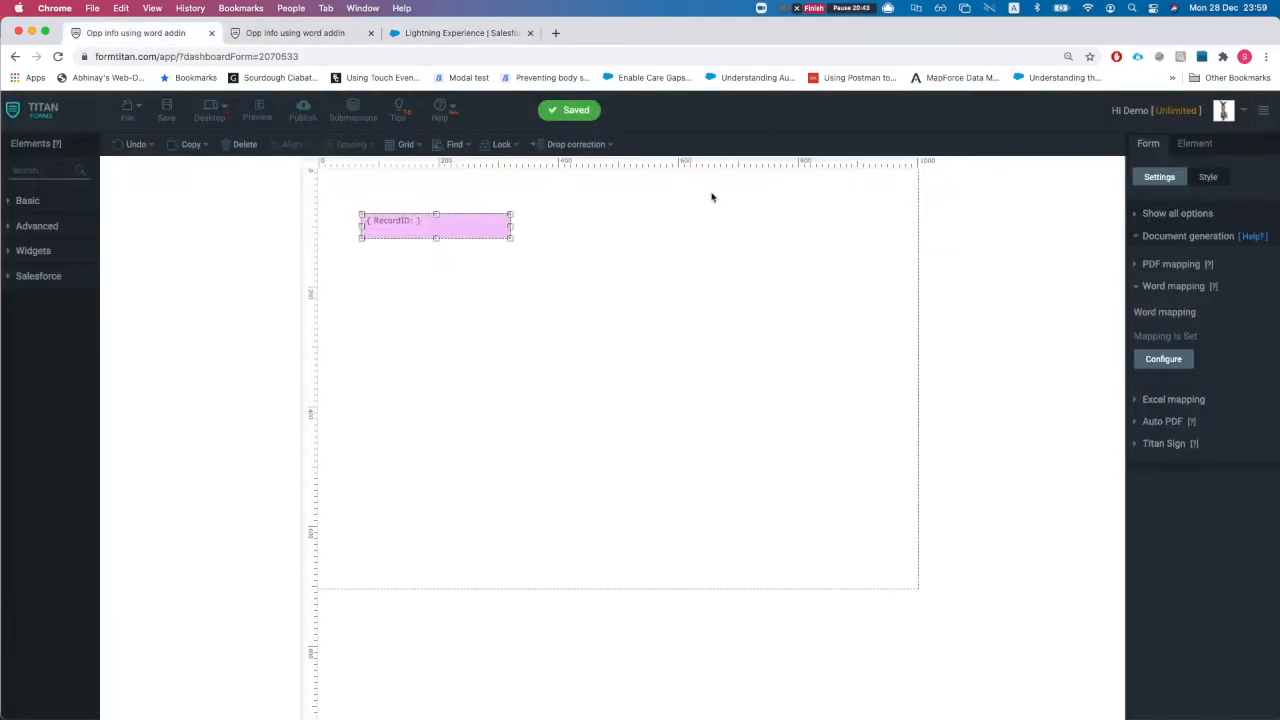
{"action": "left_click", "coordinate": [1218, 118]}
{"action": "left_click", "coordinate": [1209, 135], "text": "super"}
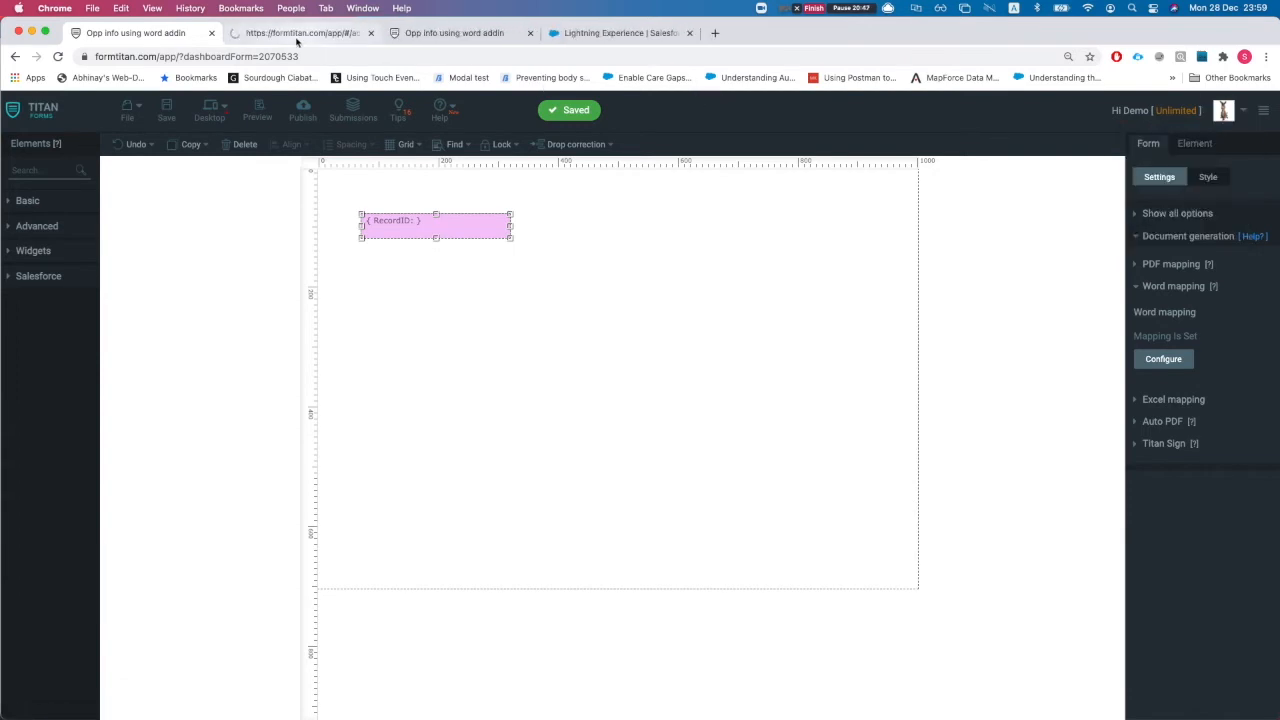
Go from Account Settings' Company info to Collaborators and start adding profiles from Salesforce
{"action": "left_click", "coordinate": [335, 36]}
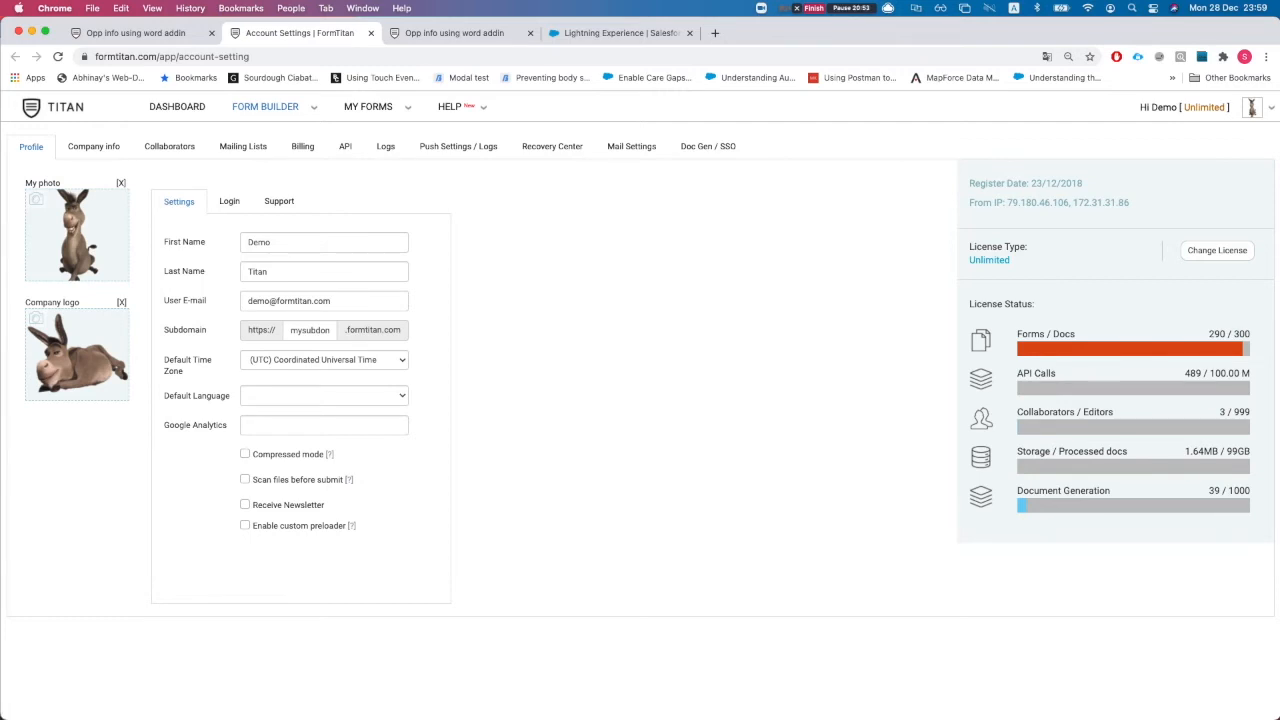
{"action": "left_click", "coordinate": [93, 146]}
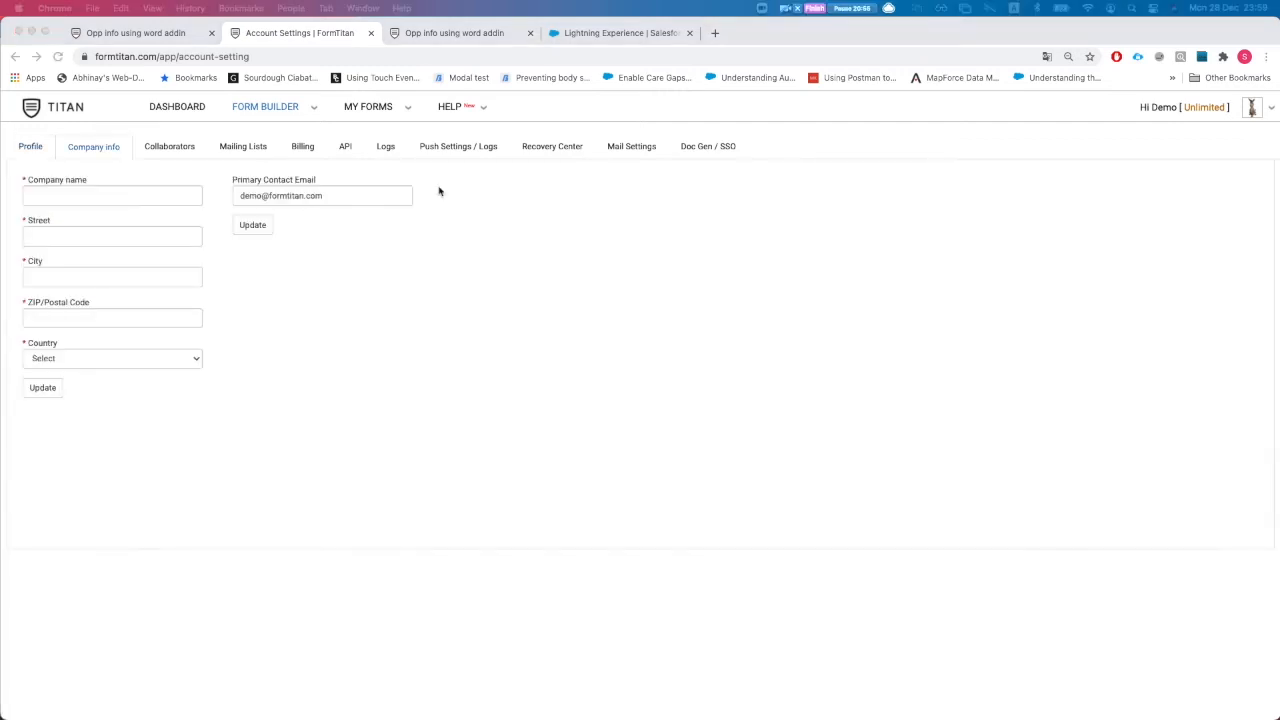
{"action": "left_click", "coordinate": [1248, 116]}
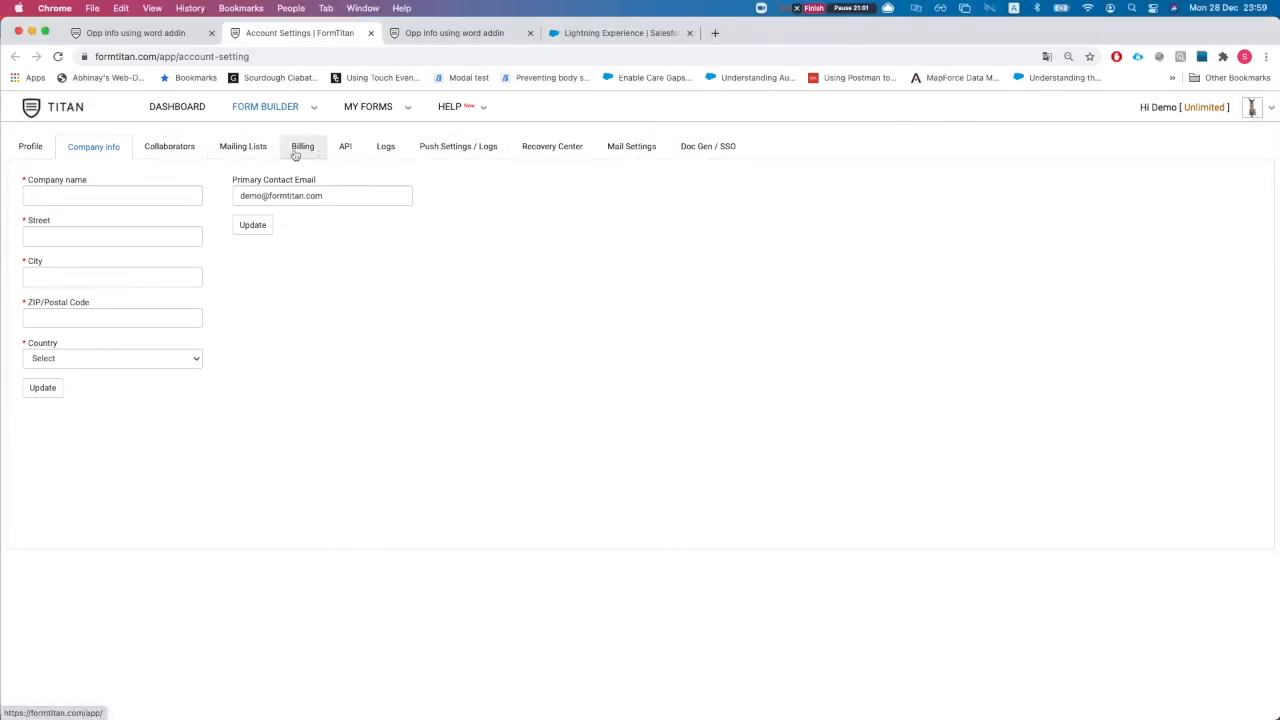
{"action": "left_click", "coordinate": [170, 150]}
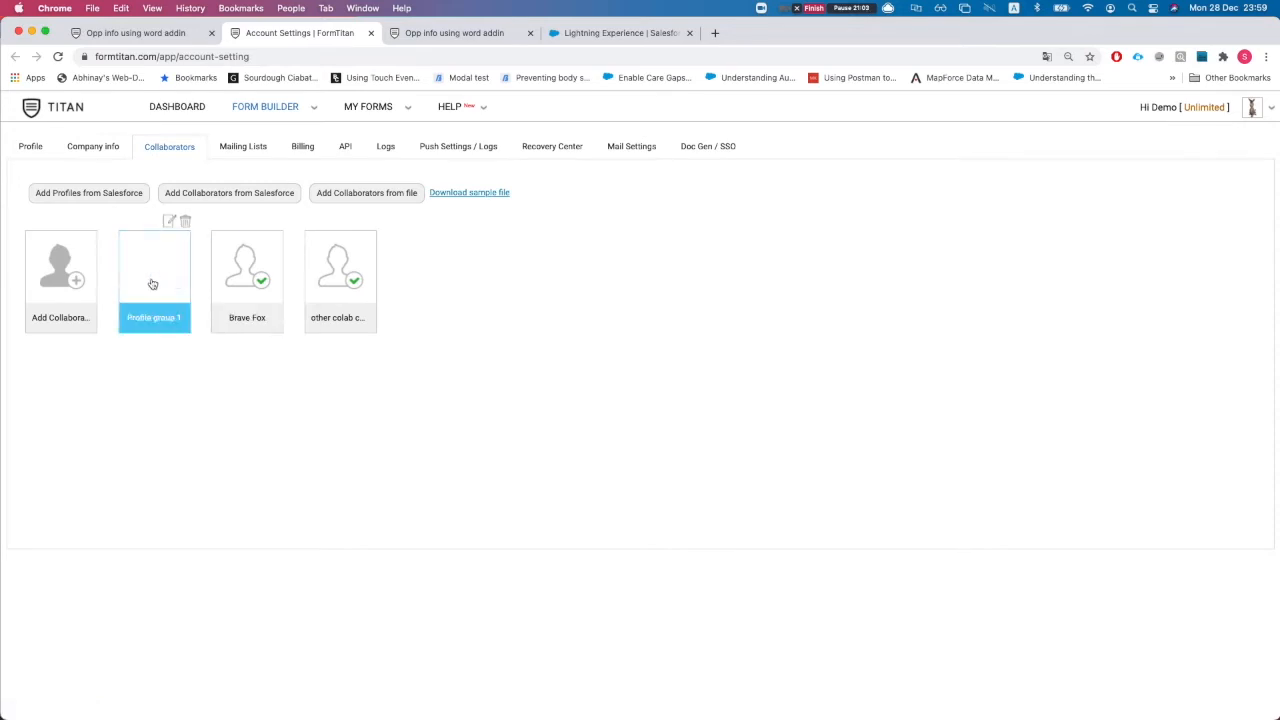
{"action": "left_click", "coordinate": [74, 194]}
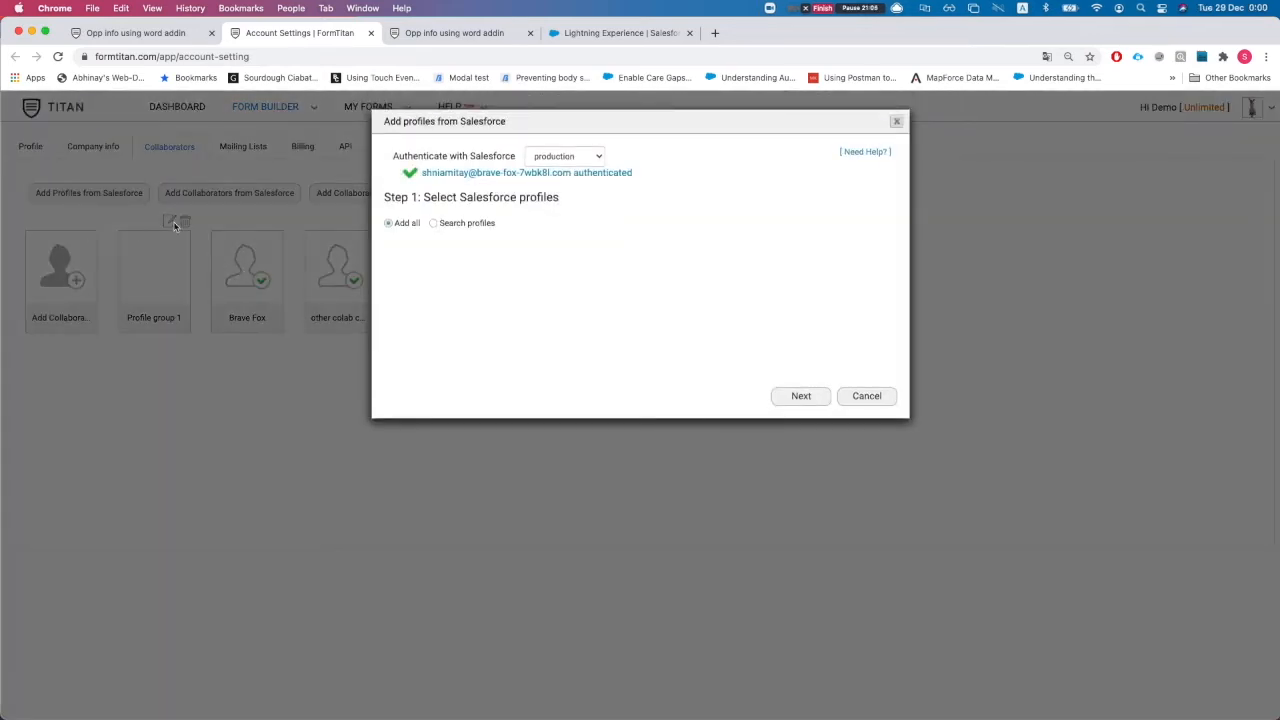
Try adding Salesforce profiles with Submit on three forms, then cancel the dialog
{"action": "left_click", "coordinate": [434, 224]}
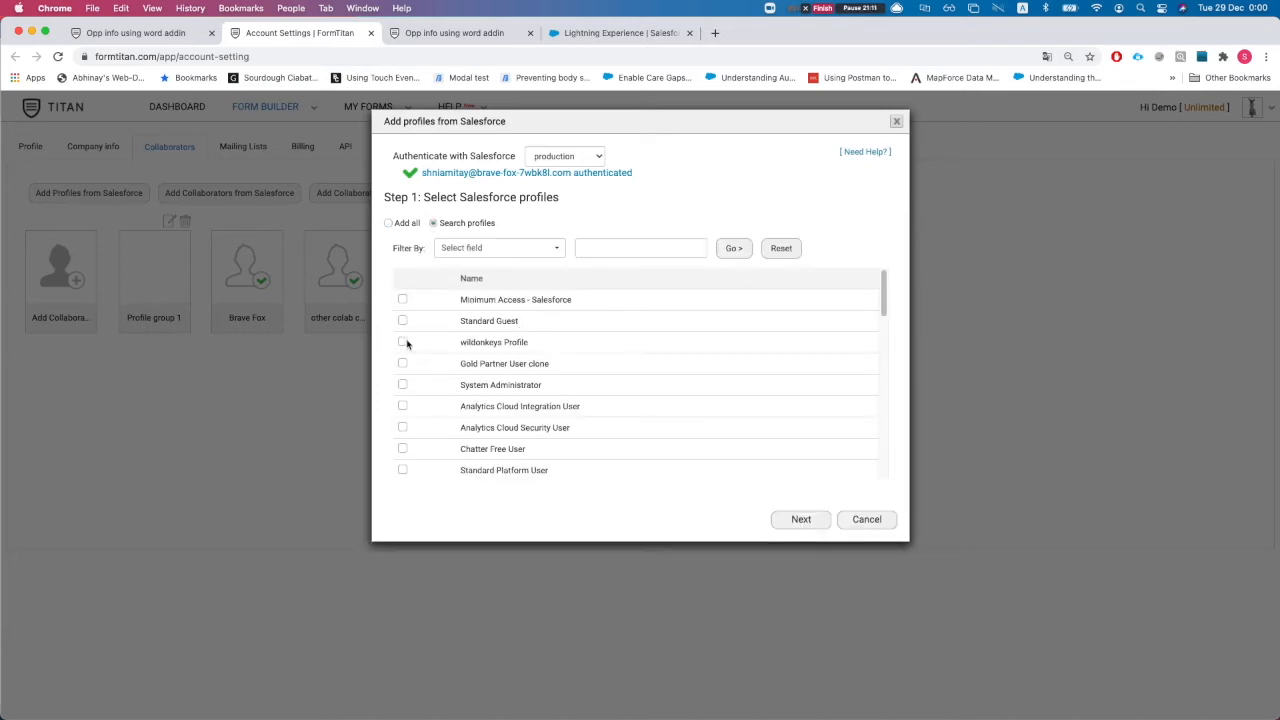
{"action": "left_click", "coordinate": [801, 521]}
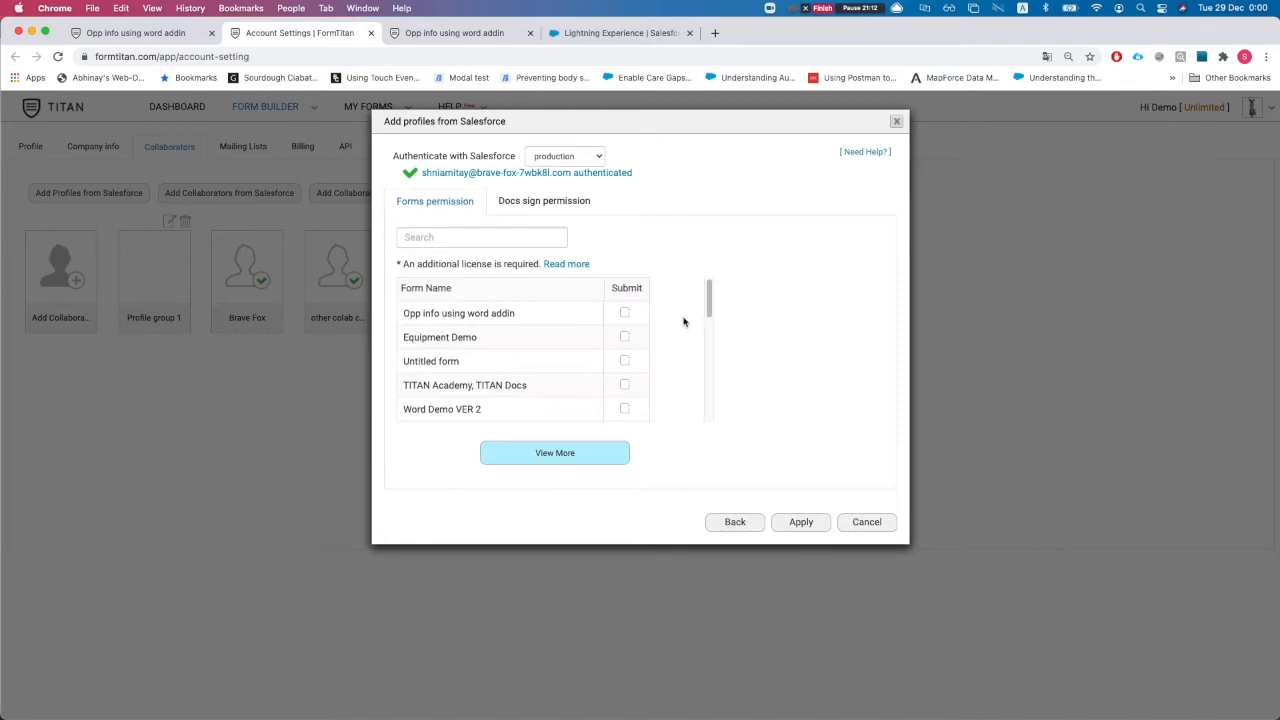
{"action": "left_click", "coordinate": [625, 313]}
{"action": "left_click", "coordinate": [625, 337]}
{"action": "left_click", "coordinate": [625, 361]}
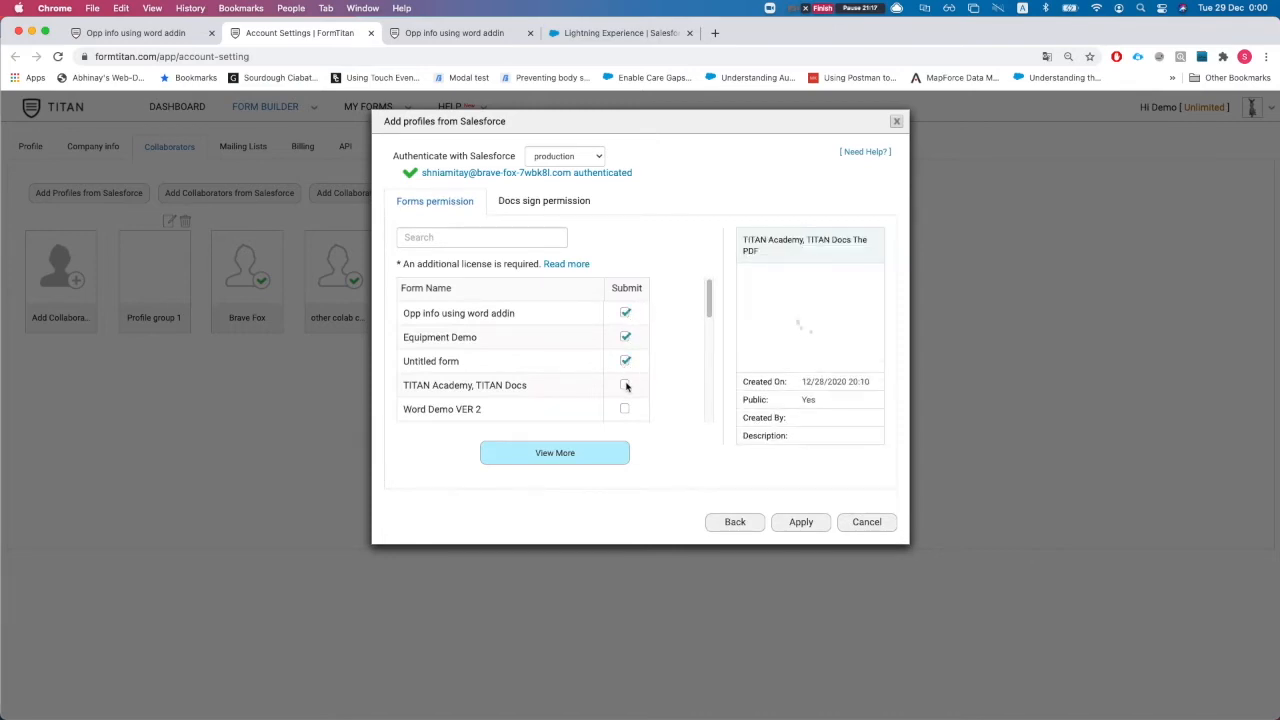
{"action": "left_click", "coordinate": [866, 521]}
Search Salesforce users and select one to add as a collaborator
{"action": "left_click", "coordinate": [207, 203]}
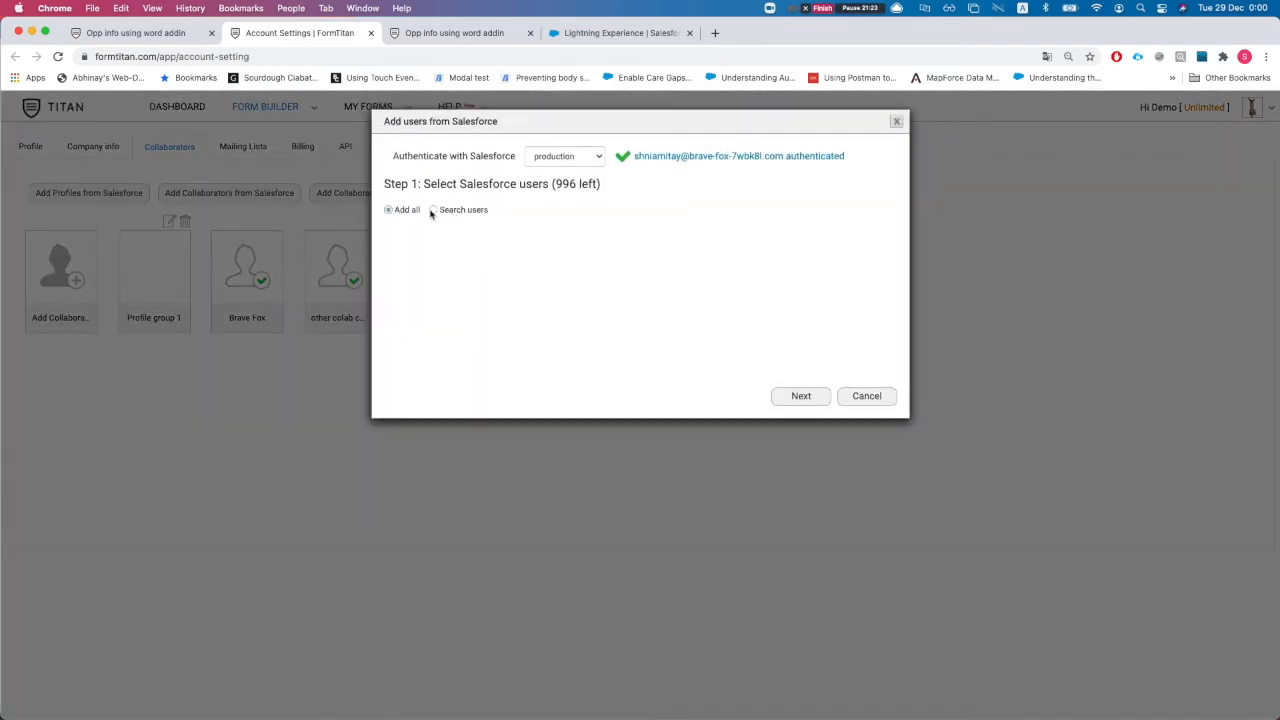
{"action": "left_click", "coordinate": [433, 210]}
{"action": "scroll", "coordinate": [490, 370], "scroll_direction": "down", "scroll_amount": 1}
{"action": "scroll", "coordinate": [466, 362], "scroll_direction": "up", "scroll_amount": 1}
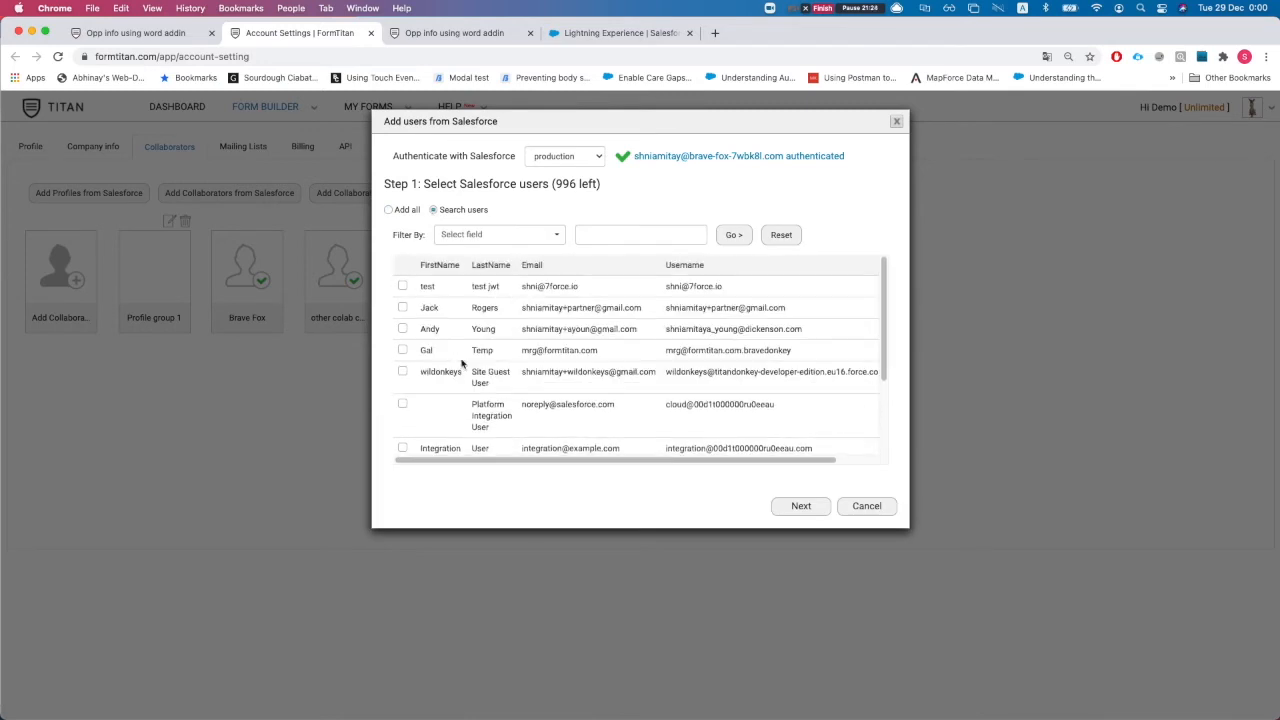
{"action": "left_click", "coordinate": [402, 308]}
{"action": "left_click", "coordinate": [790, 507]}
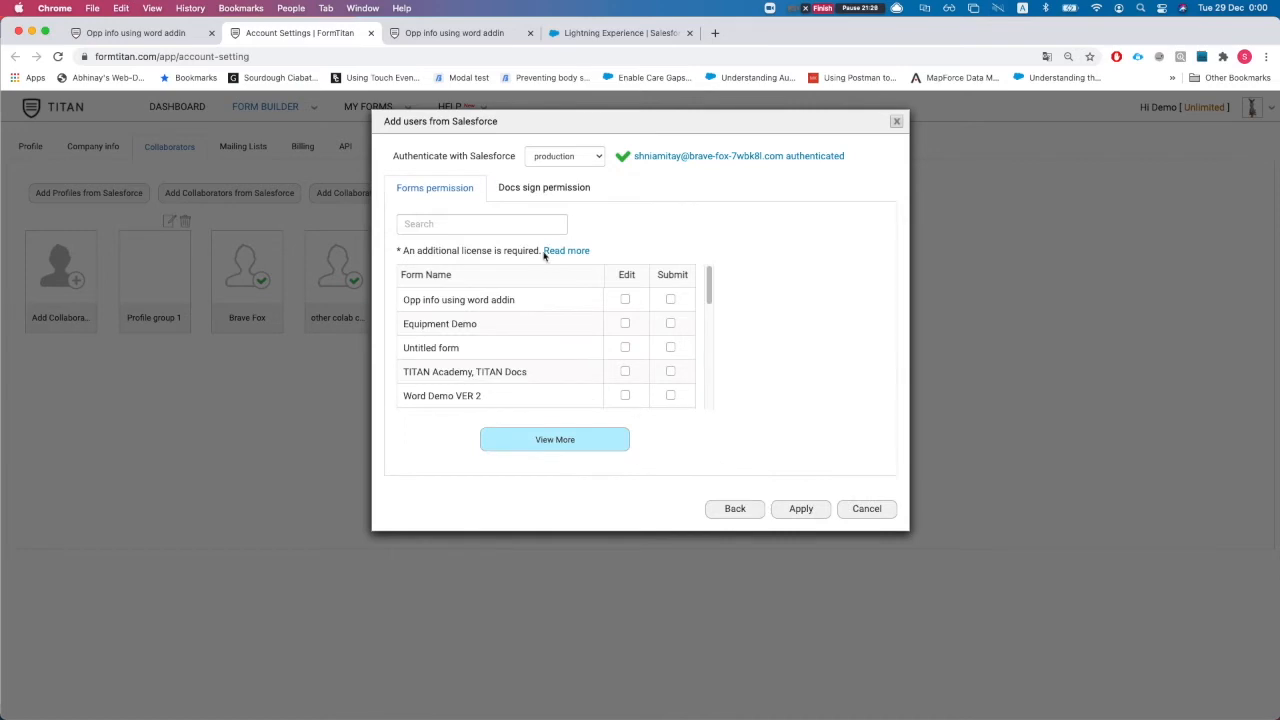
Grant Submit on Opp info using word addin, Equipment Demo and Untitled form, and apply
{"action": "scroll", "coordinate": [444, 323], "scroll_direction": "down", "scroll_amount": 1}
{"action": "scroll", "coordinate": [636, 303], "scroll_direction": "up", "scroll_amount": 1}
{"action": "left_click", "coordinate": [671, 299]}
{"action": "left_click", "coordinate": [670, 323]}
{"action": "left_click", "coordinate": [670, 347]}
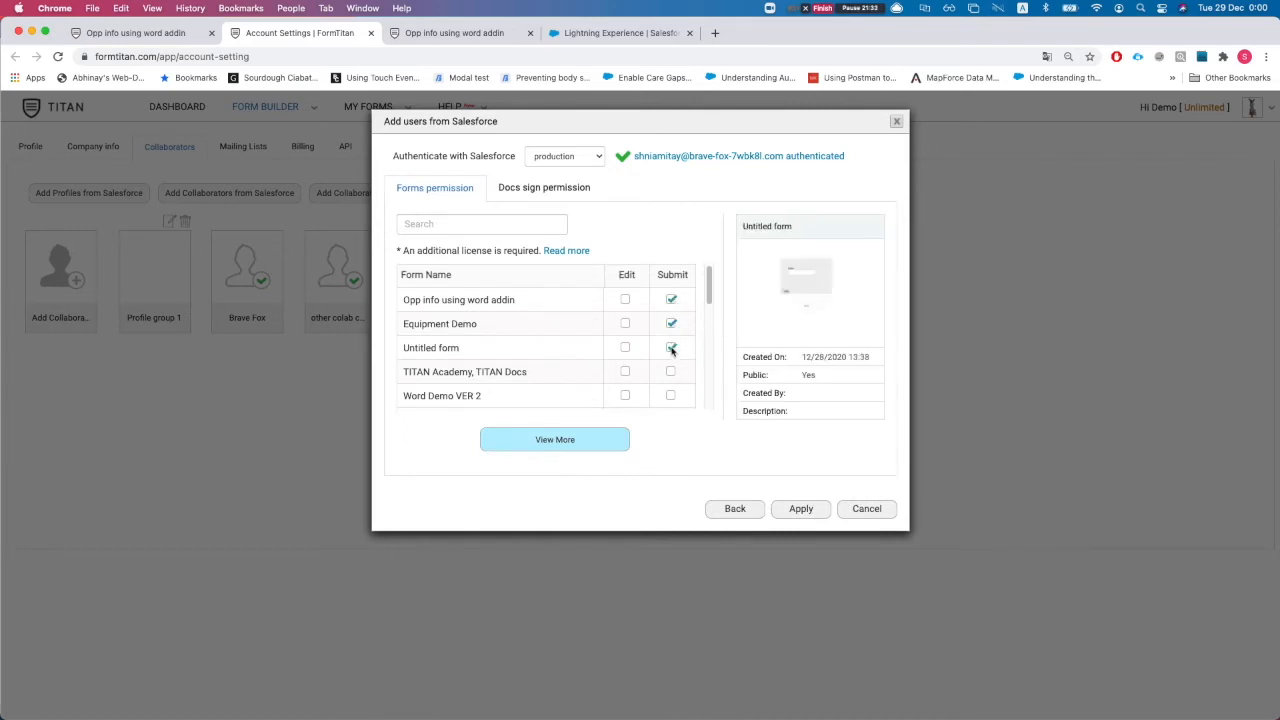
{"action": "left_click", "coordinate": [788, 510]}
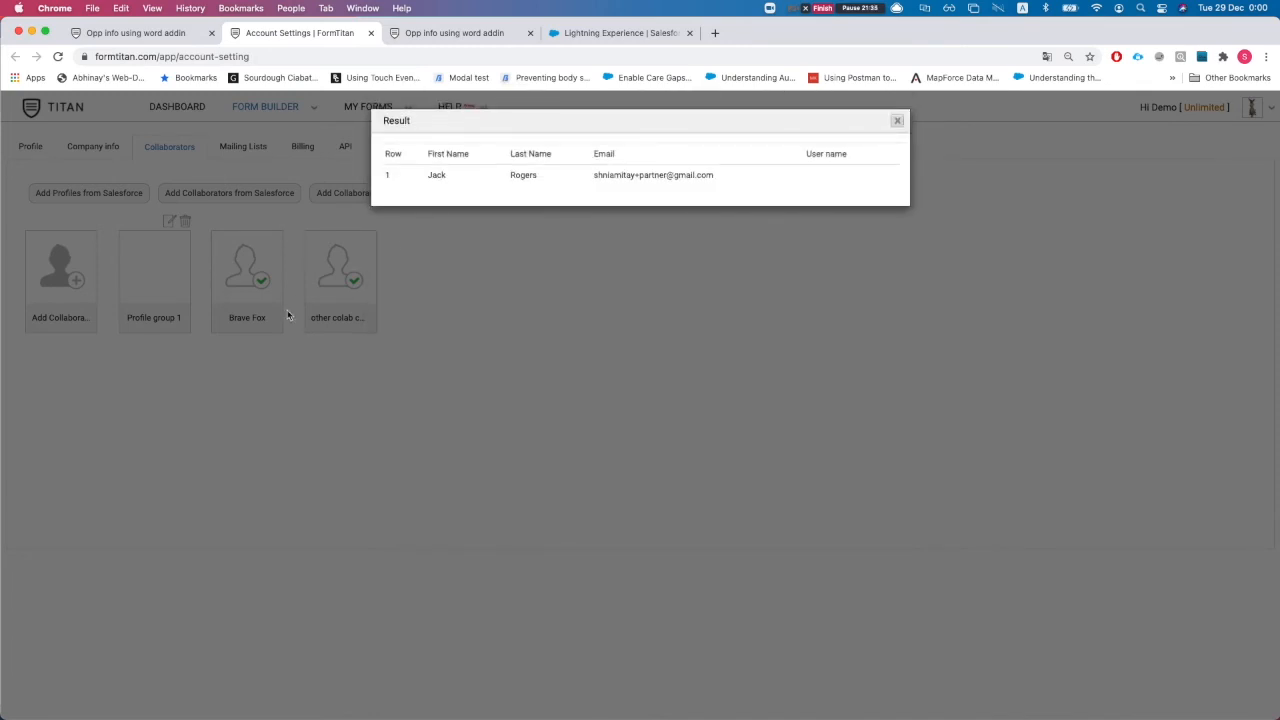
{"action": "left_click", "coordinate": [898, 121]}
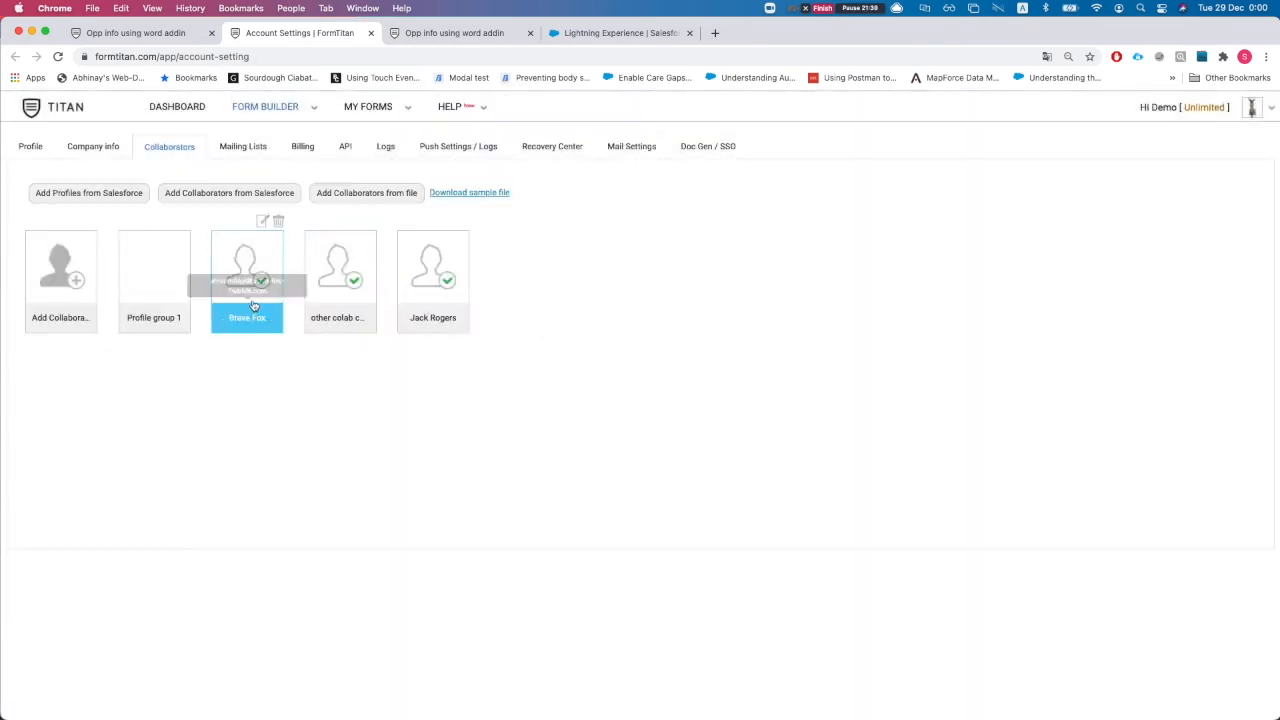
Give the existing collaborator Submit permission on Opp info using word addin and update
{"action": "left_click", "coordinate": [257, 283]}
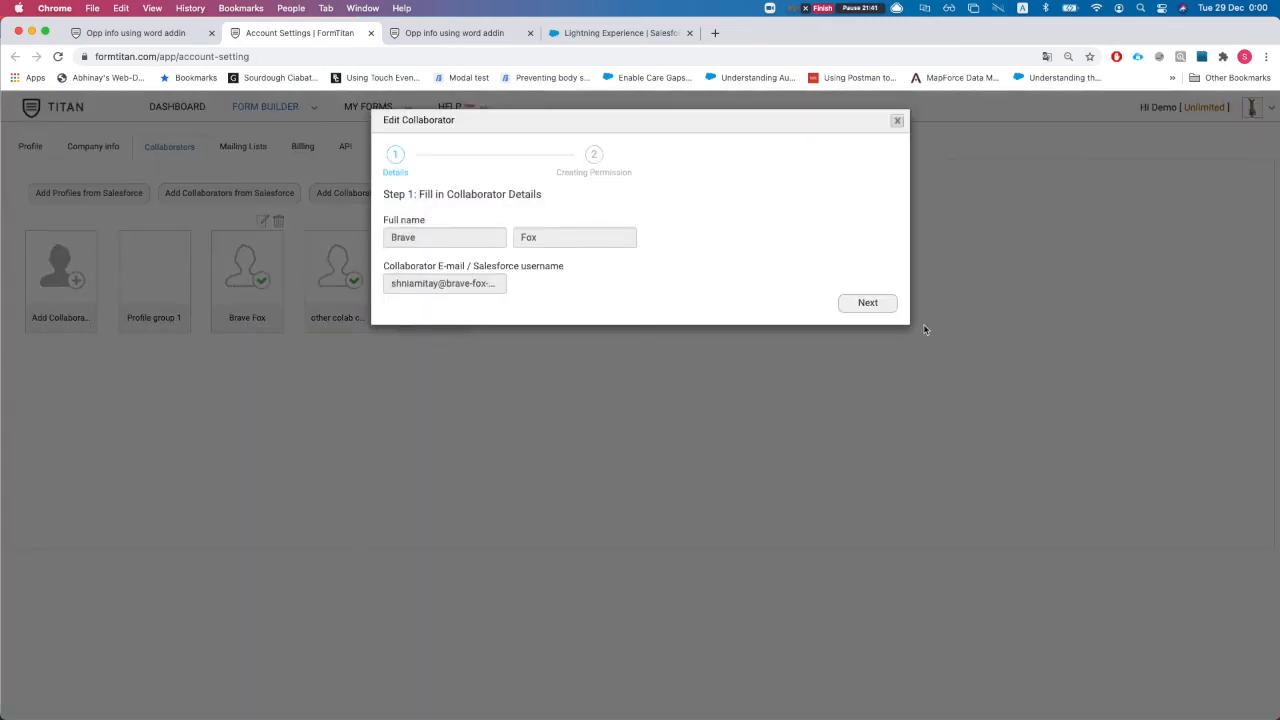
{"action": "left_click", "coordinate": [869, 304]}
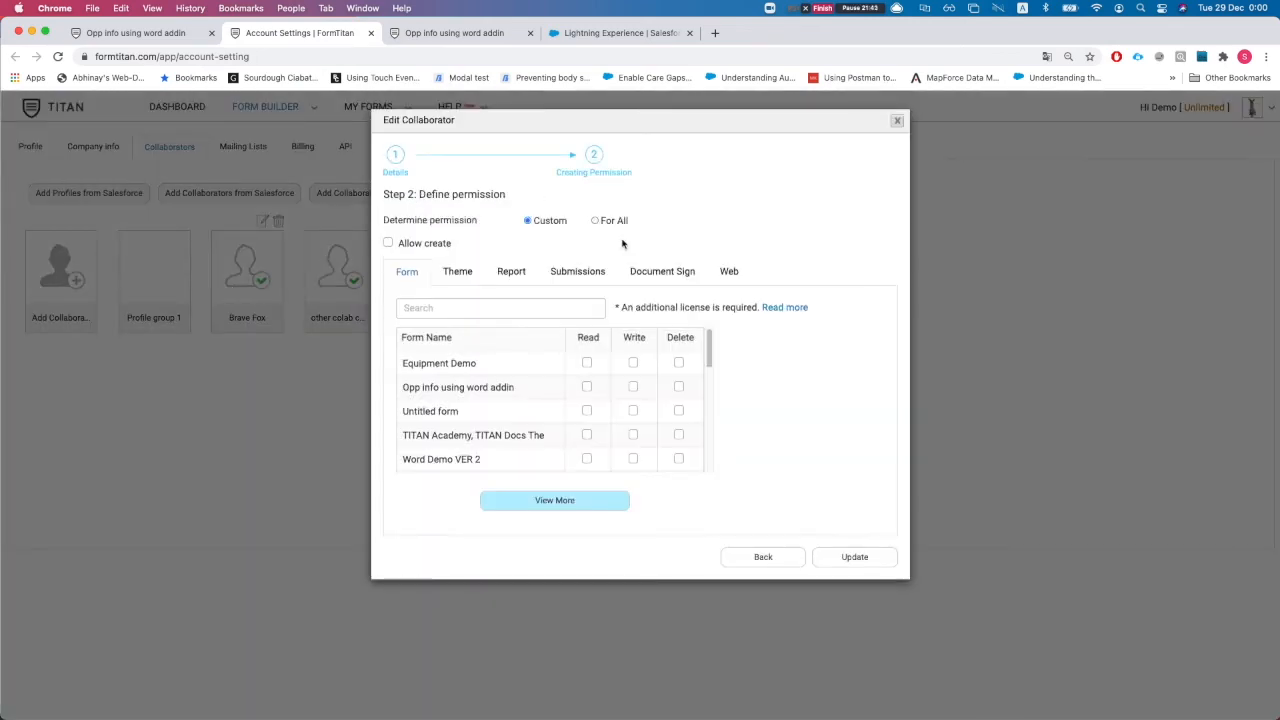
{"action": "left_click", "coordinate": [563, 281]}
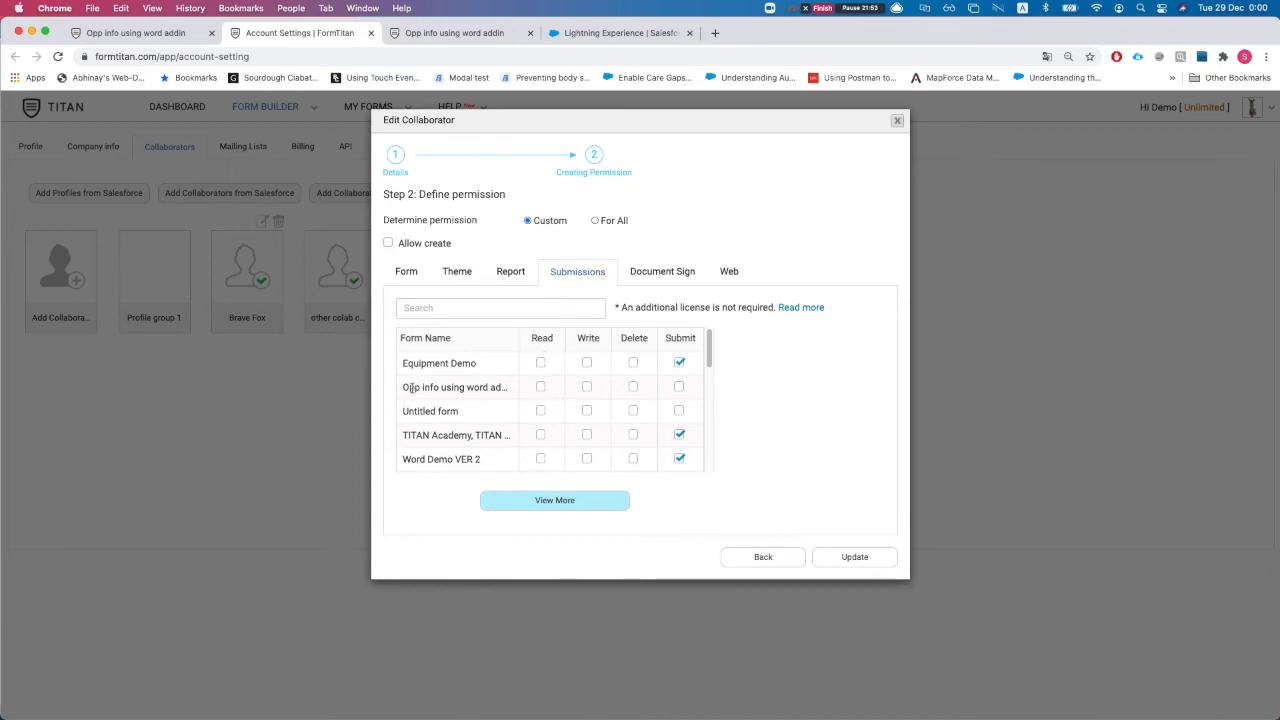
{"action": "left_click_drag", "start_coordinate": [409, 388], "coordinate": [455, 388]}
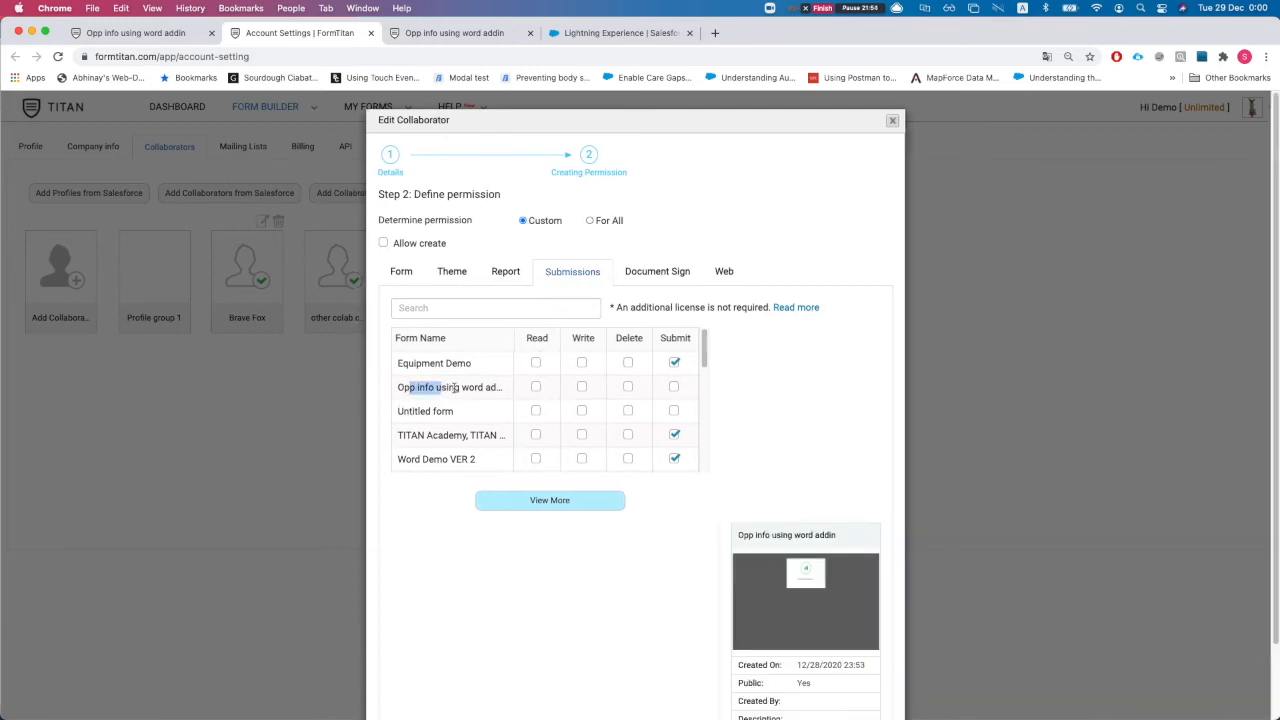
{"action": "left_click", "coordinate": [674, 390]}
{"action": "scroll", "coordinate": [723, 463], "scroll_direction": "down", "scroll_amount": 2}
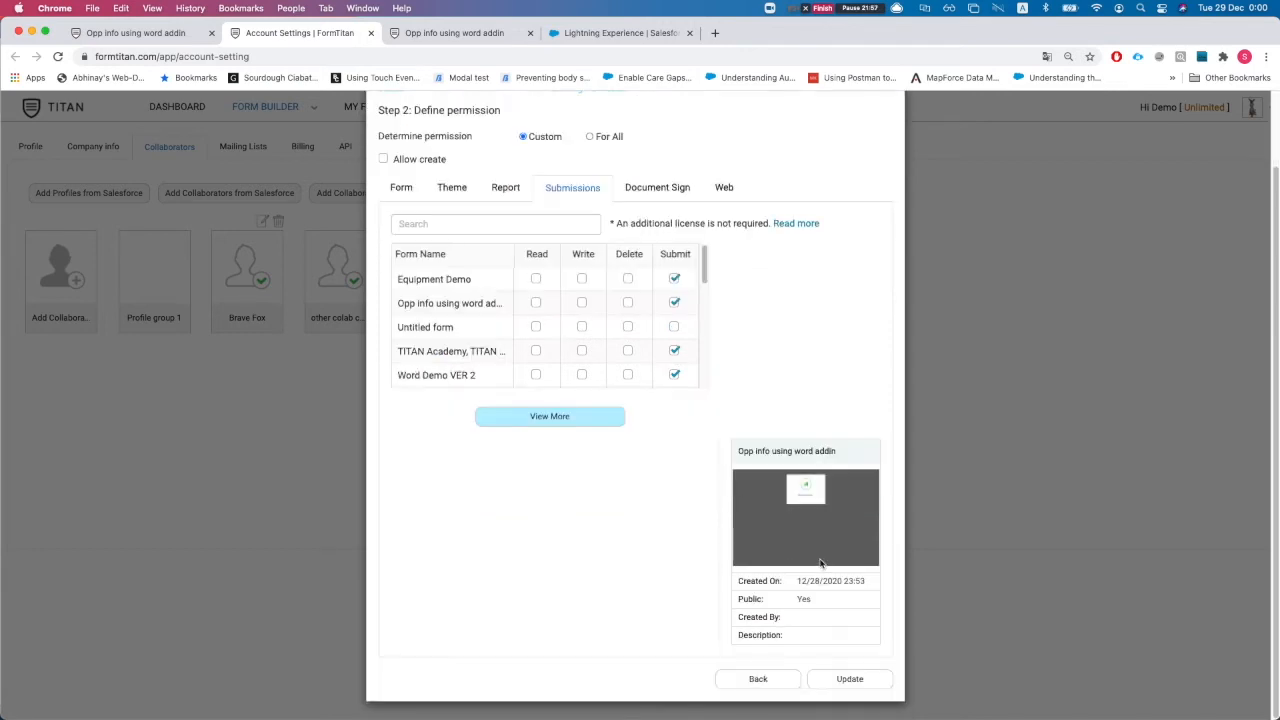
{"action": "left_click", "coordinate": [850, 679]}
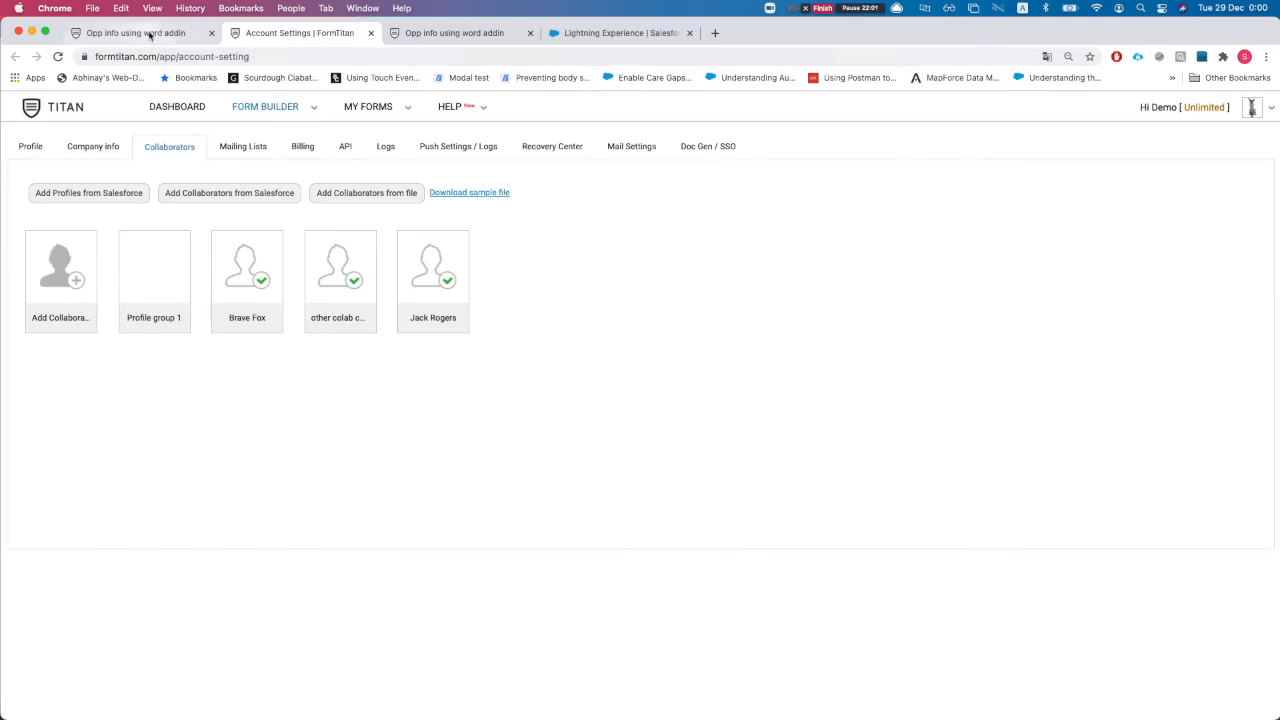
Refresh FT Generate Document and start an email for the Opp info using word addin template
{"action": "left_click", "coordinate": [600, 34]}
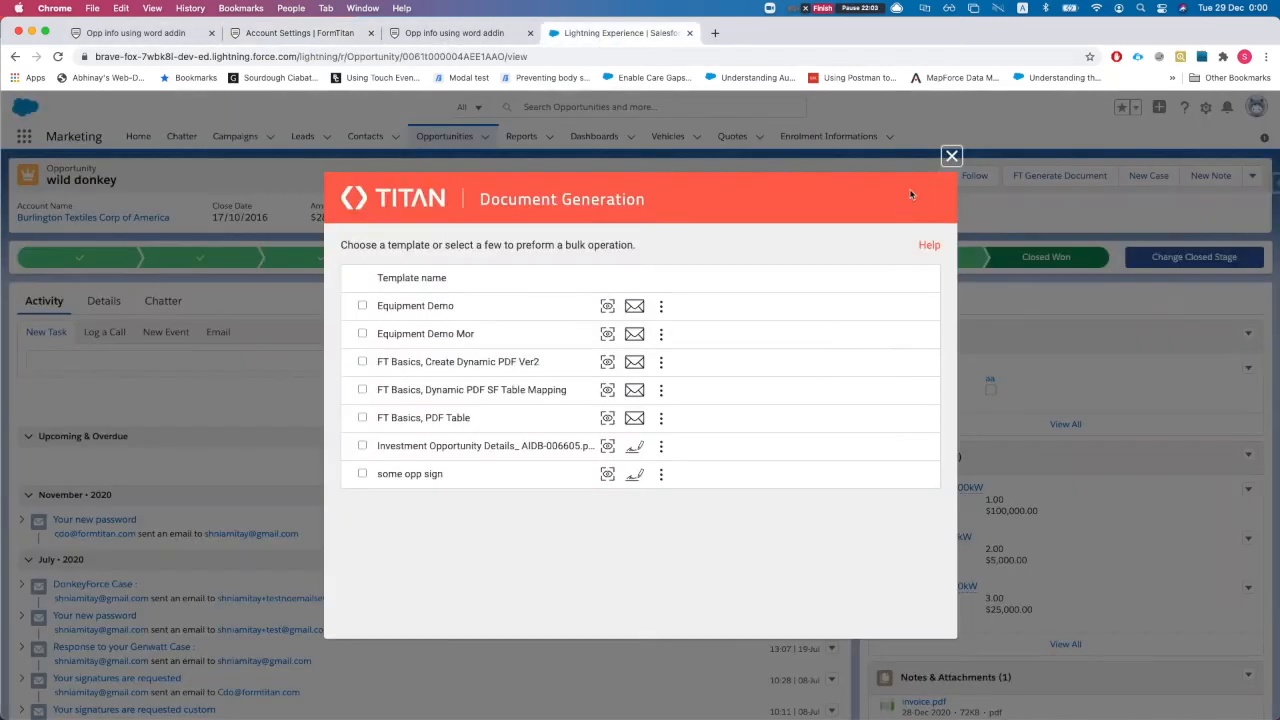
{"action": "left_click", "coordinate": [951, 156]}
{"action": "left_click", "coordinate": [1055, 176]}
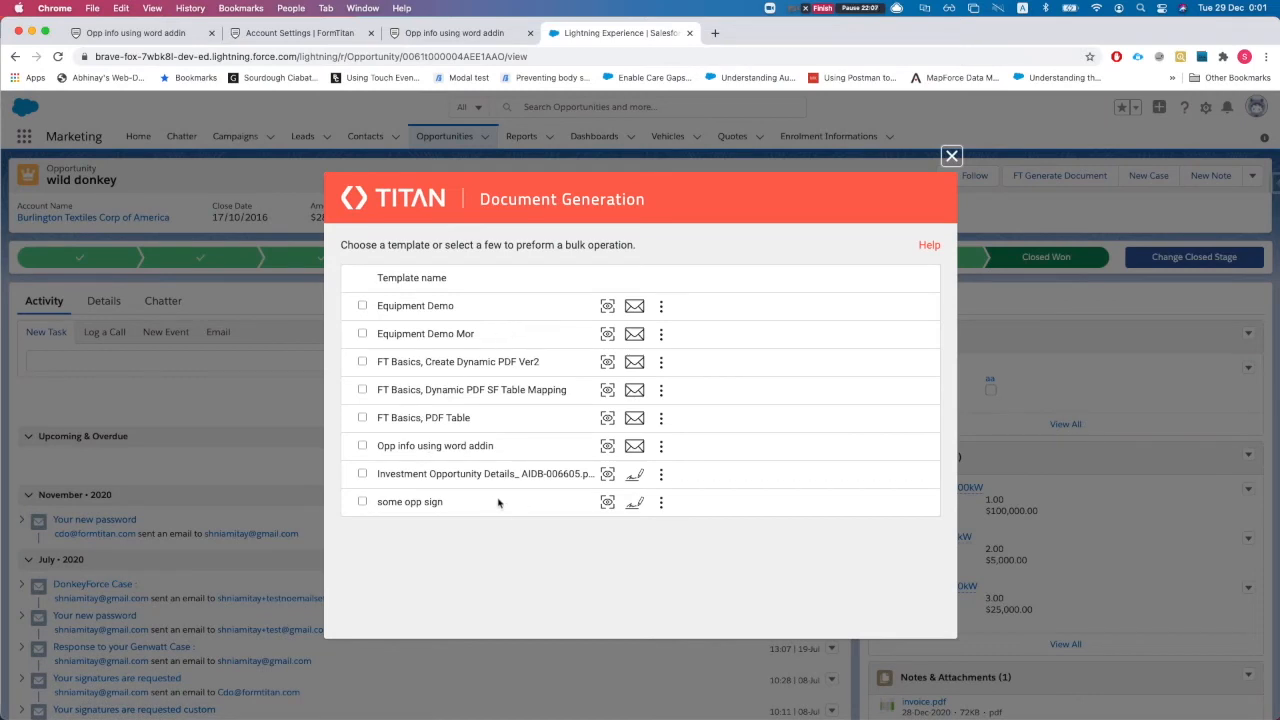
{"action": "left_click", "coordinate": [662, 451]}
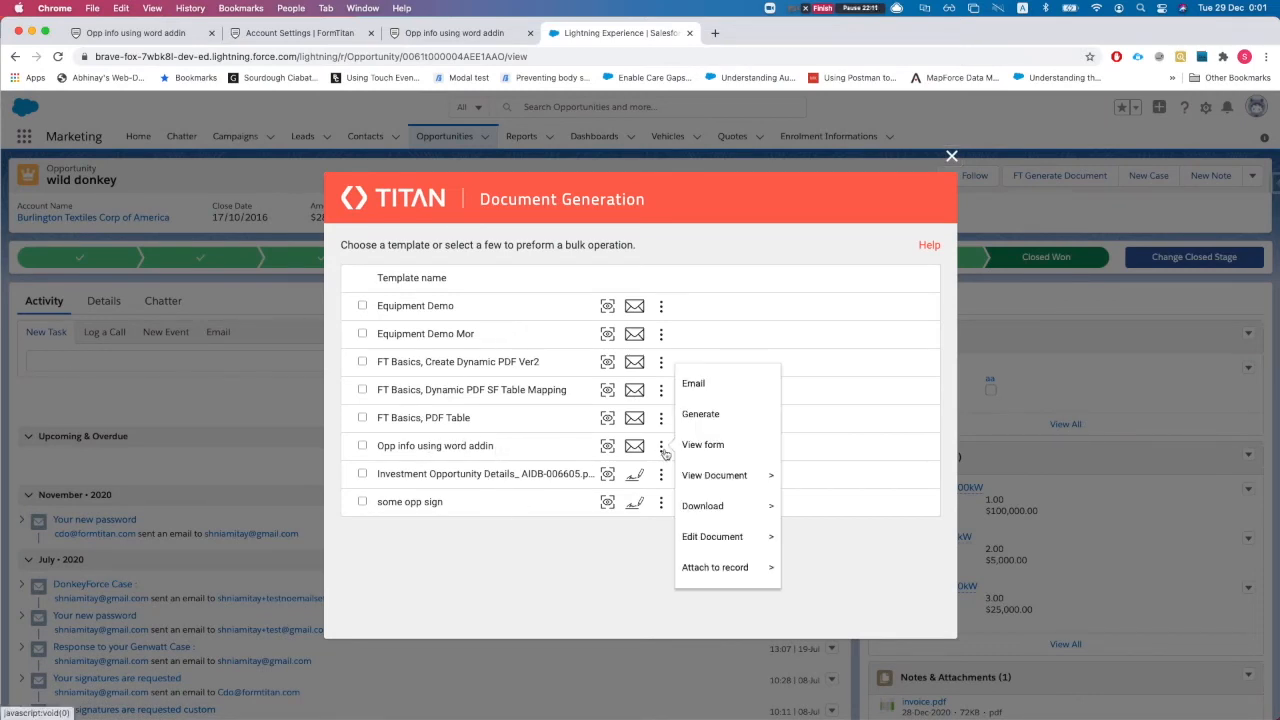
{"action": "left_click", "coordinate": [709, 383]}
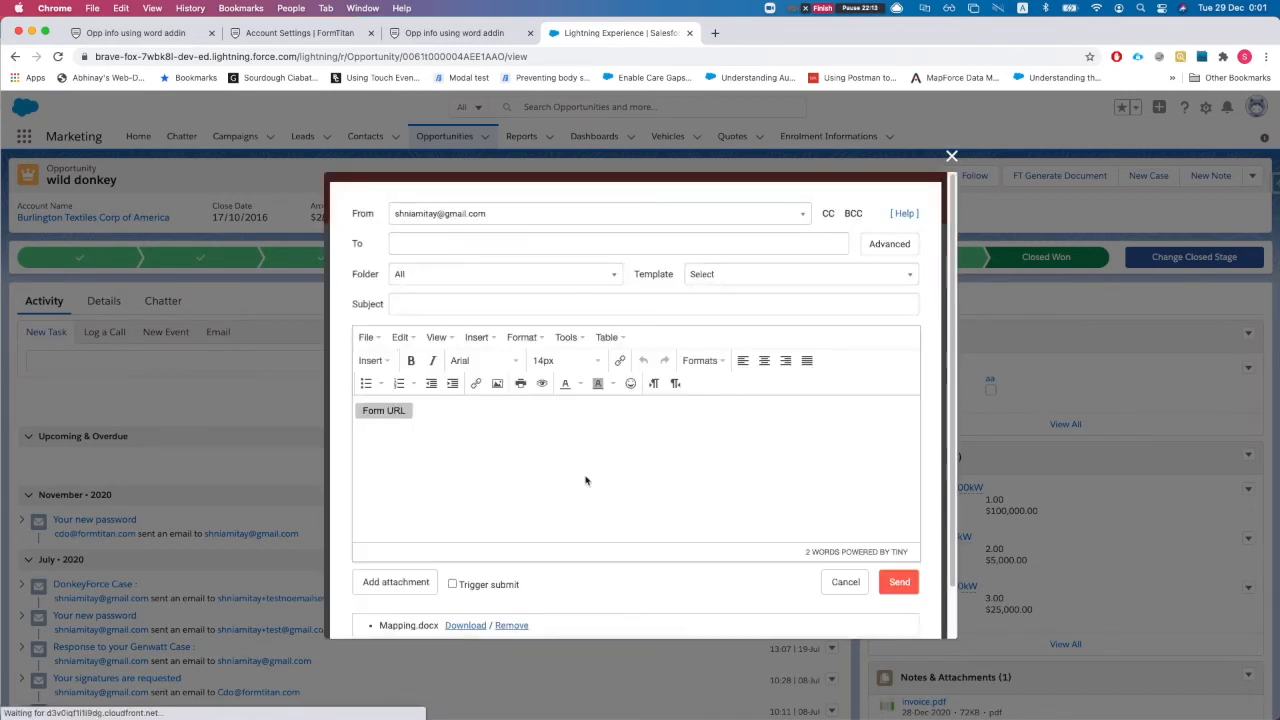
Delete the Form URL placeholder from the email body
{"action": "scroll", "coordinate": [466, 592], "scroll_direction": "down", "scroll_amount": 1}
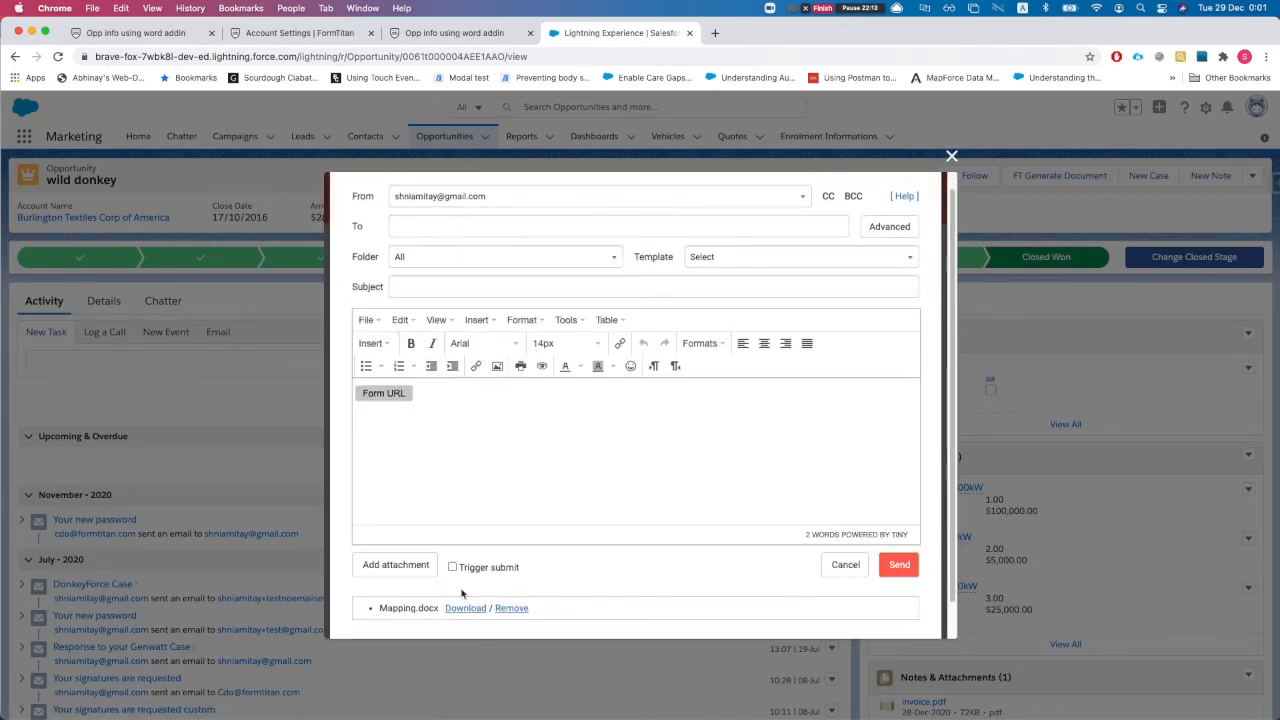
{"action": "left_click_drag", "start_coordinate": [373, 610], "coordinate": [405, 606]}
{"action": "left_click", "coordinate": [382, 610]}
{"action": "left_click", "coordinate": [463, 401]}
{"action": "key", "text": "BackSpace"}
{"action": "key", "text": "BackSpace"}
{"action": "key", "text": "BackSpace"}
{"action": "key", "text": "BackSpace"}
{"action": "key", "text": "BackSpace"}
{"action": "key", "text": "BackSpace"}
{"action": "key", "text": "BackSpace"}
{"action": "key", "text": "BackSpace"}
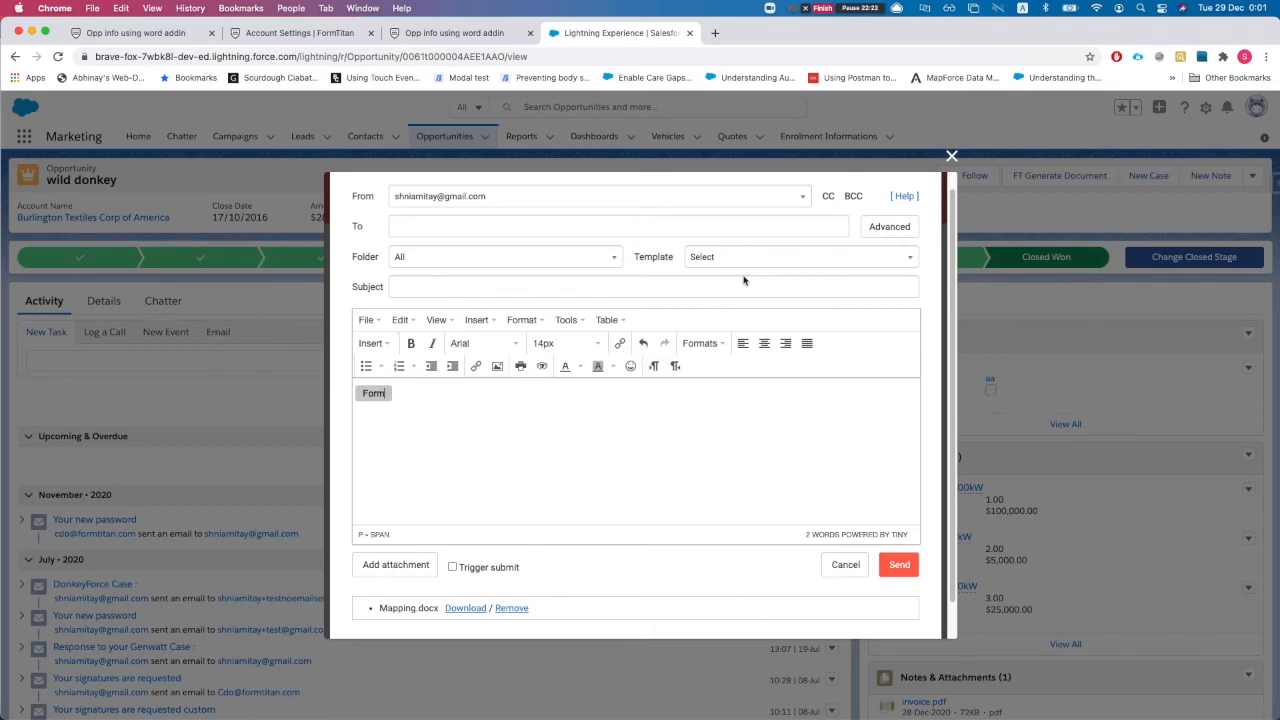
Apply the Communities: Changed Password Email template to the draft
{"action": "left_click", "coordinate": [750, 257]}
{"action": "left_click", "coordinate": [752, 420]}
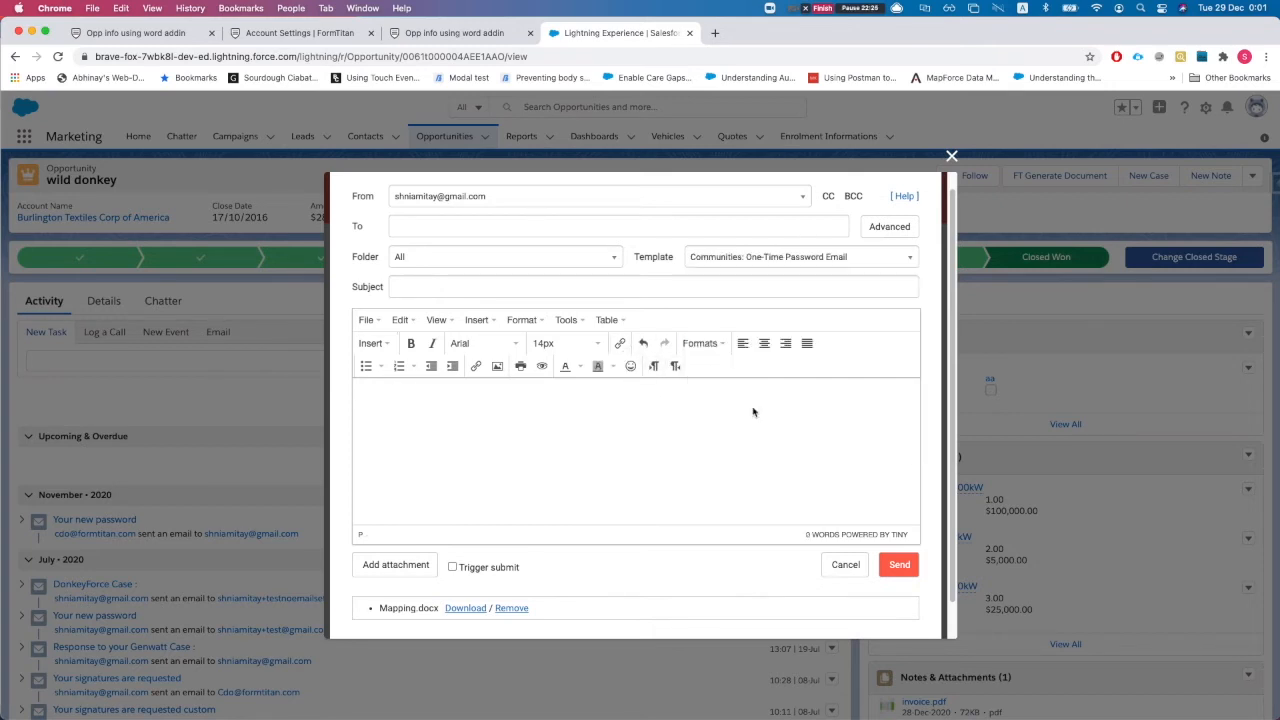
{"action": "left_click", "coordinate": [514, 257]}
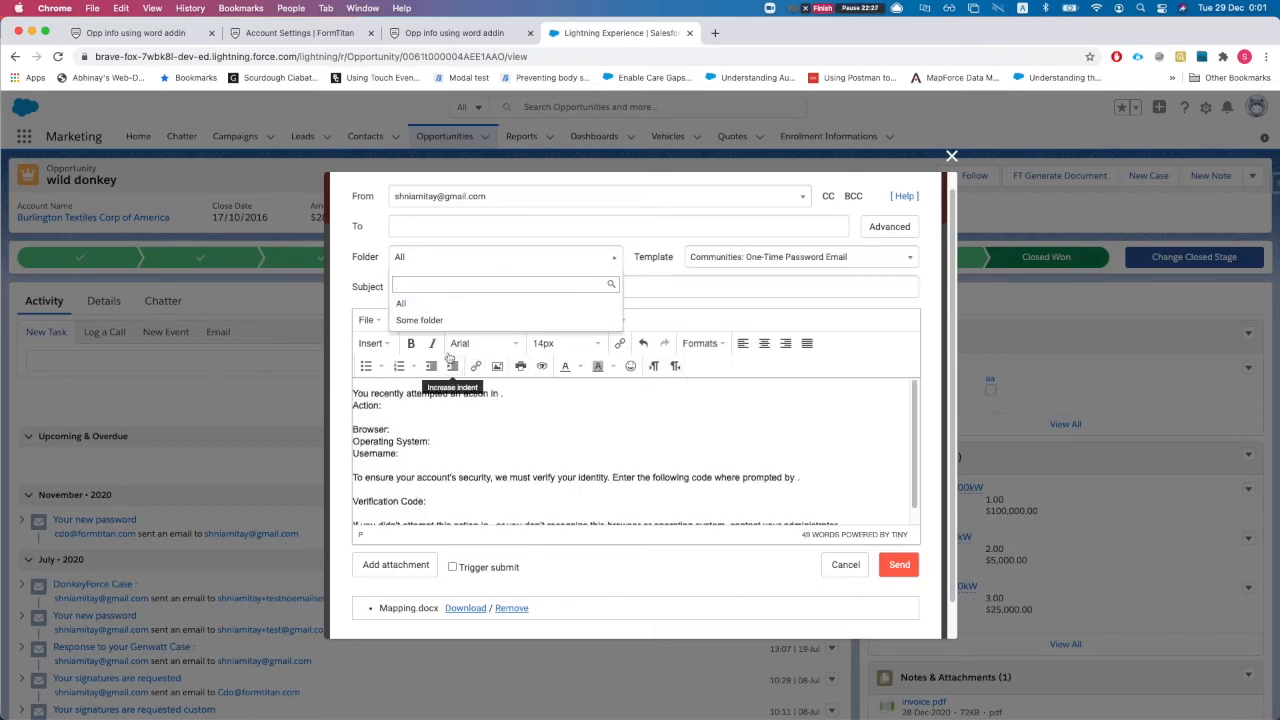
{"action": "left_click", "coordinate": [750, 257]}
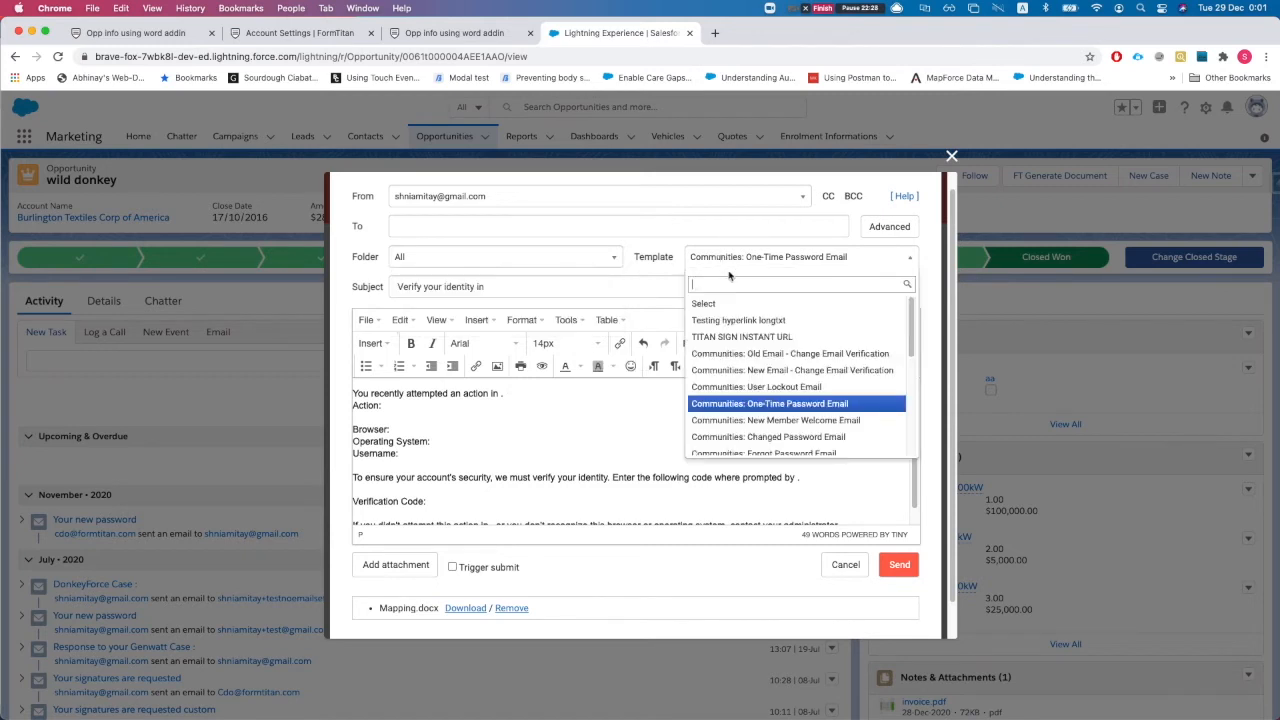
{"action": "left_click", "coordinate": [800, 437]}
{"action": "scroll", "coordinate": [393, 420], "scroll_direction": "down", "scroll_amount": 1}
{"action": "scroll", "coordinate": [514, 434], "scroll_direction": "up", "scroll_amount": 1}
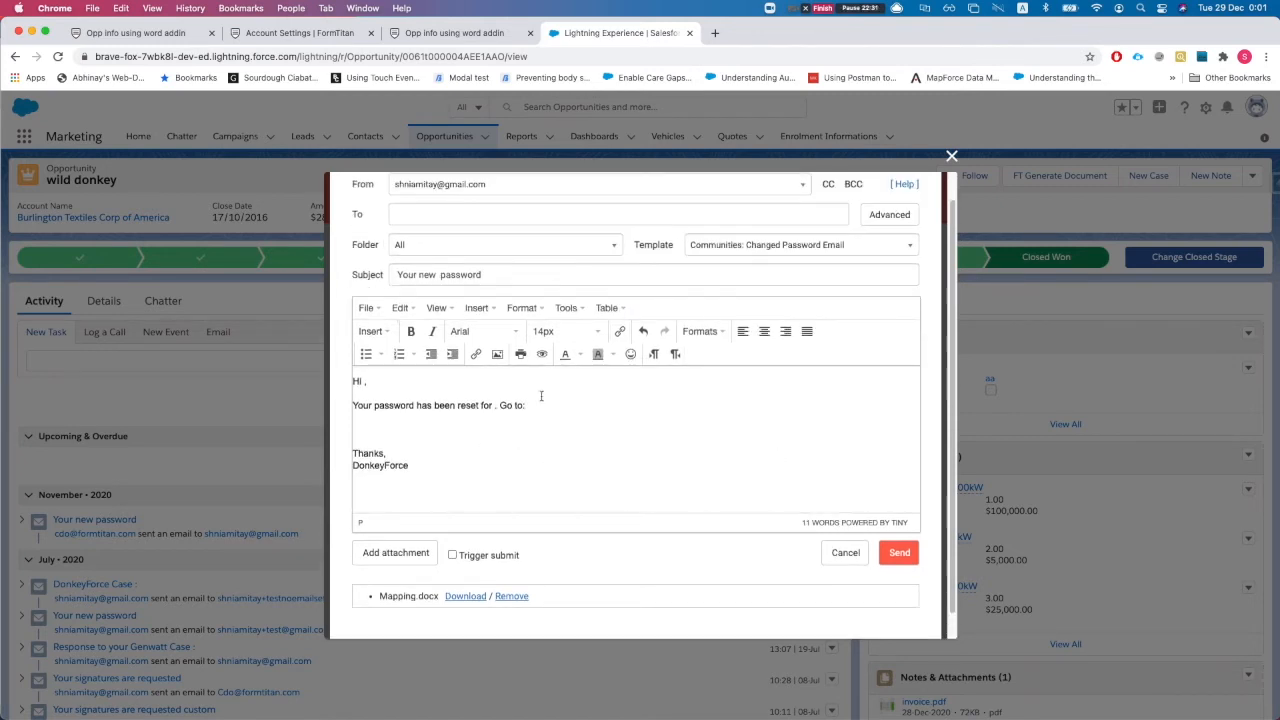
{"action": "scroll", "coordinate": [522, 400], "scroll_direction": "up", "scroll_amount": 1}
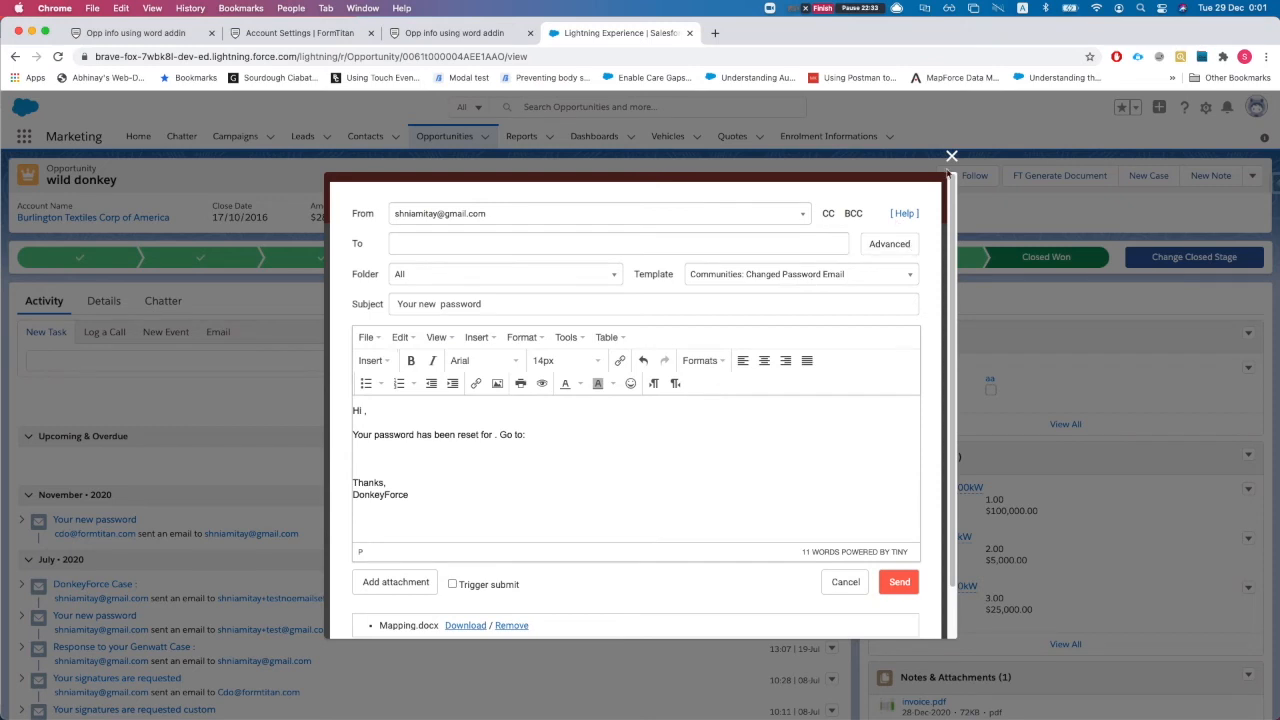
Cancel the email composer, reopen the template's actions, and return to the FormTitan editor tab
{"action": "left_click", "coordinate": [848, 581]}
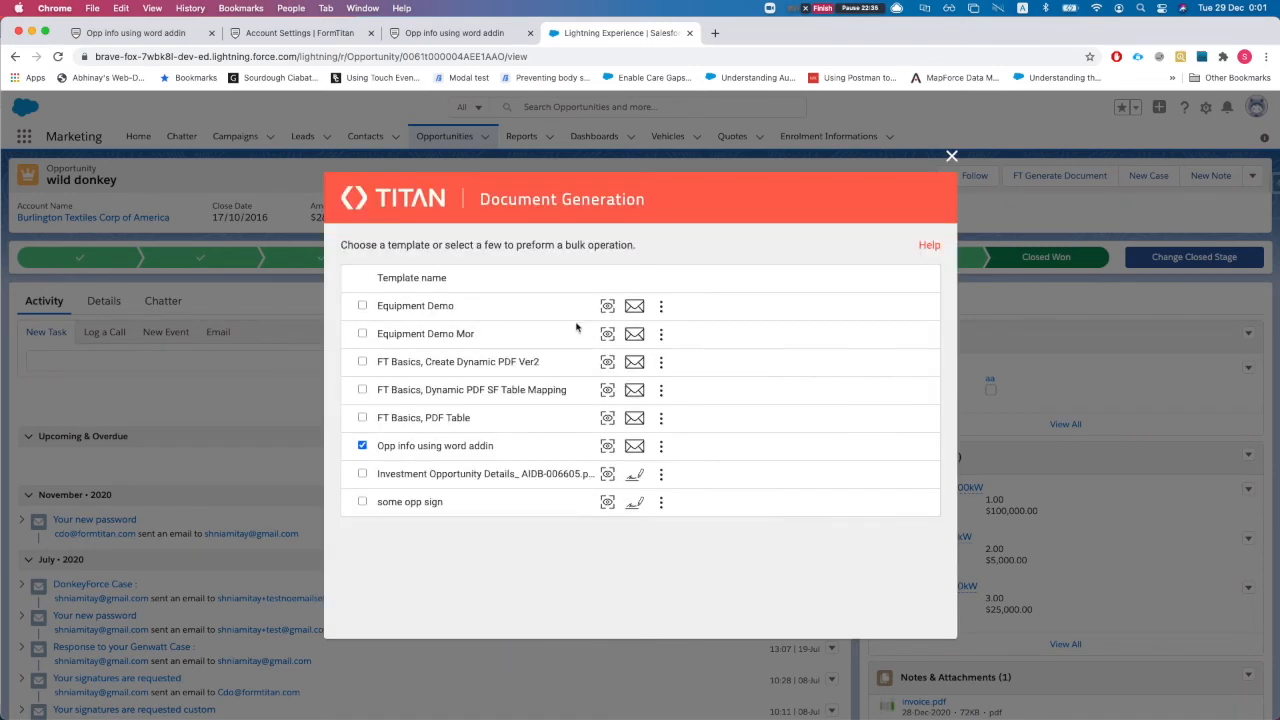
{"action": "left_click", "coordinate": [660, 446]}
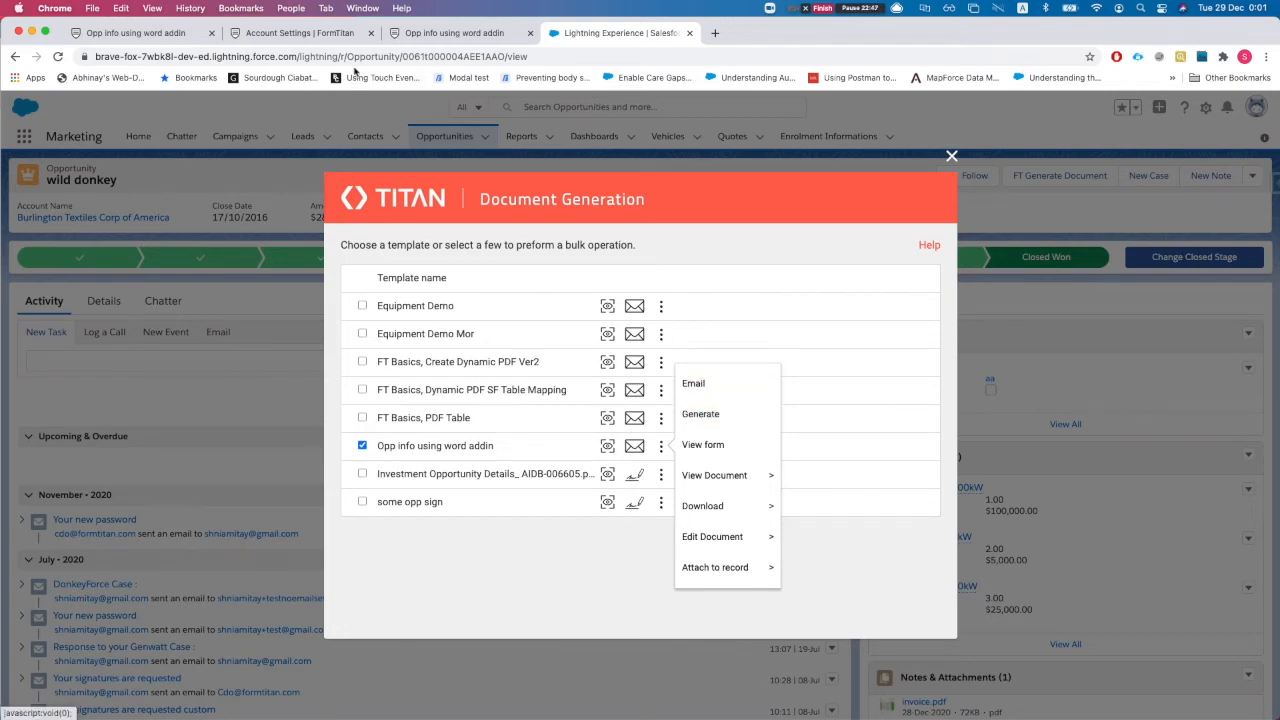
{"action": "left_click", "coordinate": [160, 32]}
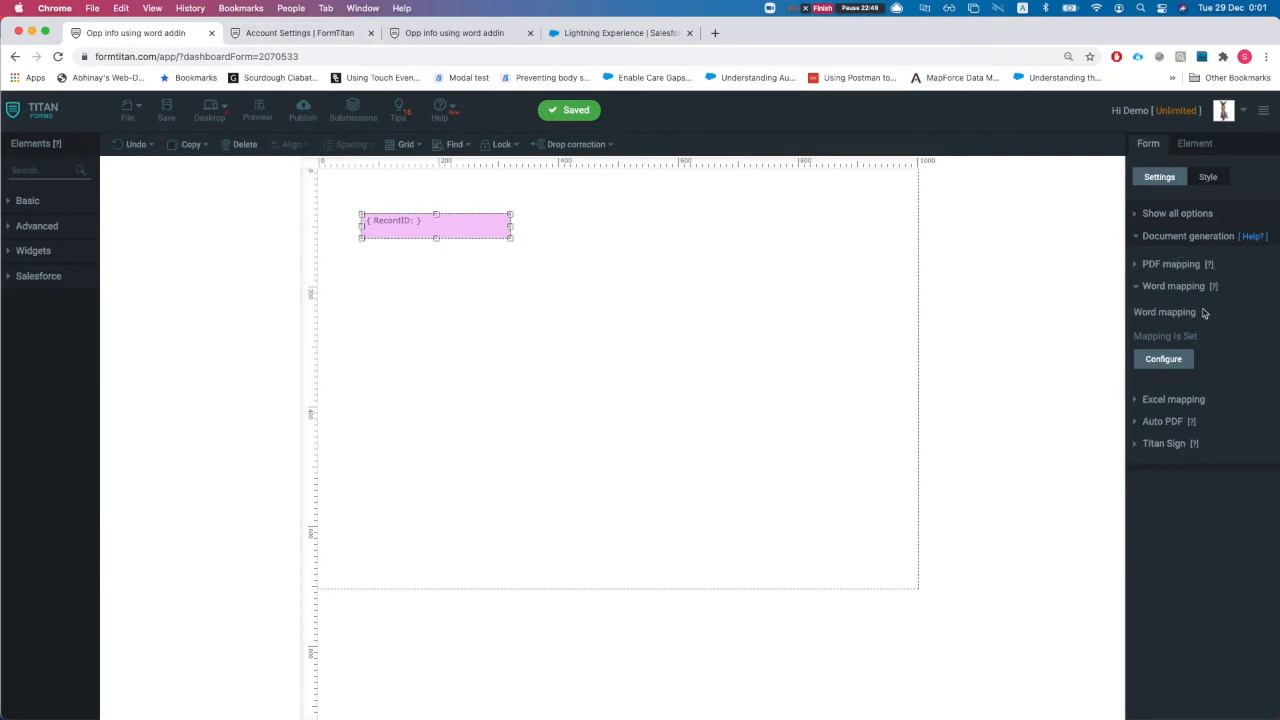
Open the Salesforce push setup from the form settings and add a new push object
{"action": "left_click", "coordinate": [1176, 213]}
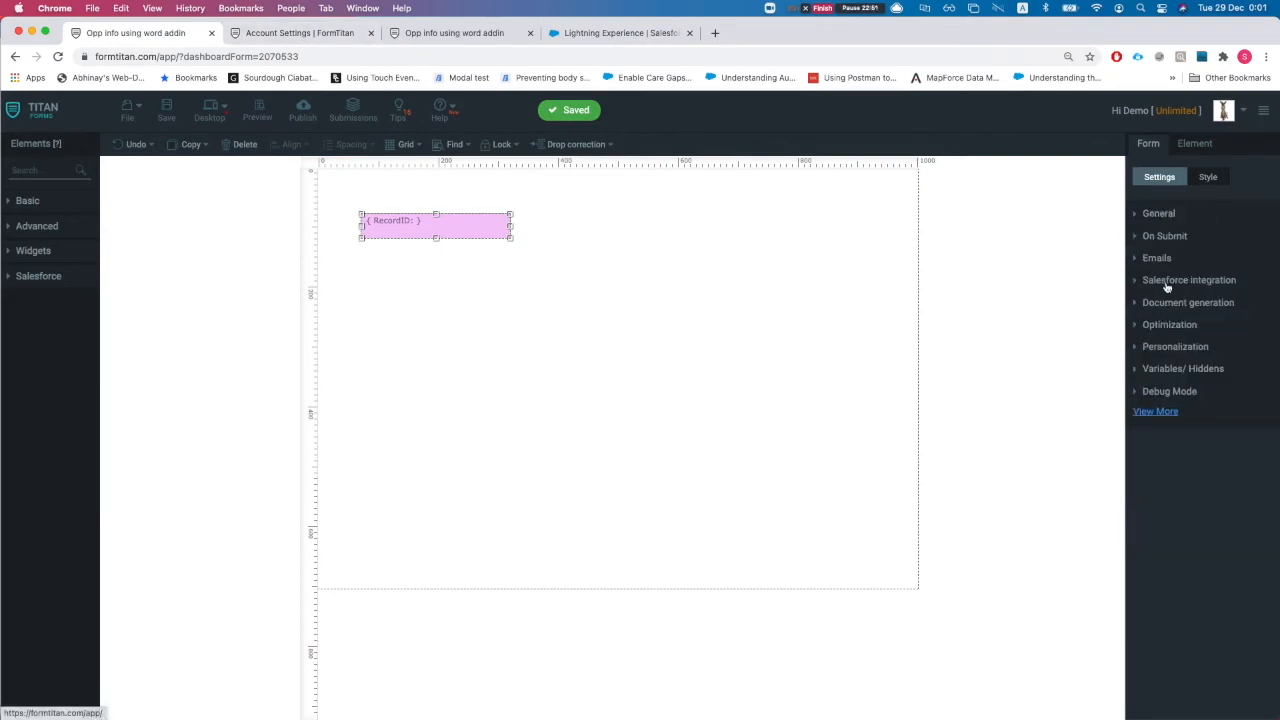
{"action": "left_click", "coordinate": [1166, 283]}
{"action": "left_click", "coordinate": [1162, 310]}
{"action": "left_click", "coordinate": [447, 316]}
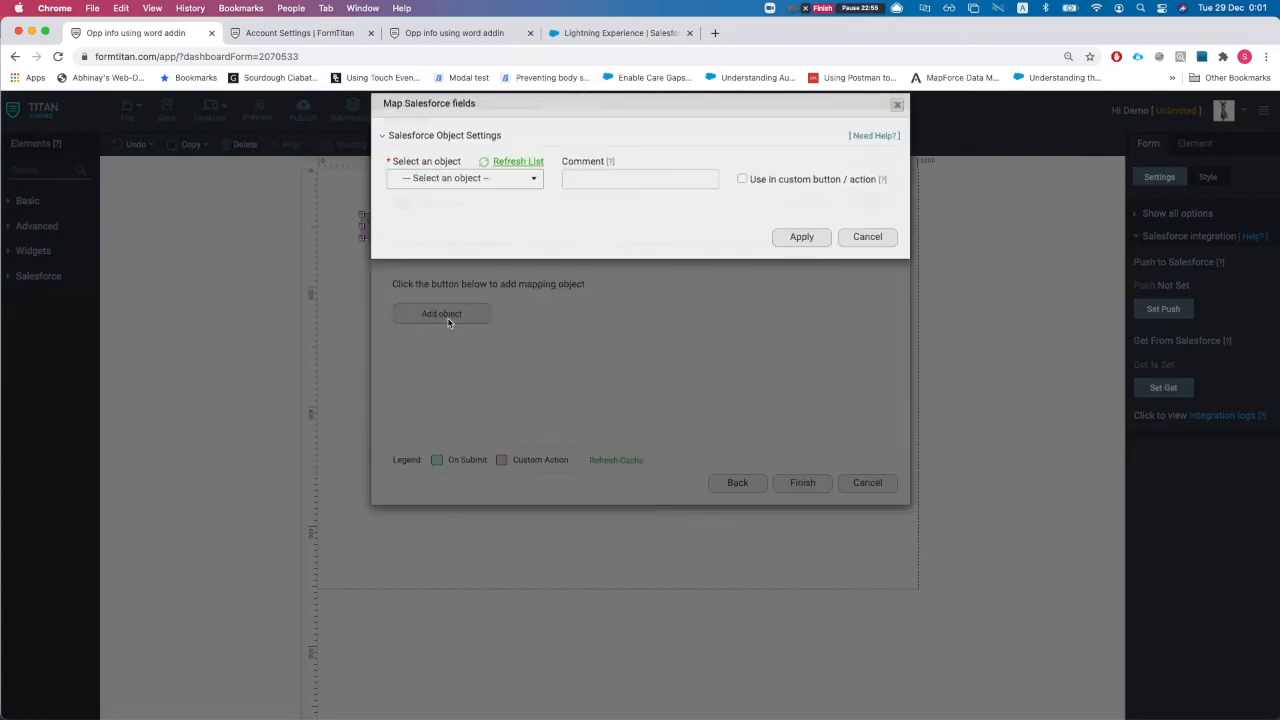
Target the Salesforce Files object and open its field mapping table
{"action": "left_click", "coordinate": [443, 196]}
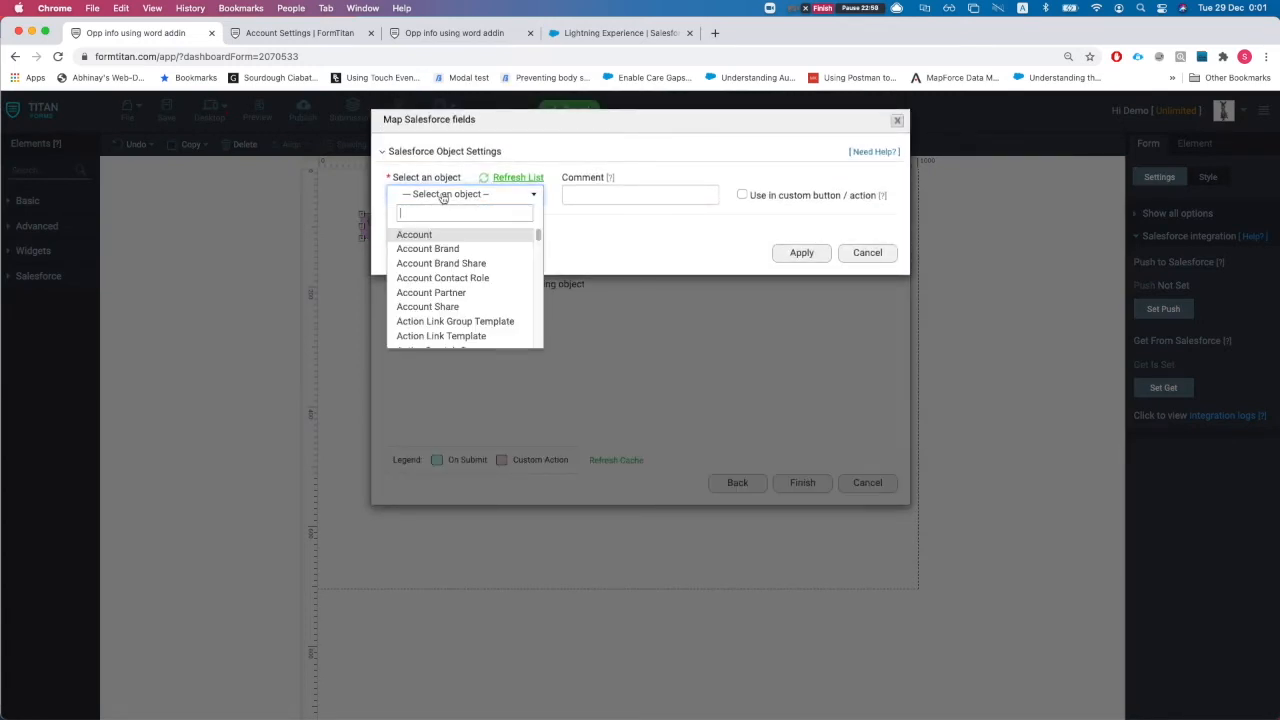
{"action": "type", "text": "file"}
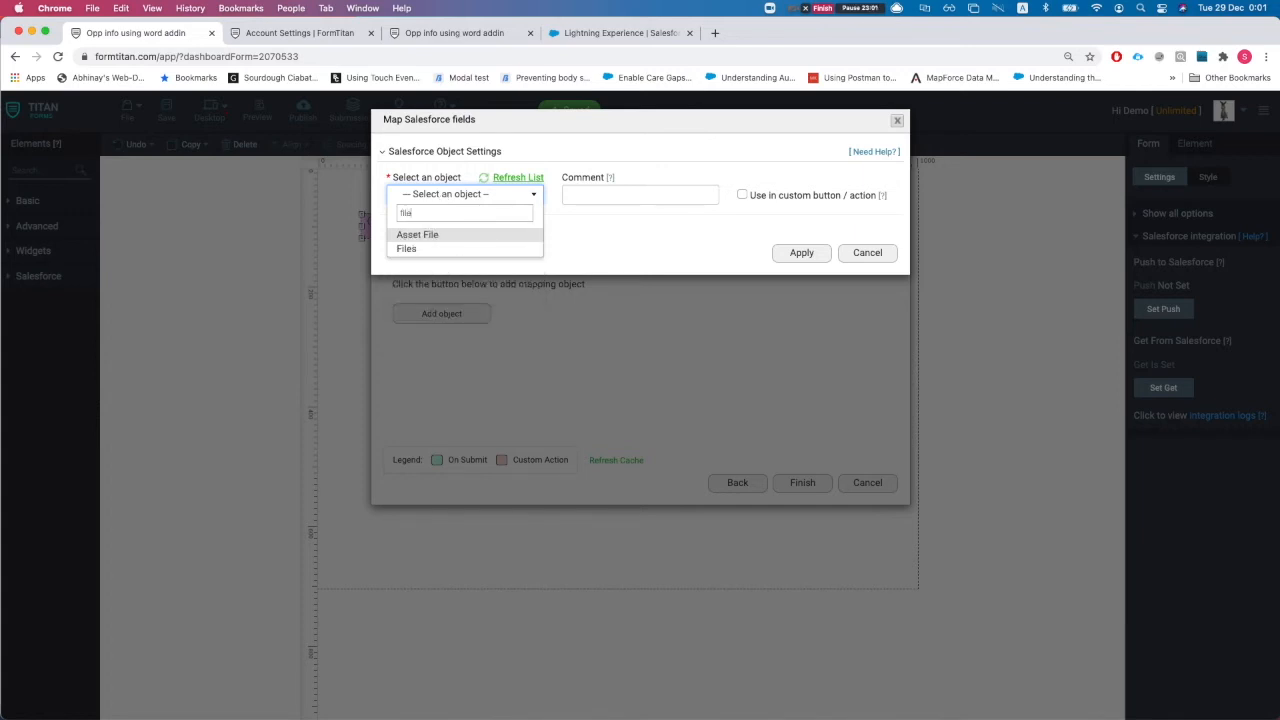
{"action": "key", "text": "Down"}
{"action": "key", "text": "Return"}
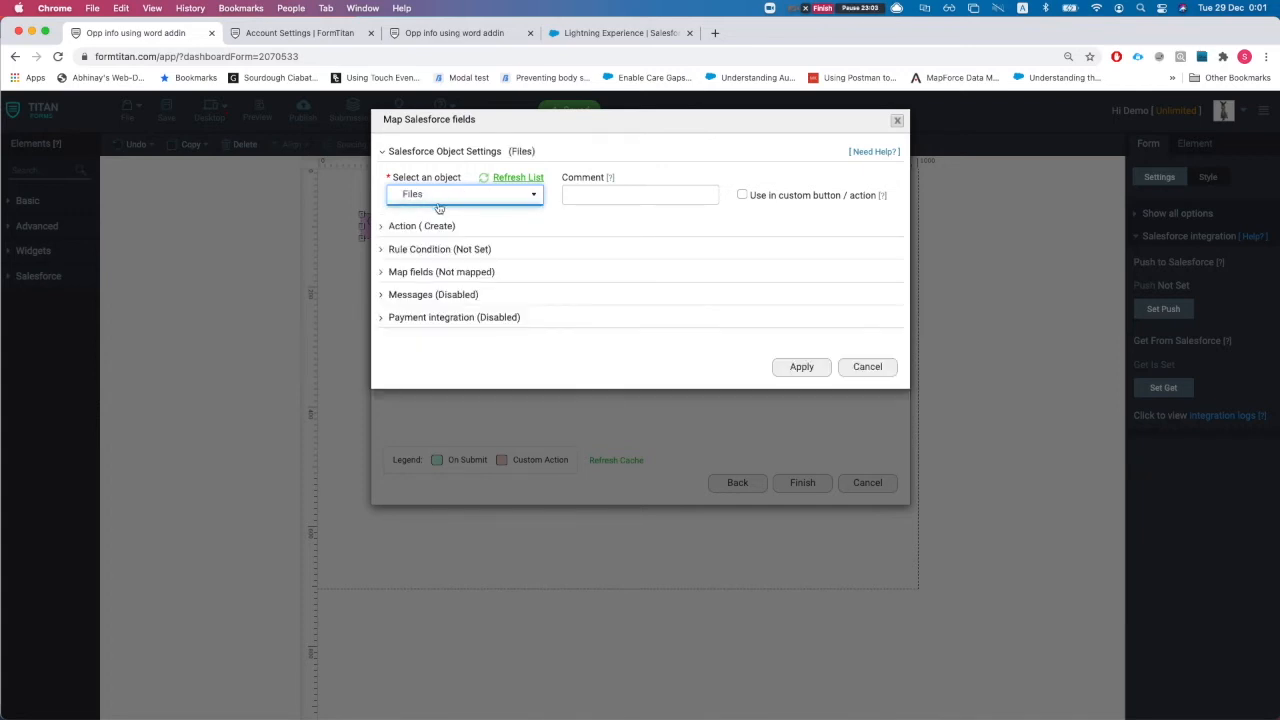
{"action": "left_click", "coordinate": [413, 279]}
{"action": "left_click", "coordinate": [443, 338]}
{"action": "left_click", "coordinate": [357, 188]}
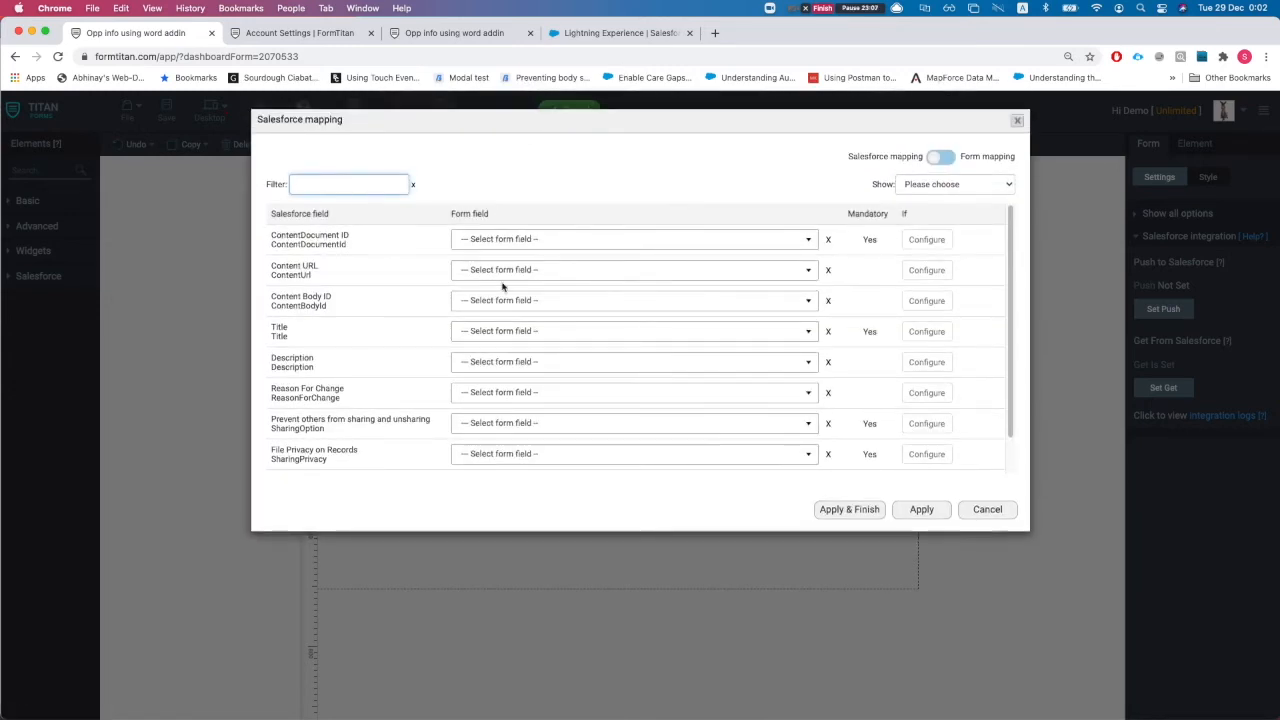
Map the Files Title field to Other with custom text 'formwirdaddin'
{"action": "left_click", "coordinate": [499, 334]}
{"action": "type", "text": "othe"}
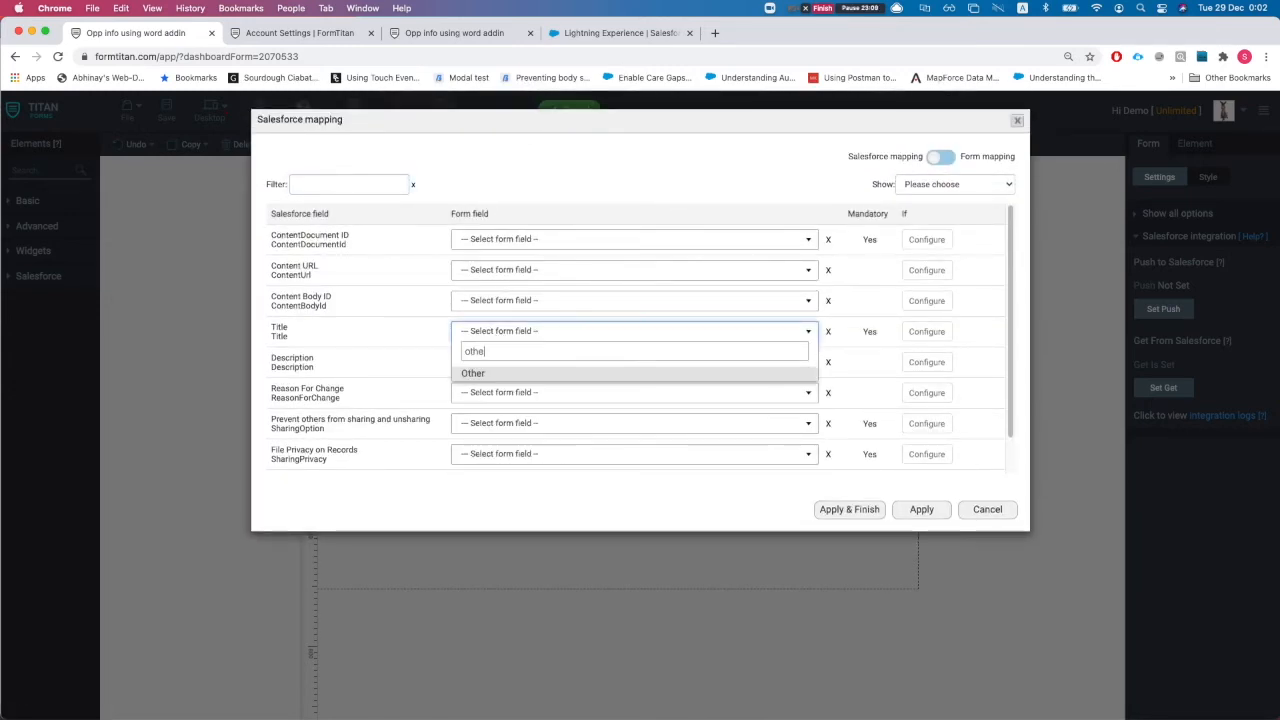
{"action": "type", "text": "r"}
{"action": "key", "text": "Return"}
{"action": "left_click", "coordinate": [803, 329]}
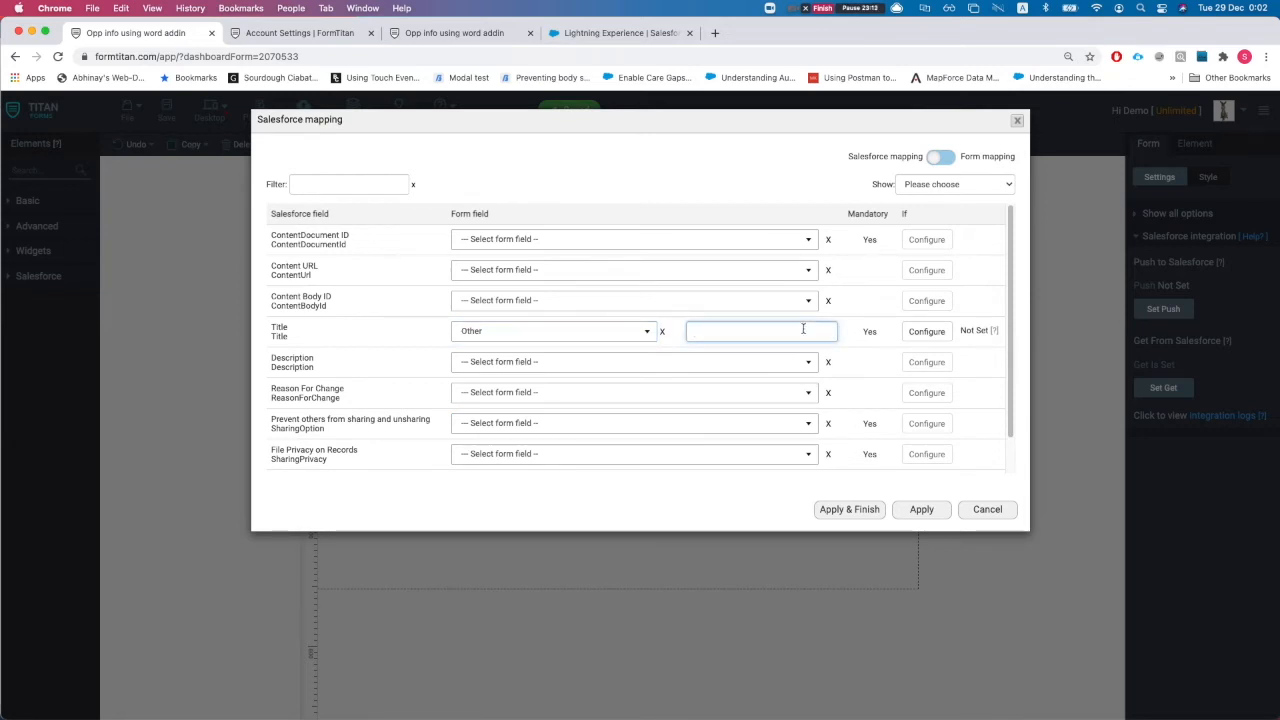
{"action": "type", "text": "formwi"}
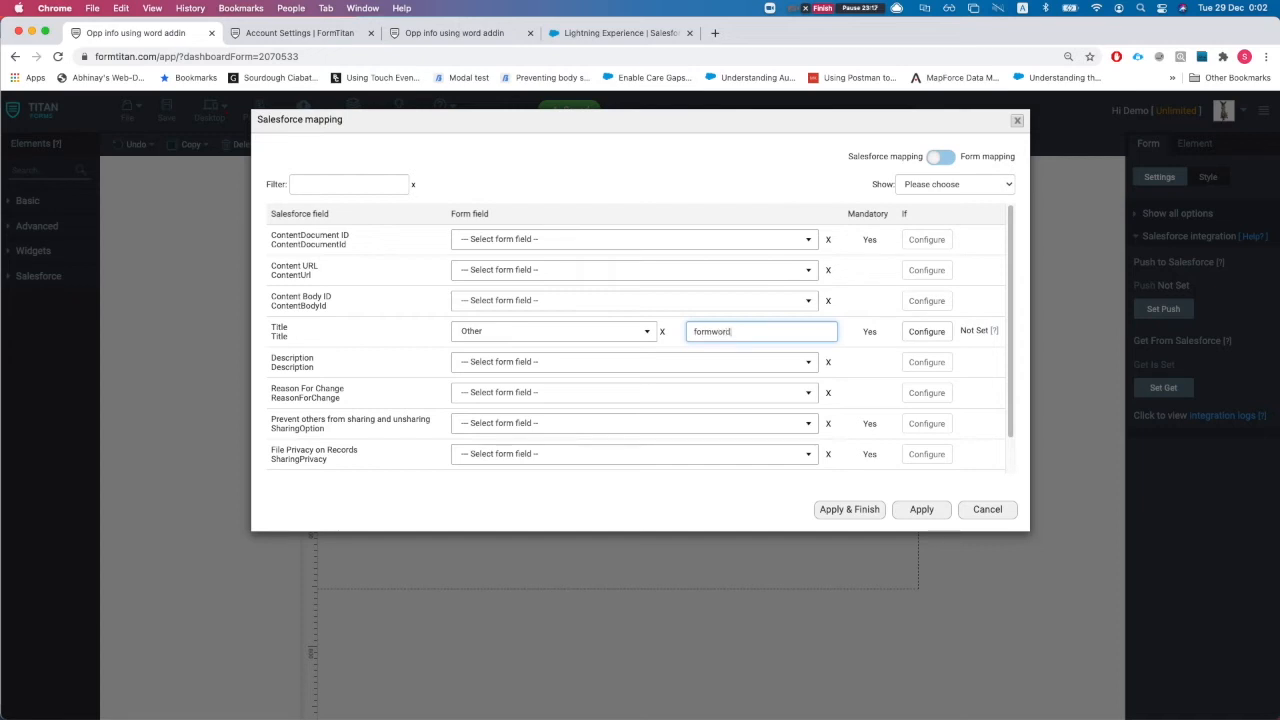
{"action": "type", "text": "rdaddin"}
Map First Publish Location ID to the RecordID form field
{"action": "left_click", "coordinate": [362, 186]}
{"action": "type", "text": "first"}
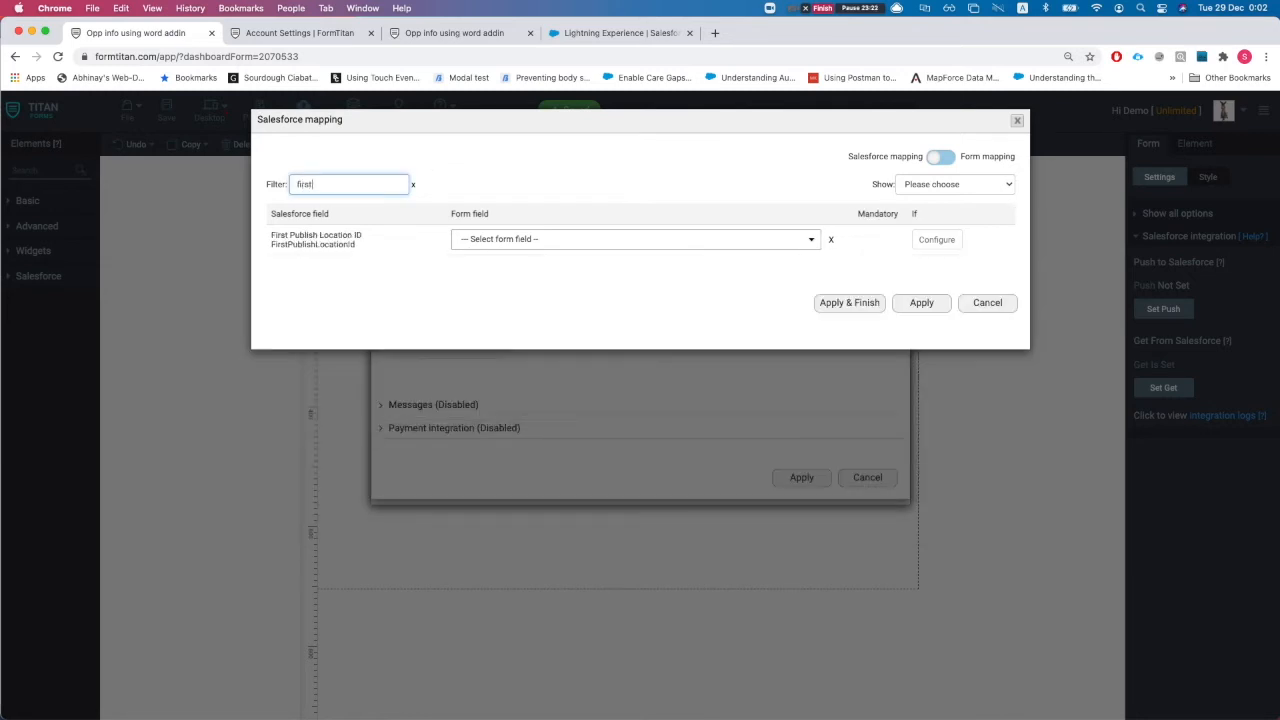
{"action": "left_click", "coordinate": [597, 240]}
{"action": "type", "text": "rec"}
{"action": "key", "text": "Return"}
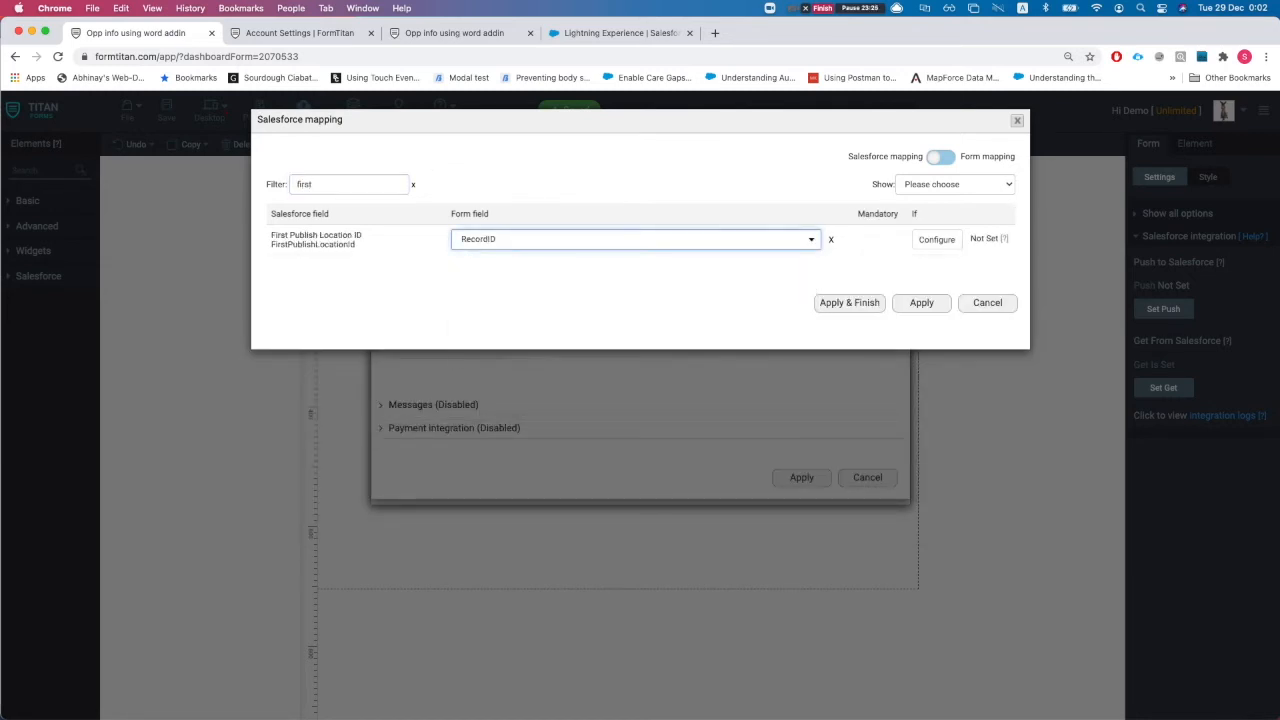
Map Version Data to the Word mapping, apply the mappings, and save the form
{"action": "double_click", "coordinate": [320, 183]}
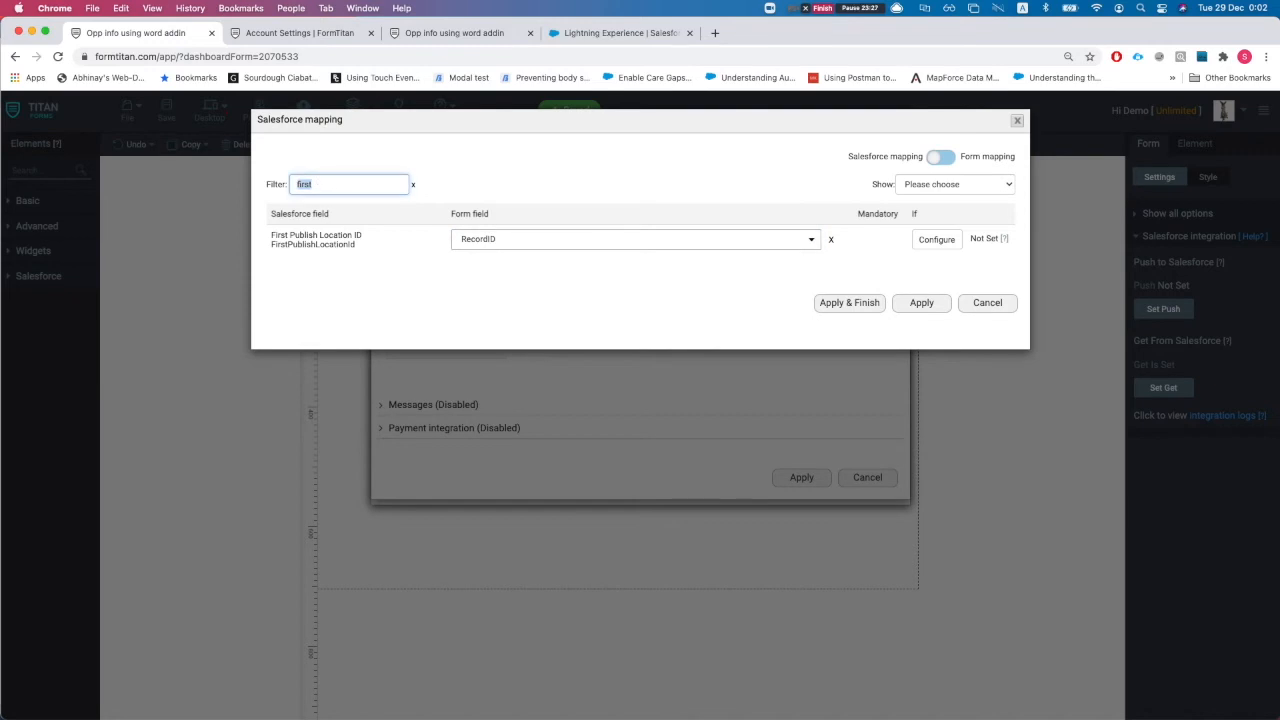
{"action": "key", "text": "BackSpace"}
{"action": "type", "text": "vers"}
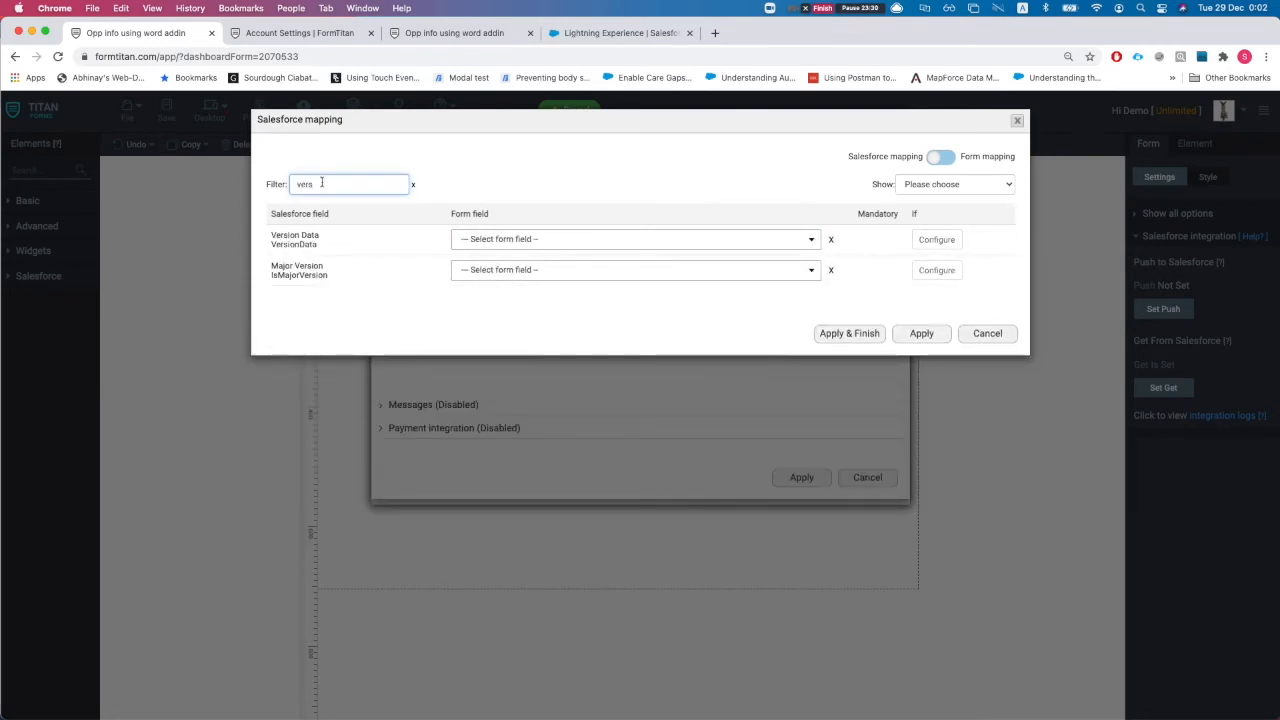
{"action": "left_click", "coordinate": [489, 243]}
{"action": "type", "text": "wor"}
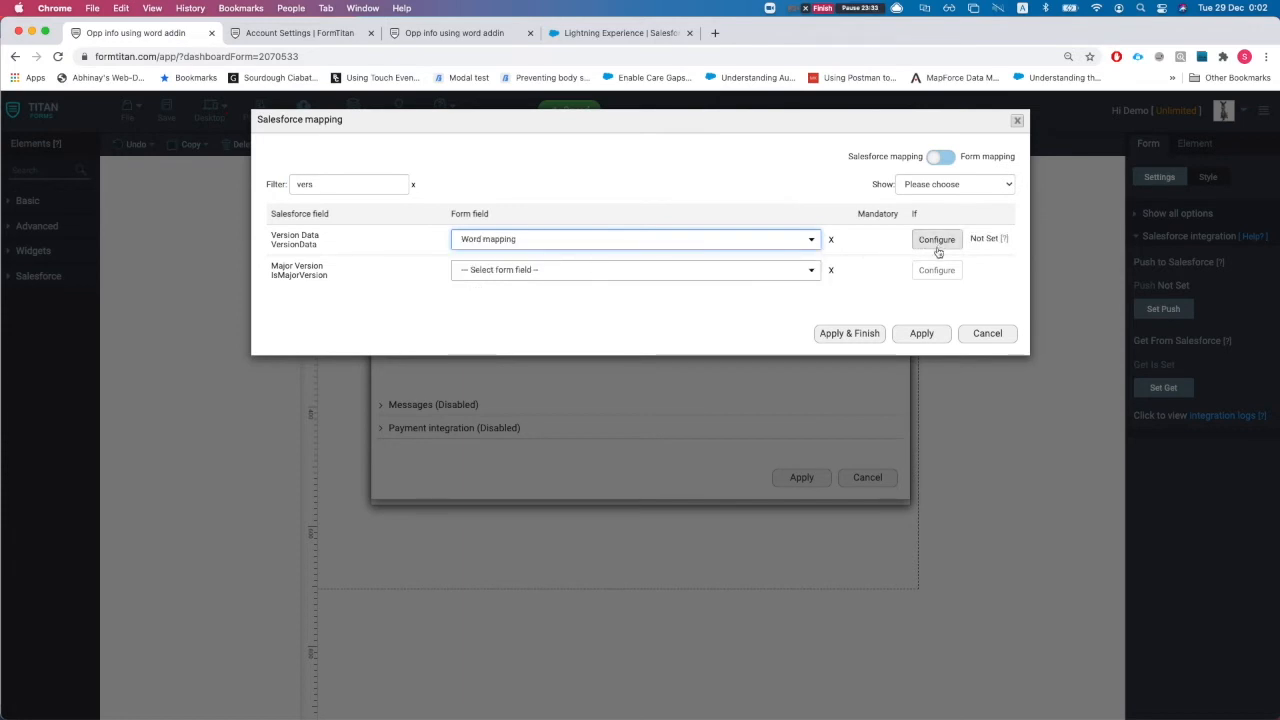
{"action": "left_click", "coordinate": [850, 335]}
{"action": "left_click", "coordinate": [168, 106]}
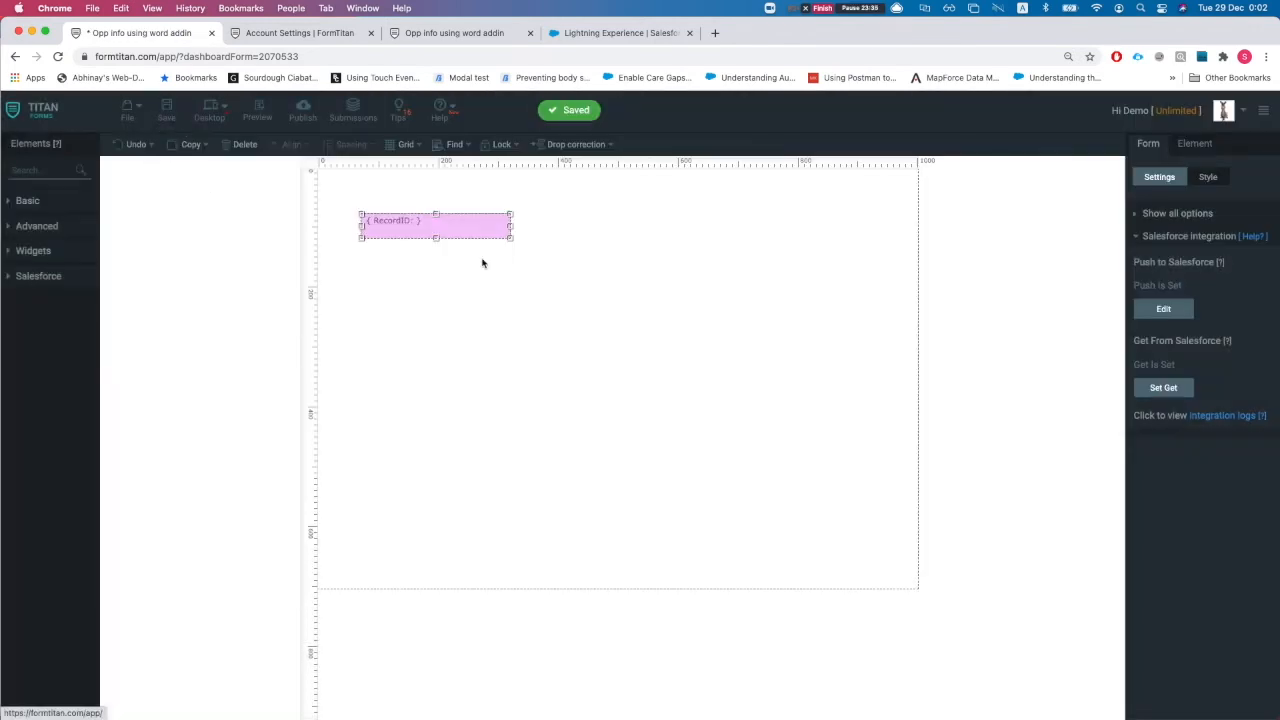
Add a second push object, Opportunity, with the Update action
{"action": "left_click", "coordinate": [1165, 310]}
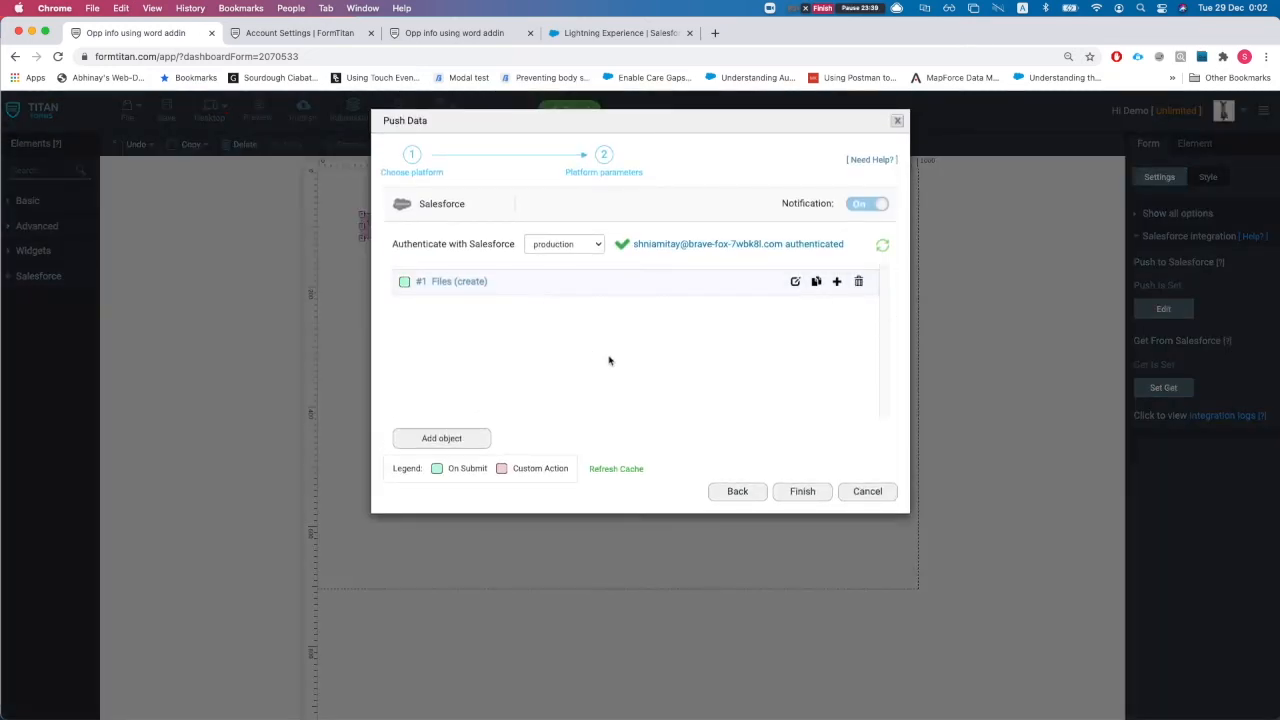
{"action": "left_click", "coordinate": [470, 439]}
{"action": "left_click", "coordinate": [417, 194]}
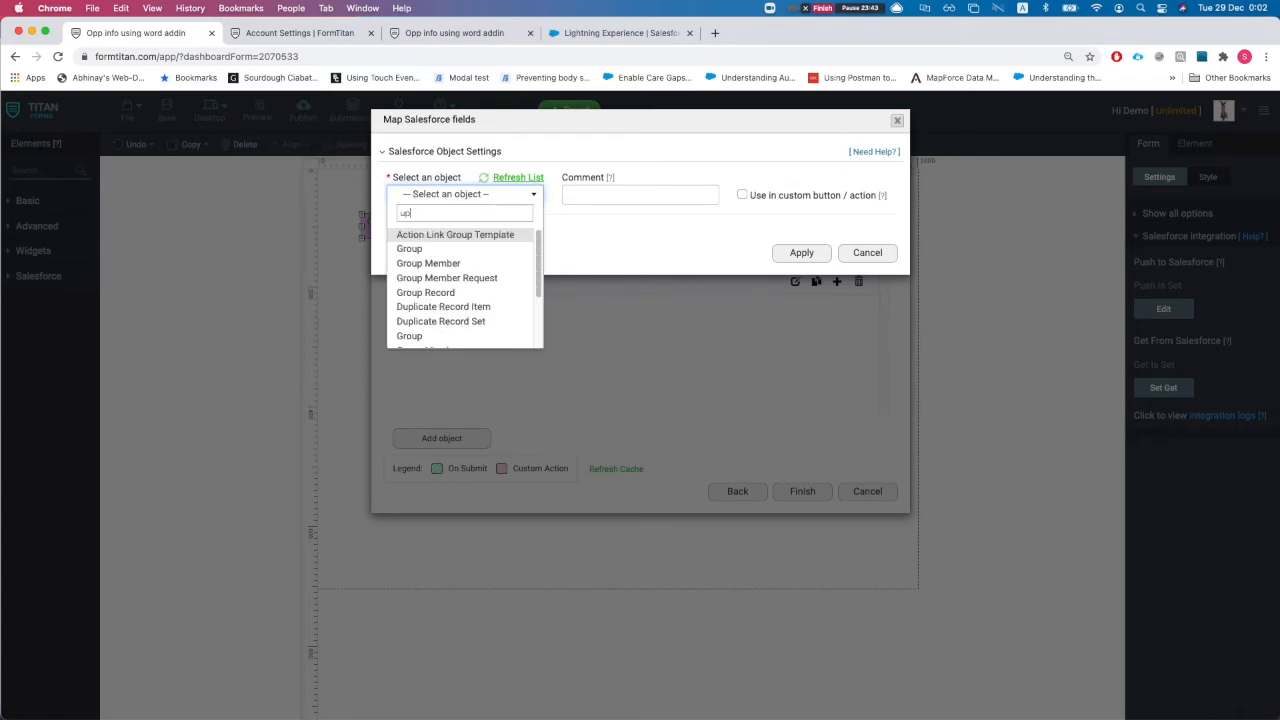
{"action": "type", "text": "opp"}
{"action": "key", "text": "Return"}
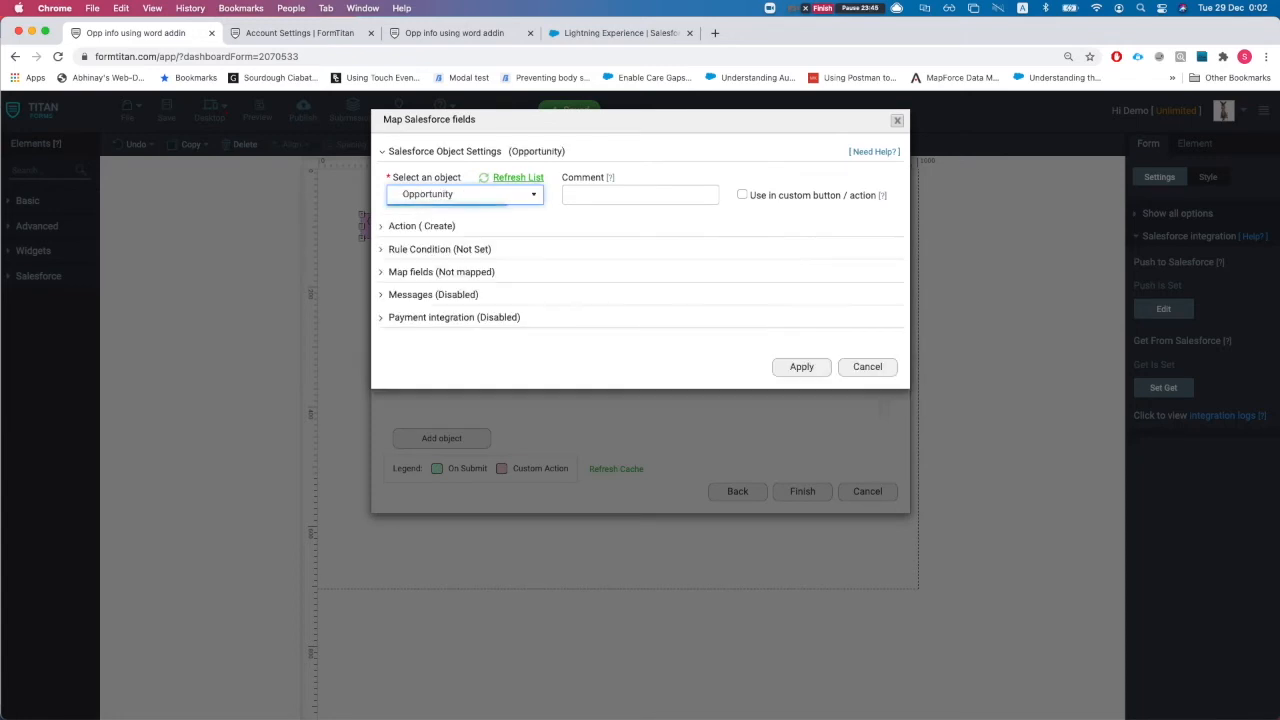
{"action": "left_click", "coordinate": [421, 225]}
{"action": "left_click", "coordinate": [476, 274]}
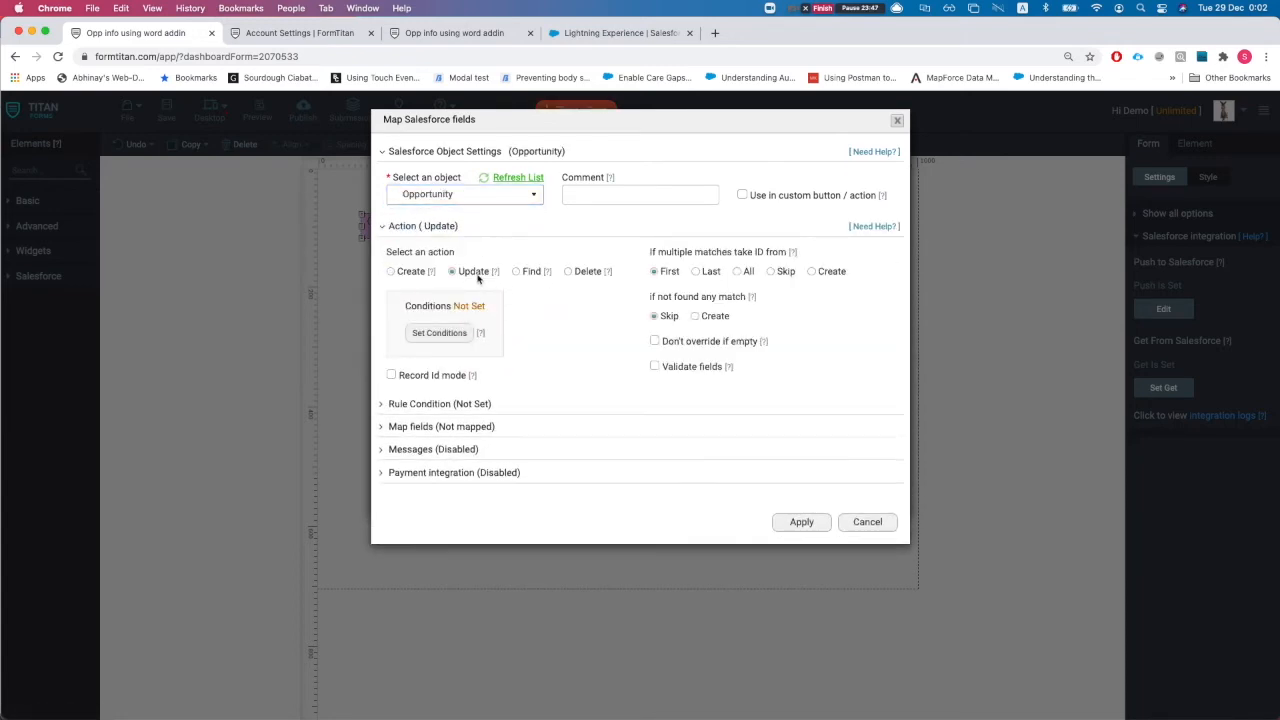
Set the update condition Opportunity ID Equals RecordID and apply it
{"action": "left_click", "coordinate": [412, 334]}
{"action": "left_click", "coordinate": [368, 157]}
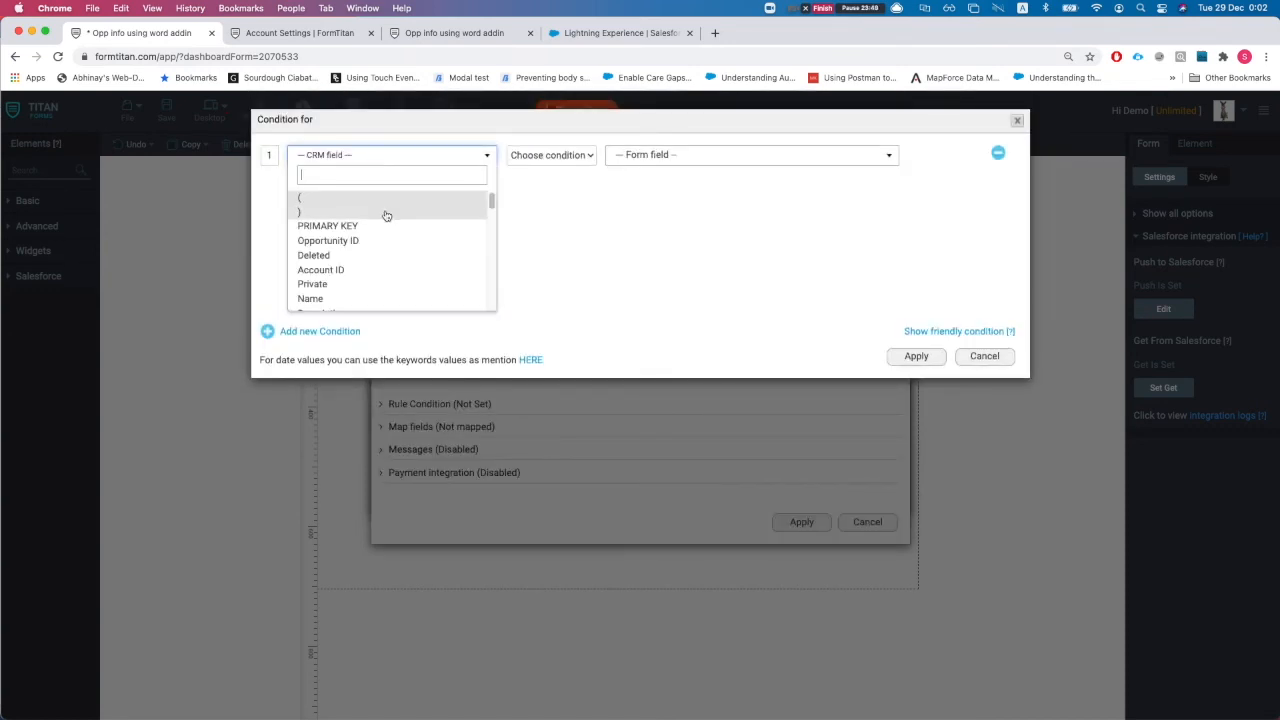
{"action": "left_click", "coordinate": [365, 241]}
{"action": "left_click", "coordinate": [552, 156]}
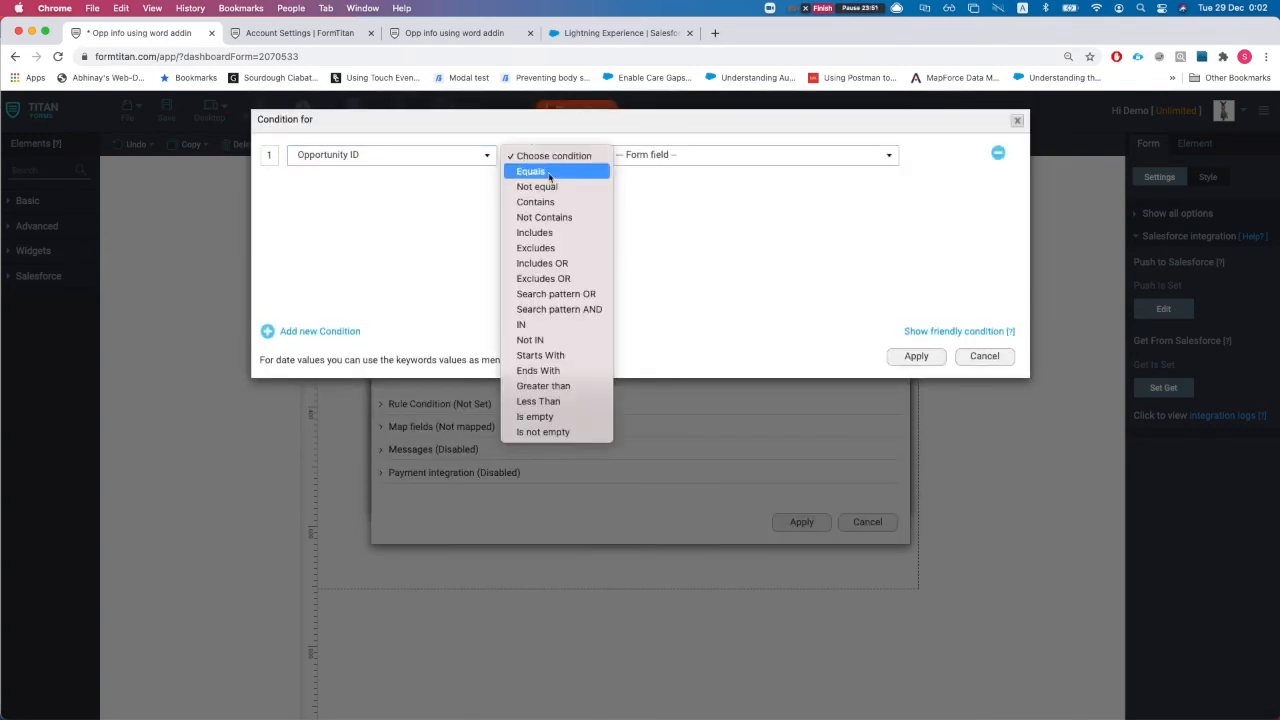
{"action": "left_click", "coordinate": [543, 169]}
{"action": "left_click", "coordinate": [691, 157]}
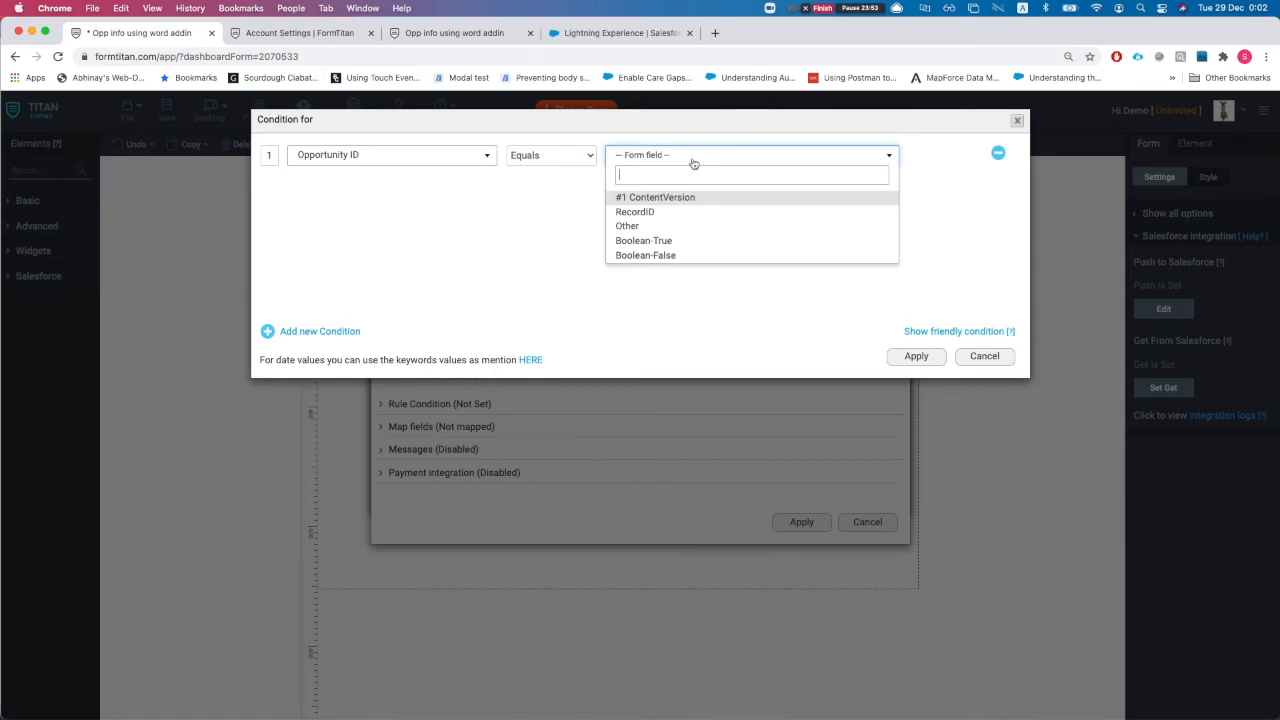
{"action": "left_click", "coordinate": [666, 211]}
{"action": "double_click", "coordinate": [912, 356]}
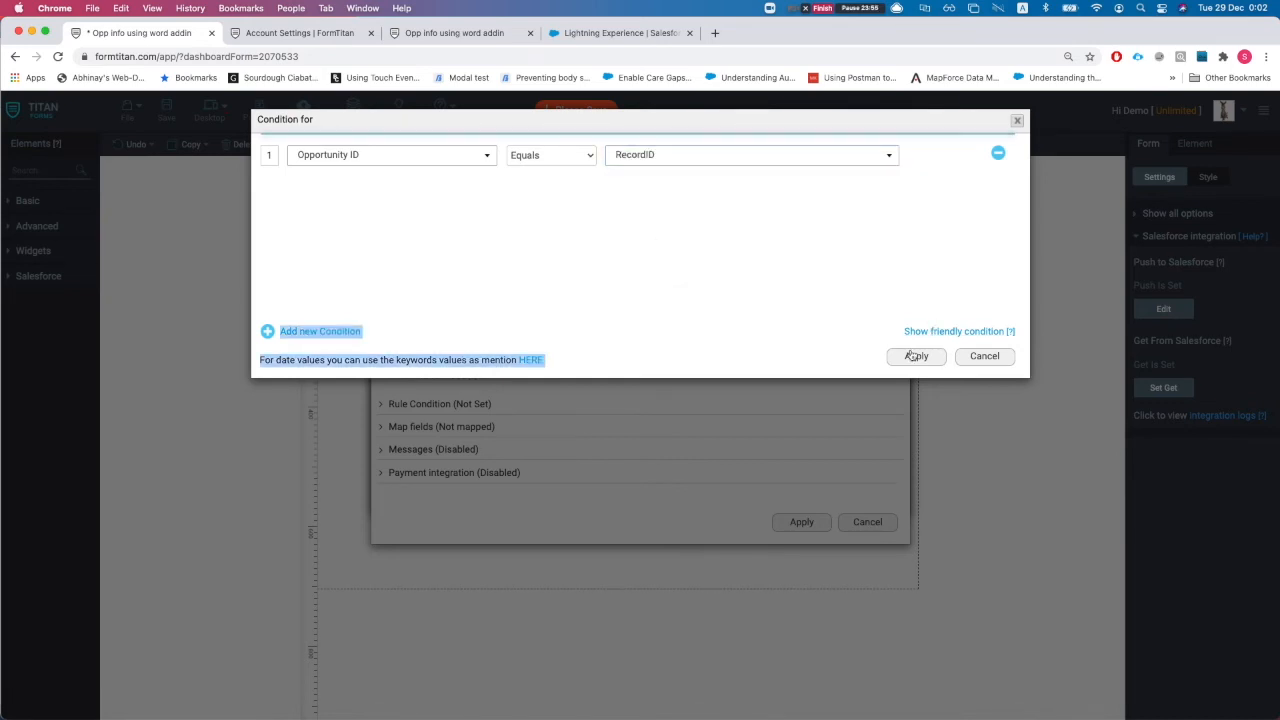
Open the Opportunity field mapping, then go to the Salesforce record tab
{"action": "left_click", "coordinate": [440, 427]}
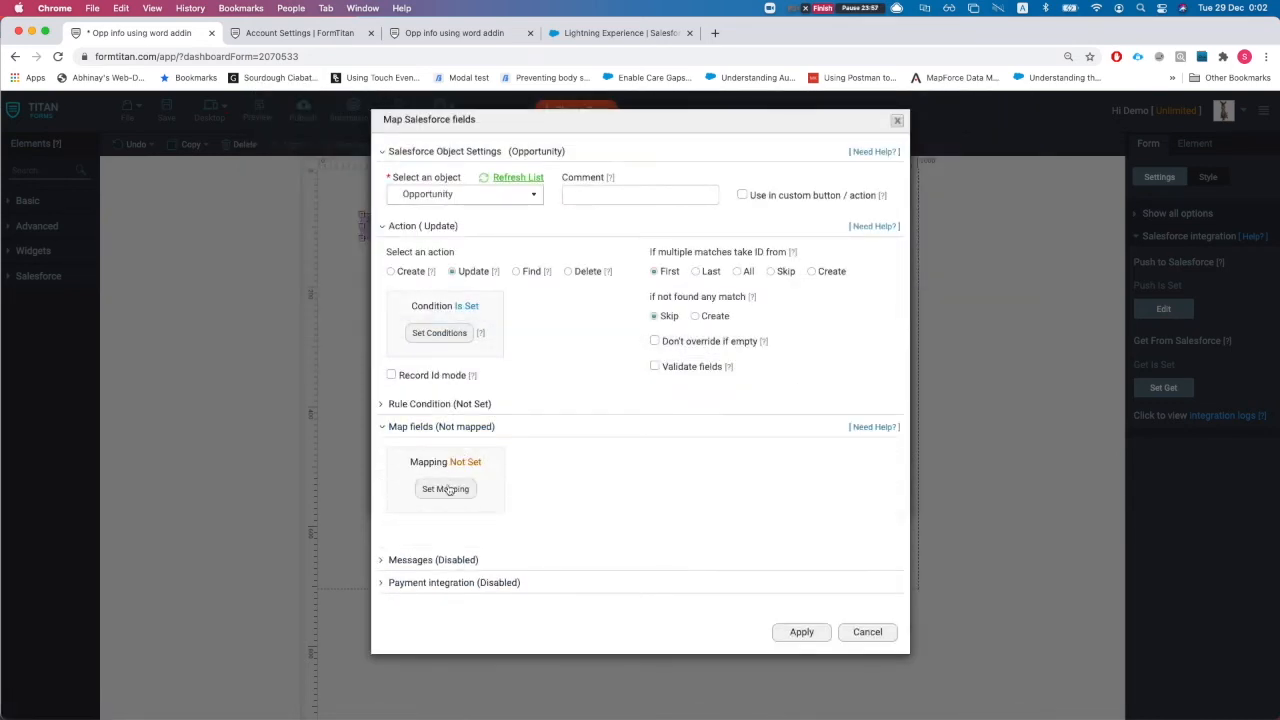
{"action": "left_click", "coordinate": [446, 489]}
{"action": "left_click", "coordinate": [616, 36]}
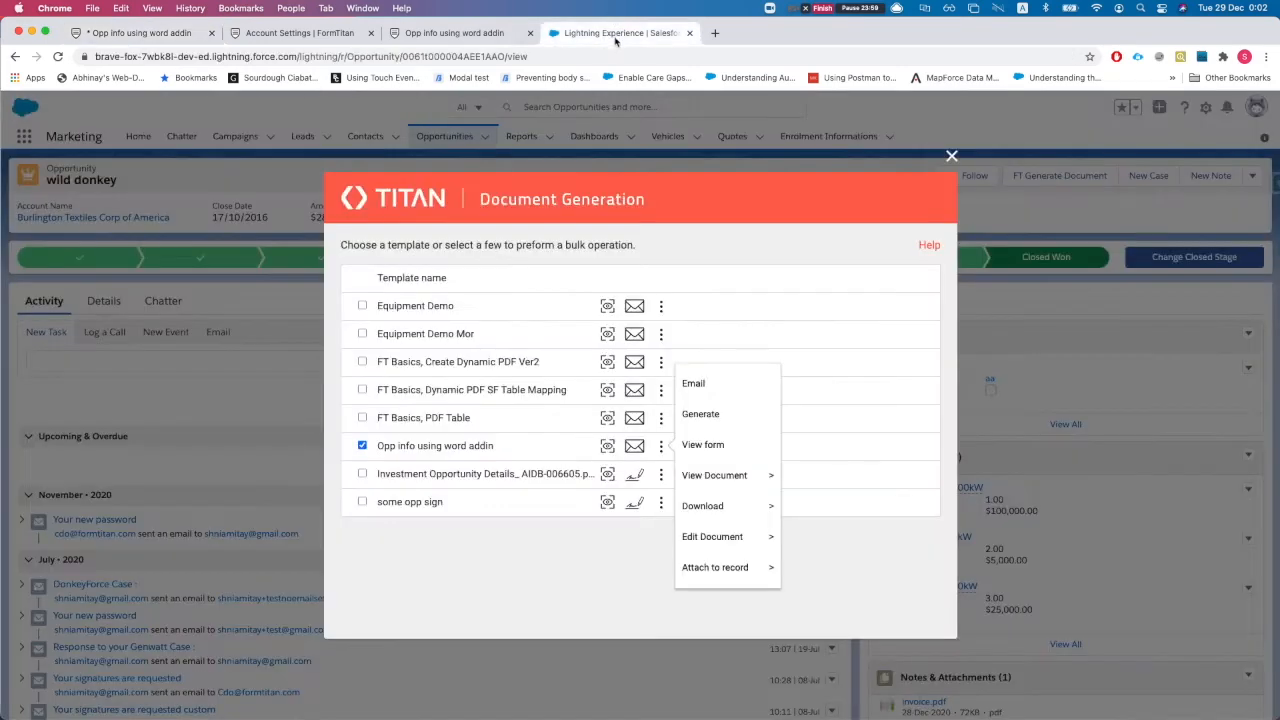
Close the Titan Document Generation window and copy the wild donkey opportunity's Tracking Number value
{"action": "left_click", "coordinate": [952, 158]}
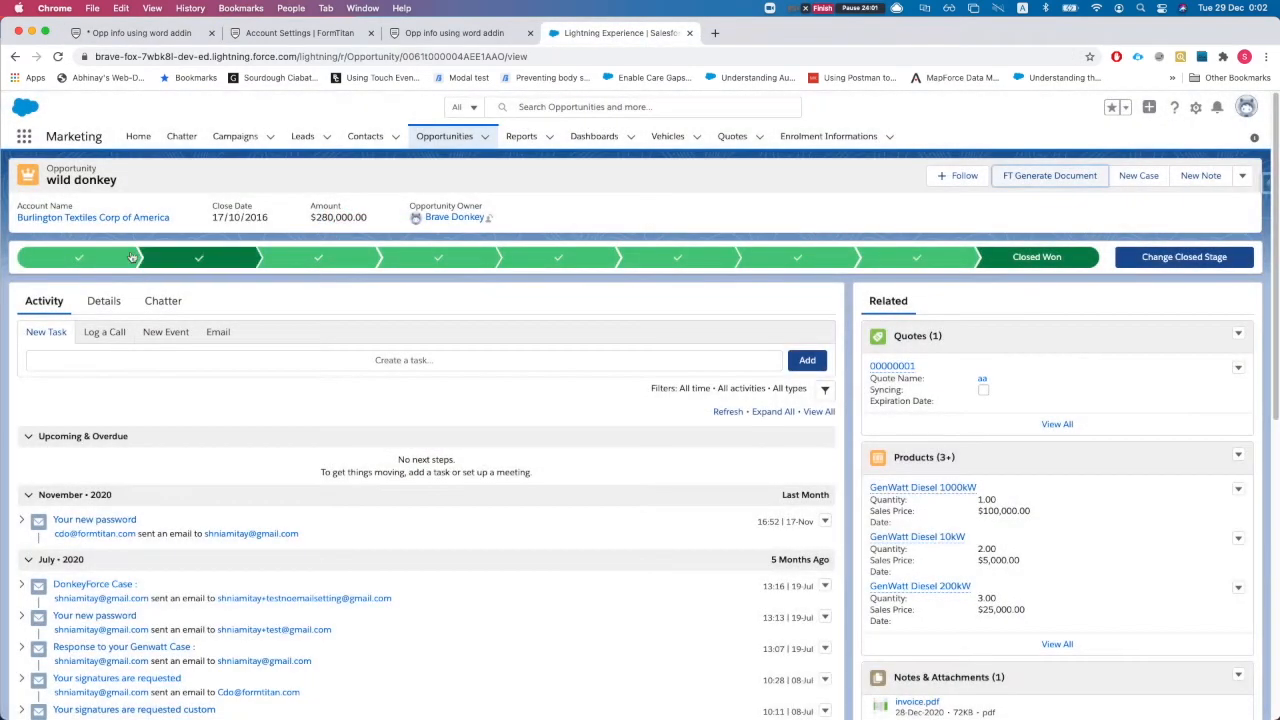
{"action": "left_click", "coordinate": [103, 301]}
{"action": "scroll", "coordinate": [251, 403], "scroll_direction": "down", "scroll_amount": 3}
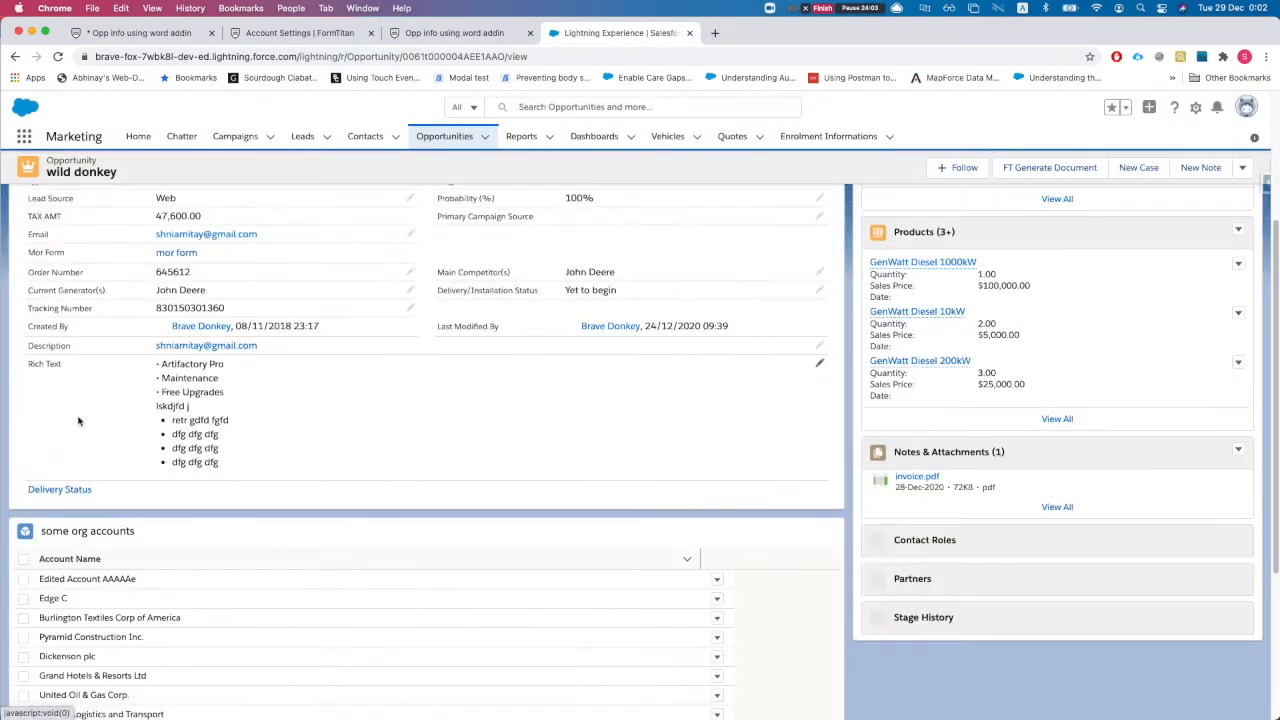
{"action": "scroll", "coordinate": [141, 381], "scroll_direction": "up", "scroll_amount": 1}
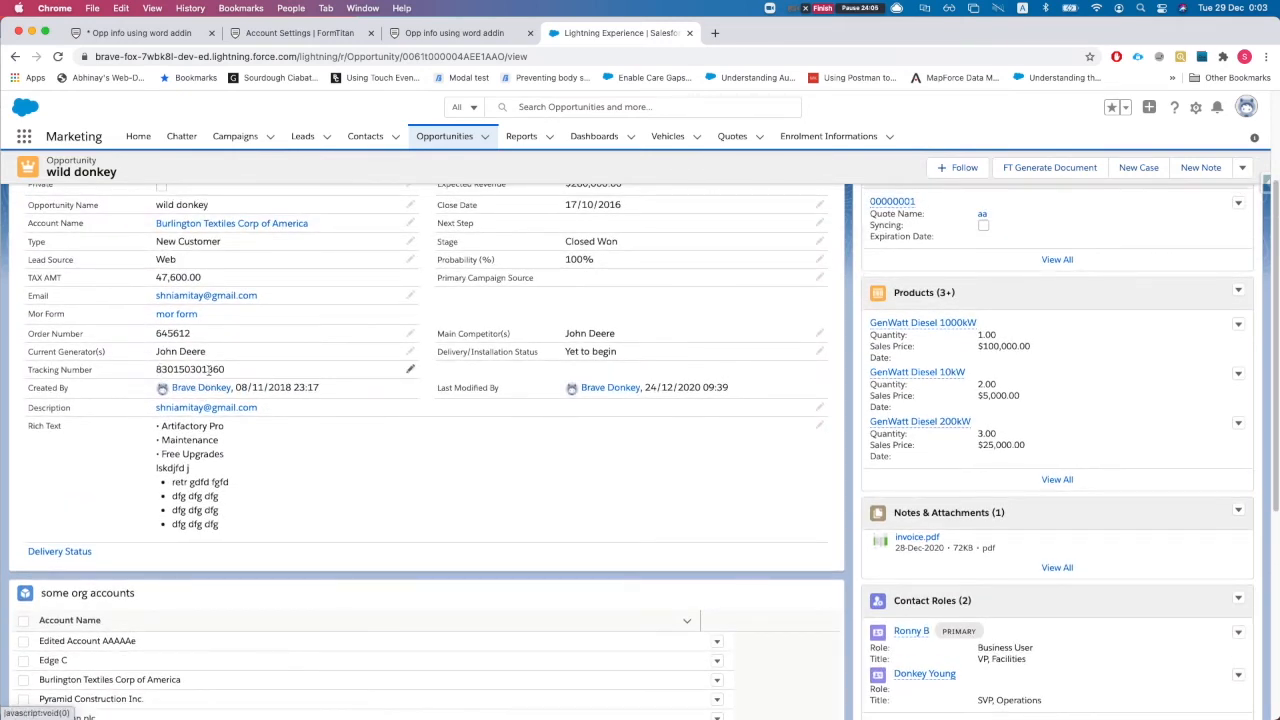
{"action": "double_click", "coordinate": [207, 369]}
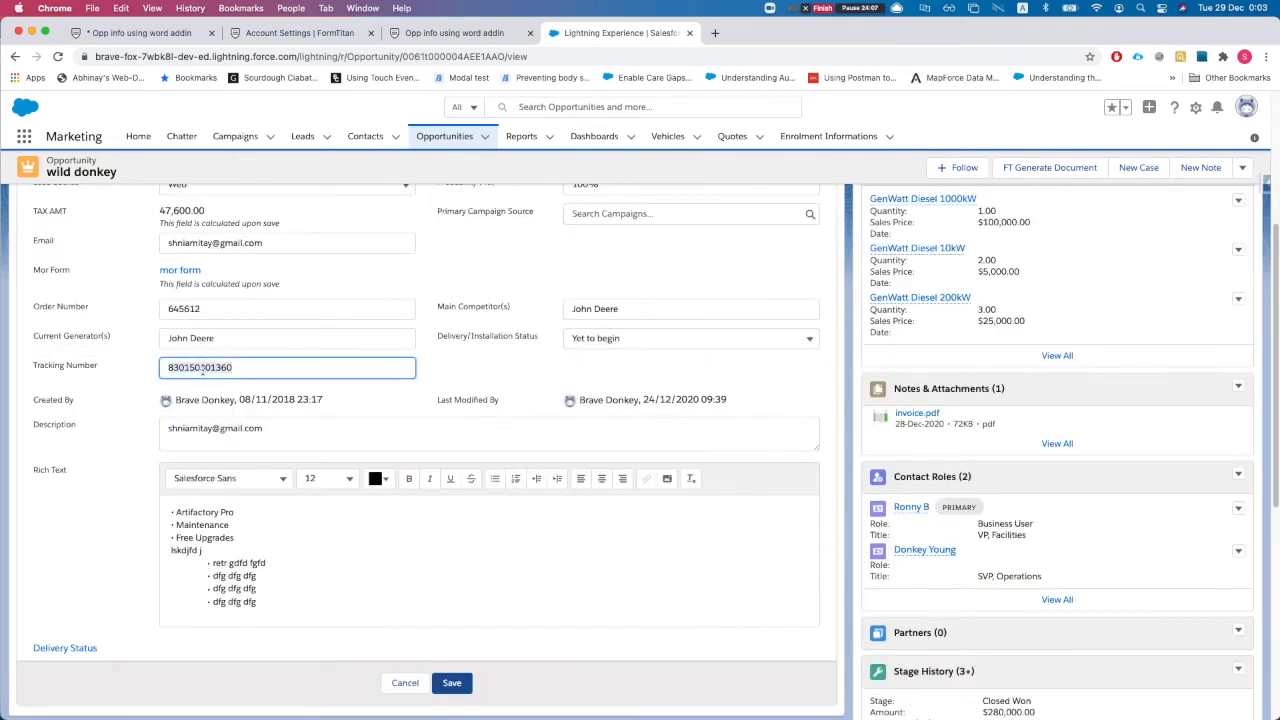
{"action": "left_click", "coordinate": [99, 371]}
{"action": "double_click", "coordinate": [245, 366]}
{"action": "key", "text": "super+c"}
{"action": "left_click", "coordinate": [140, 33]}
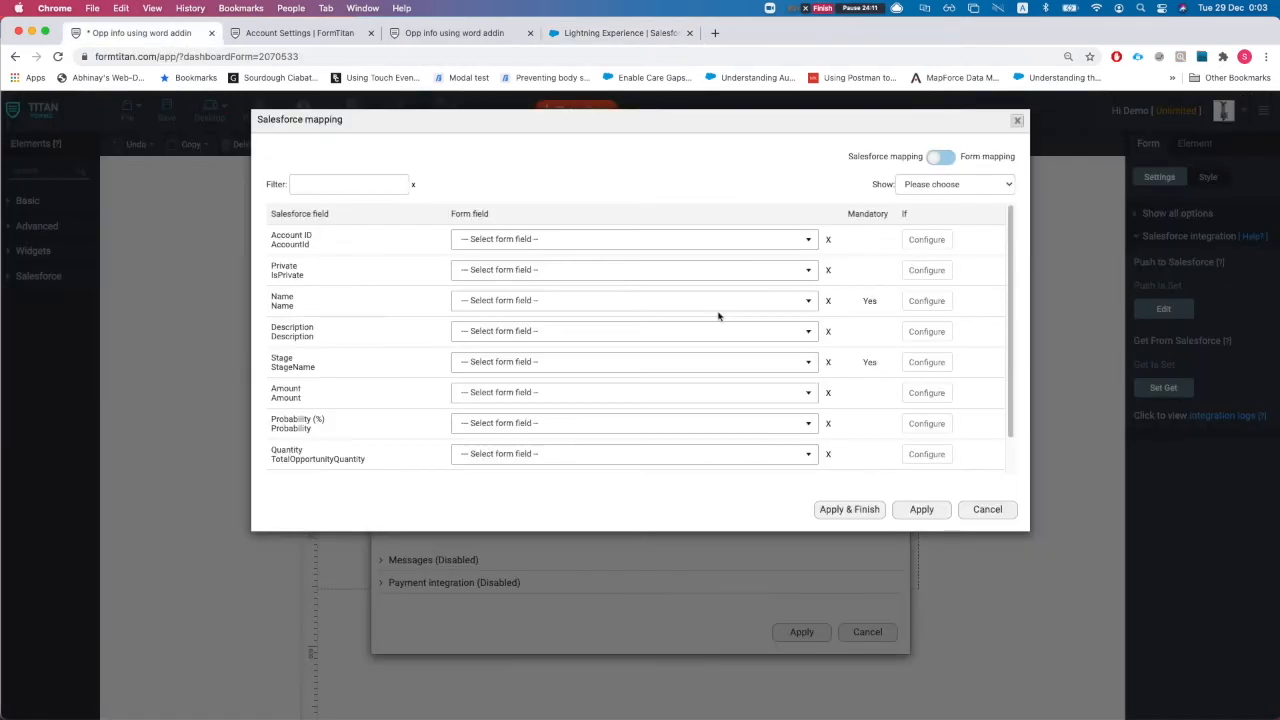
Map the Tracking Number field to Other with fixed value 123456 and apply the mapping
{"action": "left_click", "coordinate": [350, 184]}
{"action": "type", "text": "tra"}
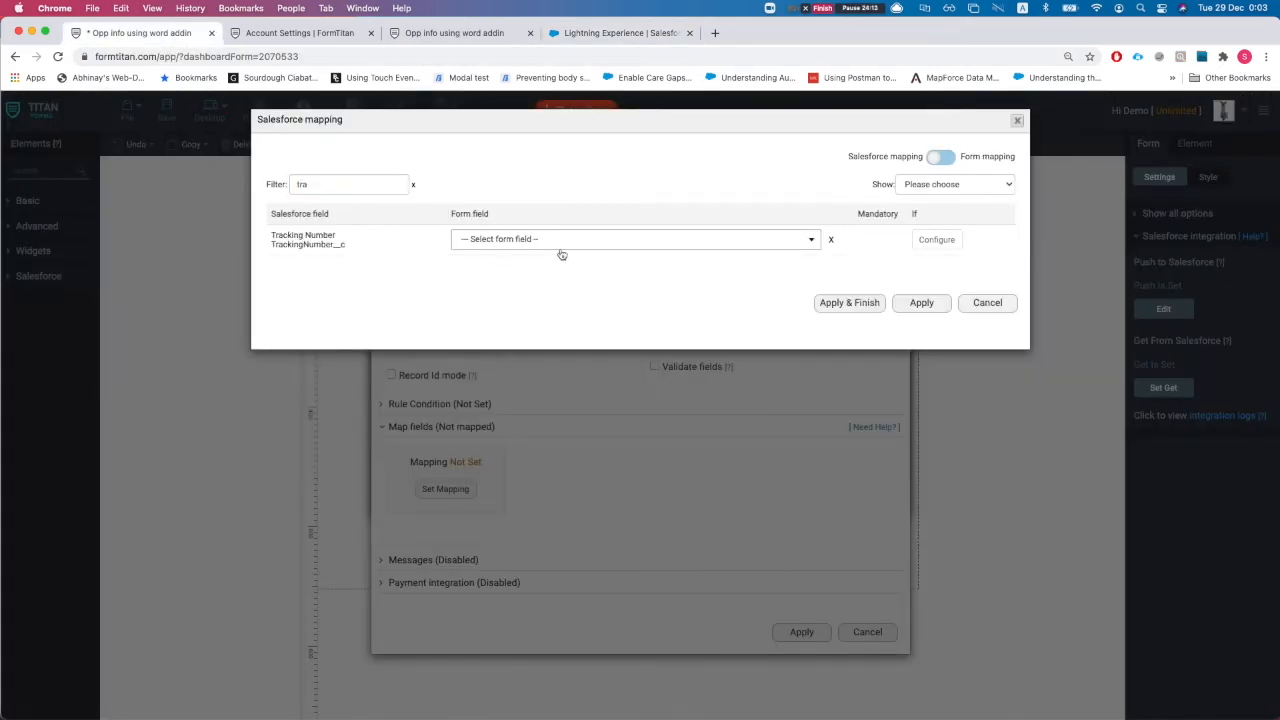
{"action": "left_click", "coordinate": [562, 246]}
{"action": "type", "text": "other"}
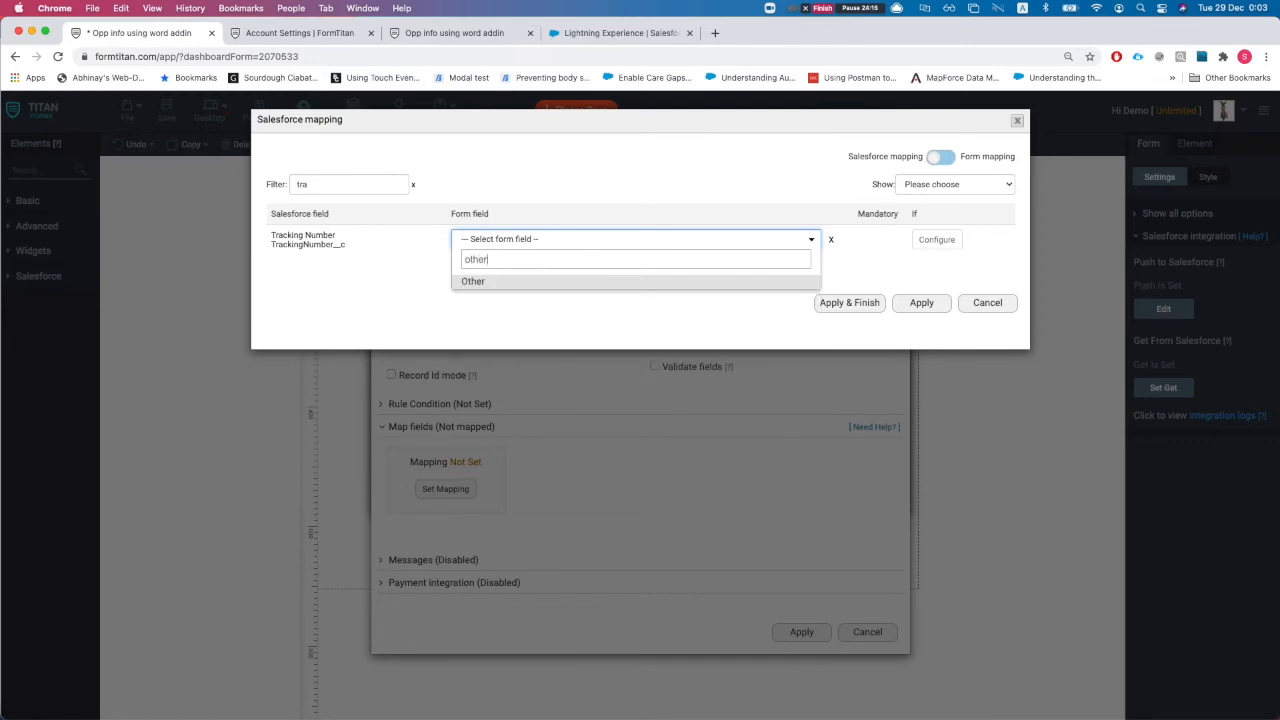
{"action": "key", "text": "Return"}
{"action": "left_click", "coordinate": [774, 237]}
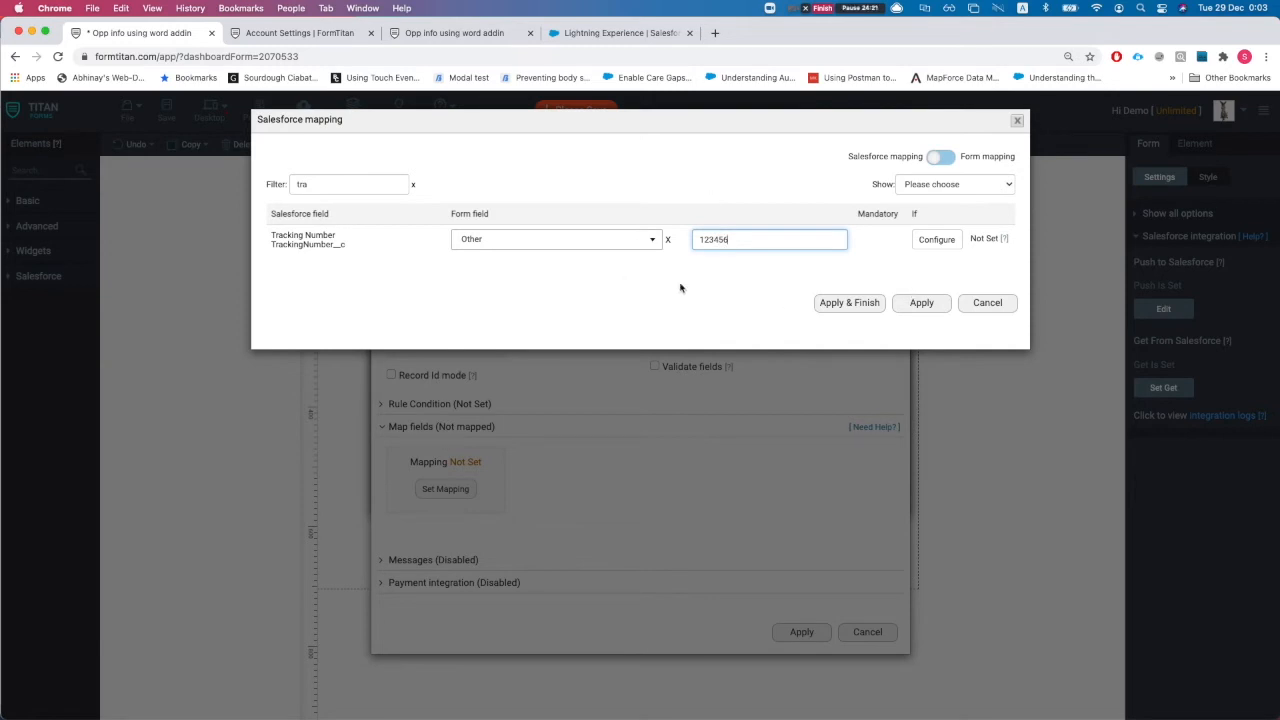
{"action": "left_click", "coordinate": [836, 304]}
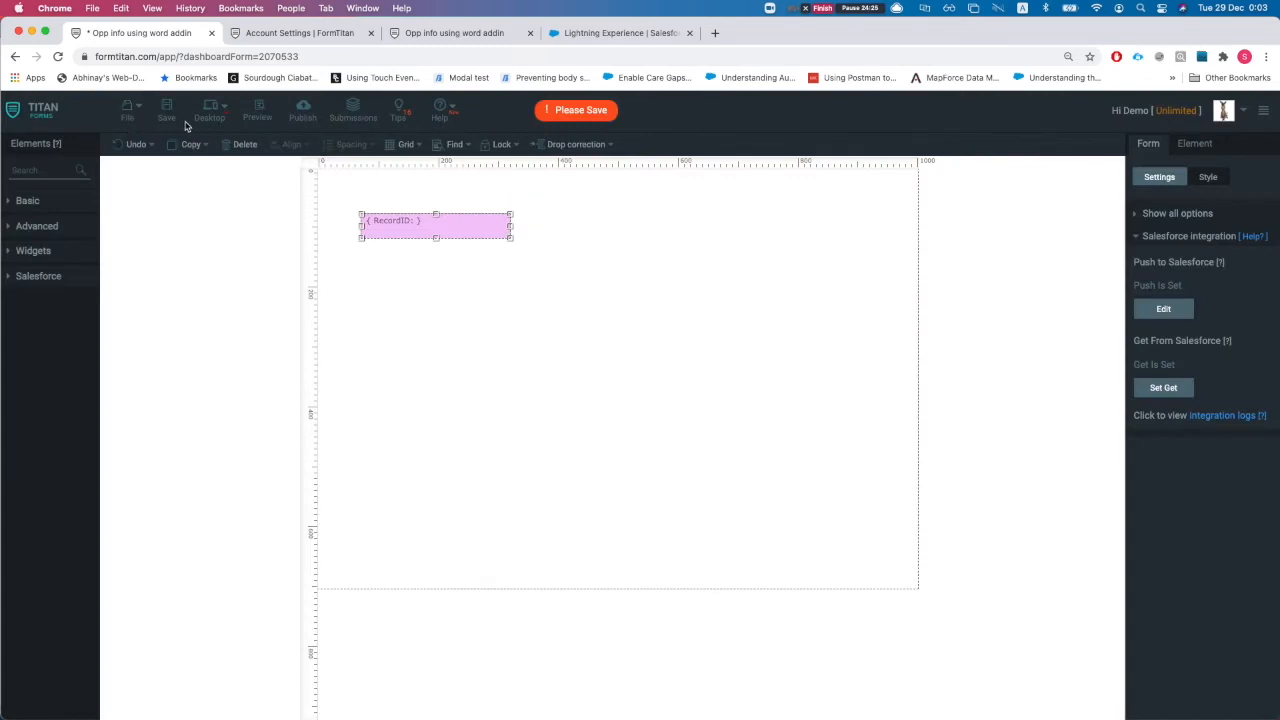
Save the form and close the old document preview tab
{"action": "left_click", "coordinate": [166, 112]}
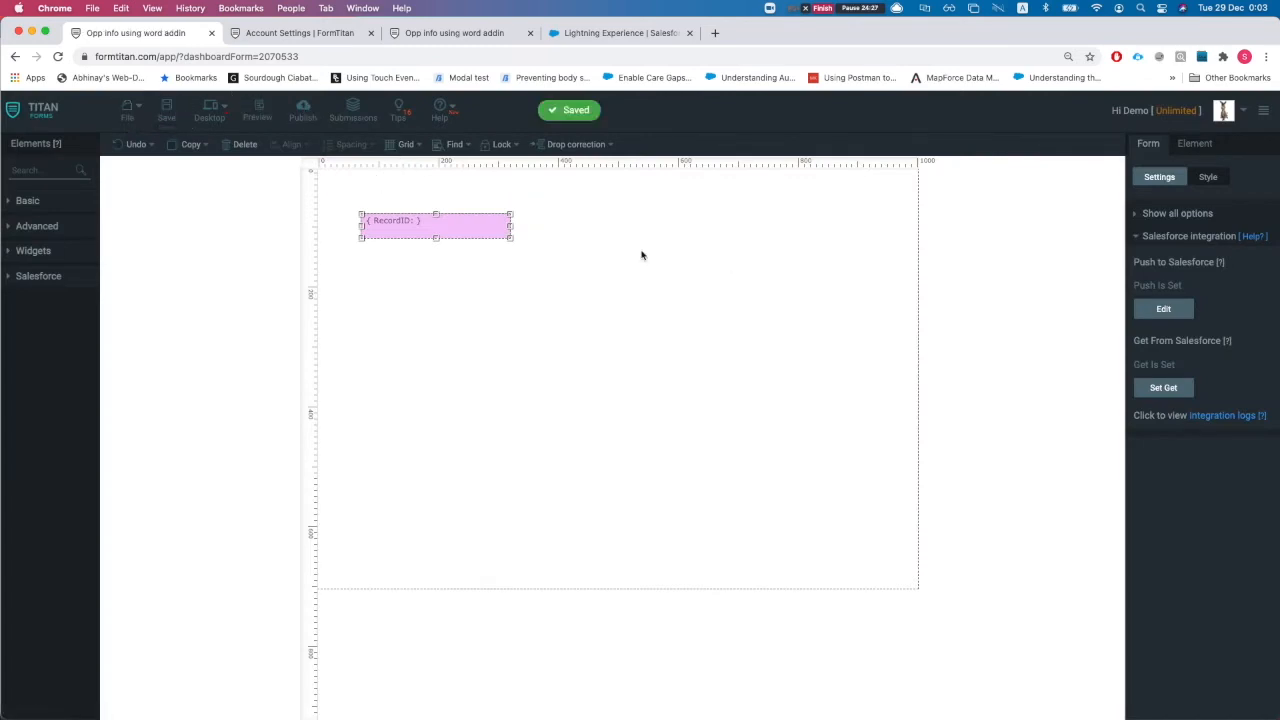
{"action": "left_click", "coordinate": [265, 32]}
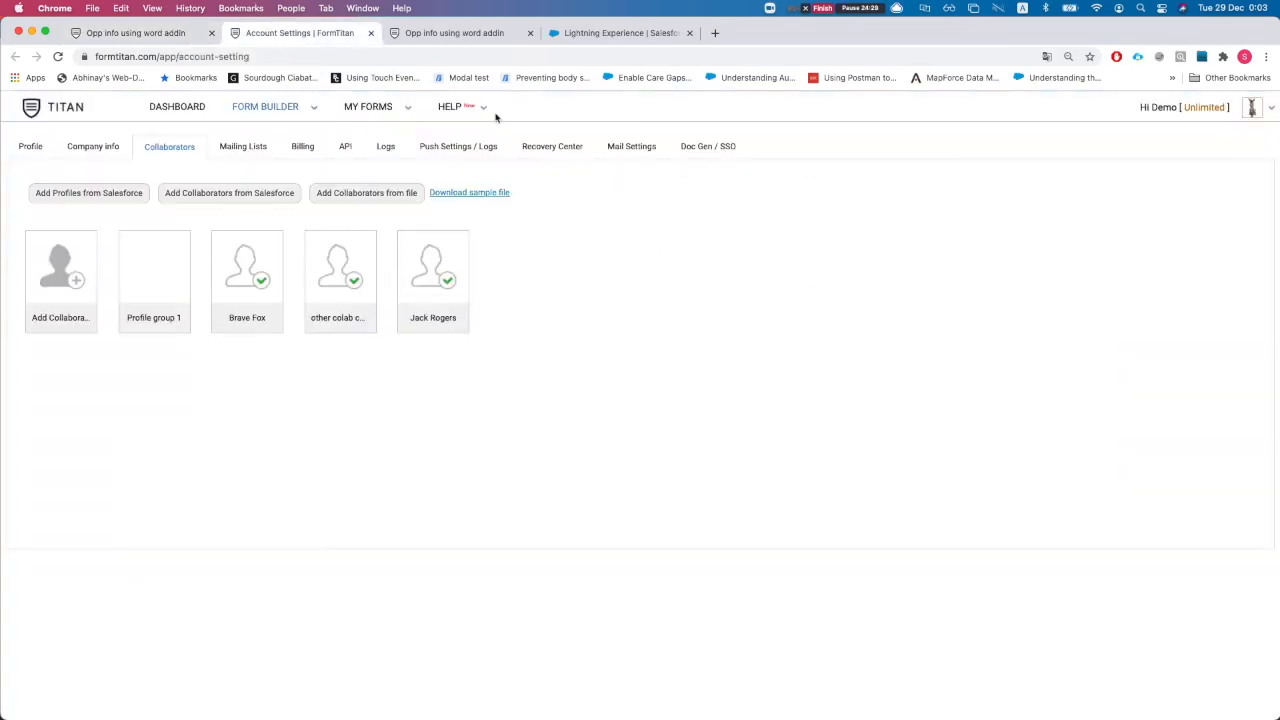
{"action": "left_click", "coordinate": [455, 32]}
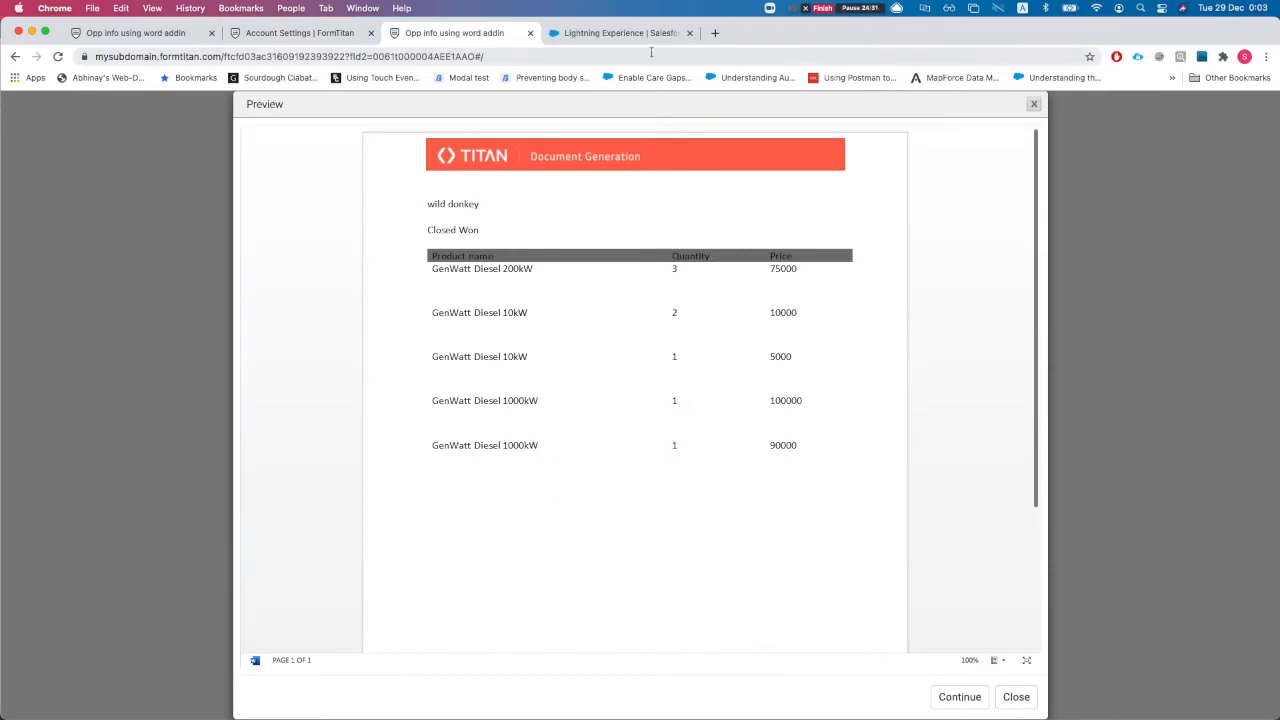
{"action": "middle_click", "coordinate": [473, 36]}
{"action": "scroll", "coordinate": [903, 220], "scroll_direction": "up", "scroll_amount": 1}
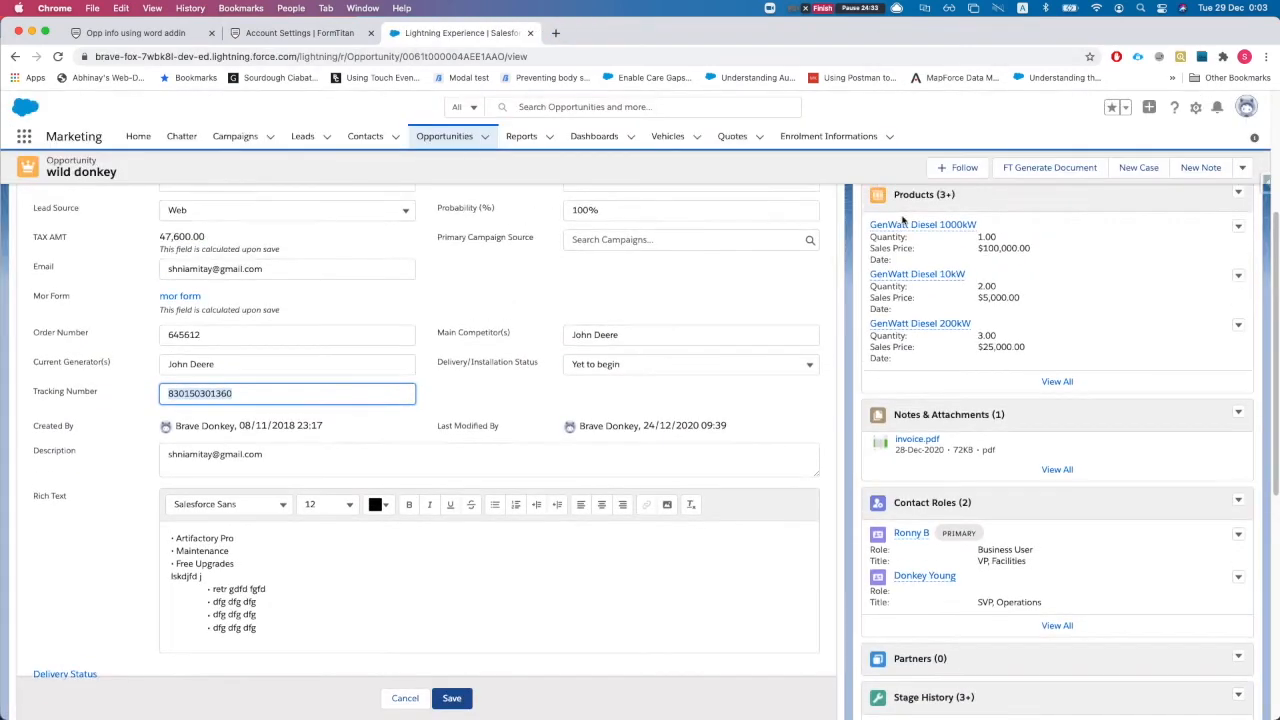
{"action": "scroll", "coordinate": [903, 220], "scroll_direction": "up", "scroll_amount": 5}
Generate a document from the Opp info using word addin template for wild donkey
{"action": "left_click", "coordinate": [1056, 173]}
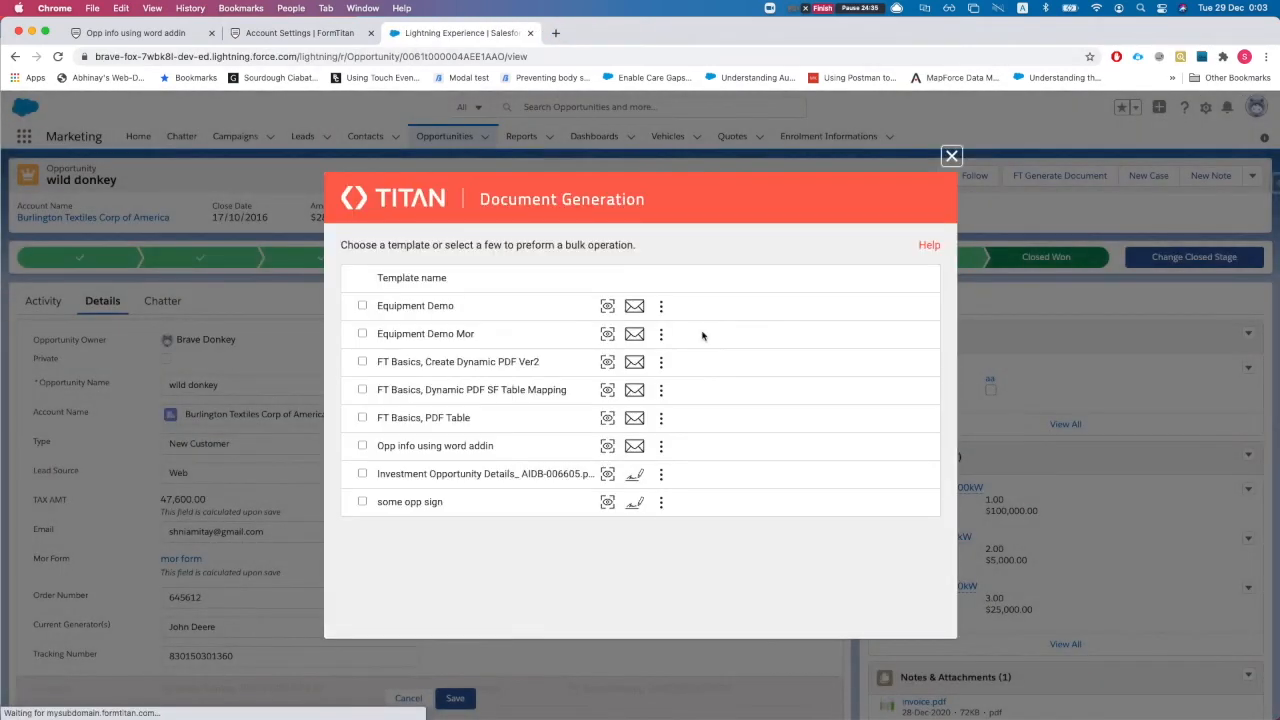
{"action": "left_click", "coordinate": [660, 445]}
{"action": "left_click", "coordinate": [700, 410]}
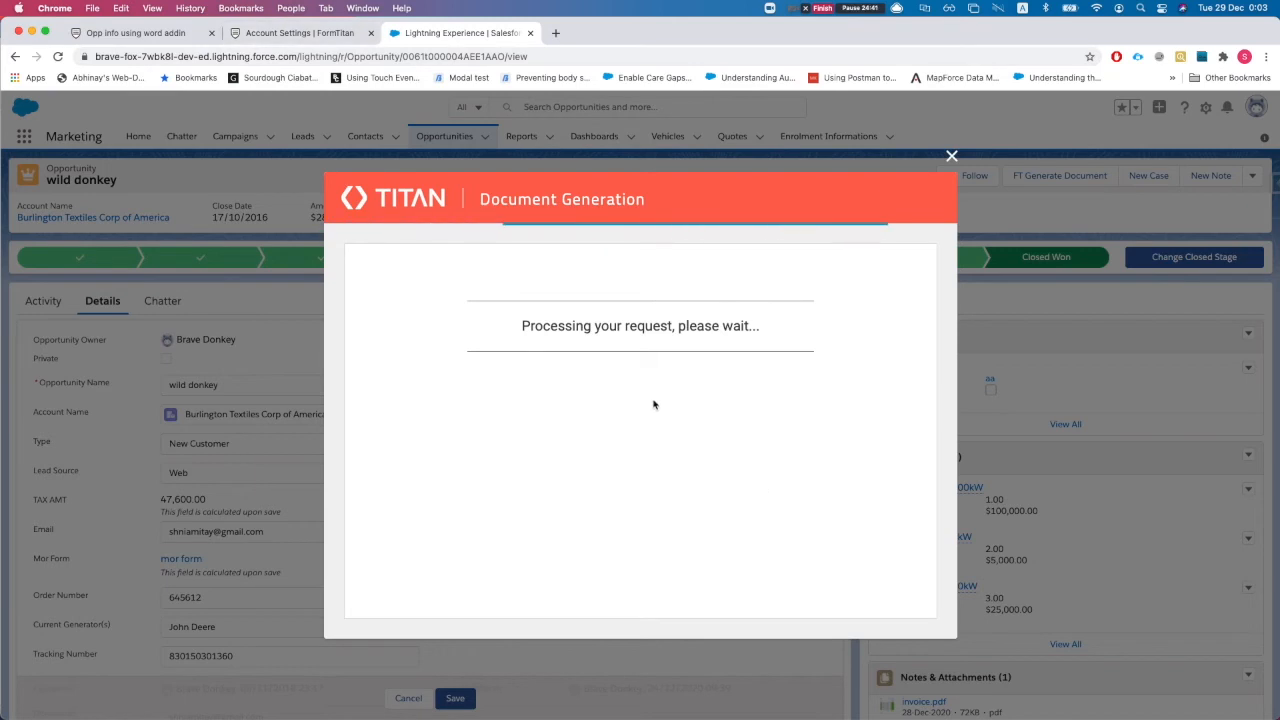
{"action": "left_click", "coordinate": [268, 36]}
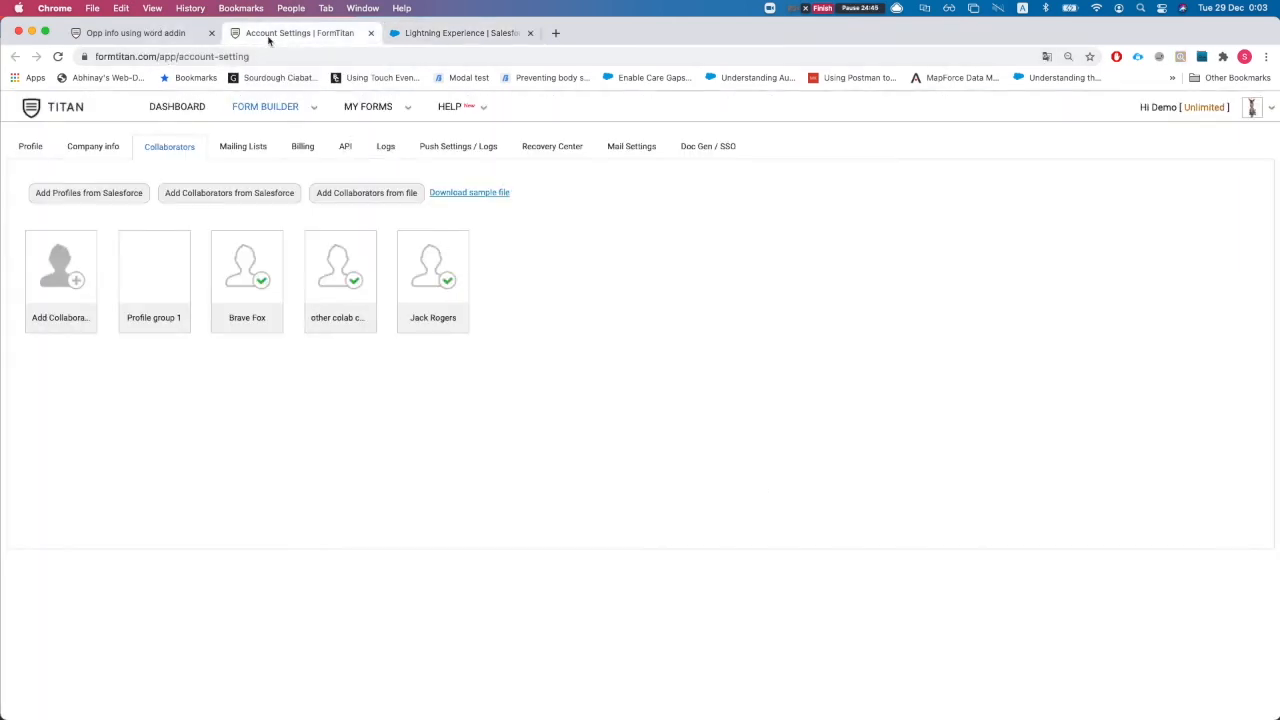
Open the form's integration logs and refresh the push logs
{"action": "key", "text": "super+w"}
{"action": "left_click", "coordinate": [186, 34]}
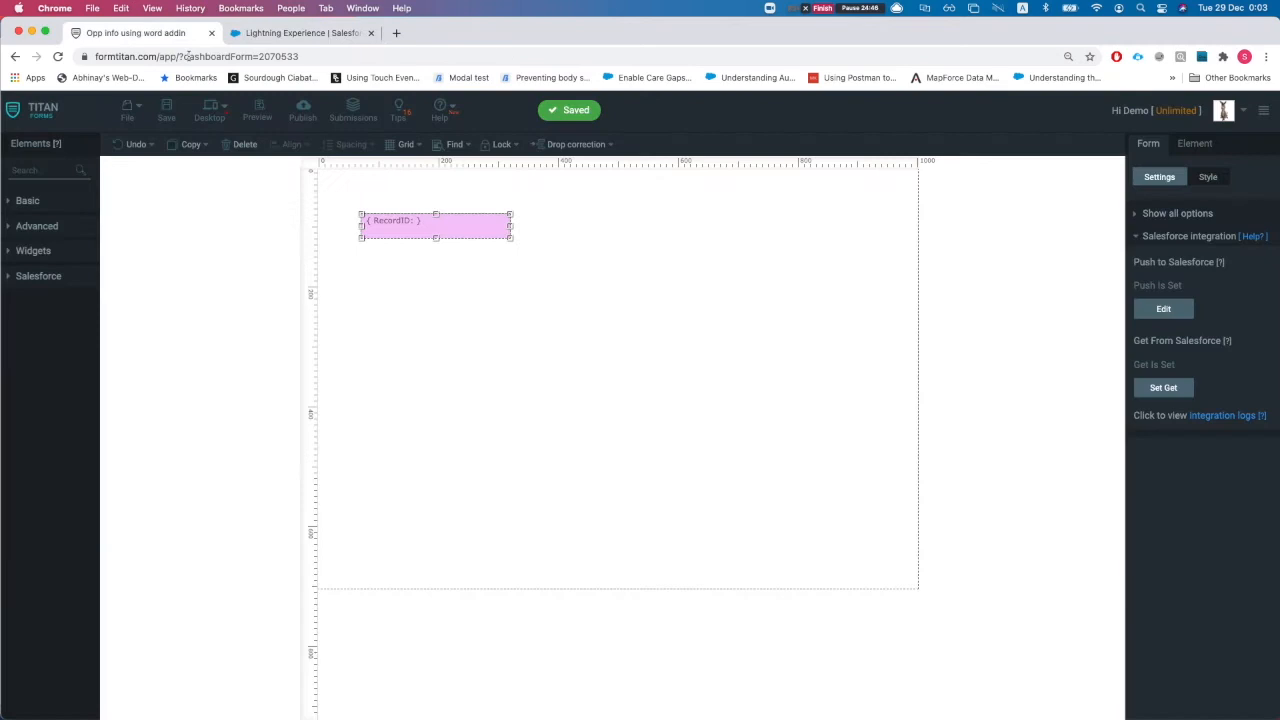
{"action": "left_click", "coordinate": [1218, 417]}
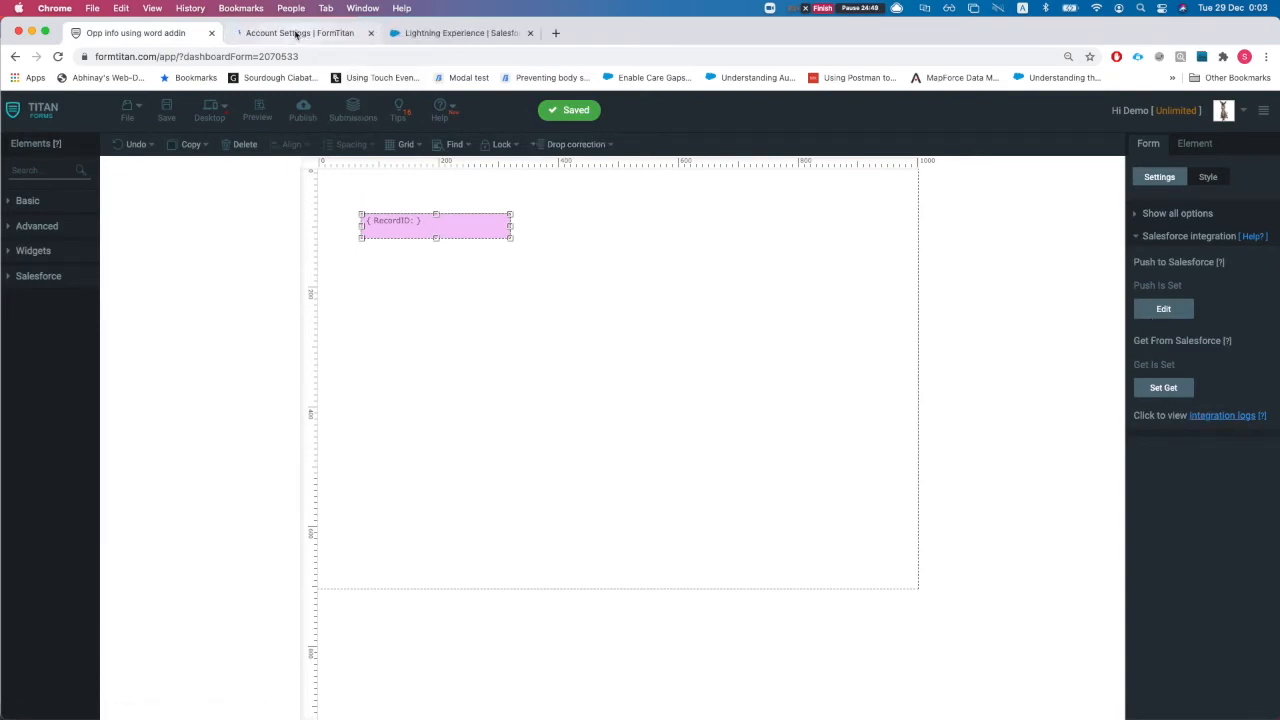
{"action": "left_click", "coordinate": [296, 35]}
{"action": "left_click_drag", "start_coordinate": [686, 322], "coordinate": [752, 323]}
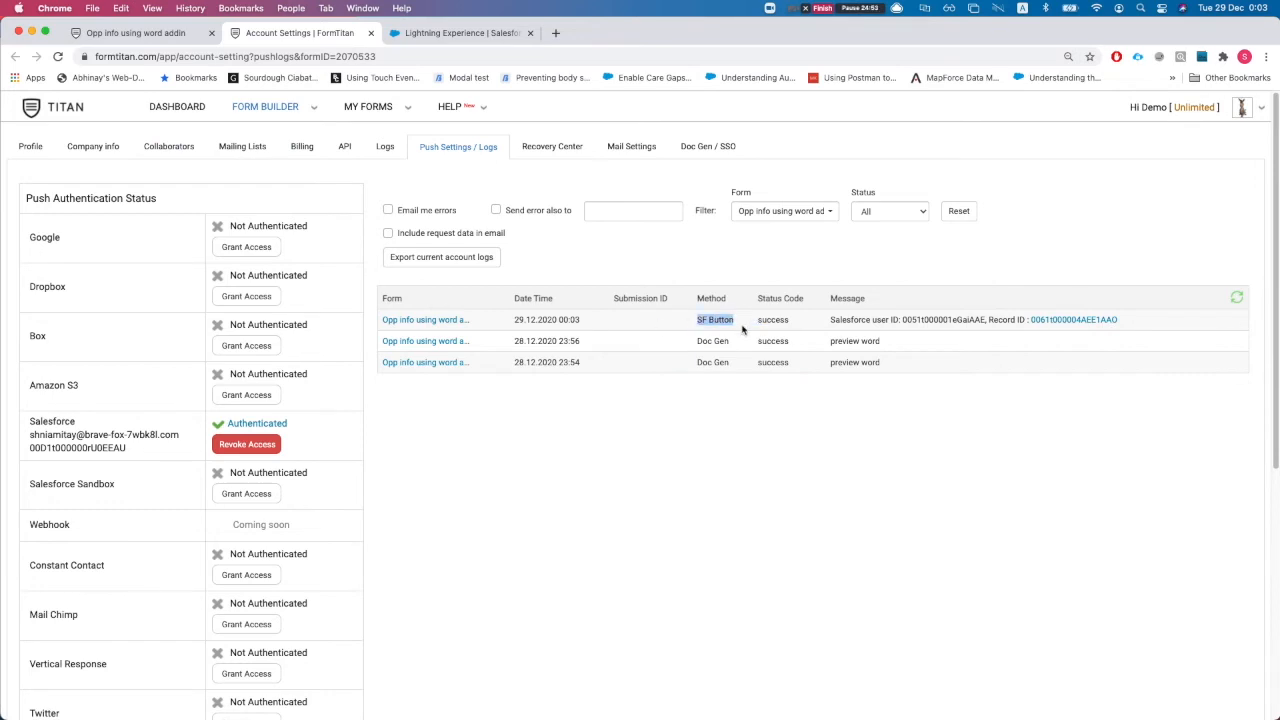
{"action": "left_click", "coordinate": [743, 328]}
{"action": "left_click", "coordinate": [1237, 298]}
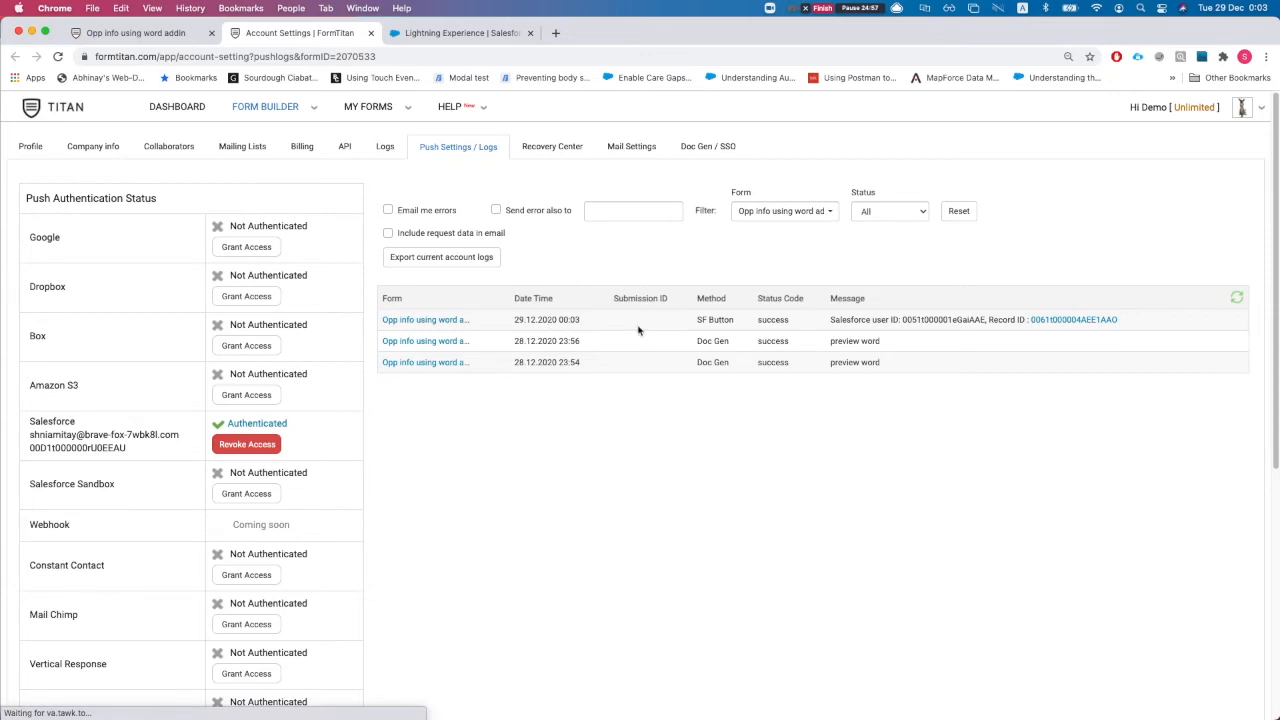
{"action": "left_click", "coordinate": [1236, 298]}
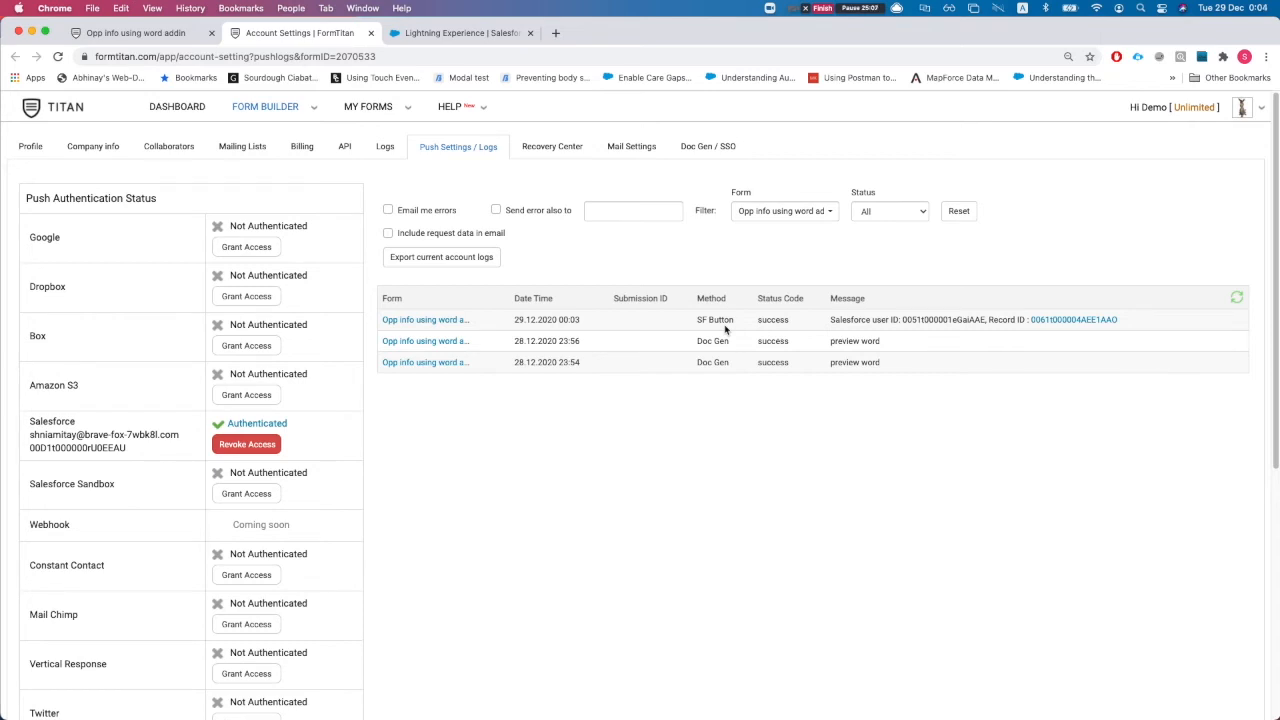
Refresh the logs to confirm Files create and Opportunity update pushes, then dismiss Salesforce's success message
{"action": "left_click", "coordinate": [121, 35]}
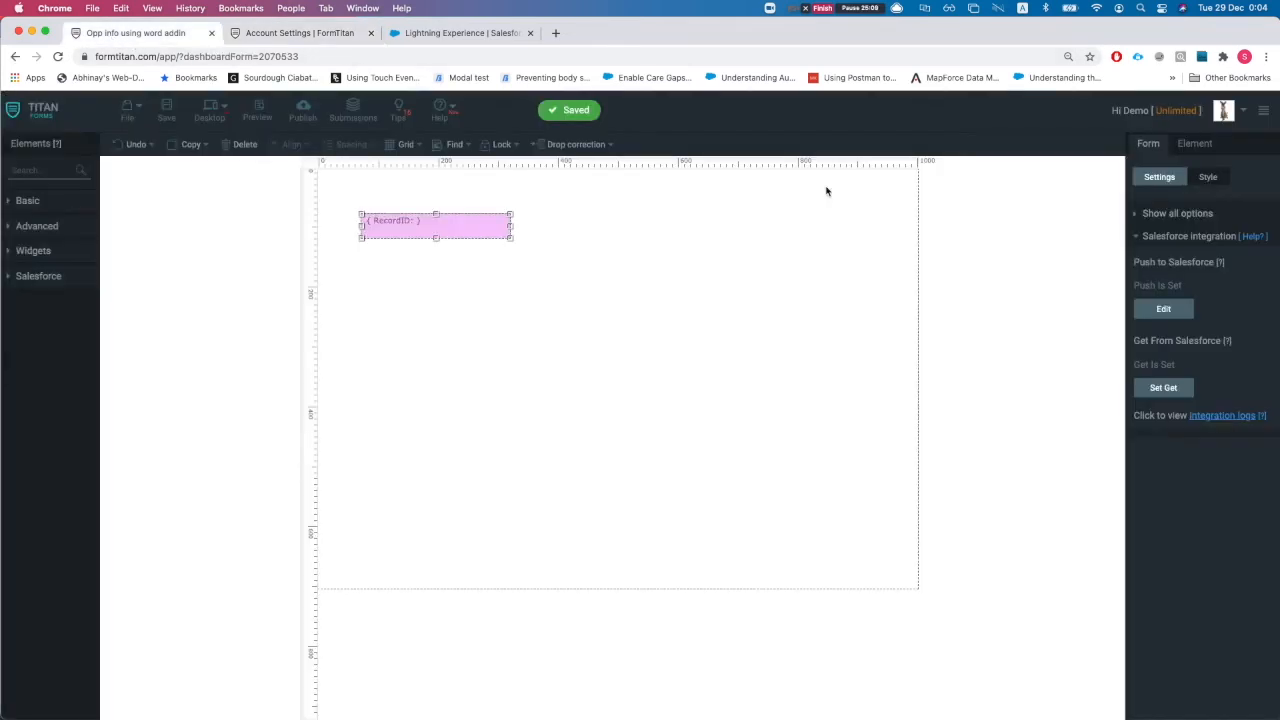
{"action": "left_click", "coordinate": [1164, 309]}
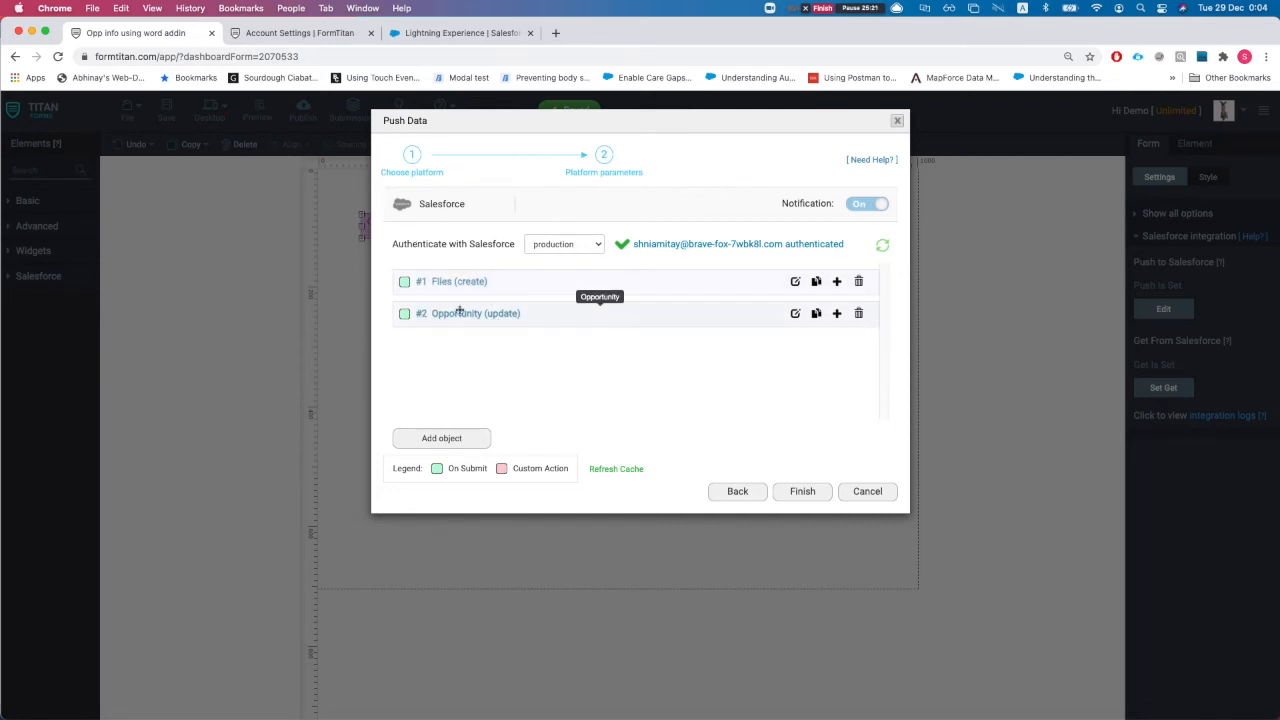
{"action": "left_click", "coordinate": [282, 33]}
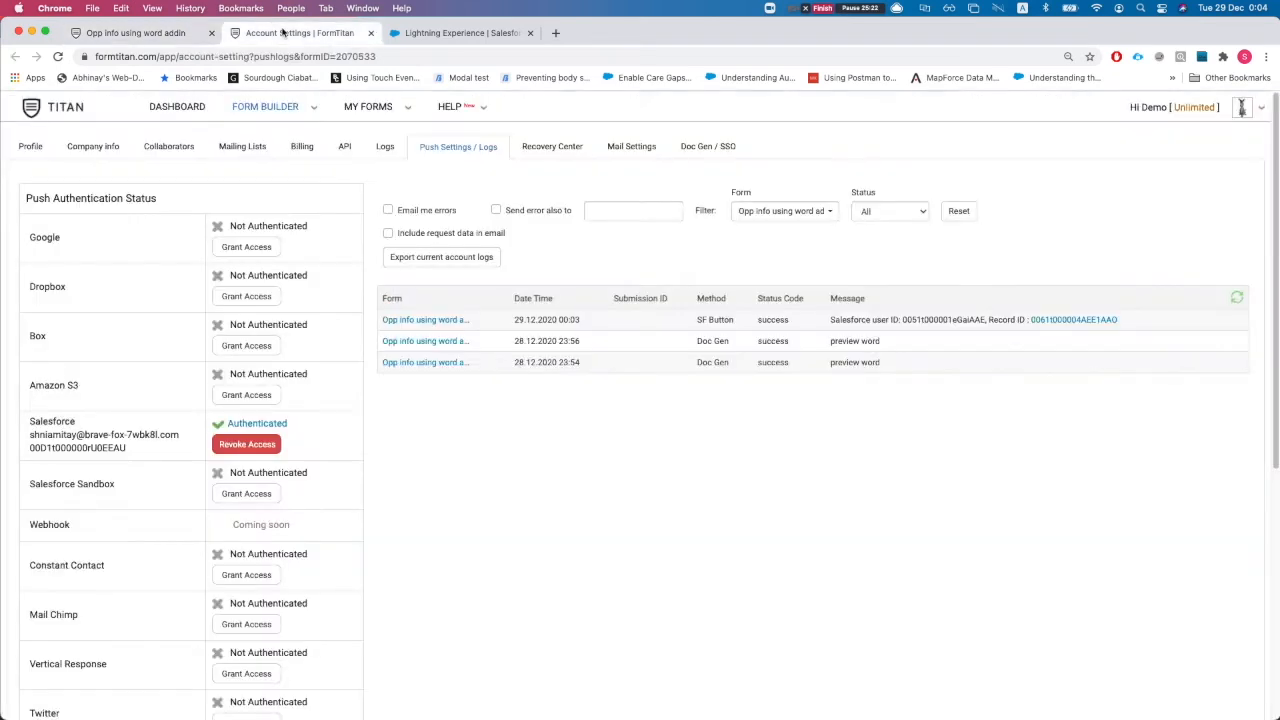
{"action": "left_click", "coordinate": [1237, 299]}
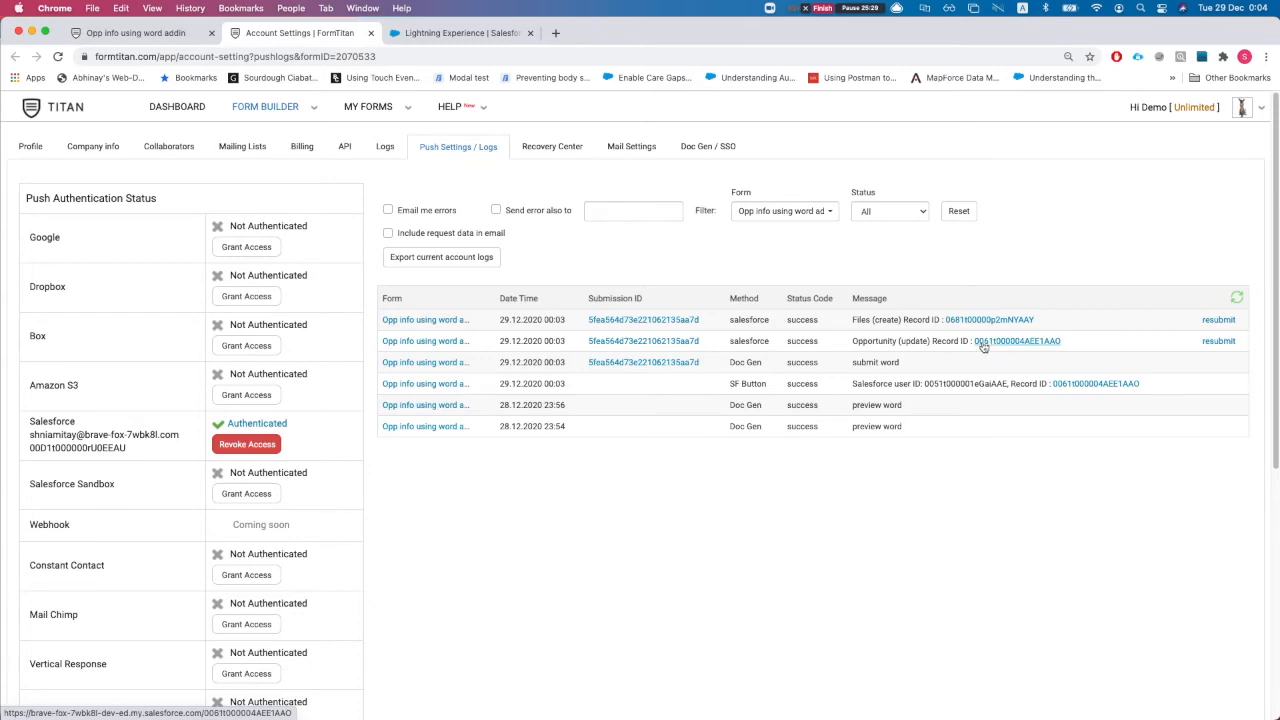
{"action": "left_click", "coordinate": [457, 33]}
{"action": "left_click", "coordinate": [950, 157]}
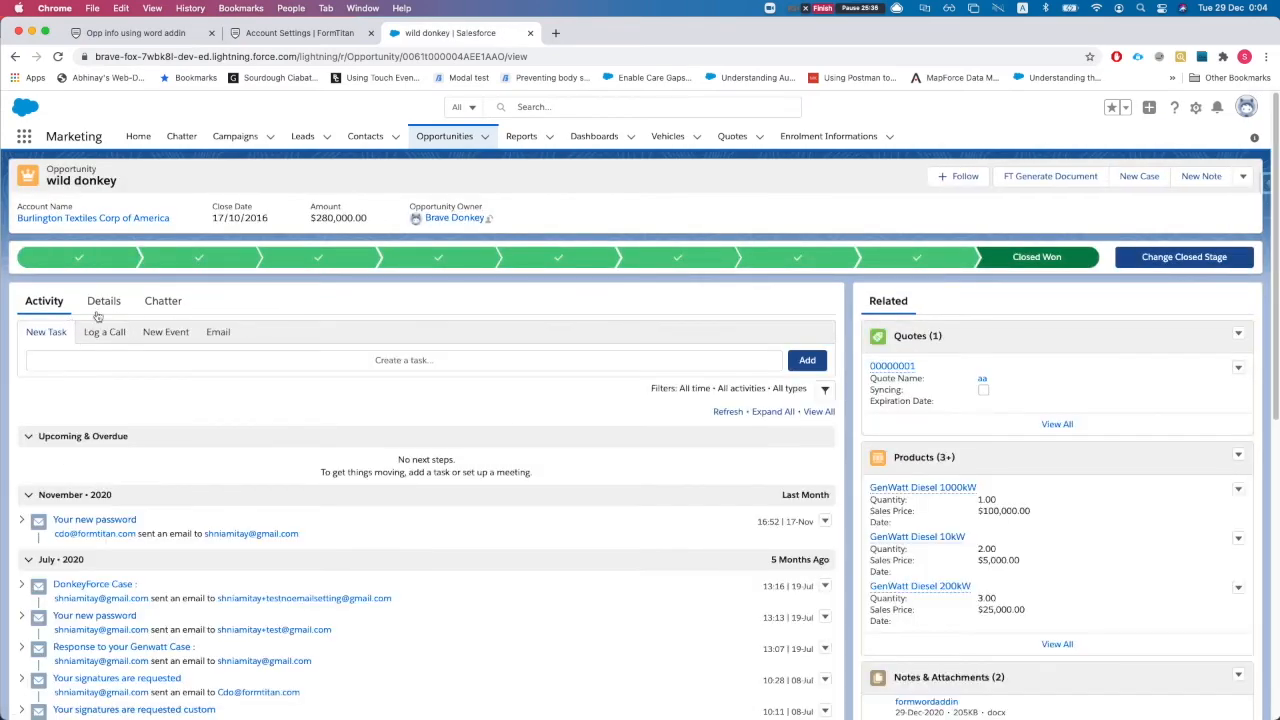
Check that the wild donkey opportunity's Tracking Number now reads 123456
{"action": "left_click", "coordinate": [106, 306]}
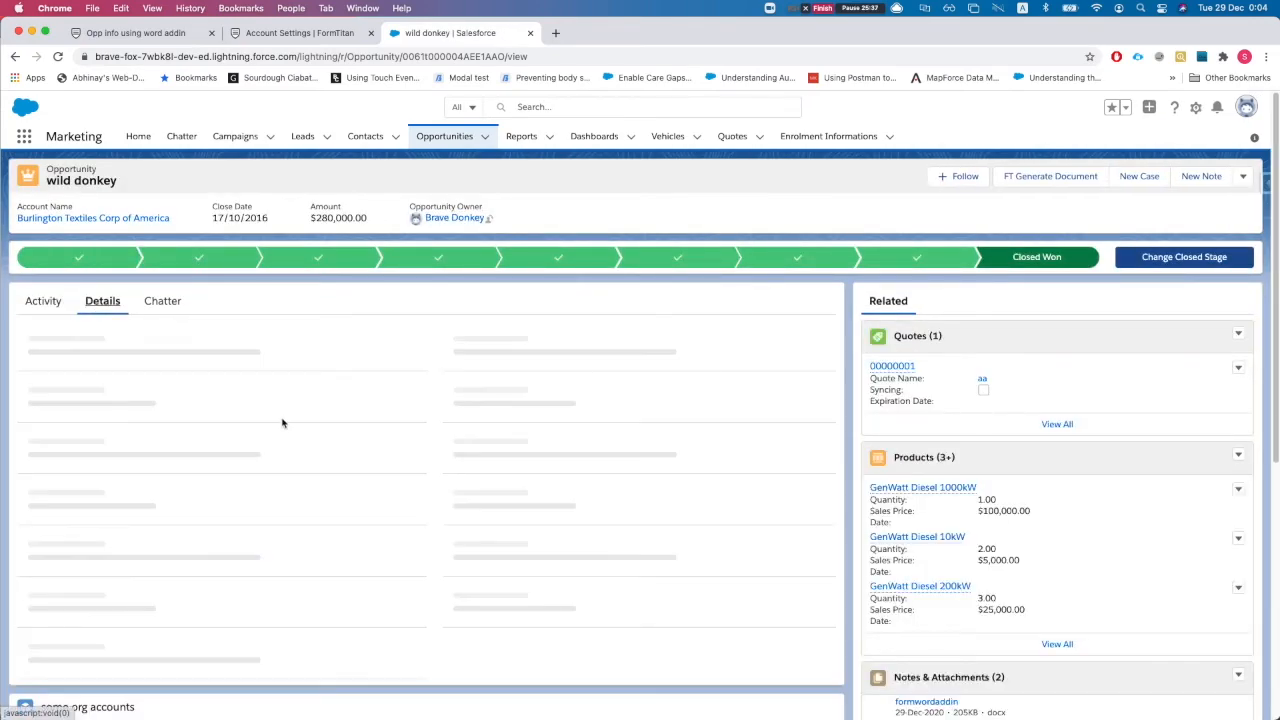
{"action": "scroll", "coordinate": [181, 481], "scroll_direction": "down", "scroll_amount": 1}
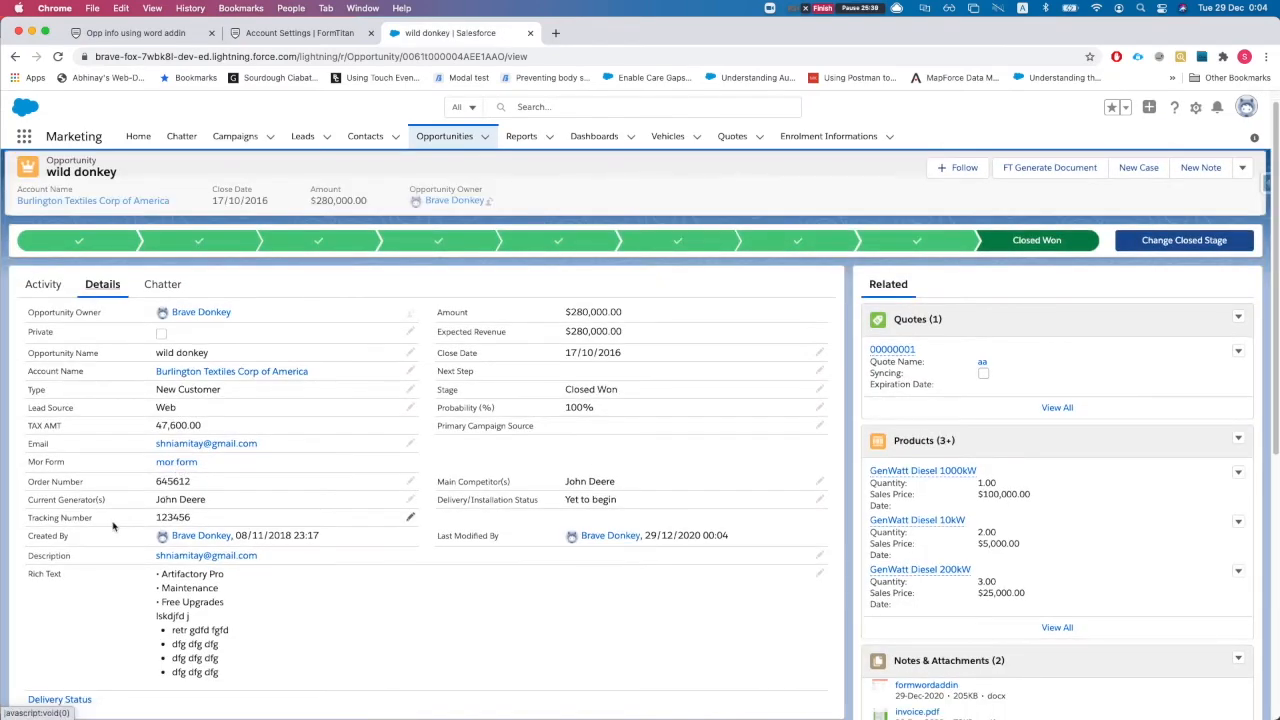
{"action": "scroll", "coordinate": [126, 513], "scroll_direction": "down", "scroll_amount": 1}
{"action": "left_click_drag", "start_coordinate": [153, 509], "coordinate": [191, 509]}
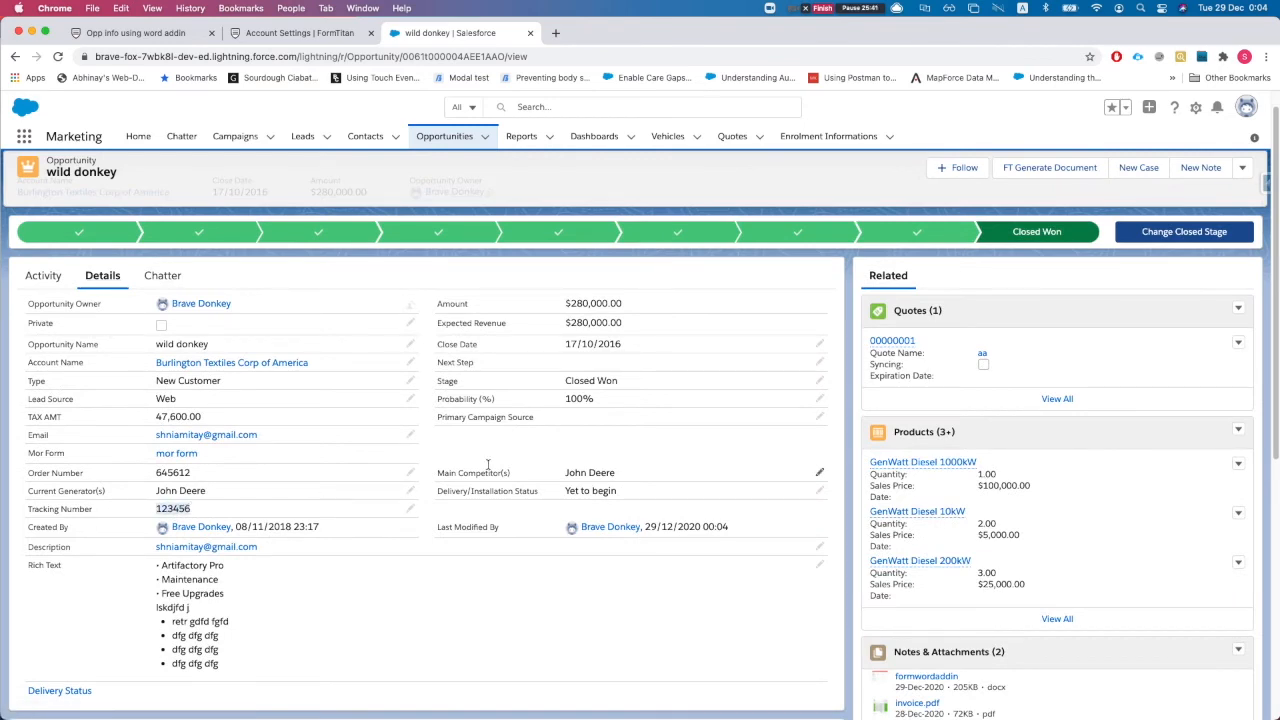
{"action": "scroll", "coordinate": [1000, 447], "scroll_direction": "down", "scroll_amount": 3}
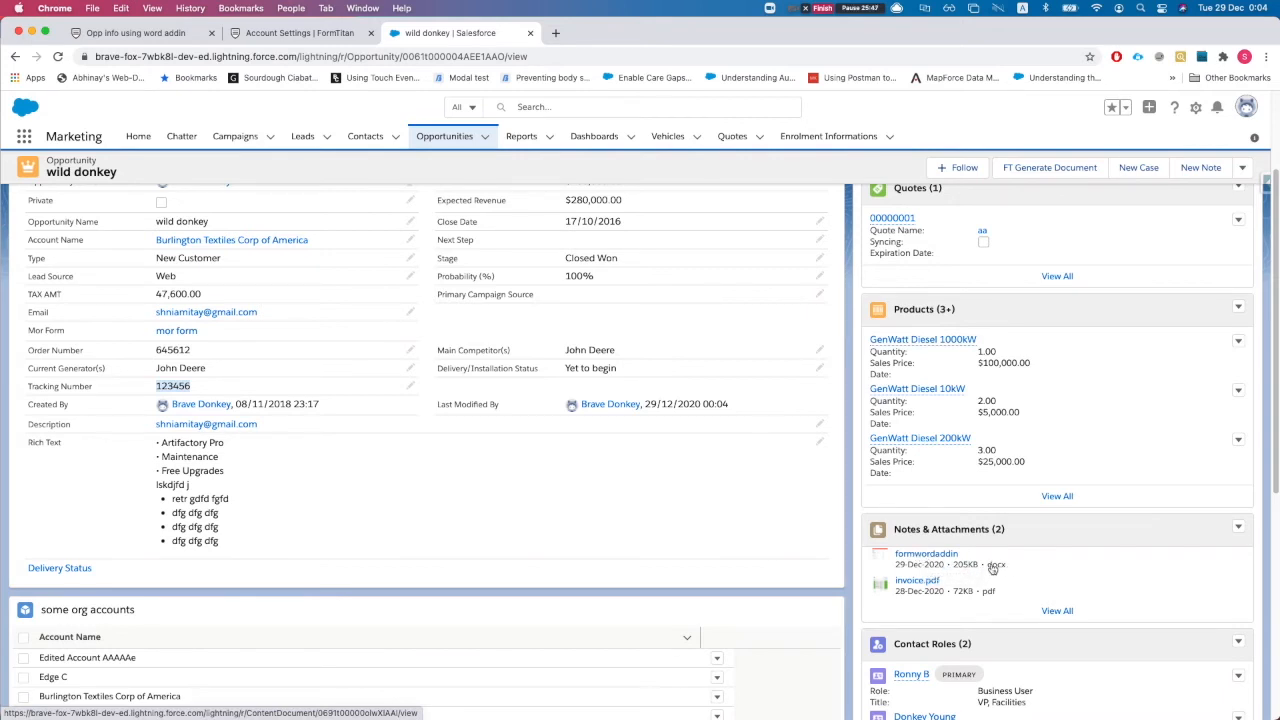
Close the push settings and open the form's Word mapping configuration
{"action": "left_click", "coordinate": [176, 35]}
{"action": "left_click", "coordinate": [897, 120]}
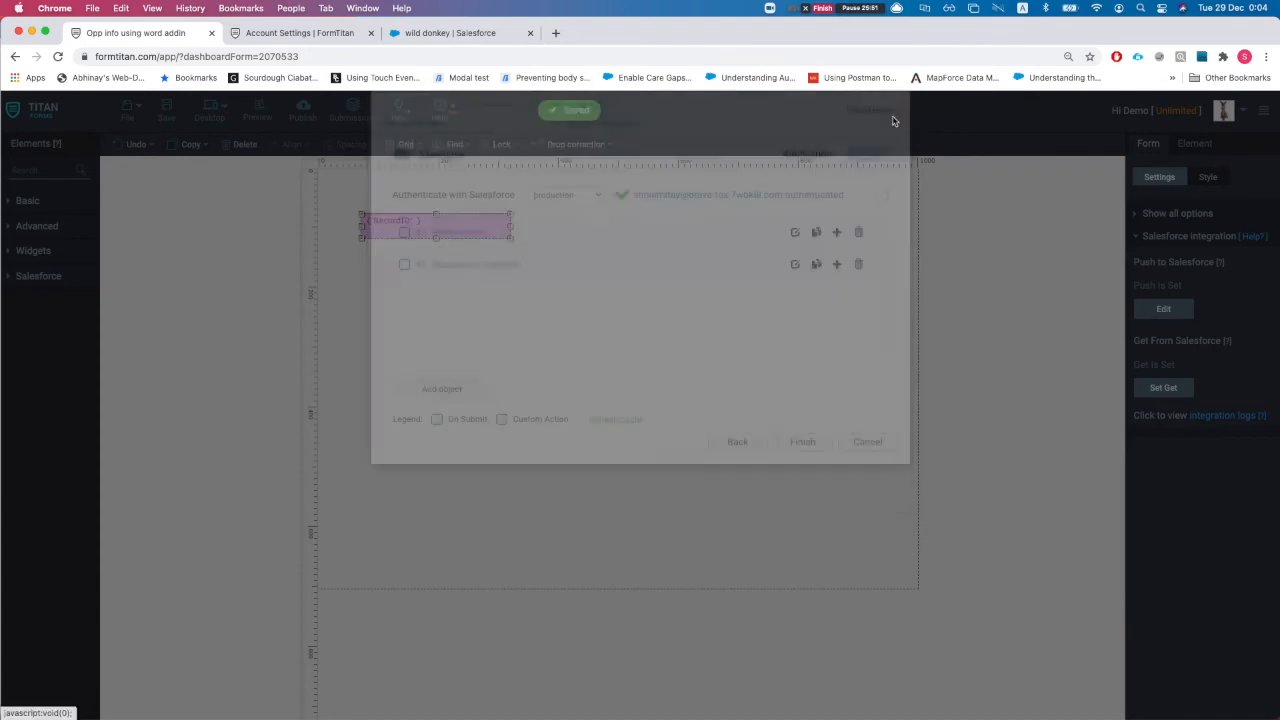
{"action": "left_click", "coordinate": [685, 342]}
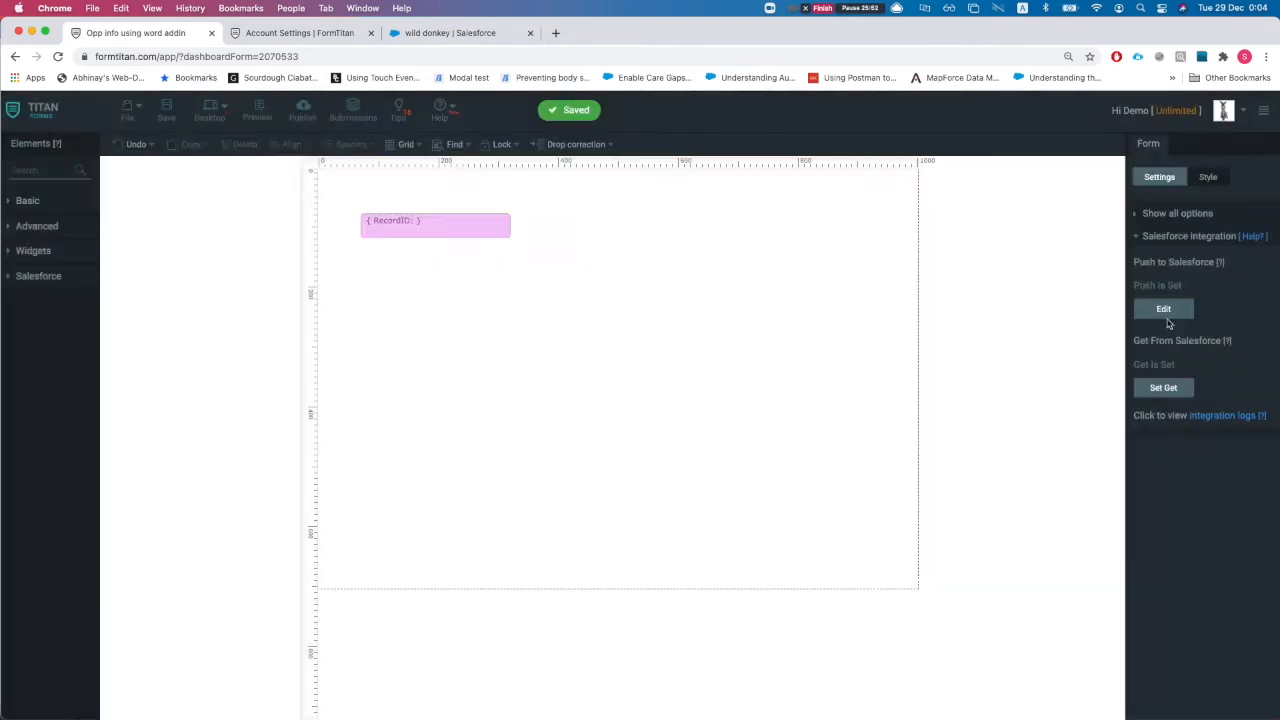
{"action": "left_click", "coordinate": [1190, 236]}
{"action": "left_click", "coordinate": [1168, 305]}
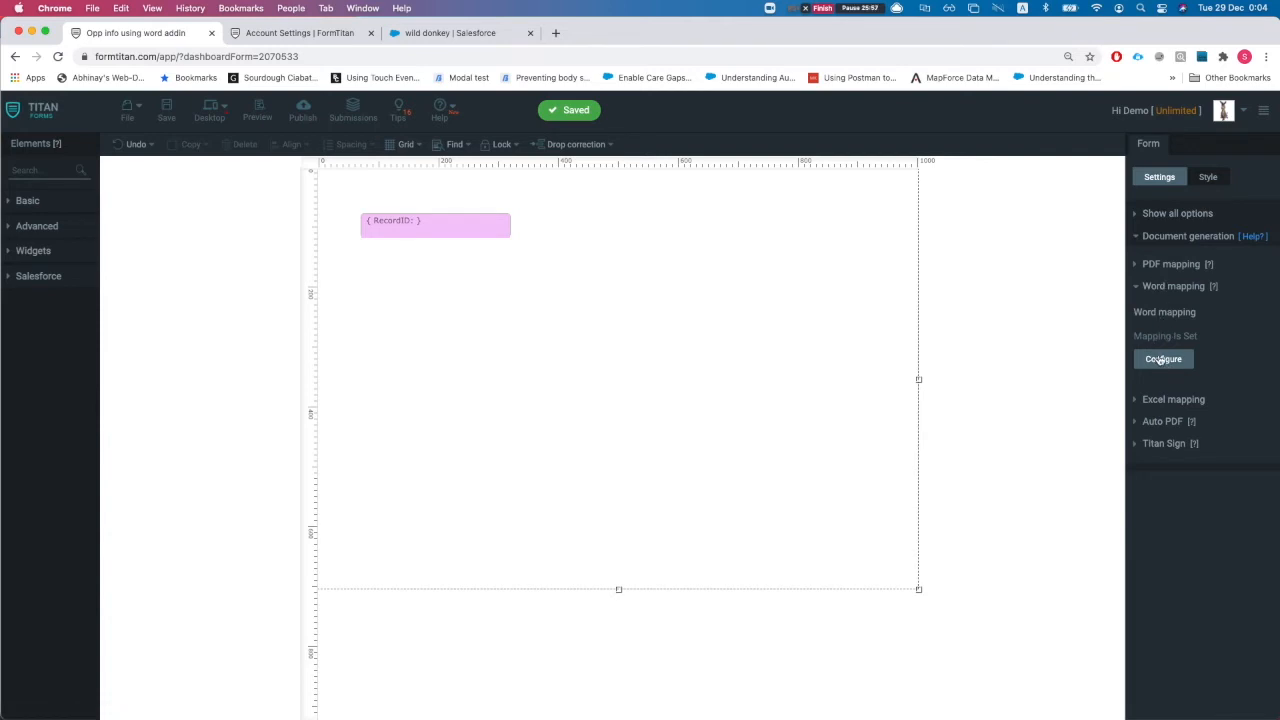
{"action": "left_click", "coordinate": [1163, 360]}
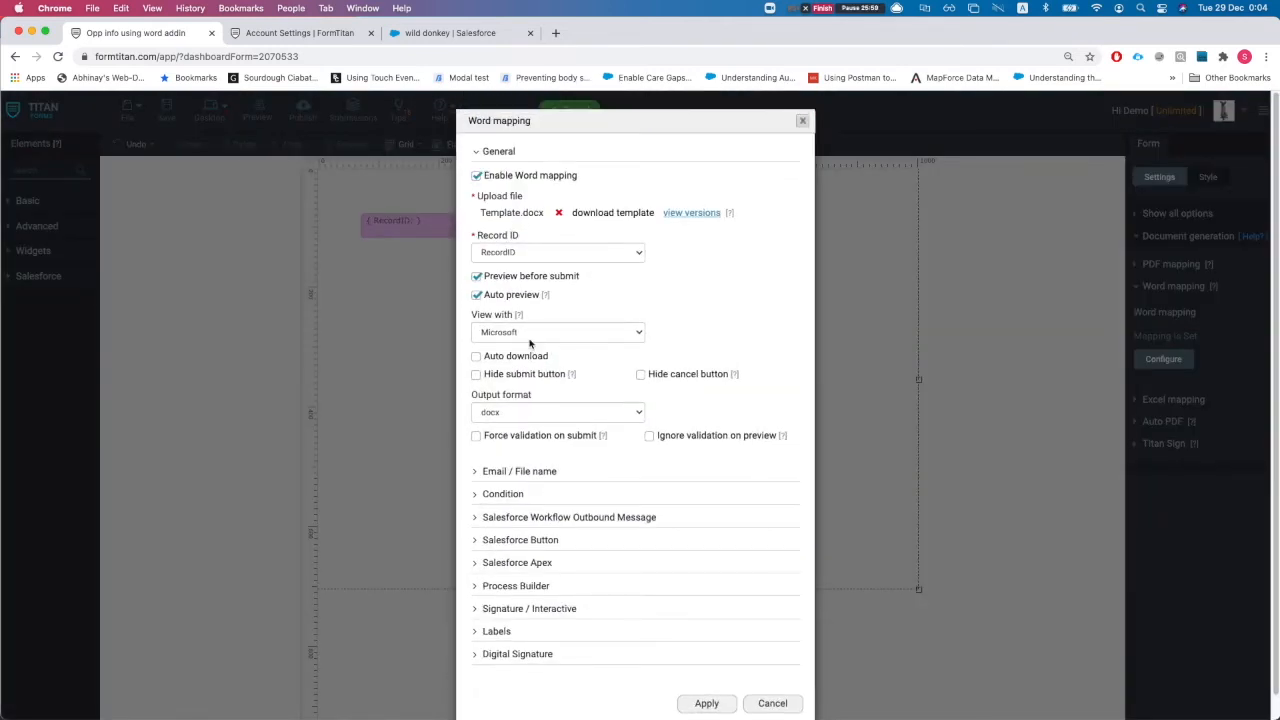
Set the Word mapping output format to PDF converted with Titan 1 and apply
{"action": "left_click", "coordinate": [530, 344]}
{"action": "left_click", "coordinate": [720, 317]}
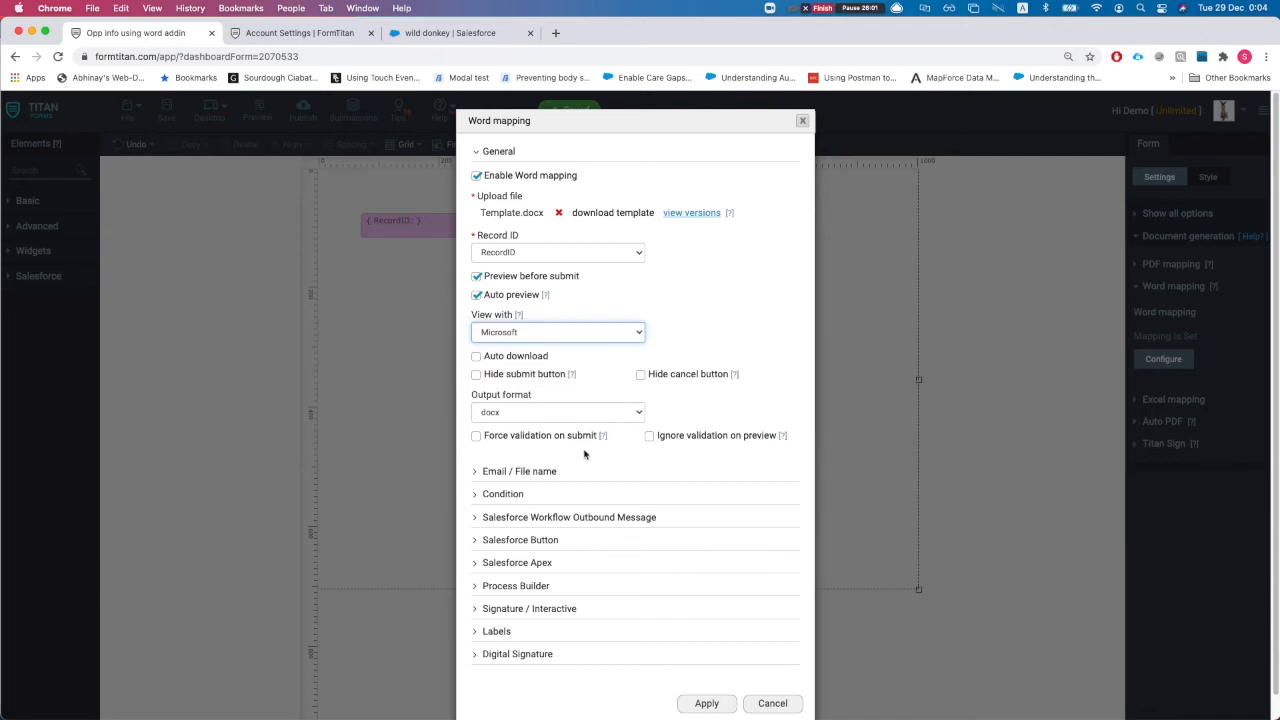
{"action": "scroll", "coordinate": [589, 454], "scroll_direction": "down", "scroll_amount": 1}
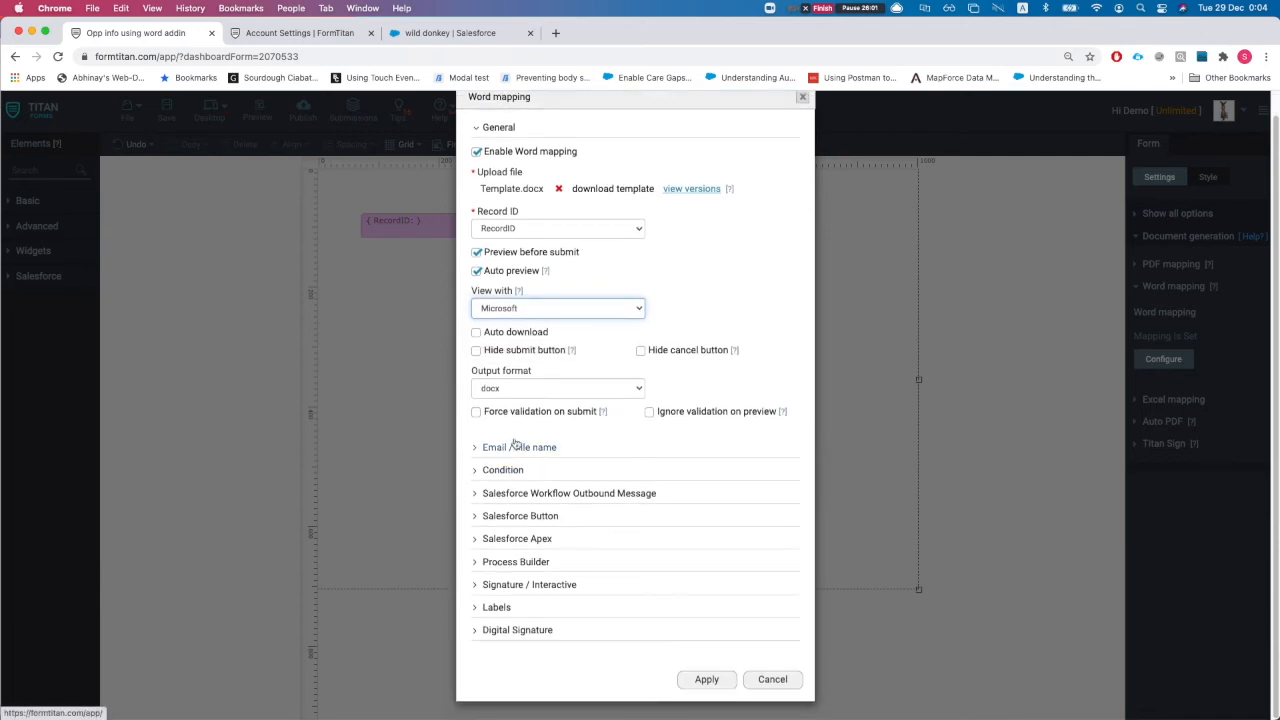
{"action": "left_click", "coordinate": [521, 388]}
{"action": "left_click", "coordinate": [524, 406]}
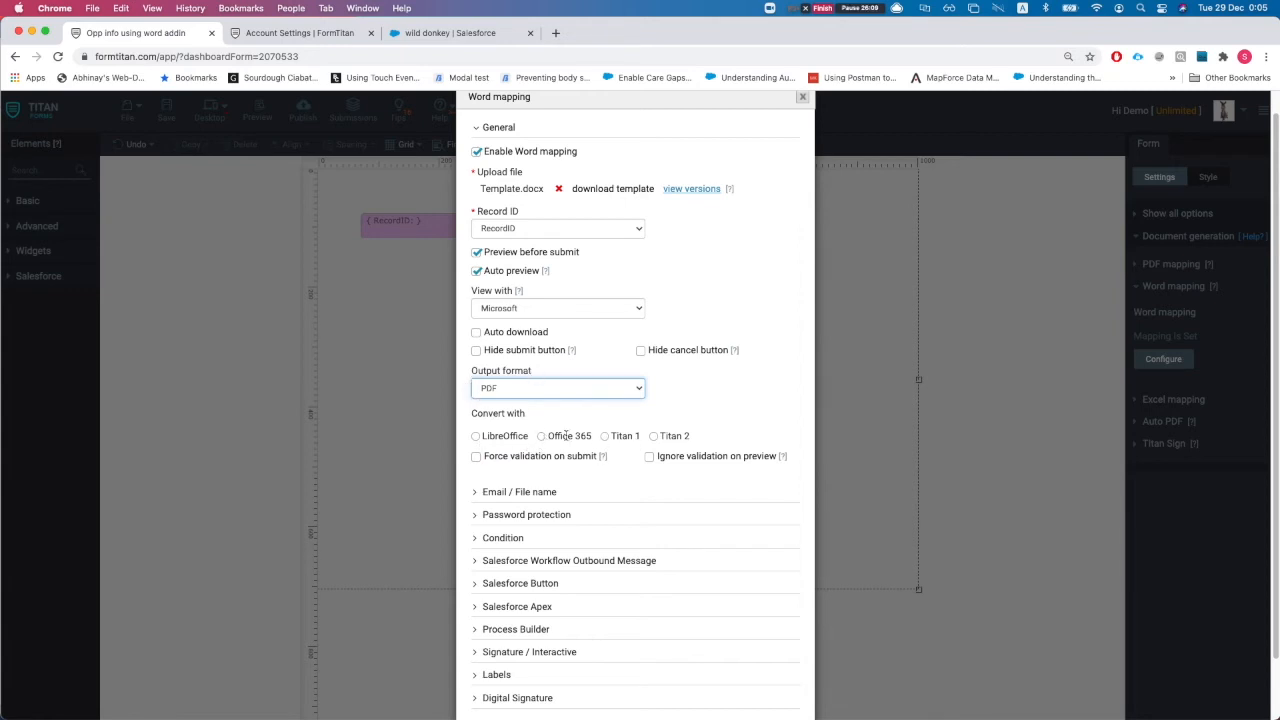
{"action": "left_click", "coordinate": [605, 436]}
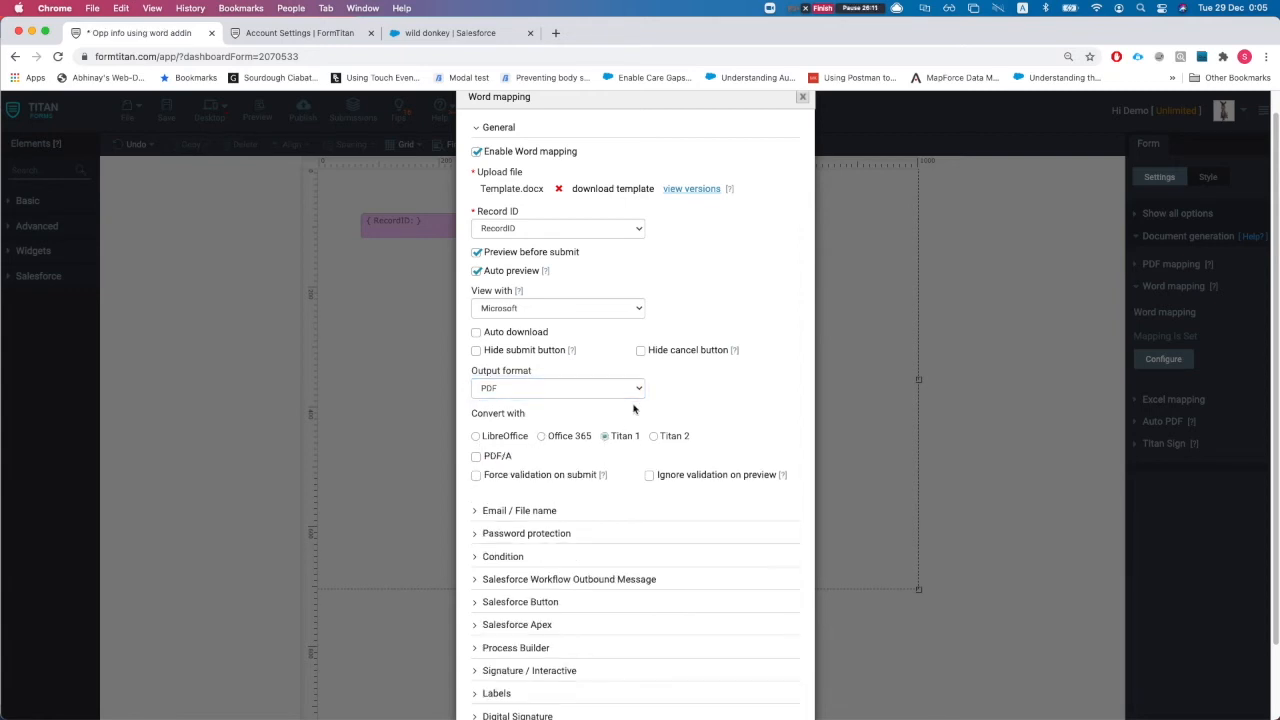
{"action": "scroll", "coordinate": [590, 420], "scroll_direction": "down", "scroll_amount": 2}
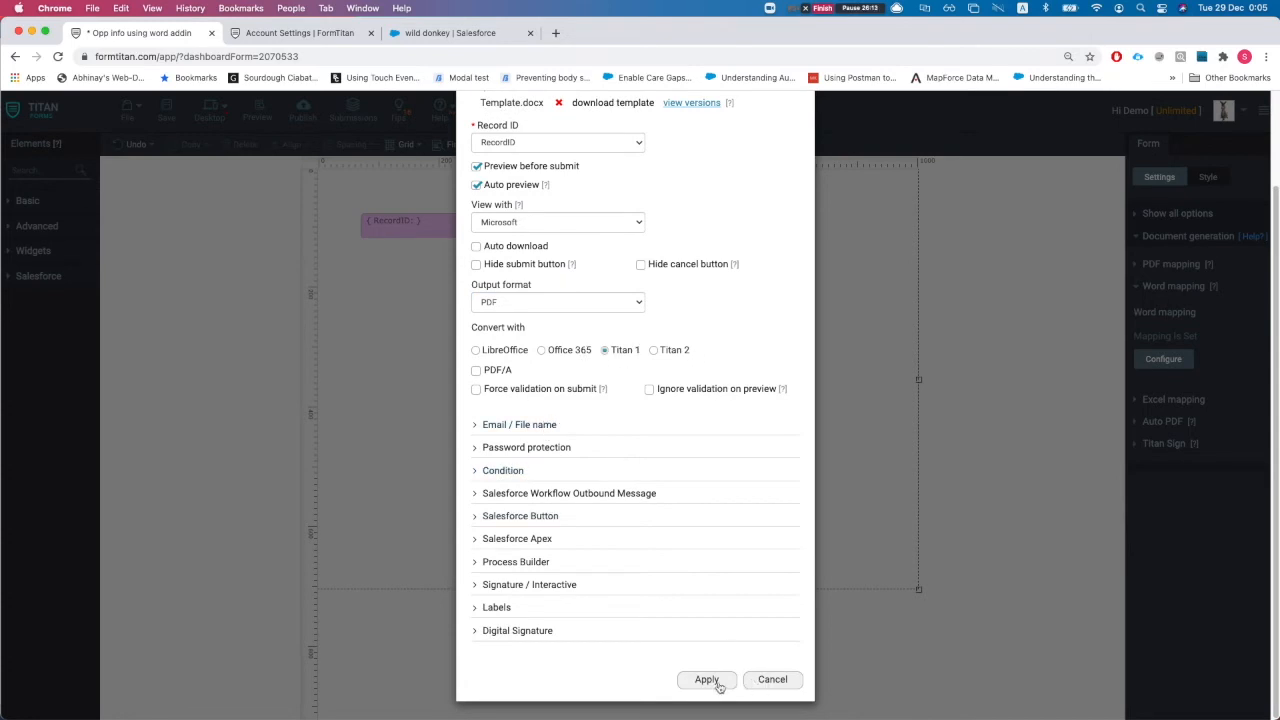
{"action": "left_click", "coordinate": [707, 680]}
Save the form and check the push logs
{"action": "left_click", "coordinate": [166, 110]}
{"action": "left_click", "coordinate": [270, 32]}
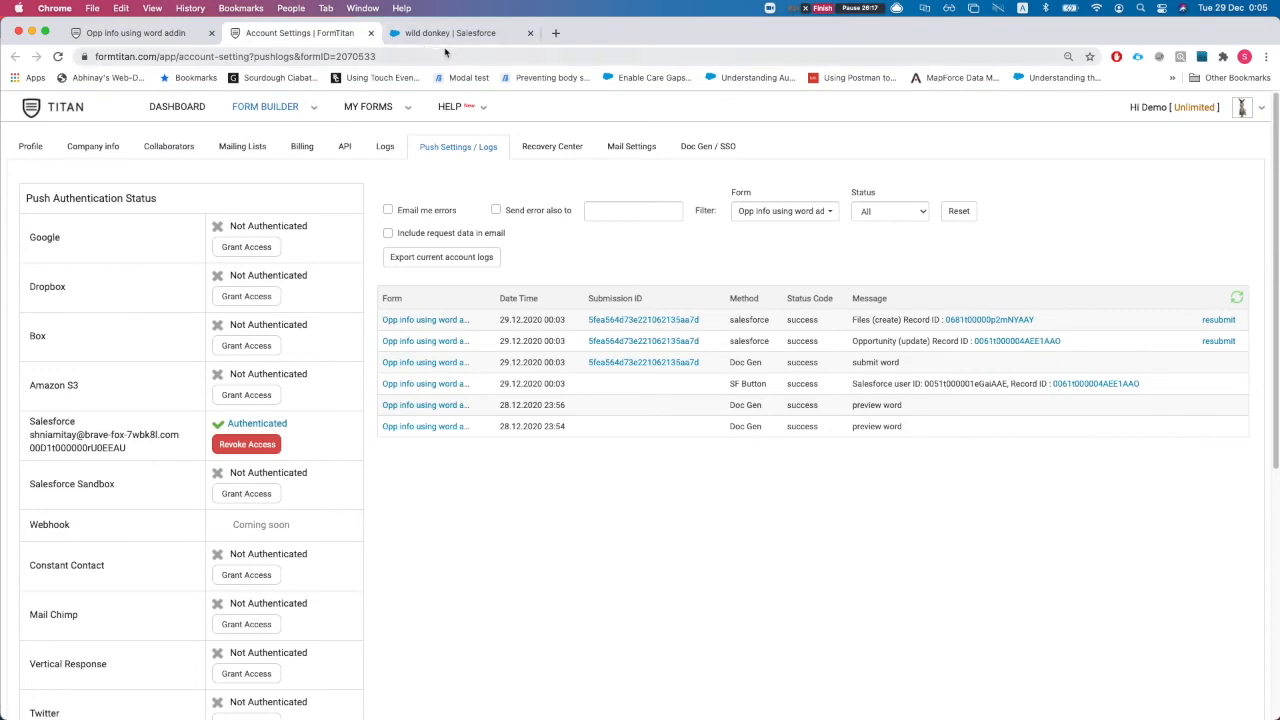
{"action": "left_click", "coordinate": [198, 36]}
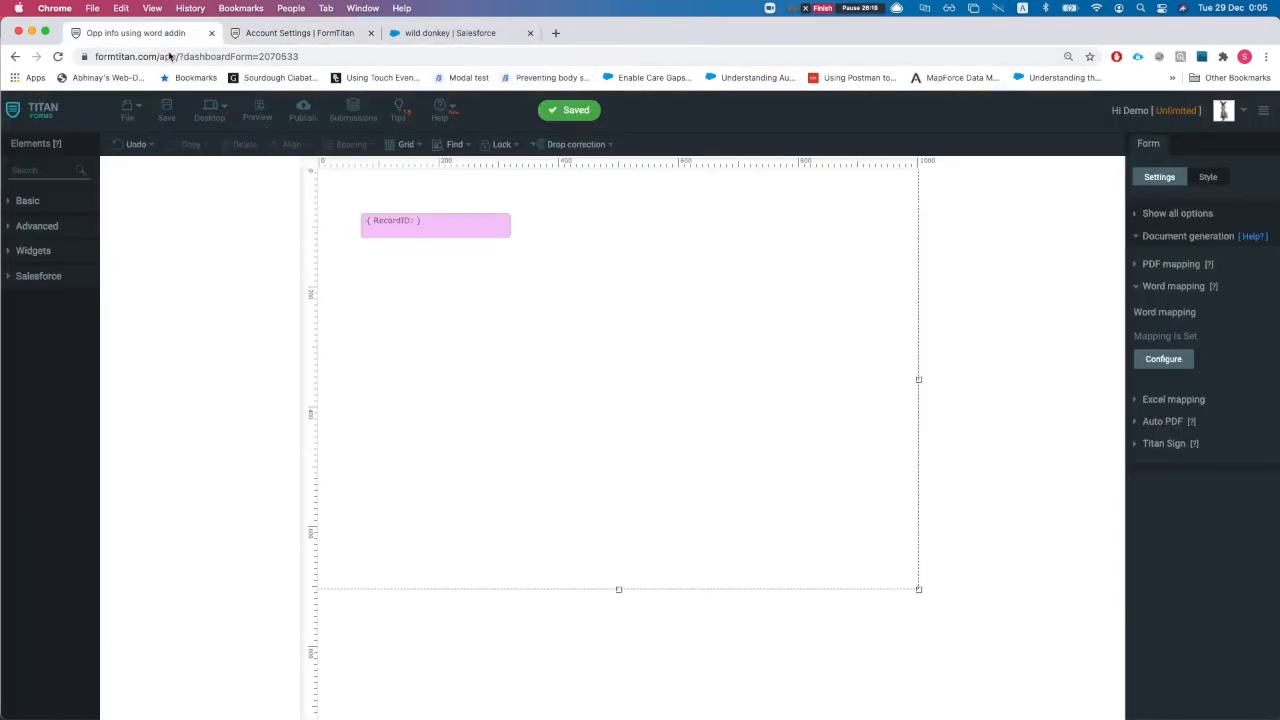
Generate a document for wild donkey from the Opp info using word addin template
{"action": "left_click", "coordinate": [420, 33]}
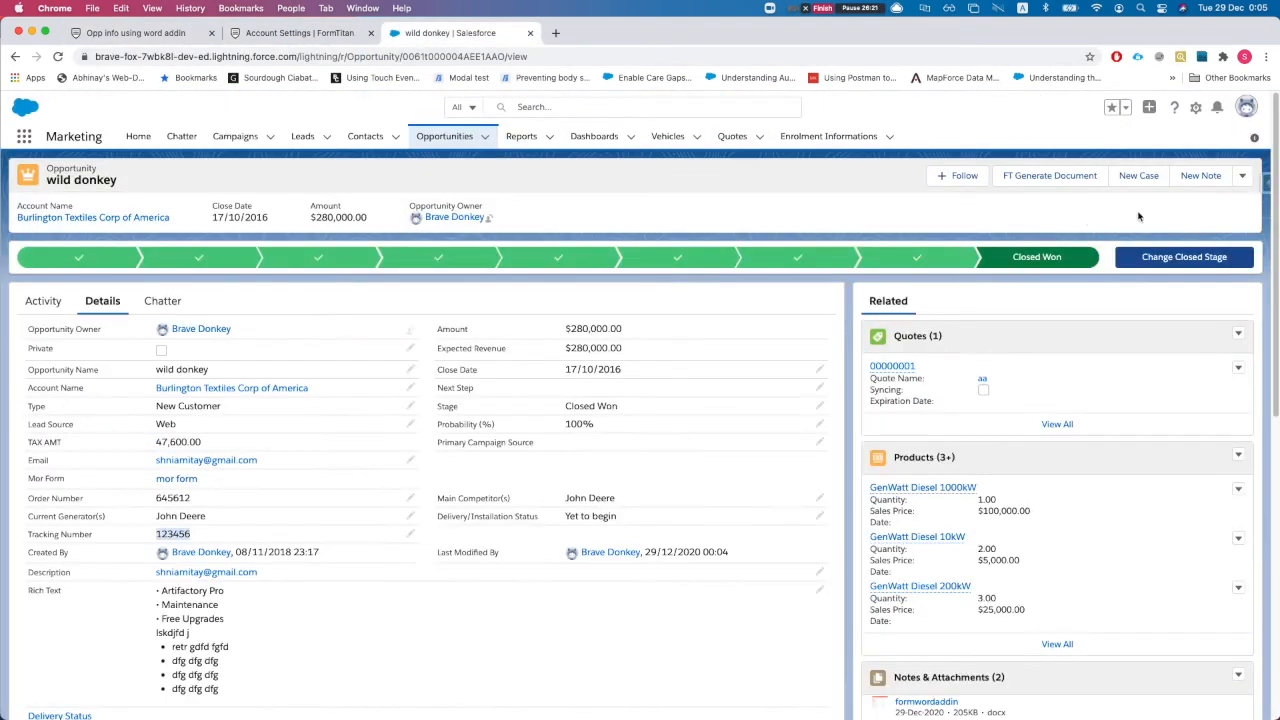
{"action": "left_click", "coordinate": [1063, 180]}
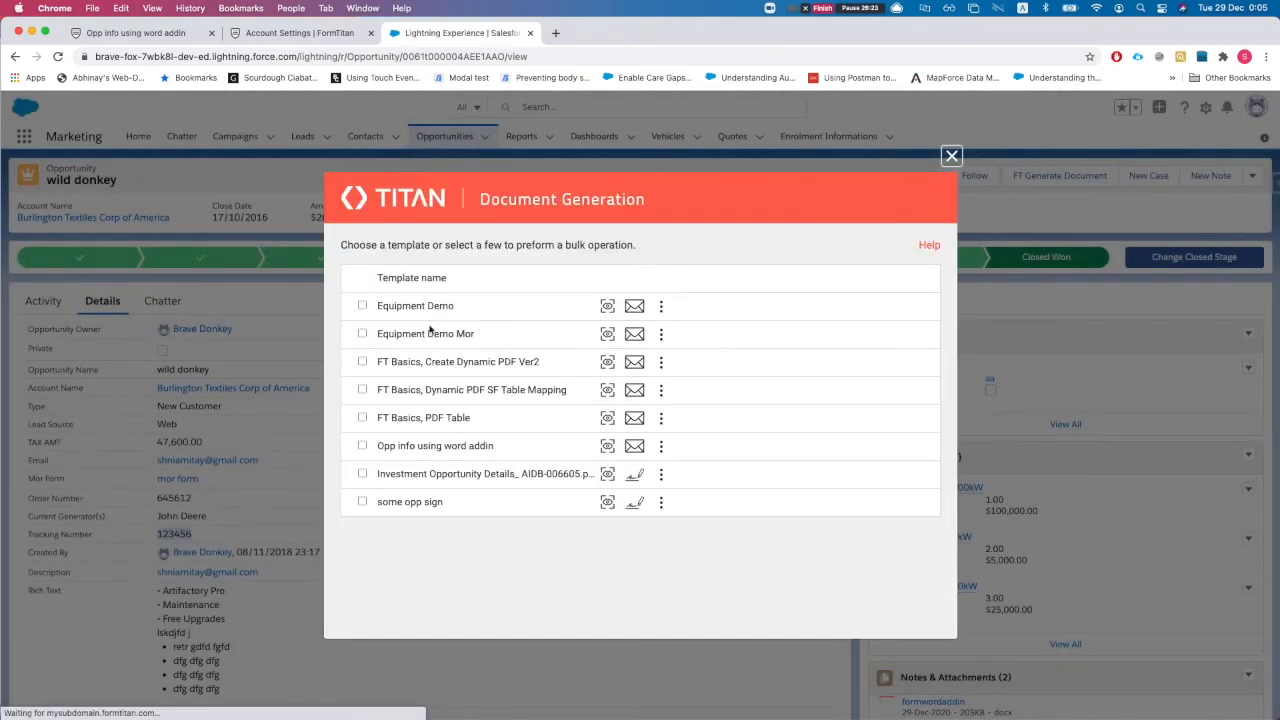
{"action": "left_click", "coordinate": [661, 448]}
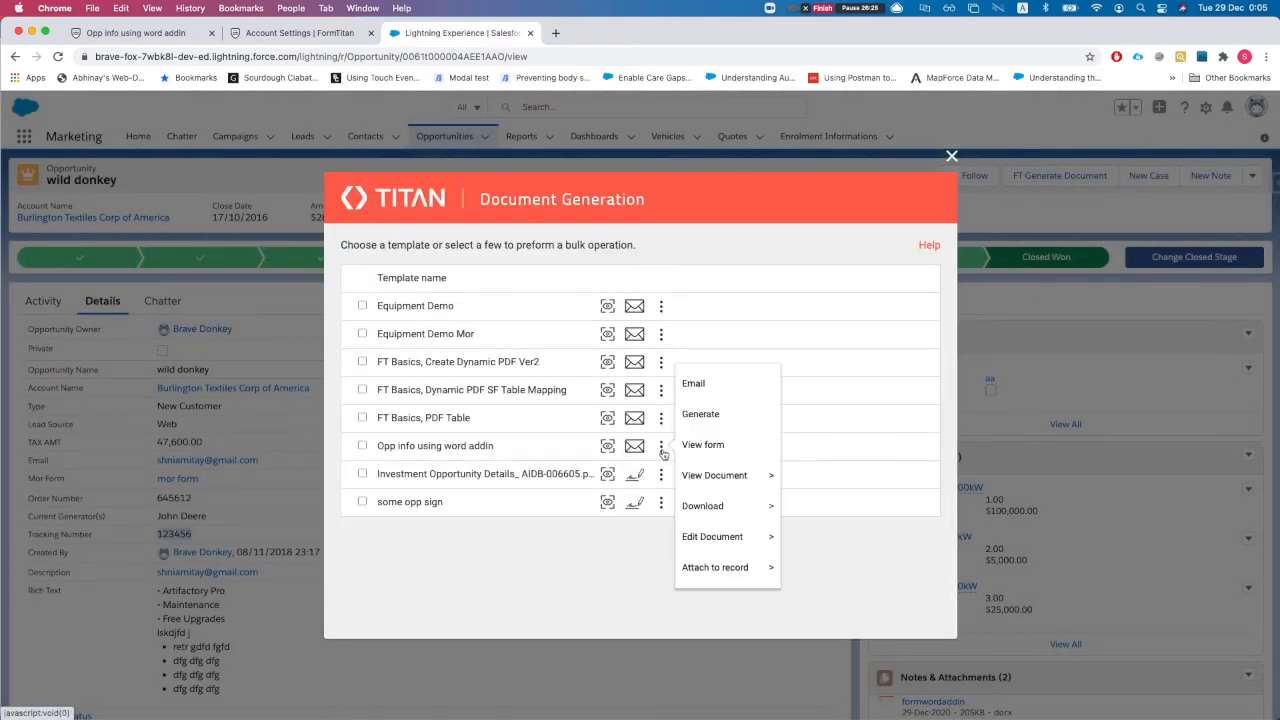
{"action": "left_click", "coordinate": [690, 413]}
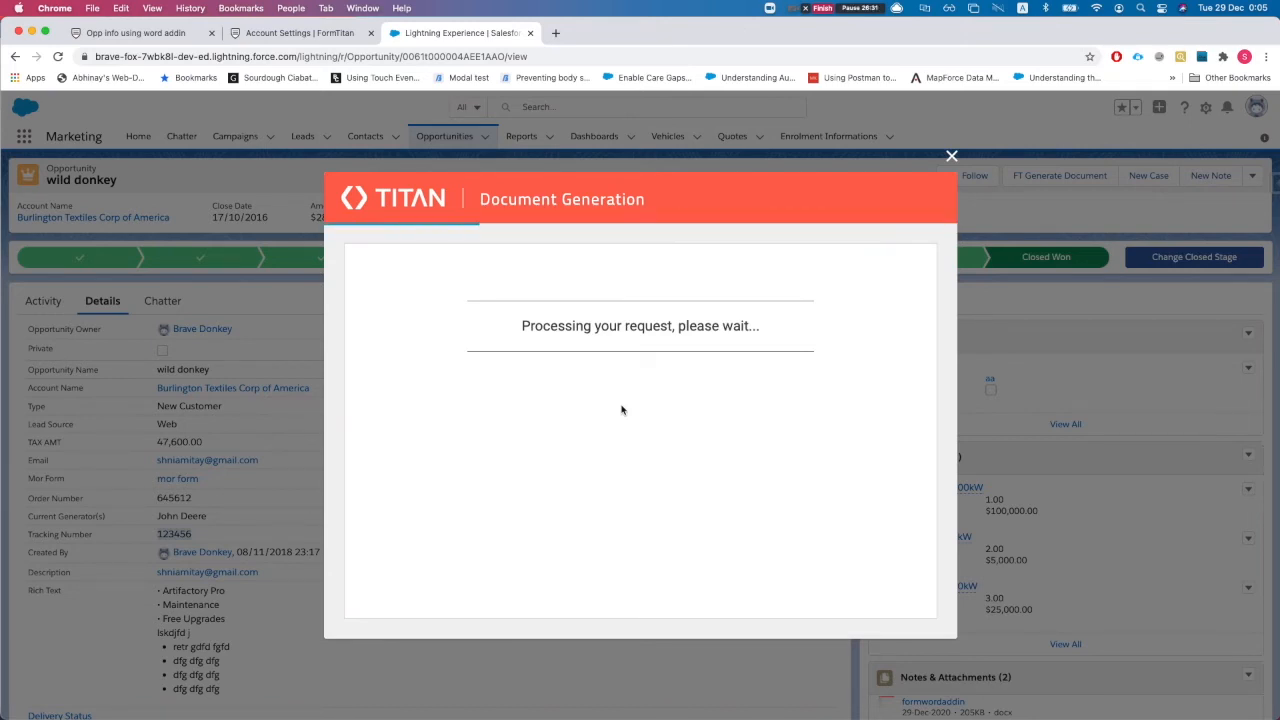
{"action": "left_click", "coordinate": [952, 158]}
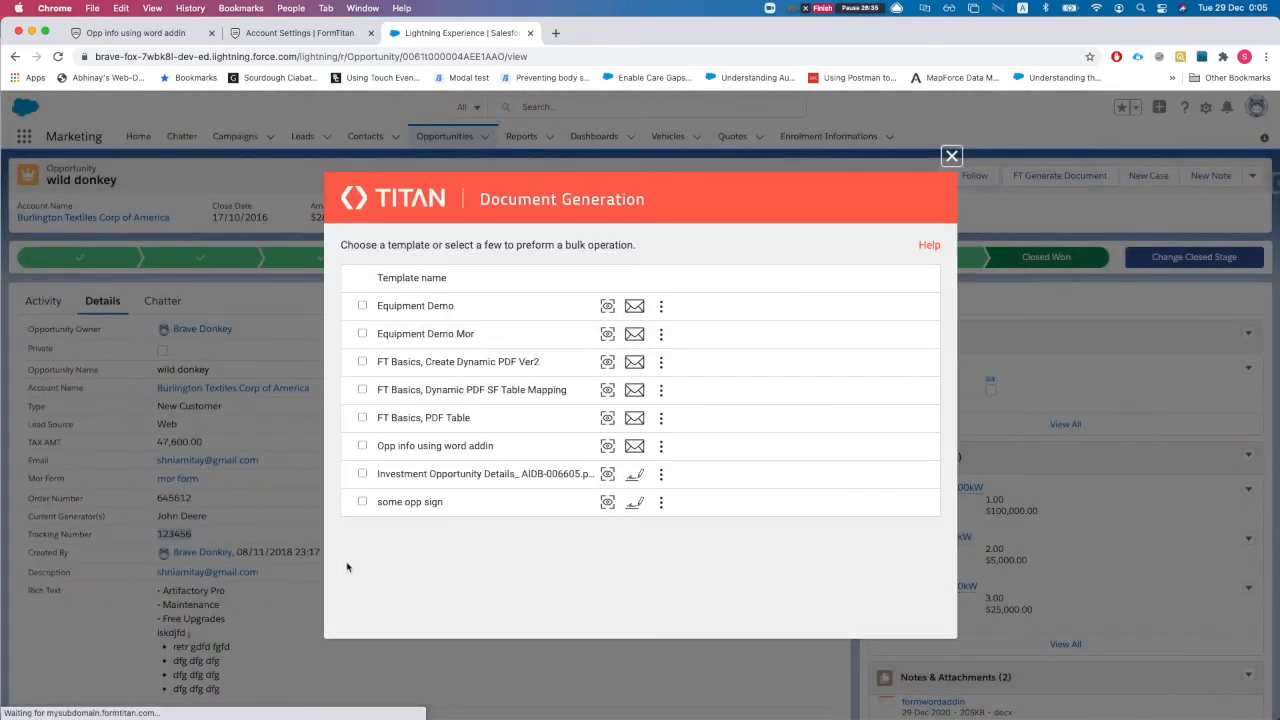
Attach the generated document to the Opportunity record as a Word file
{"action": "left_click", "coordinate": [661, 446]}
{"action": "mouse_move", "coordinate": [720, 567]}
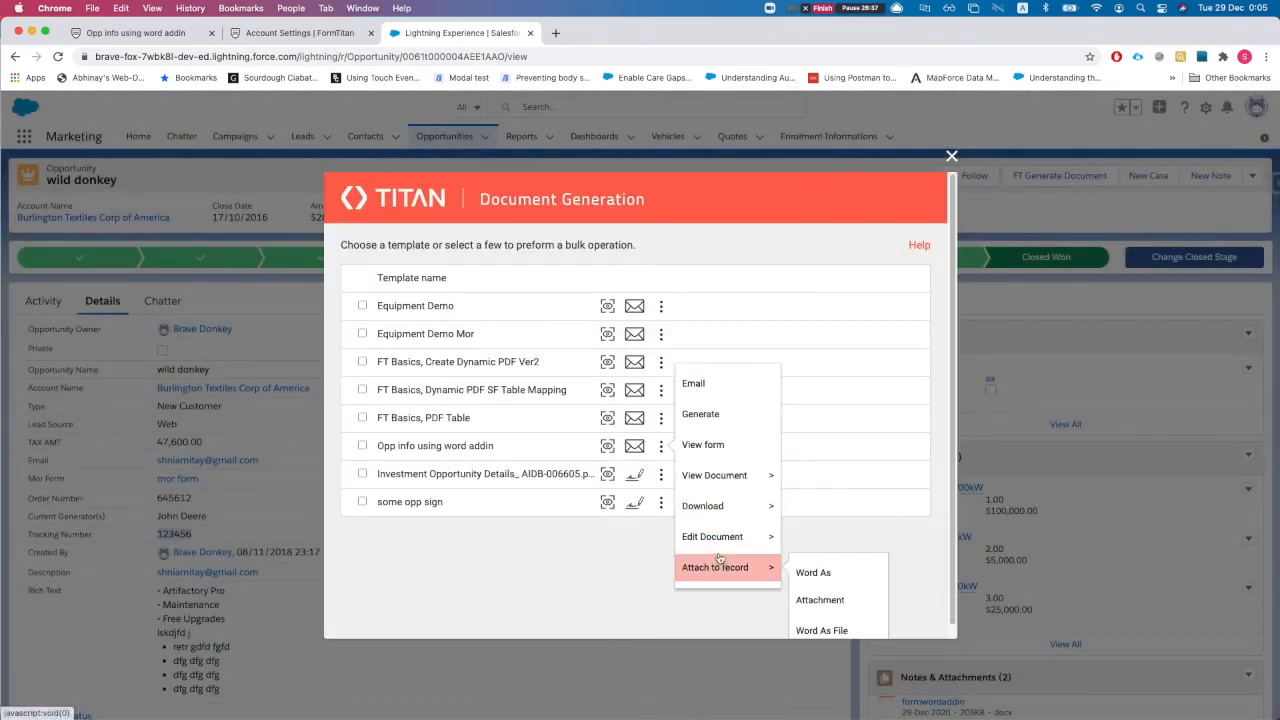
{"action": "left_click", "coordinate": [831, 620]}
{"action": "mouse_move", "coordinate": [706, 578]}
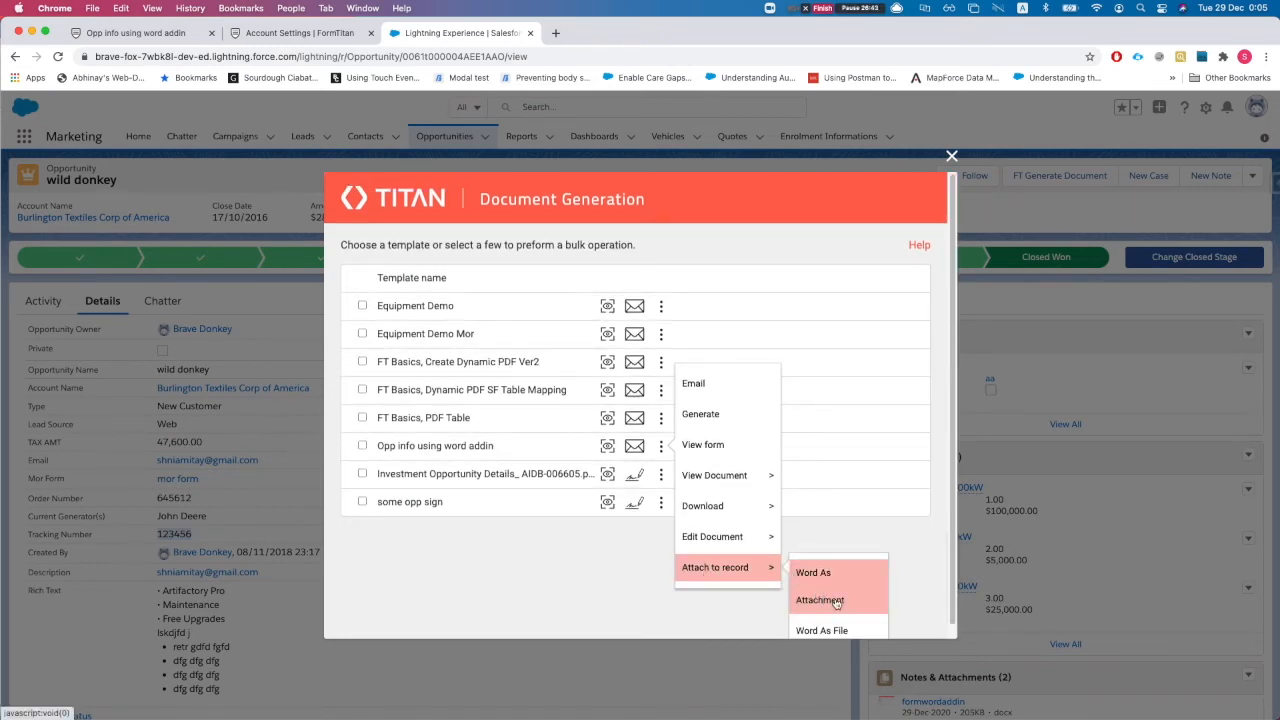
{"action": "mouse_move", "coordinate": [714, 541]}
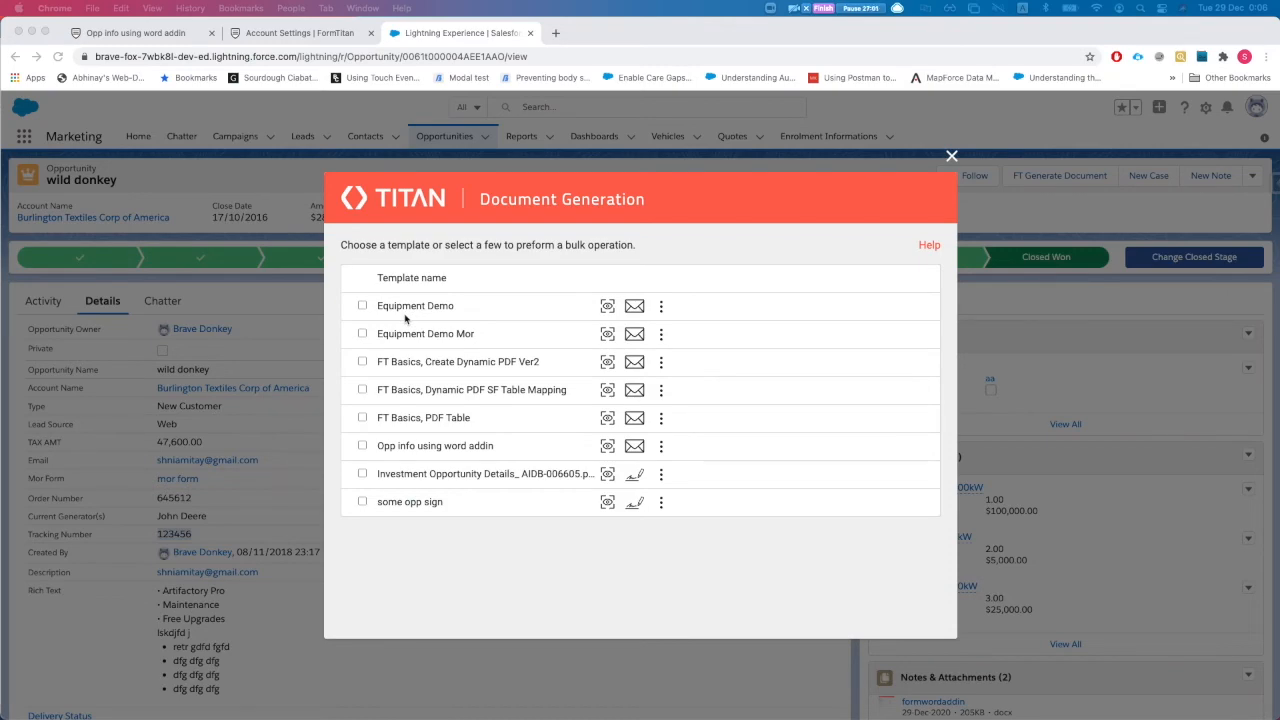
{"action": "key", "text": "ctrl+Up"}
Place the insertion point below the product table in the Word template
{"action": "left_click", "coordinate": [704, 330]}
{"action": "scroll", "coordinate": [437, 343], "scroll_direction": "up", "scroll_amount": 3}
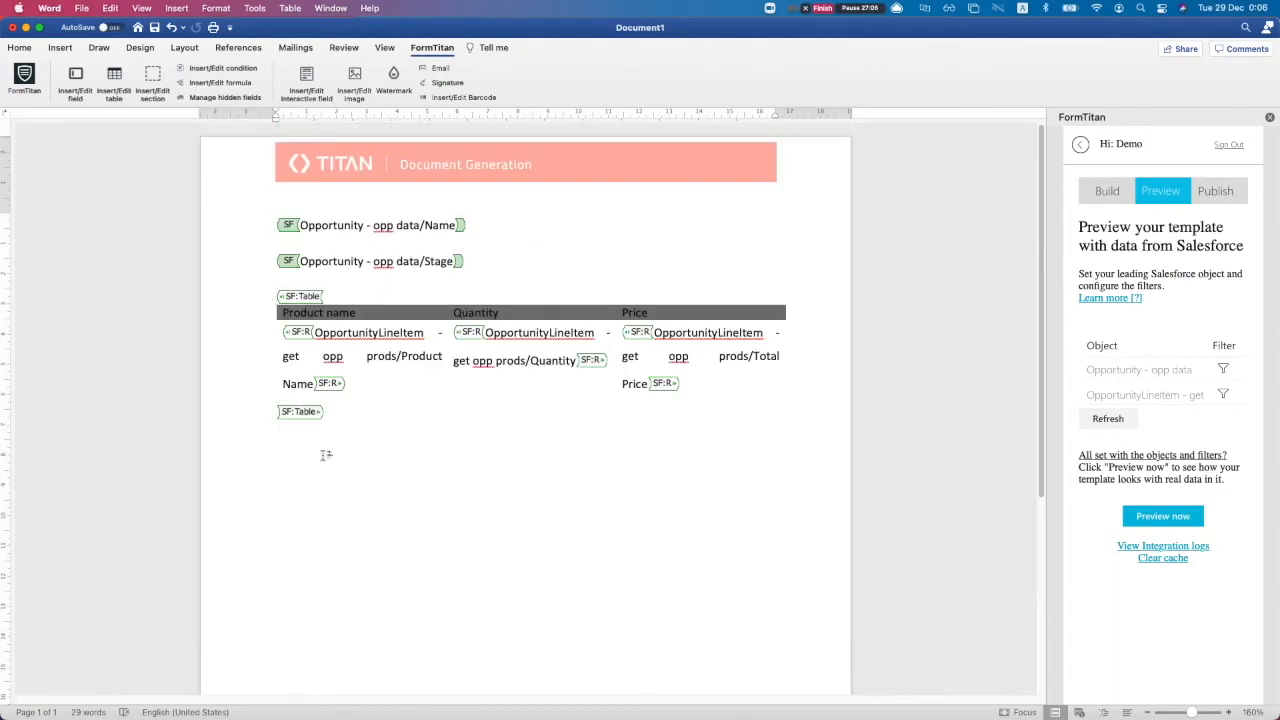
{"action": "left_click_drag", "start_coordinate": [354, 416], "coordinate": [277, 297]}
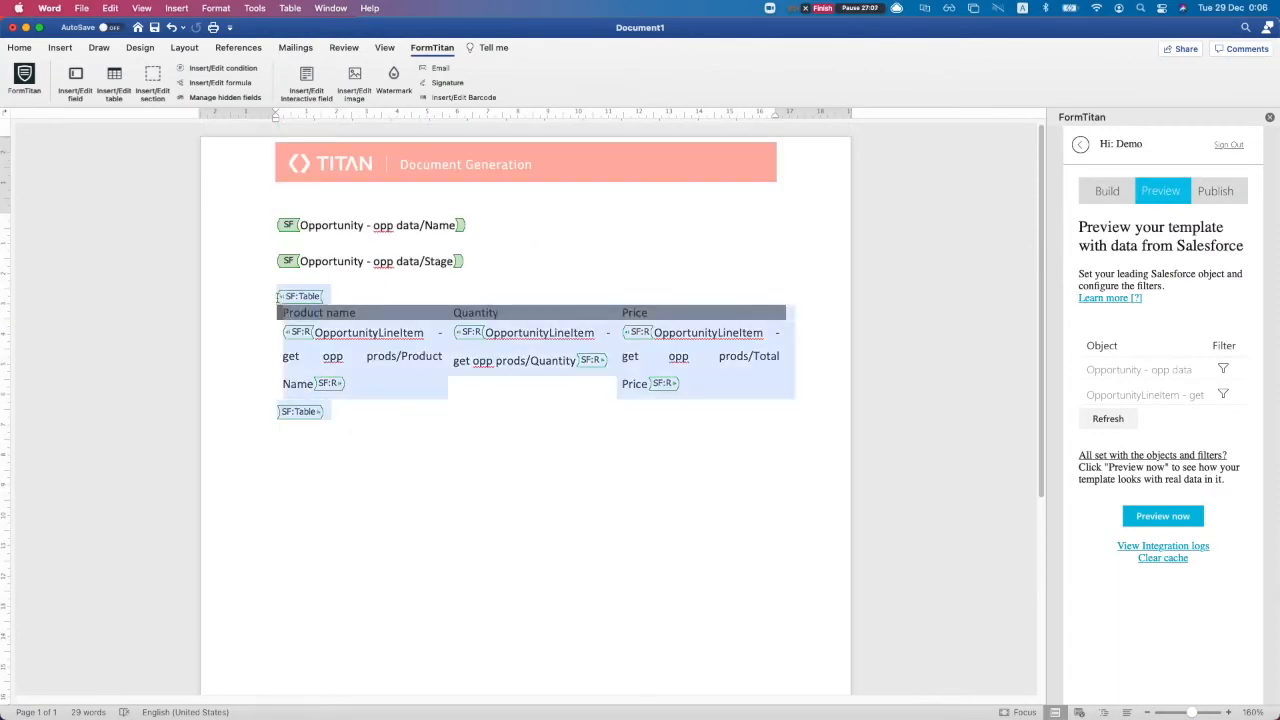
{"action": "left_click", "coordinate": [285, 436]}
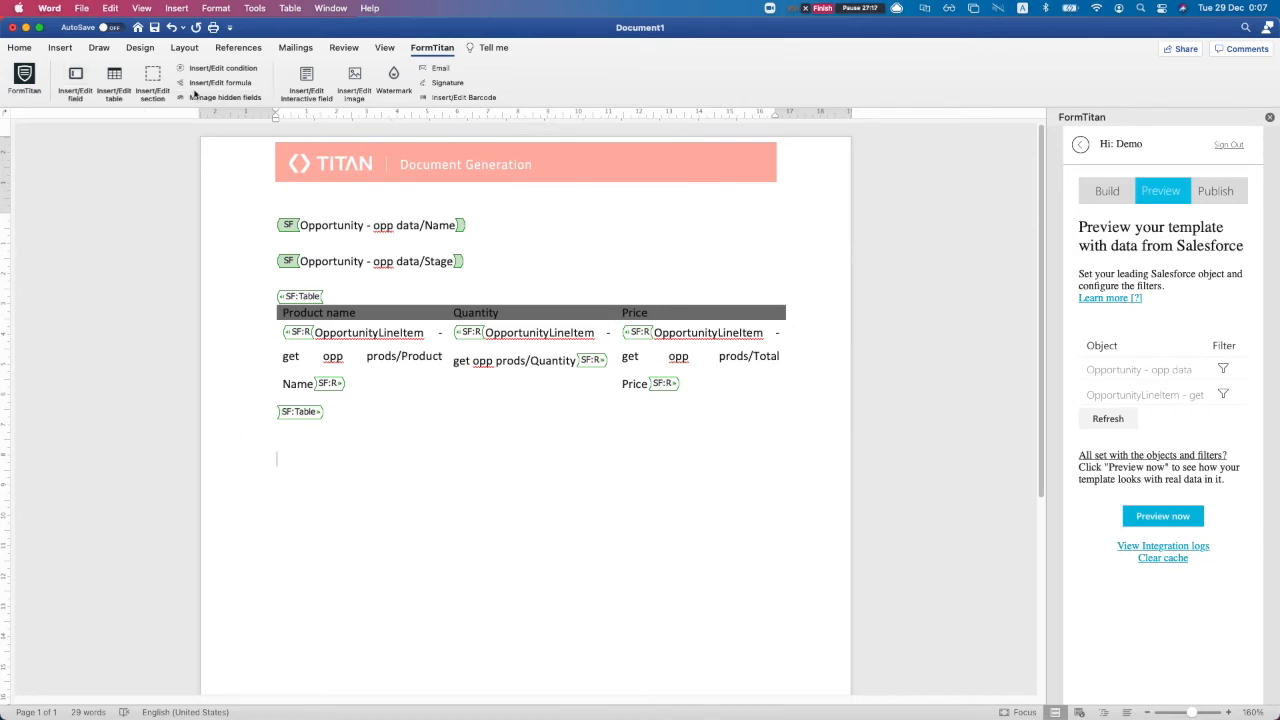
Choose the Opp info using word addin form for an interactive field and find that it has no fields
{"action": "left_click", "coordinate": [321, 92]}
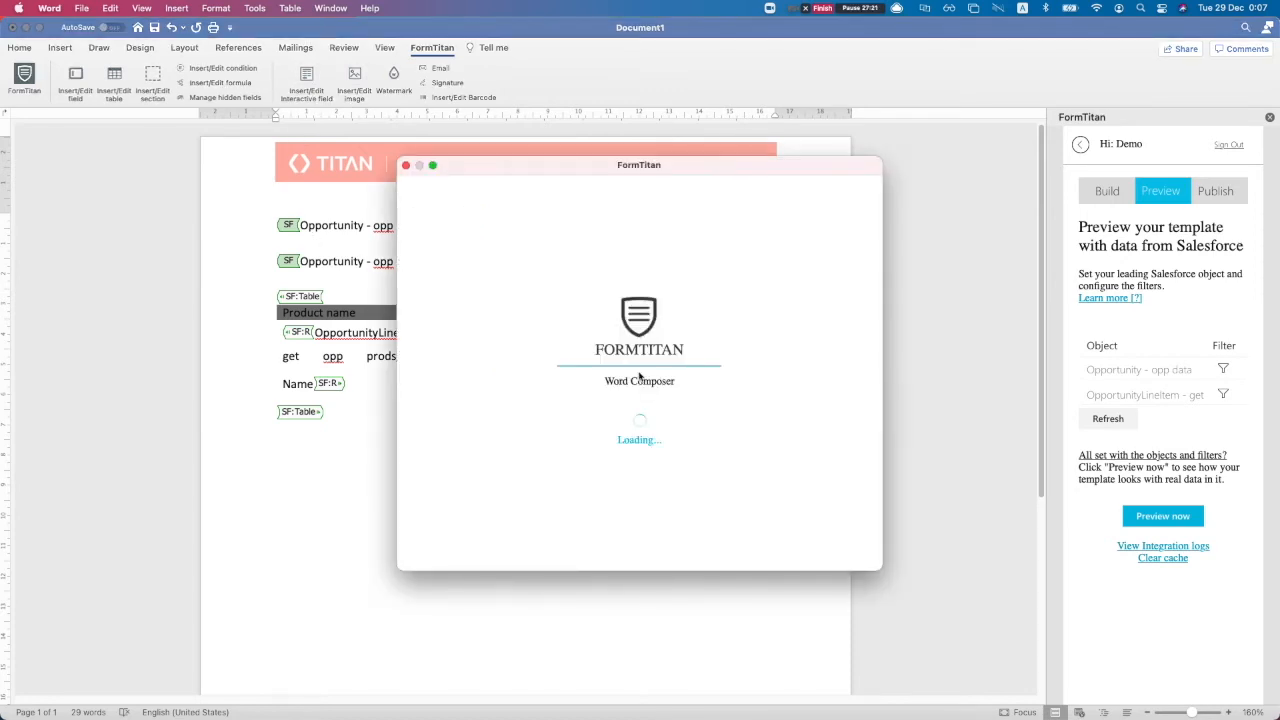
{"action": "left_click", "coordinate": [473, 266]}
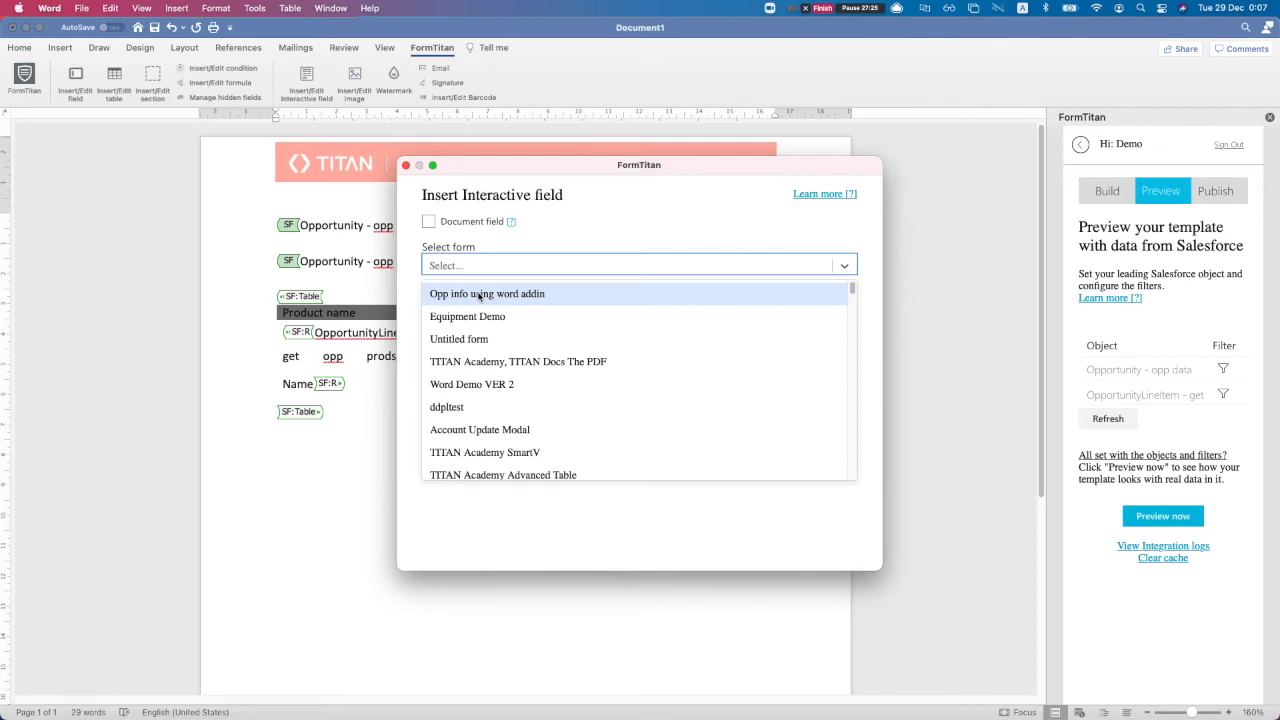
{"action": "left_click", "coordinate": [479, 295]}
{"action": "left_click", "coordinate": [477, 313]}
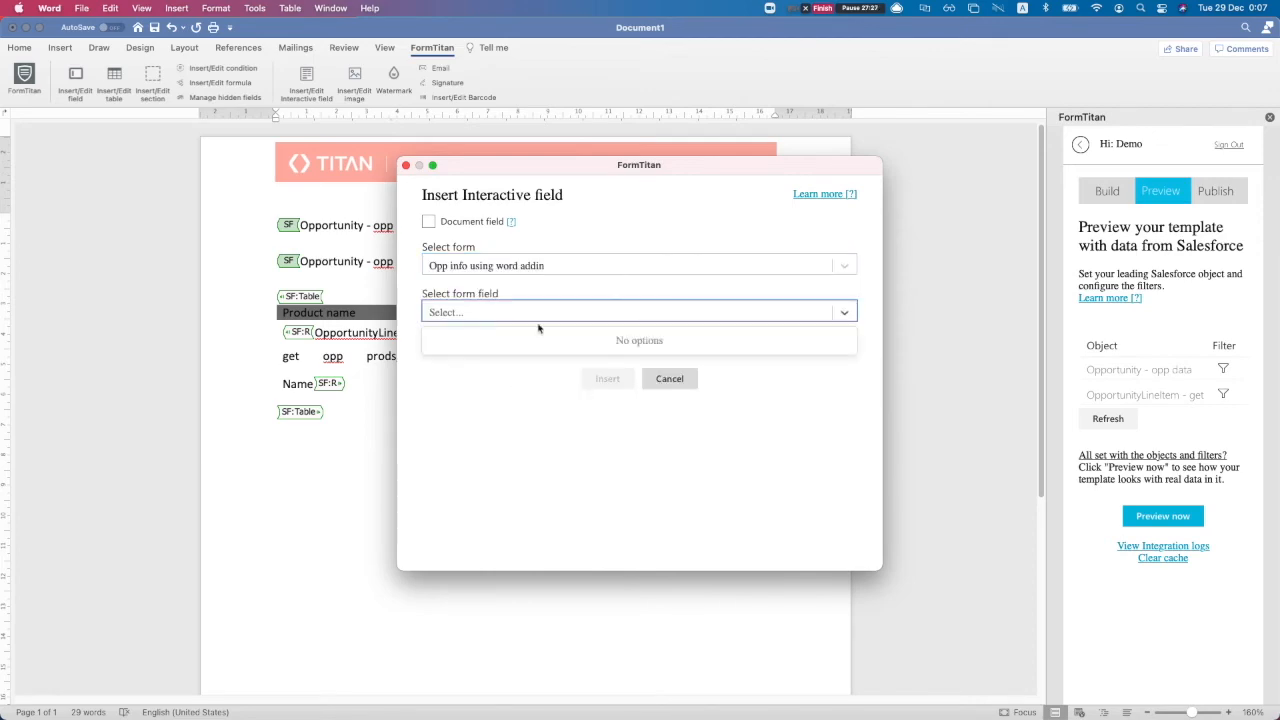
{"action": "left_click", "coordinate": [462, 396]}
Switch to the Opp info using word addin form in the browser
{"action": "key", "text": "ctrl+Up"}
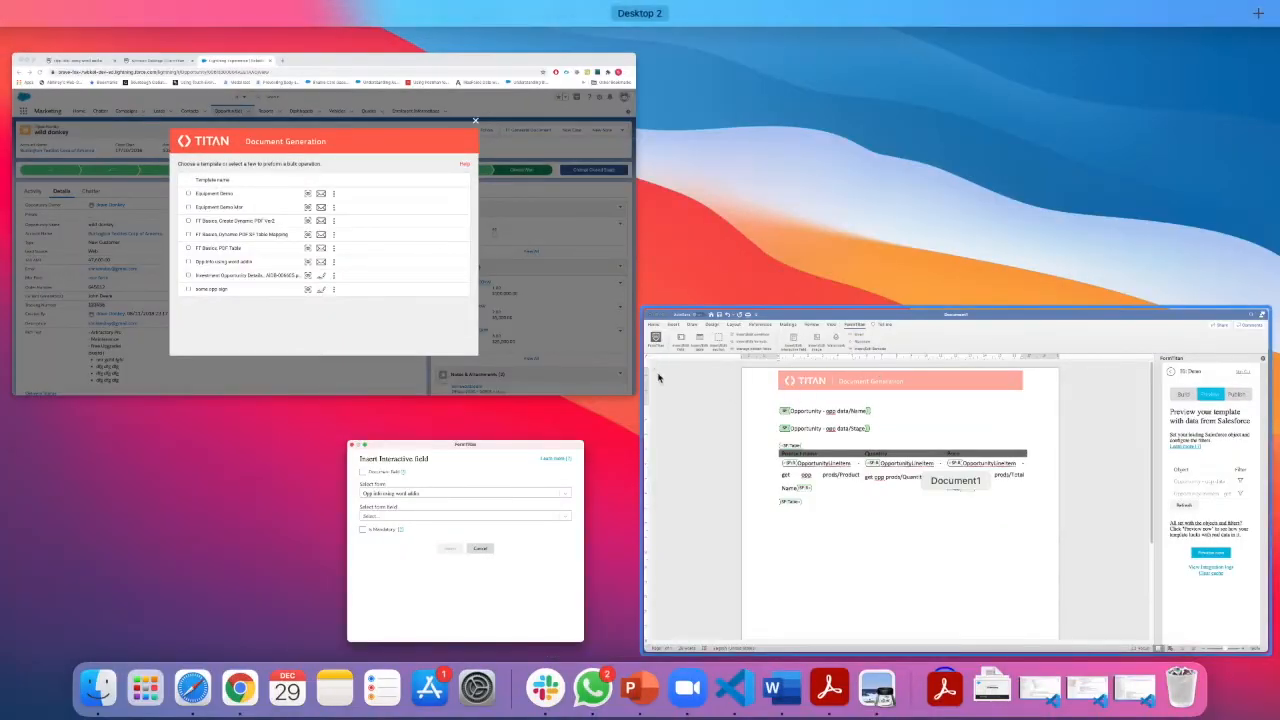
{"action": "left_click", "coordinate": [521, 362]}
{"action": "left_click", "coordinate": [136, 36]}
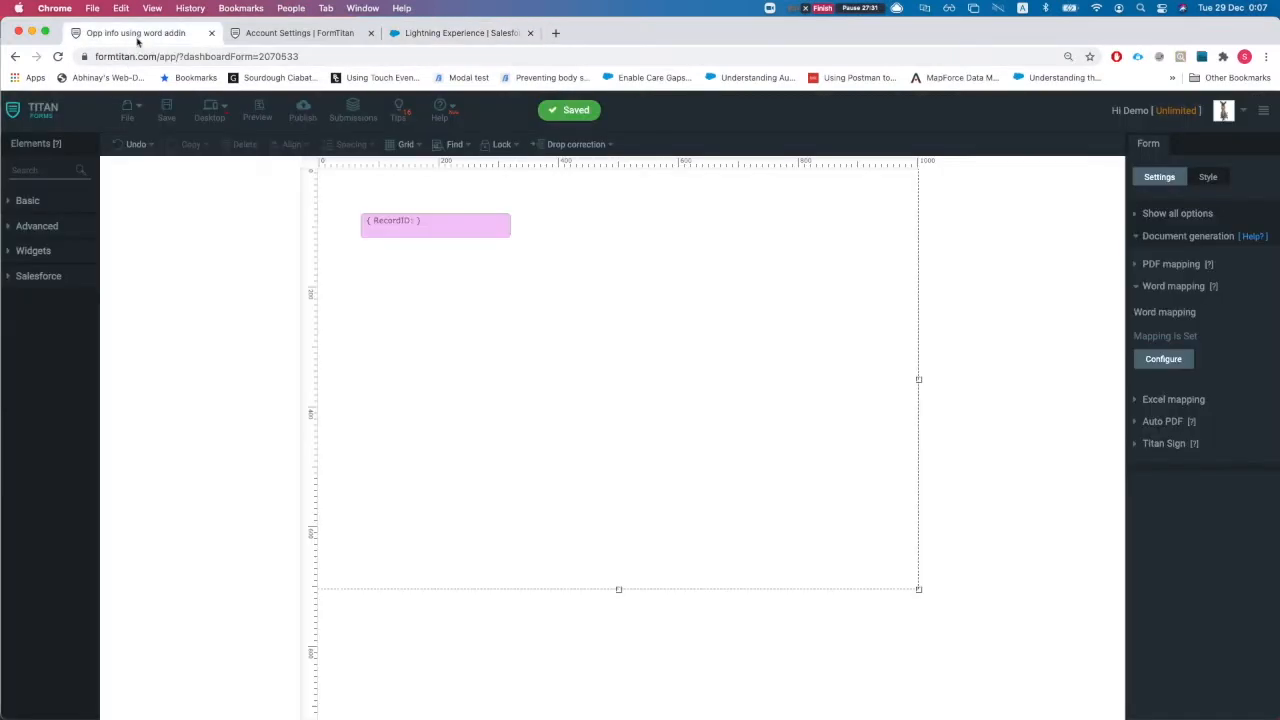
Search elements for 'text' and drag a Textbox onto the form canvas
{"action": "left_click", "coordinate": [65, 170]}
{"action": "type", "text": "text"}
{"action": "left_click_drag", "start_coordinate": [45, 243], "coordinate": [600, 314]}
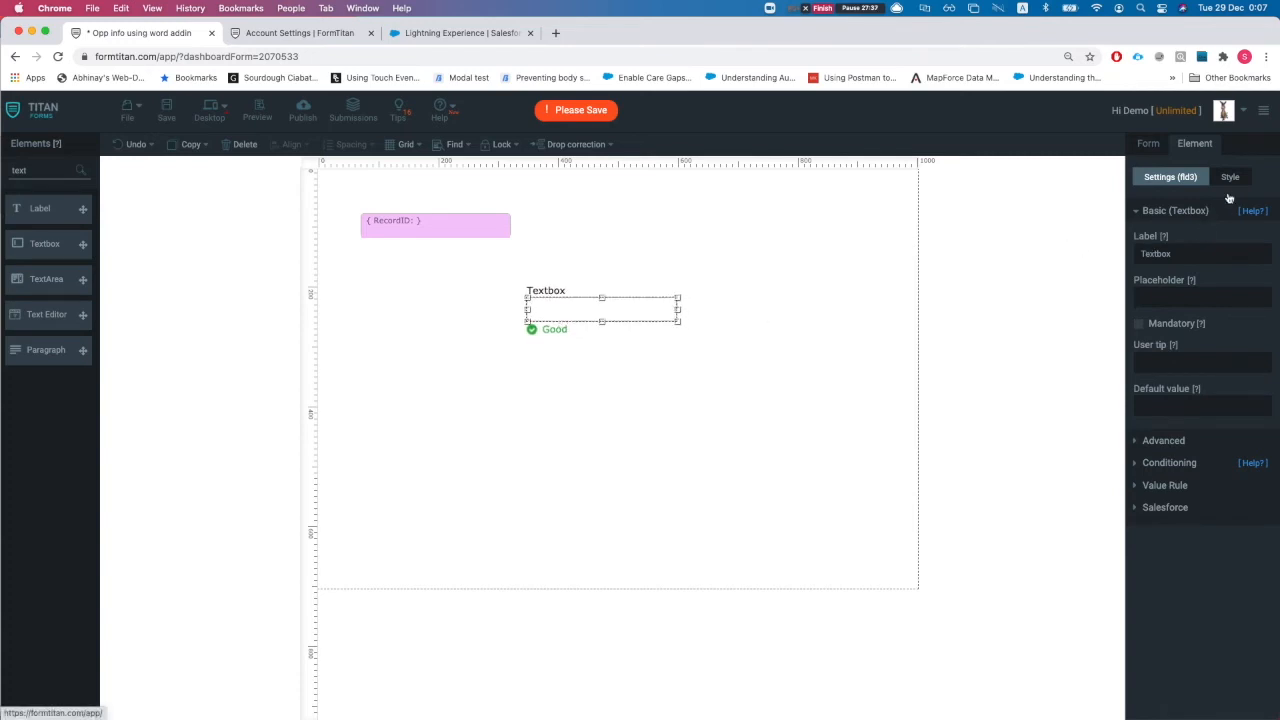
Set the Textbox to hide per device and nudge it up and left
{"action": "left_click", "coordinate": [1230, 180]}
{"action": "left_click", "coordinate": [1138, 248]}
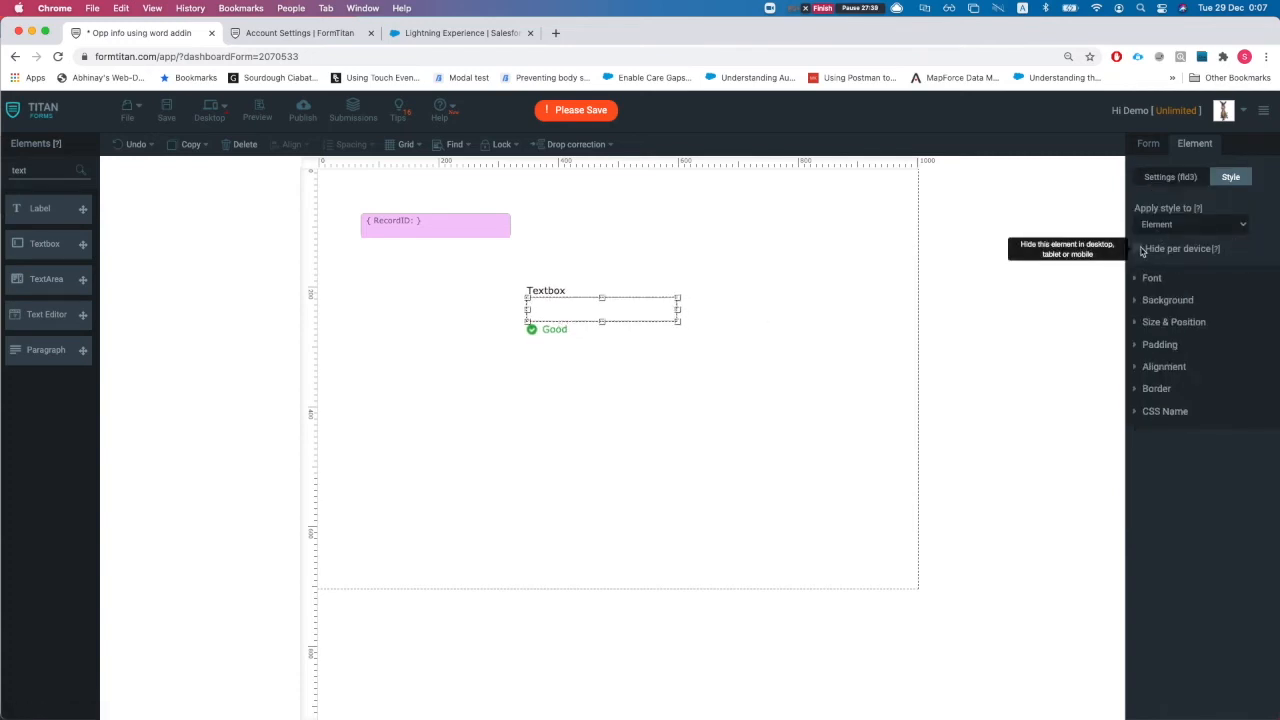
{"action": "left_click_drag", "start_coordinate": [625, 316], "coordinate": [614, 301]}
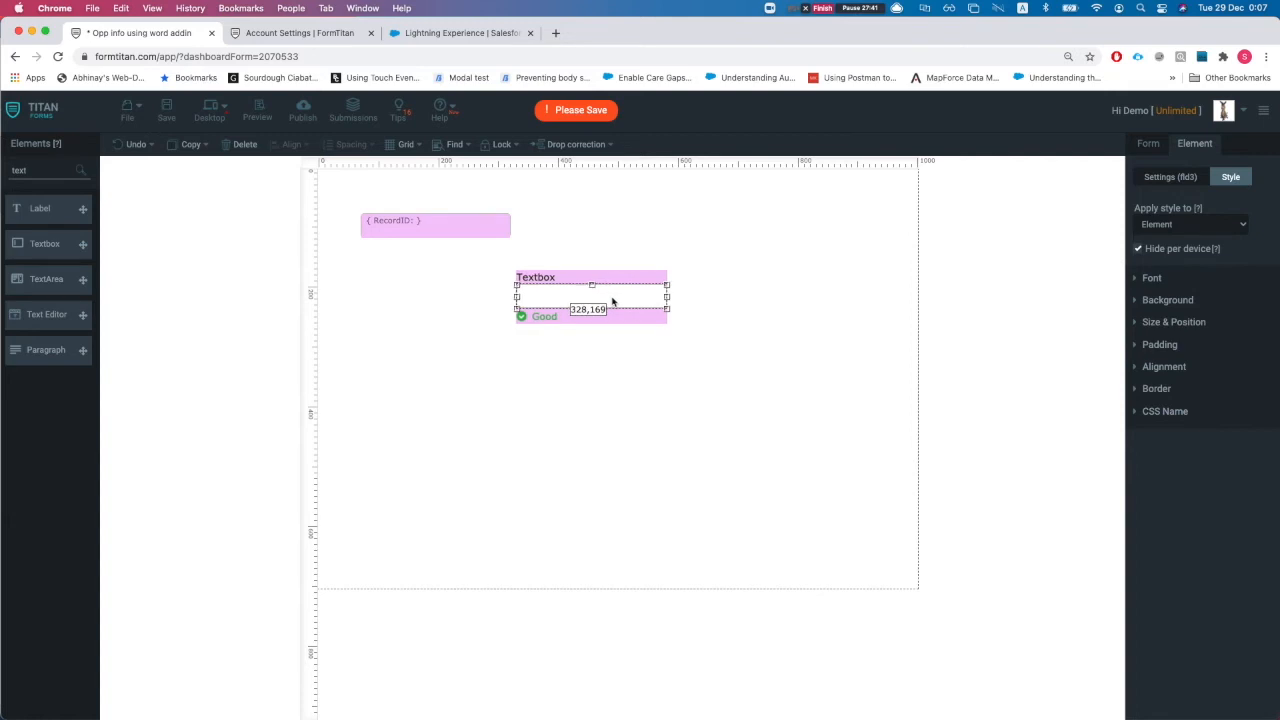
{"action": "left_click", "coordinate": [601, 385]}
{"action": "key", "text": "ctrl+Up"}
{"action": "left_click", "coordinate": [774, 343]}
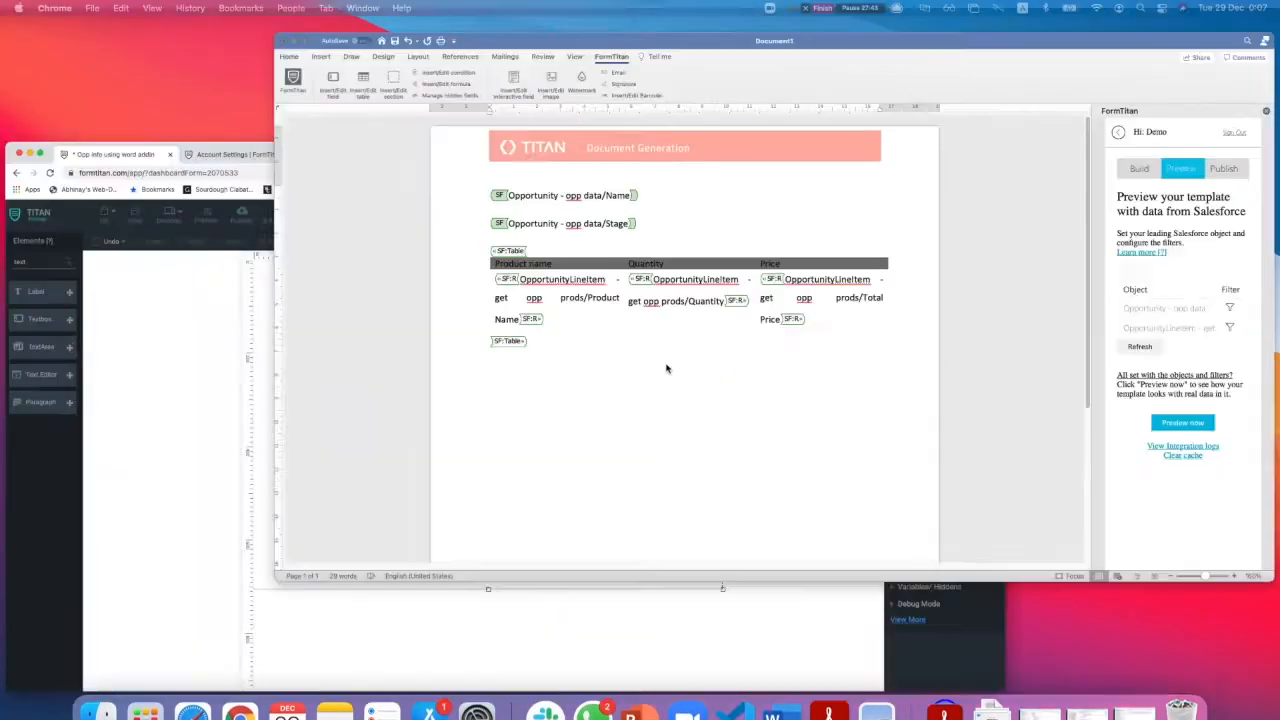
Type 'Fi' below the table and recheck the Opp info form's fields, still empty
{"action": "left_click", "coordinate": [305, 475]}
{"action": "type", "text": "Fill in some data"}
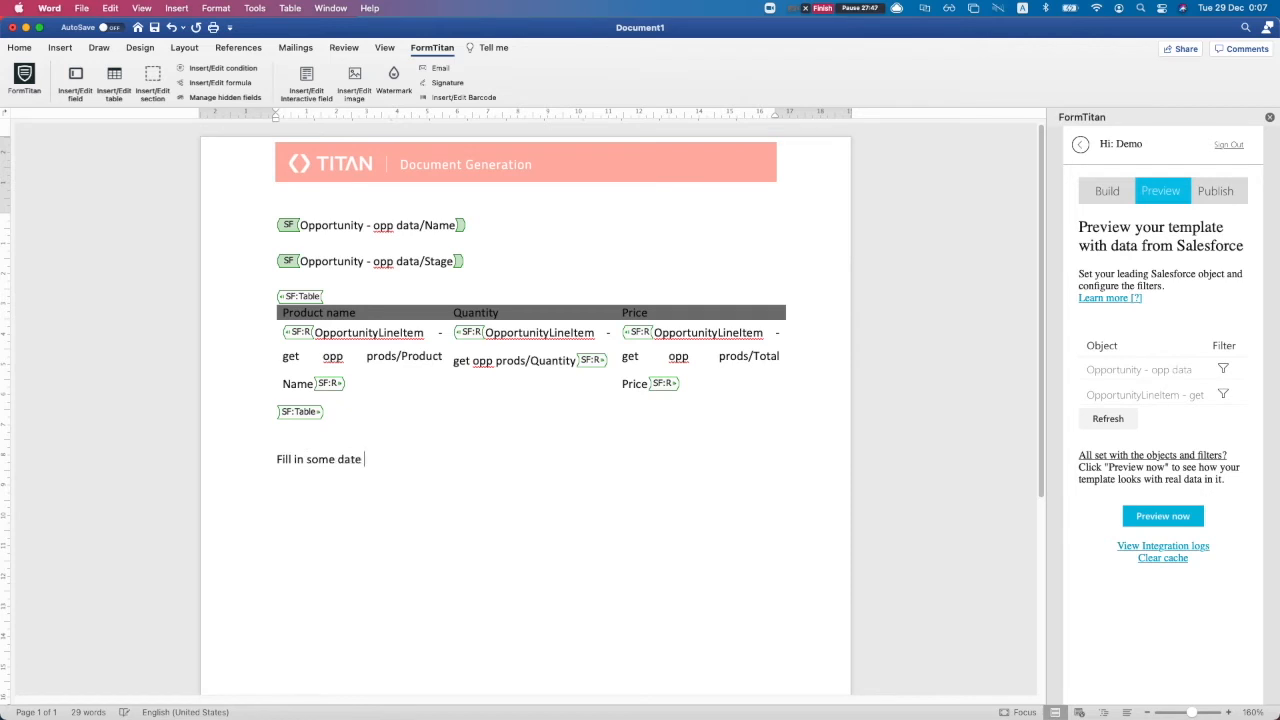
{"action": "left_click", "coordinate": [307, 82]}
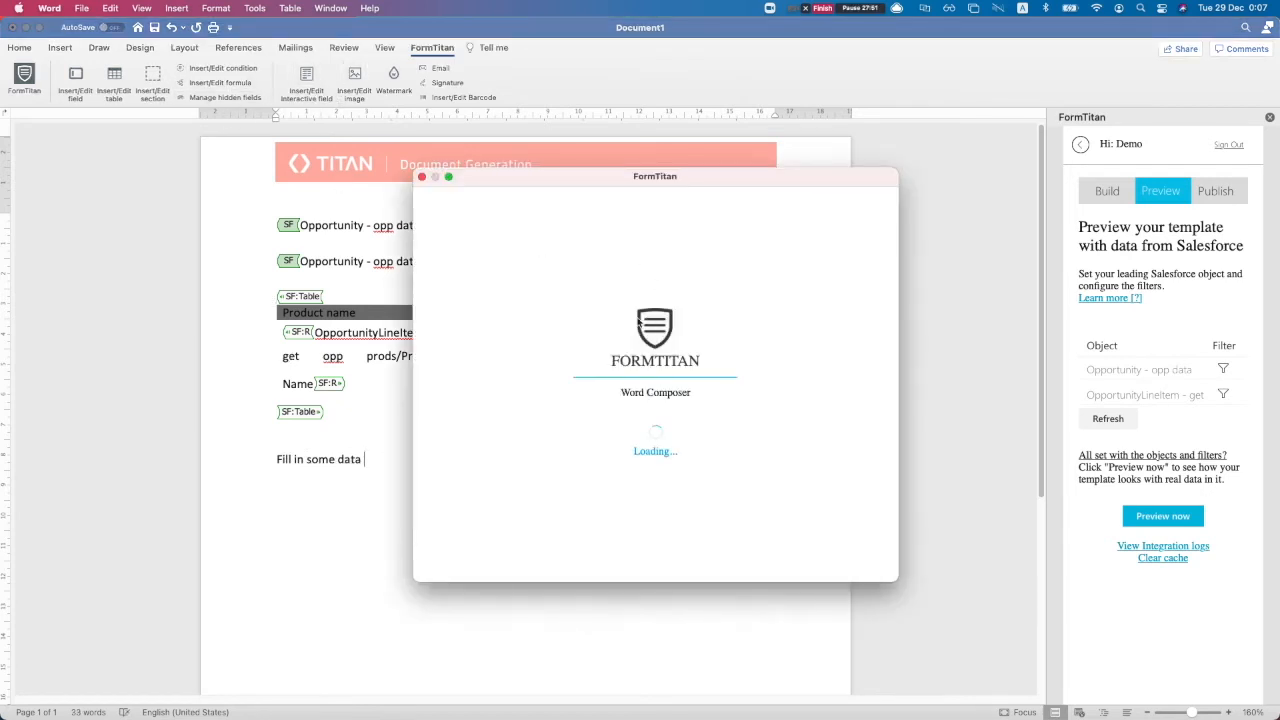
{"action": "left_click", "coordinate": [546, 276]}
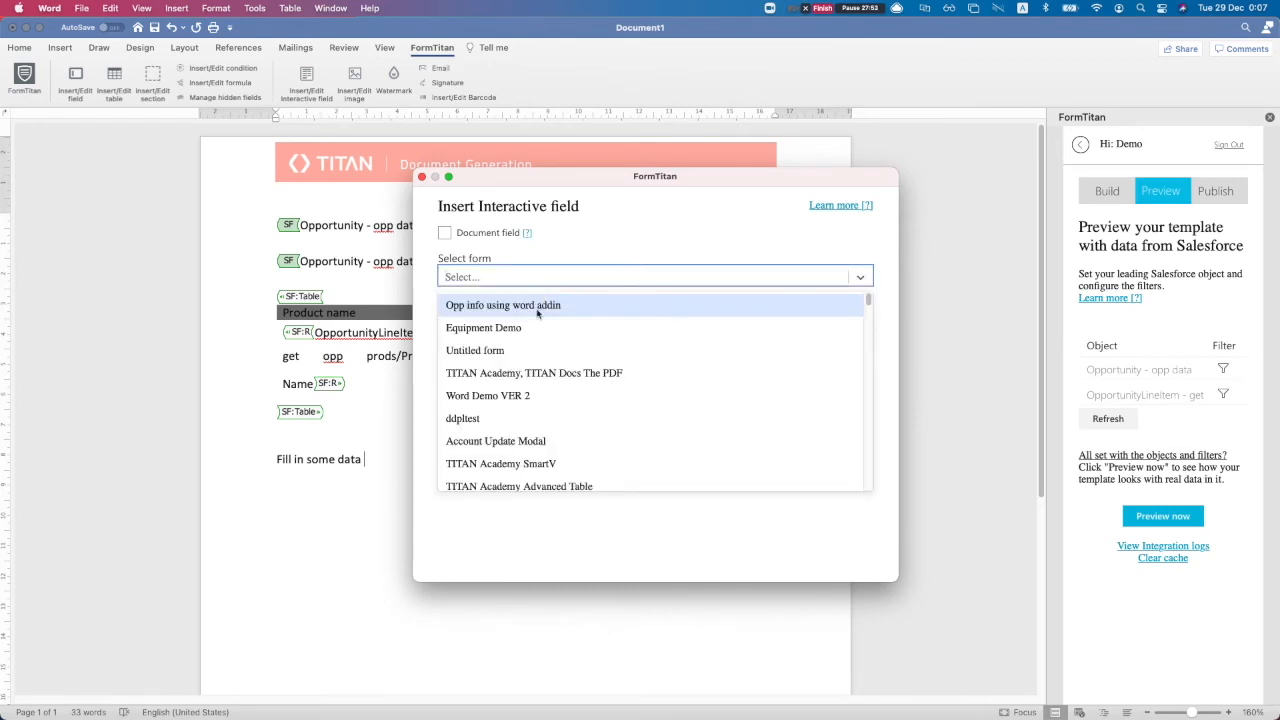
{"action": "left_click", "coordinate": [537, 307]}
{"action": "left_click", "coordinate": [518, 328]}
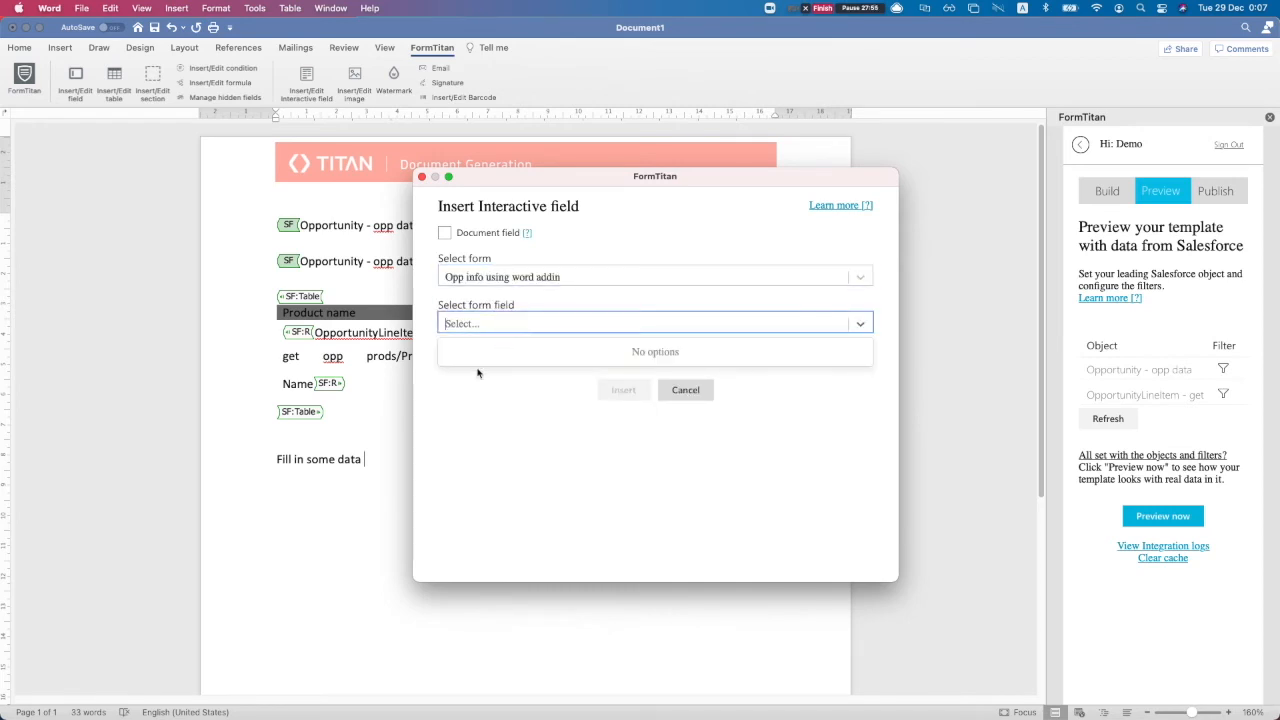
{"action": "left_click", "coordinate": [492, 330]}
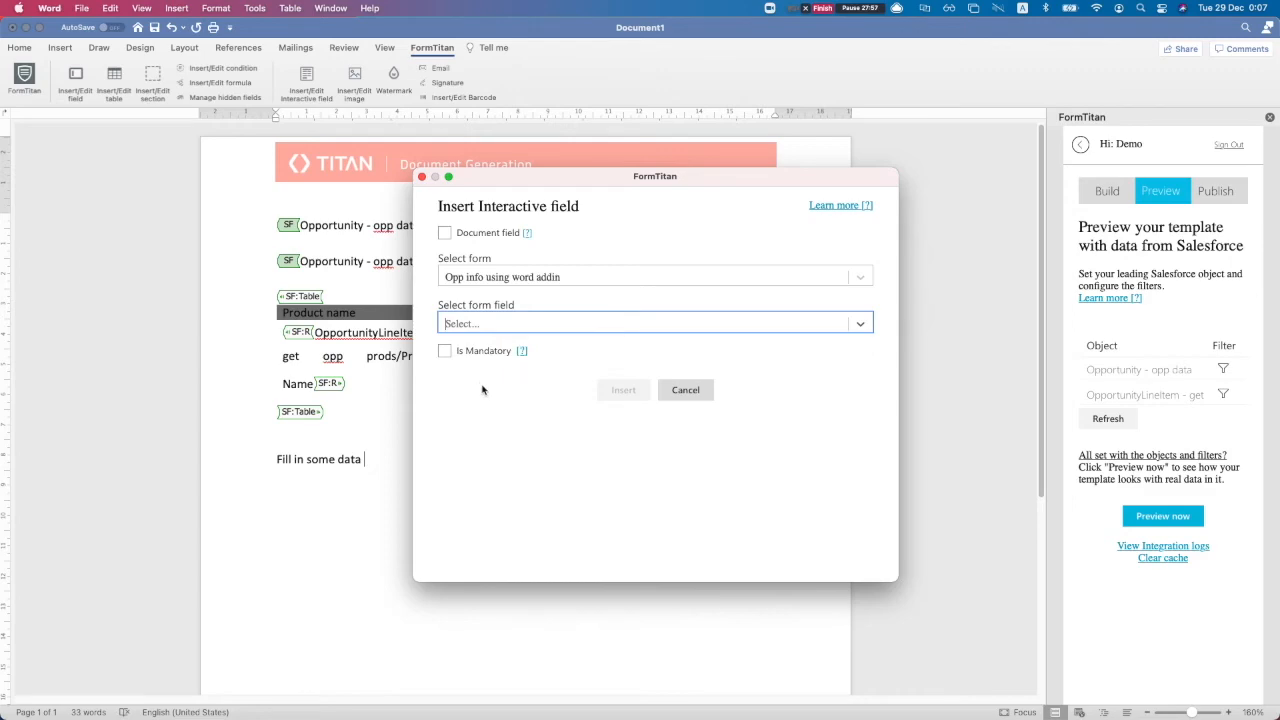
Save the FormTitan form in Chrome
{"action": "key", "text": "ctrl+Up"}
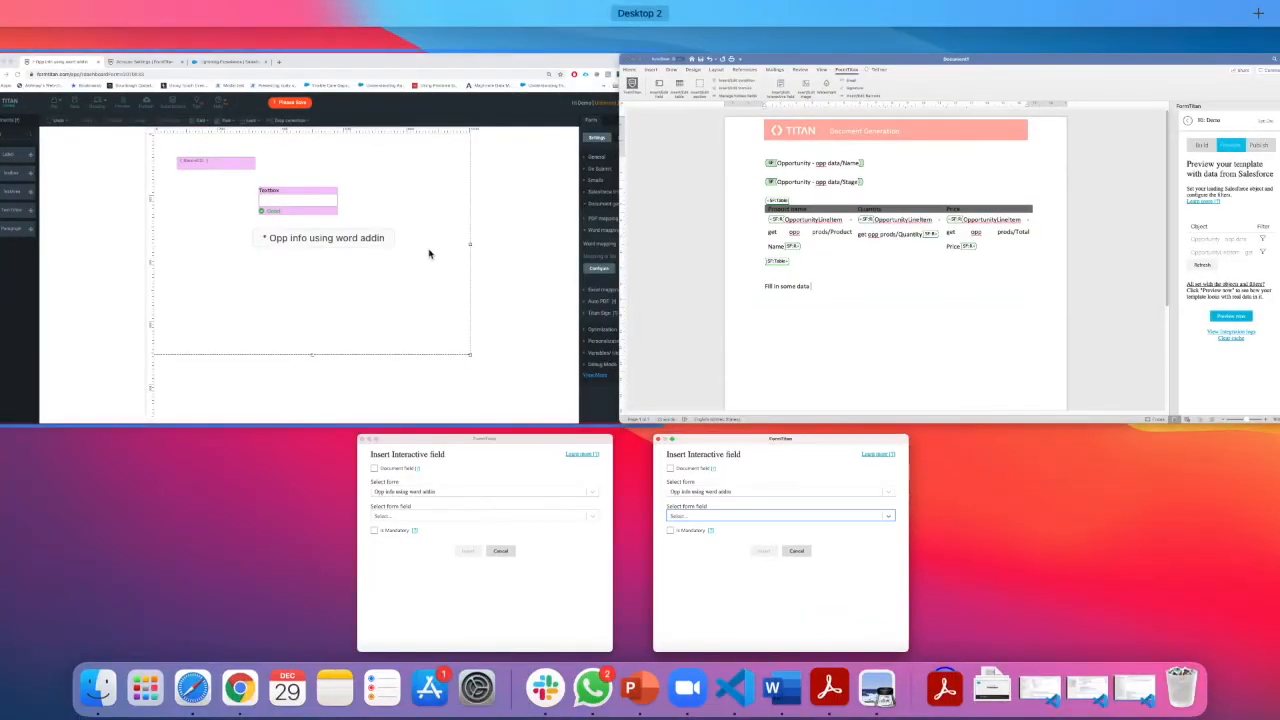
{"action": "left_click", "coordinate": [429, 251]}
{"action": "left_click", "coordinate": [166, 112]}
Close both duplicate interactive-field dialogs and return to the Word template
{"action": "key", "text": "ctrl+Up"}
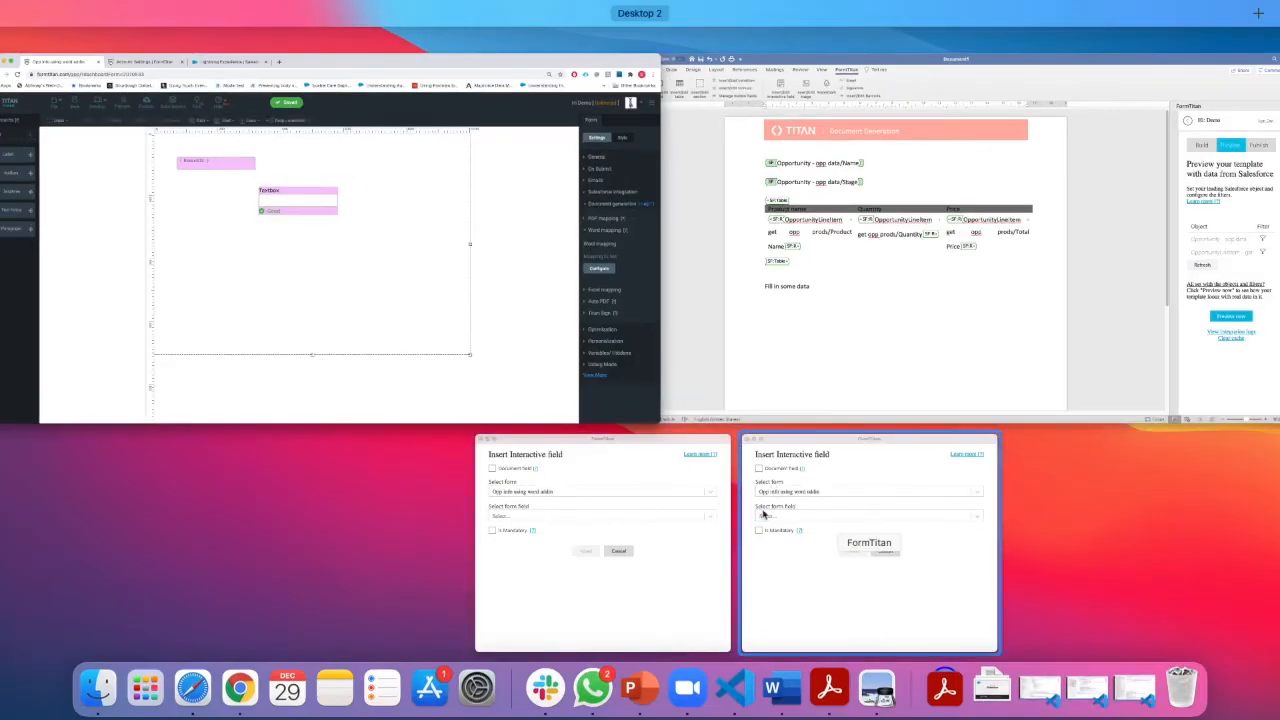
{"action": "left_click", "coordinate": [650, 490]}
{"action": "left_click", "coordinate": [407, 167]}
{"action": "key", "text": "ctrl+Up"}
{"action": "left_click", "coordinate": [711, 475]}
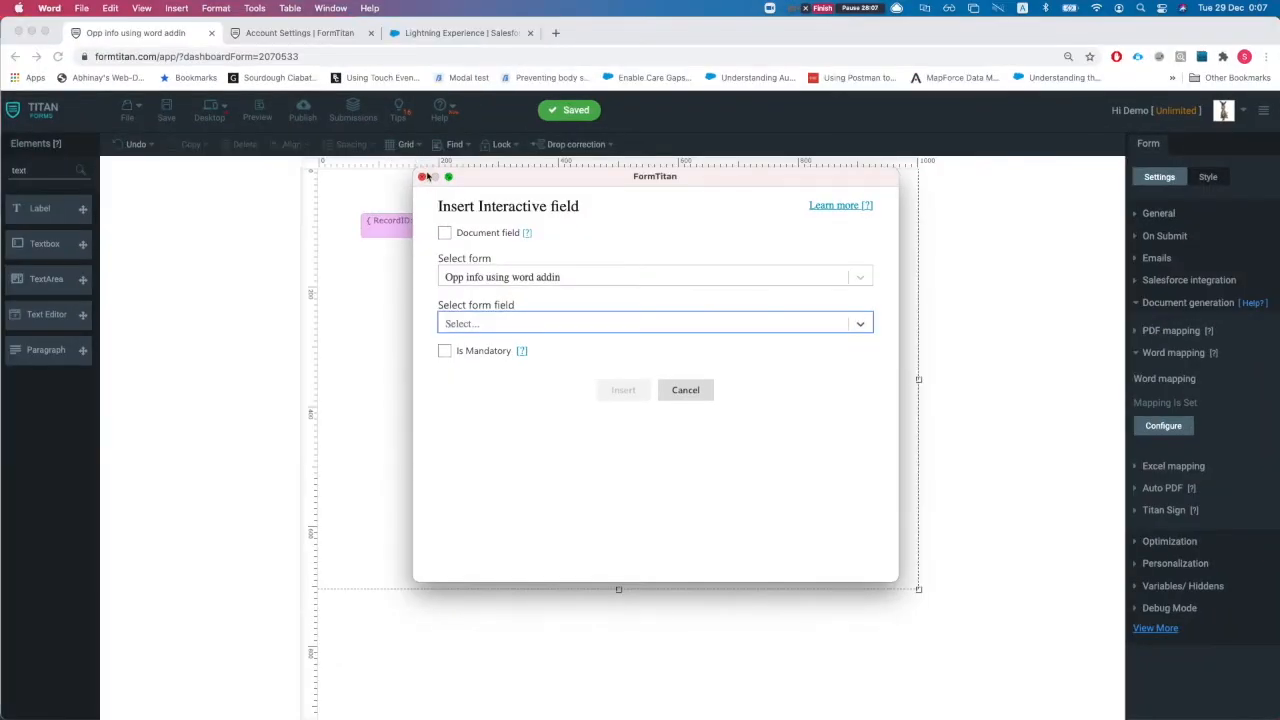
{"action": "left_click", "coordinate": [422, 177]}
{"action": "key", "text": "ctrl+Up"}
{"action": "left_click", "coordinate": [694, 457]}
{"action": "left_click", "coordinate": [418, 429]}
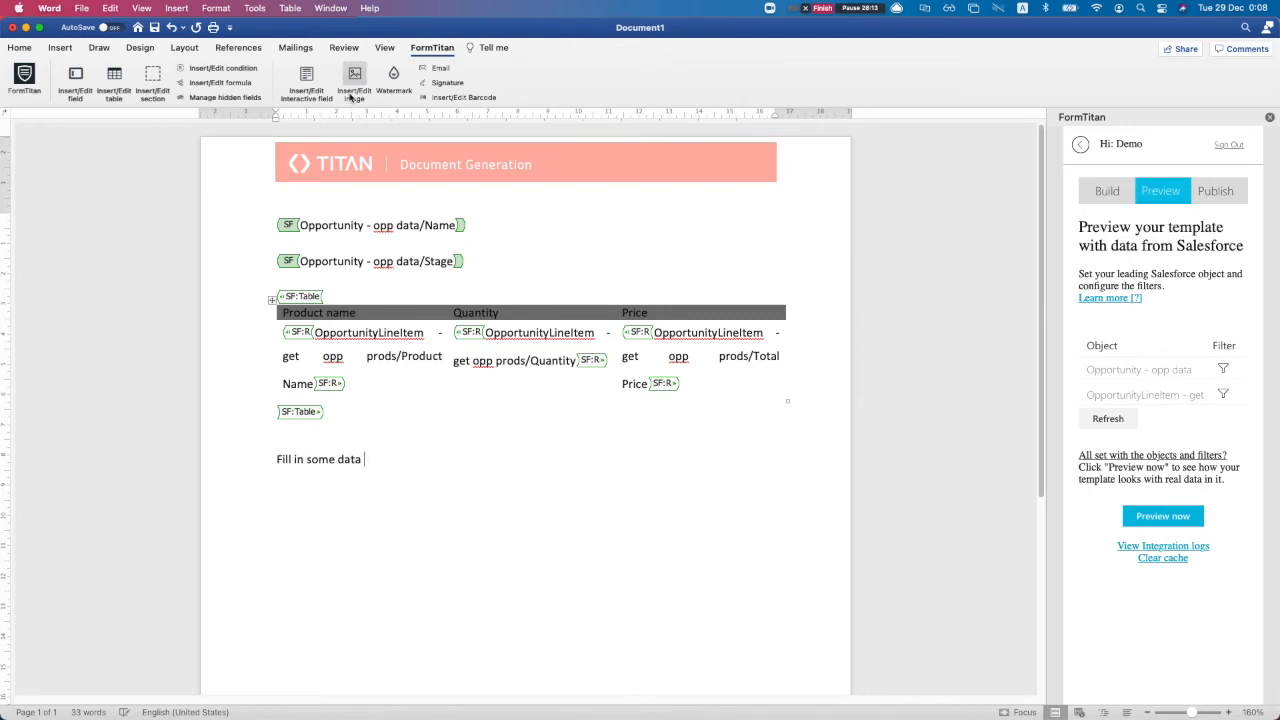
Insert Textbox - fld3 from Opp info using word addin as a mandatory field after 'Fill in some data'
{"action": "left_click", "coordinate": [306, 80]}
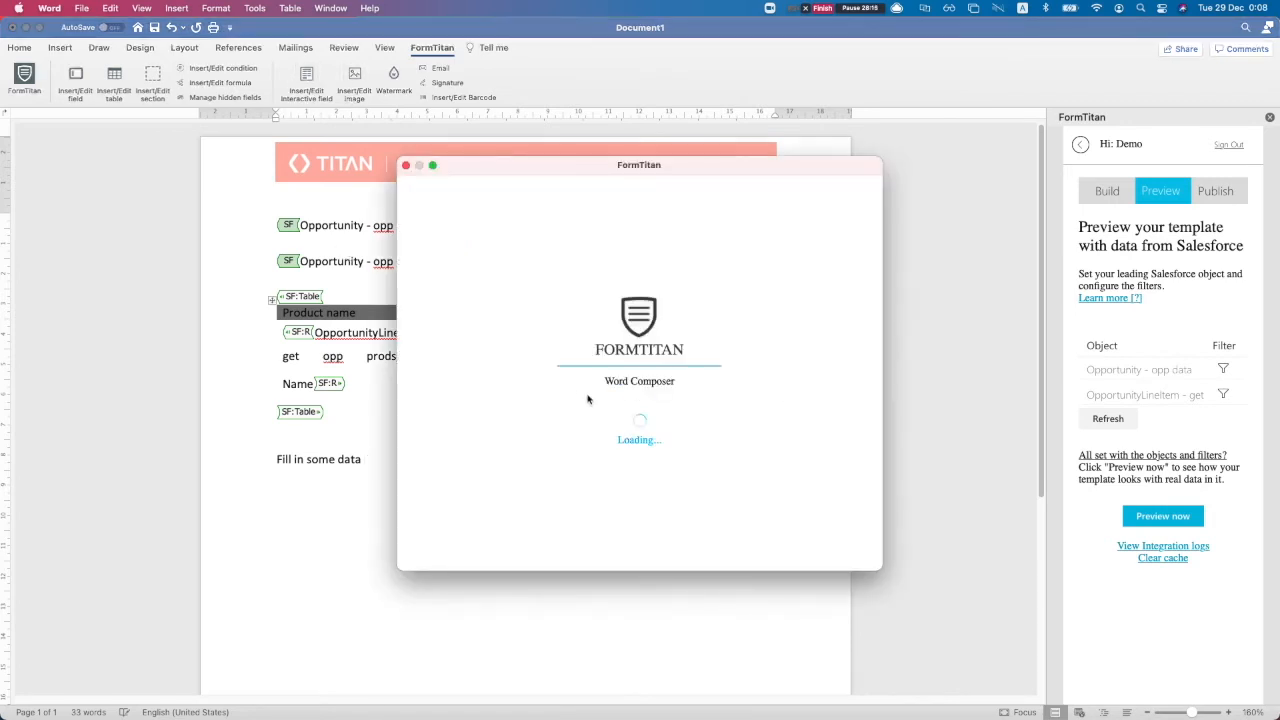
{"action": "left_click", "coordinate": [466, 265]}
{"action": "left_click", "coordinate": [466, 289]}
{"action": "left_click", "coordinate": [473, 315]}
{"action": "left_click", "coordinate": [466, 341]}
{"action": "left_click", "coordinate": [428, 340]}
{"action": "left_click", "coordinate": [428, 341]}
{"action": "left_click", "coordinate": [428, 340]}
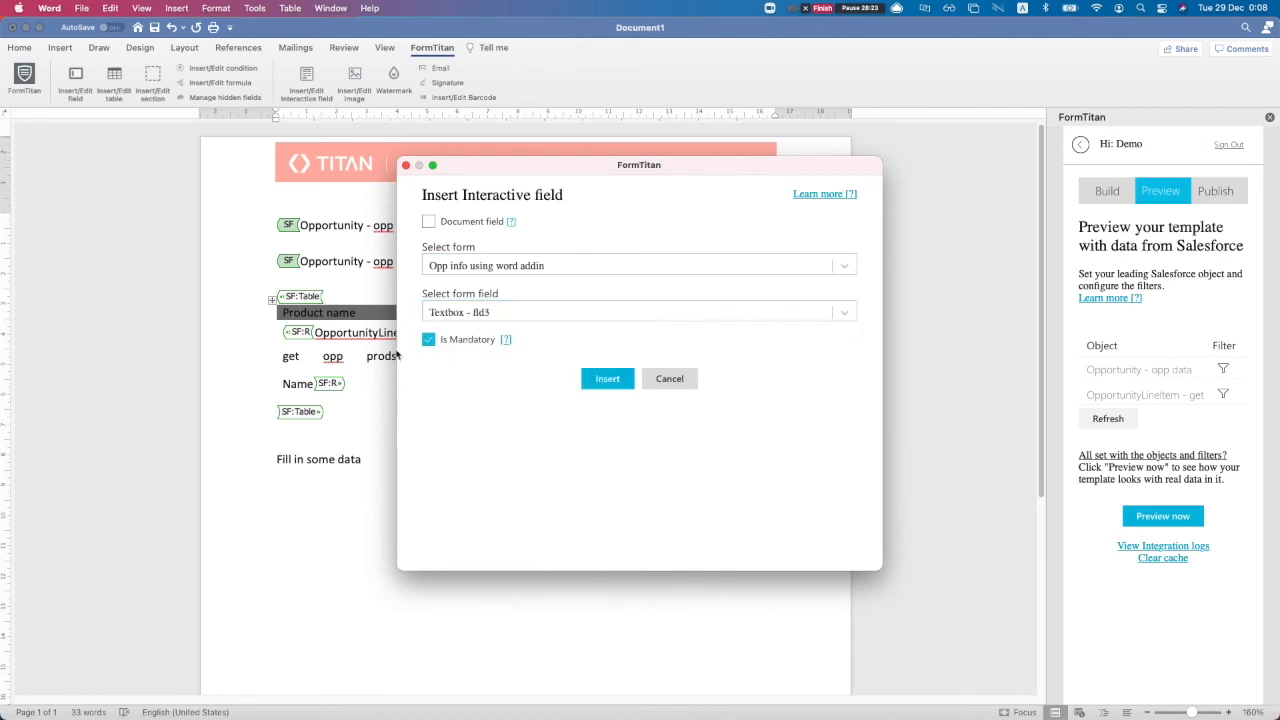
{"action": "left_click", "coordinate": [605, 379]}
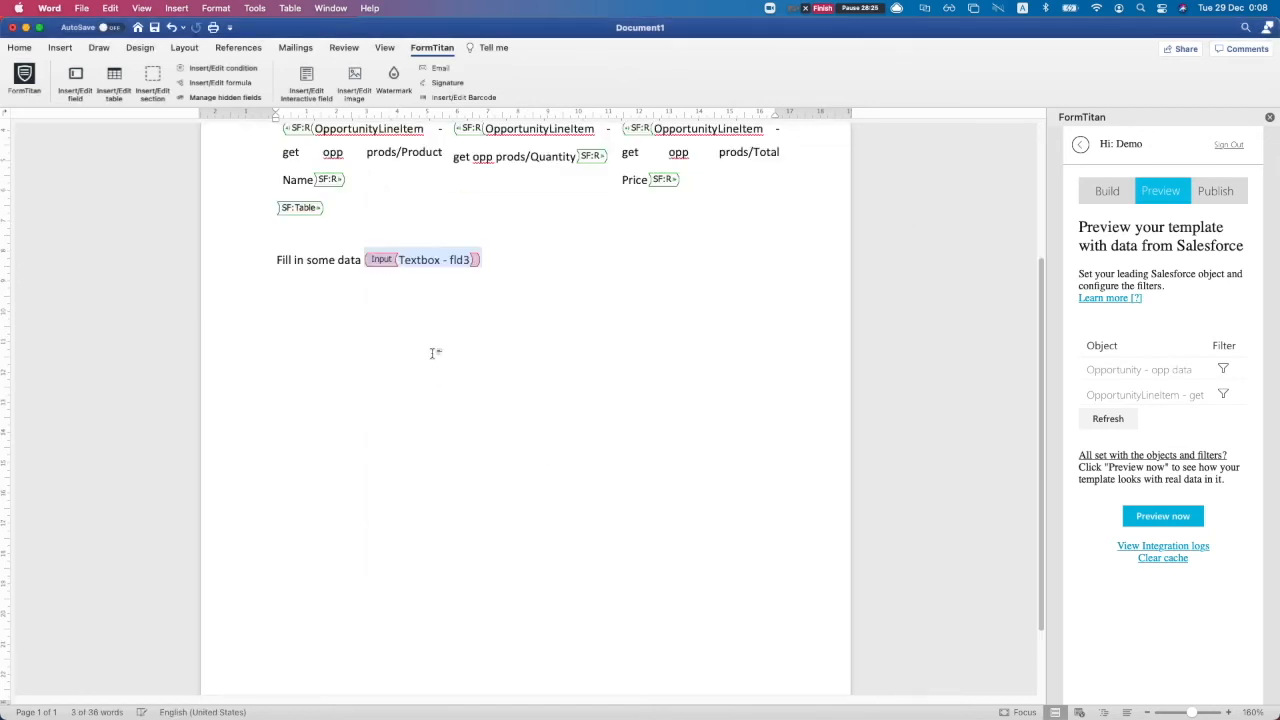
{"action": "left_click", "coordinate": [474, 391]}
{"action": "scroll", "coordinate": [474, 391], "scroll_direction": "up", "scroll_amount": 1}
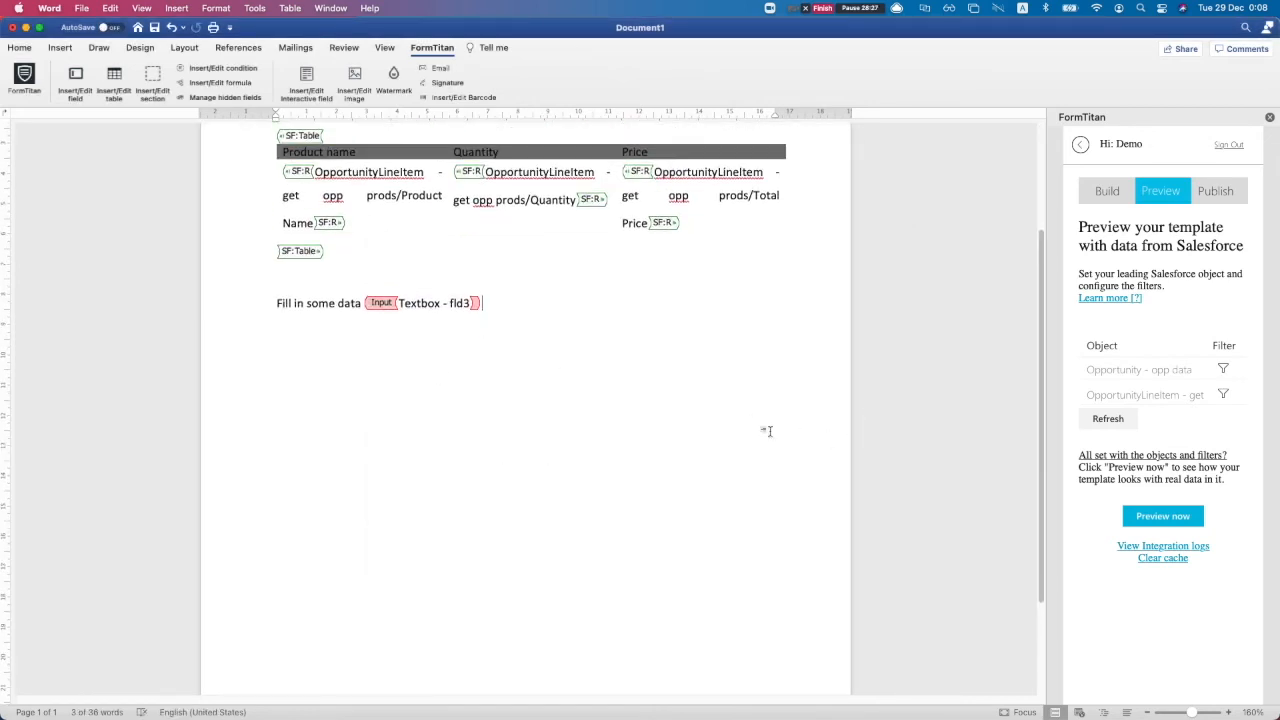
{"action": "scroll", "coordinate": [590, 397], "scroll_direction": "up", "scroll_amount": 1}
Publish the template to the existing Opp info using word addin form, overriding its document
{"action": "left_click", "coordinate": [1217, 192]}
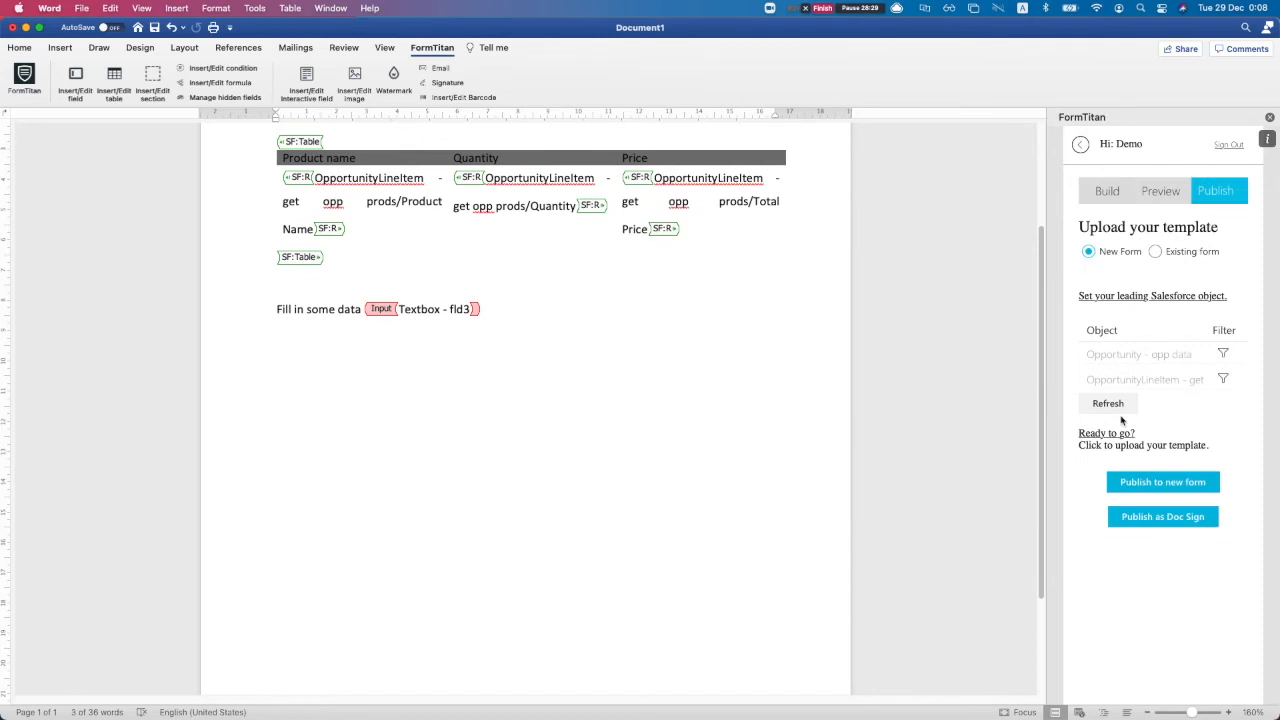
{"action": "left_click", "coordinate": [1157, 253]}
{"action": "left_click", "coordinate": [1150, 336]}
{"action": "scroll", "coordinate": [1200, 668], "scroll_direction": "down", "scroll_amount": 1}
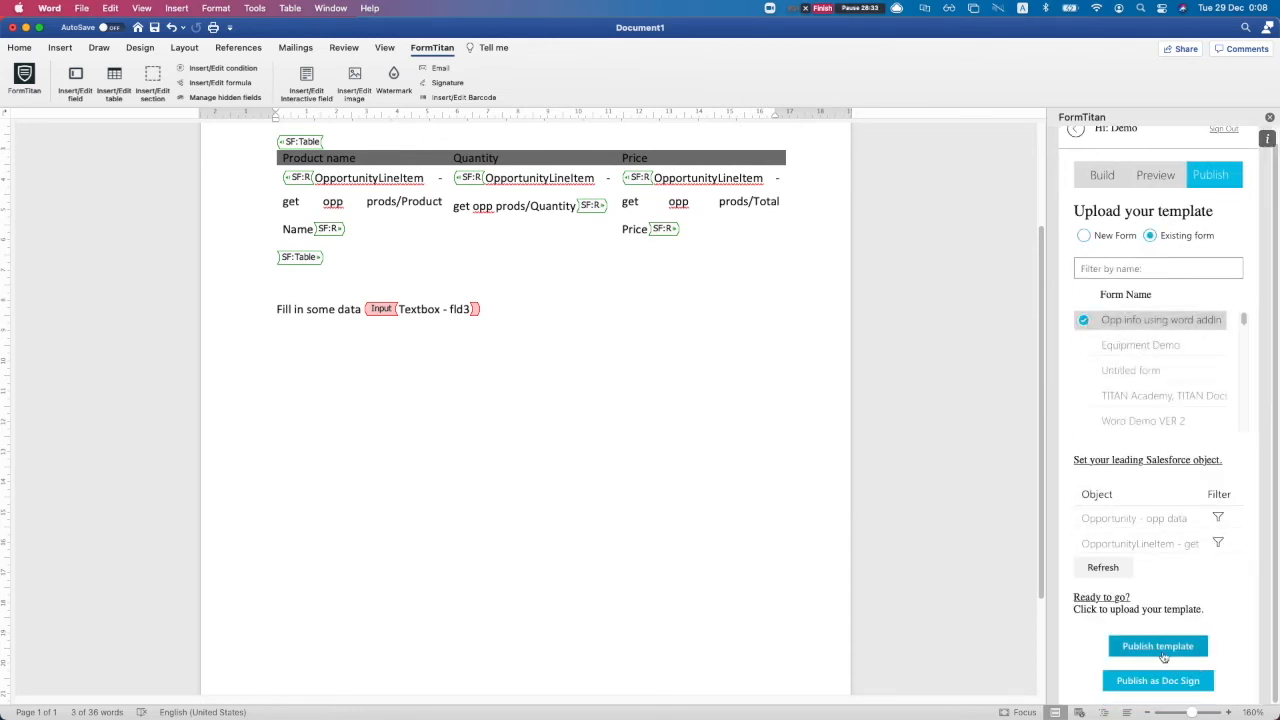
{"action": "left_click", "coordinate": [1160, 647]}
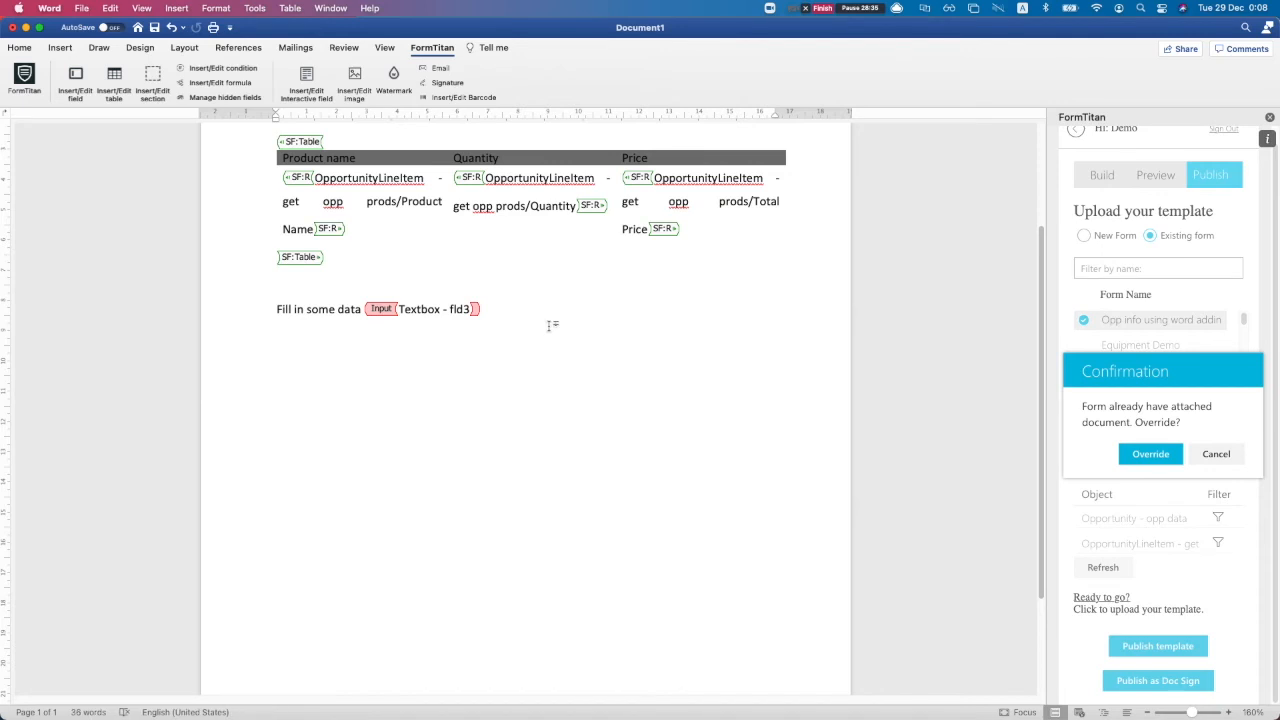
{"action": "left_click", "coordinate": [1150, 454]}
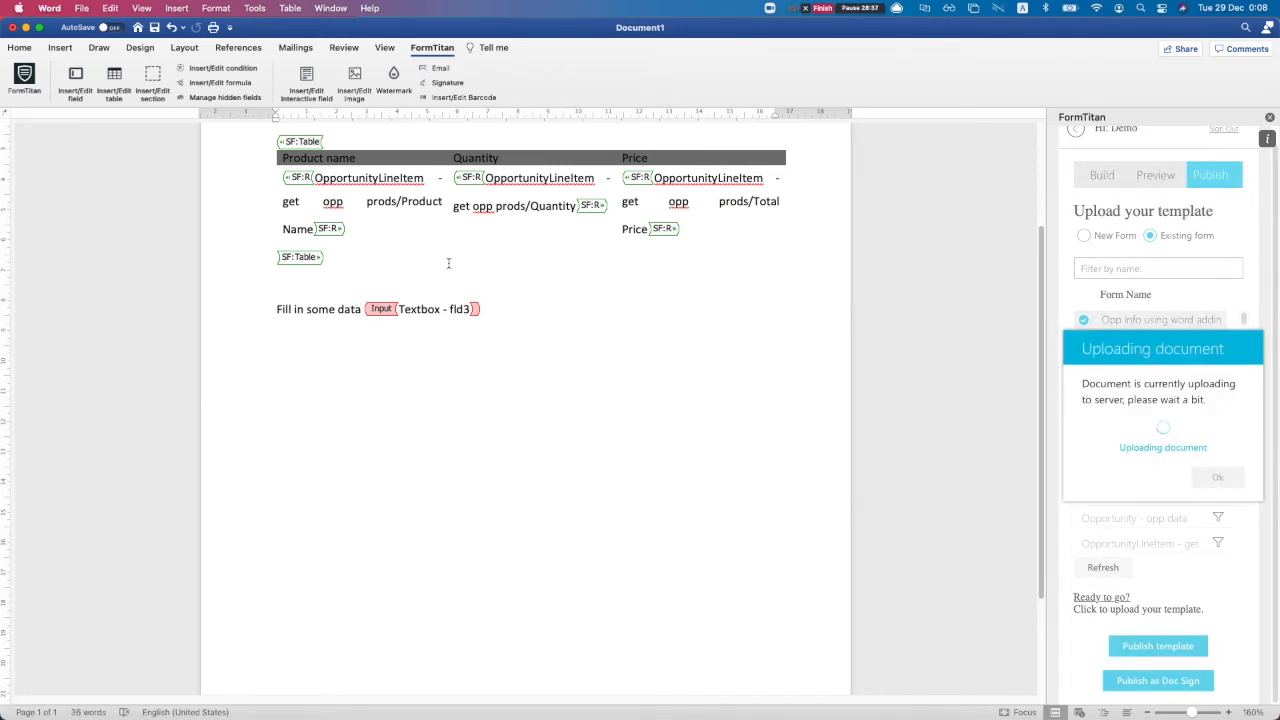
Open the form's Word mapping settings in the FormTitan editor in Chrome
{"action": "key", "text": "ctrl+Up"}
{"action": "left_click", "coordinate": [509, 294]}
{"action": "left_click", "coordinate": [1164, 423]}
Enable signature / interactive fields with Titan 1 PDF conversion, apply, and save the form
{"action": "scroll", "coordinate": [610, 412], "scroll_direction": "down", "scroll_amount": 3}
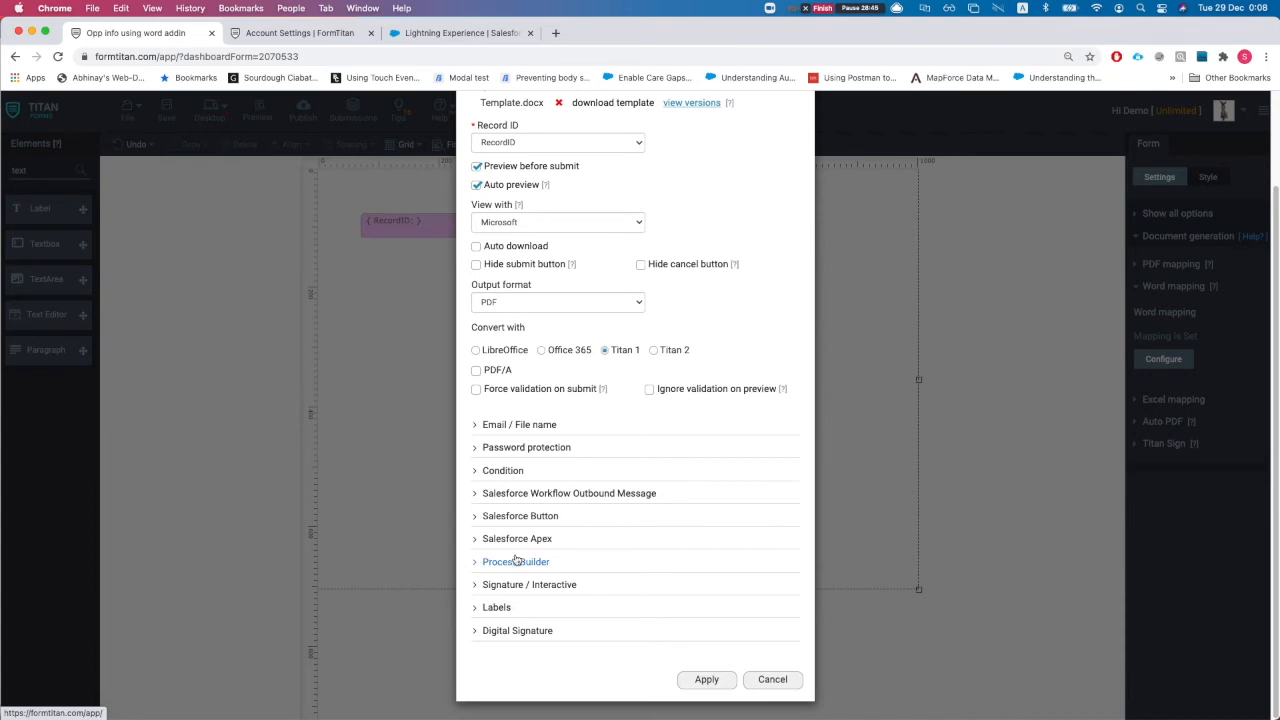
{"action": "left_click", "coordinate": [545, 587]}
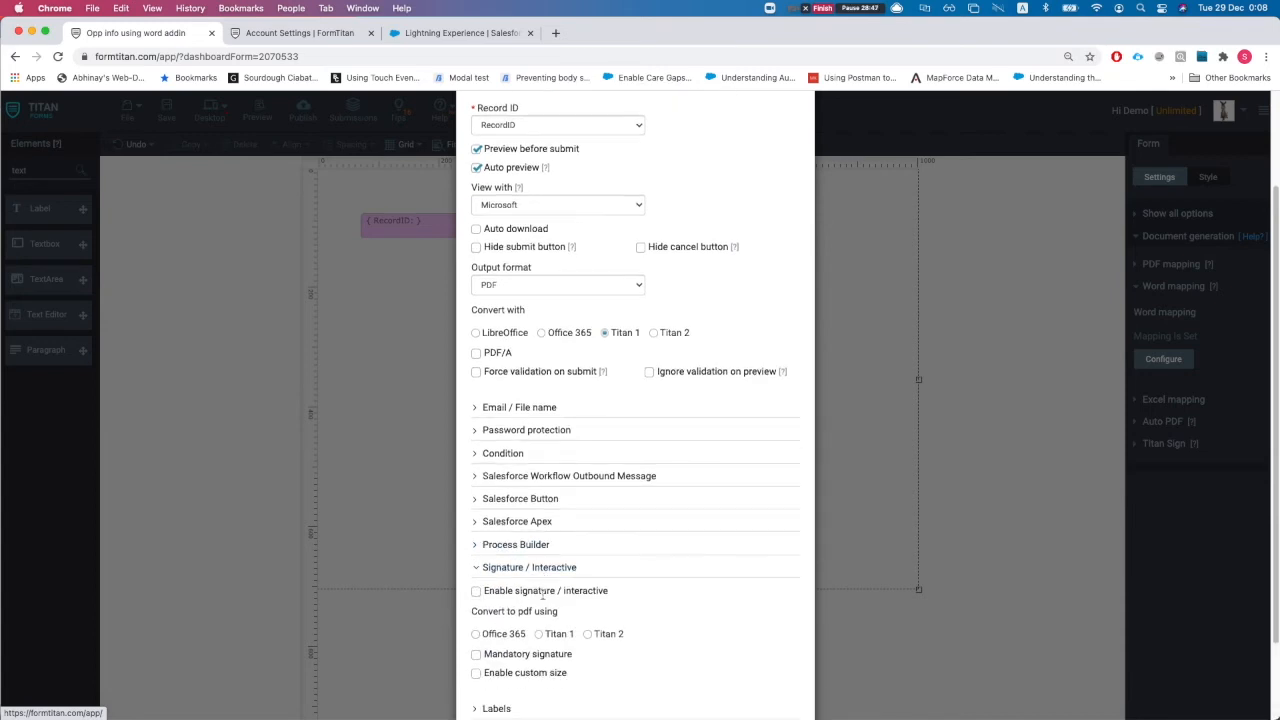
{"action": "left_click", "coordinate": [477, 592]}
{"action": "scroll", "coordinate": [586, 612], "scroll_direction": "down", "scroll_amount": 3}
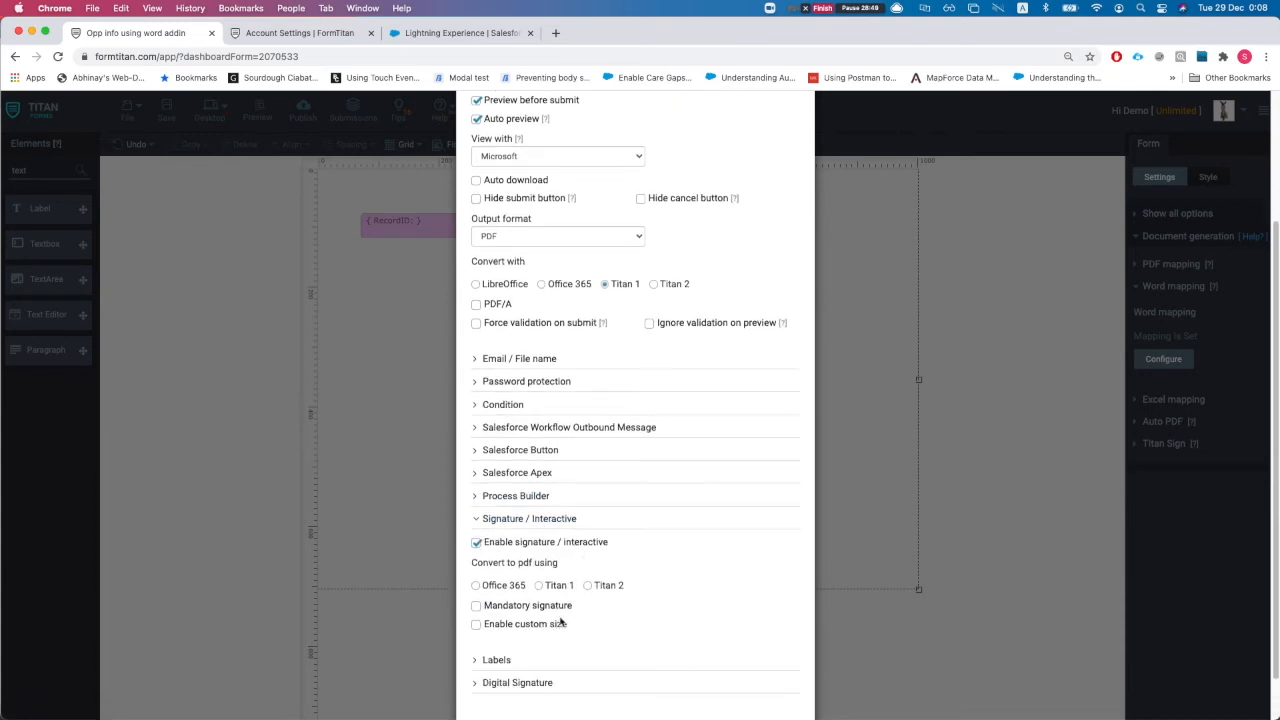
{"action": "left_click", "coordinate": [540, 568]}
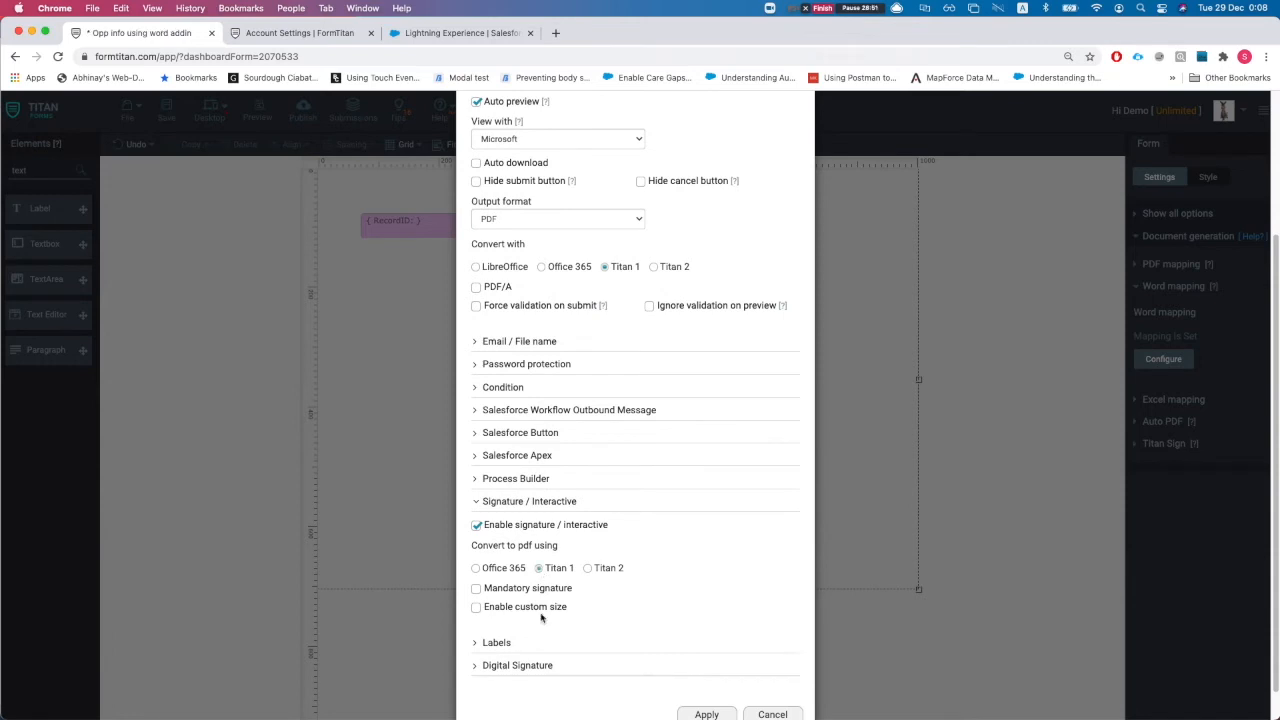
{"action": "left_click", "coordinate": [720, 703]}
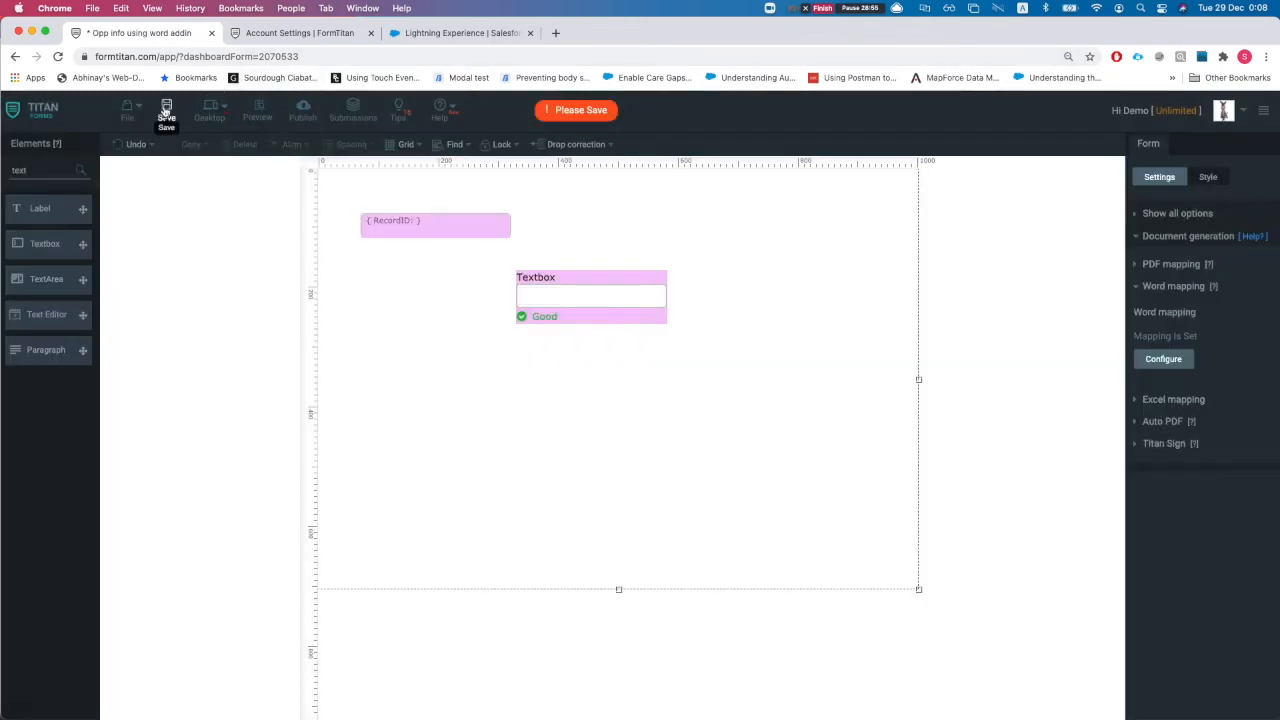
{"action": "left_click", "coordinate": [166, 112]}
Open the published live form in a new tab and select its address
{"action": "left_click", "coordinate": [305, 113]}
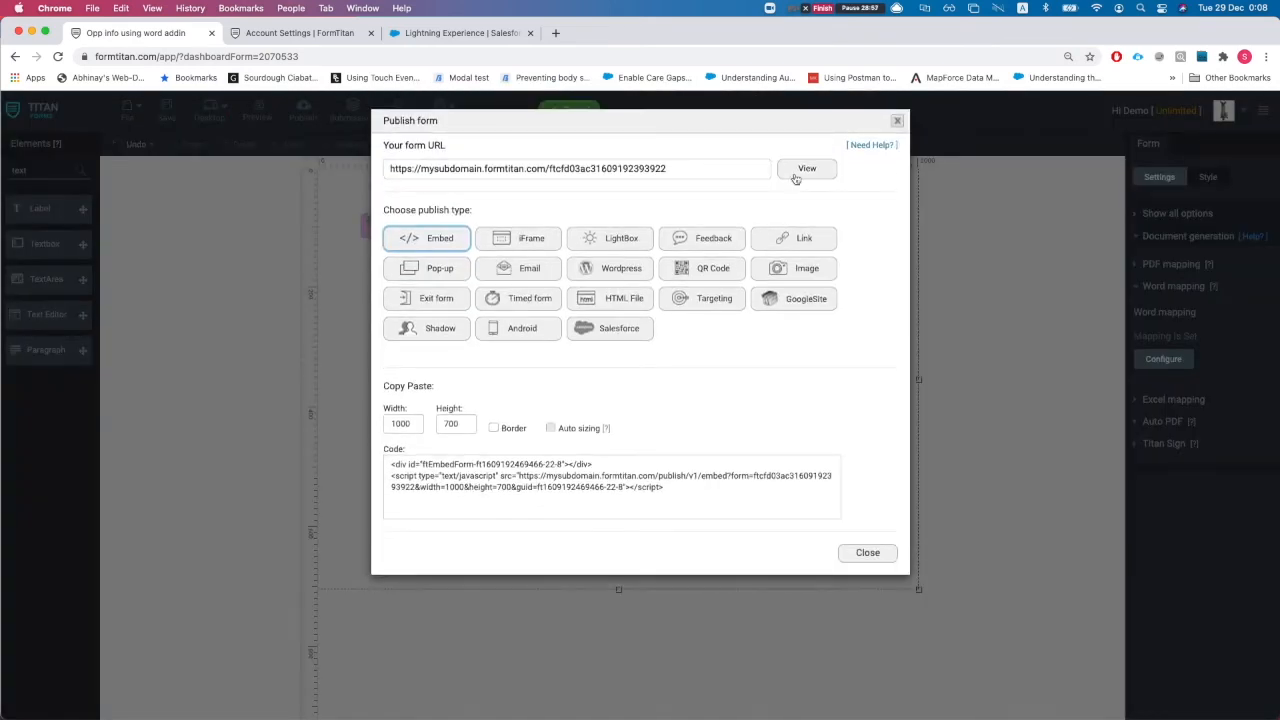
{"action": "left_click", "coordinate": [805, 170]}
{"action": "left_click", "coordinate": [403, 58]}
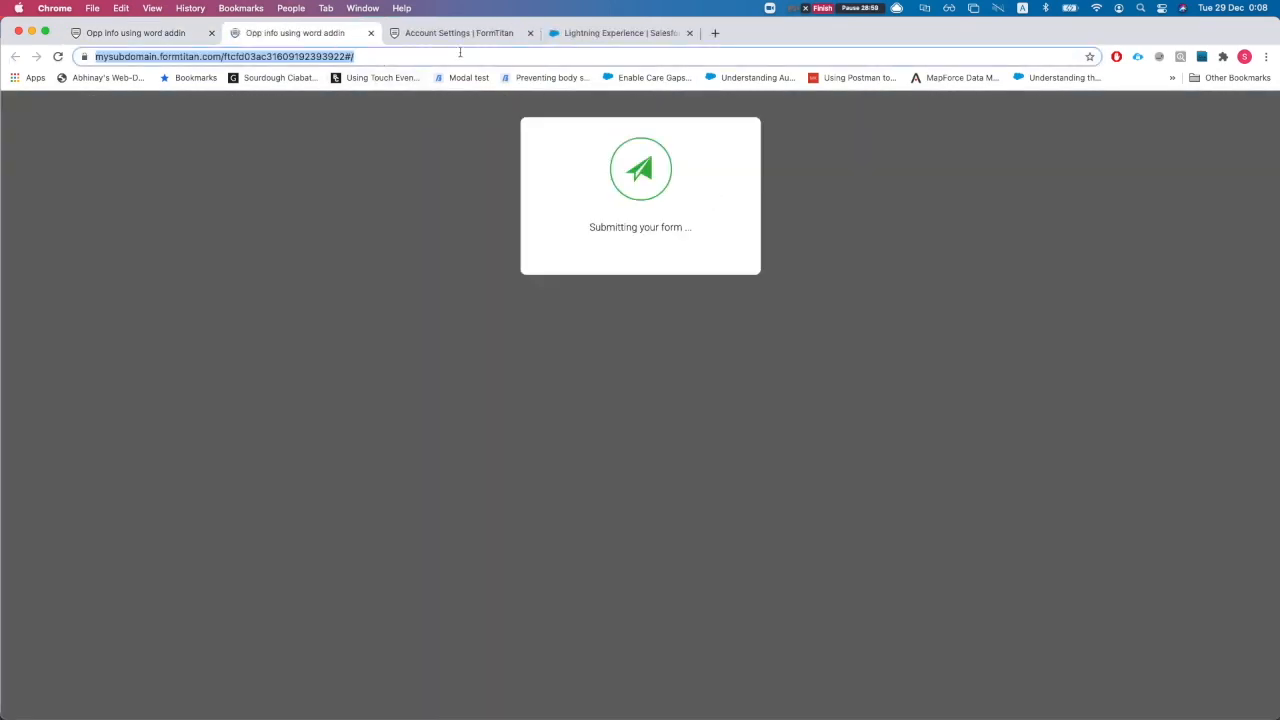
Reload the live form with the ?fld2= Opportunity record id suggestion
{"action": "left_click", "coordinate": [460, 53]}
{"action": "key", "text": "BackSpace"}
{"action": "key", "text": "BackSpace"}
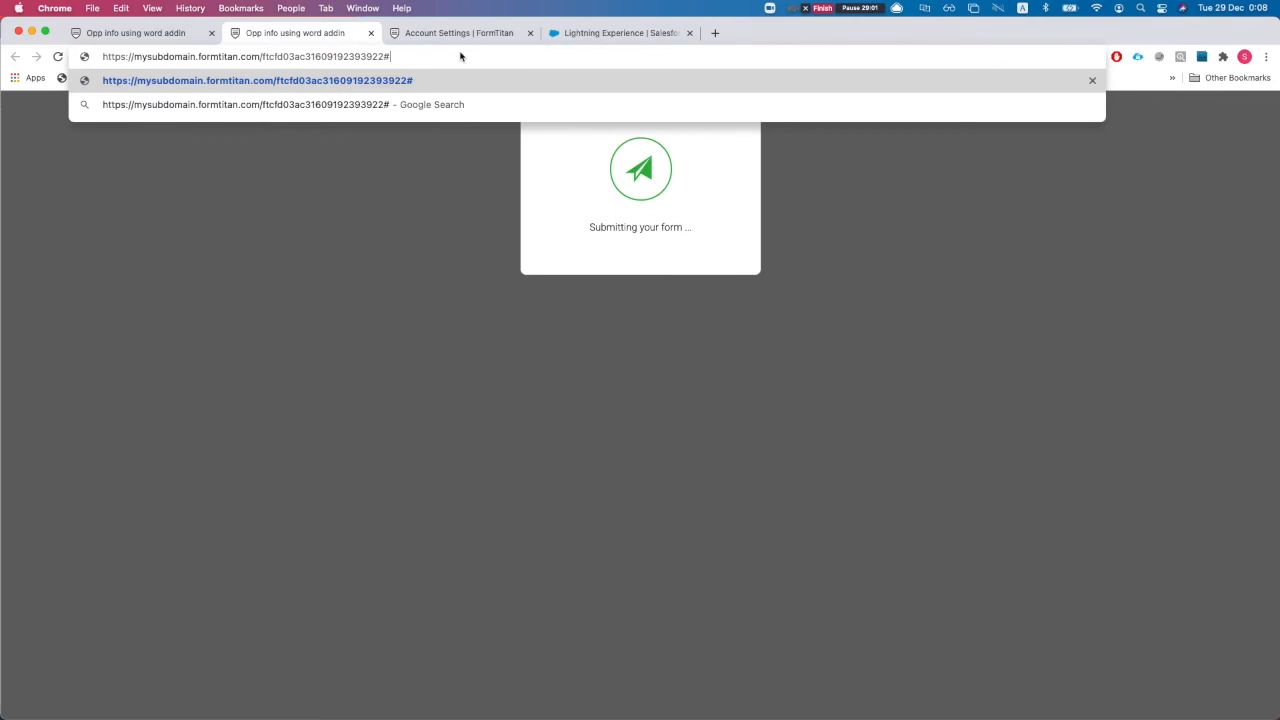
{"action": "type", "text": "?fI"}
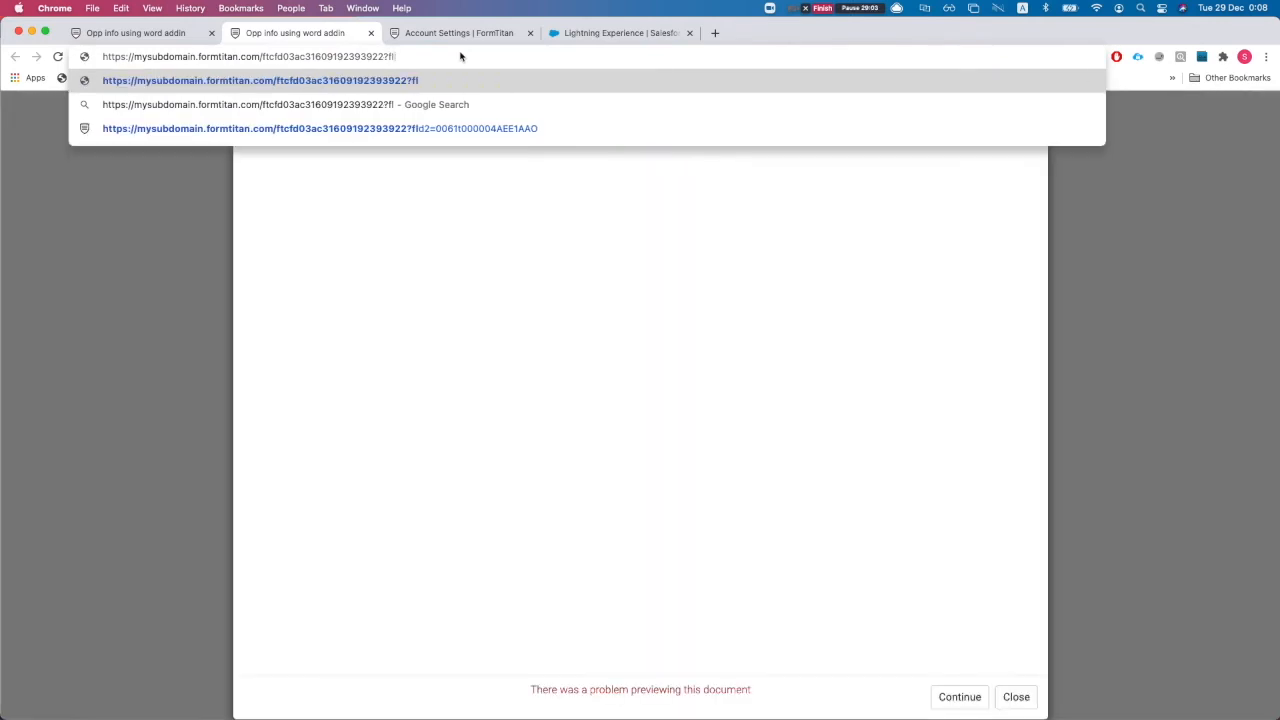
{"action": "key", "text": "Down"}
{"action": "key", "text": "Down"}
{"action": "key", "text": "Return"}
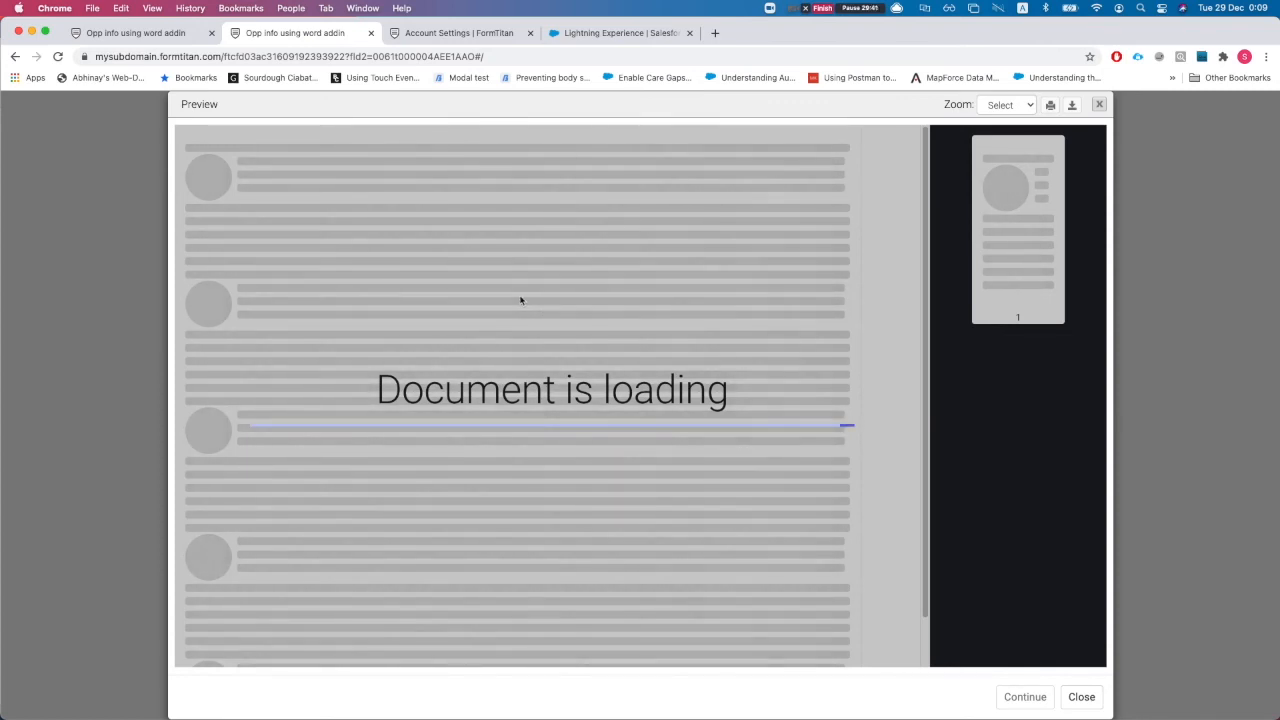
Review the previewed products and Fill in some data textbox, then return to the editor tab
{"action": "scroll", "coordinate": [565, 407], "scroll_direction": "down", "scroll_amount": 5}
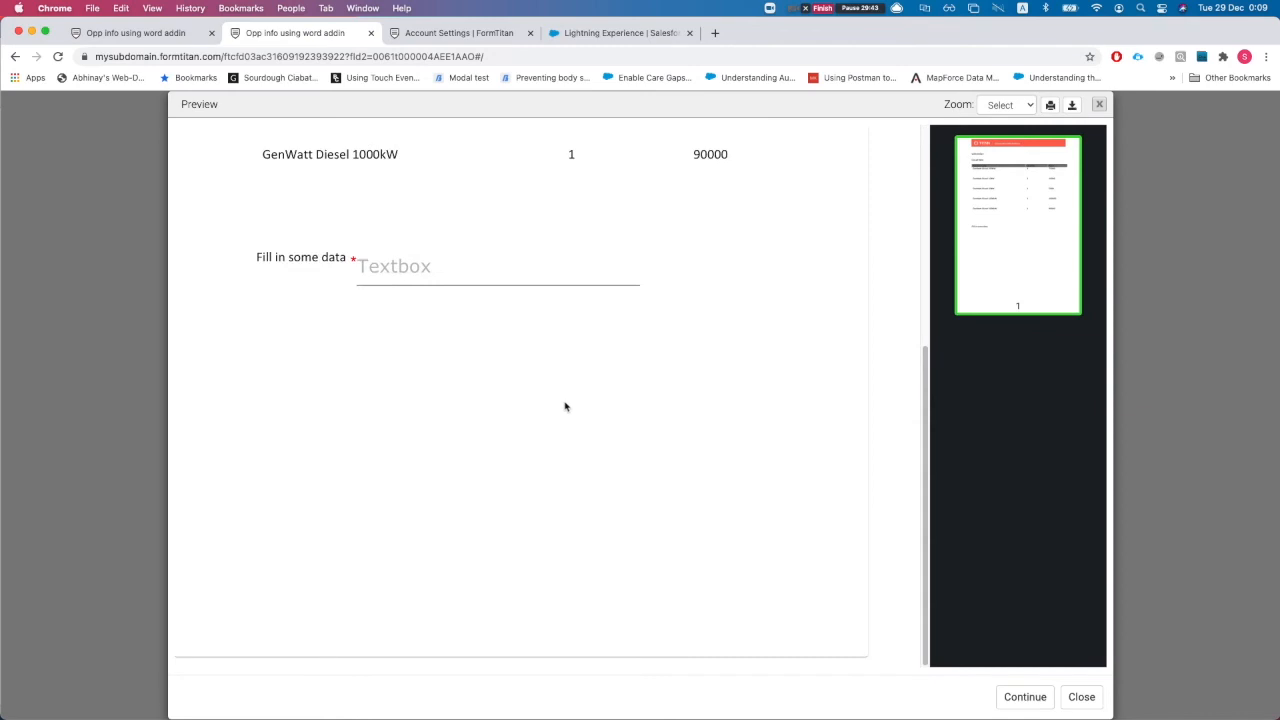
{"action": "scroll", "coordinate": [540, 400], "scroll_direction": "up", "scroll_amount": 3}
{"action": "left_click", "coordinate": [390, 560]}
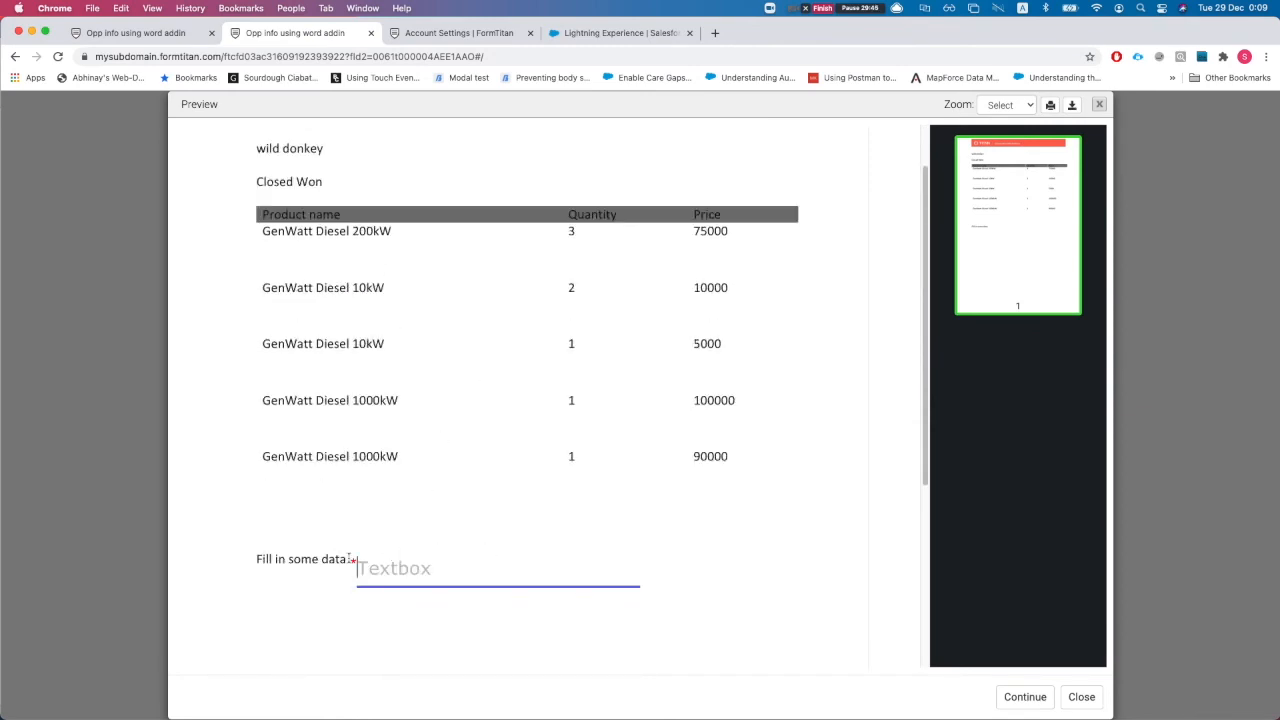
{"action": "left_click", "coordinate": [136, 35]}
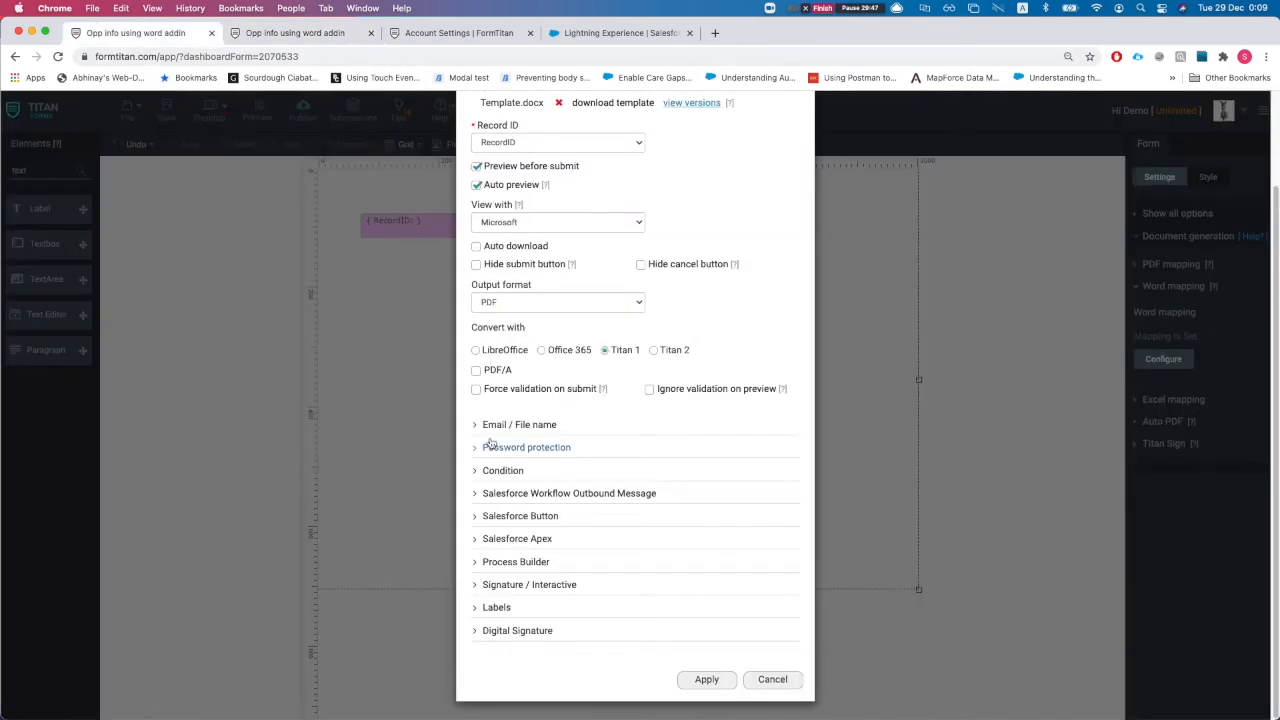
Close Word mapping, inspect the Textbox's interactive margin and size, and move it slightly right and down
{"action": "scroll", "coordinate": [748, 153], "scroll_direction": "up", "scroll_amount": 3}
{"action": "left_click", "coordinate": [803, 122]}
{"action": "left_click", "coordinate": [599, 310]}
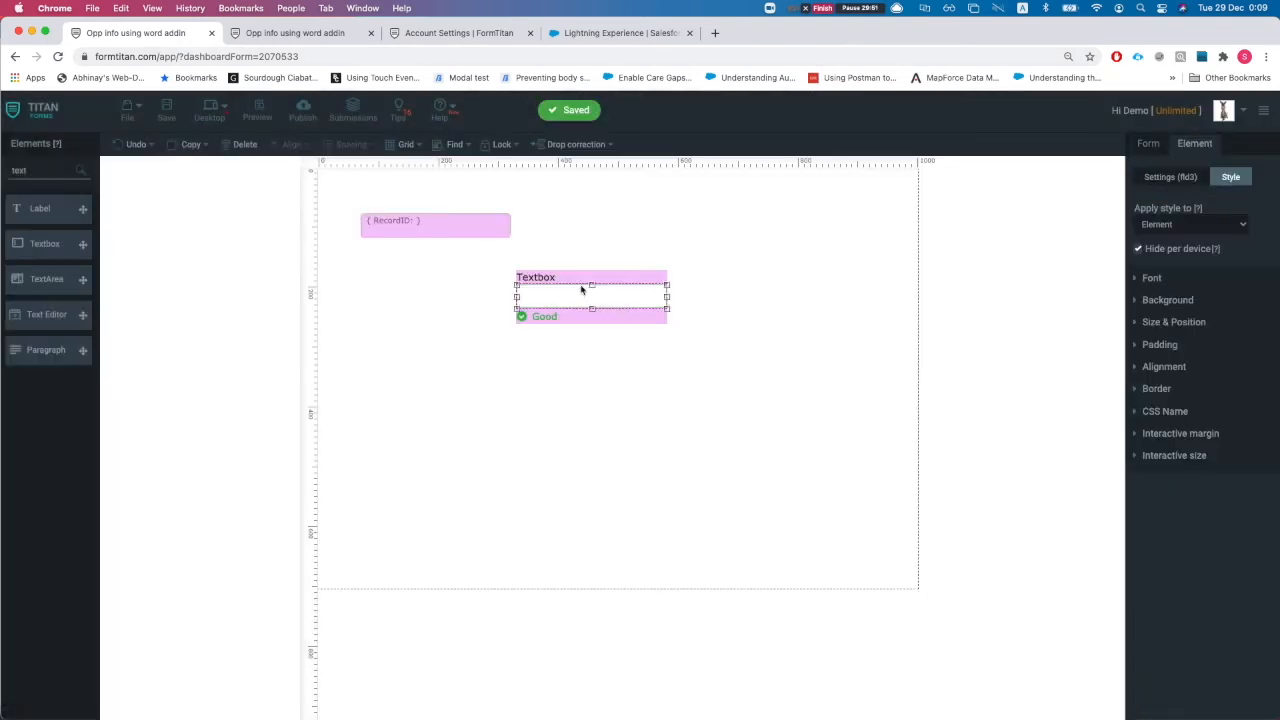
{"action": "left_click", "coordinate": [1170, 443]}
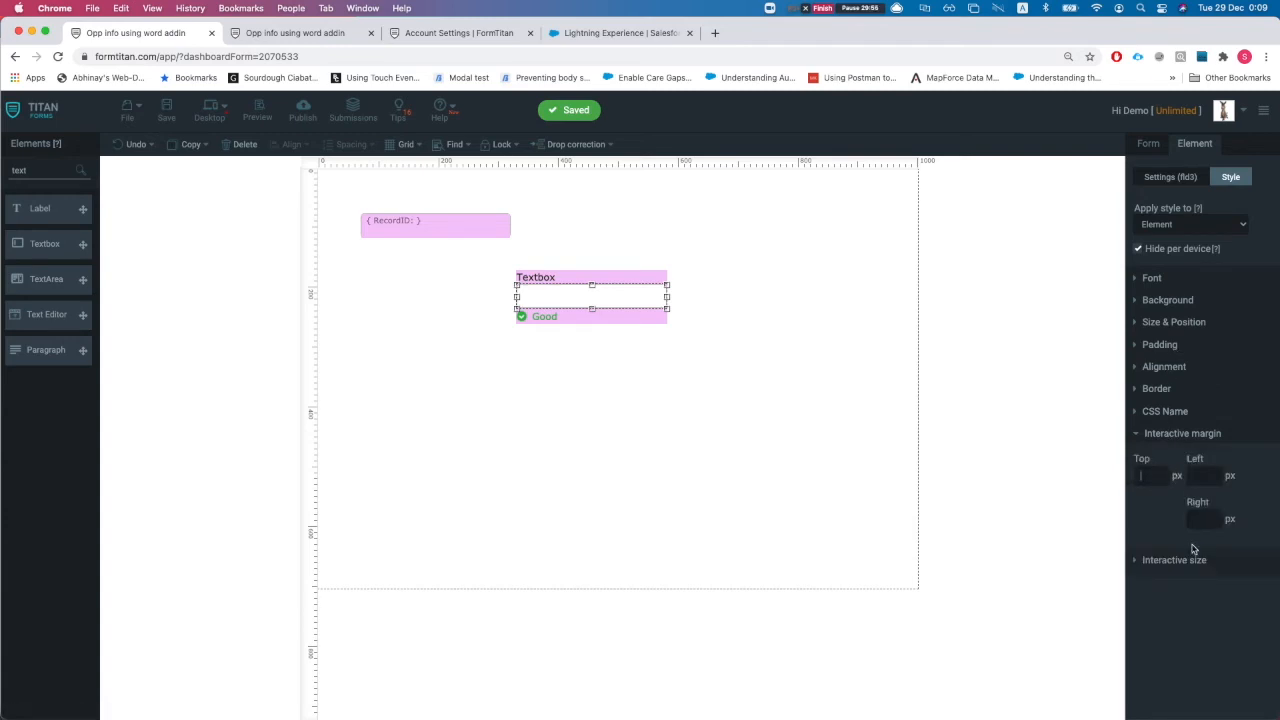
{"action": "left_click", "coordinate": [1185, 560]}
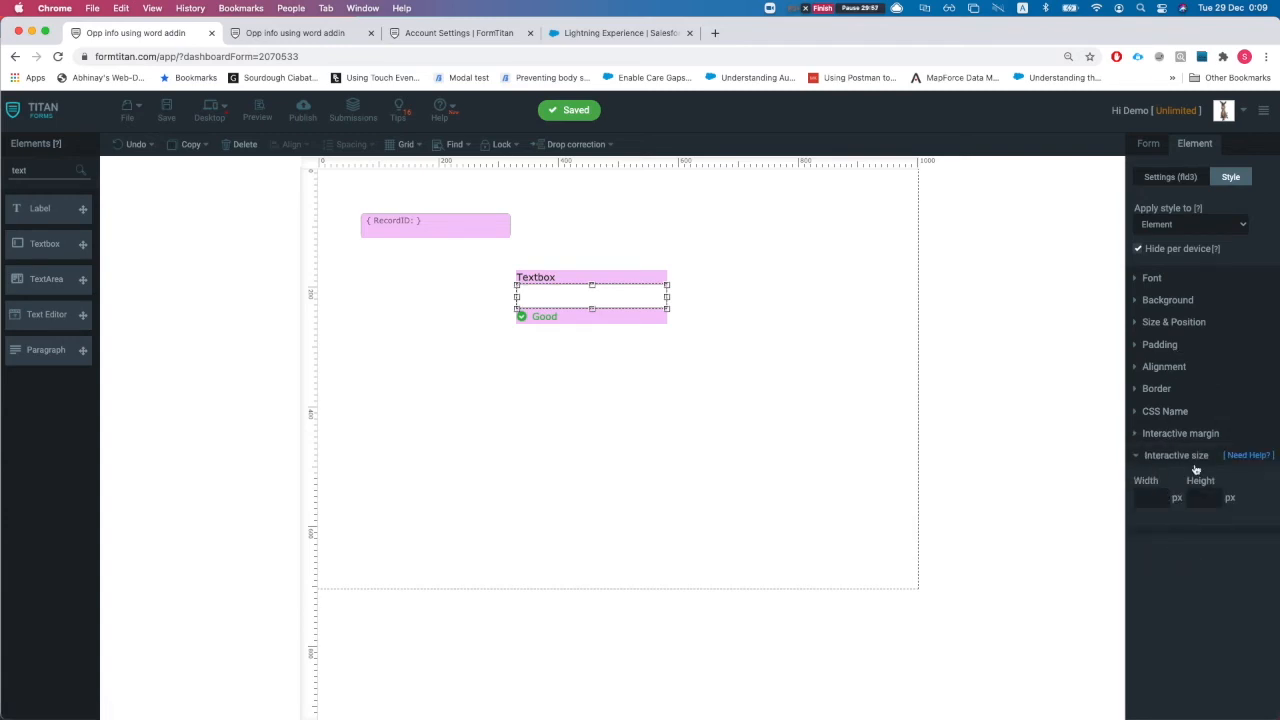
{"action": "left_click_drag", "start_coordinate": [601, 291], "coordinate": [651, 303]}
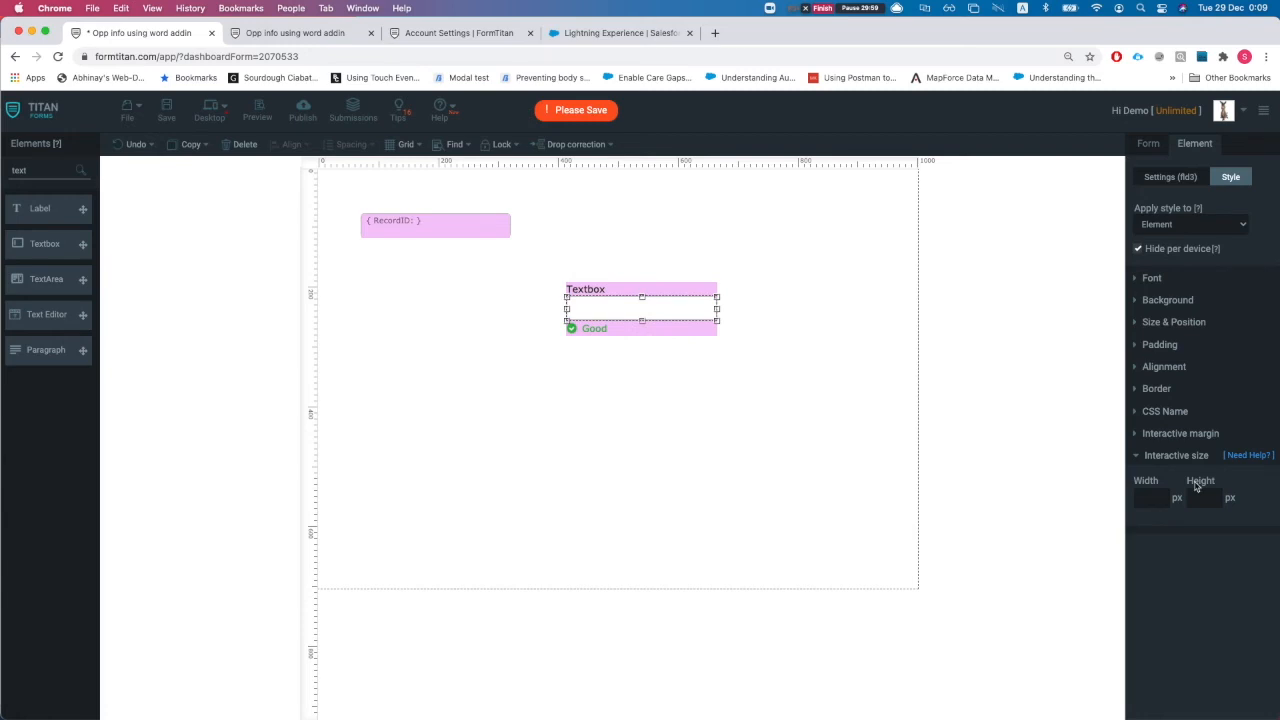
{"action": "left_click", "coordinate": [1165, 434]}
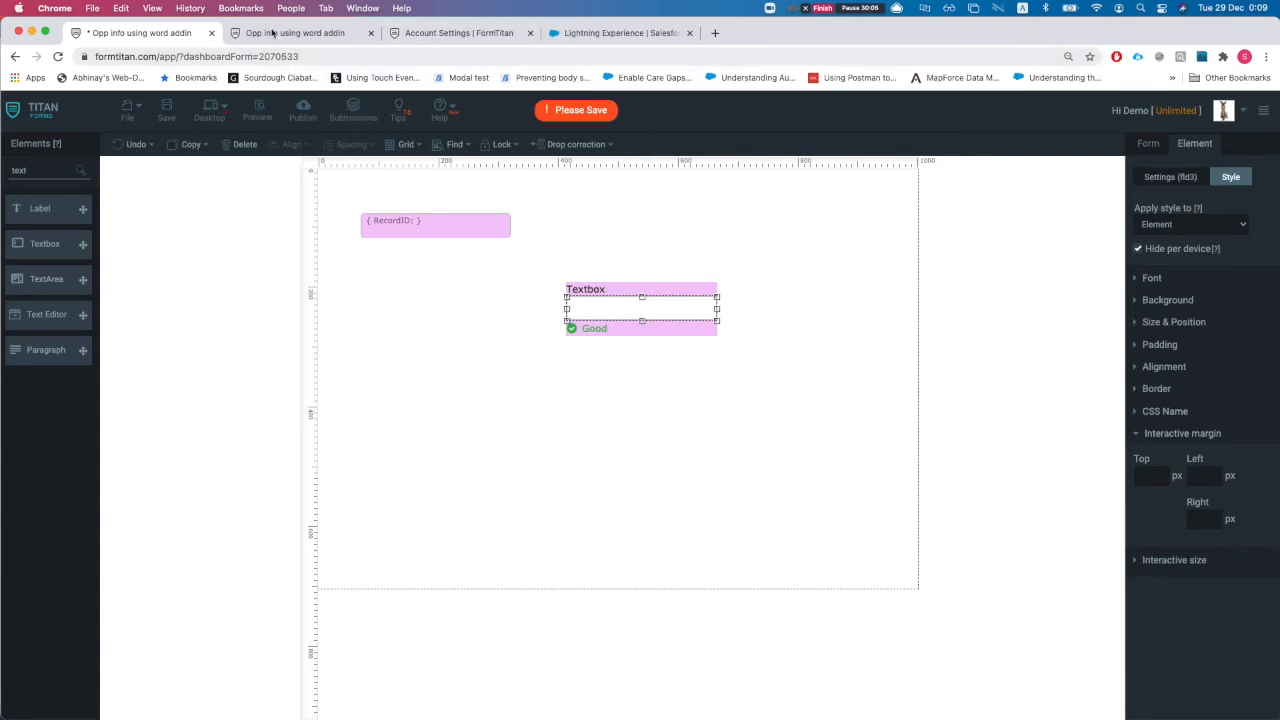
Fill the live form's mandatory textbox with sample text and submit it
{"action": "left_click", "coordinate": [318, 33]}
{"action": "left_click", "coordinate": [418, 566]}
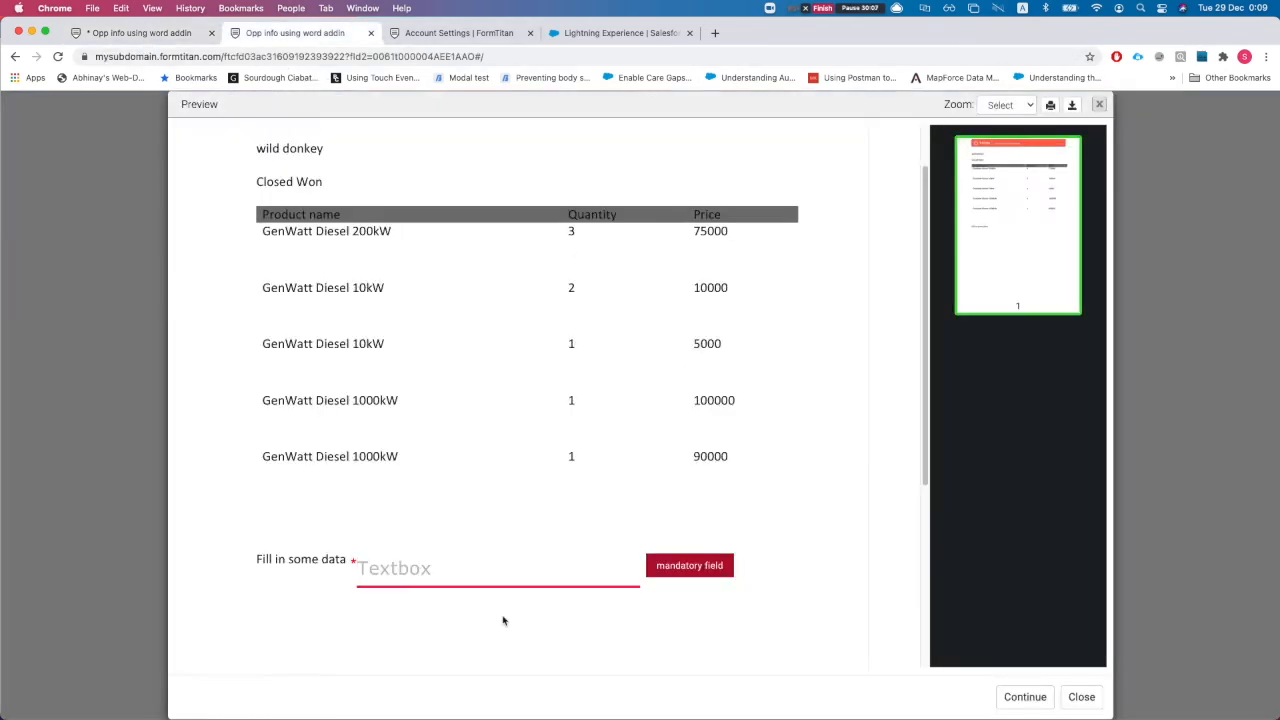
{"action": "type", "text": "dfsdfd"}
{"action": "key", "text": "BackSpace"}
{"action": "key", "text": "BackSpace"}
{"action": "key", "text": "BackSpace"}
{"action": "key", "text": "BackSpace"}
{"action": "key", "text": "BackSpace"}
{"action": "type", "text": "sdfsdfsdf"}
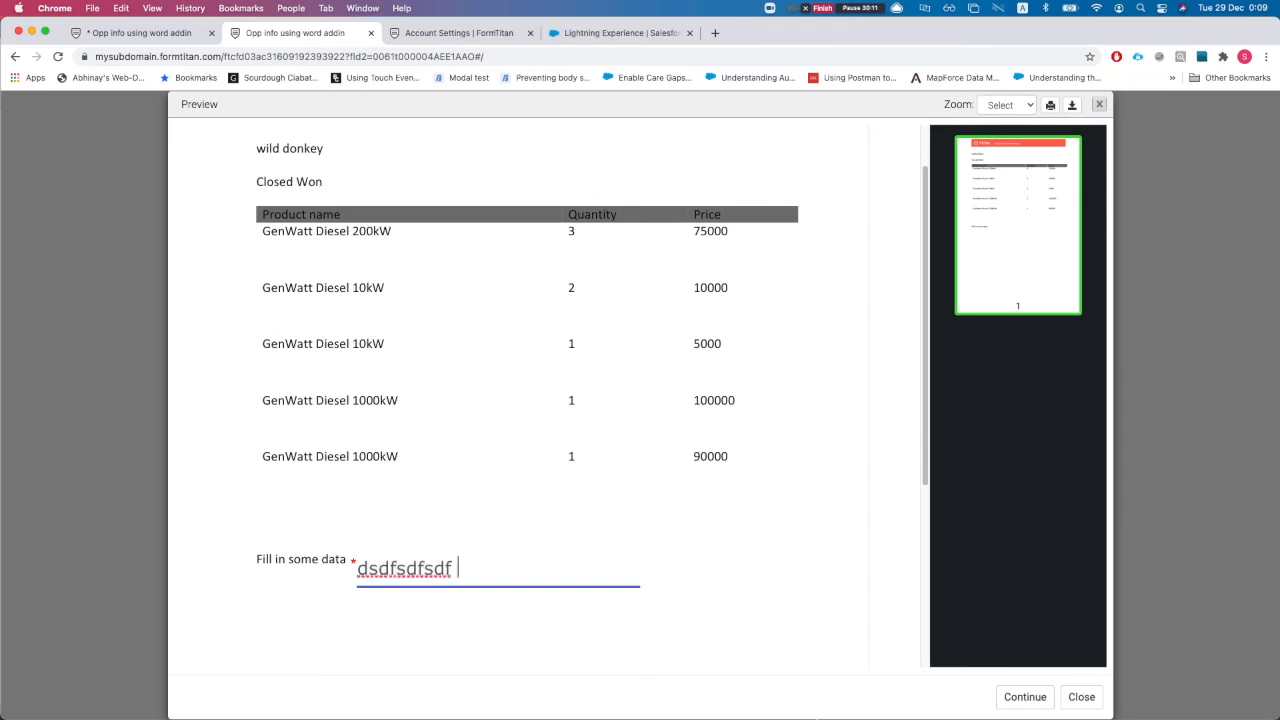
{"action": "left_click", "coordinate": [1022, 695]}
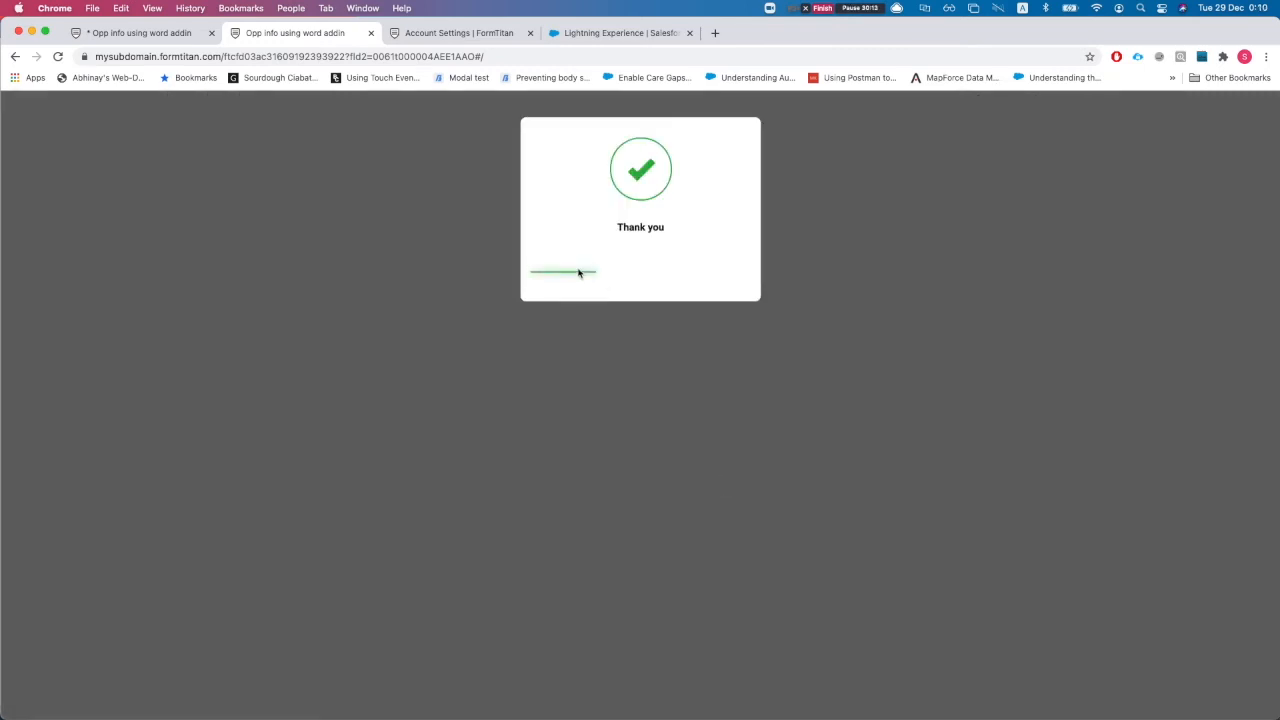
{"action": "key", "text": "ctrl+Up"}
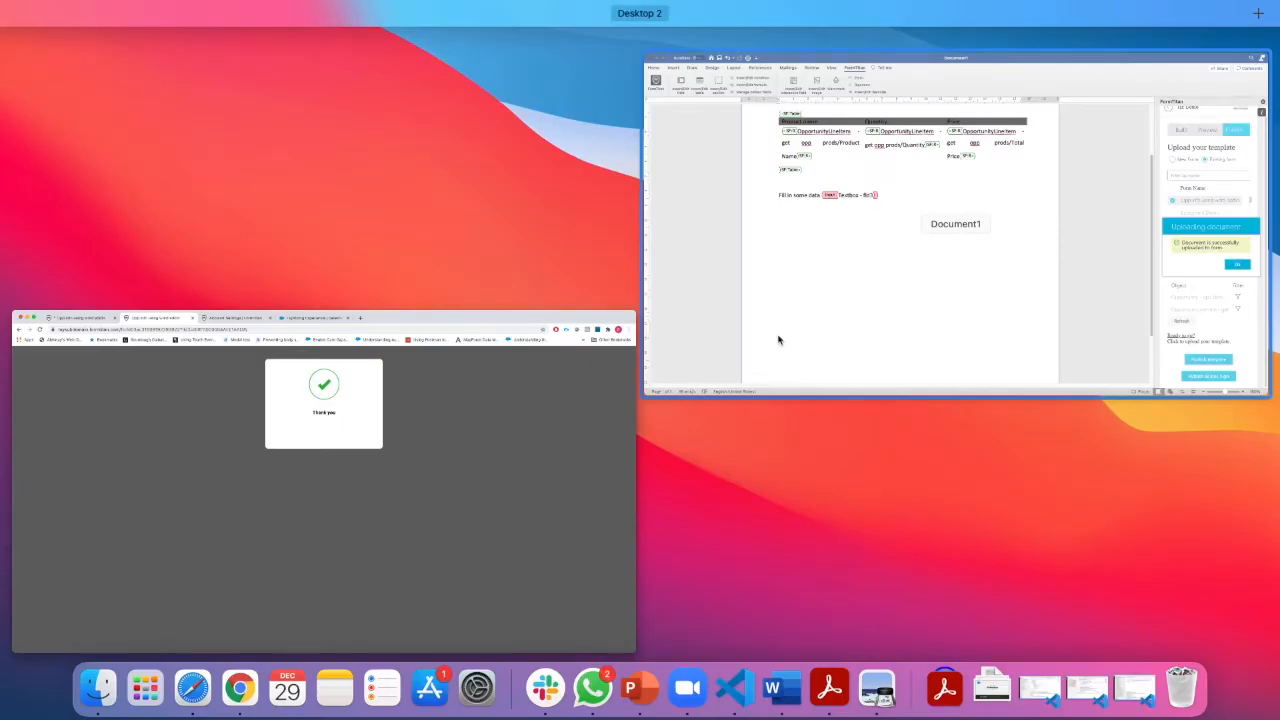
Insert a simple Sign Here signature field in the template and shrink it
{"action": "left_click", "coordinate": [692, 388]}
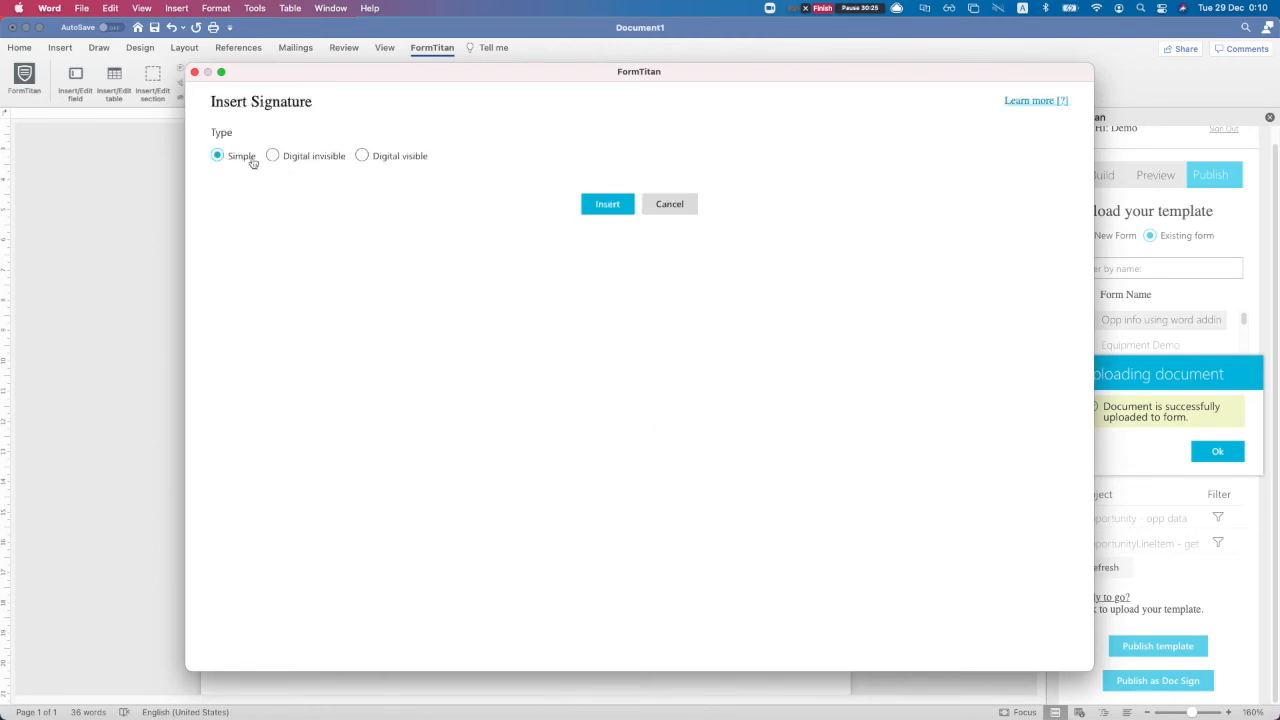
{"action": "left_click", "coordinate": [603, 205]}
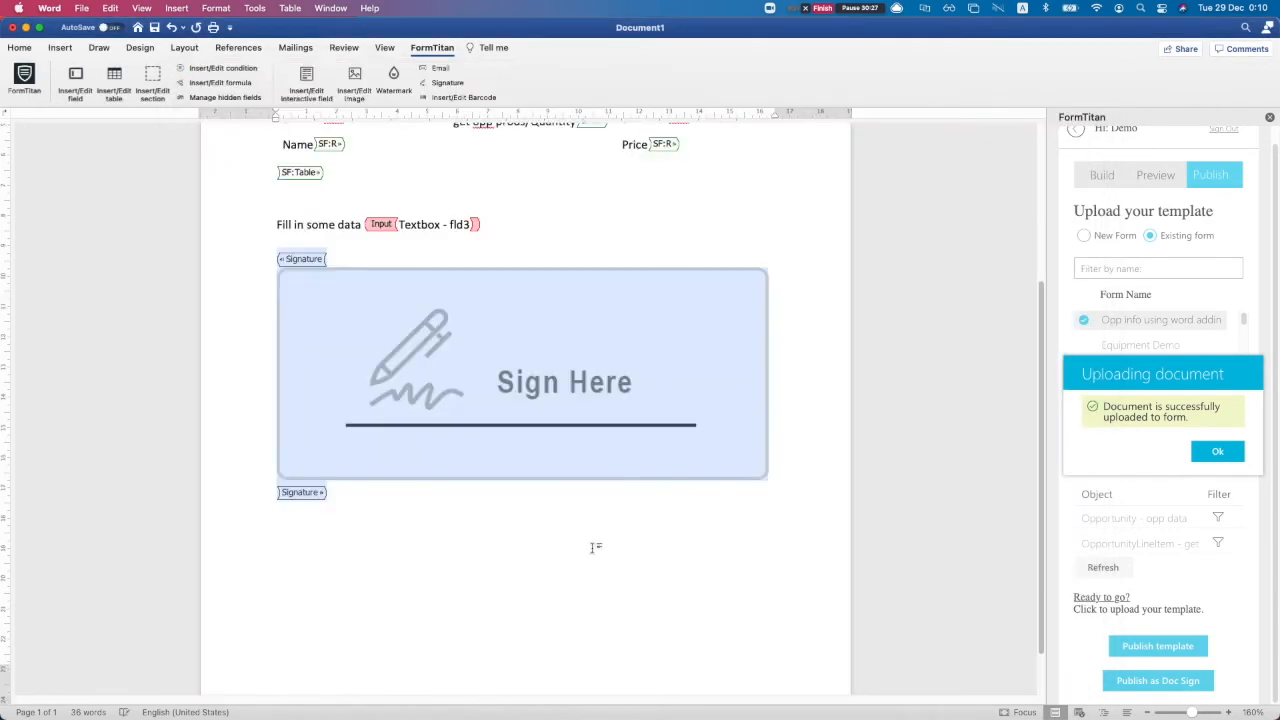
{"action": "mouse_move", "coordinate": [768, 480]}
{"action": "left_mouse_down"}
{"action": "mouse_move", "coordinate": [680, 403]}
{"action": "mouse_move", "coordinate": [547, 342]}
{"action": "left_mouse_up"}
{"action": "left_click", "coordinate": [538, 236]}
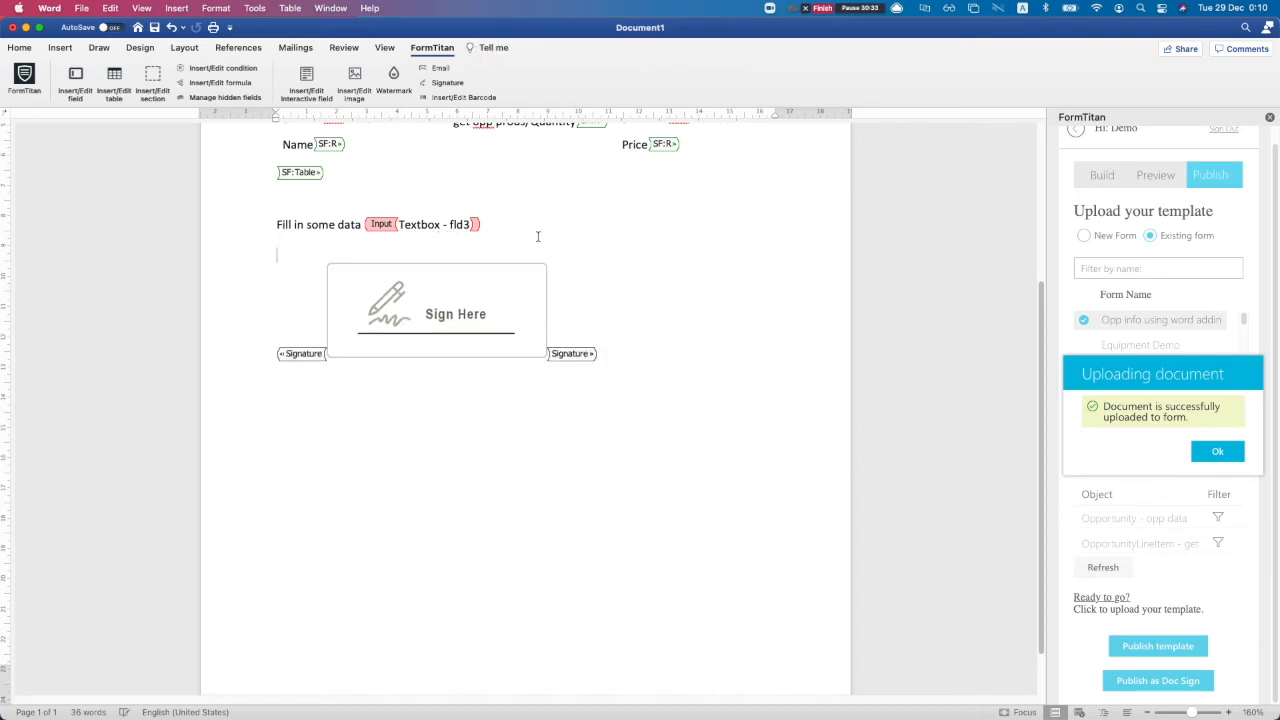
Re-publish the updated template to the existing form and bring up the browser preview
{"action": "left_click", "coordinate": [1218, 452]}
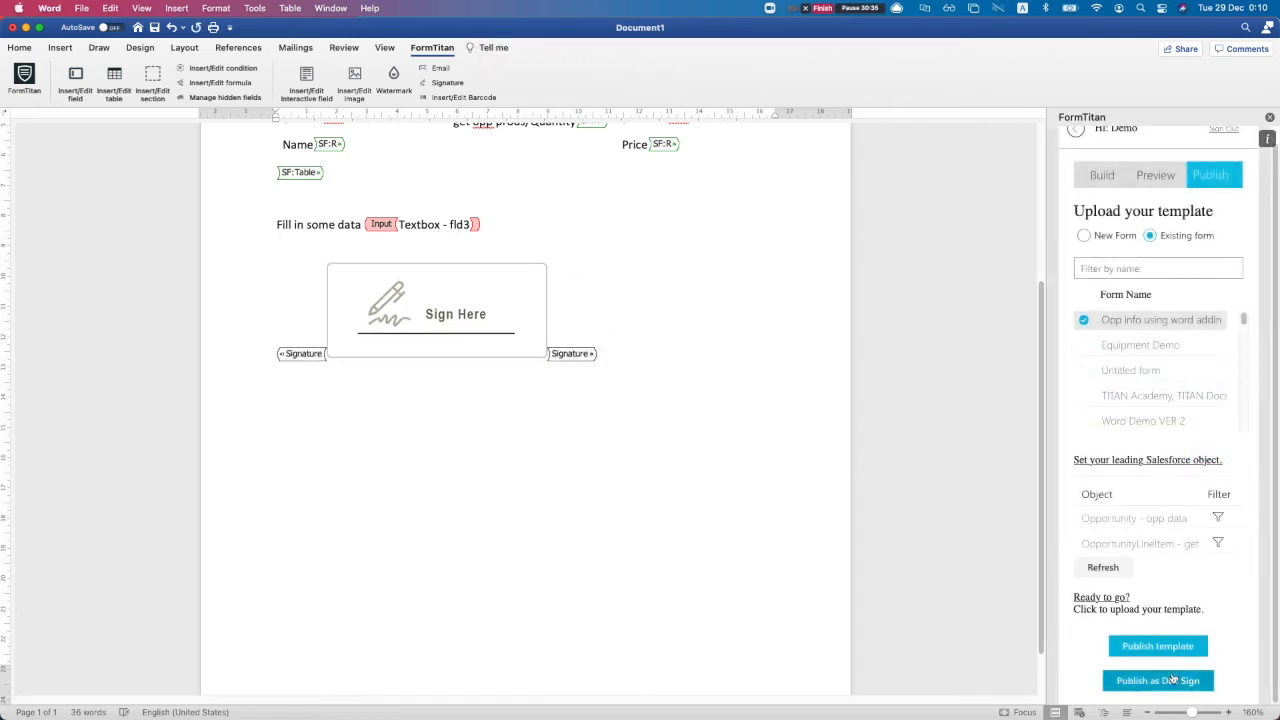
{"action": "left_click", "coordinate": [1152, 454]}
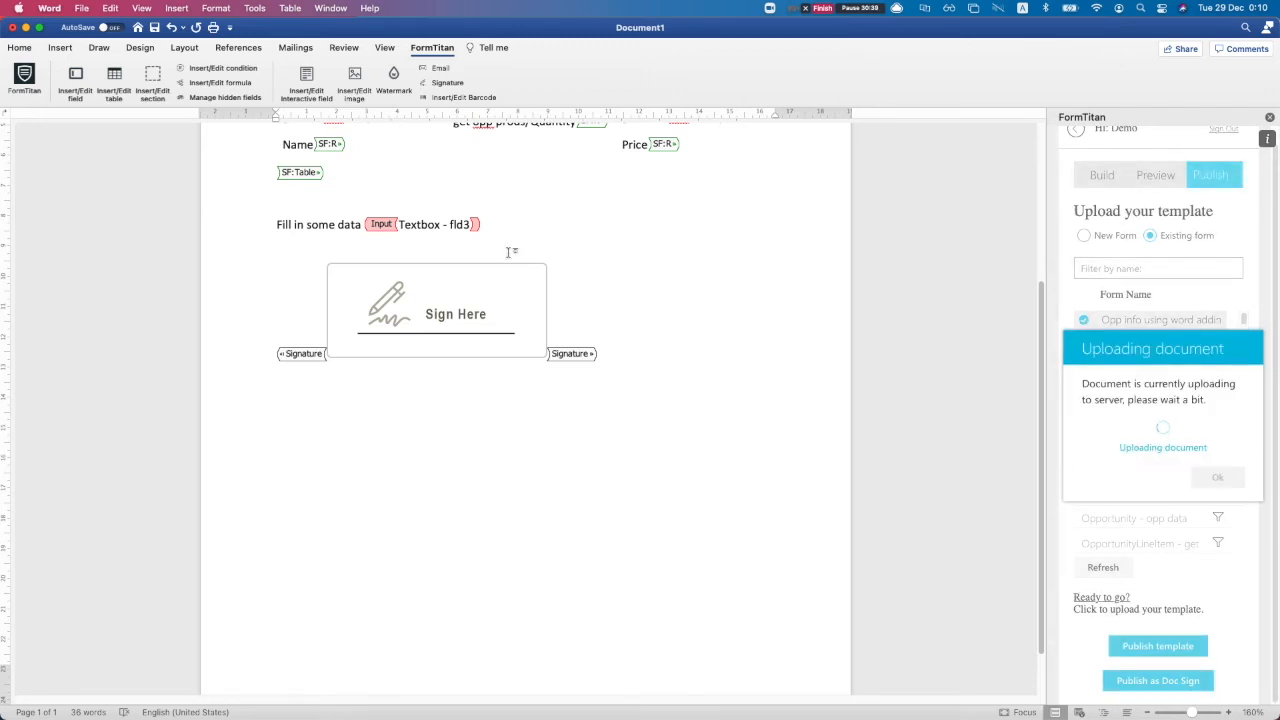
{"action": "key", "text": "ctrl+Up"}
{"action": "left_click", "coordinate": [476, 286]}
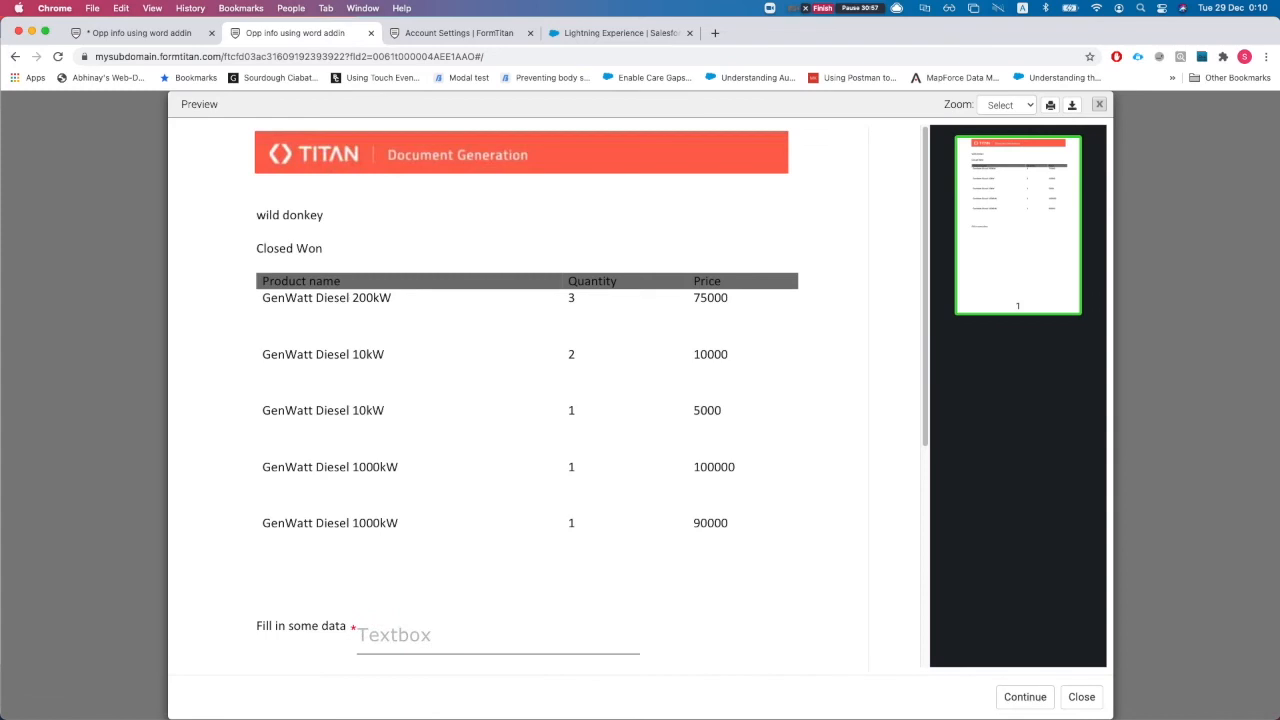
Enter 'dsfsdffd' in the live form's Textbox
{"action": "scroll", "coordinate": [606, 535], "scroll_direction": "down", "scroll_amount": 3}
{"action": "left_click", "coordinate": [508, 488]}
{"action": "type", "text": "dsfsdffd"}
{"action": "left_click", "coordinate": [334, 612]}
Draw and confirm a signature, submit the form, then go to Account Settings
{"action": "left_click", "coordinate": [307, 595]}
{"action": "mouse_move", "coordinate": [545, 365]}
{"action": "left_mouse_down"}
{"action": "mouse_move", "coordinate": [616, 366]}
{"action": "mouse_move", "coordinate": [628, 430]}
{"action": "left_mouse_up"}
{"action": "left_click", "coordinate": [743, 507]}
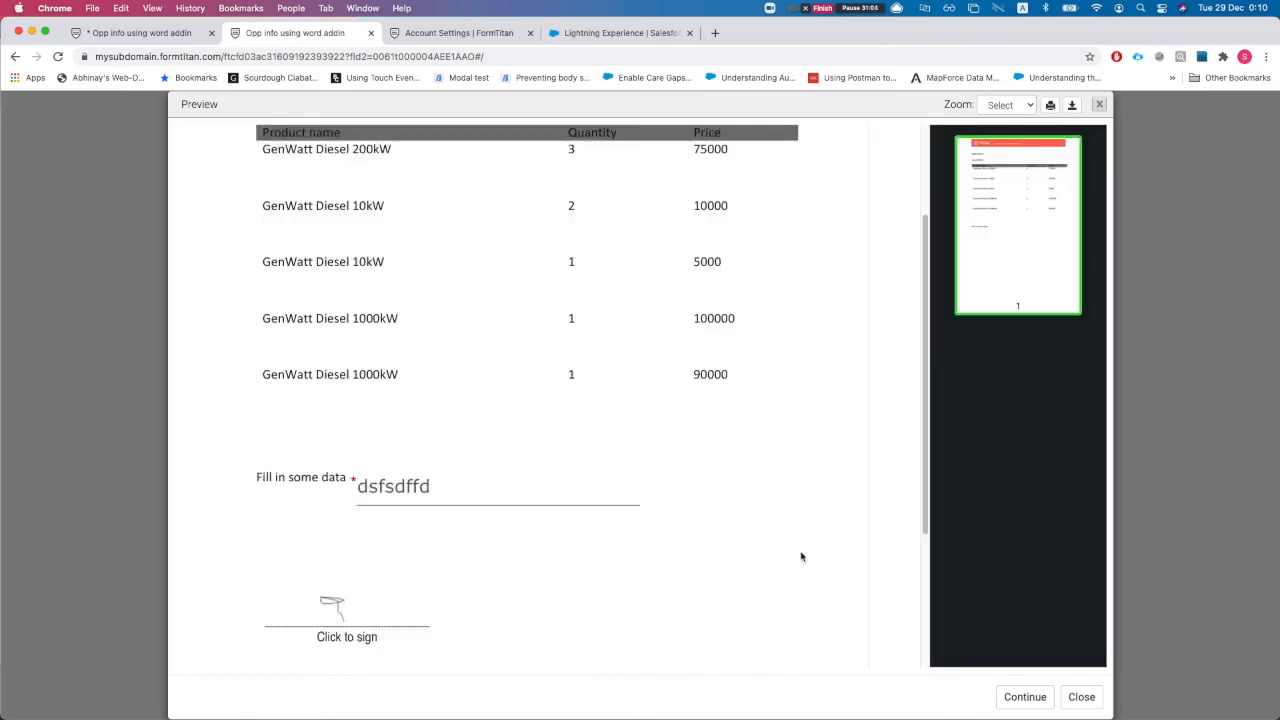
{"action": "left_click", "coordinate": [1023, 696]}
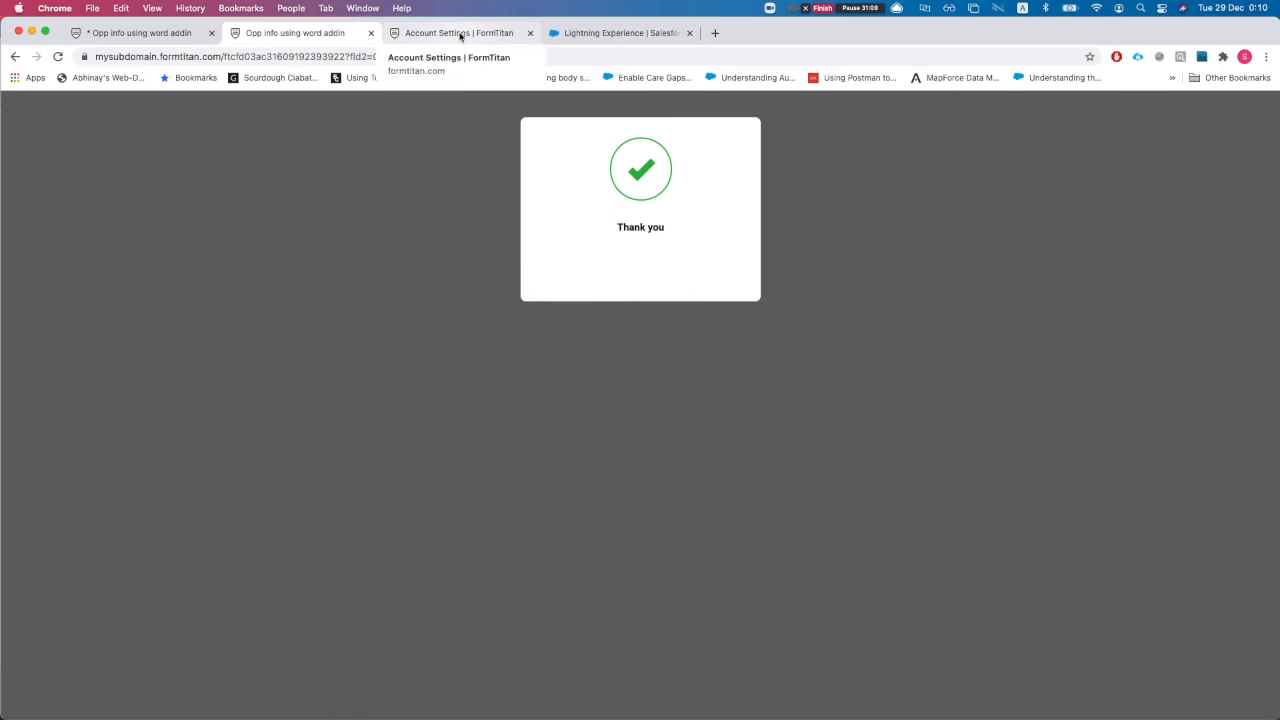
{"action": "left_click", "coordinate": [460, 33]}
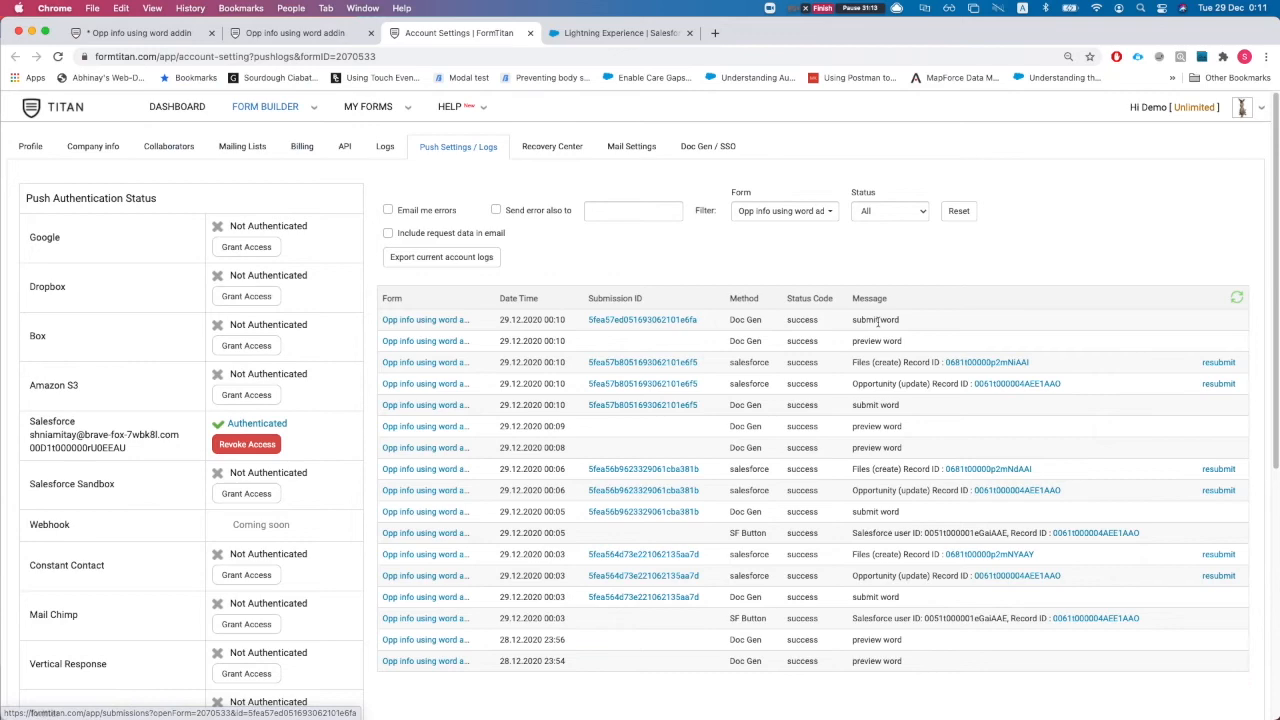
Refresh the FormTitan push logs to check the latest submission, then return to Salesforce
{"action": "left_click_drag", "start_coordinate": [854, 319], "coordinate": [903, 321]}
{"action": "left_click", "coordinate": [836, 352]}
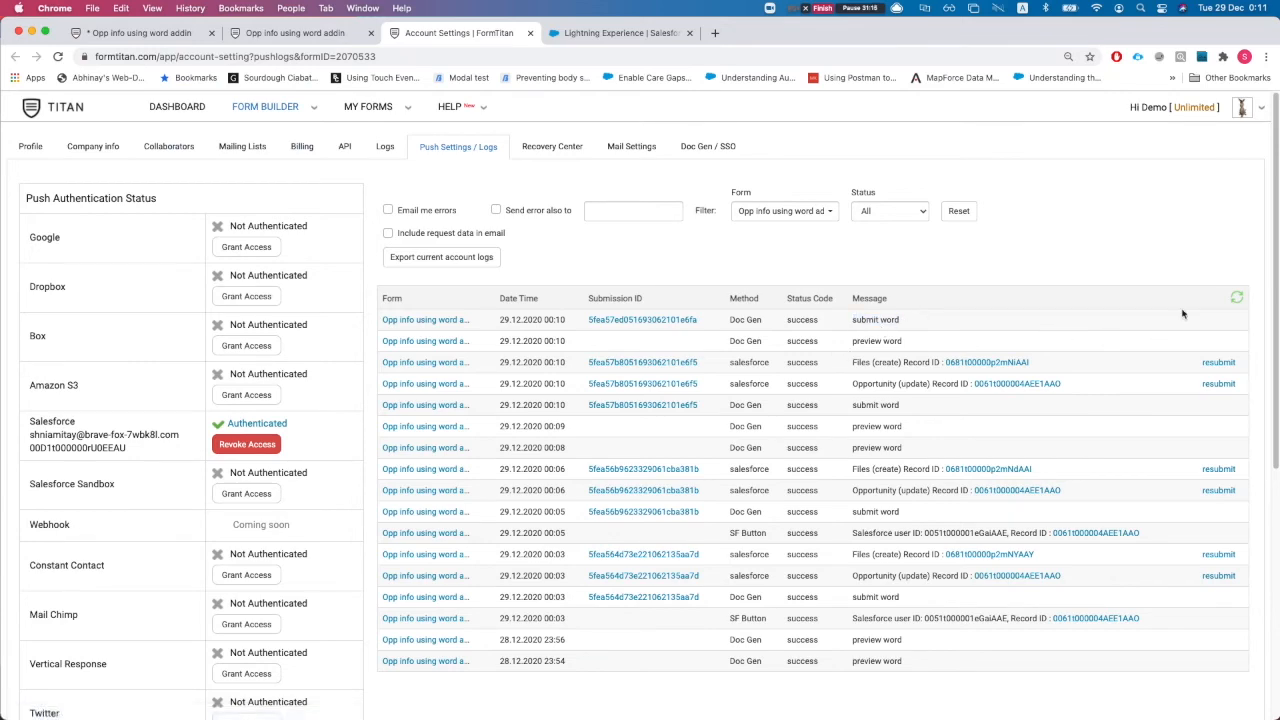
{"action": "left_click", "coordinate": [1237, 297]}
{"action": "left_click", "coordinate": [1233, 301]}
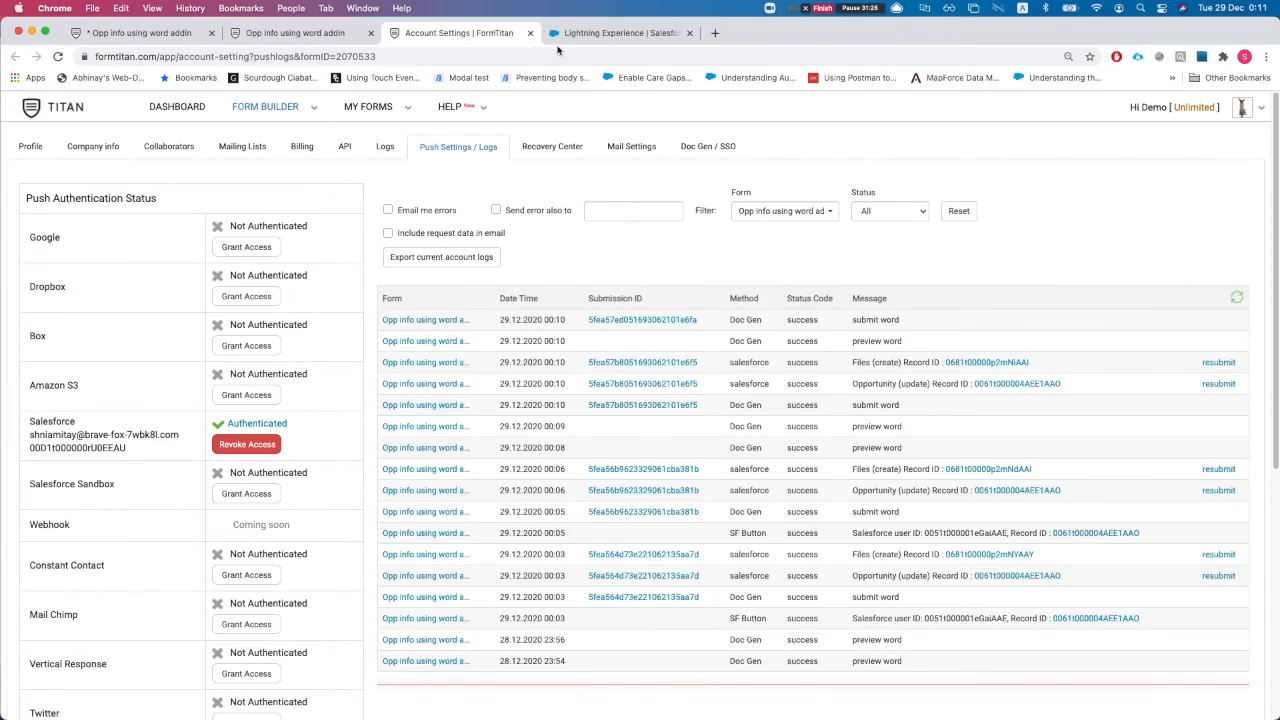
{"action": "left_click", "coordinate": [600, 33]}
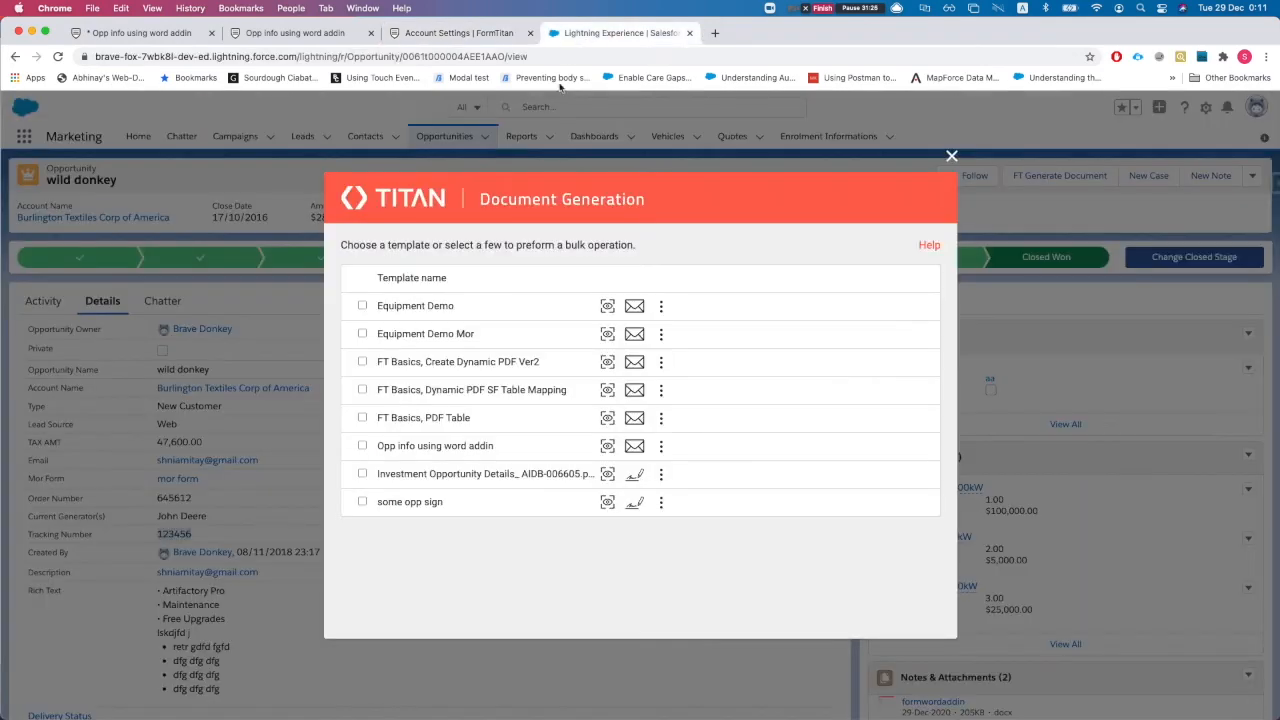
Close Document Generation and preview the newest file in wild donkey's Notes & Attachments
{"action": "left_click", "coordinate": [951, 156]}
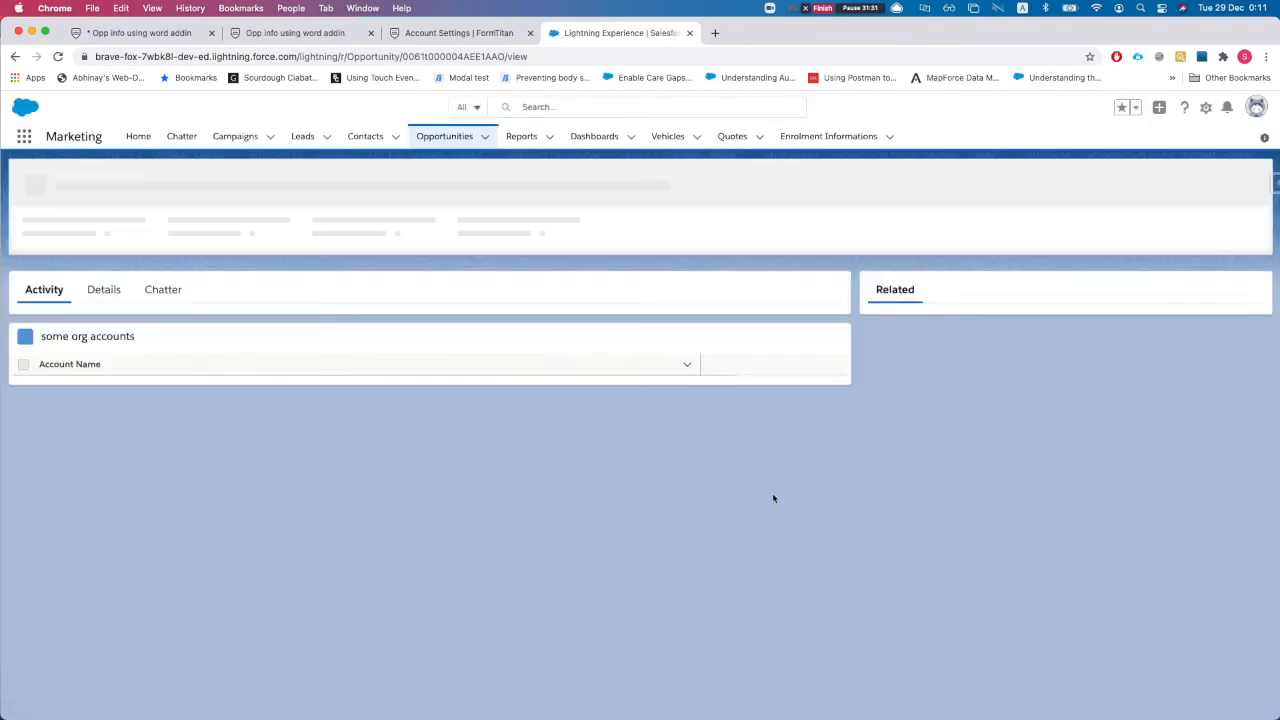
{"action": "scroll", "coordinate": [1000, 519], "scroll_direction": "down", "scroll_amount": 3}
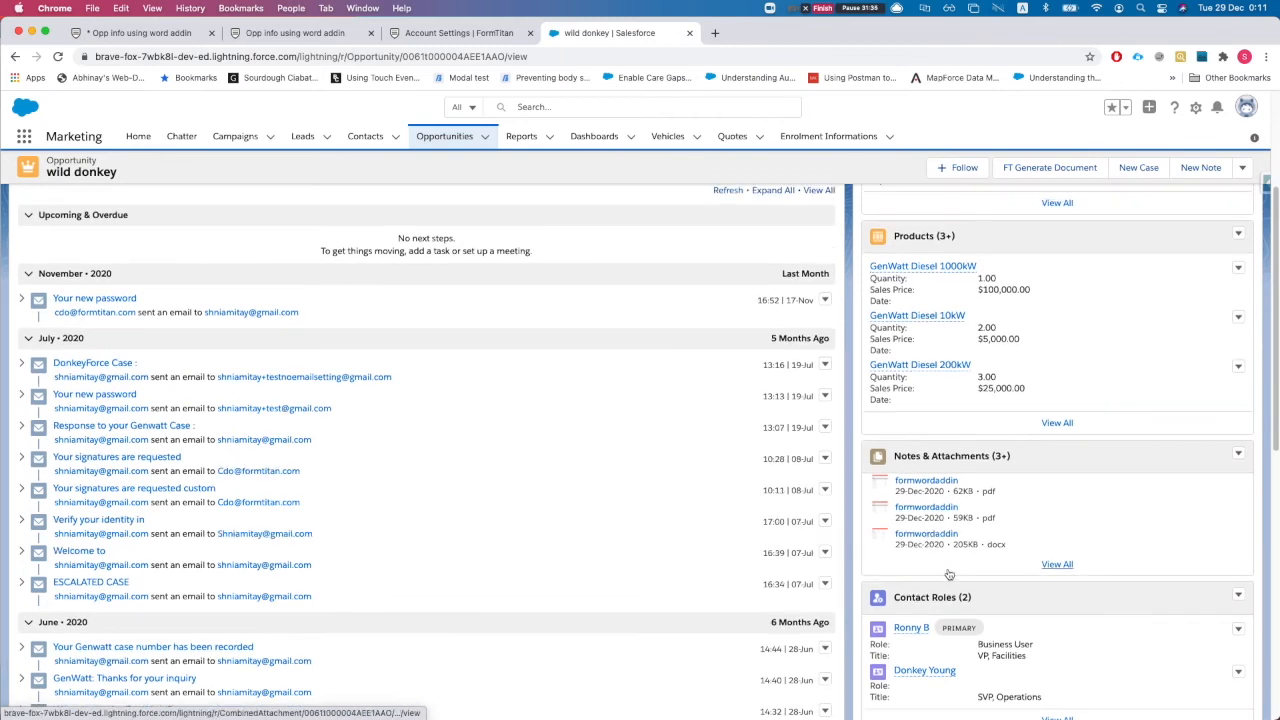
{"action": "left_click", "coordinate": [1052, 574]}
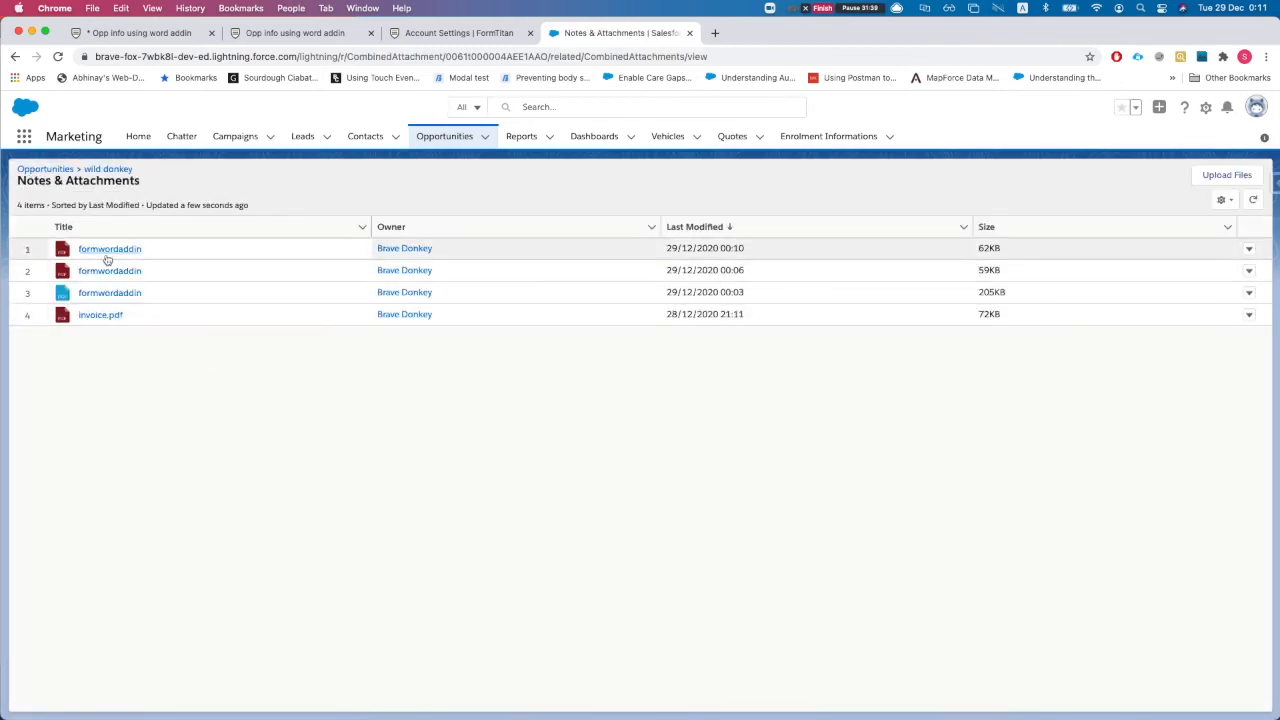
{"action": "left_click", "coordinate": [106, 255], "text": "super"}
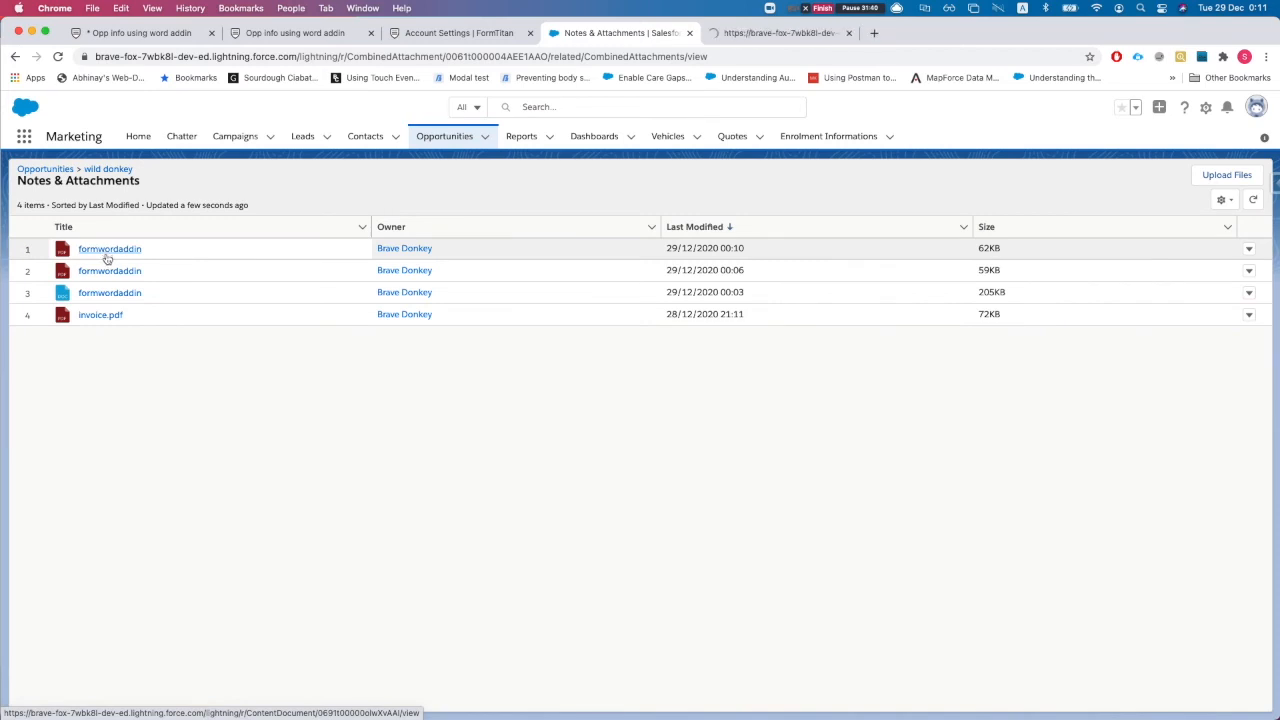
{"action": "left_click", "coordinate": [760, 33]}
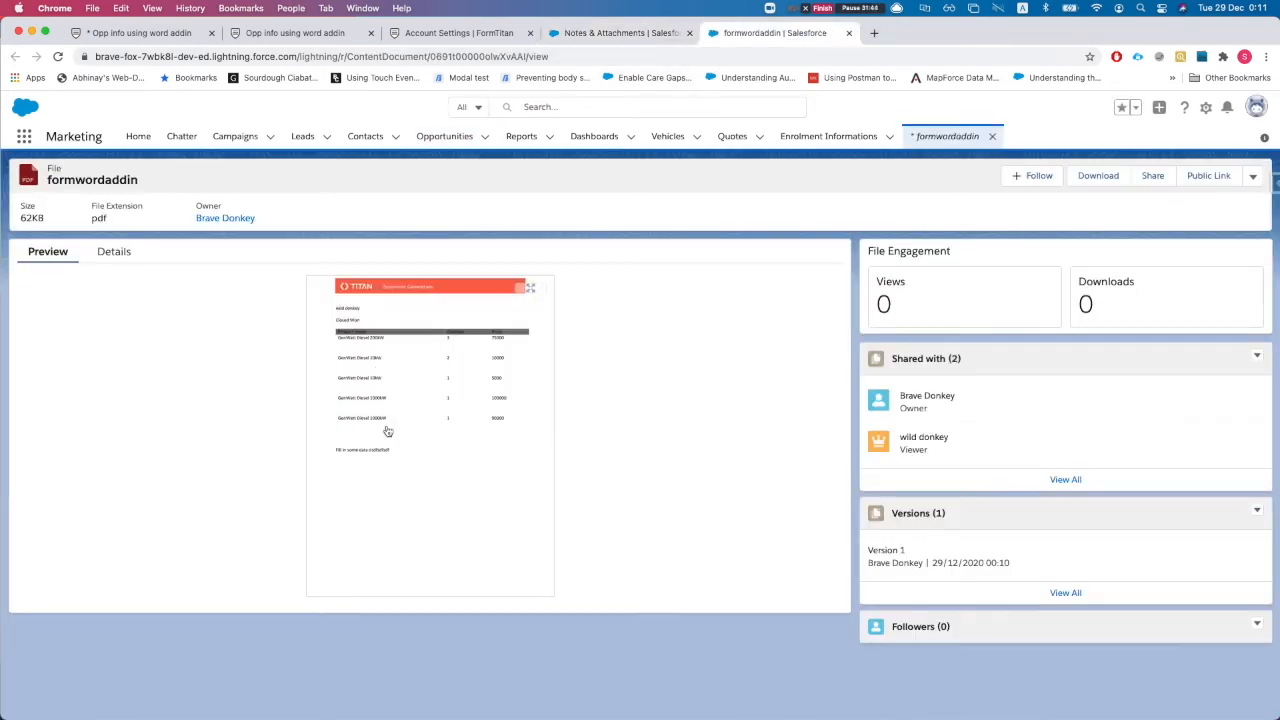
{"action": "left_click", "coordinate": [388, 431]}
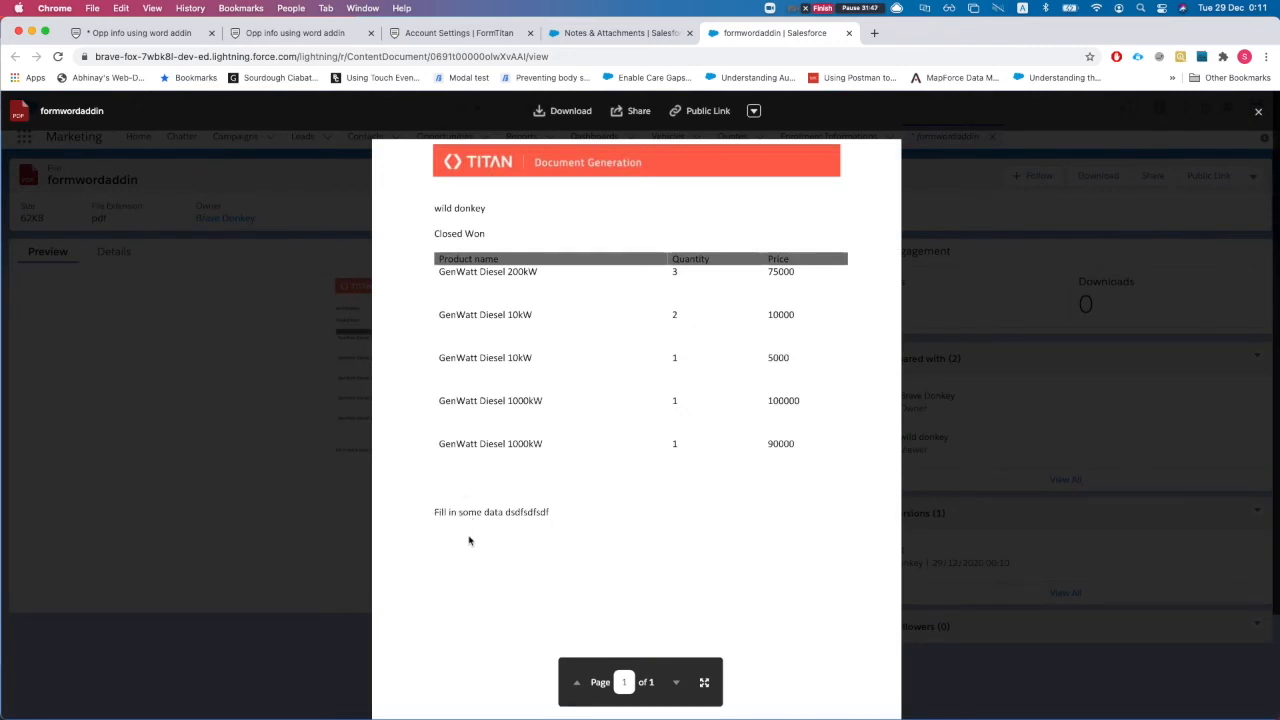
Reload the attachments list and preview the new 64KB formwordaddin PDF with text and signature
{"action": "left_click", "coordinate": [632, 33]}
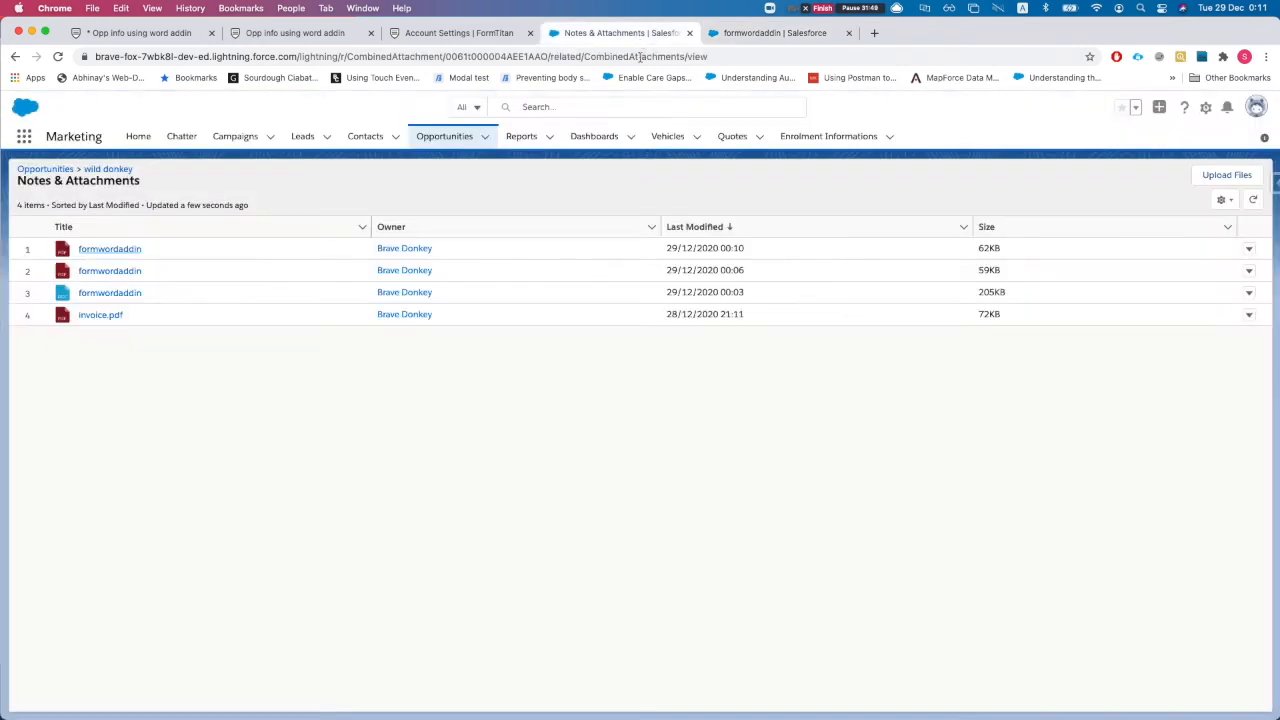
{"action": "key", "text": "super+r"}
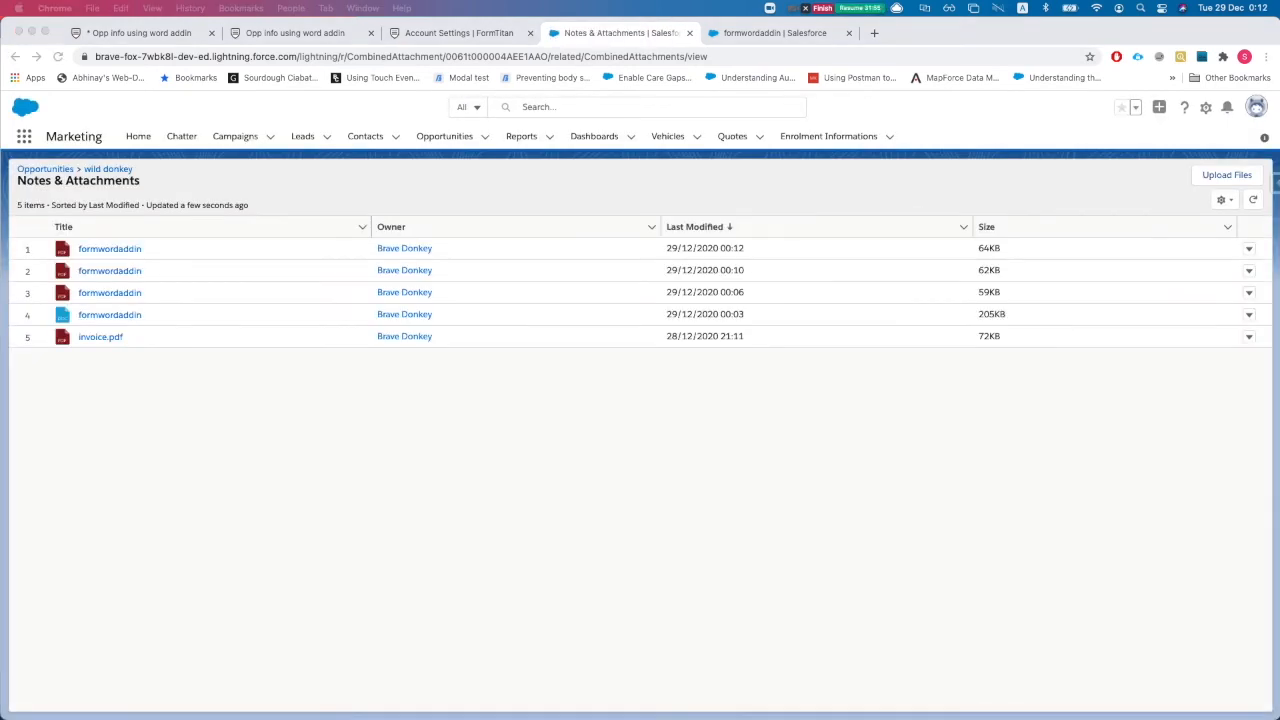
{"action": "left_click", "coordinate": [100, 249], "text": "super"}
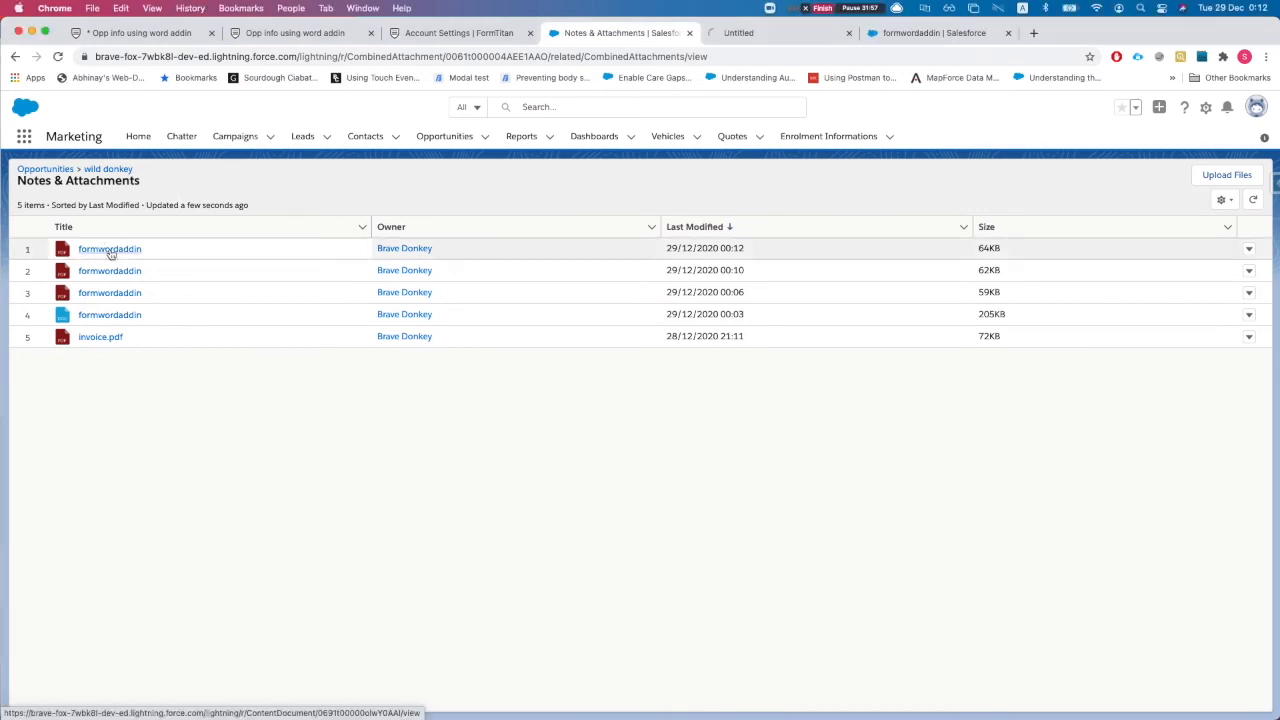
{"action": "left_click", "coordinate": [790, 33]}
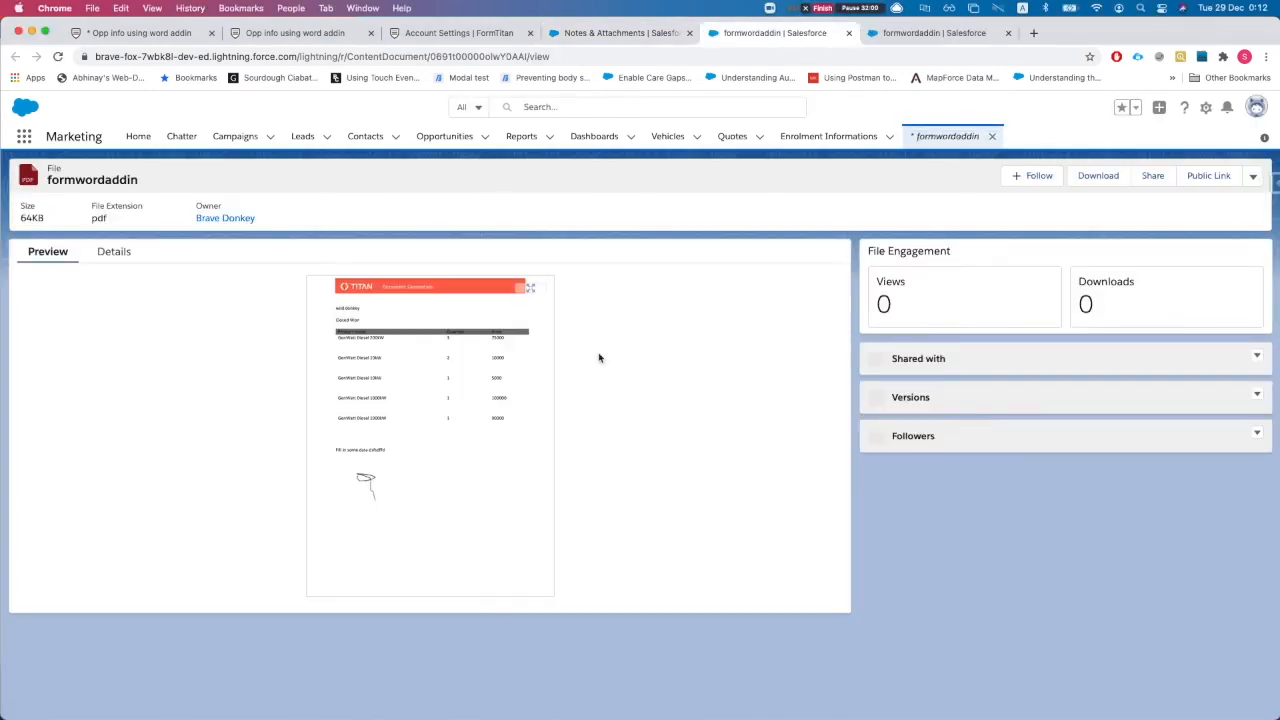
{"action": "left_click", "coordinate": [372, 448]}
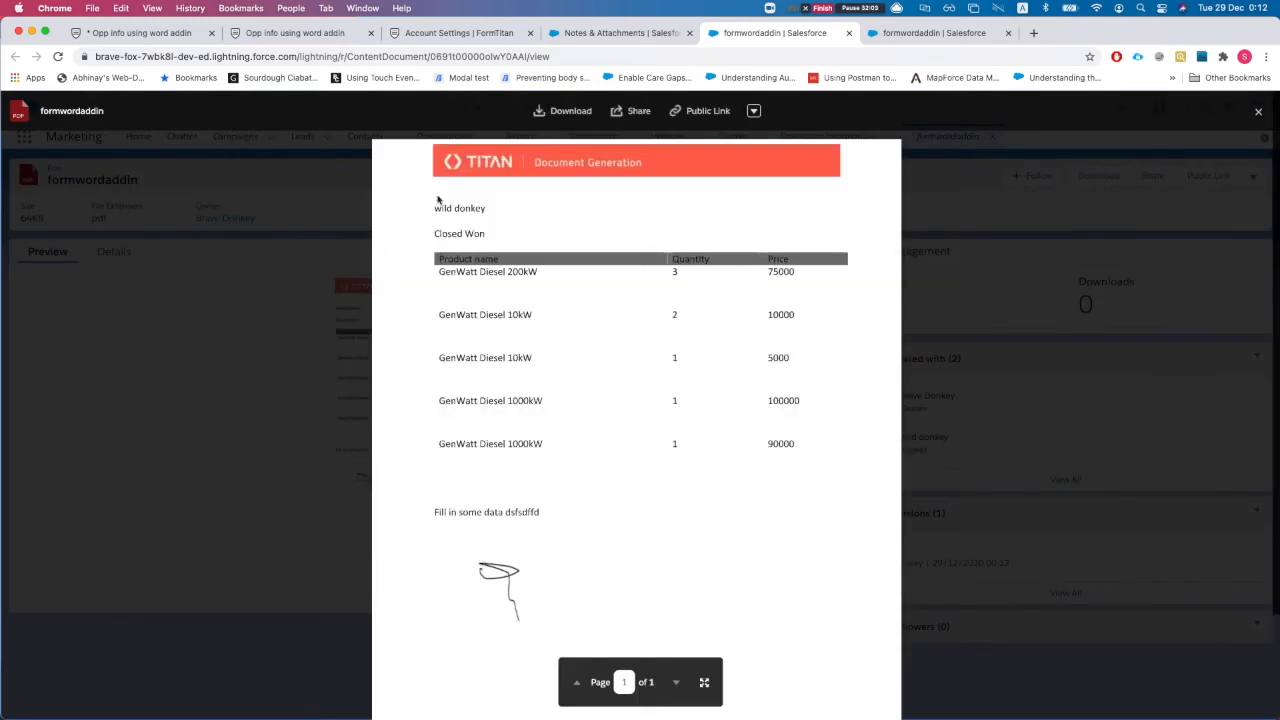
Nudge the Textbox up-left and add a Checkbox element below it via the 'check' search
{"action": "left_click", "coordinate": [156, 36]}
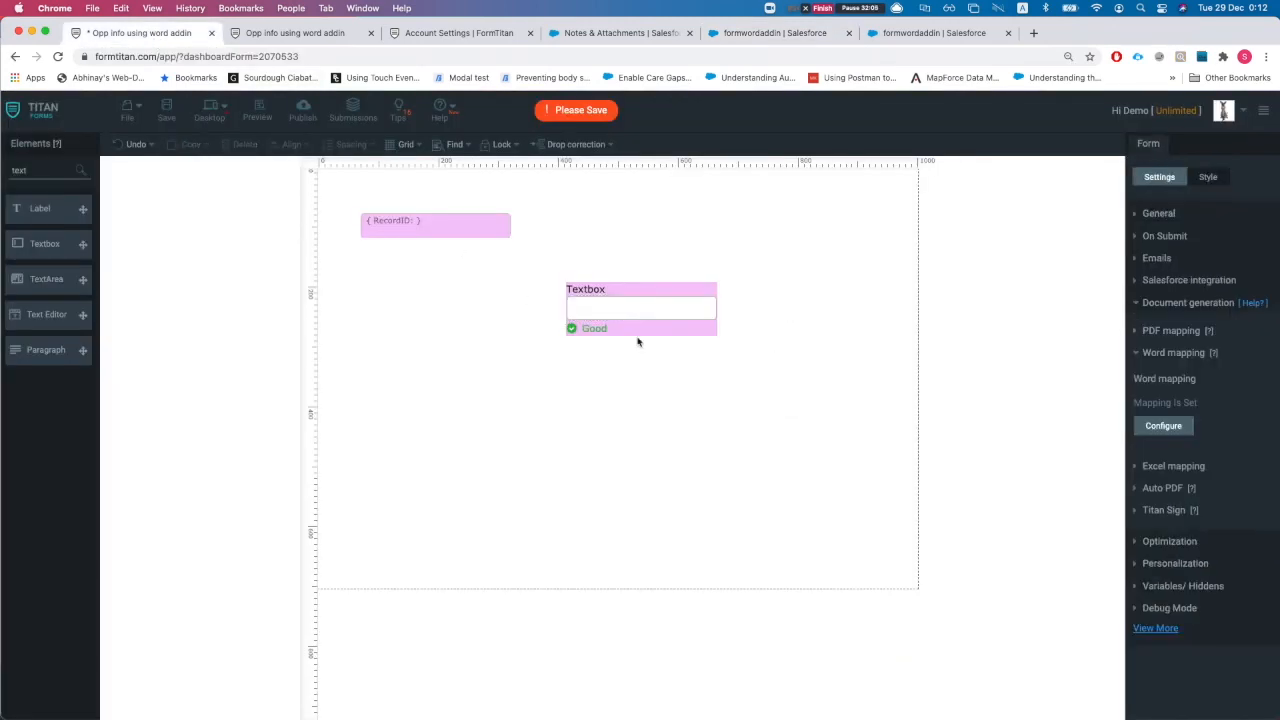
{"action": "left_click_drag", "start_coordinate": [645, 308], "coordinate": [623, 297]}
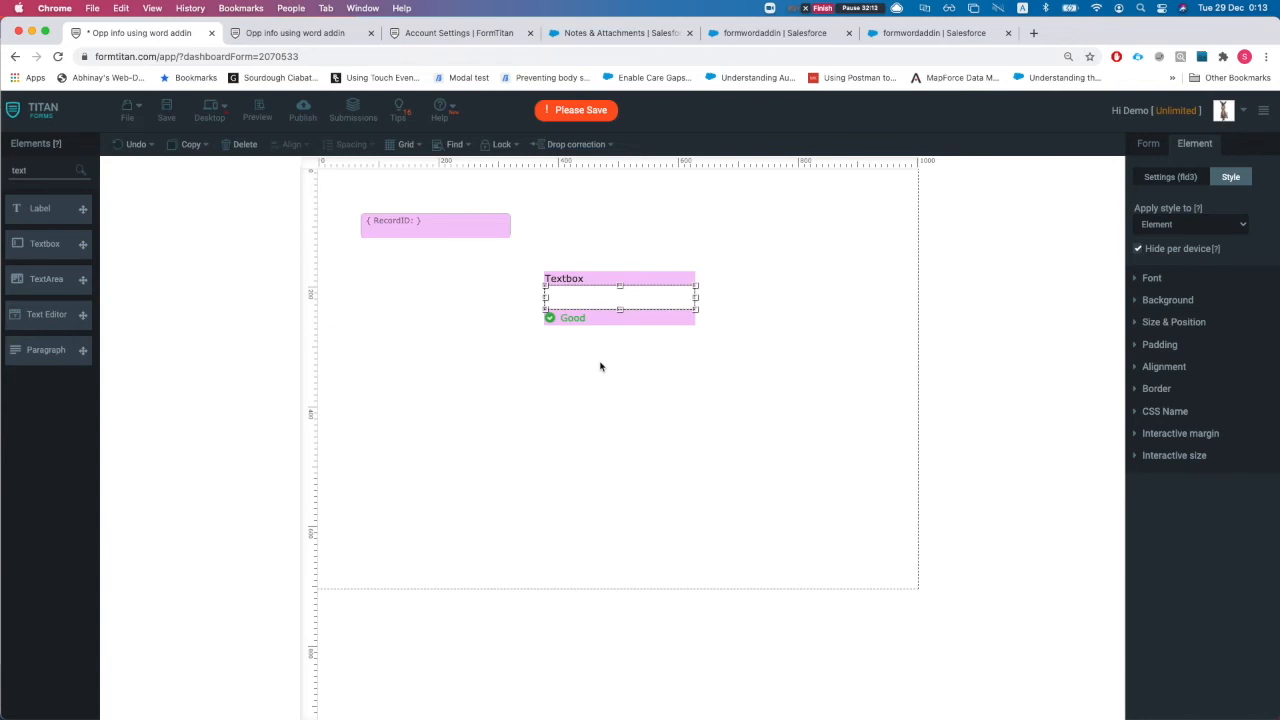
{"action": "left_click", "coordinate": [573, 402]}
{"action": "double_click", "coordinate": [17, 170]}
{"action": "key", "text": "BackSpace"}
{"action": "type", "text": "check"}
{"action": "left_click_drag", "start_coordinate": [42, 208], "coordinate": [409, 366]}
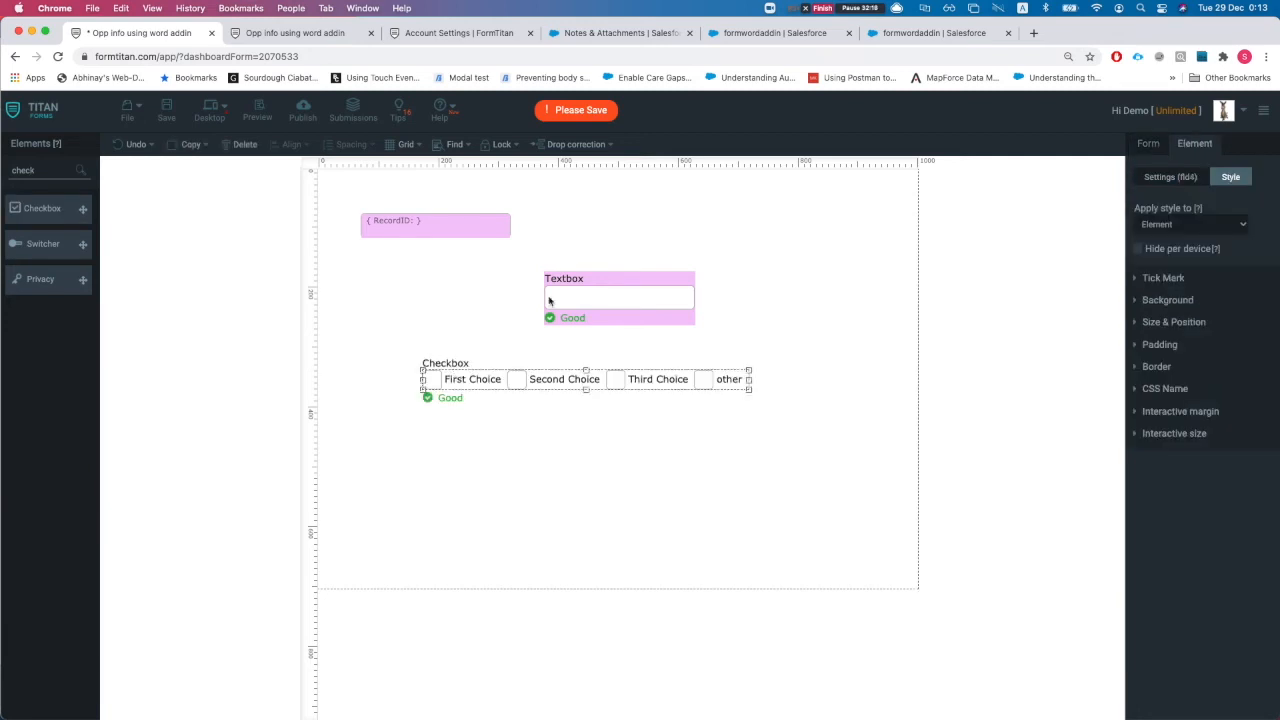
Delete the Checkbox element from the form
{"action": "left_click", "coordinate": [579, 305]}
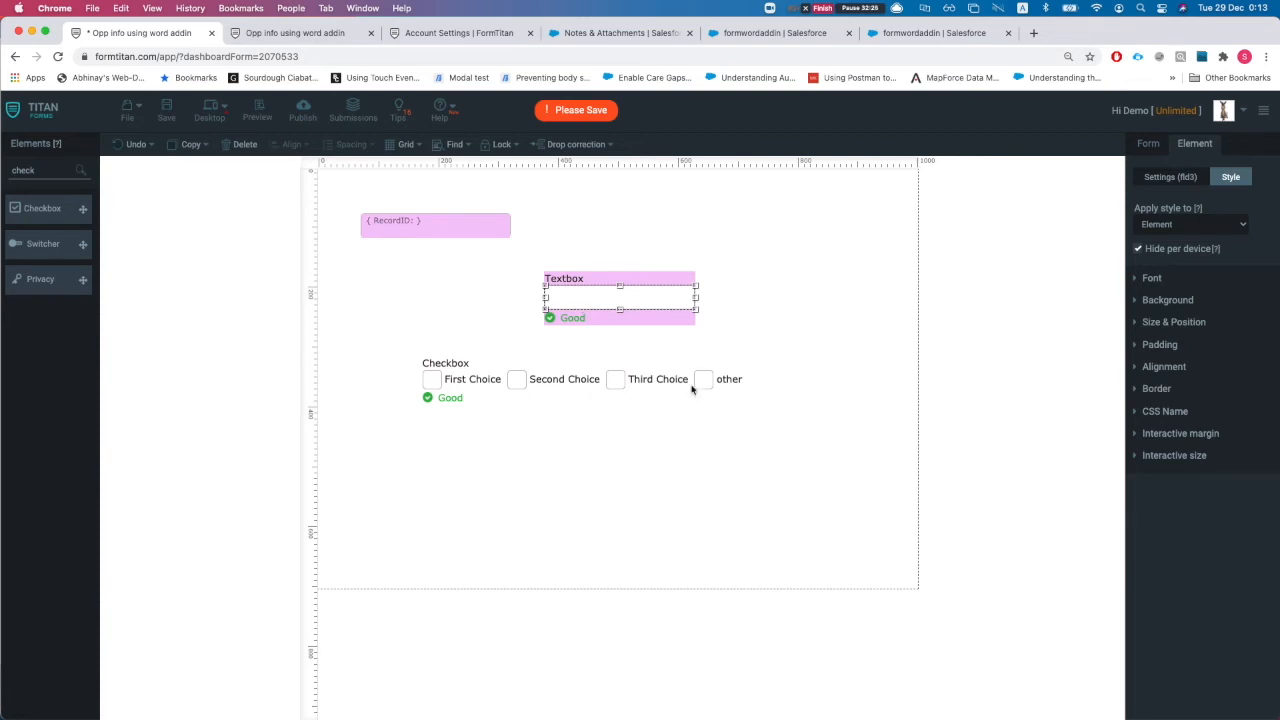
{"action": "left_click", "coordinate": [538, 380]}
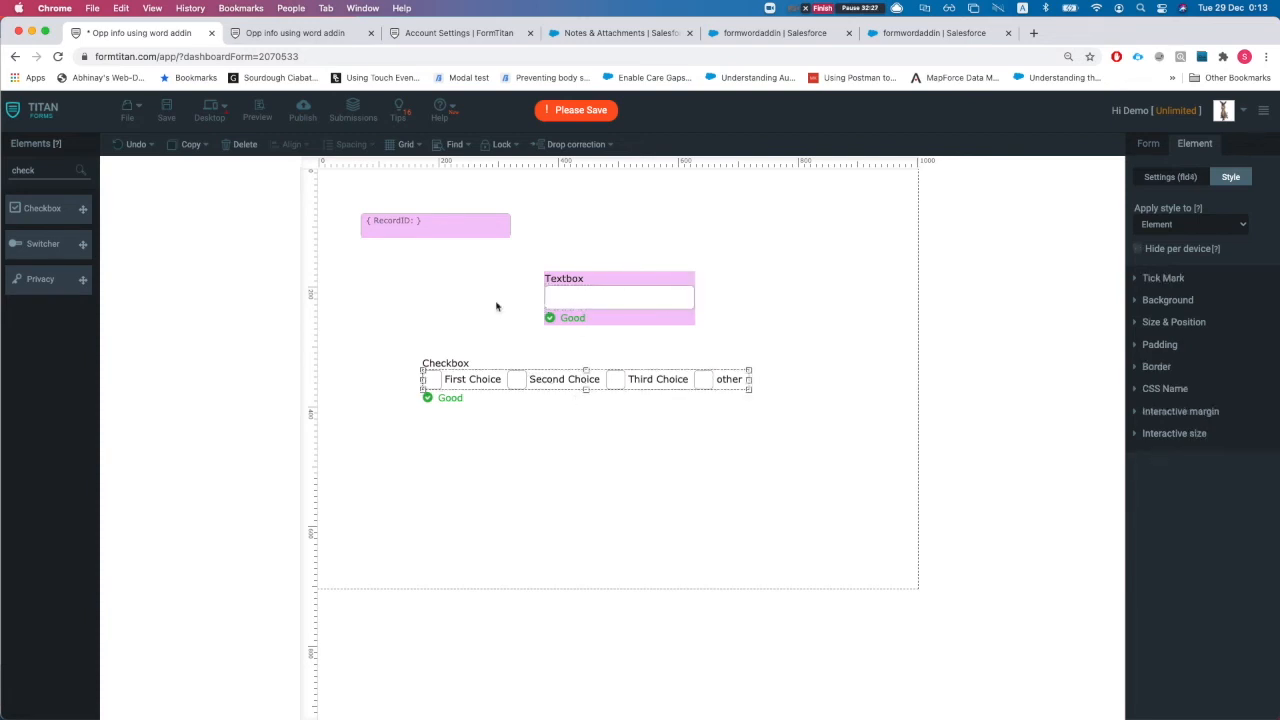
{"action": "left_click", "coordinate": [243, 146]}
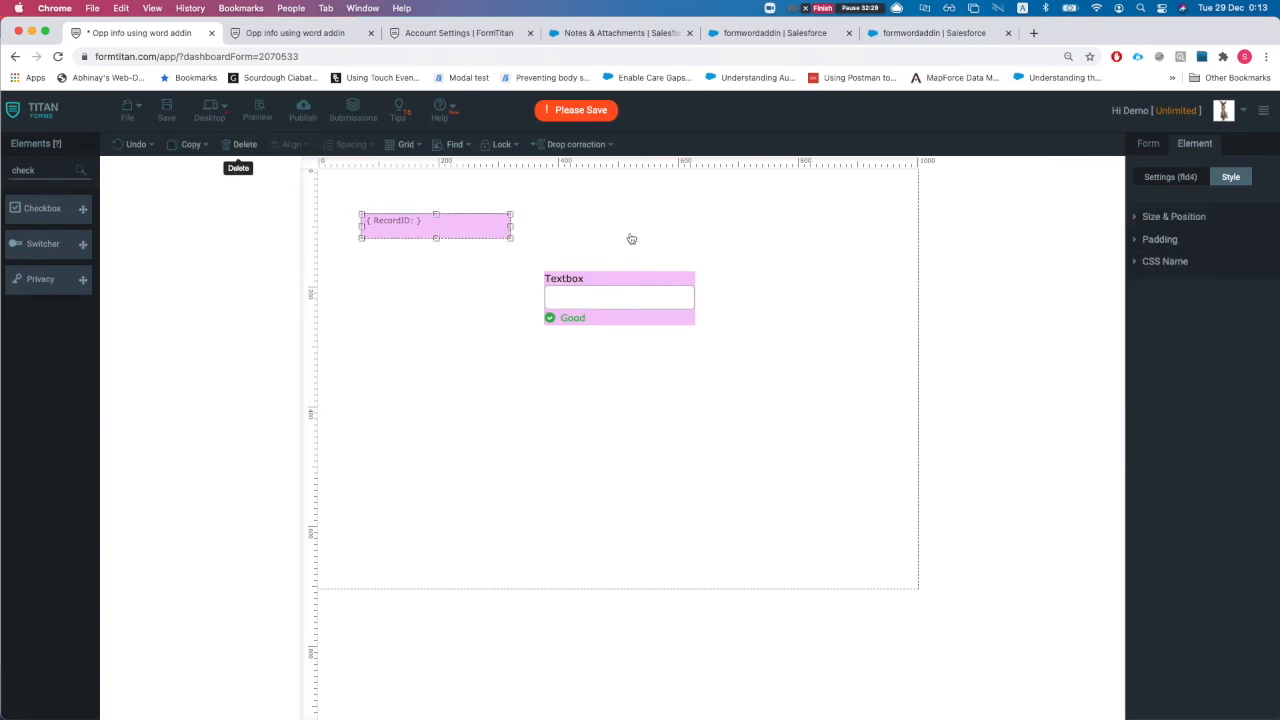
Browse the form-wide Settings sections, including Salesforce integration
{"action": "left_click", "coordinate": [1149, 146]}
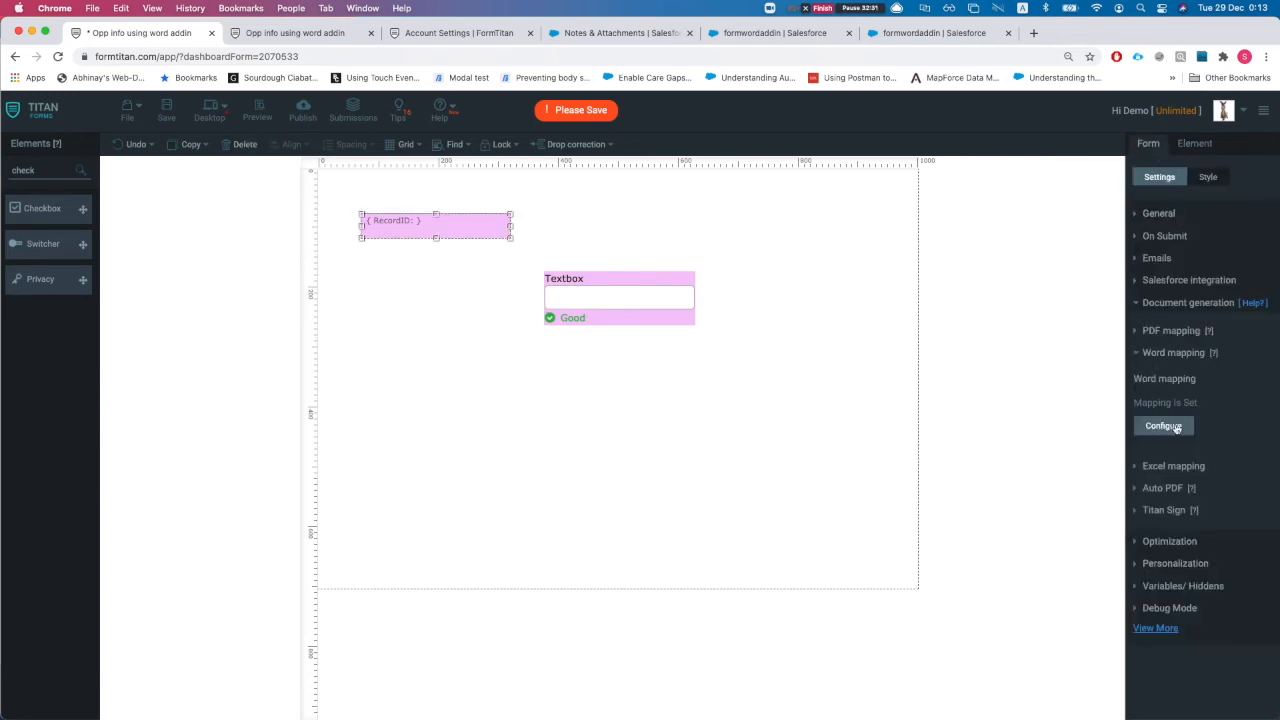
{"action": "left_click", "coordinate": [1174, 303]}
{"action": "left_click", "coordinate": [1172, 280]}
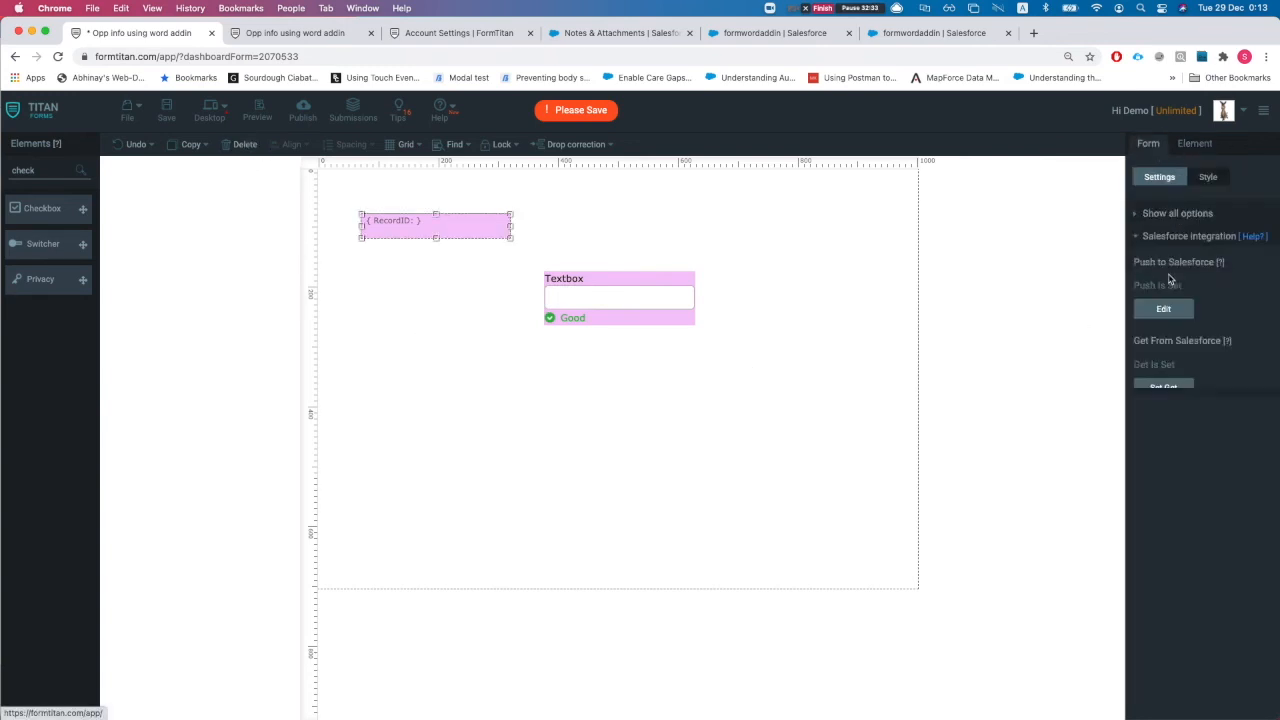
{"action": "left_click", "coordinate": [1170, 242]}
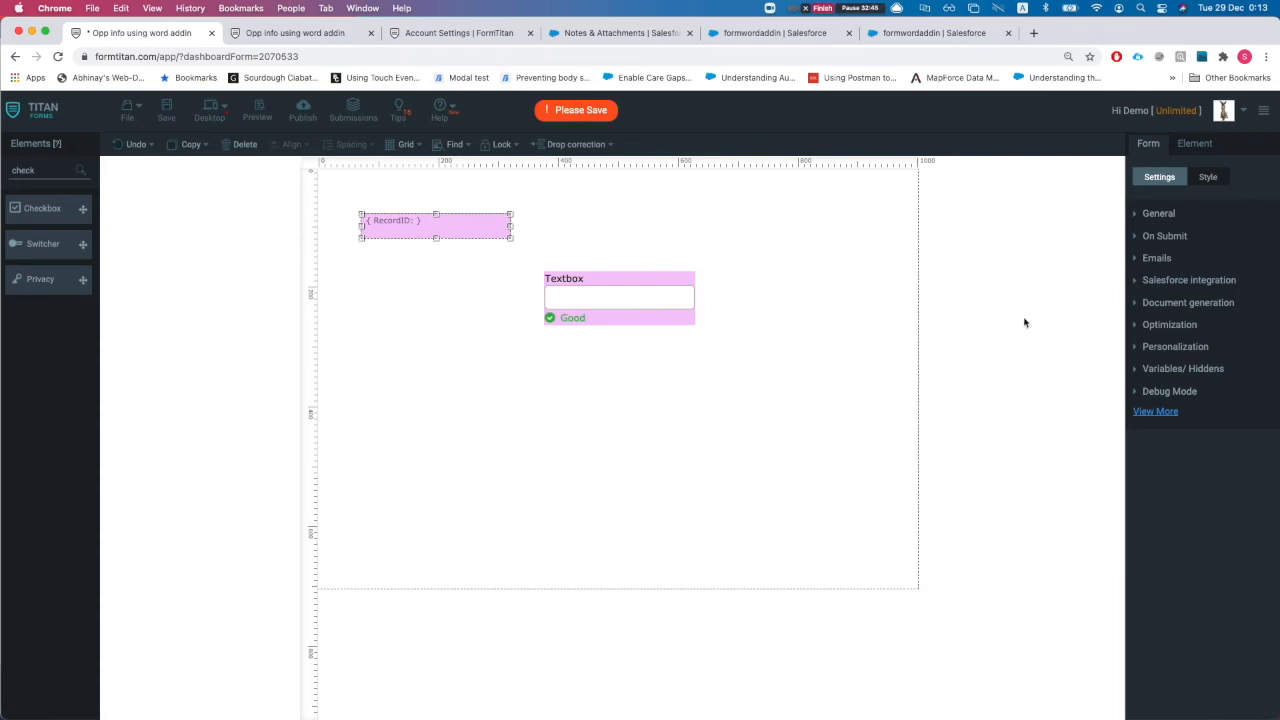
Set the #1 Opportunity lookup condition to Opportunity ID Equals RecordID
{"action": "left_click", "coordinate": [1220, 284]}
{"action": "left_click", "coordinate": [1160, 390]}
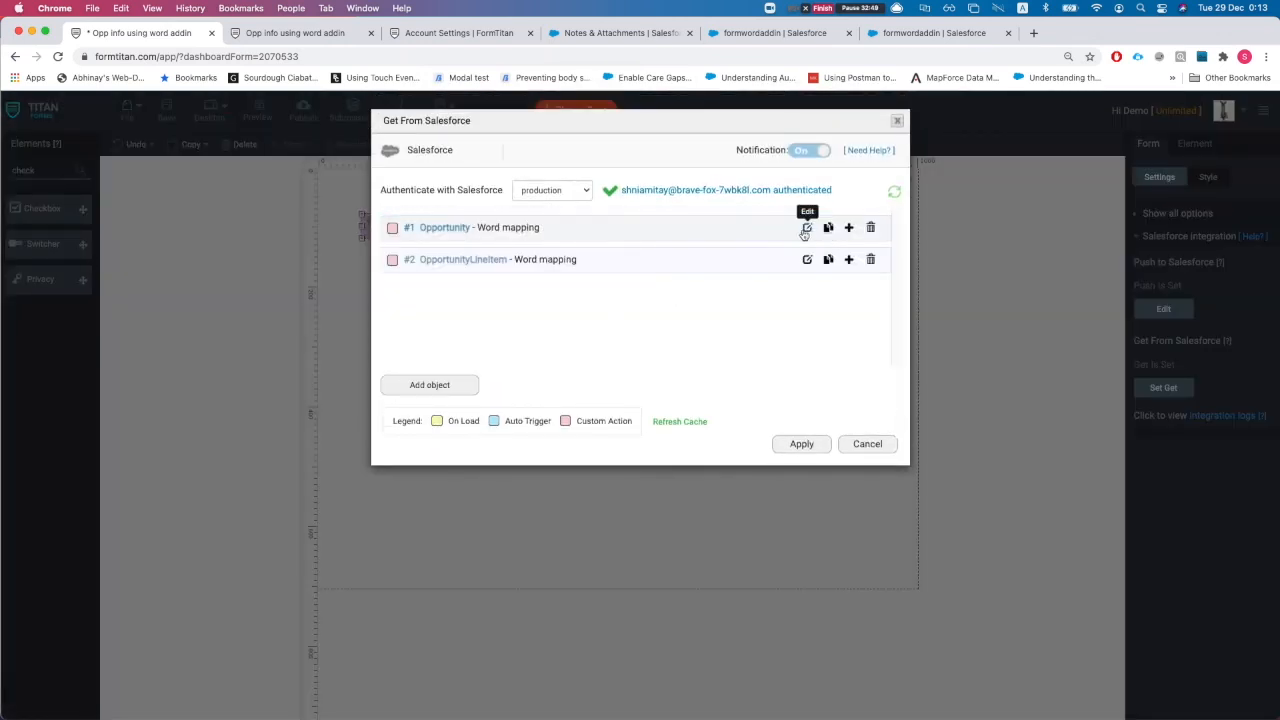
{"action": "left_click", "coordinate": [807, 228]}
{"action": "left_click", "coordinate": [430, 226]}
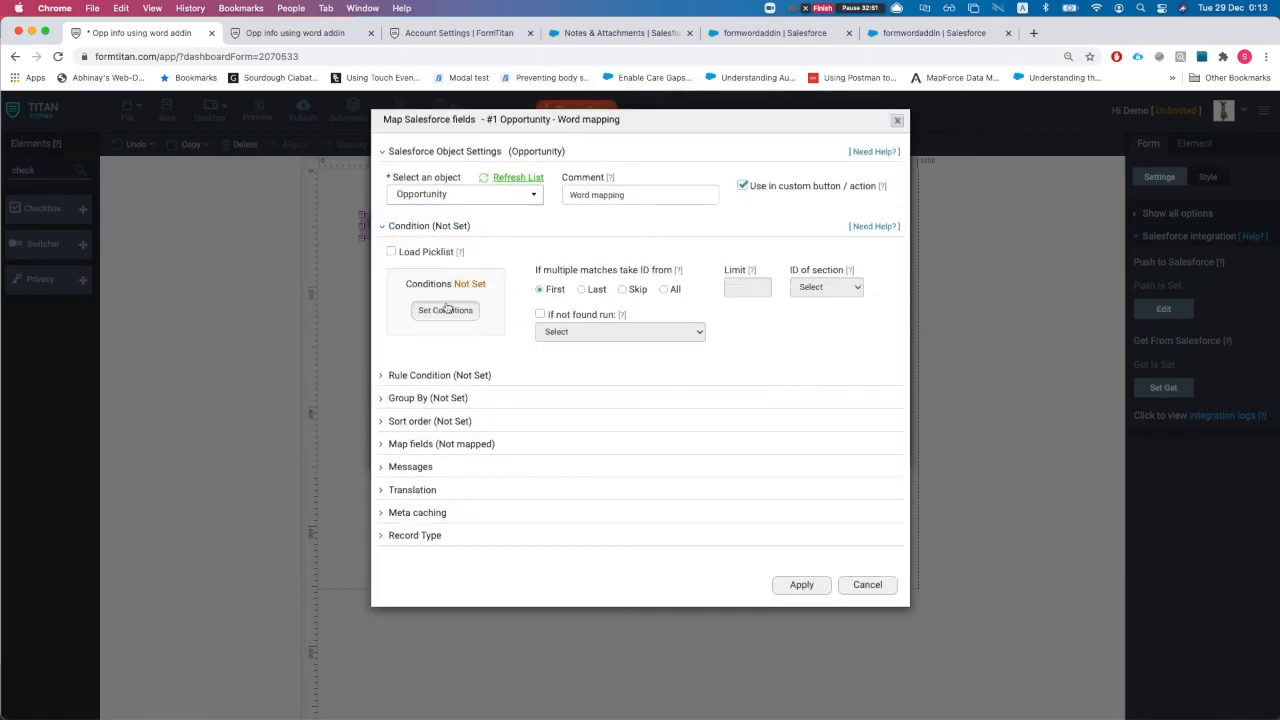
{"action": "left_click", "coordinate": [447, 310]}
{"action": "left_click", "coordinate": [379, 162]}
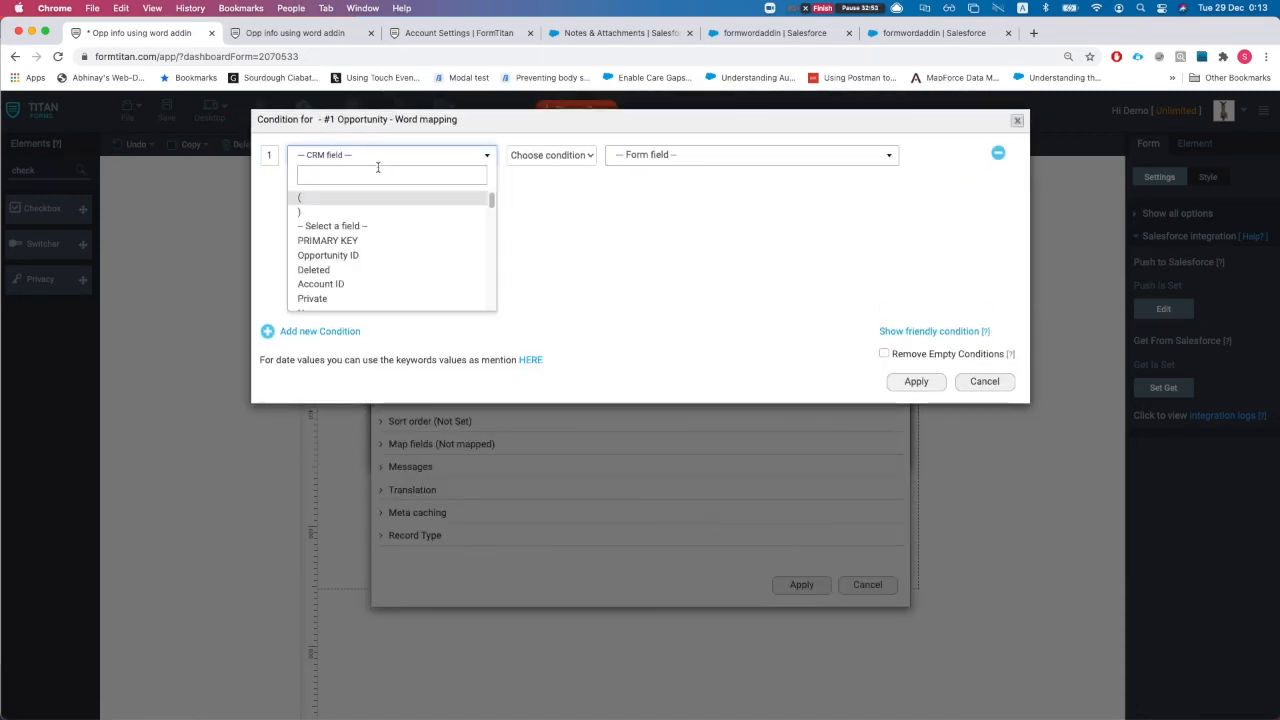
{"action": "left_click", "coordinate": [366, 256]}
{"action": "left_click", "coordinate": [545, 158]}
{"action": "left_click", "coordinate": [545, 173]}
{"action": "left_click", "coordinate": [686, 160]}
{"action": "left_click", "coordinate": [640, 197]}
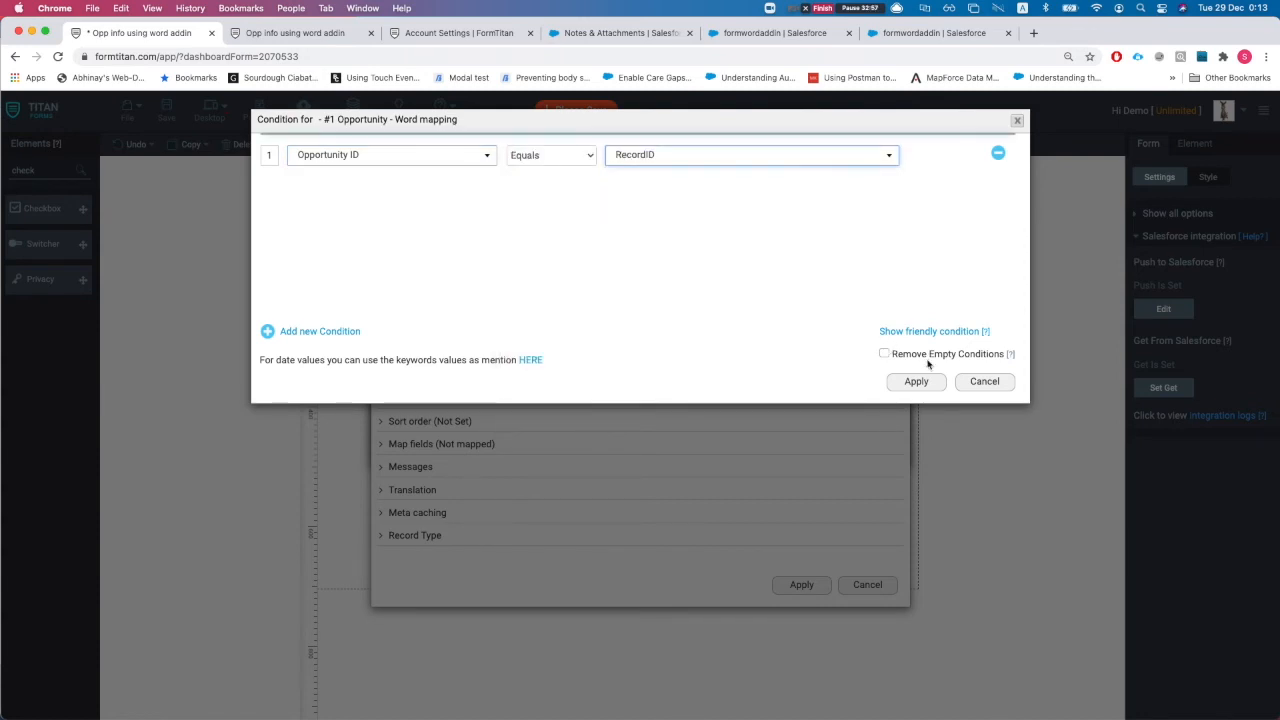
{"action": "left_click", "coordinate": [916, 381]}
Map the Textbox to the Opportunity Name field, save the form and reload the preview
{"action": "left_click", "coordinate": [440, 444]}
{"action": "left_click", "coordinate": [440, 506]}
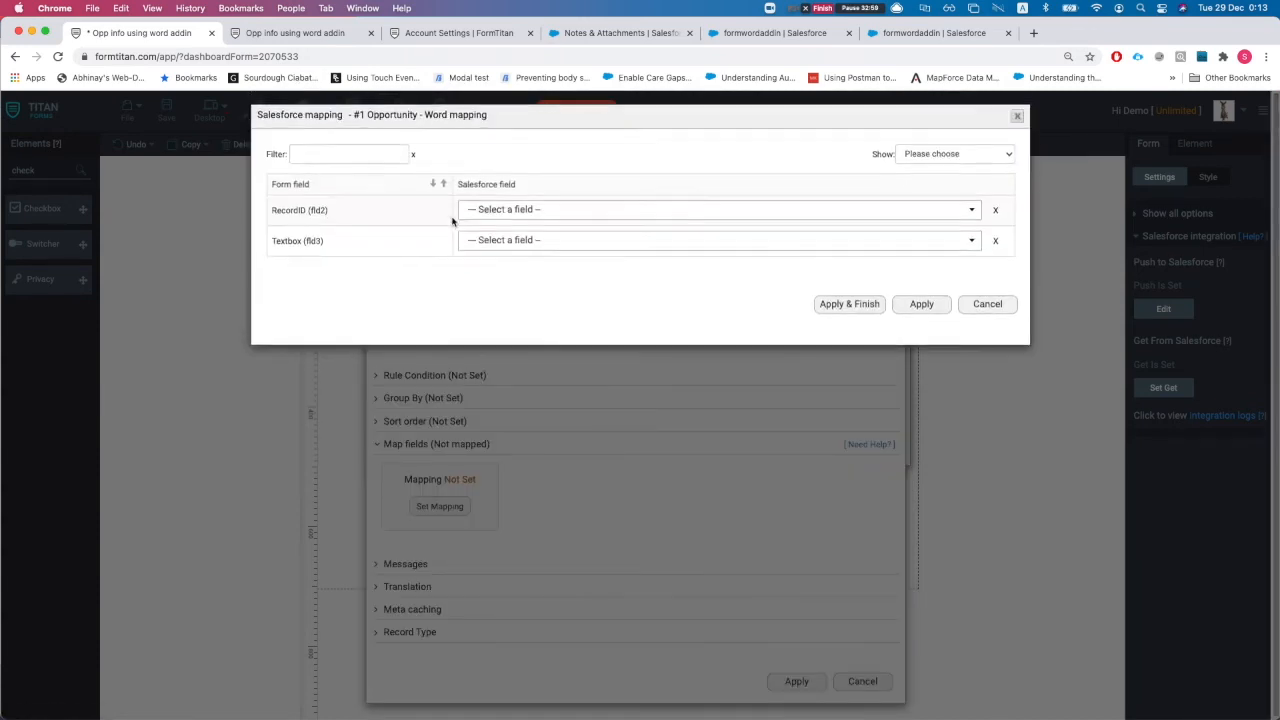
{"action": "left_click", "coordinate": [526, 247]}
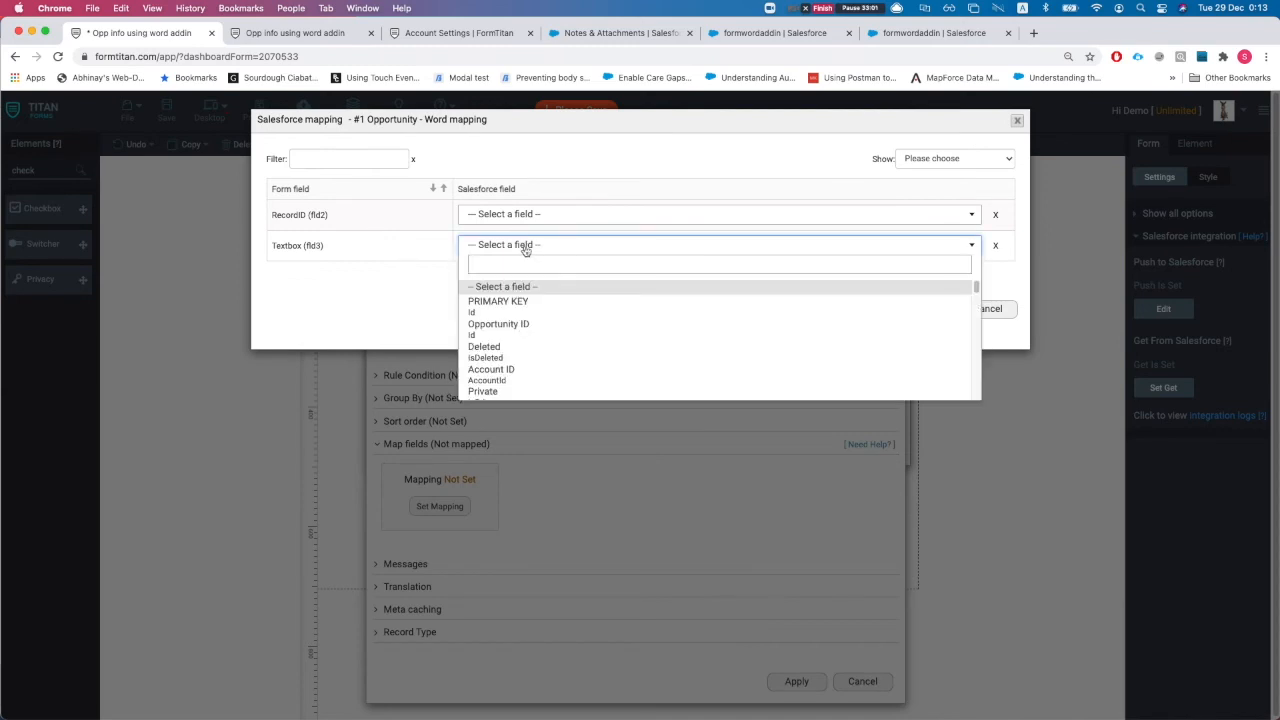
{"action": "type", "text": "name"}
{"action": "key", "text": "Return"}
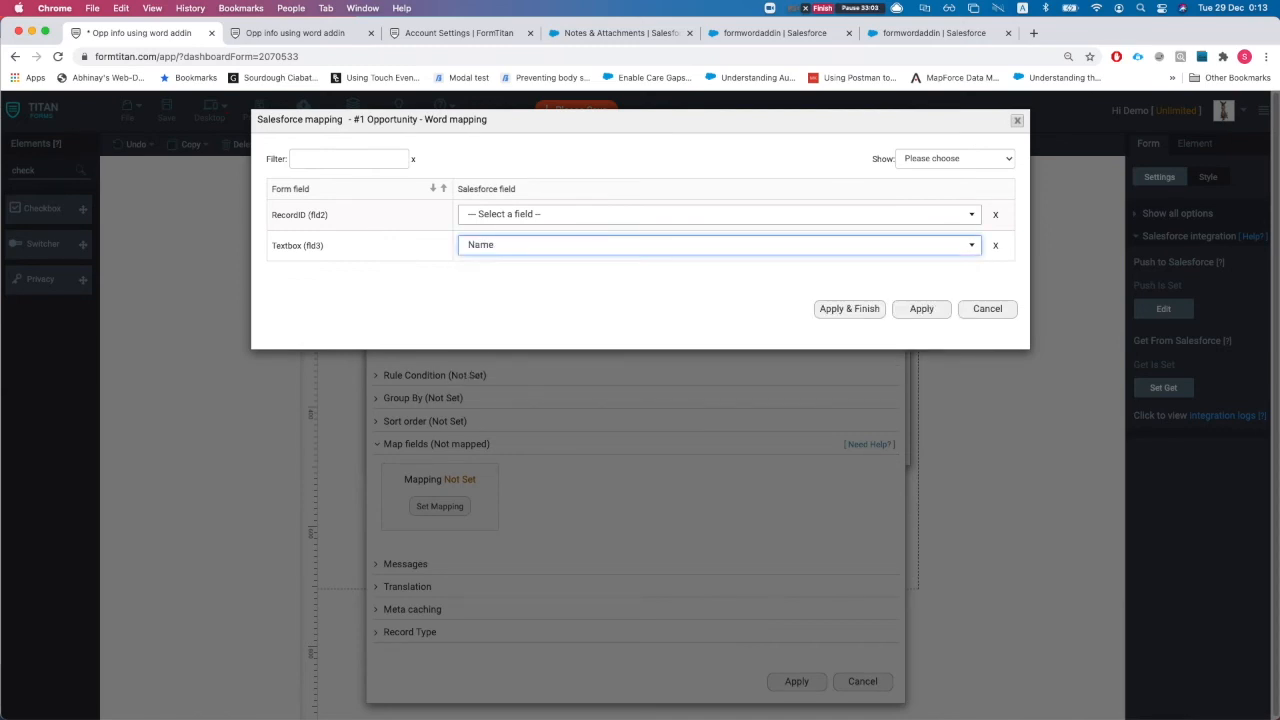
{"action": "left_click", "coordinate": [818, 309]}
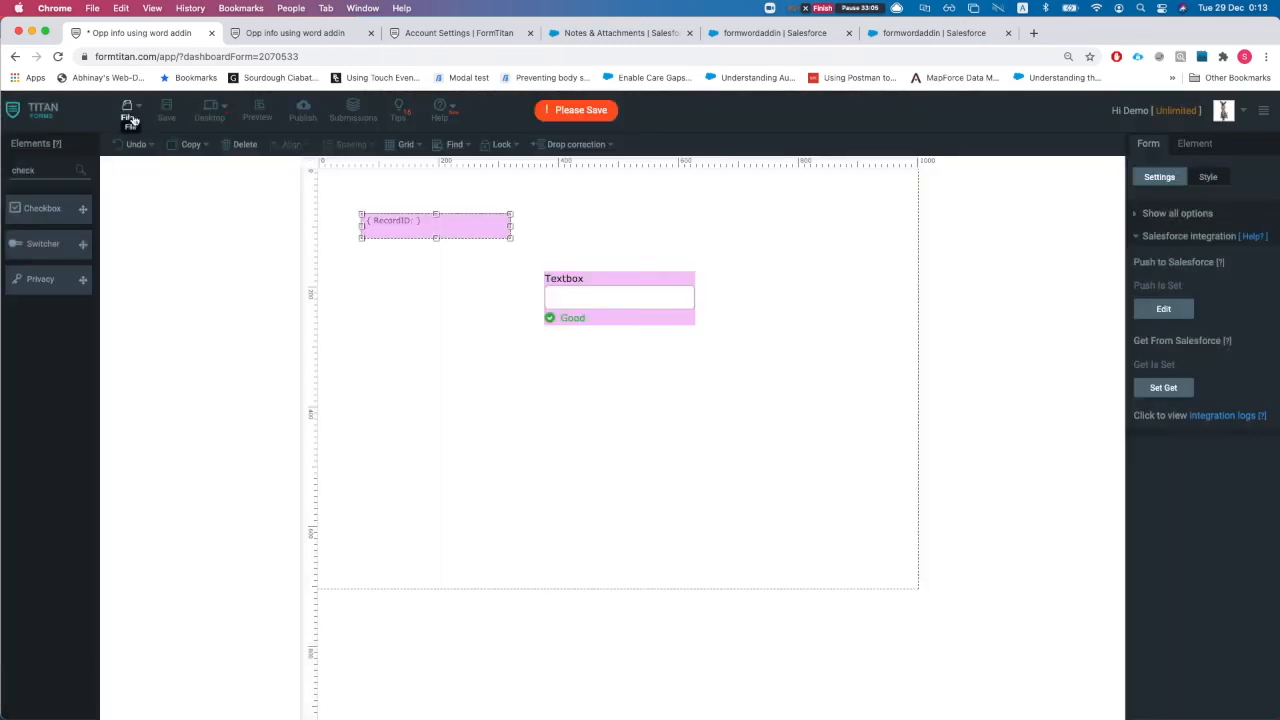
{"action": "left_click", "coordinate": [260, 38]}
{"action": "key", "text": "super+r"}
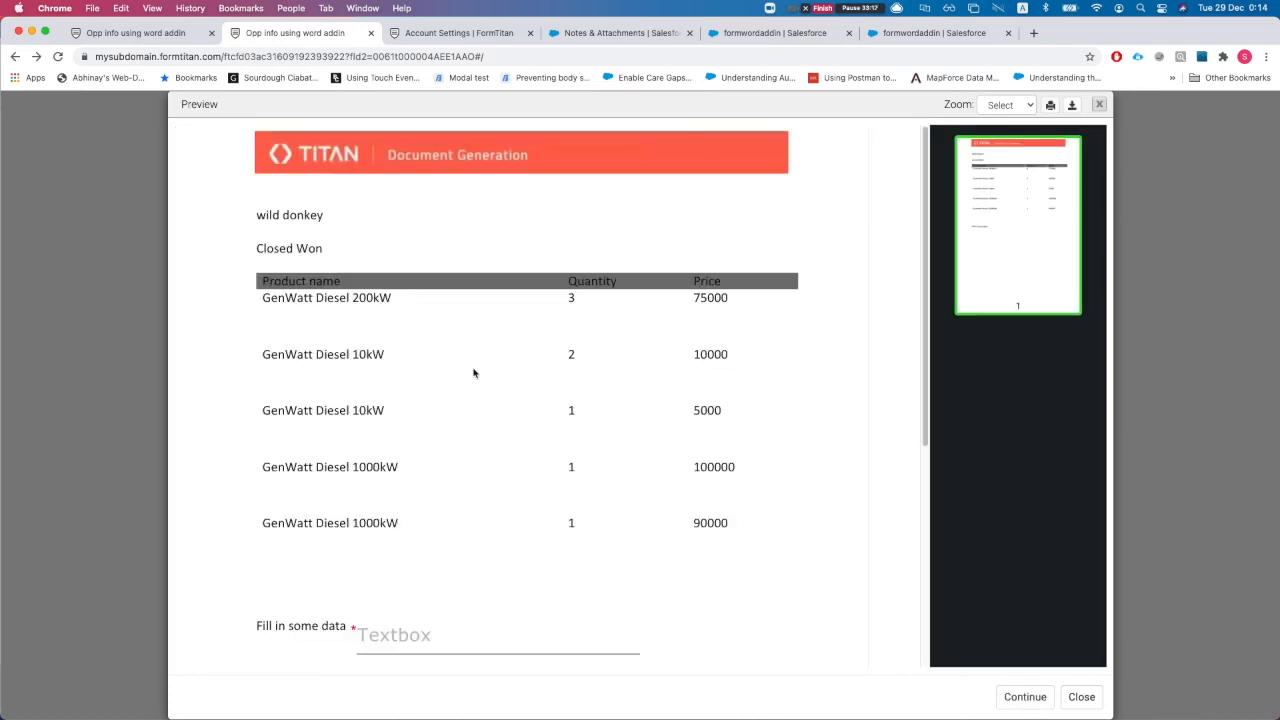
Check the preview's Textbox is still empty, then select the Textbox in the editor
{"action": "scroll", "coordinate": [474, 373], "scroll_direction": "down", "scroll_amount": 5}
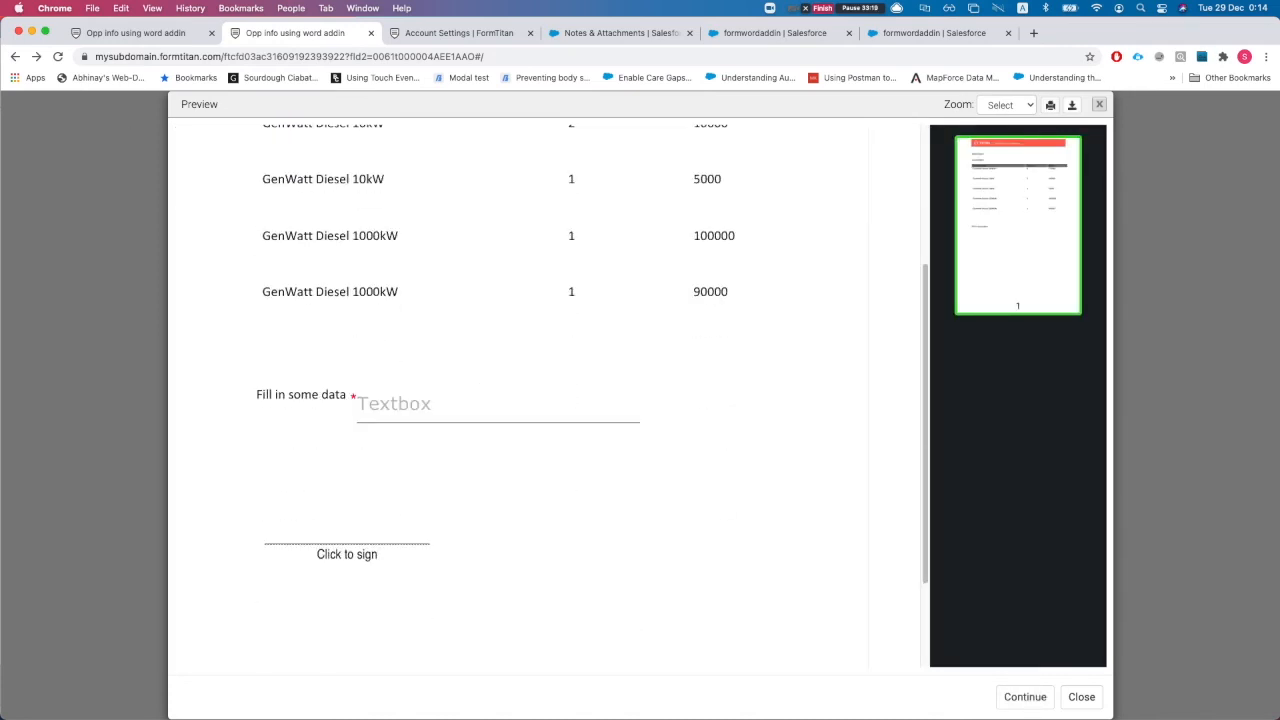
{"action": "left_click", "coordinate": [135, 36]}
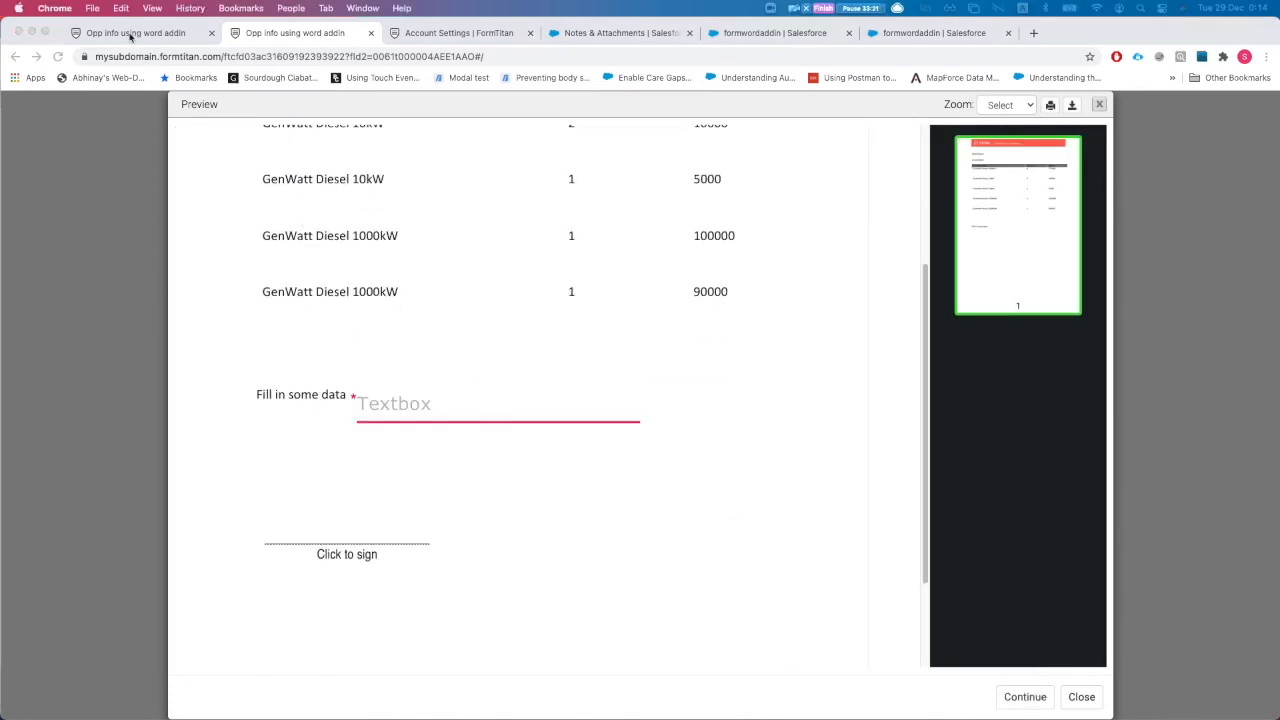
{"action": "left_click", "coordinate": [628, 294]}
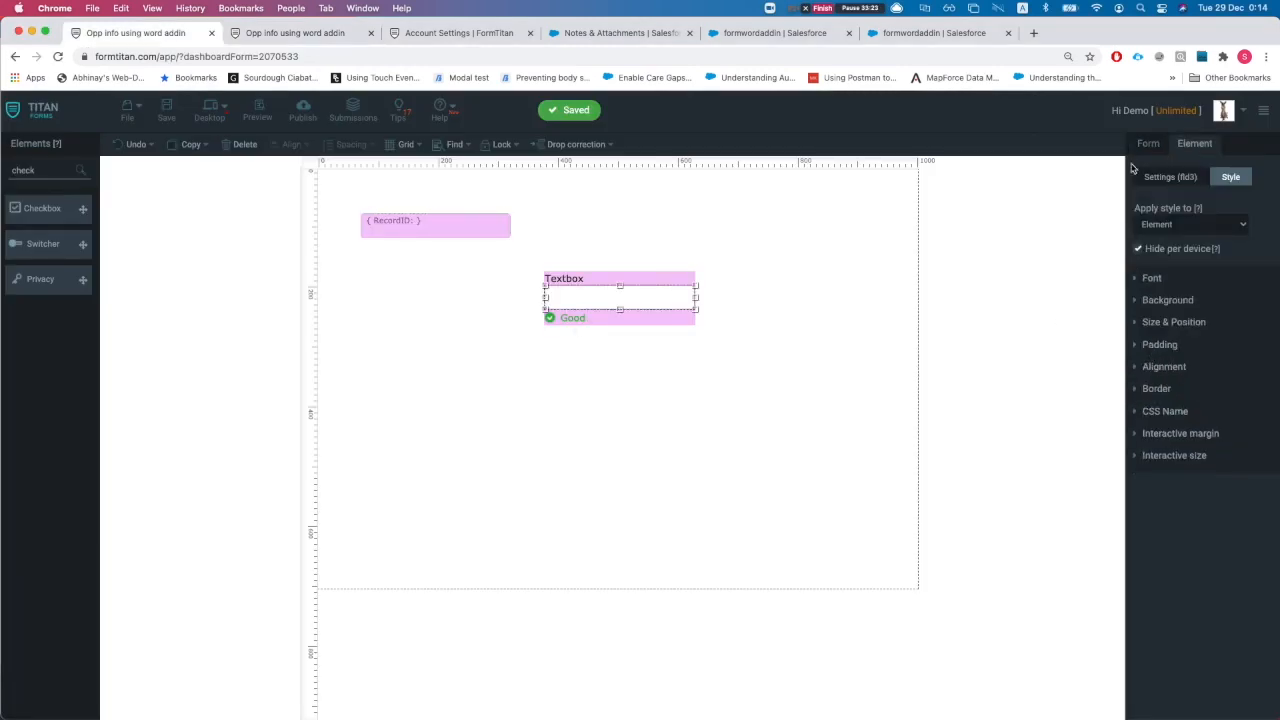
Uncheck 'Use in custom button / action' on the #1 Opportunity mapping, save, and reload the preview
{"action": "left_click", "coordinate": [1147, 142]}
{"action": "left_click", "coordinate": [1163, 389]}
{"action": "left_click", "coordinate": [806, 227]}
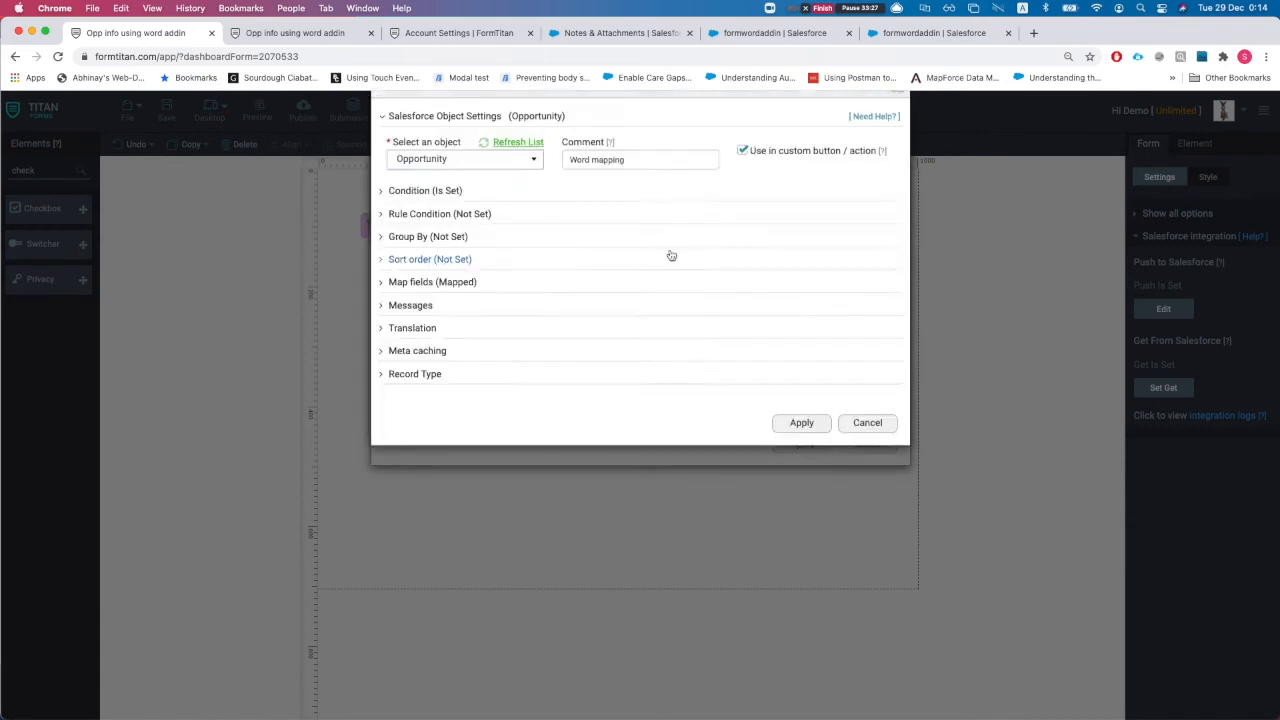
{"action": "left_click", "coordinate": [746, 186]}
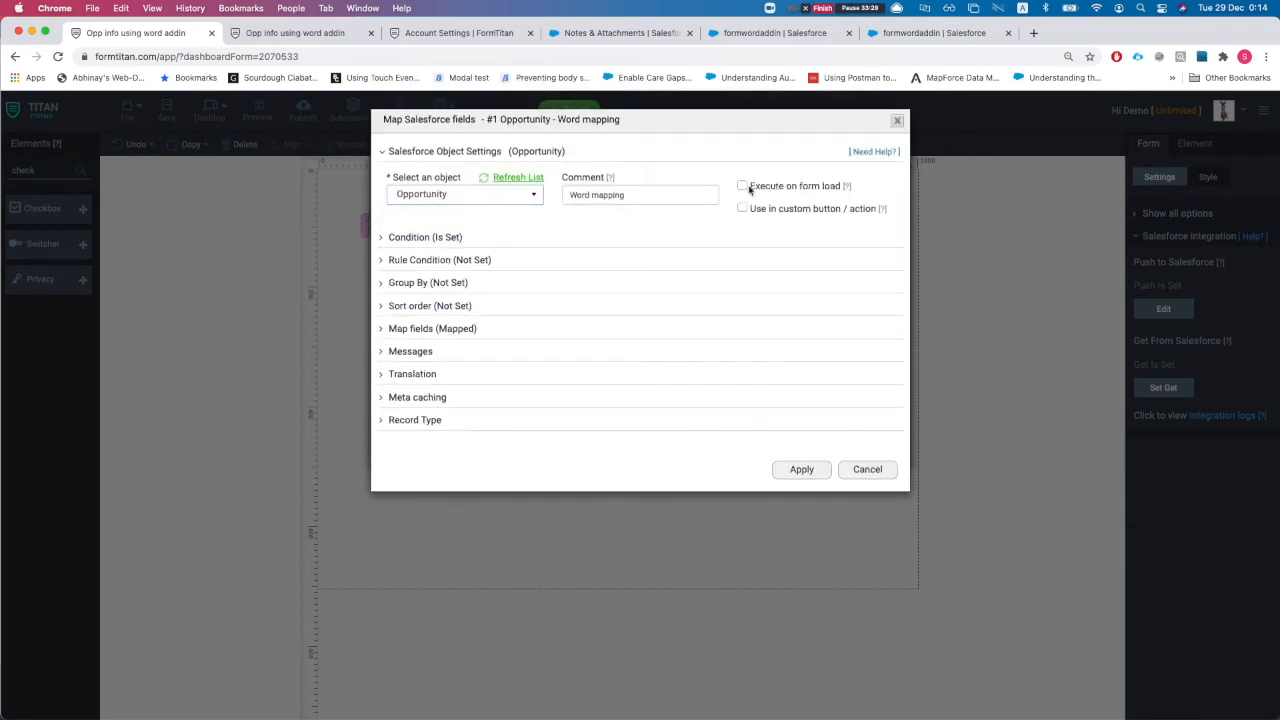
{"action": "left_click", "coordinate": [801, 469]}
{"action": "left_click", "coordinate": [797, 441]}
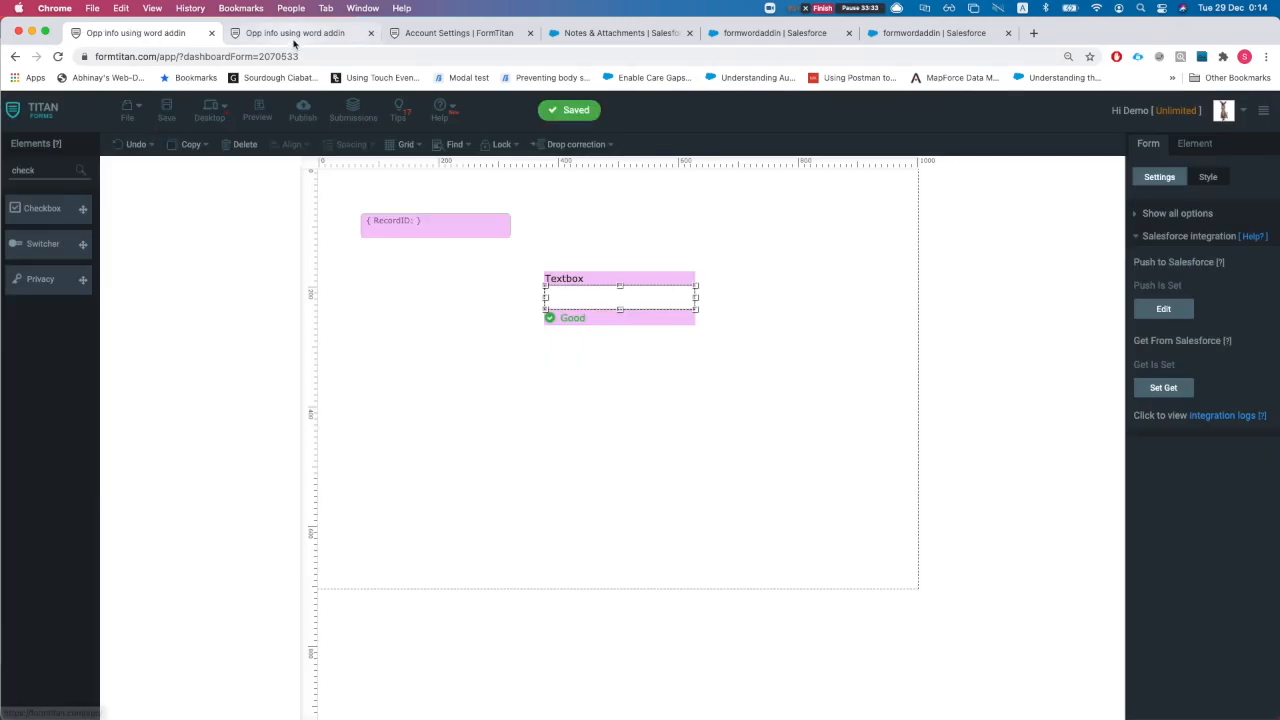
{"action": "left_click", "coordinate": [295, 33]}
{"action": "key", "text": "super+r"}
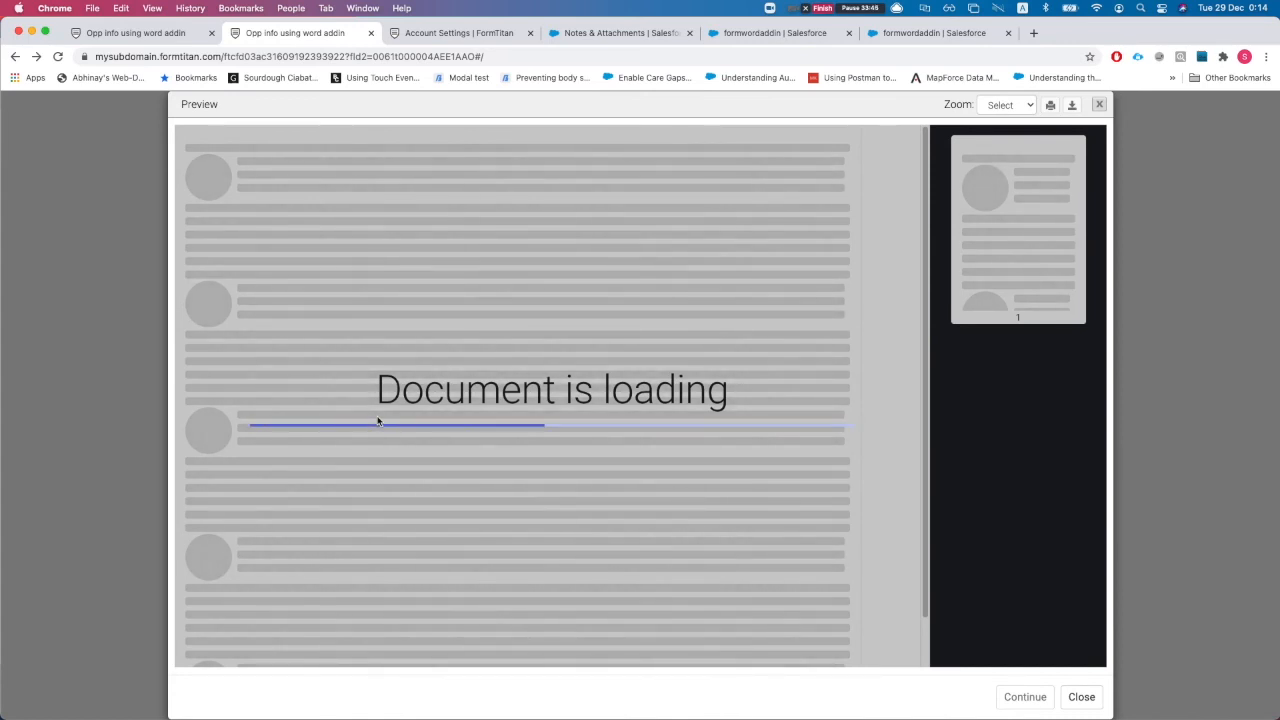
Verify the preview's Textbox is prefilled with 'wild donkey', then go back to the editor
{"action": "scroll", "coordinate": [583, 494], "scroll_direction": "down", "scroll_amount": 5}
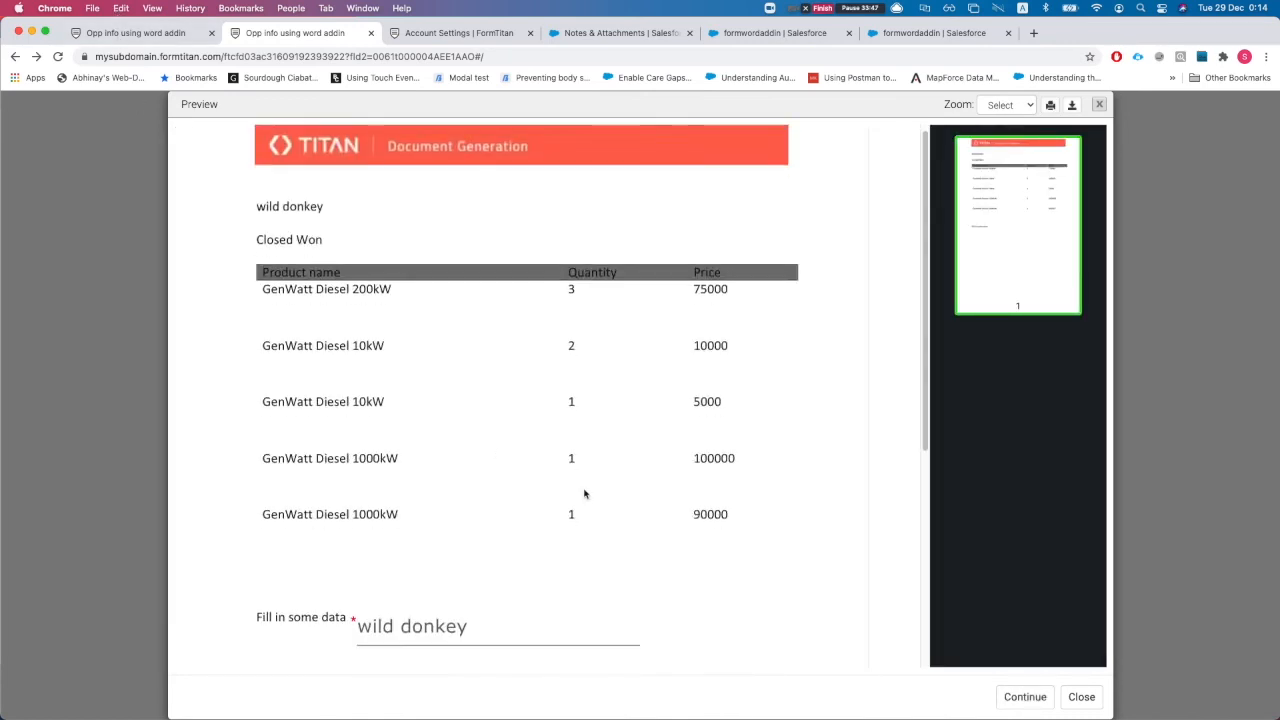
{"action": "double_click", "coordinate": [432, 414]}
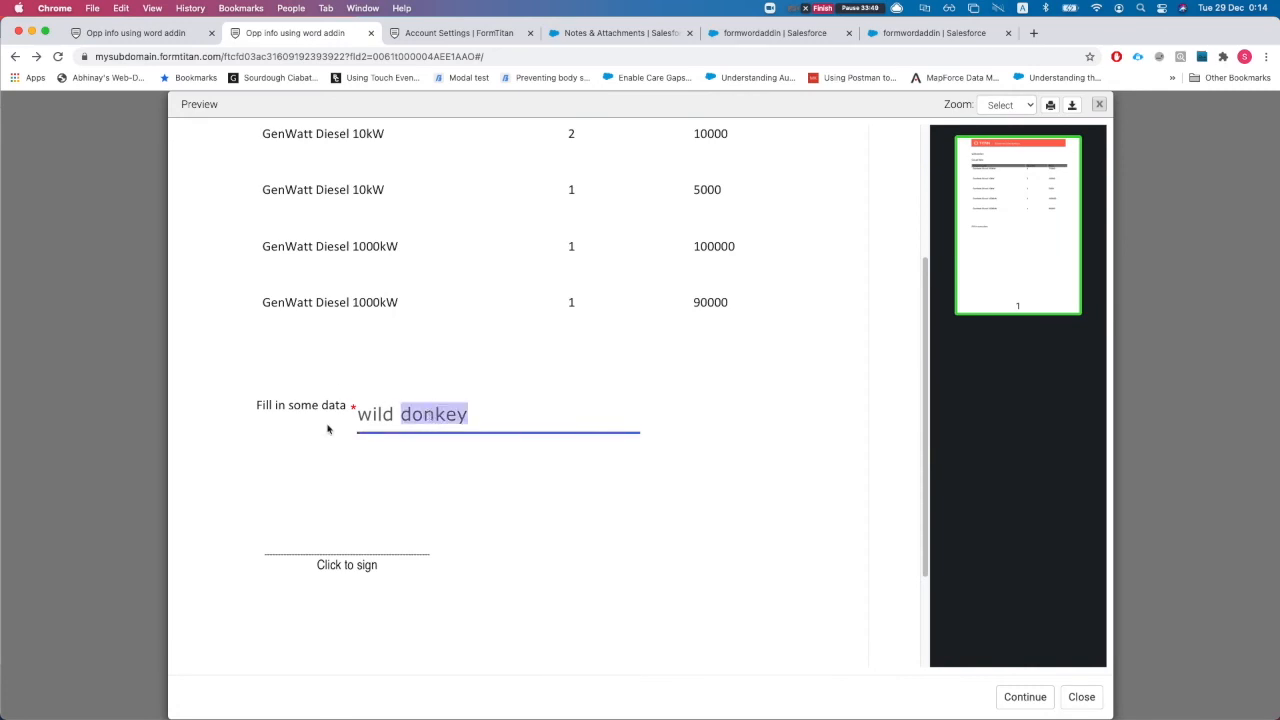
{"action": "left_click_drag", "start_coordinate": [352, 408], "coordinate": [474, 414]}
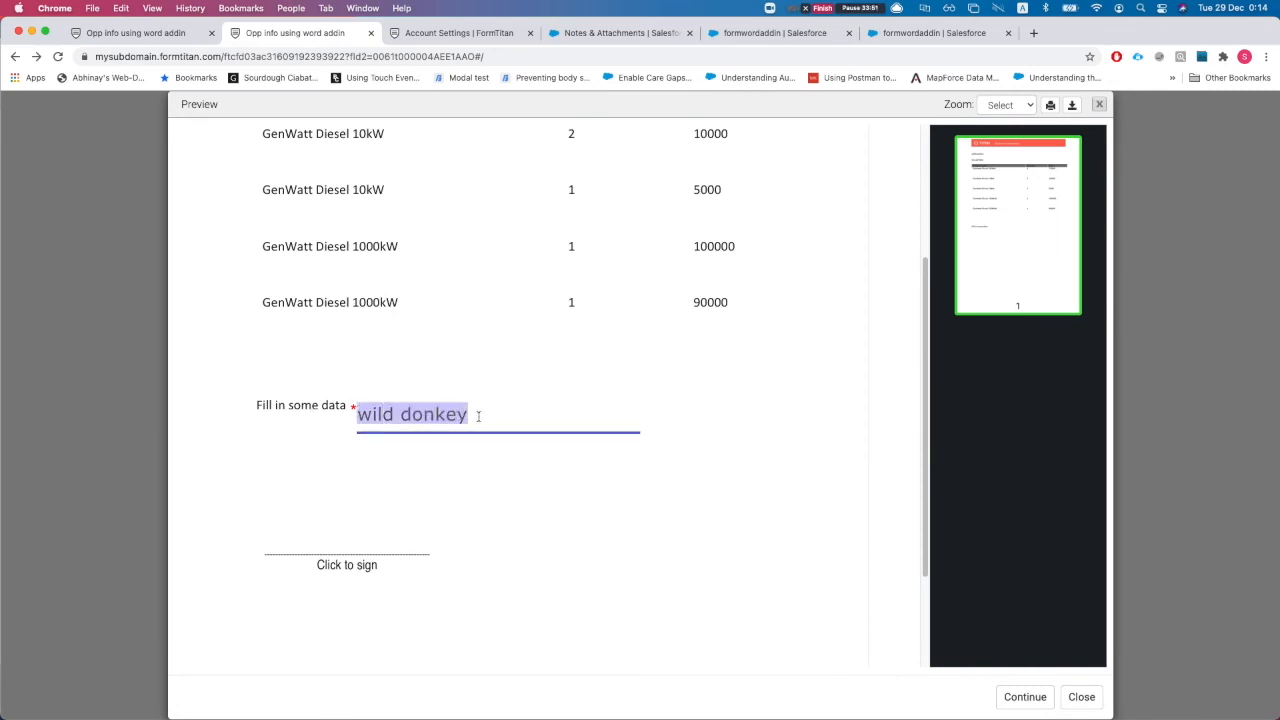
{"action": "left_click", "coordinate": [474, 417]}
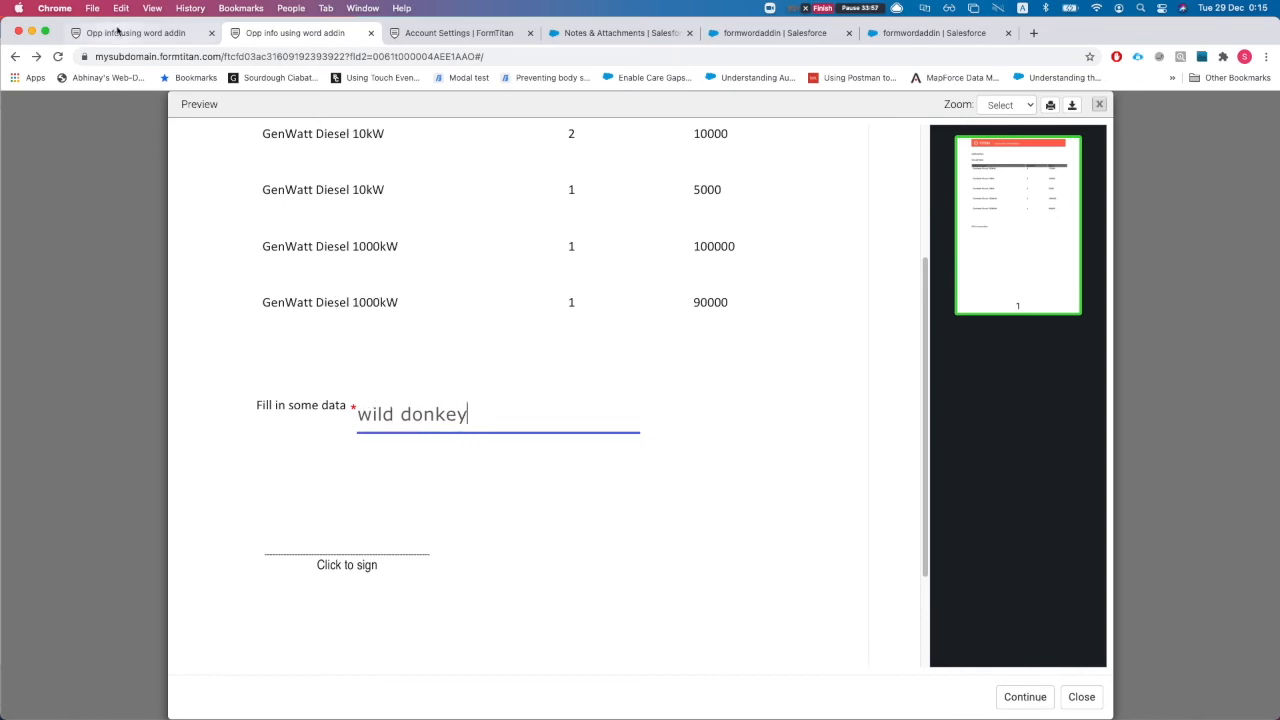
{"action": "left_click", "coordinate": [120, 33]}
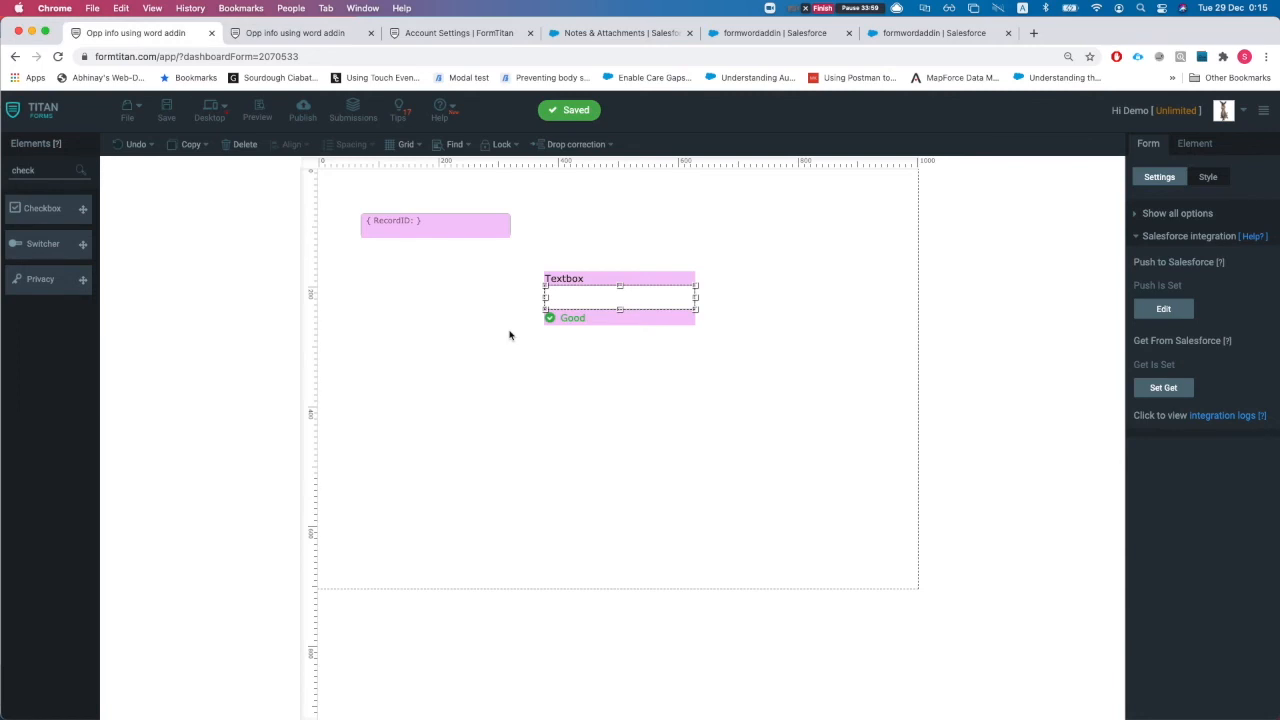
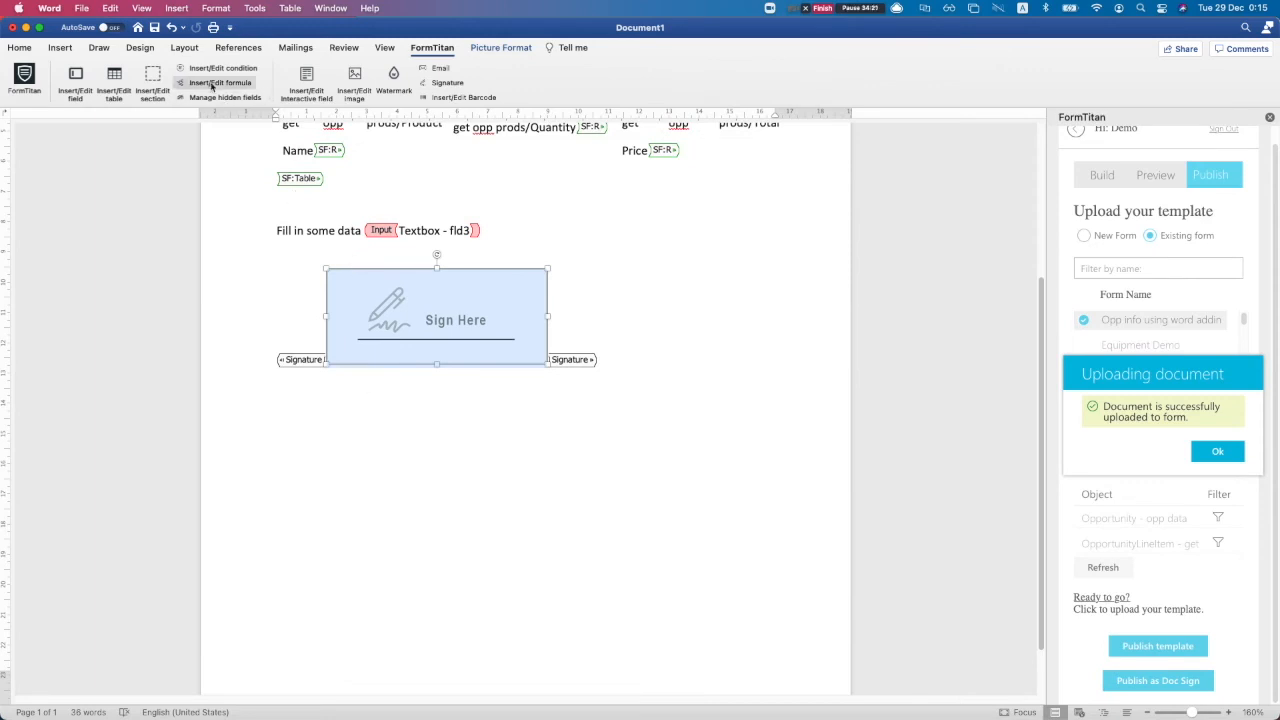
Add a dynamic hidden field named acc that draws from the Account object
{"action": "scroll", "coordinate": [400, 370], "scroll_direction": "up", "scroll_amount": 3}
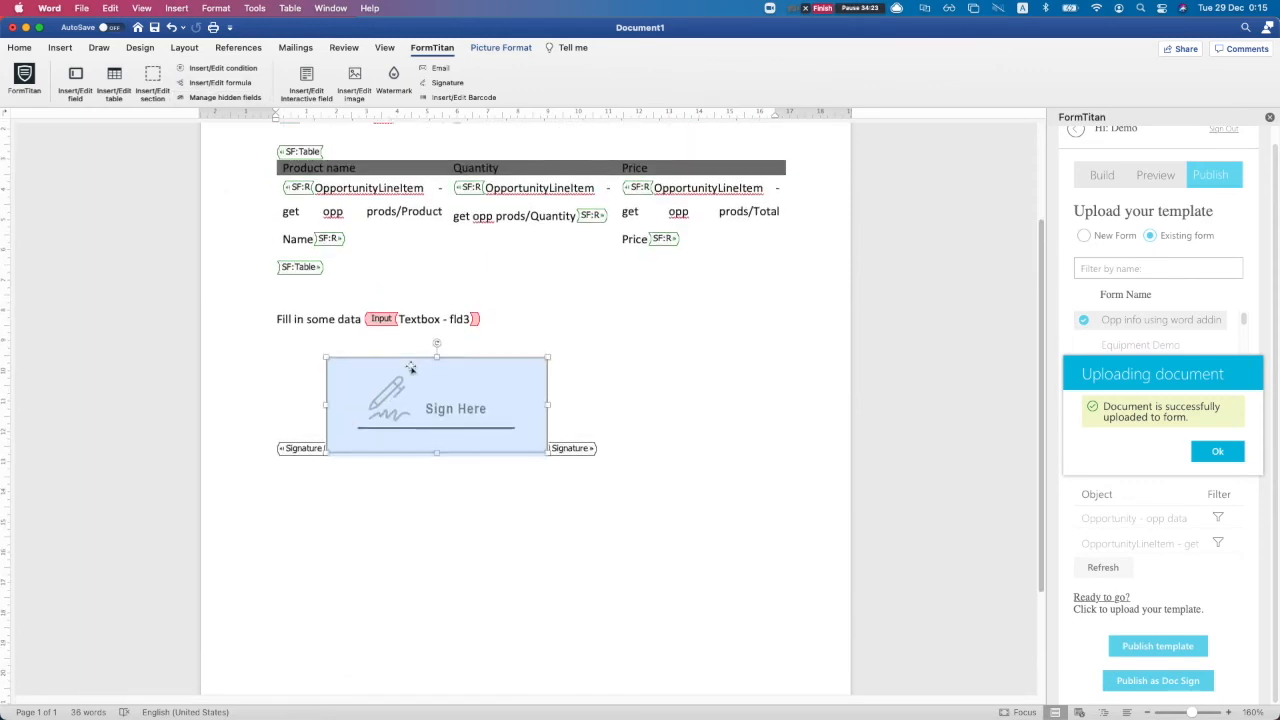
{"action": "left_click", "coordinate": [225, 97]}
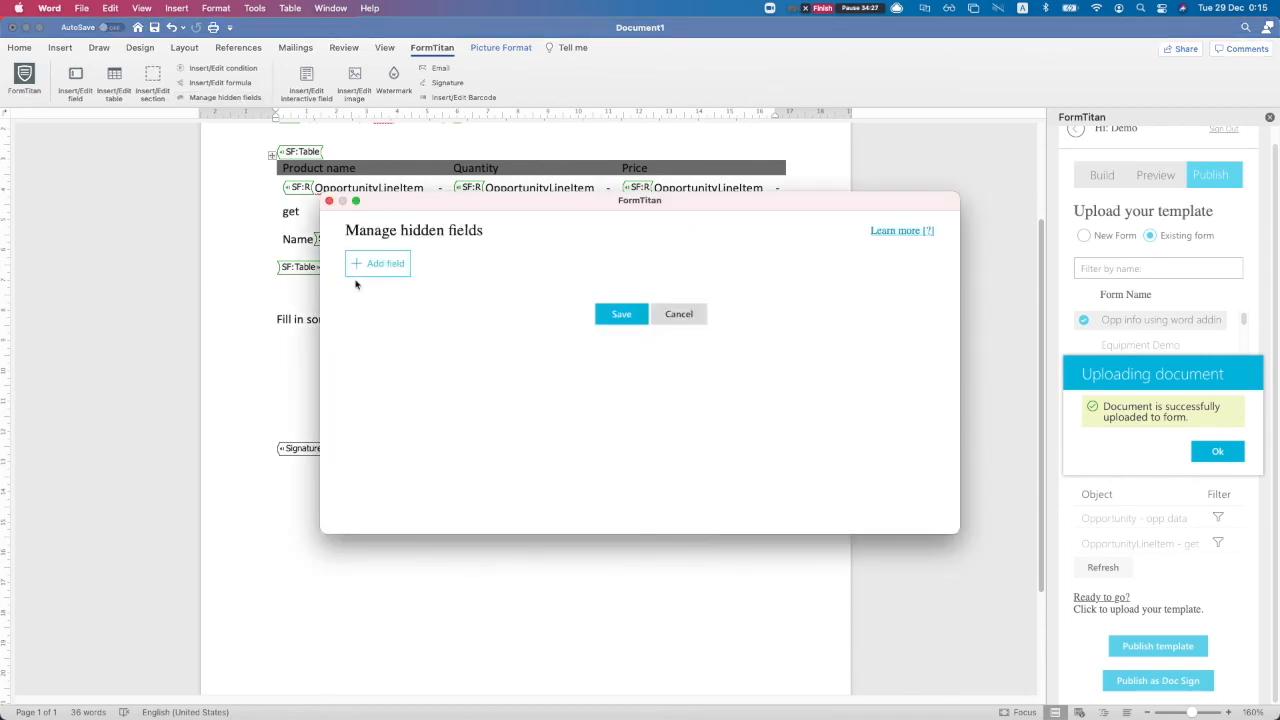
{"action": "left_click", "coordinate": [385, 264]}
{"action": "left_click", "coordinate": [523, 284]}
{"action": "left_click", "coordinate": [518, 323]}
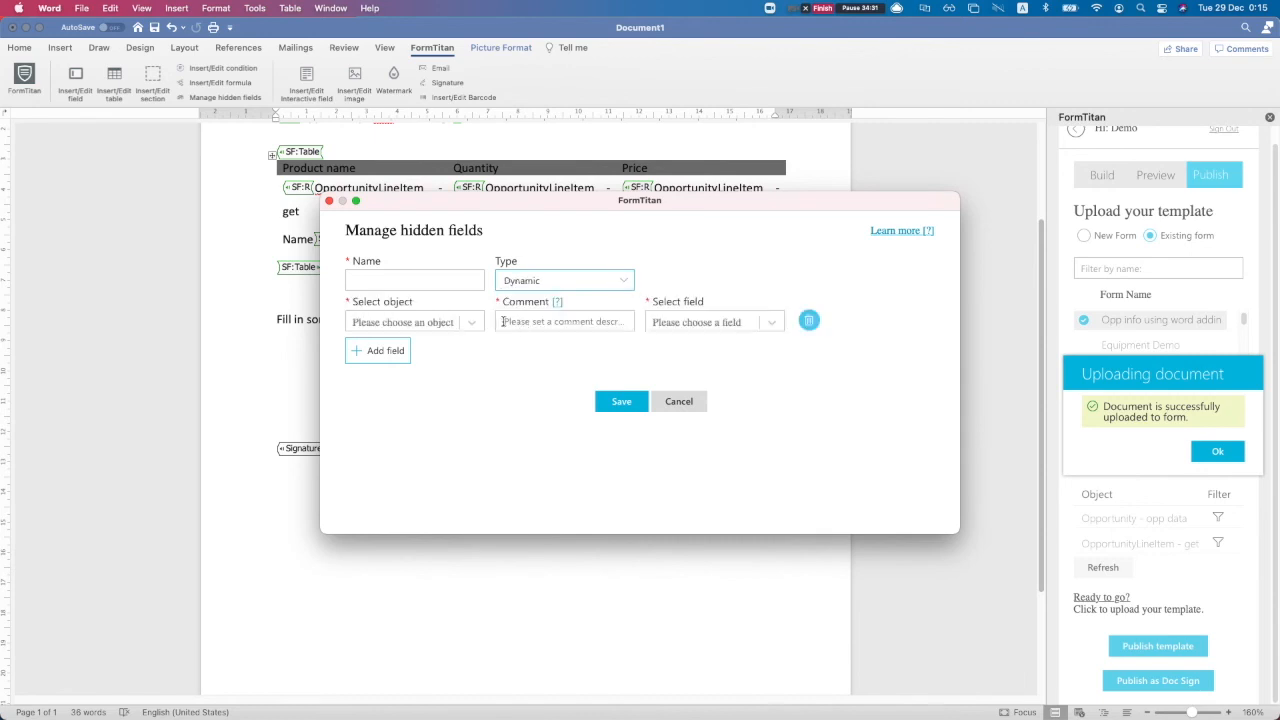
{"action": "left_click", "coordinate": [447, 323]}
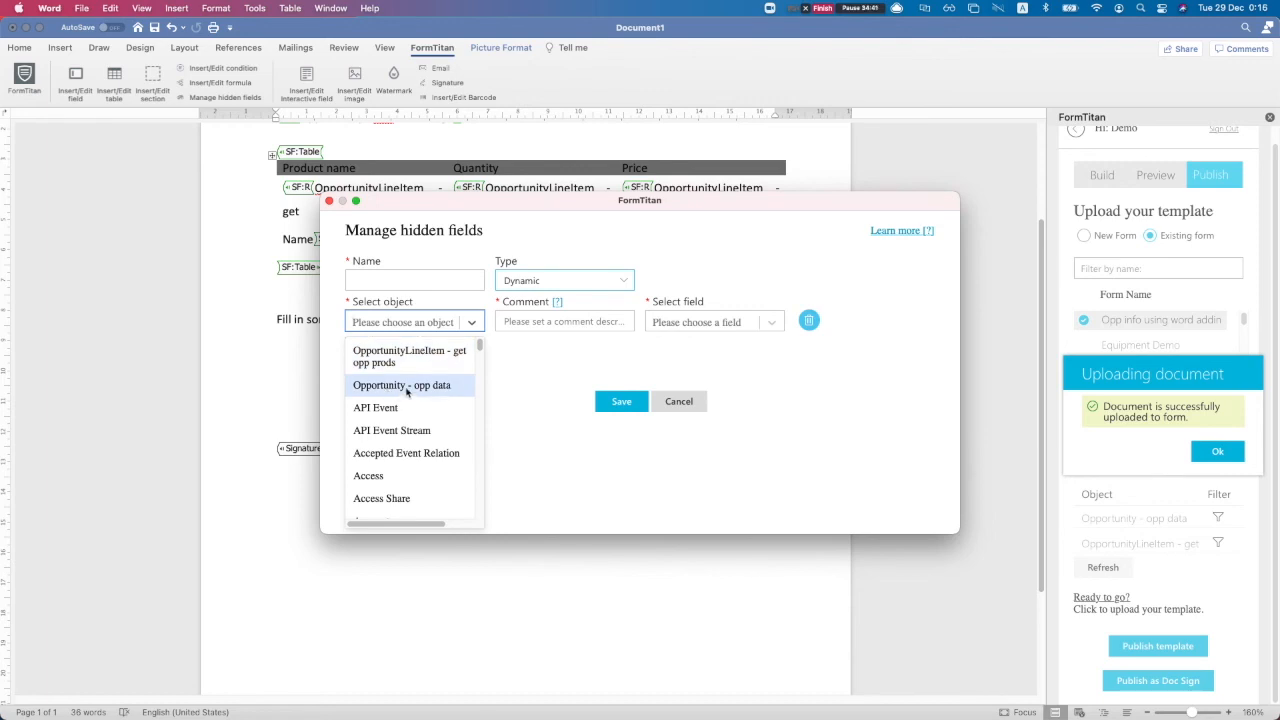
{"action": "left_click", "coordinate": [414, 279]}
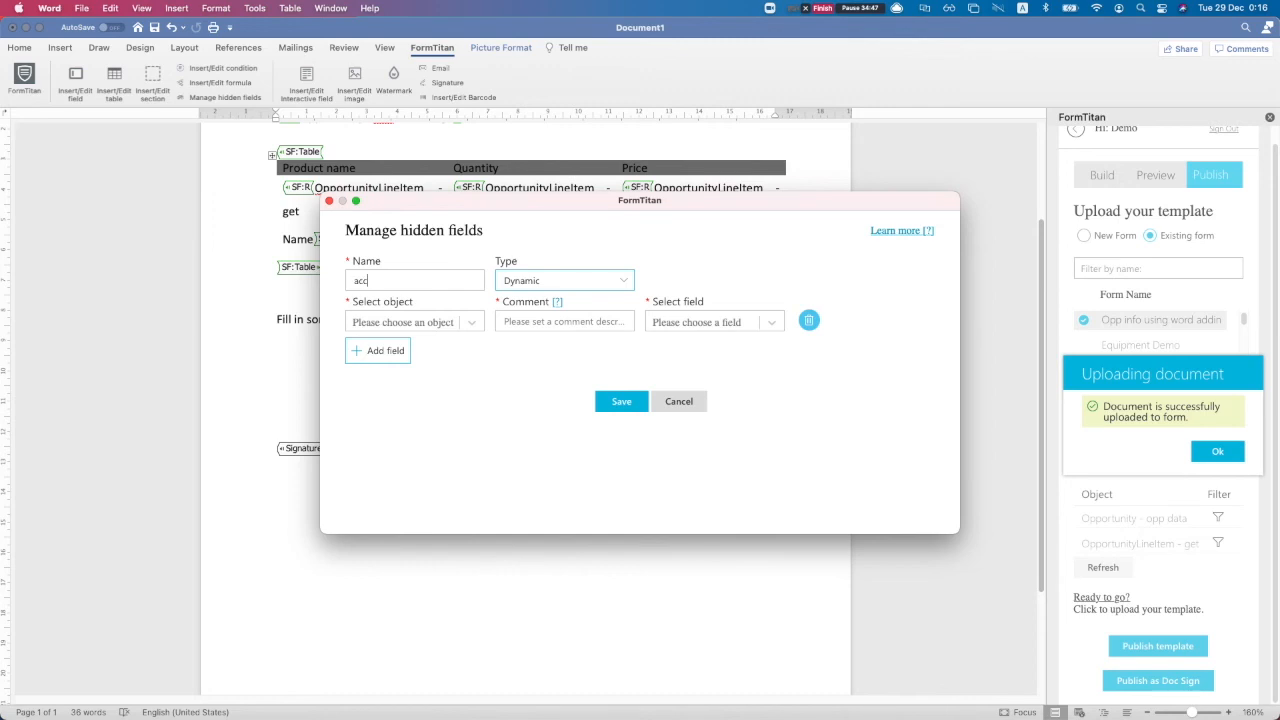
{"action": "left_click", "coordinate": [460, 324]}
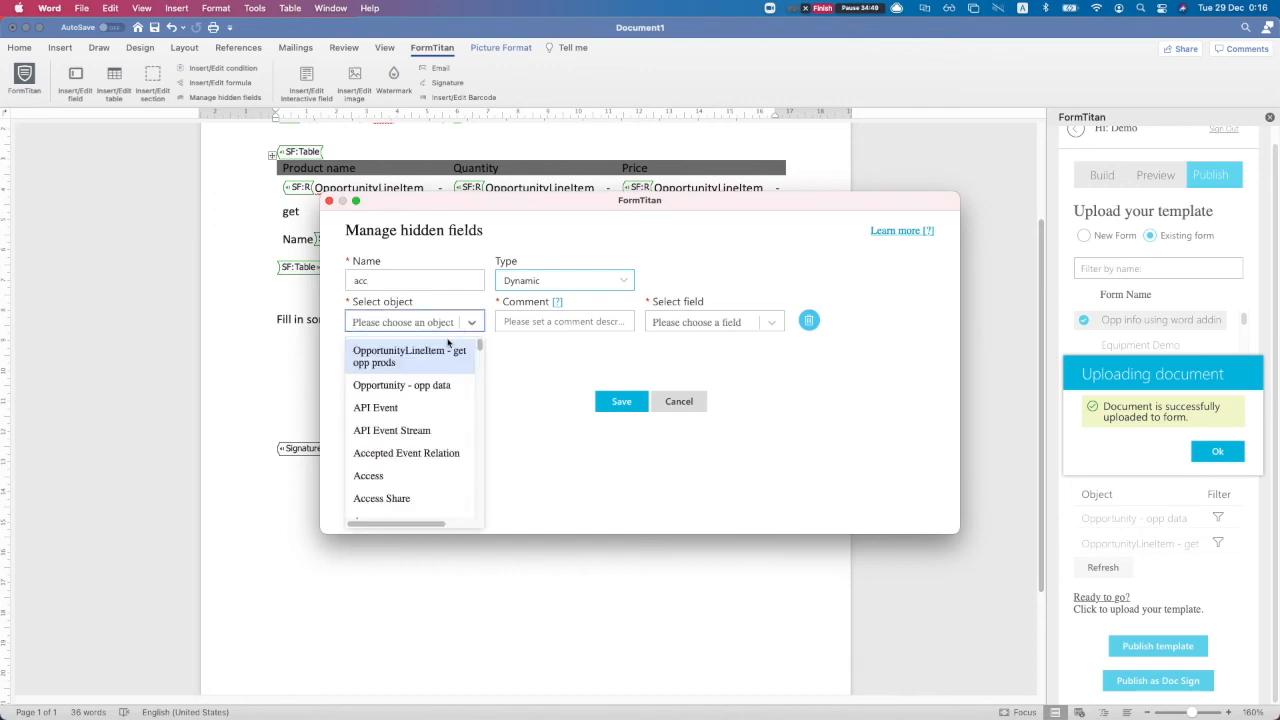
{"action": "type", "text": "acc"}
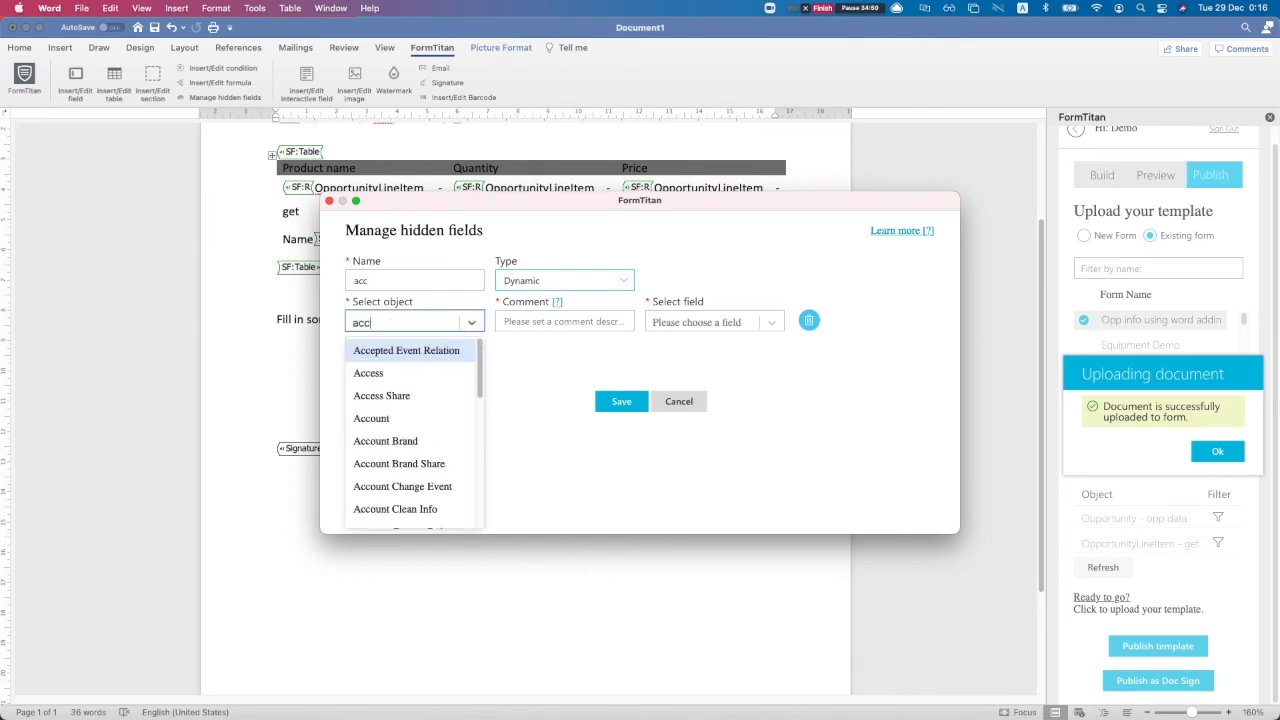
{"action": "left_click", "coordinate": [414, 416]}
Comment the object 'parent of opp', map the field to Account Name, and save it
{"action": "left_click", "coordinate": [555, 318]}
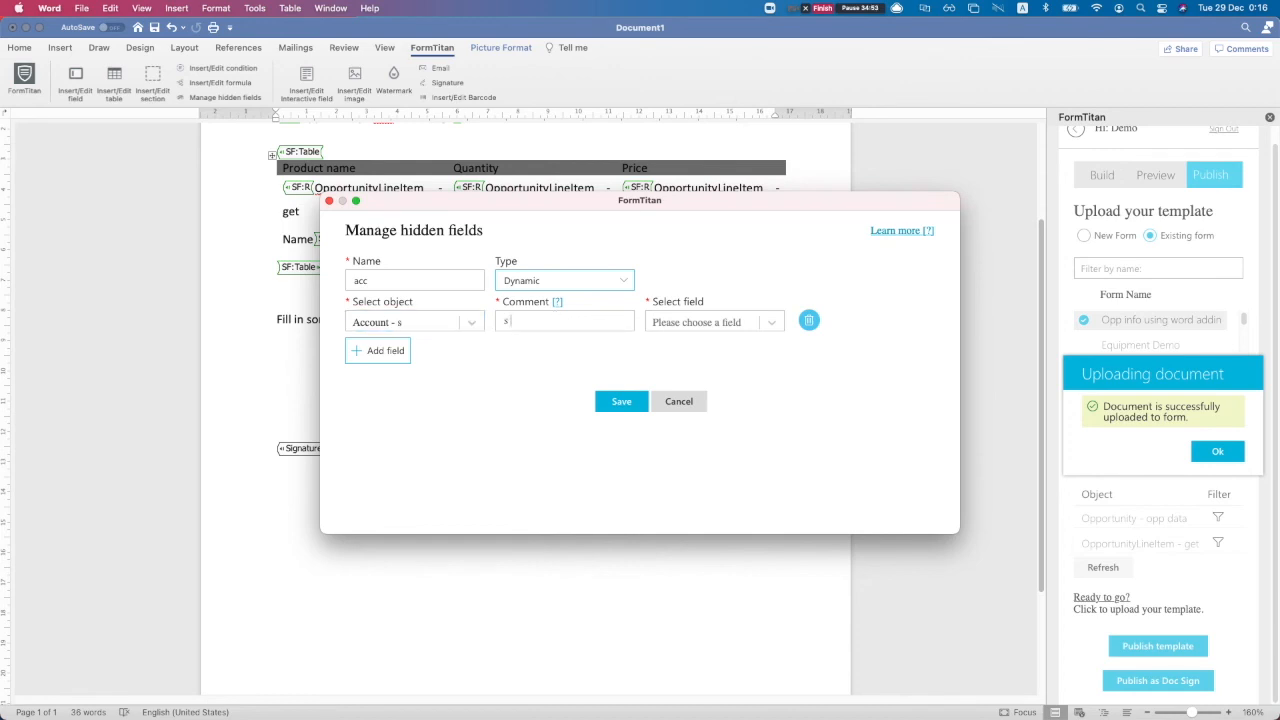
{"action": "type", "text": "parent of opp"}
{"action": "left_click", "coordinate": [703, 325]}
{"action": "scroll", "coordinate": [720, 435], "scroll_direction": "down", "scroll_amount": 1}
{"action": "scroll", "coordinate": [718, 447], "scroll_direction": "up", "scroll_amount": 1}
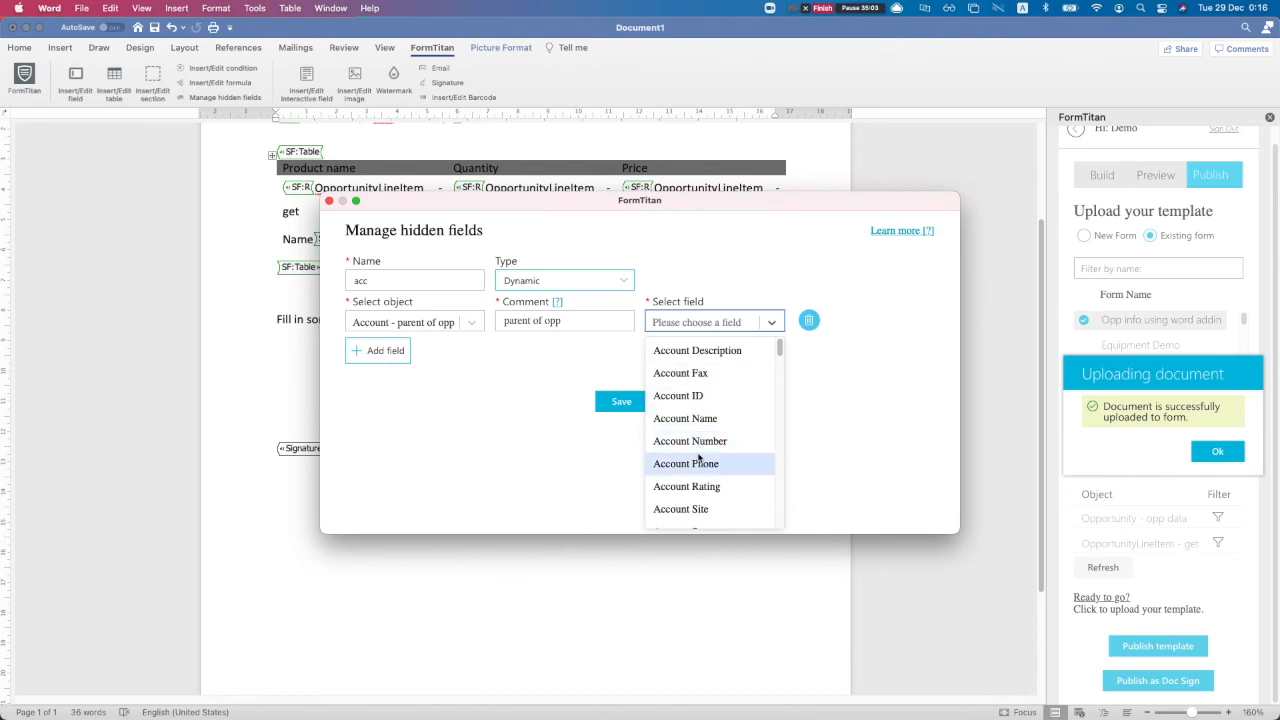
{"action": "left_click", "coordinate": [690, 418]}
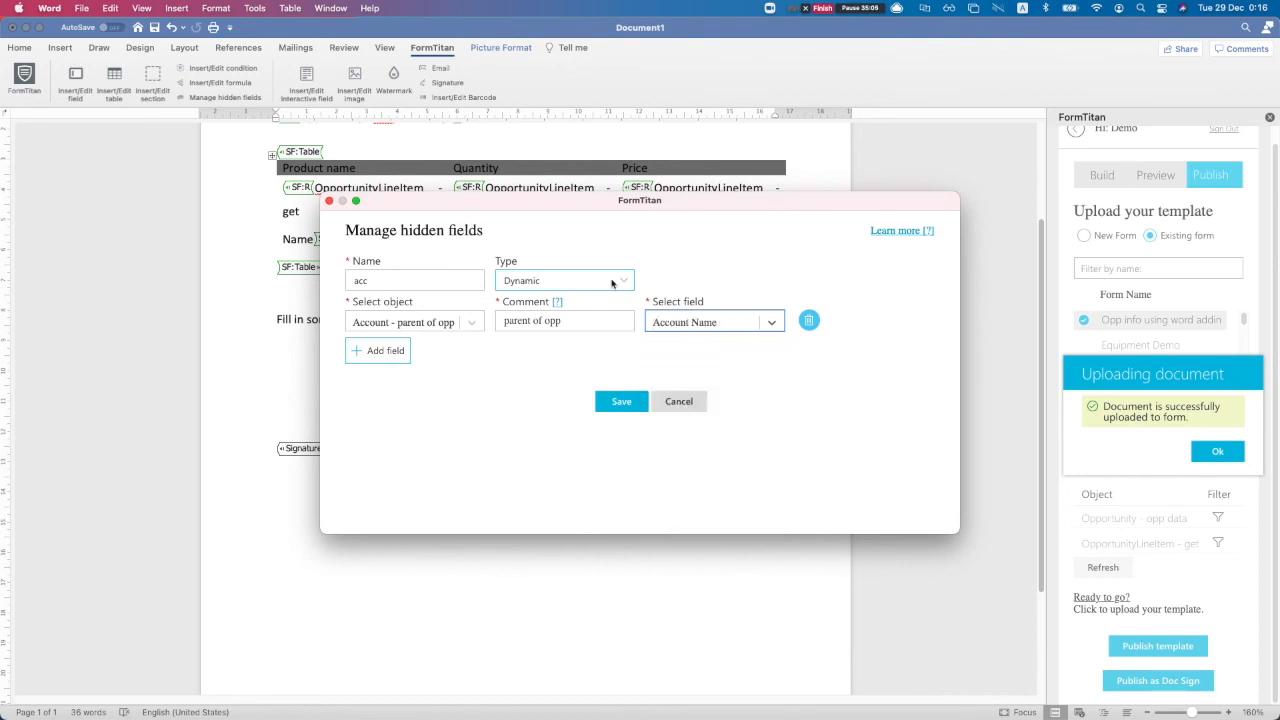
{"action": "left_click", "coordinate": [407, 281]}
{"action": "left_click", "coordinate": [621, 401]}
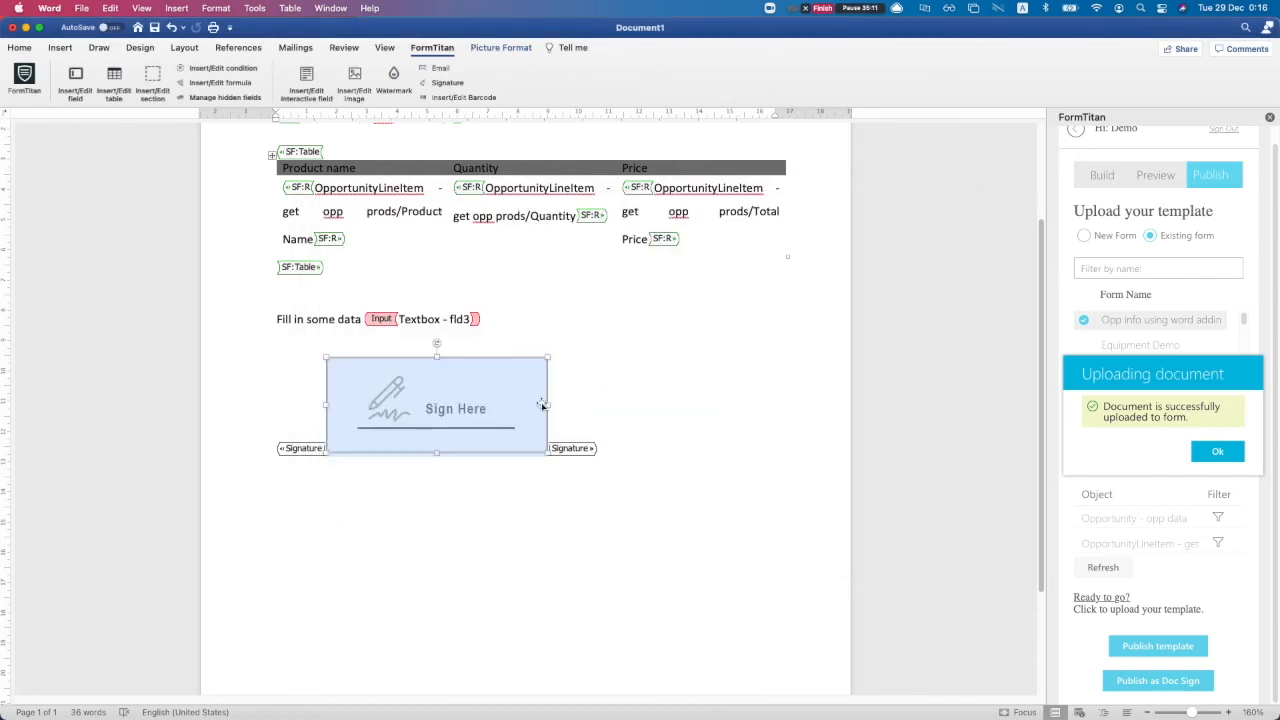
Dismiss the upload message and open the Account object's filter in Preview settings
{"action": "left_click", "coordinate": [1217, 451]}
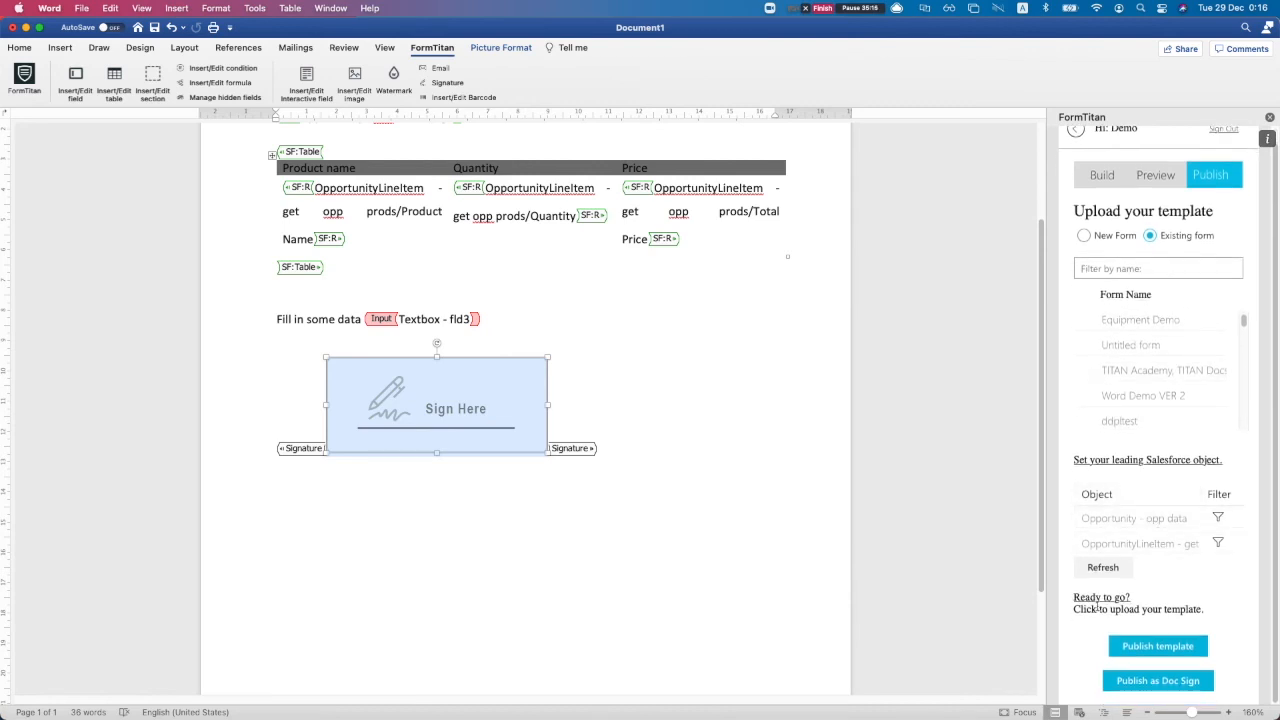
{"action": "left_click", "coordinate": [1157, 181]}
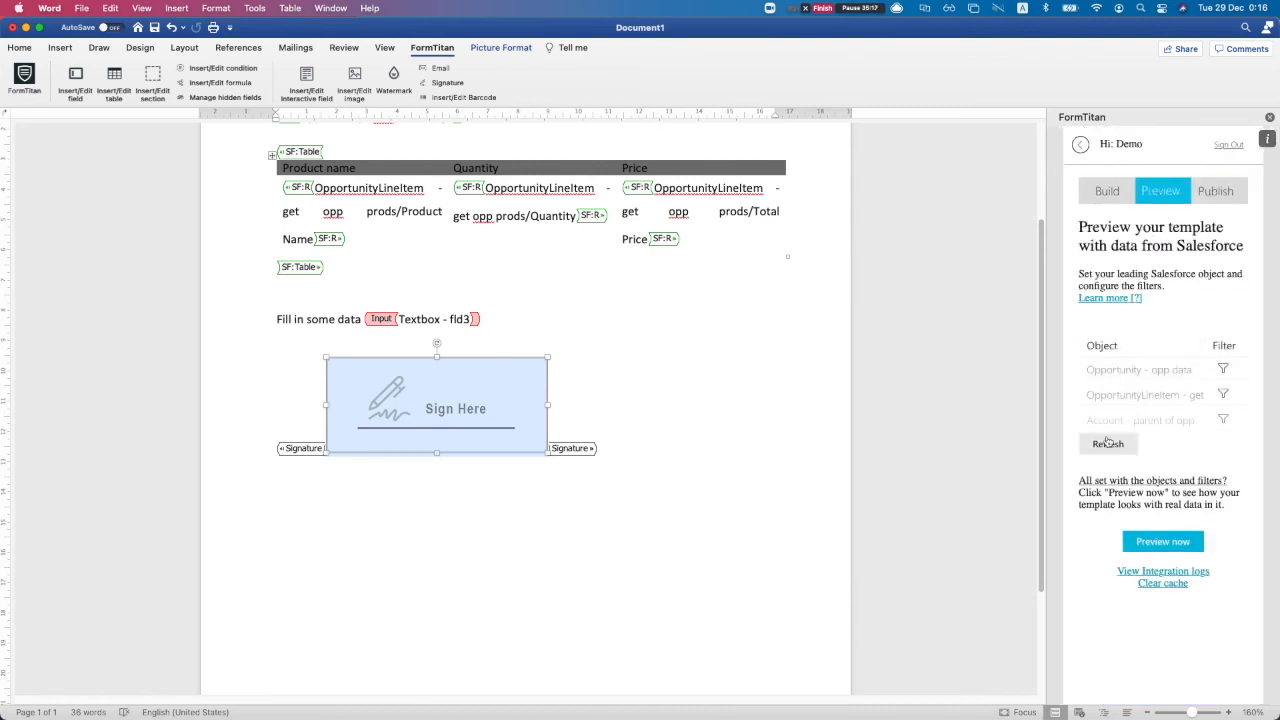
{"action": "left_click", "coordinate": [1222, 420]}
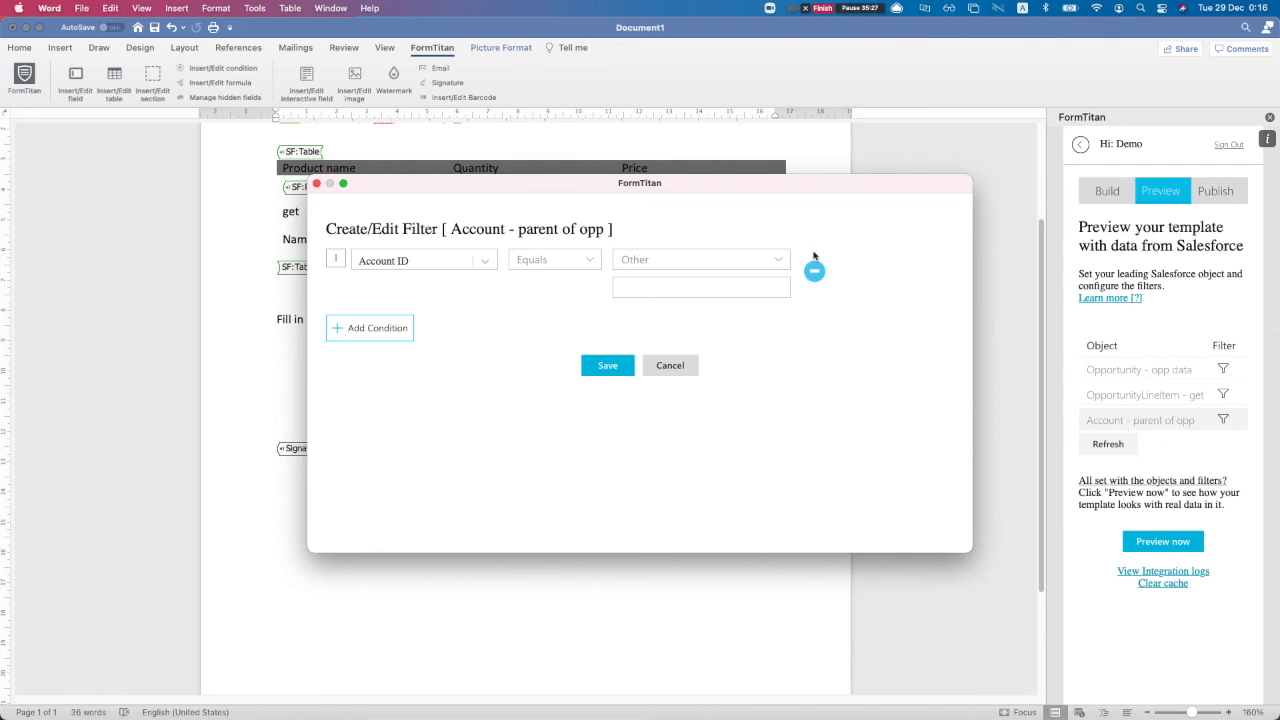
Filter Account where Account ID equals Opportunity - opp data AccountId, and save
{"action": "left_click", "coordinate": [423, 262]}
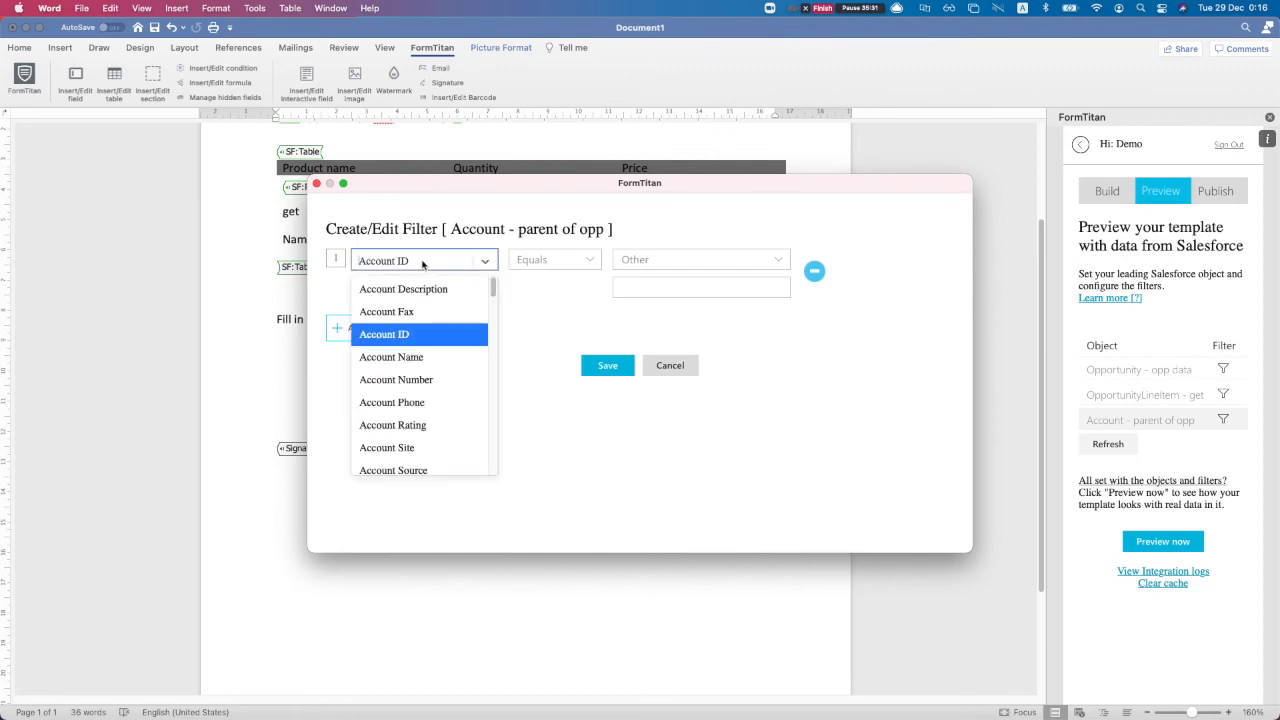
{"action": "left_click", "coordinate": [552, 302]}
{"action": "left_click", "coordinate": [697, 263]}
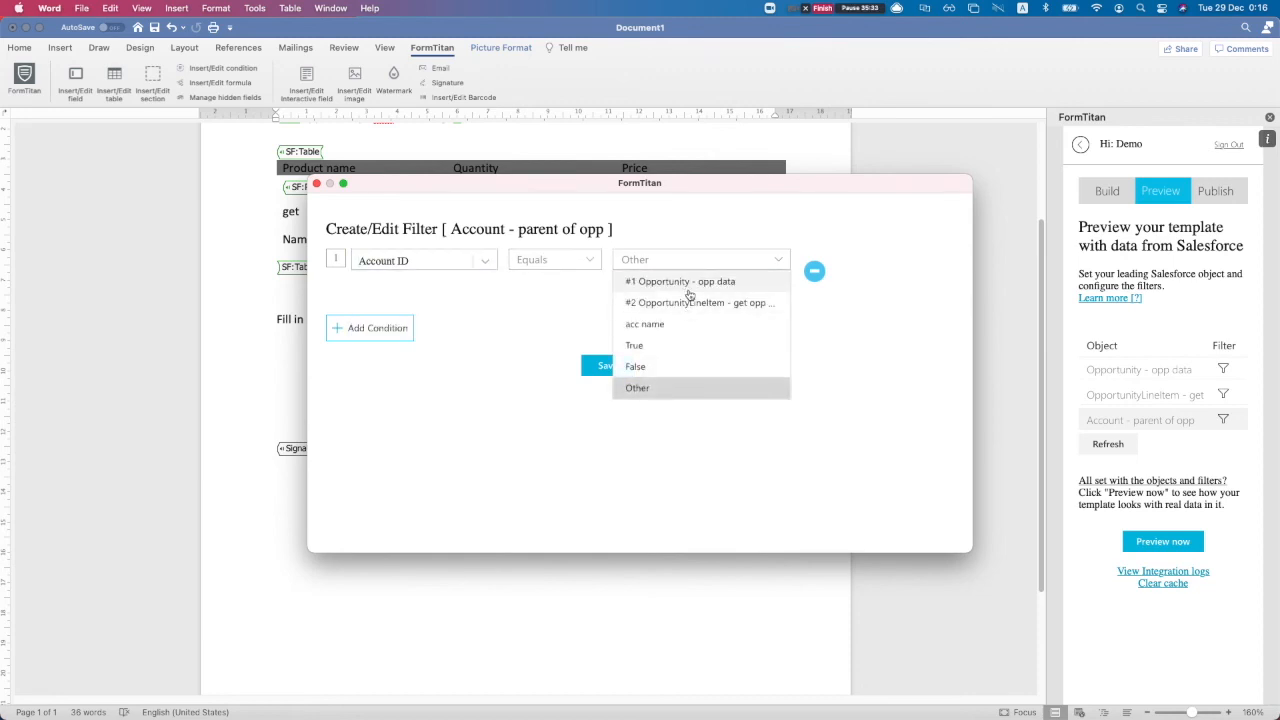
{"action": "left_click", "coordinate": [687, 283]}
{"action": "left_click", "coordinate": [649, 286]}
{"action": "type", "text": "ac"}
{"action": "left_click", "coordinate": [646, 311]}
{"action": "left_click", "coordinate": [616, 358]}
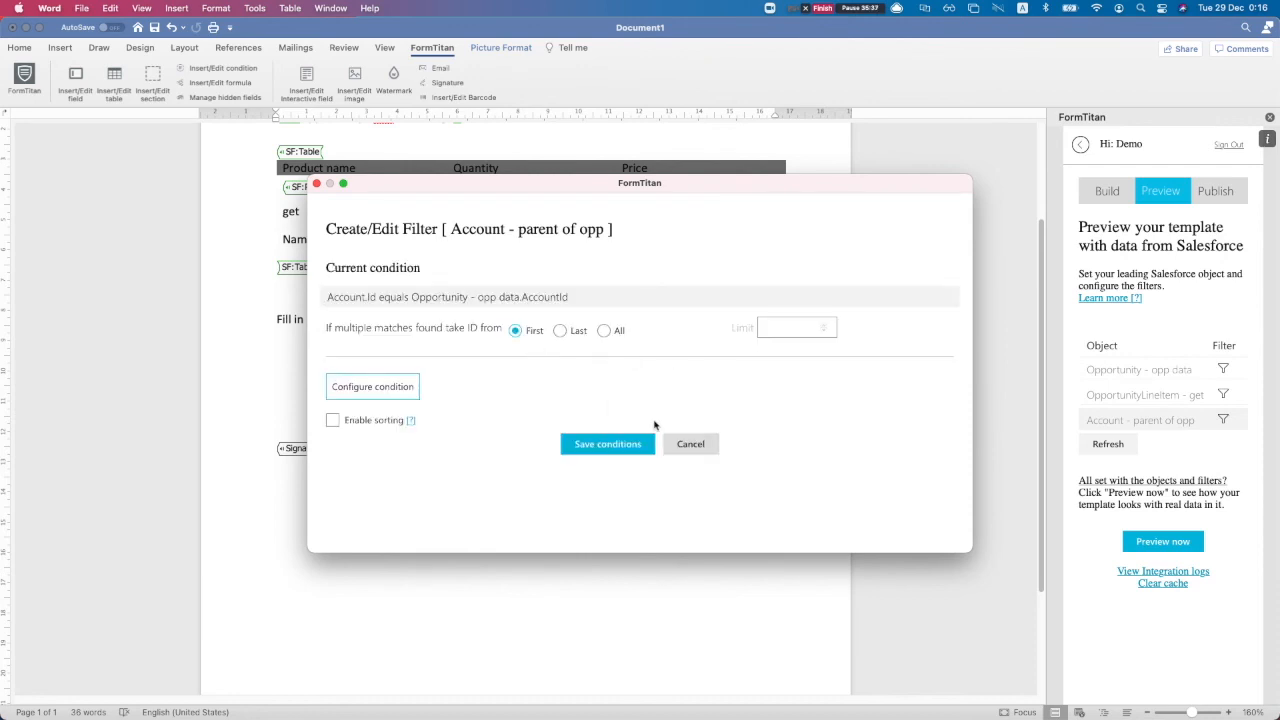
{"action": "left_click", "coordinate": [607, 444]}
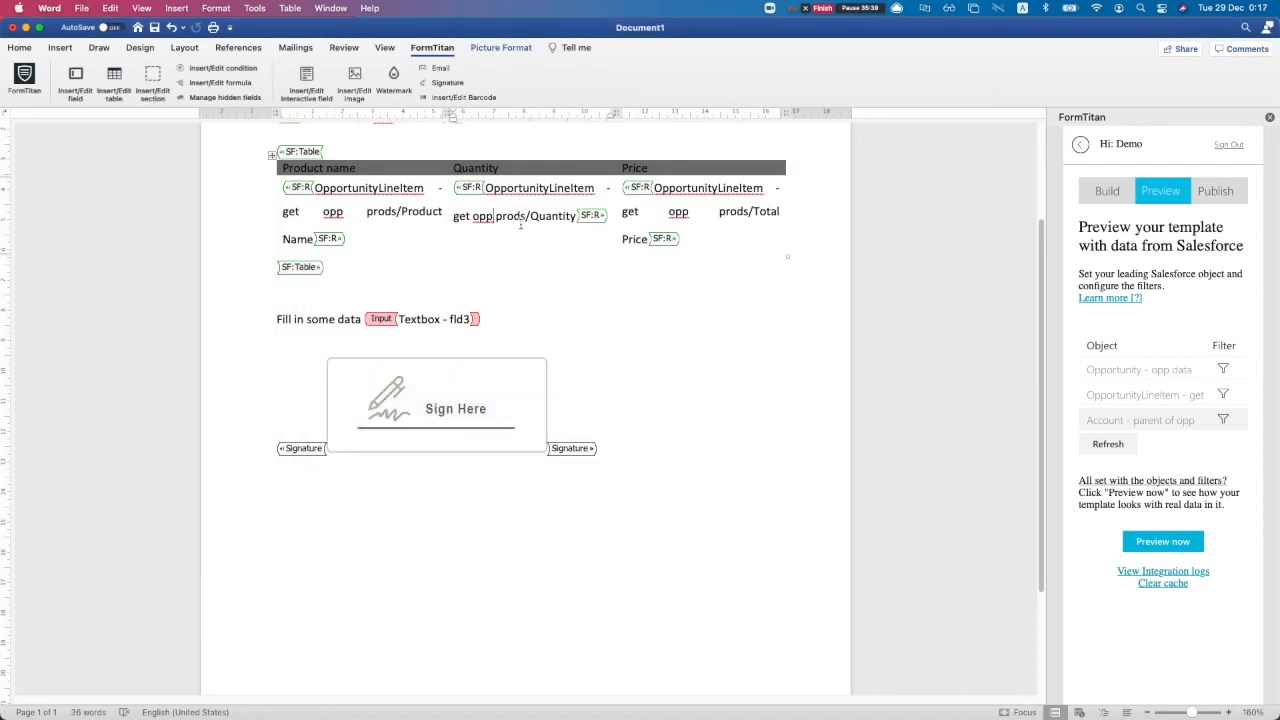
Open the product table's settings and add a whole-column condition on the first column
{"action": "left_click", "coordinate": [364, 202]}
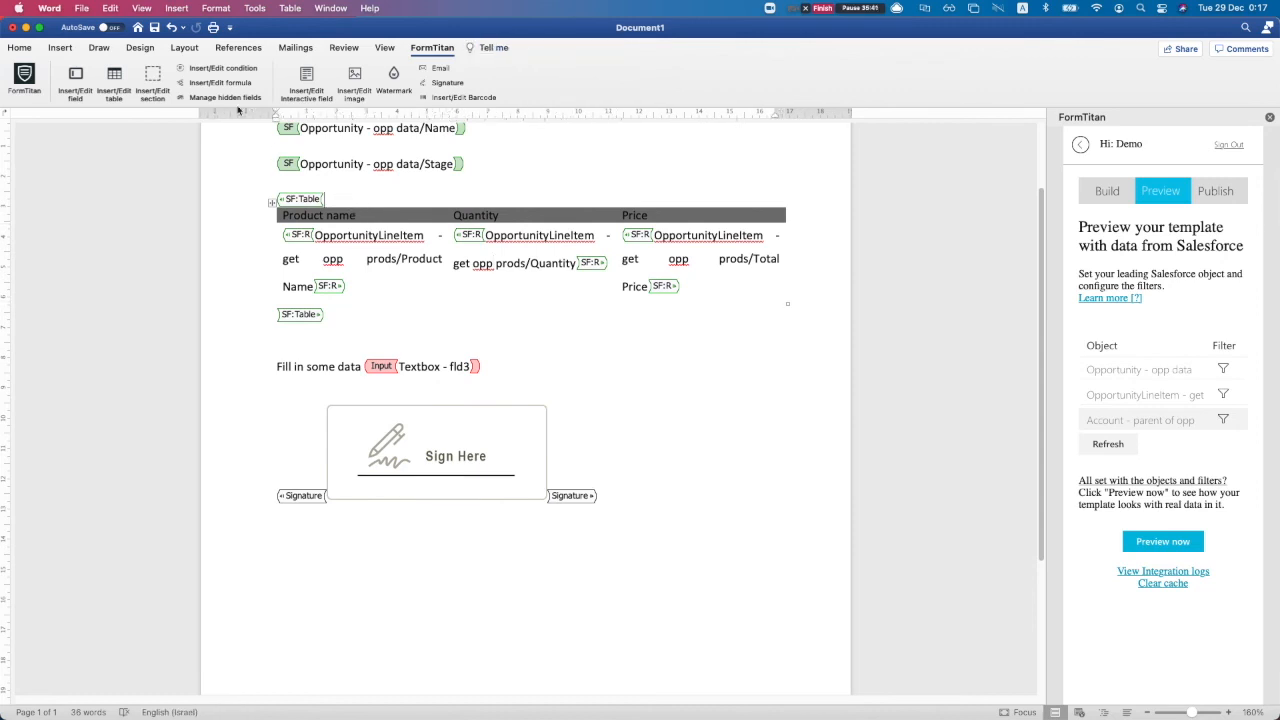
{"action": "left_click", "coordinate": [114, 76]}
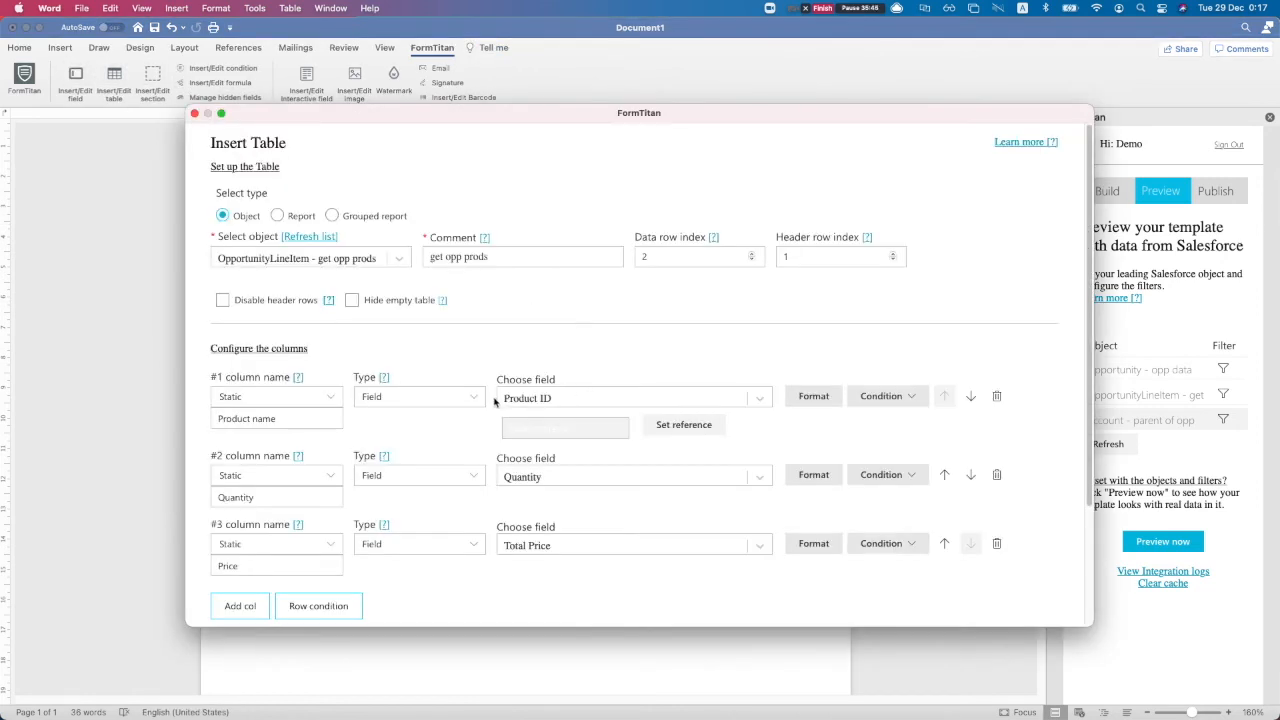
{"action": "scroll", "coordinate": [494, 400], "scroll_direction": "down", "scroll_amount": 1}
{"action": "scroll", "coordinate": [480, 400], "scroll_direction": "down", "scroll_amount": 2}
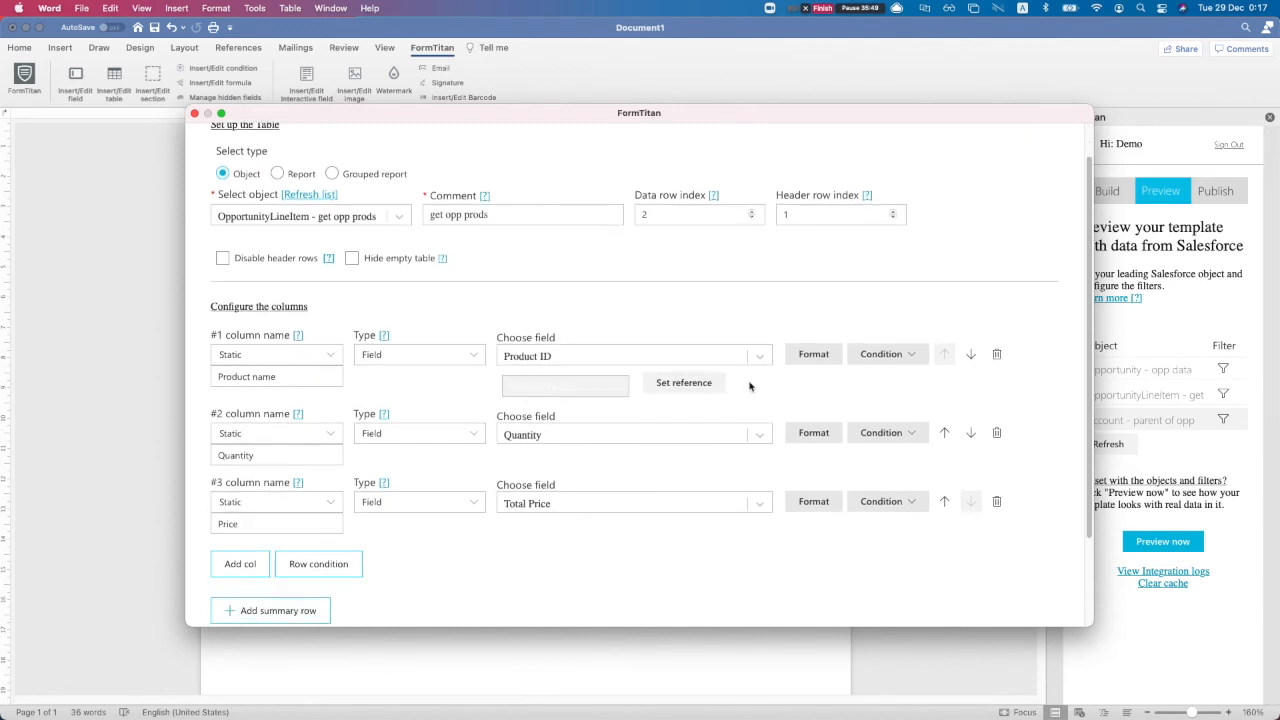
{"action": "left_click", "coordinate": [883, 358]}
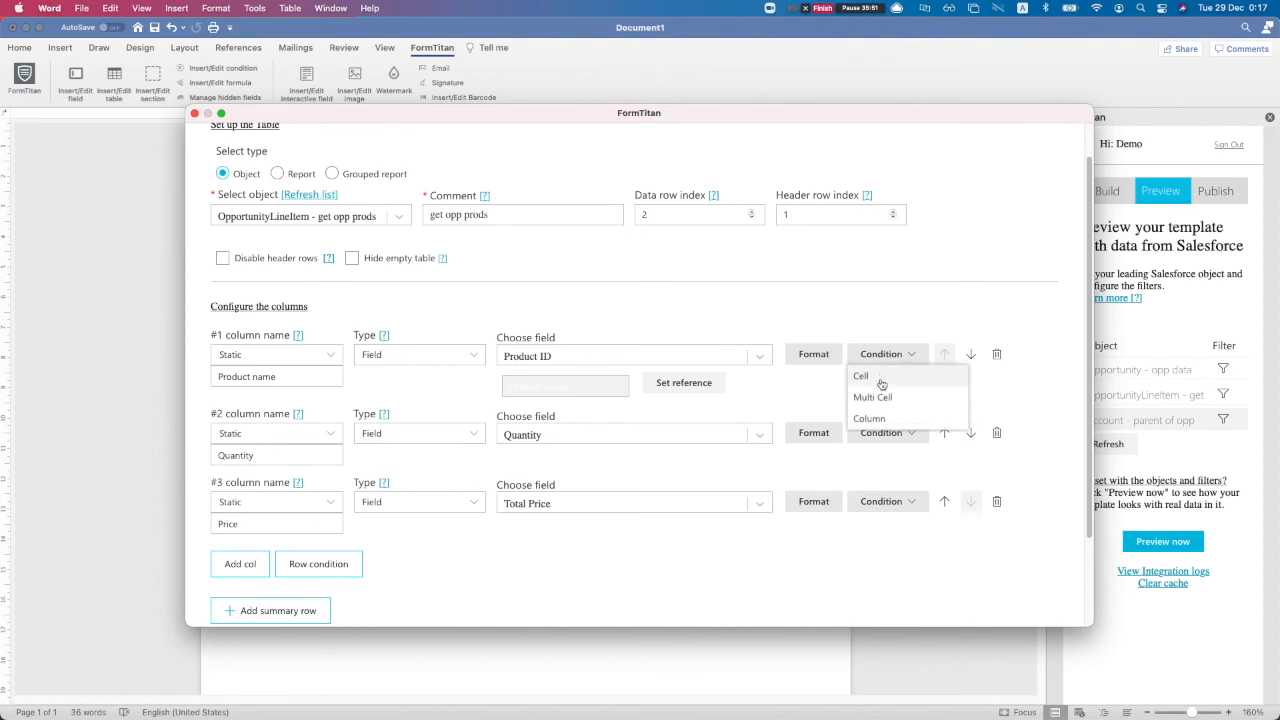
{"action": "left_click", "coordinate": [878, 416]}
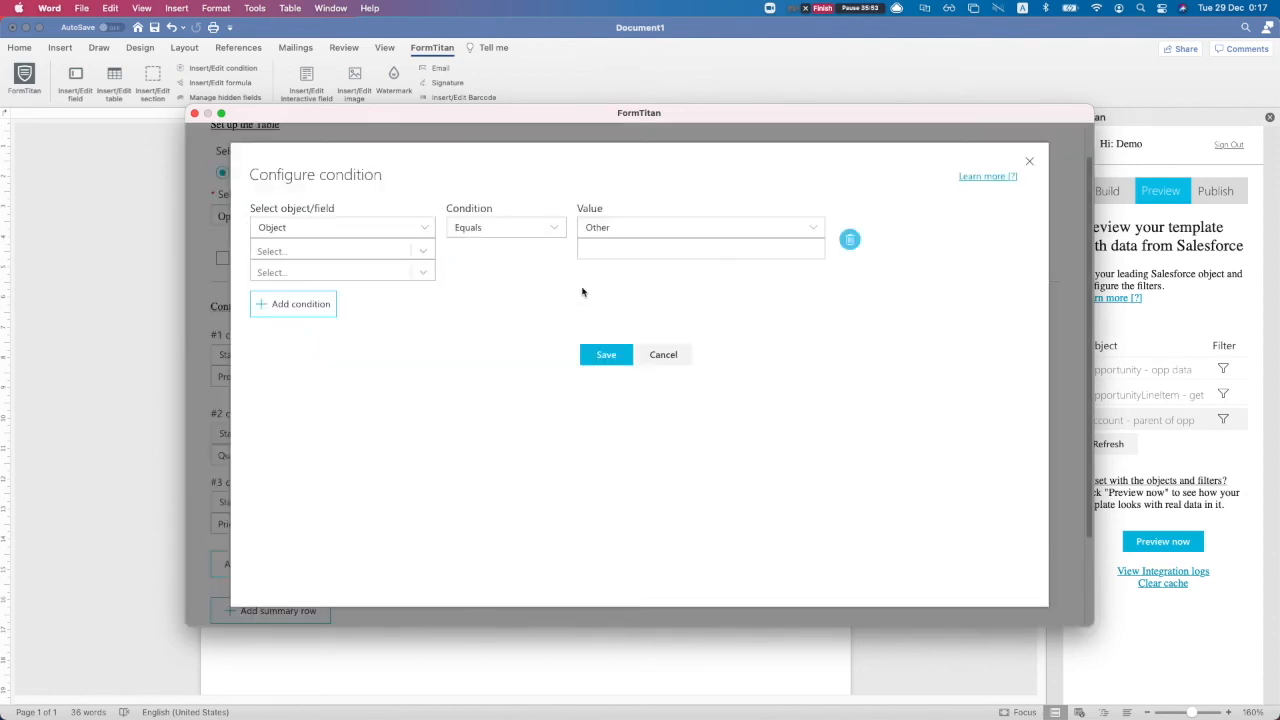
Set the column condition to acc name equals 'blalba', then close the table setup
{"action": "left_click", "coordinate": [330, 230]}
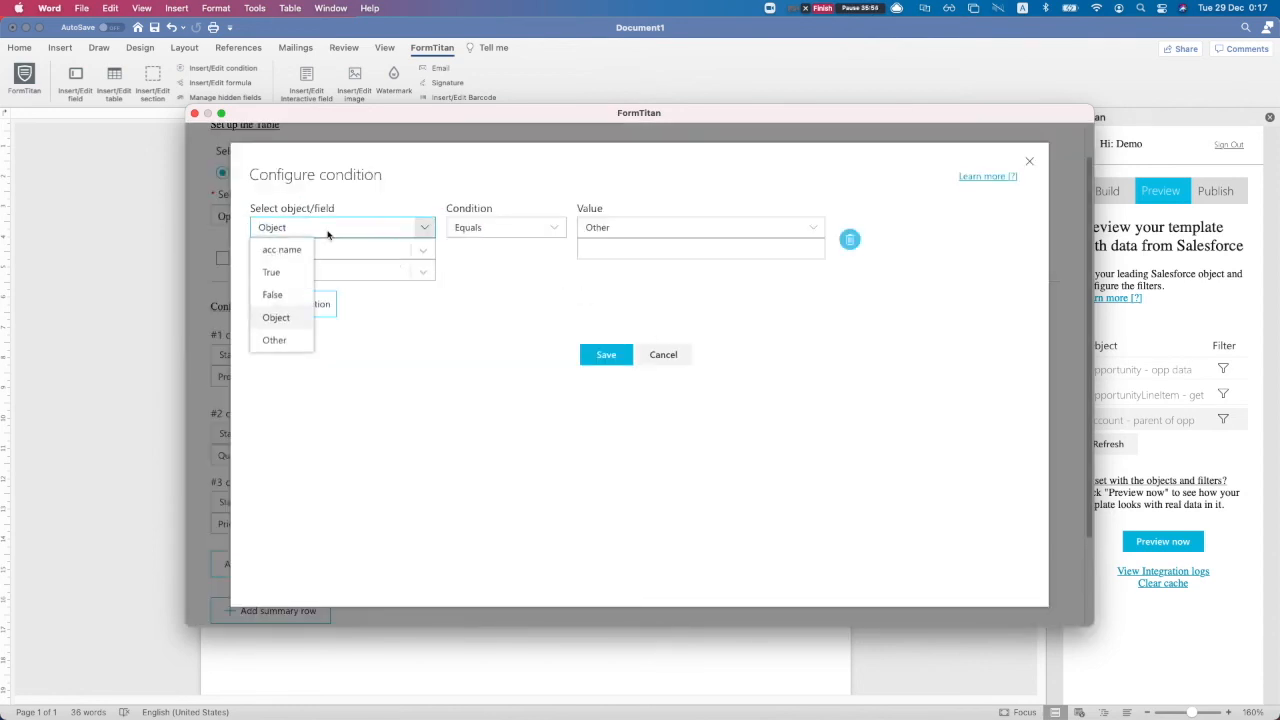
{"action": "left_click", "coordinate": [278, 254]}
{"action": "left_click", "coordinate": [665, 252]}
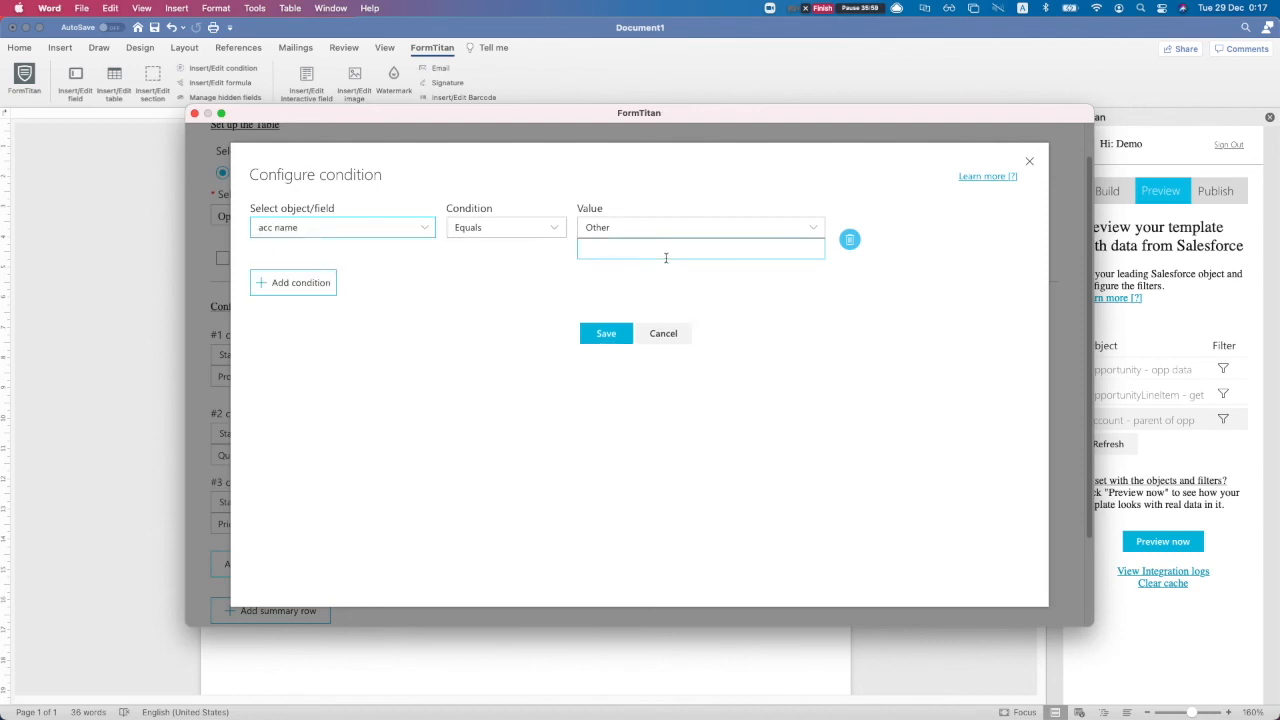
{"action": "type", "text": "blalba"}
{"action": "key", "text": "Return"}
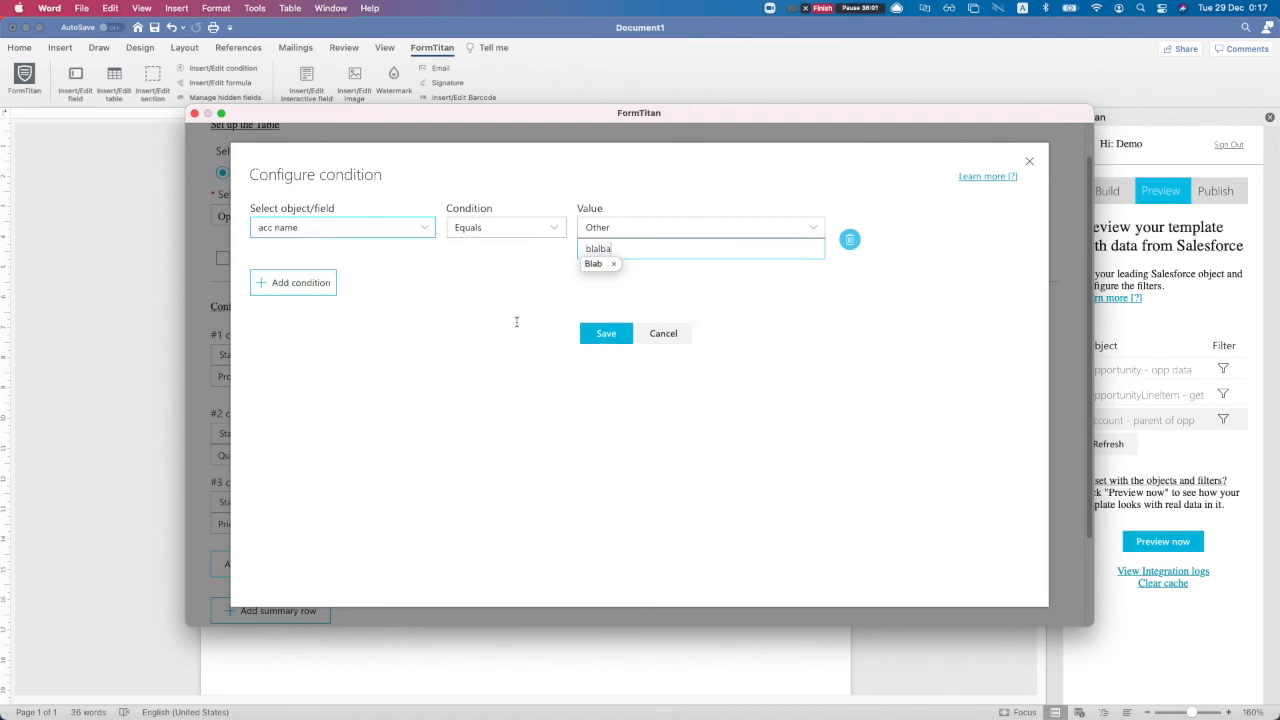
{"action": "left_click", "coordinate": [613, 263]}
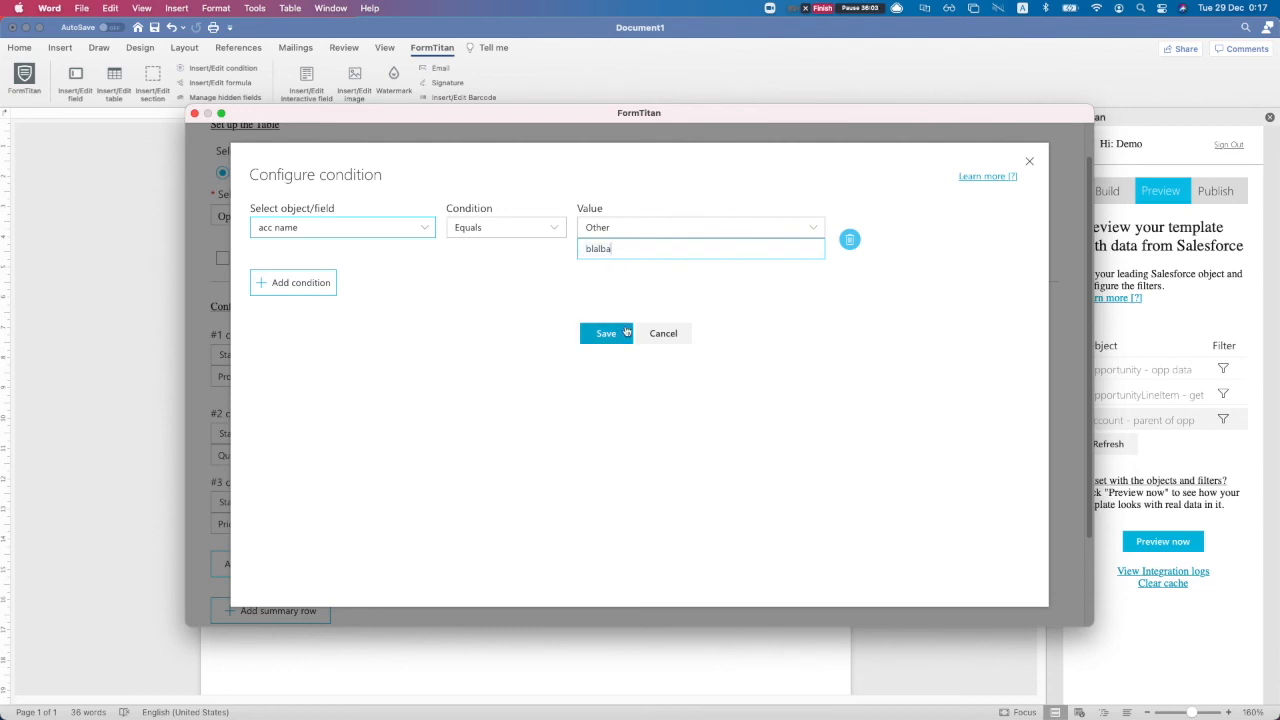
{"action": "left_click", "coordinate": [1030, 162]}
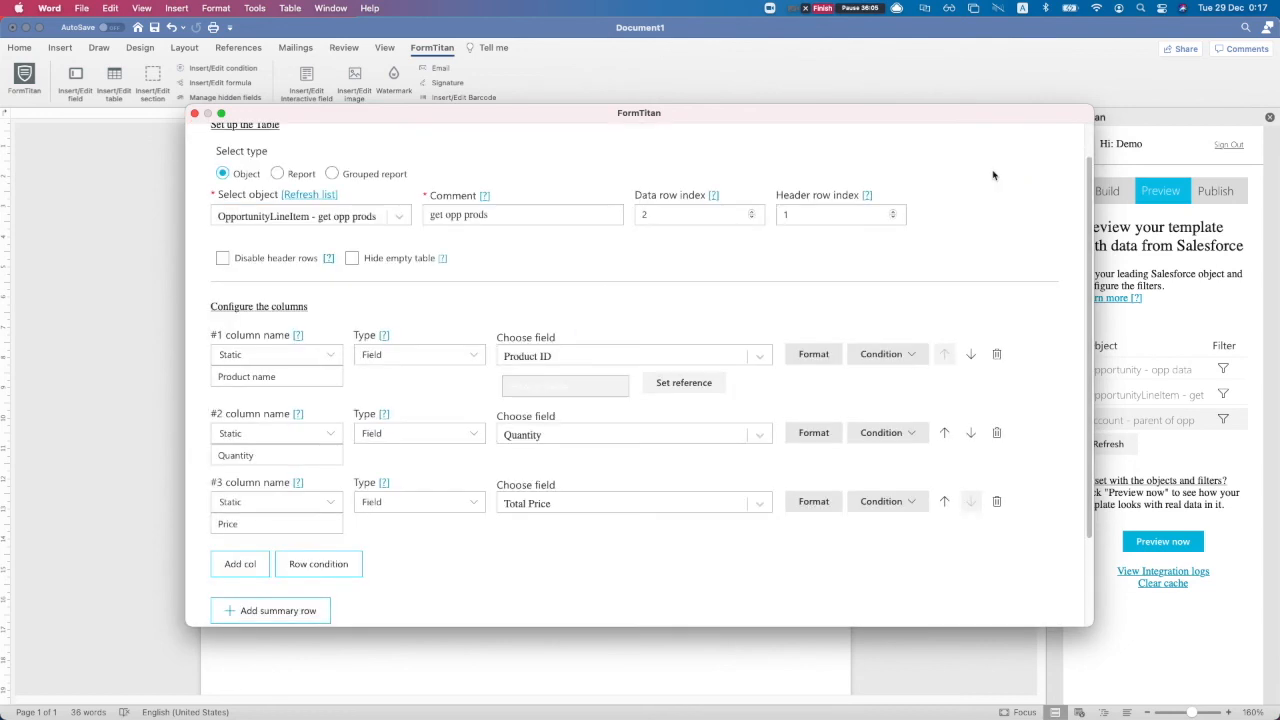
{"action": "left_click", "coordinate": [194, 113]}
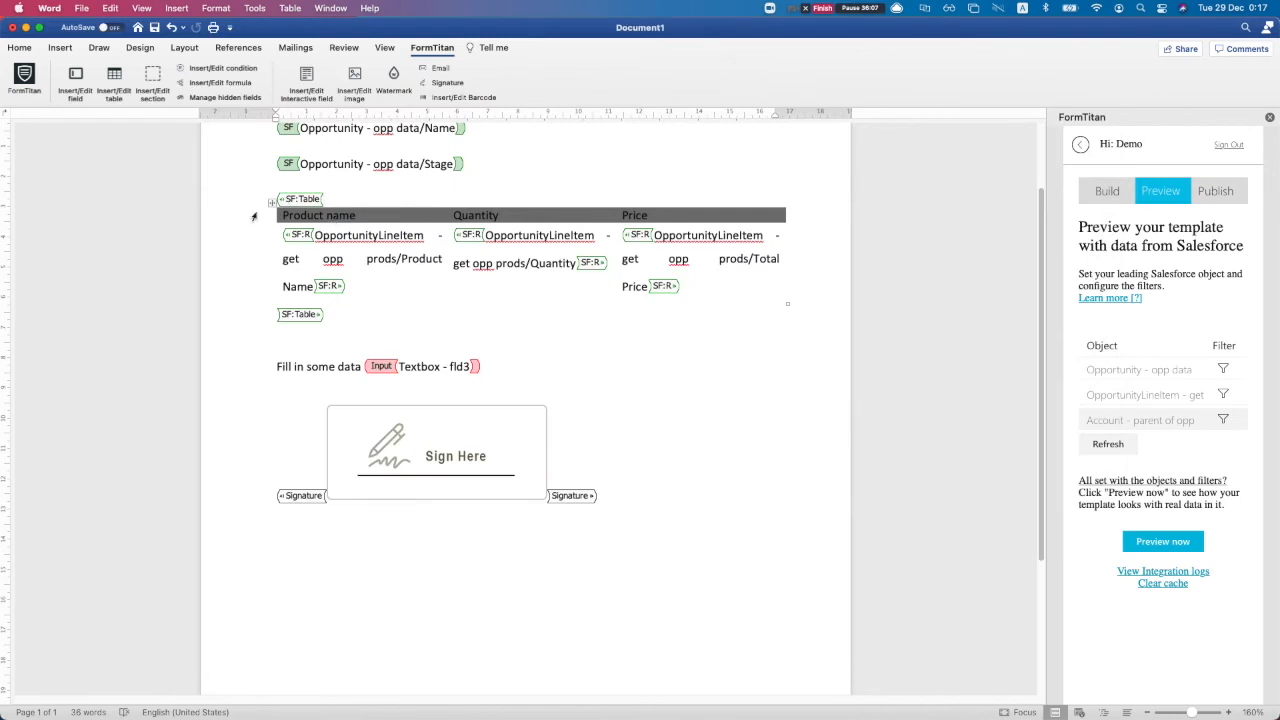
{"action": "scroll", "coordinate": [262, 204], "scroll_direction": "up", "scroll_amount": 1}
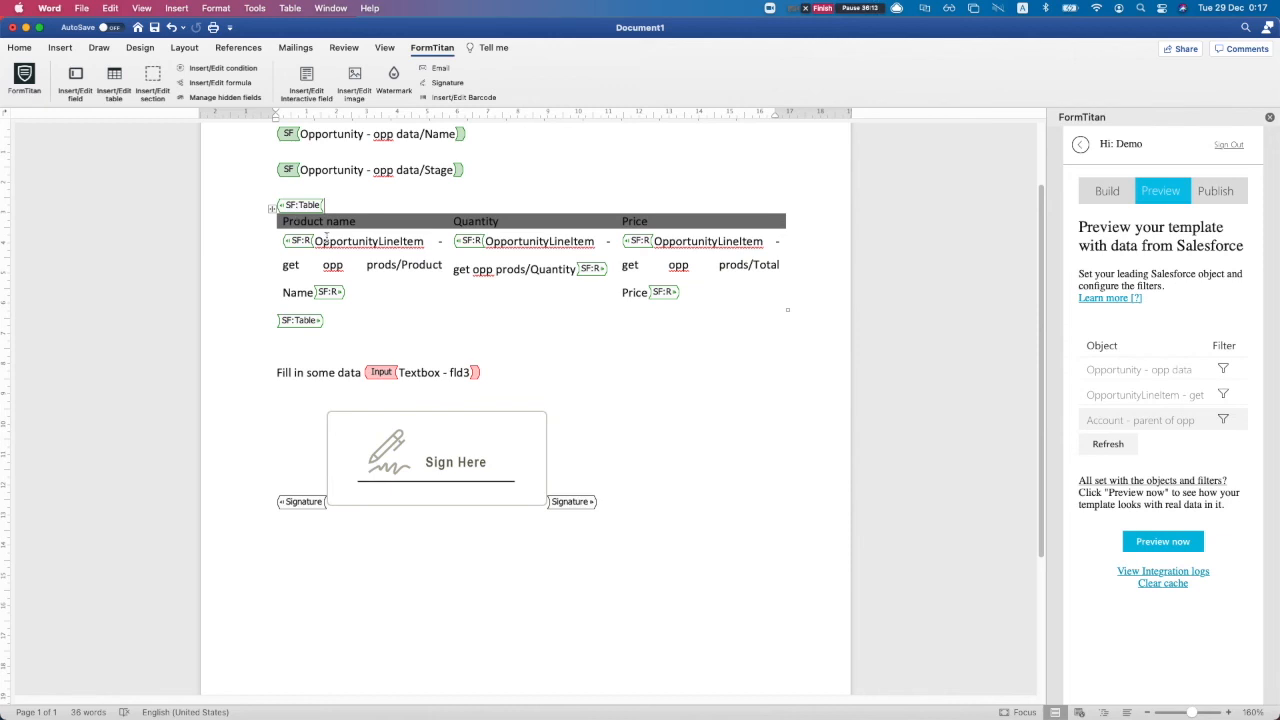
{"action": "scroll", "coordinate": [437, 257], "scroll_direction": "up", "scroll_amount": 1}
{"action": "scroll", "coordinate": [439, 352], "scroll_direction": "down", "scroll_amount": 1}
{"action": "left_click", "coordinate": [375, 376]}
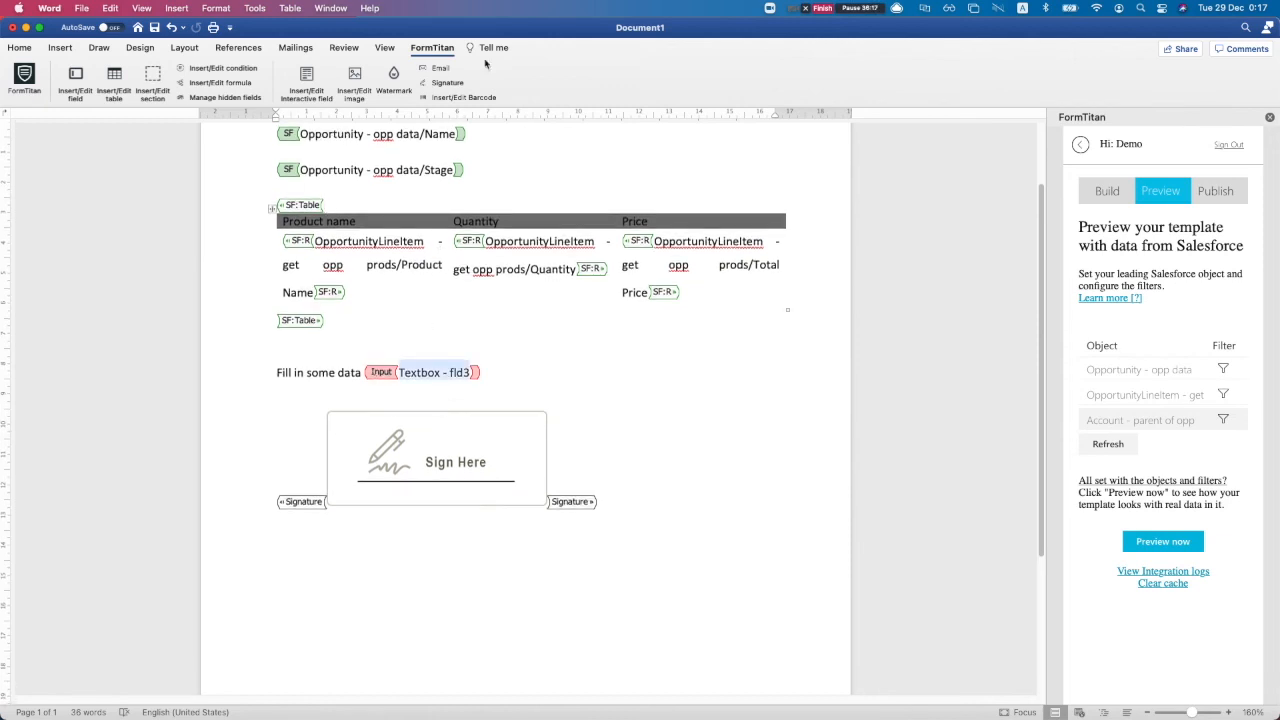
{"action": "left_click", "coordinate": [224, 97]}
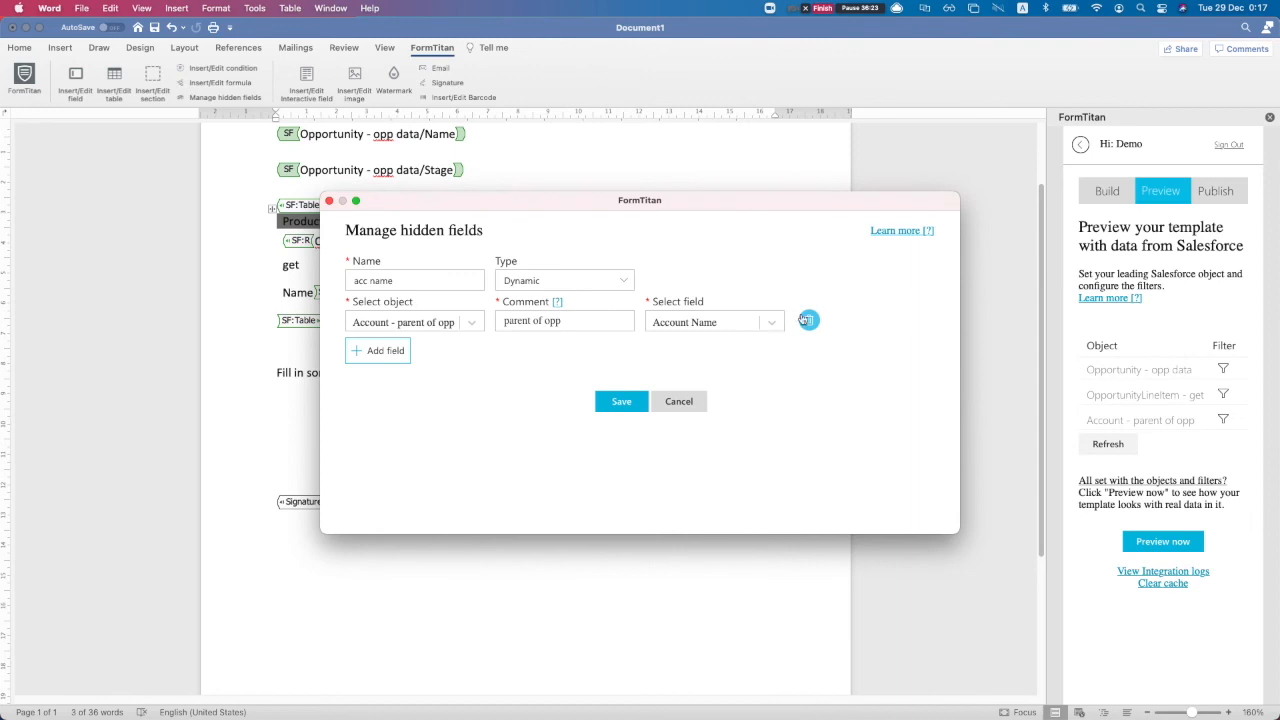
{"action": "left_click", "coordinate": [806, 320]}
{"action": "left_click", "coordinate": [384, 262]}
{"action": "left_click", "coordinate": [517, 282]}
{"action": "left_click", "coordinate": [515, 300]}
{"action": "left_click", "coordinate": [446, 288]}
{"action": "type", "text": "sdfdsf"}
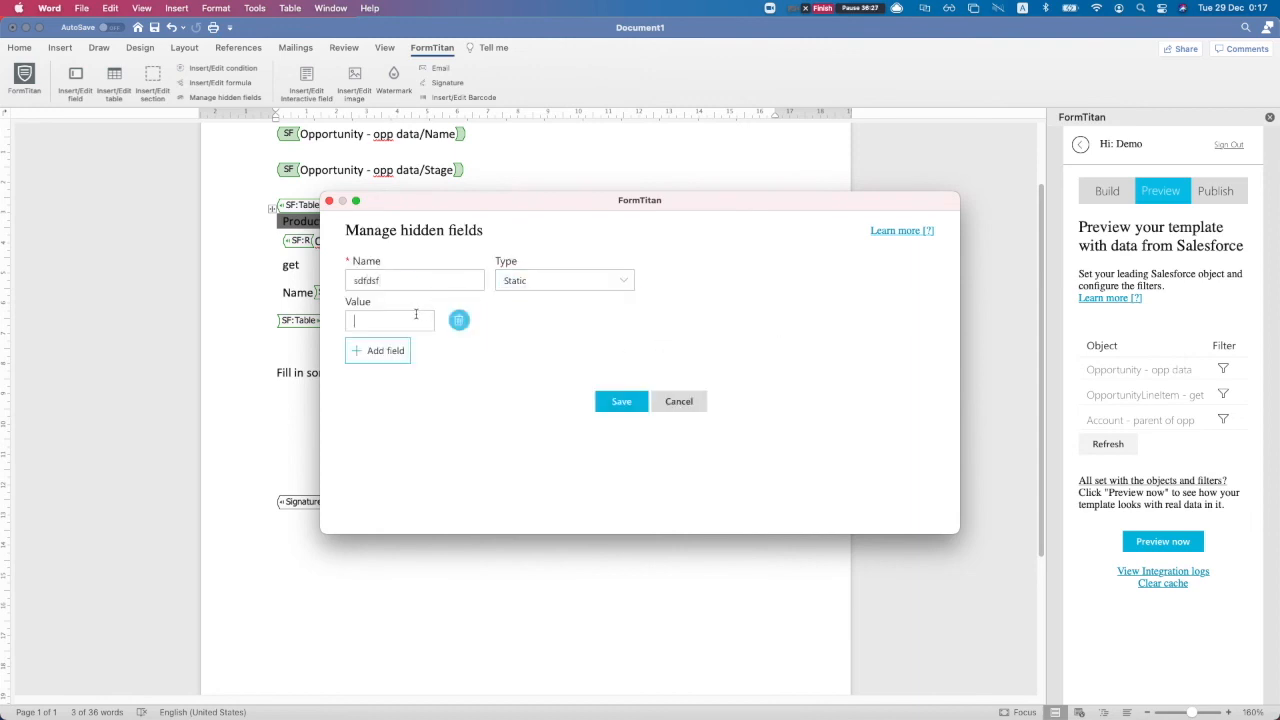
{"action": "left_click", "coordinate": [416, 318]}
{"action": "type", "text": "sdfsdf"}
{"action": "double_click", "coordinate": [388, 319]}
{"action": "left_click", "coordinate": [679, 401]}
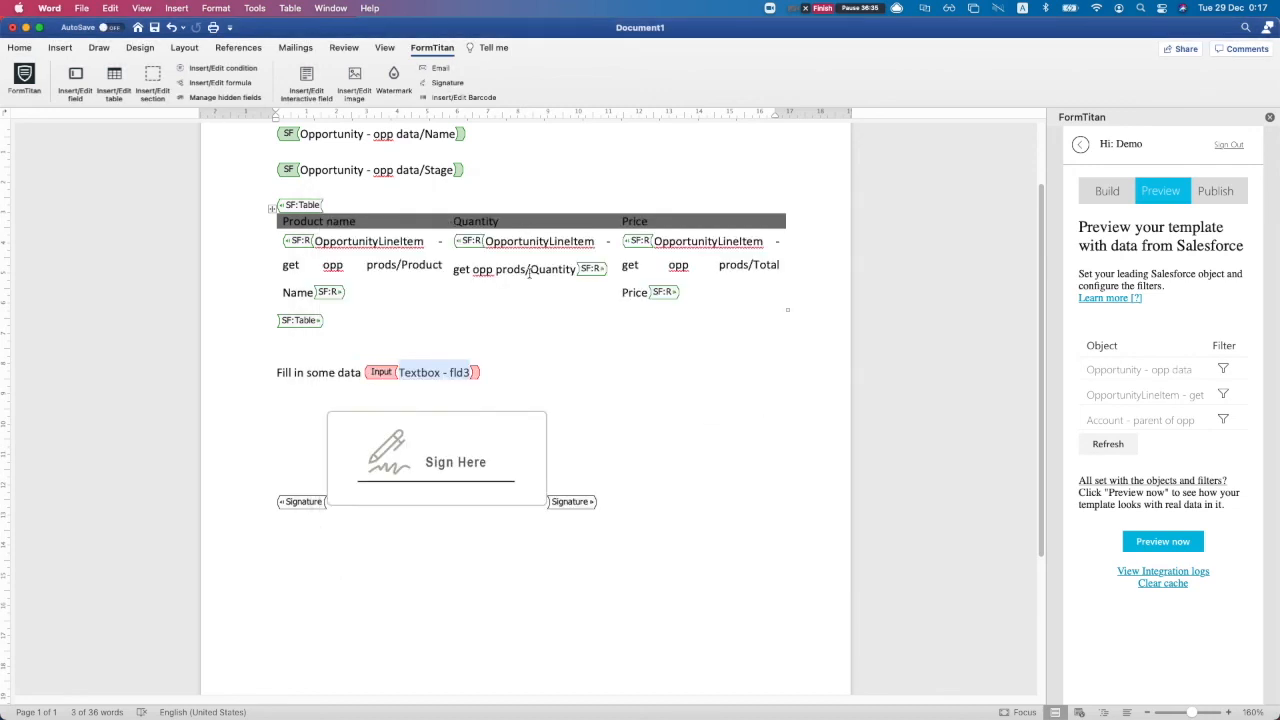
{"action": "left_click", "coordinate": [436, 97]}
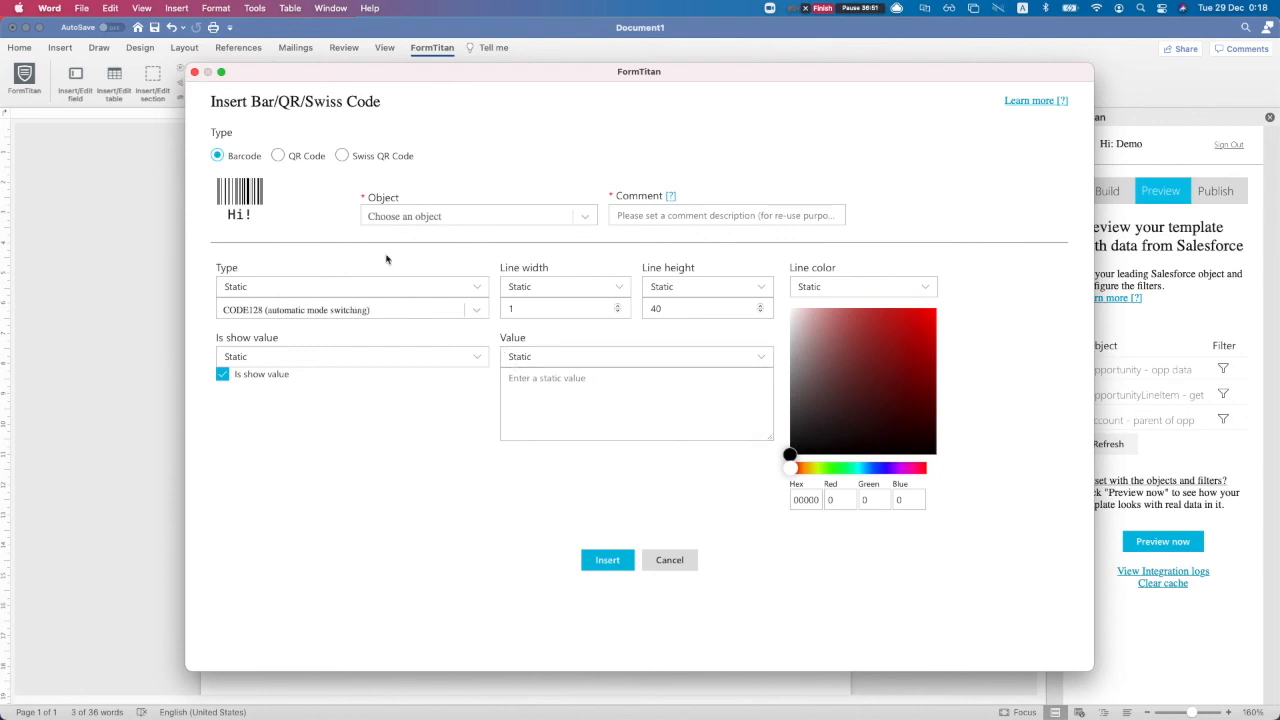
{"action": "left_click", "coordinate": [296, 160]}
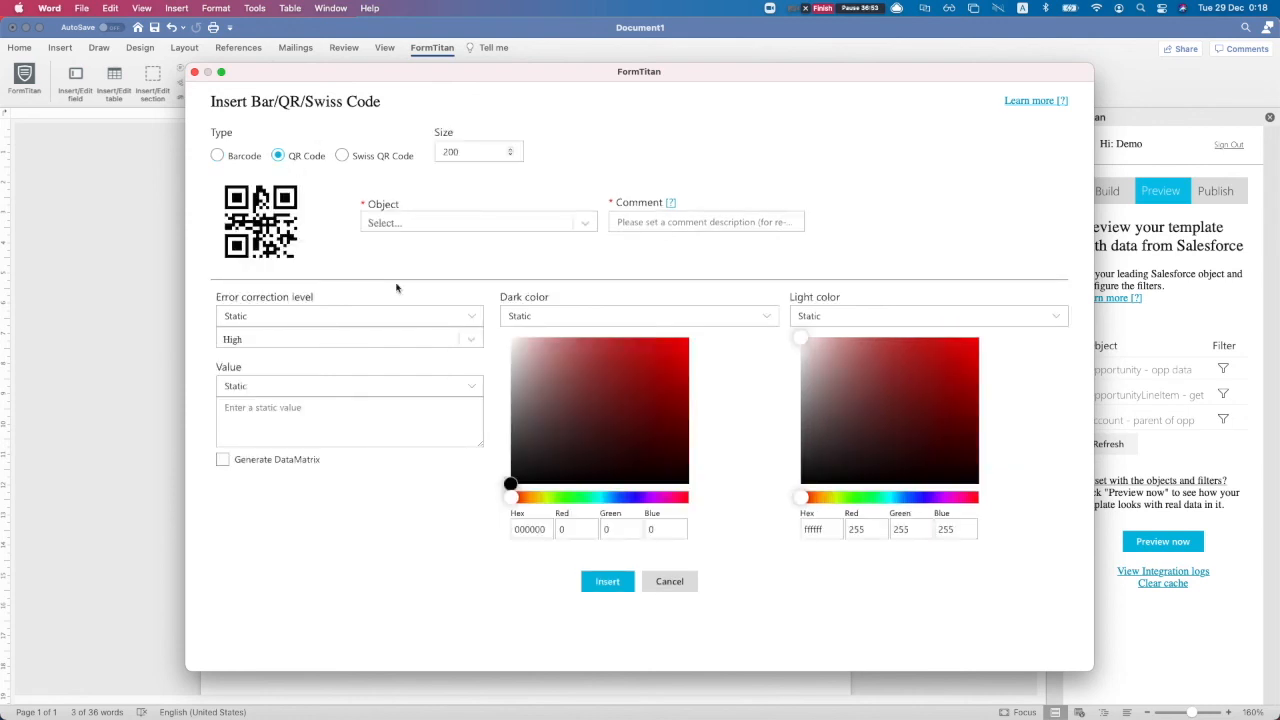
{"action": "left_click", "coordinate": [218, 159]}
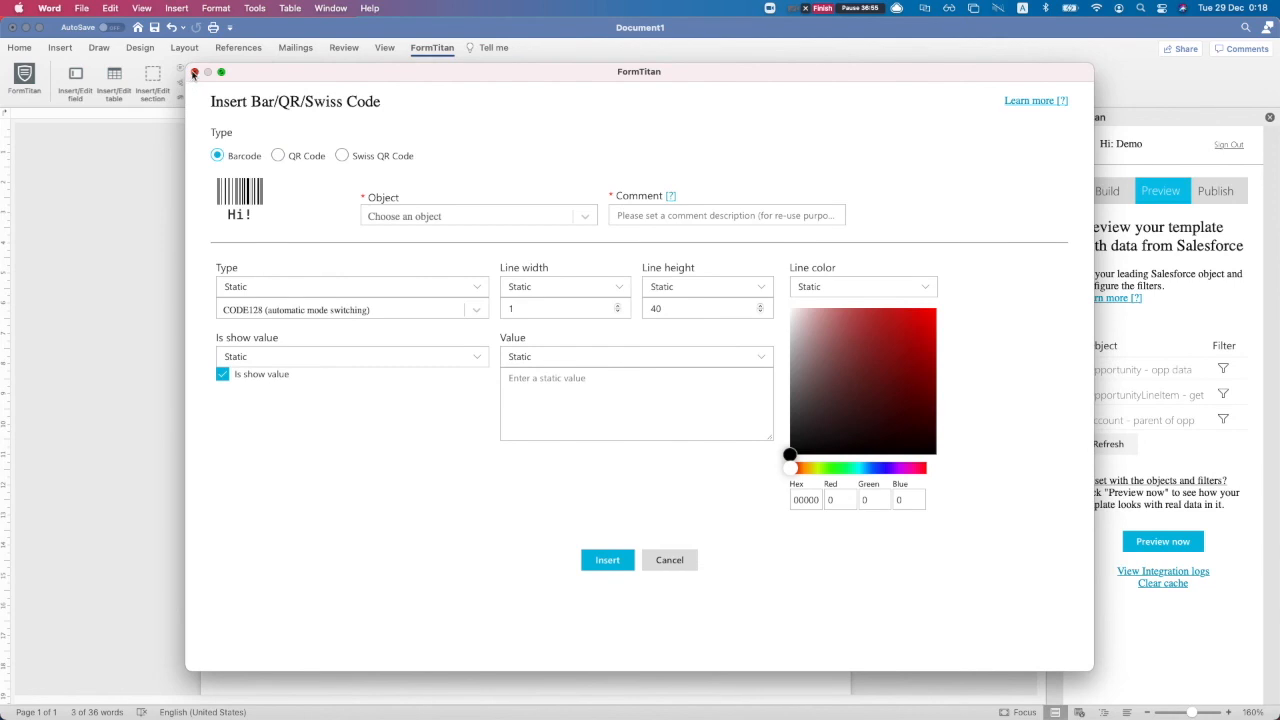
{"action": "left_click", "coordinate": [194, 73]}
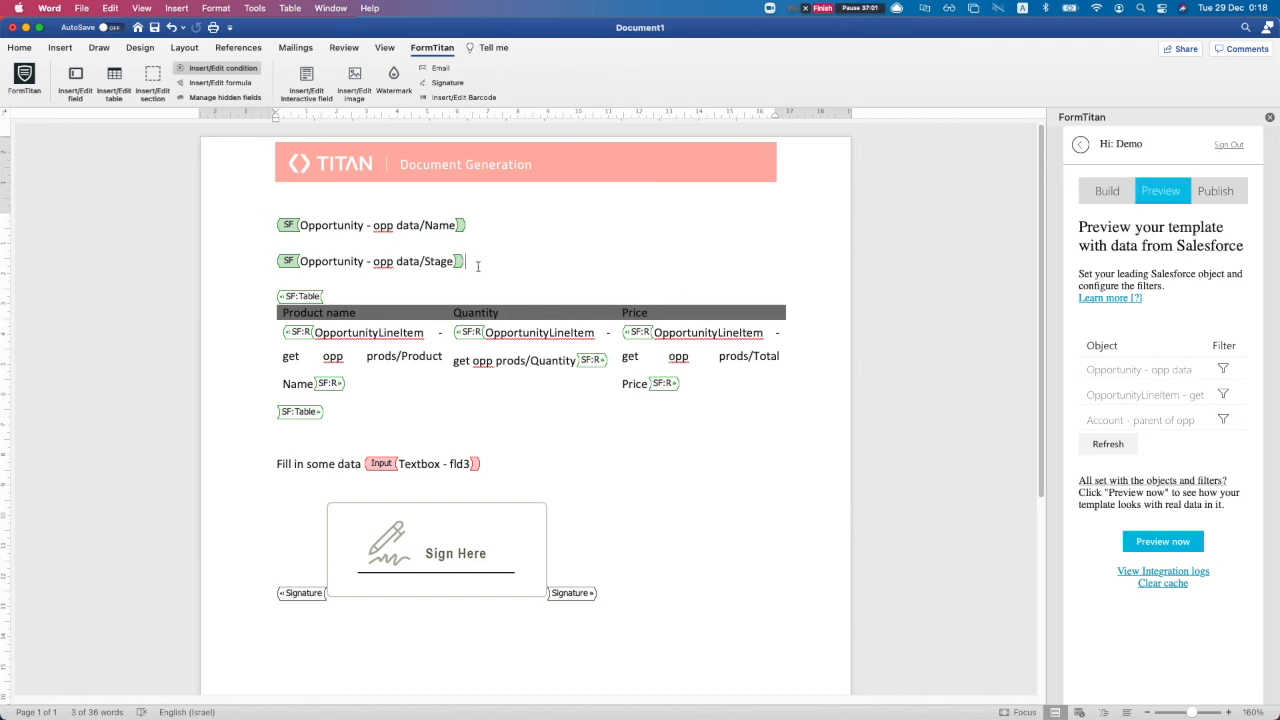
Type the test line 'sHello heellll' under the Stage field and add an empty line after it
{"action": "key", "text": "Return"}
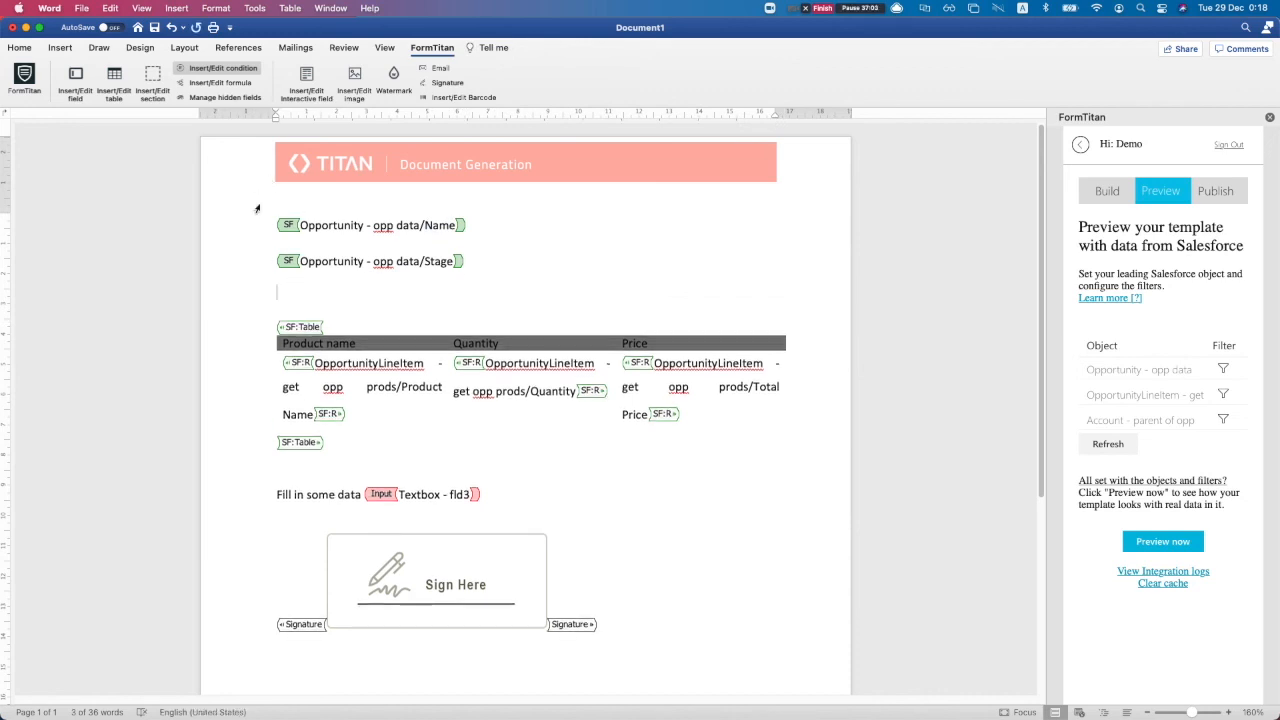
{"action": "type", "text": "sHello heellll"}
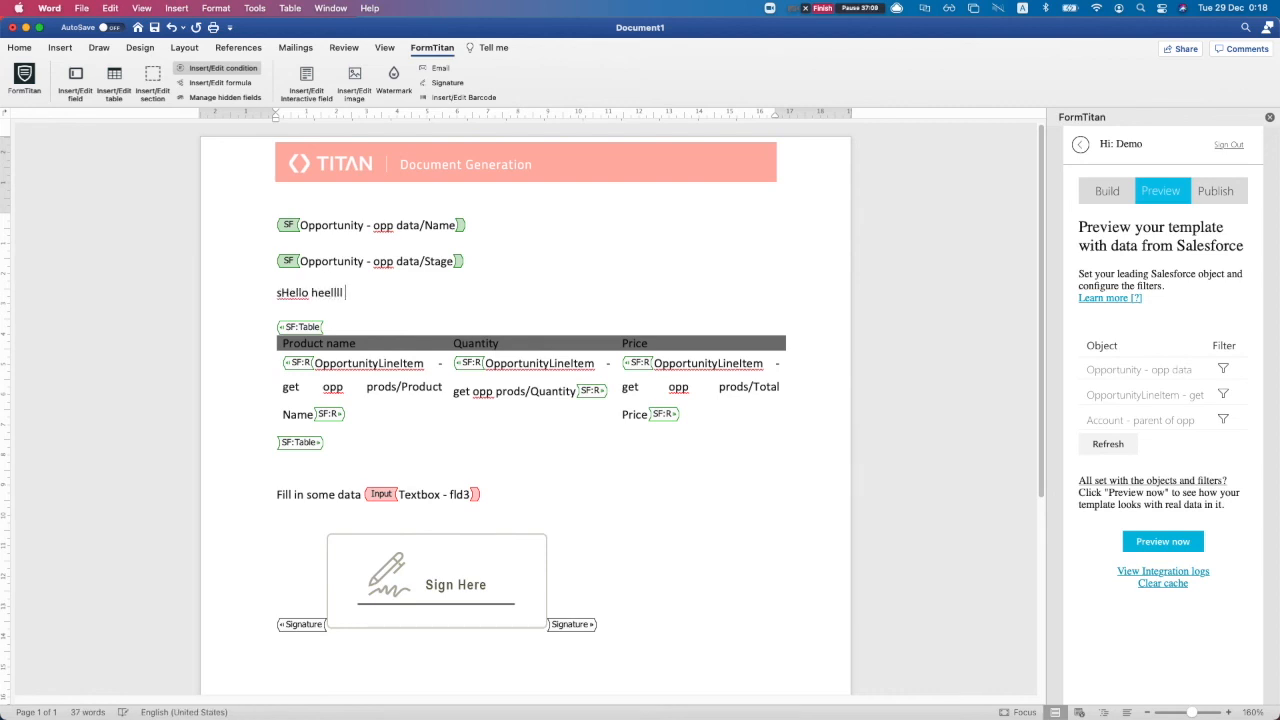
{"action": "key", "text": "Return"}
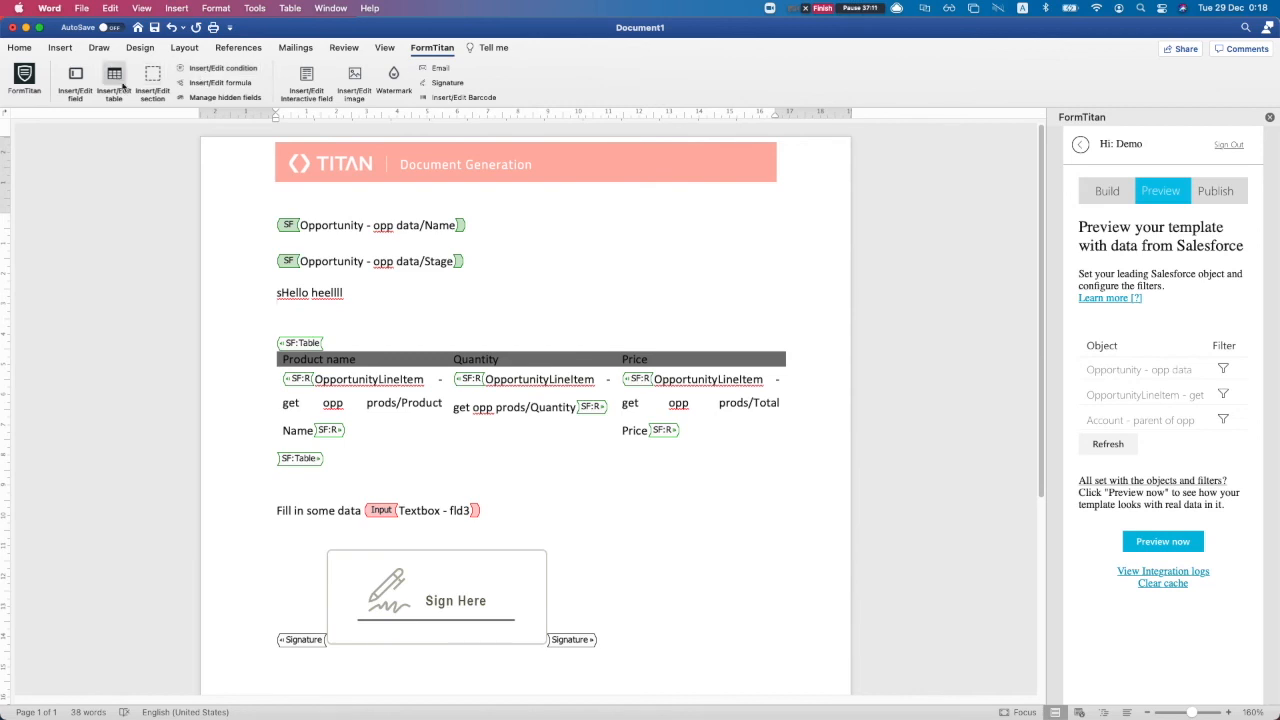
{"action": "left_click", "coordinate": [77, 80]}
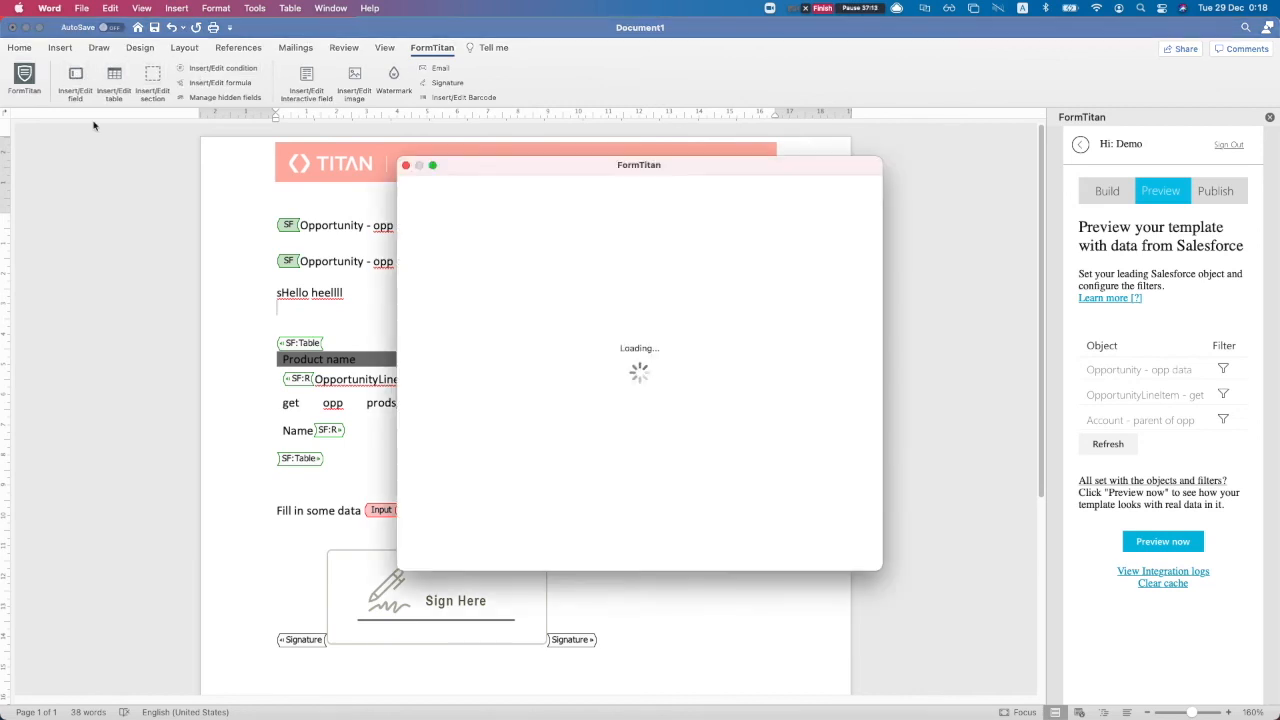
Choose Opportunity - opp data as the object and browse its field list
{"action": "left_click", "coordinate": [486, 270]}
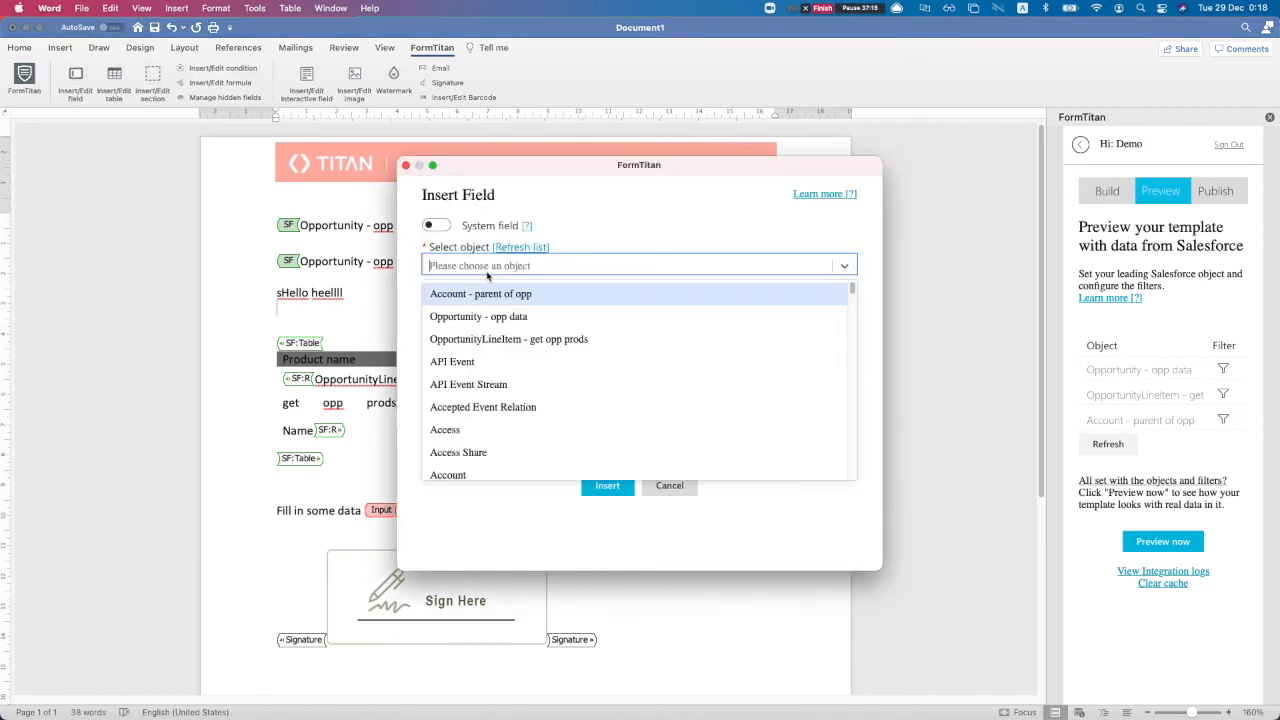
{"action": "left_click", "coordinate": [481, 318]}
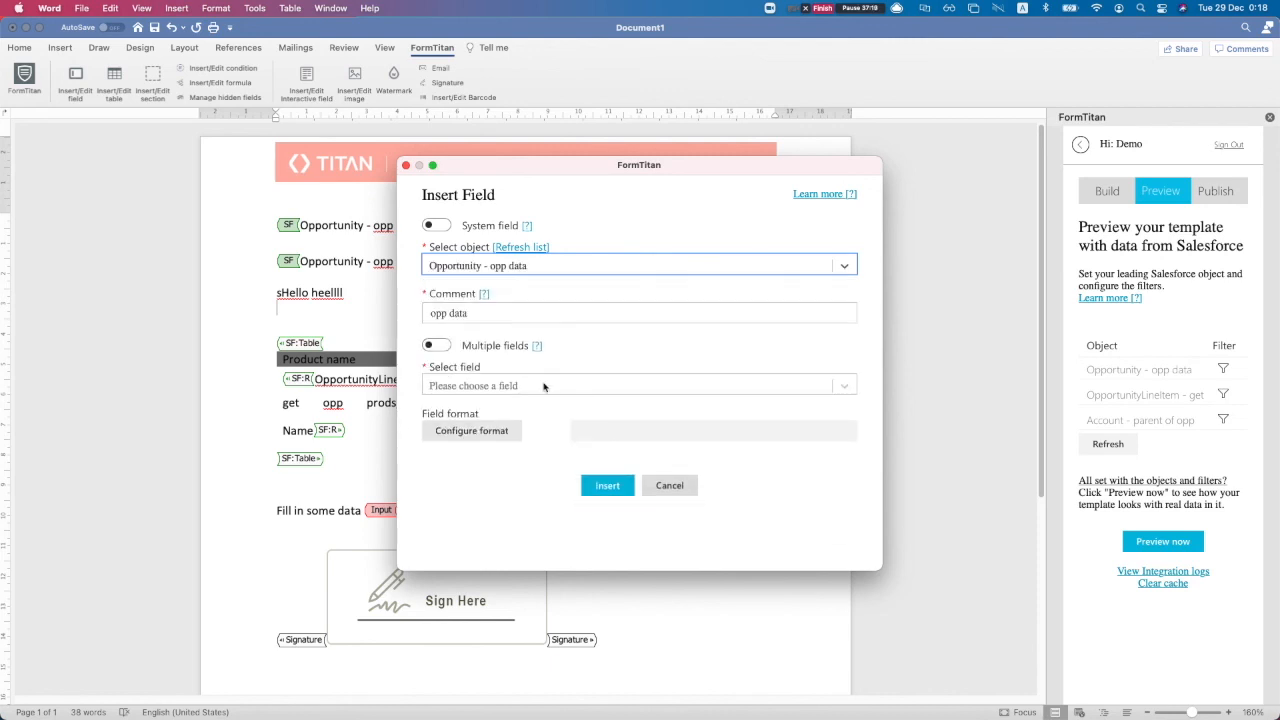
{"action": "left_click", "coordinate": [546, 386]}
{"action": "scroll", "coordinate": [538, 500], "scroll_direction": "down", "scroll_amount": 1}
{"action": "scroll", "coordinate": [538, 505], "scroll_direction": "down", "scroll_amount": 5}
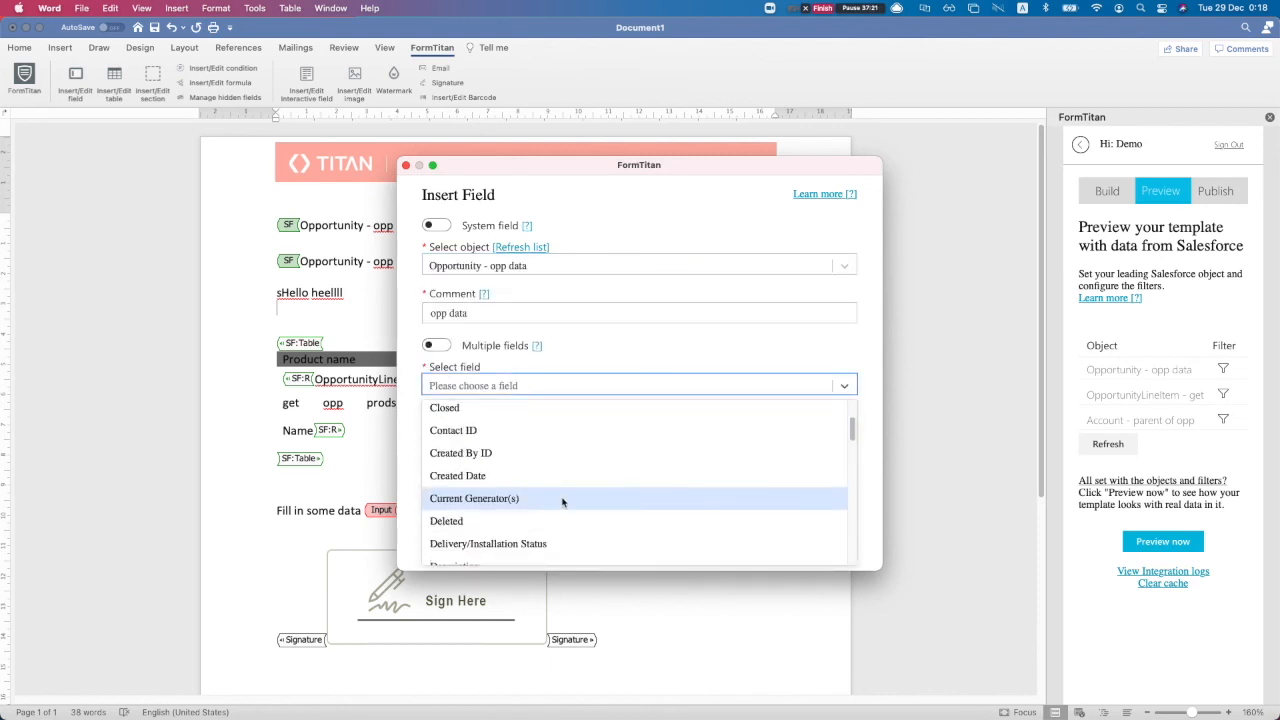
{"action": "scroll", "coordinate": [500, 510], "scroll_direction": "down", "scroll_amount": 5}
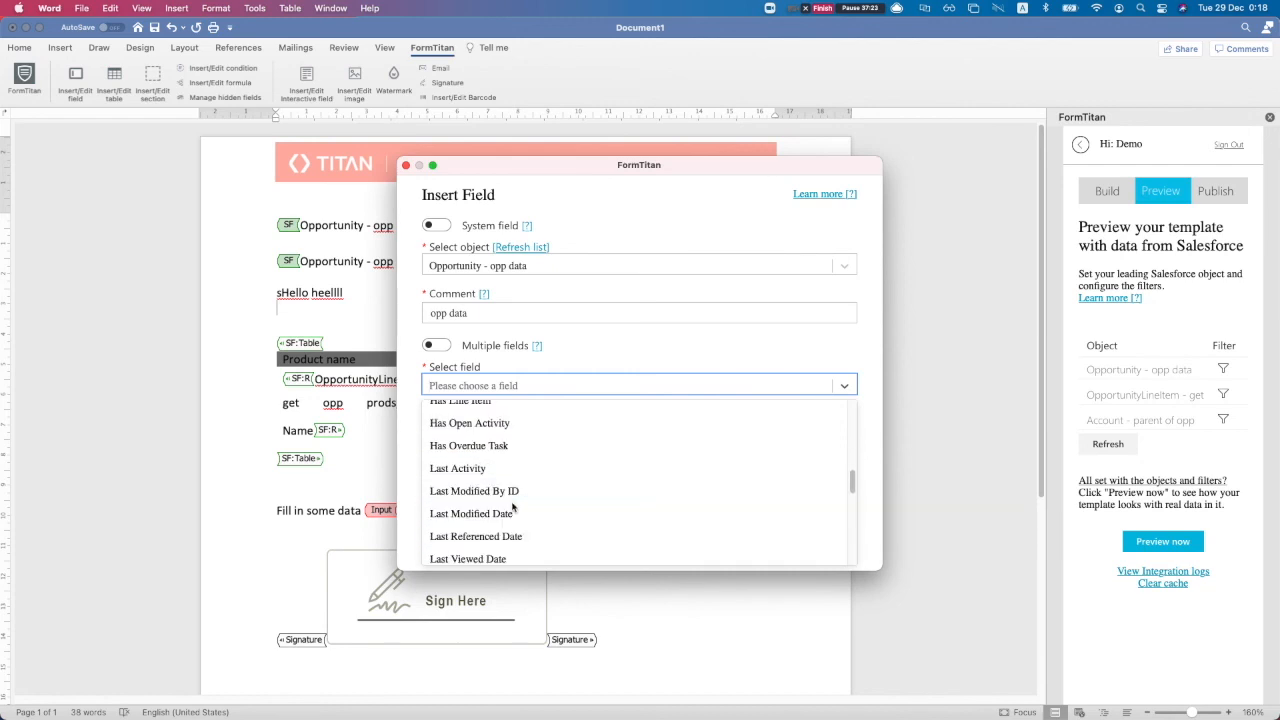
{"action": "scroll", "coordinate": [513, 507], "scroll_direction": "down", "scroll_amount": 6}
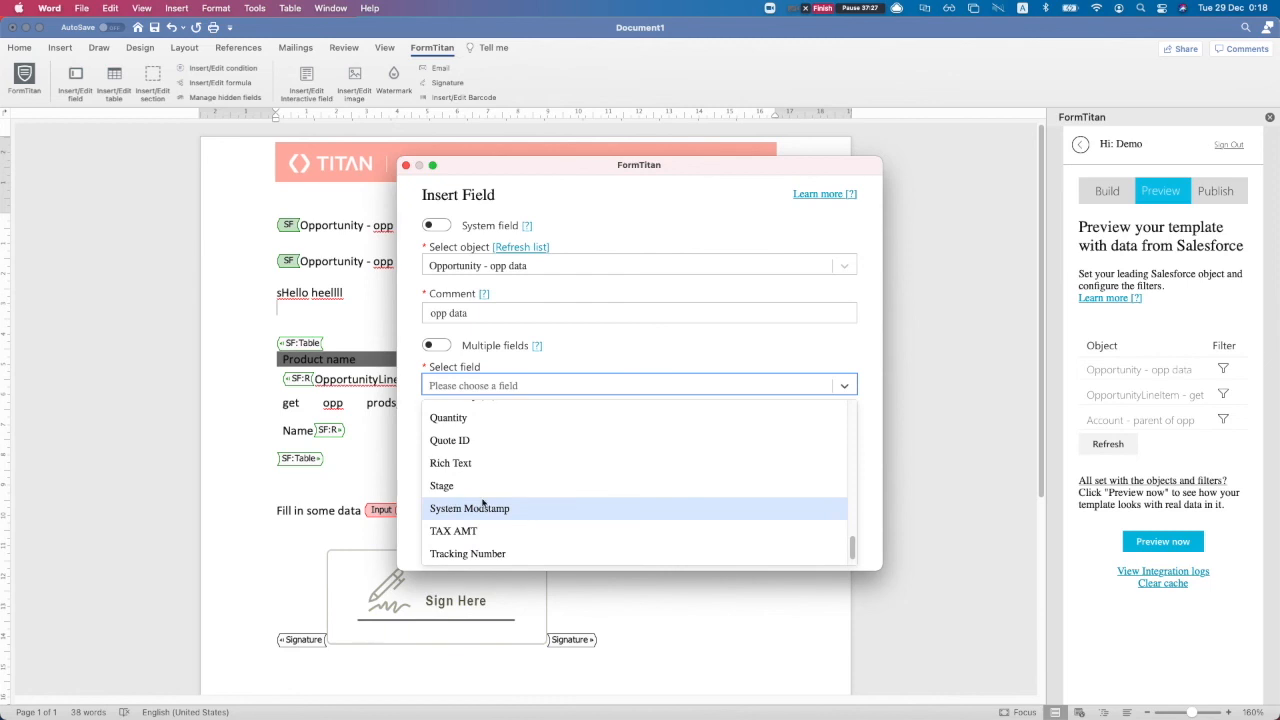
{"action": "scroll", "coordinate": [483, 503], "scroll_direction": "down", "scroll_amount": 1}
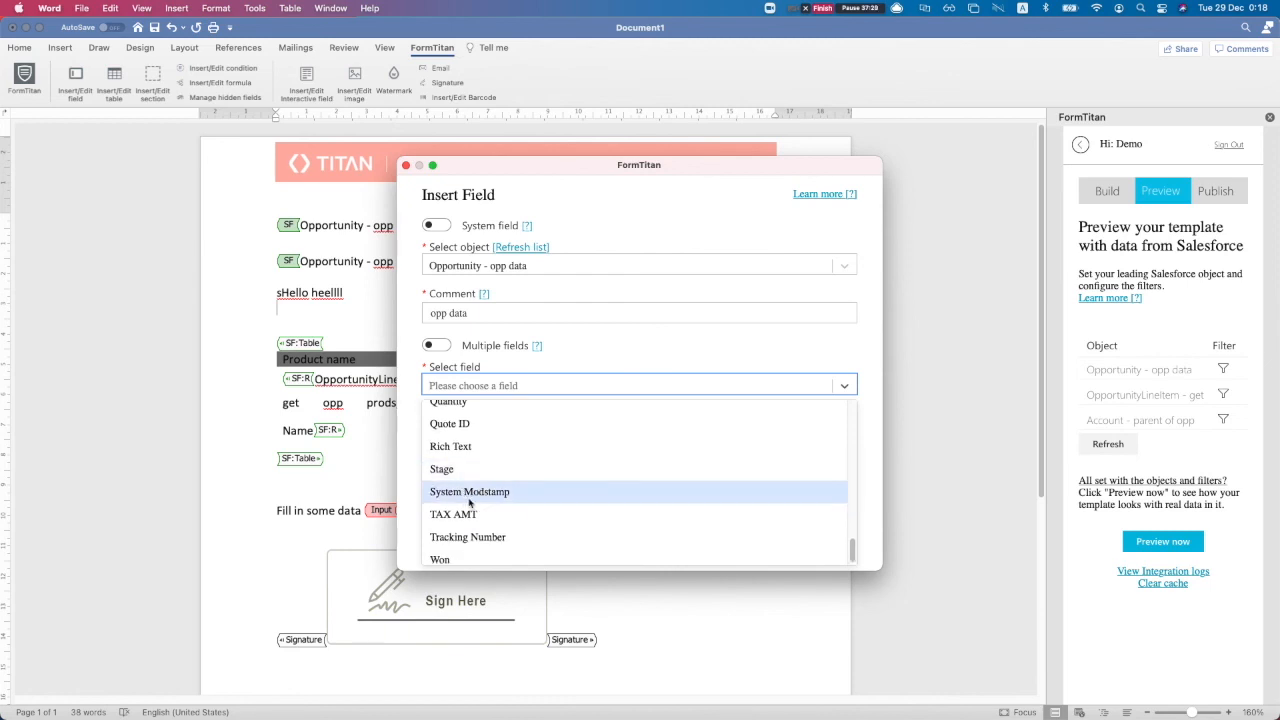
{"action": "scroll", "coordinate": [480, 515], "scroll_direction": "down", "scroll_amount": 1}
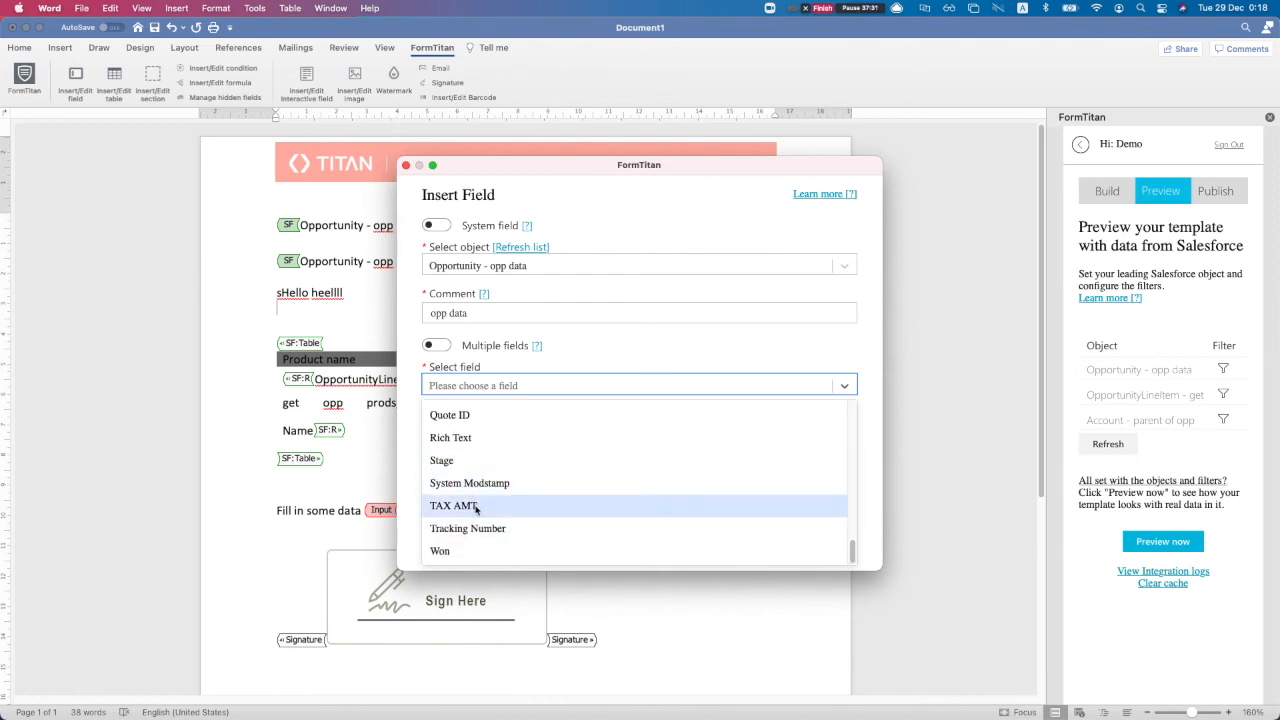
Search 'sta' and insert the Delivery/Installation Status field
{"action": "type", "text": "s"}
{"action": "key", "text": "BackSpace"}
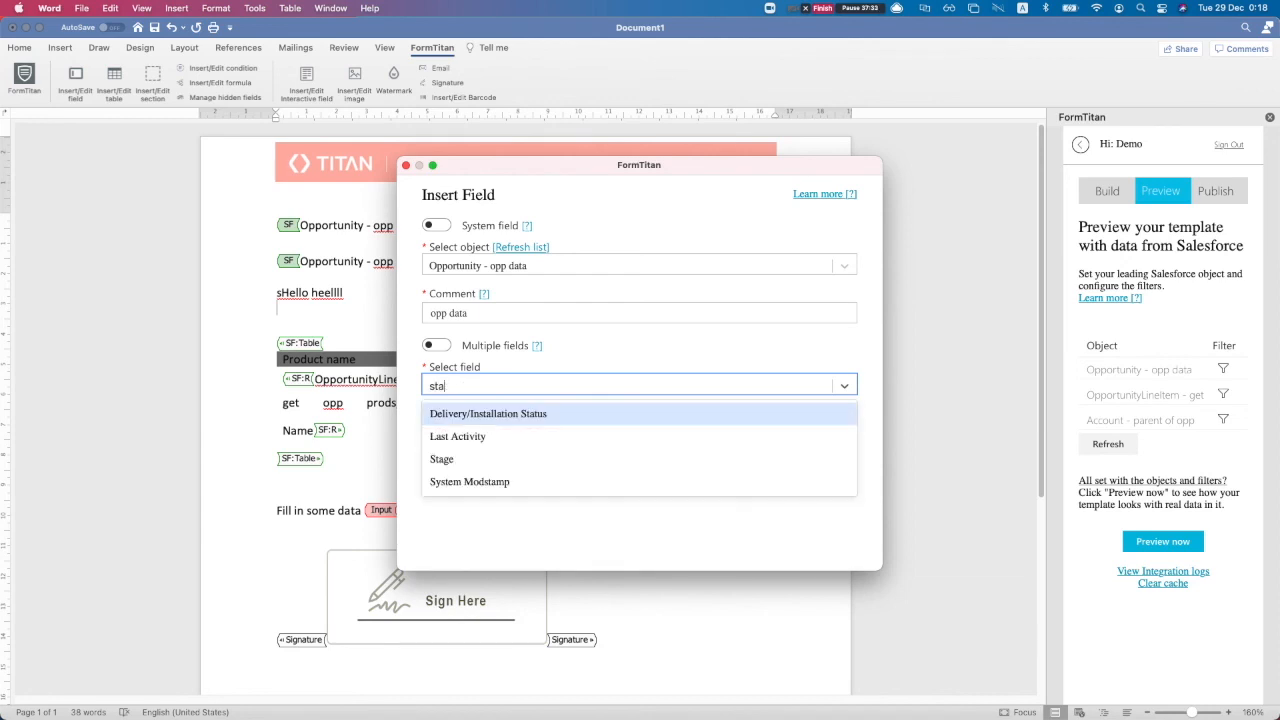
{"action": "key", "text": "Down"}
{"action": "key", "text": "Down"}
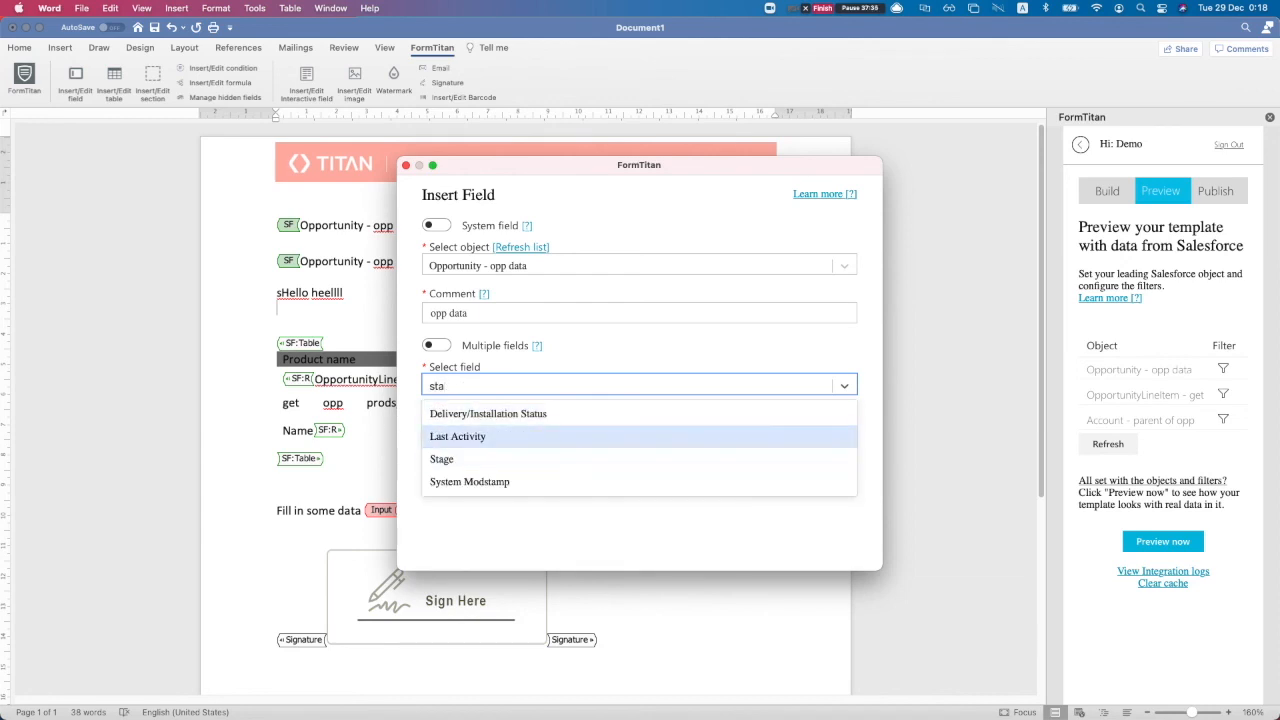
{"action": "key", "text": "Up"}
{"action": "key", "text": "Down"}
{"action": "key", "text": "Down"}
{"action": "key", "text": "Up"}
{"action": "key", "text": "Up"}
{"action": "key", "text": "Up"}
{"action": "key", "text": "Return"}
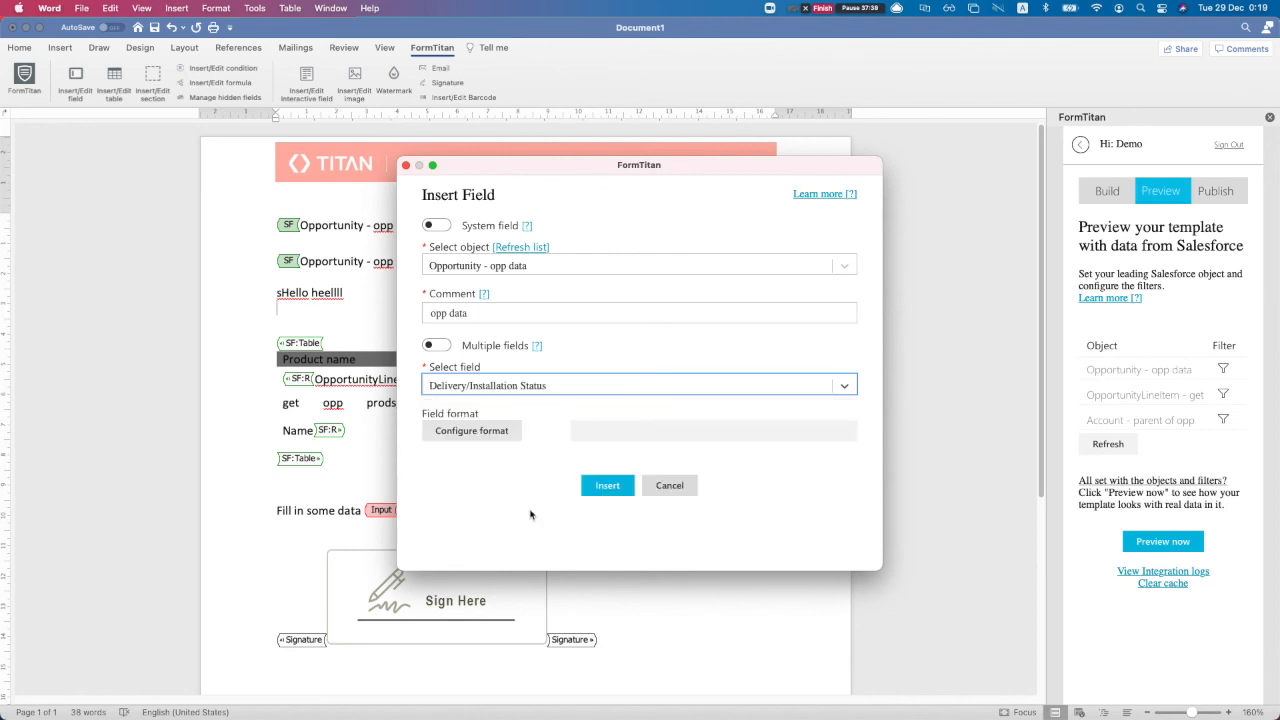
{"action": "left_click", "coordinate": [607, 485]}
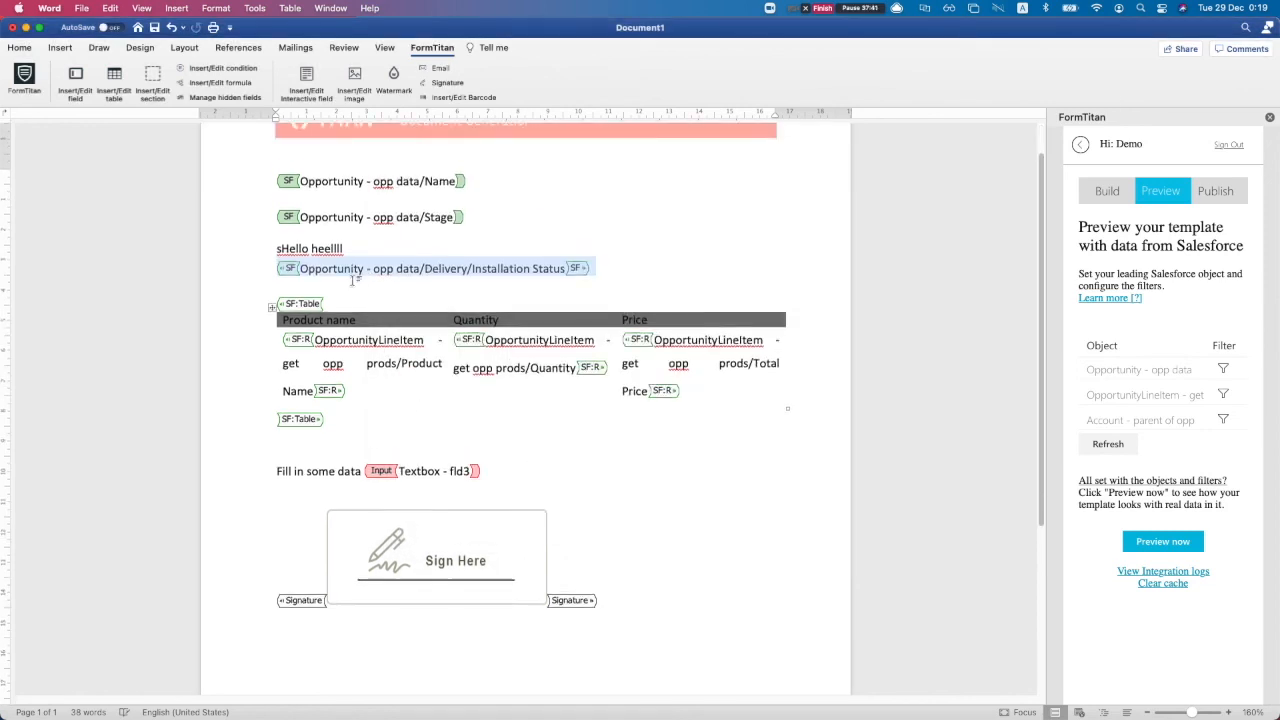
Select the 'sHello heellll' line and the new status field line for a condition
{"action": "left_click", "coordinate": [400, 280]}
{"action": "scroll", "coordinate": [328, 253], "scroll_direction": "up", "scroll_amount": 1}
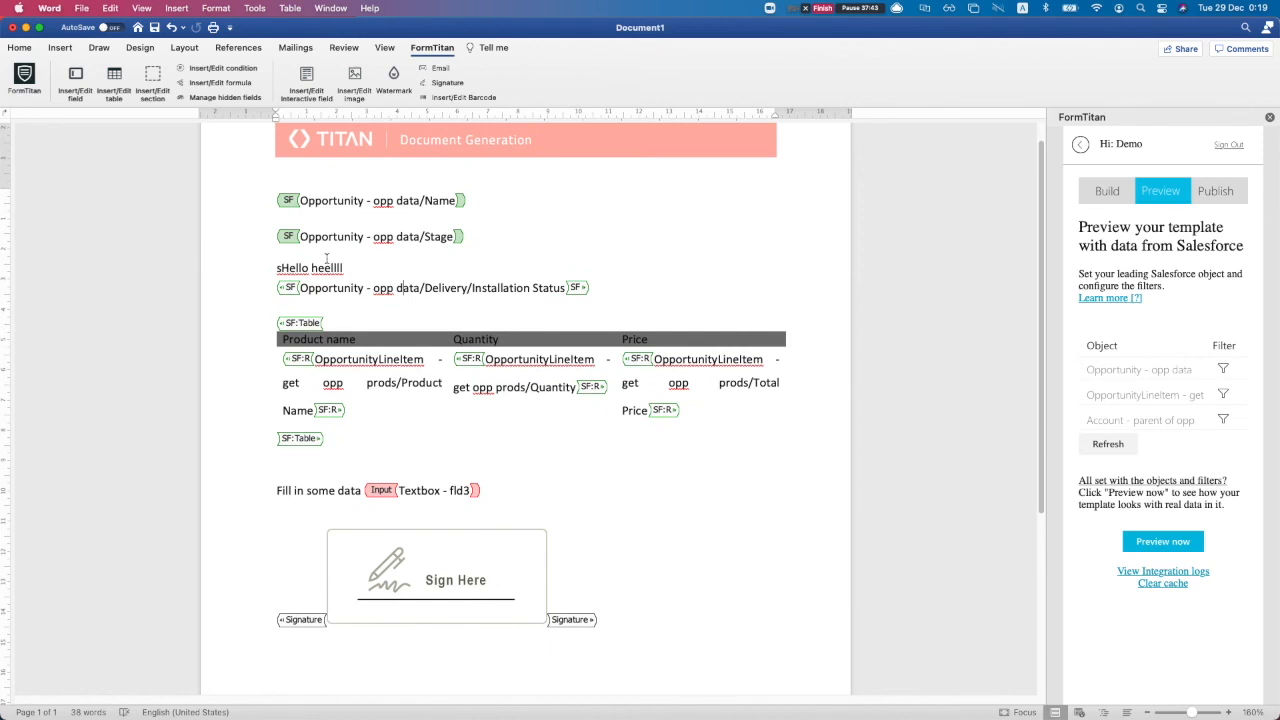
{"action": "left_click_drag", "start_coordinate": [277, 267], "coordinate": [602, 292]}
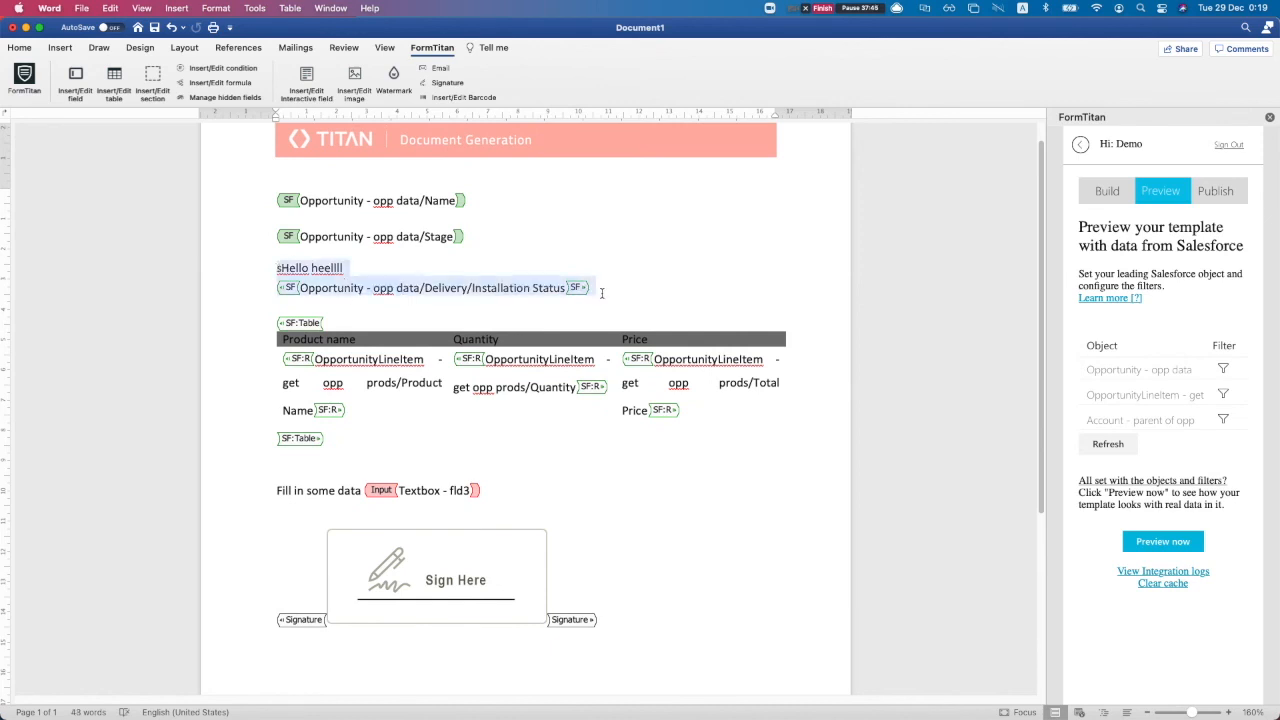
{"action": "left_click", "coordinate": [240, 68]}
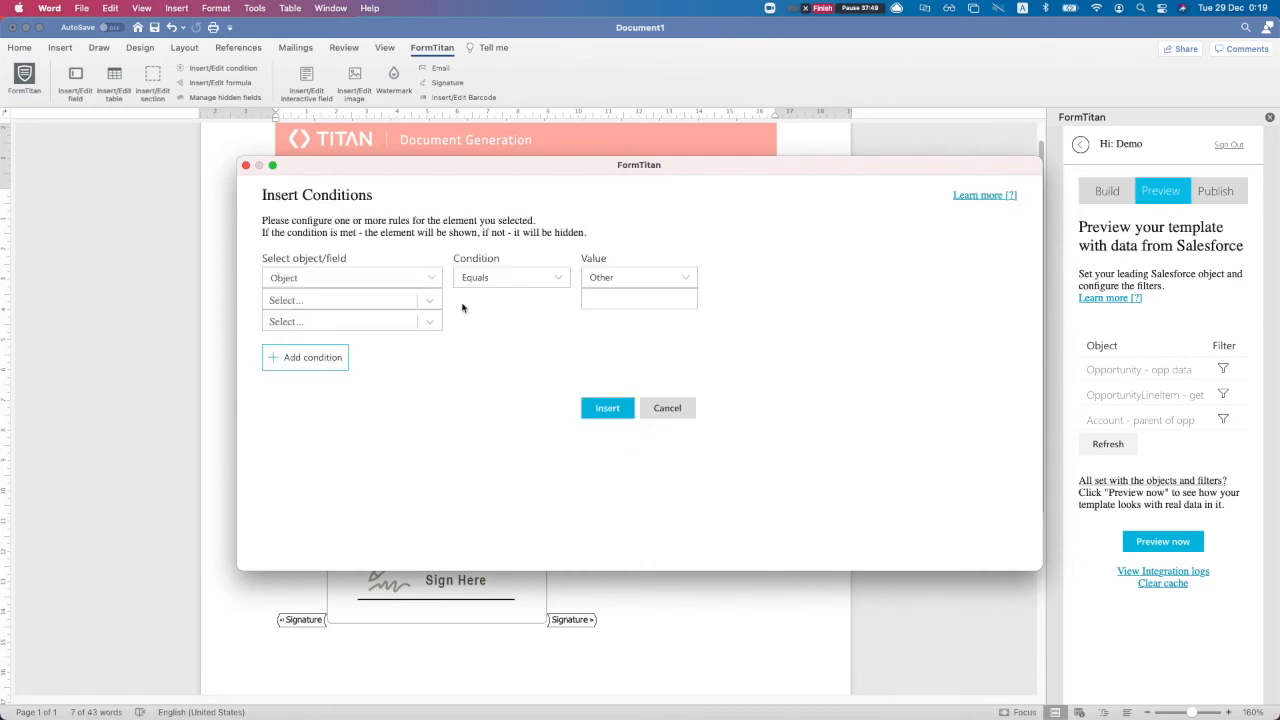
Base the condition on the Opportunity - opp data object's Name field
{"action": "left_click", "coordinate": [325, 284]}
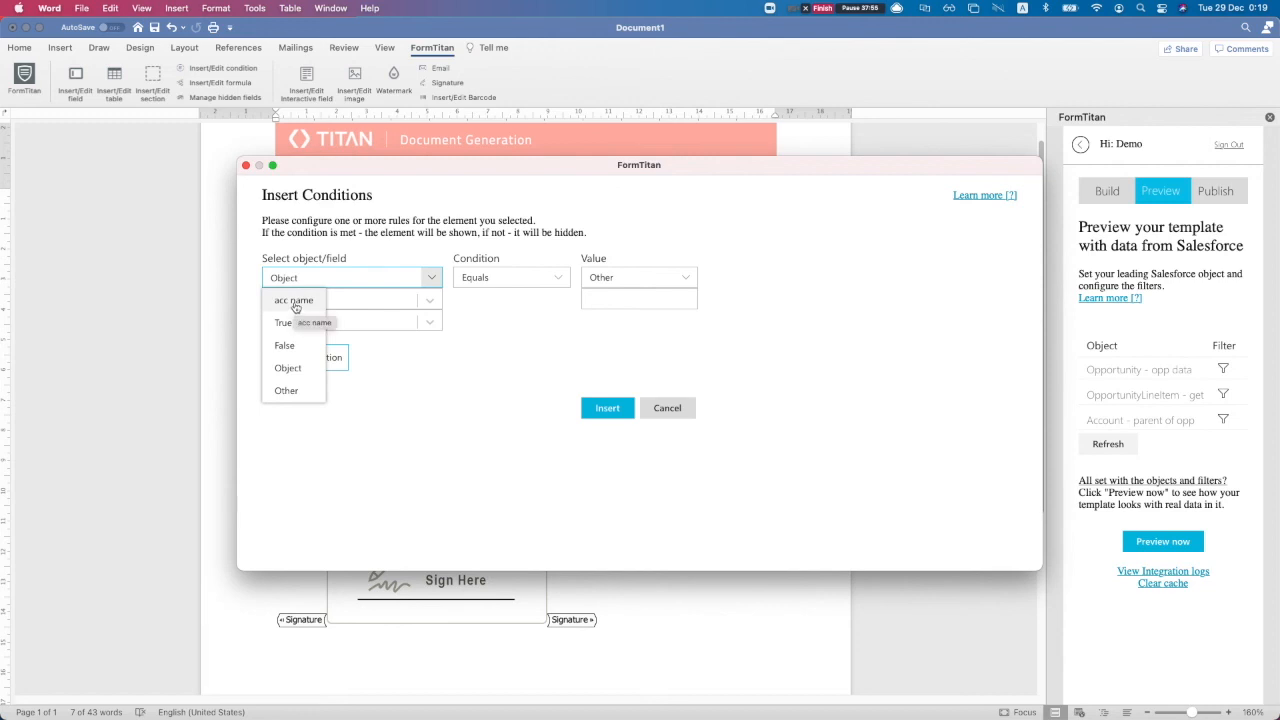
{"action": "left_click", "coordinate": [288, 368]}
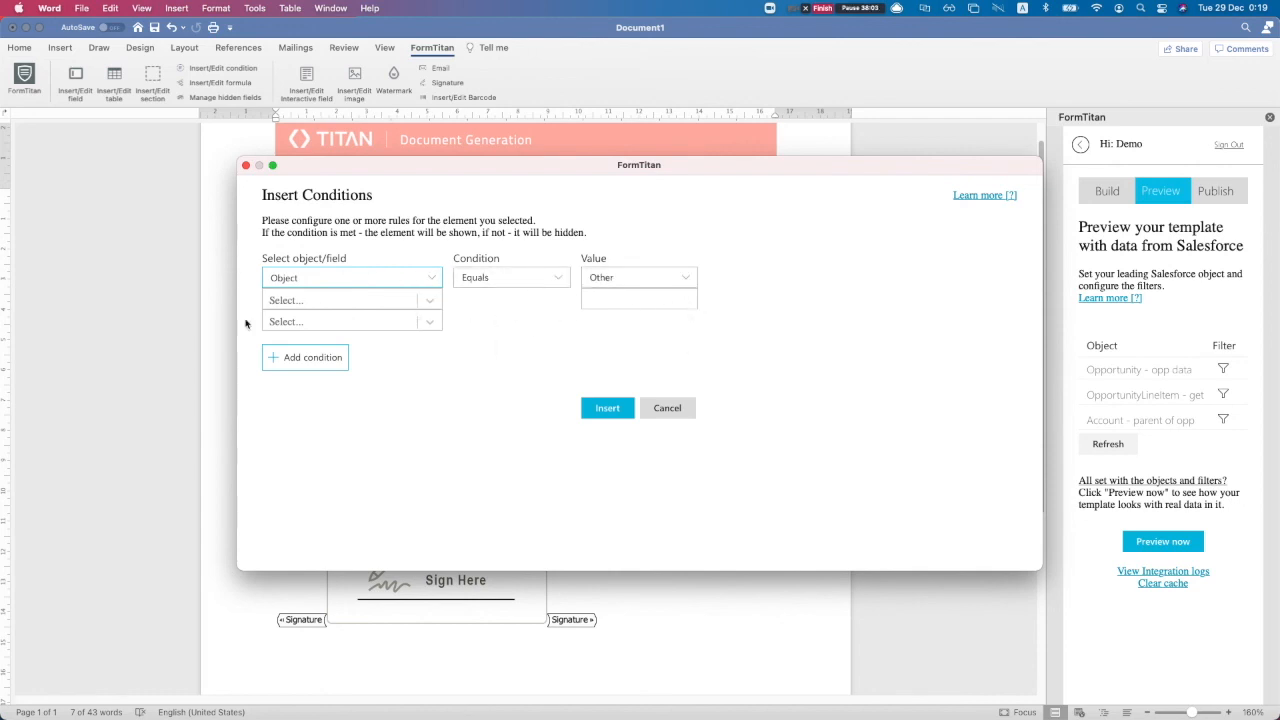
{"action": "left_click", "coordinate": [318, 302]}
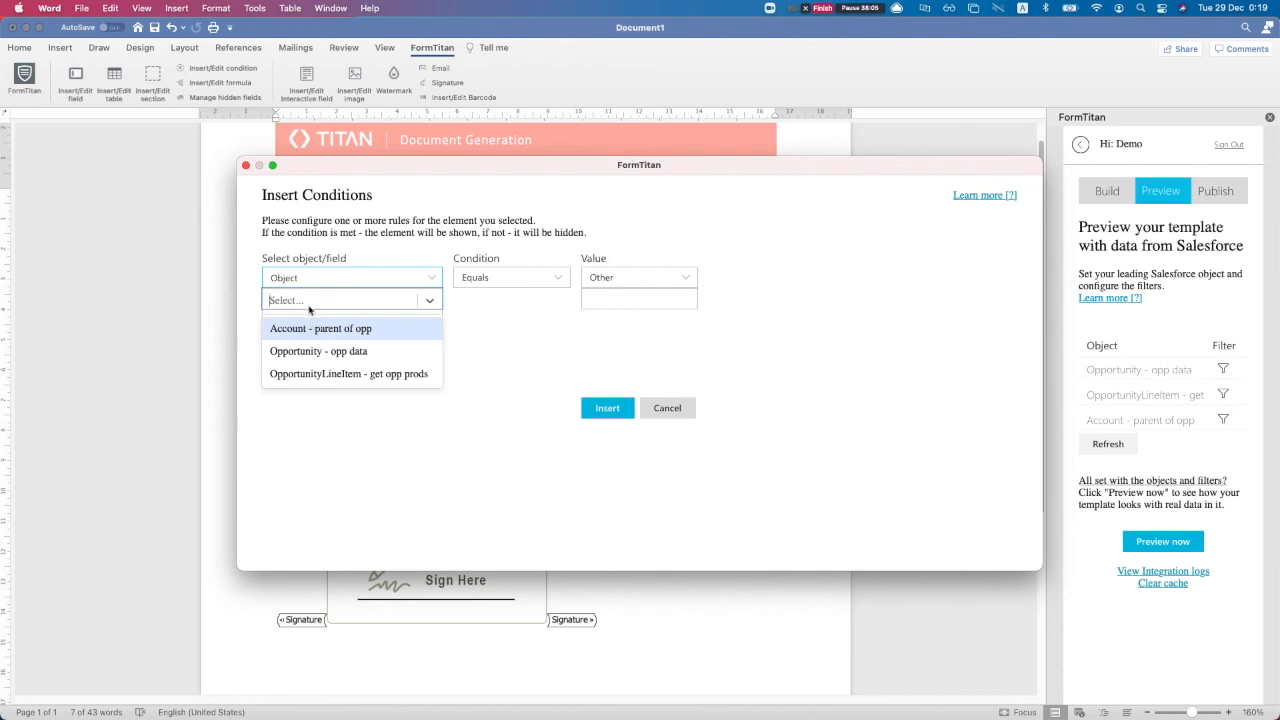
{"action": "left_click", "coordinate": [311, 356]}
{"action": "left_click", "coordinate": [411, 323]}
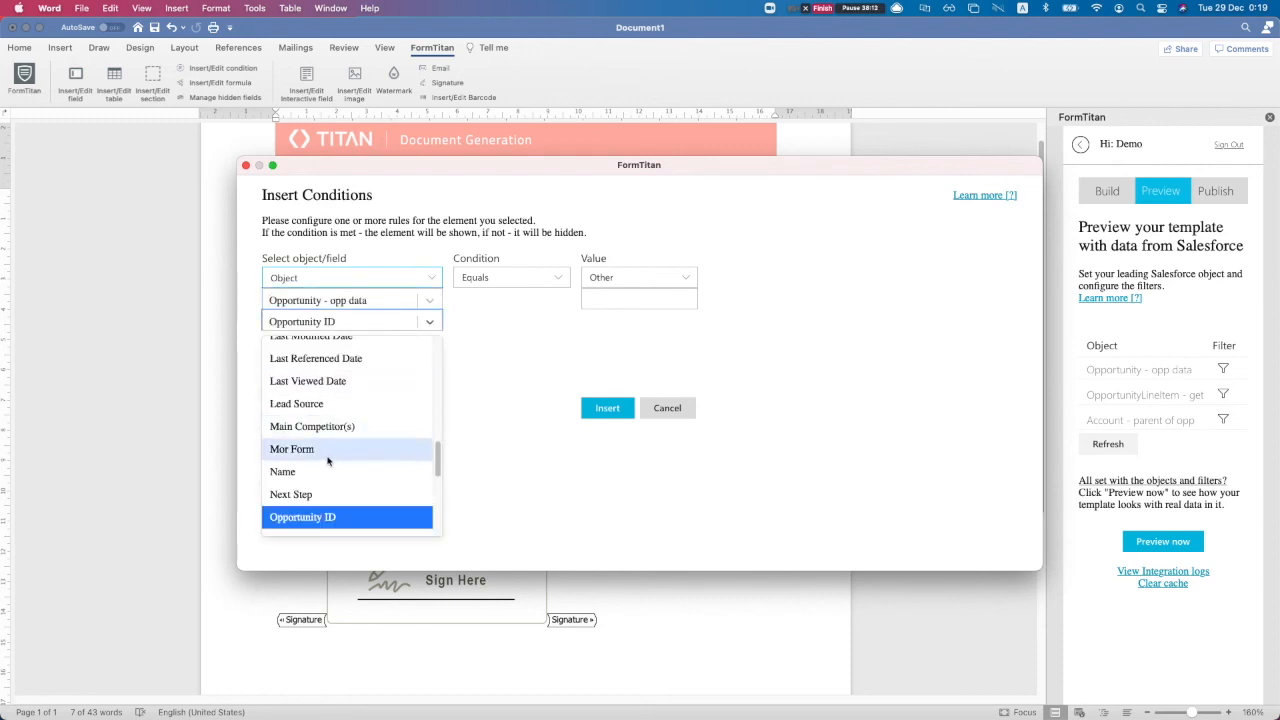
{"action": "scroll", "coordinate": [329, 452], "scroll_direction": "down", "scroll_amount": 1}
{"action": "scroll", "coordinate": [322, 420], "scroll_direction": "up", "scroll_amount": 10}
{"action": "type", "text": "name"}
{"action": "key", "text": "Down"}
{"action": "key", "text": "Return"}
Try the Contains and Equals operators with a placeholder value 'Dfdsfs'
{"action": "left_click", "coordinate": [555, 277]}
{"action": "left_click", "coordinate": [625, 316]}
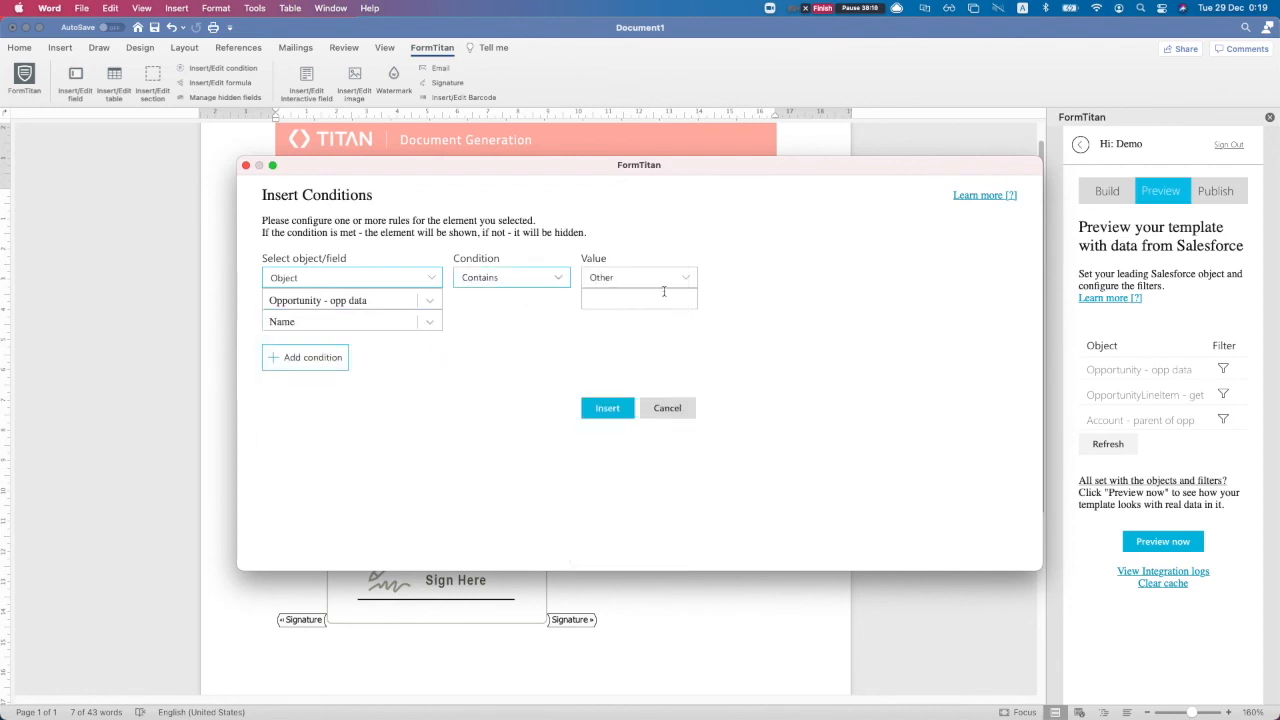
{"action": "left_click", "coordinate": [645, 278]}
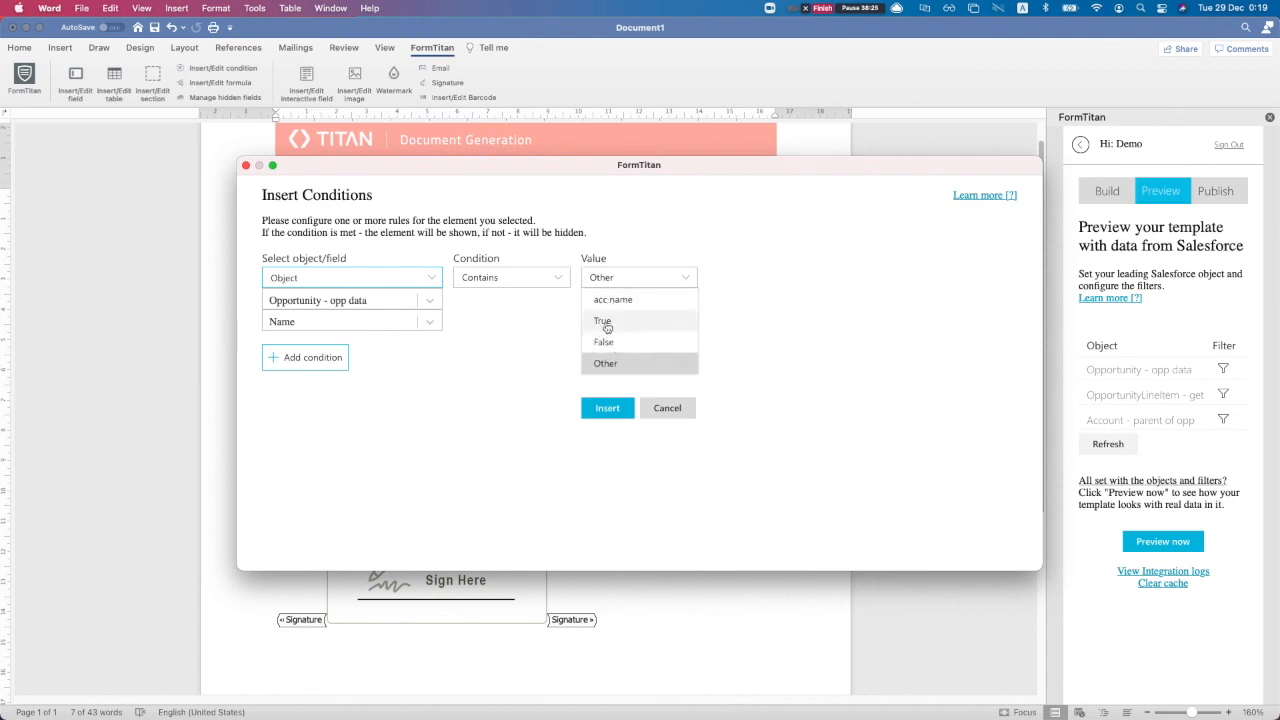
{"action": "left_click", "coordinate": [542, 323]}
{"action": "left_click", "coordinate": [603, 304]}
{"action": "type", "text": "Dfdsfs"}
{"action": "left_click", "coordinate": [548, 346]}
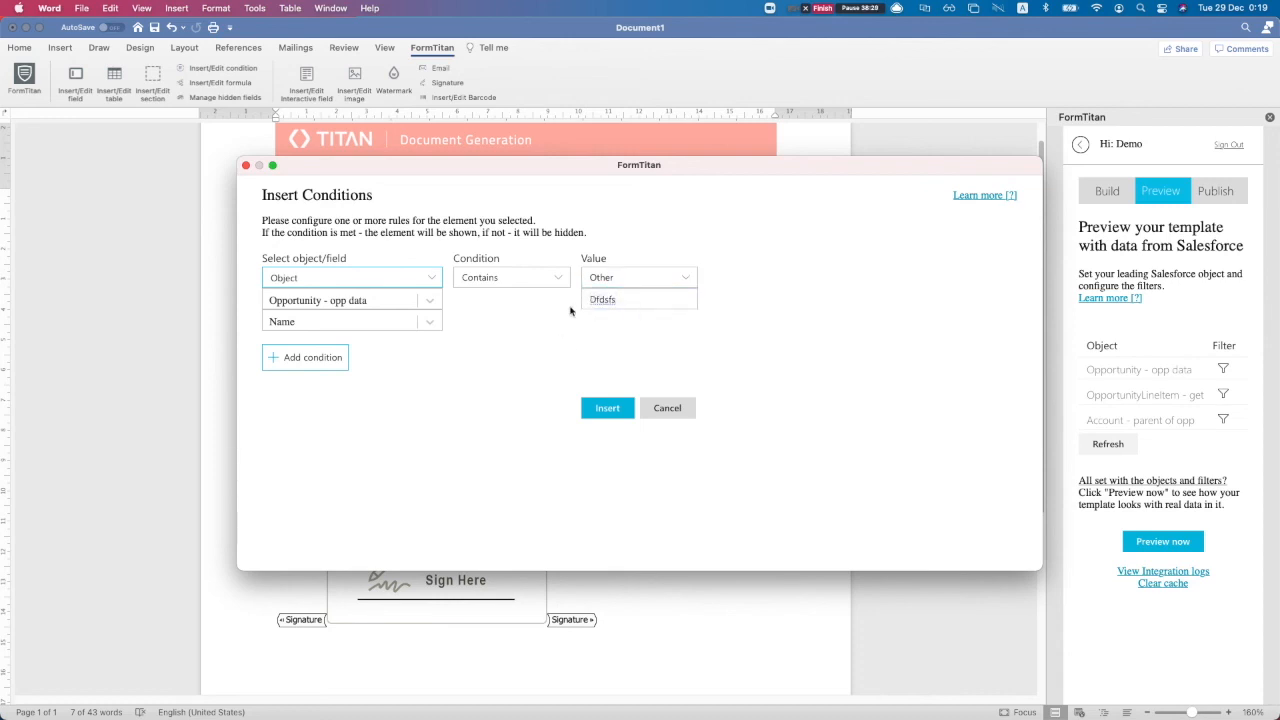
{"action": "left_click", "coordinate": [543, 278]}
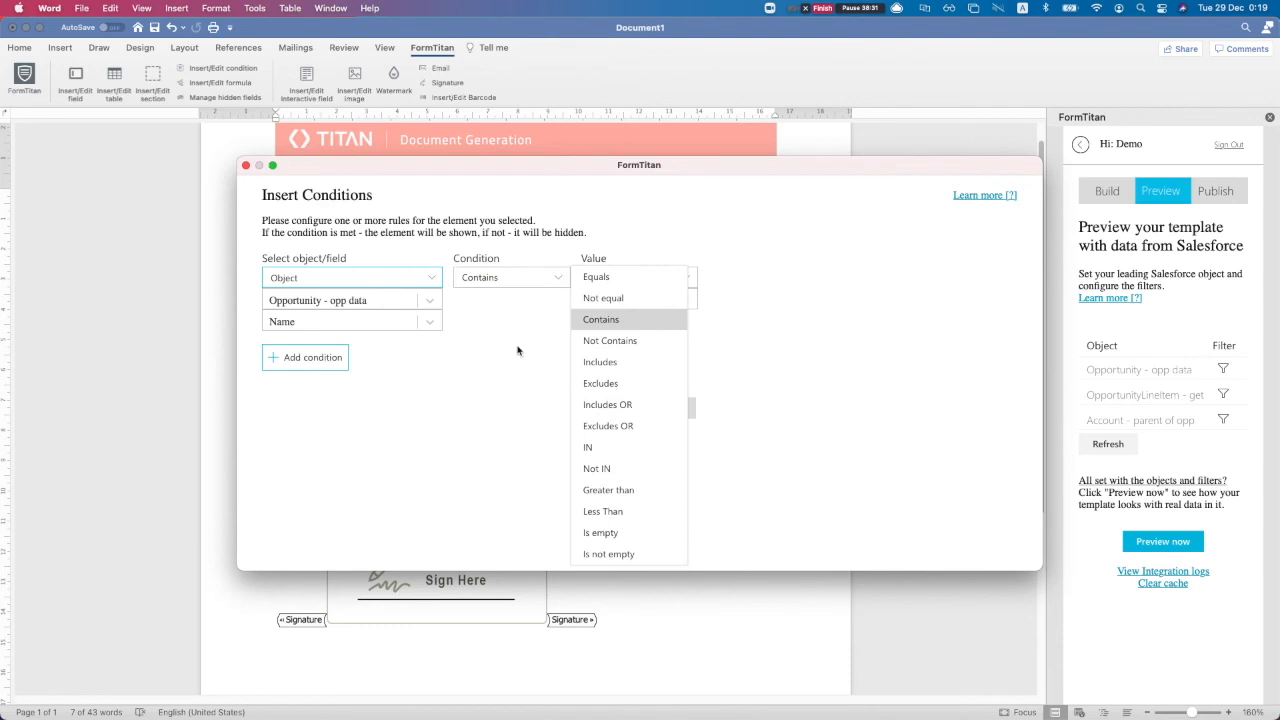
{"action": "left_click", "coordinate": [597, 277]}
{"action": "left_click", "coordinate": [514, 277]}
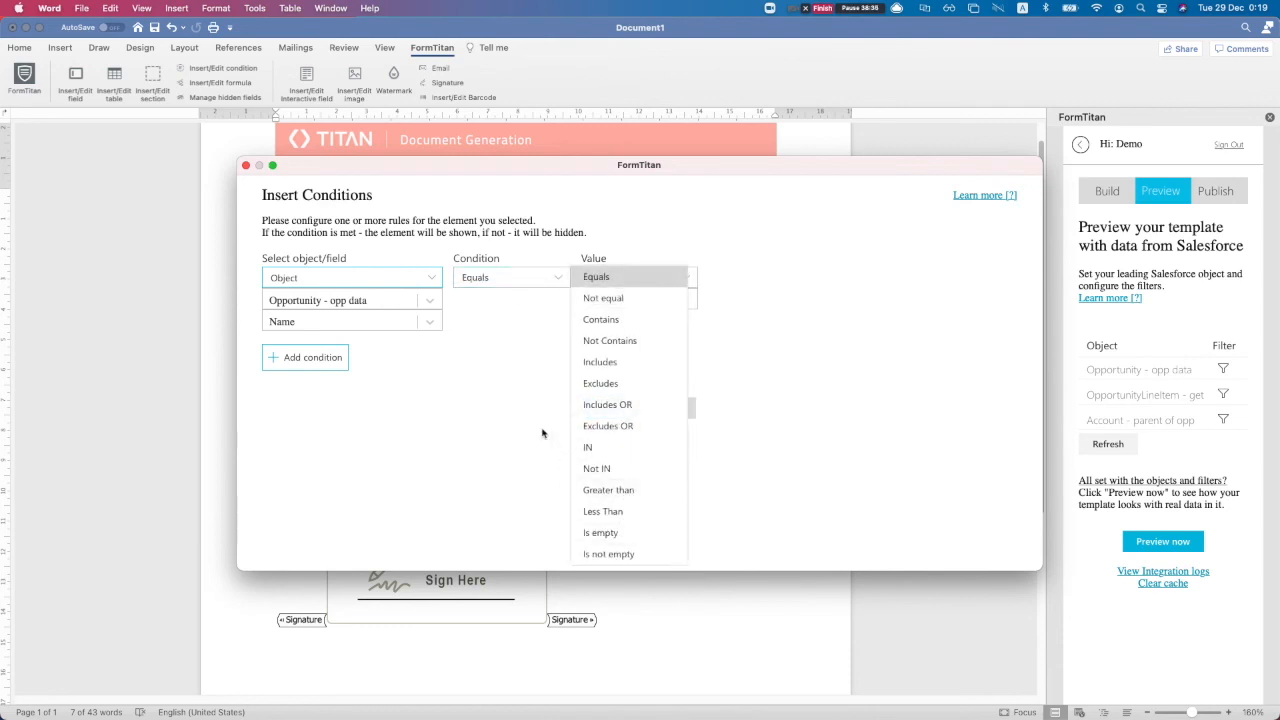
{"action": "left_click", "coordinate": [538, 360]}
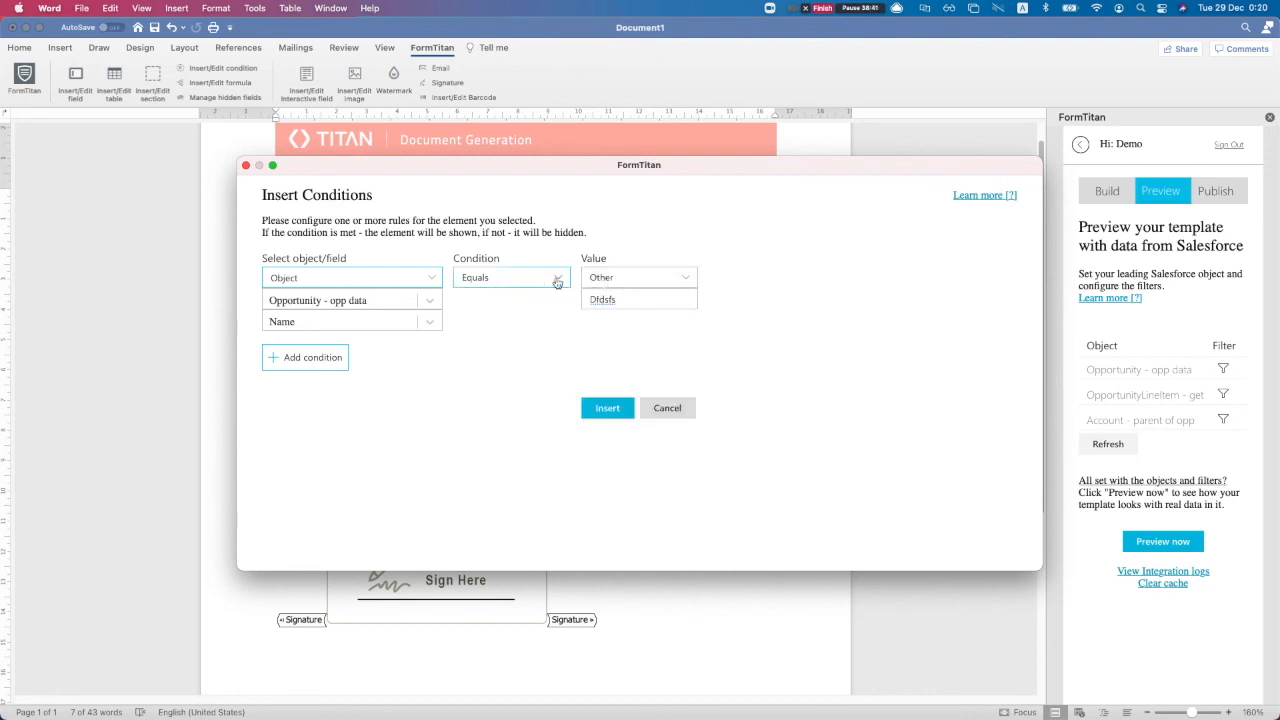
Set the condition to Name contains 'wild' and insert it into the template
{"action": "left_click", "coordinate": [521, 285]}
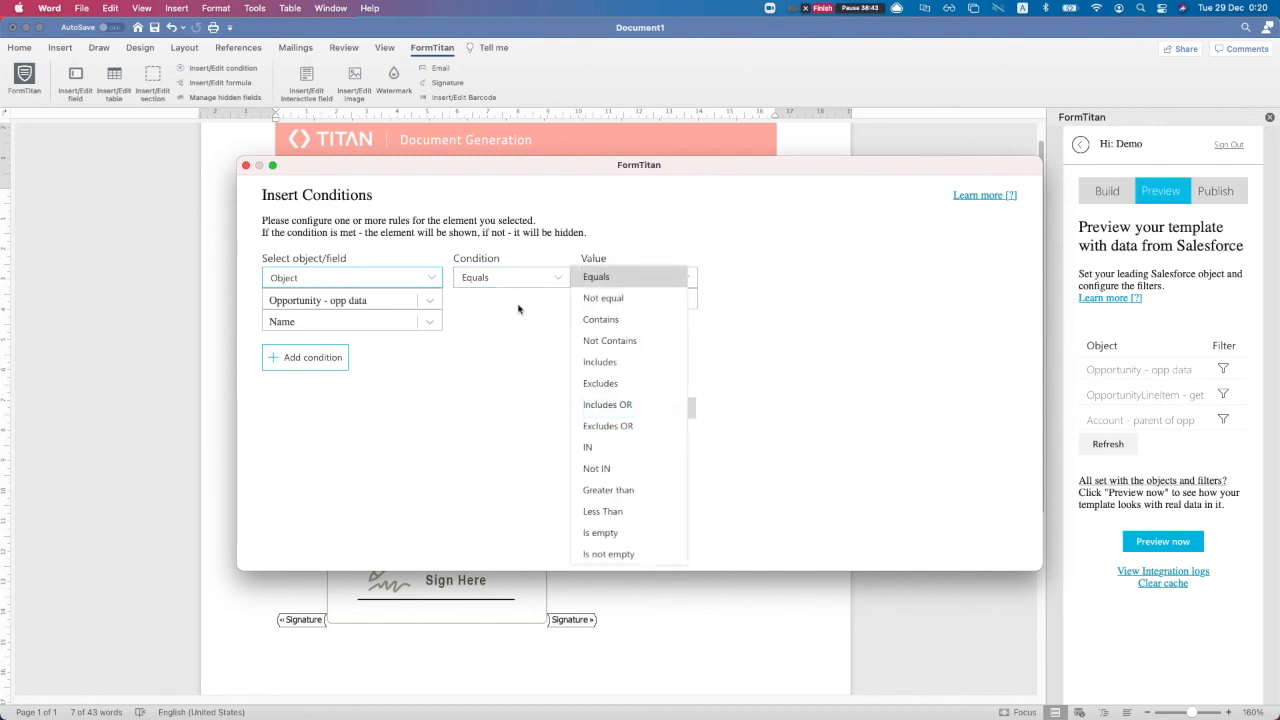
{"action": "left_click", "coordinate": [601, 319]}
{"action": "double_click", "coordinate": [605, 302]}
{"action": "type", "text": "wild"}
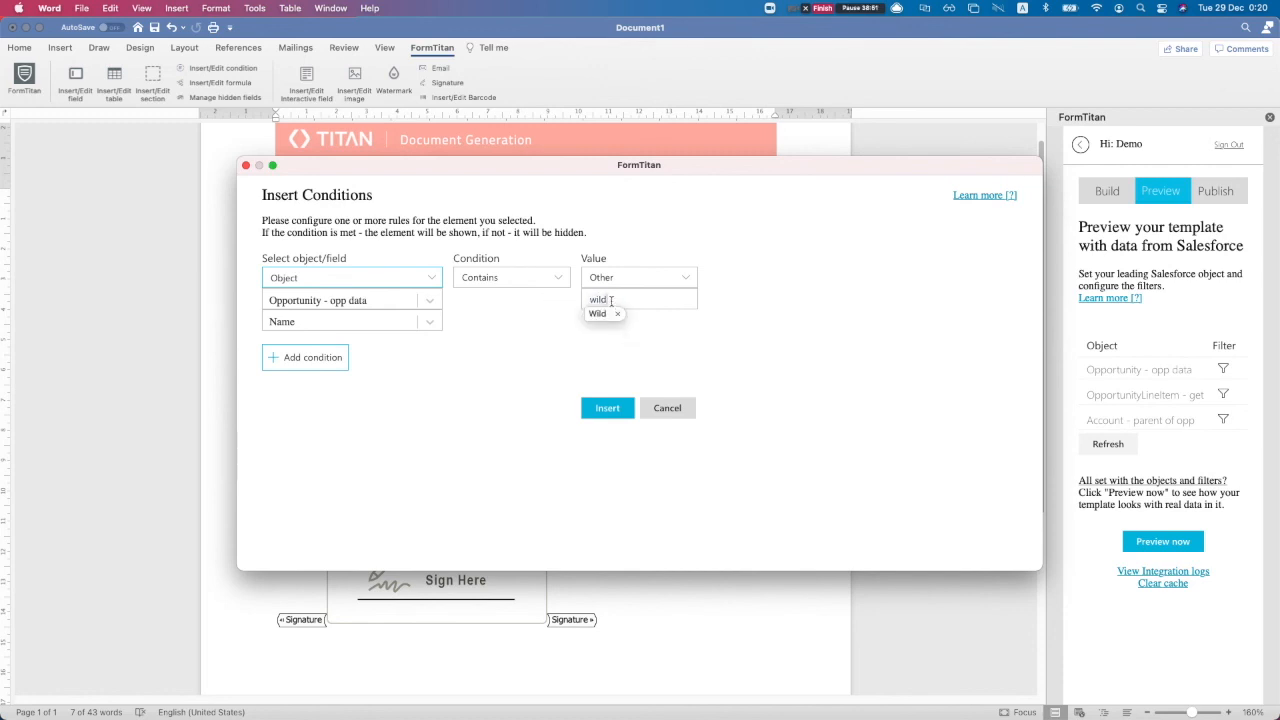
{"action": "left_click", "coordinate": [615, 315]}
{"action": "left_click", "coordinate": [607, 408]}
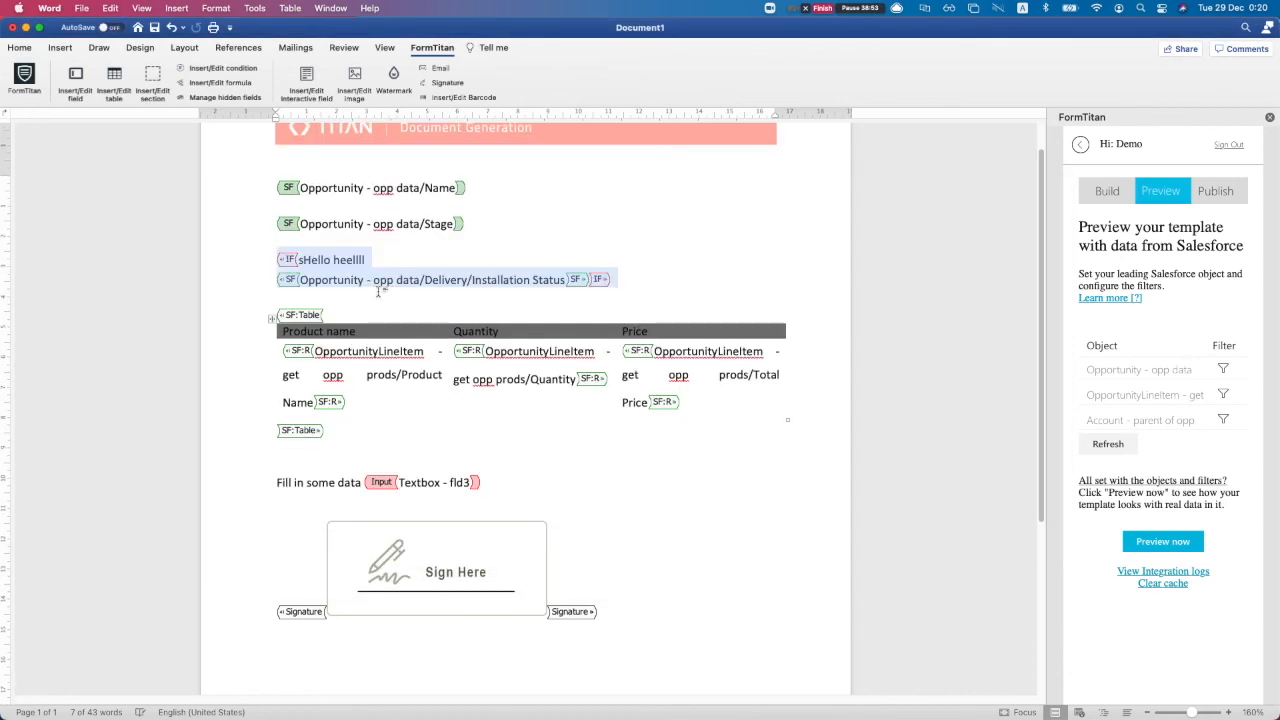
Put the IF» end tag on its own line and retype the greeting as 'Hello hello'
{"action": "left_click", "coordinate": [588, 280]}
{"action": "key", "text": "Return"}
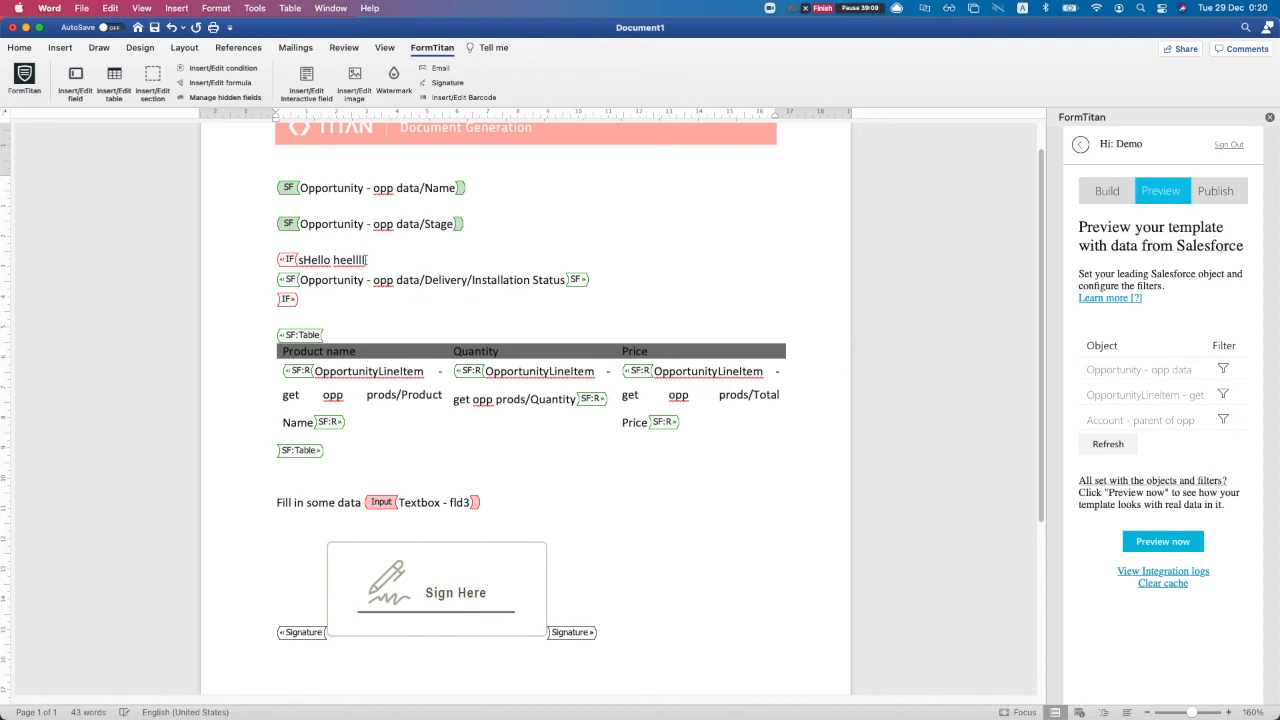
{"action": "left_click_drag", "start_coordinate": [298, 259], "coordinate": [376, 259]}
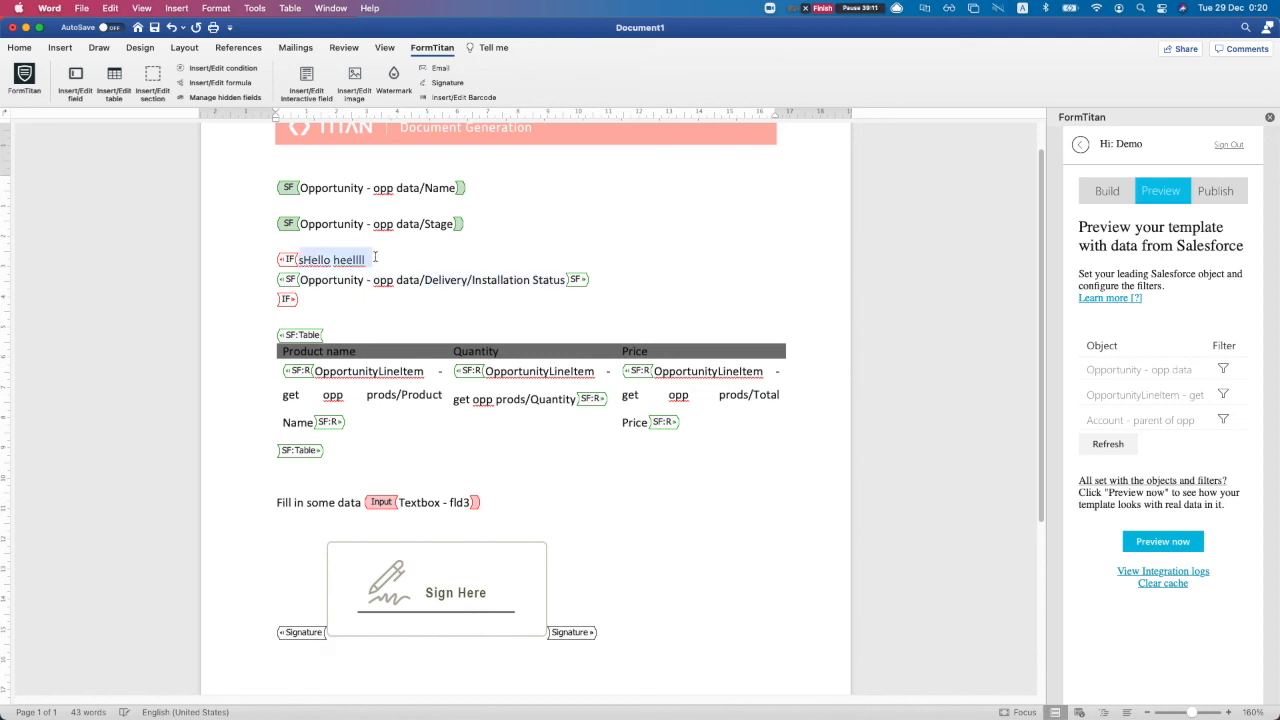
{"action": "type", "text": "ehl"}
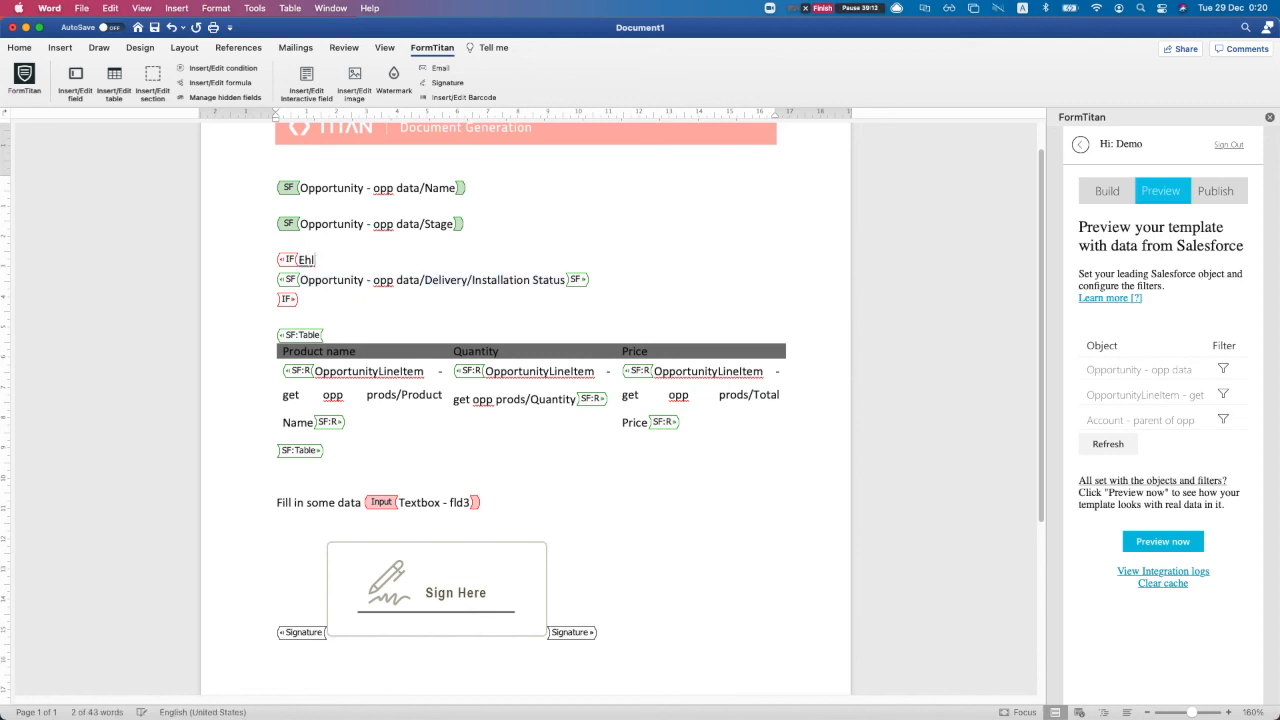
{"action": "key", "text": "BackSpace"}
{"action": "key", "text": "BackSpace"}
{"action": "type", "text": "hello hell"}
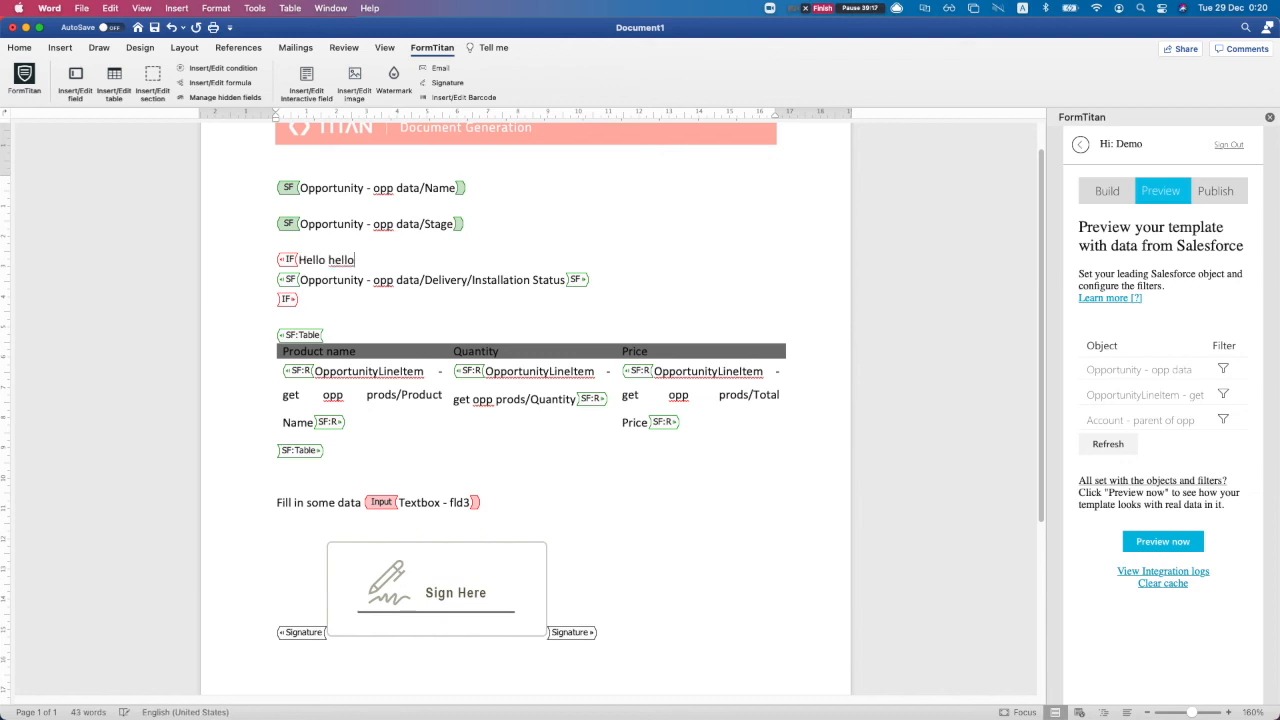
Render a preview with Salesforce opportunity data, close it, and move to Publish options
{"action": "left_click_drag", "start_coordinate": [268, 328], "coordinate": [398, 430]}
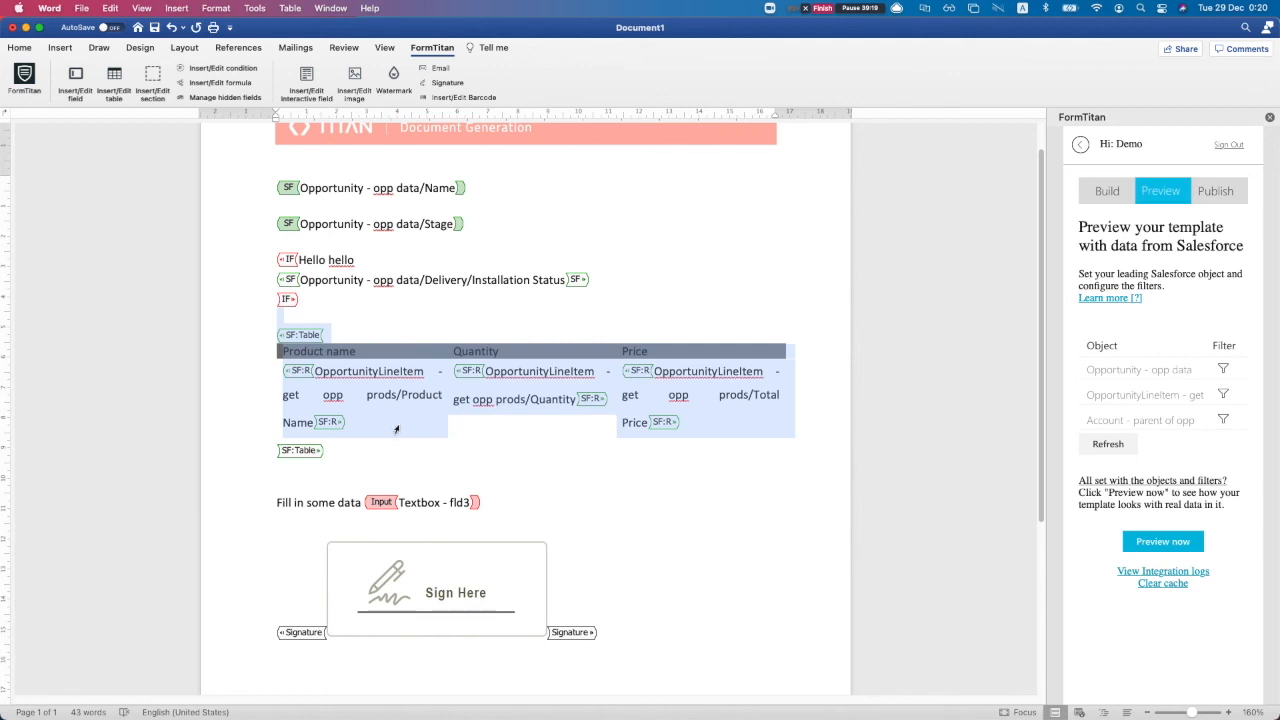
{"action": "scroll", "coordinate": [373, 320], "scroll_direction": "up", "scroll_amount": 1}
{"action": "left_click", "coordinate": [386, 328]}
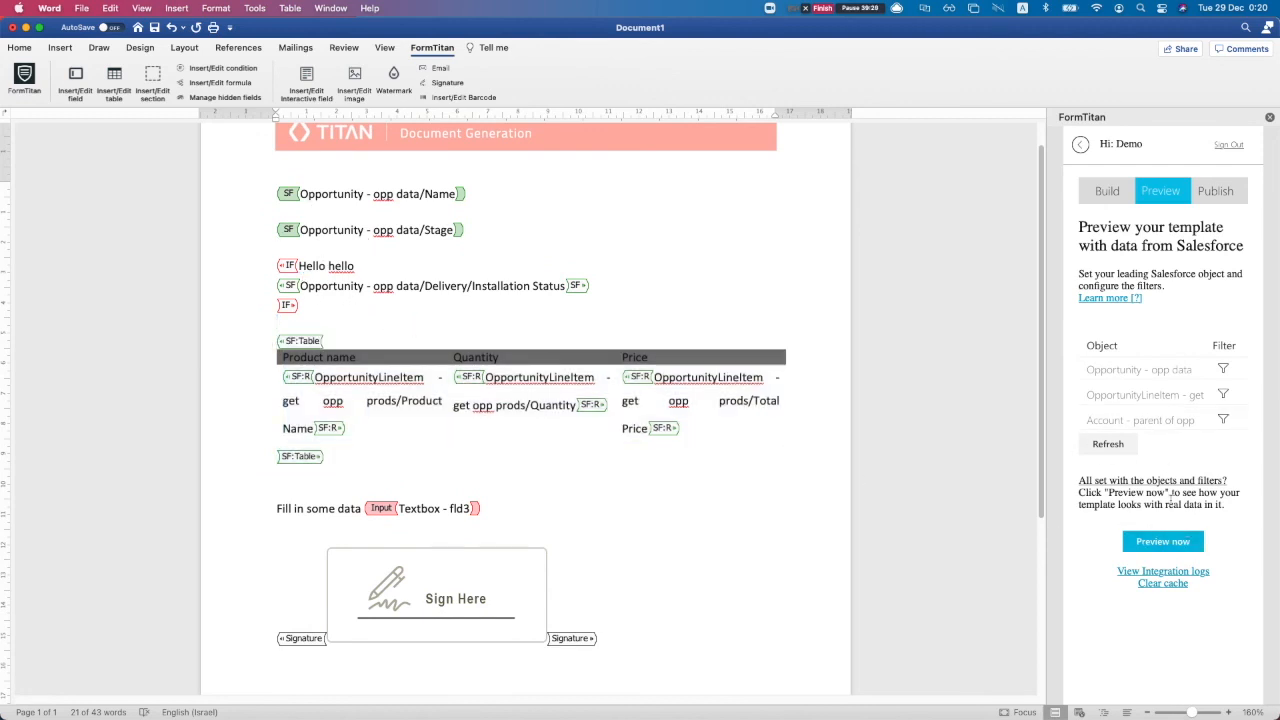
{"action": "left_click", "coordinate": [1163, 537]}
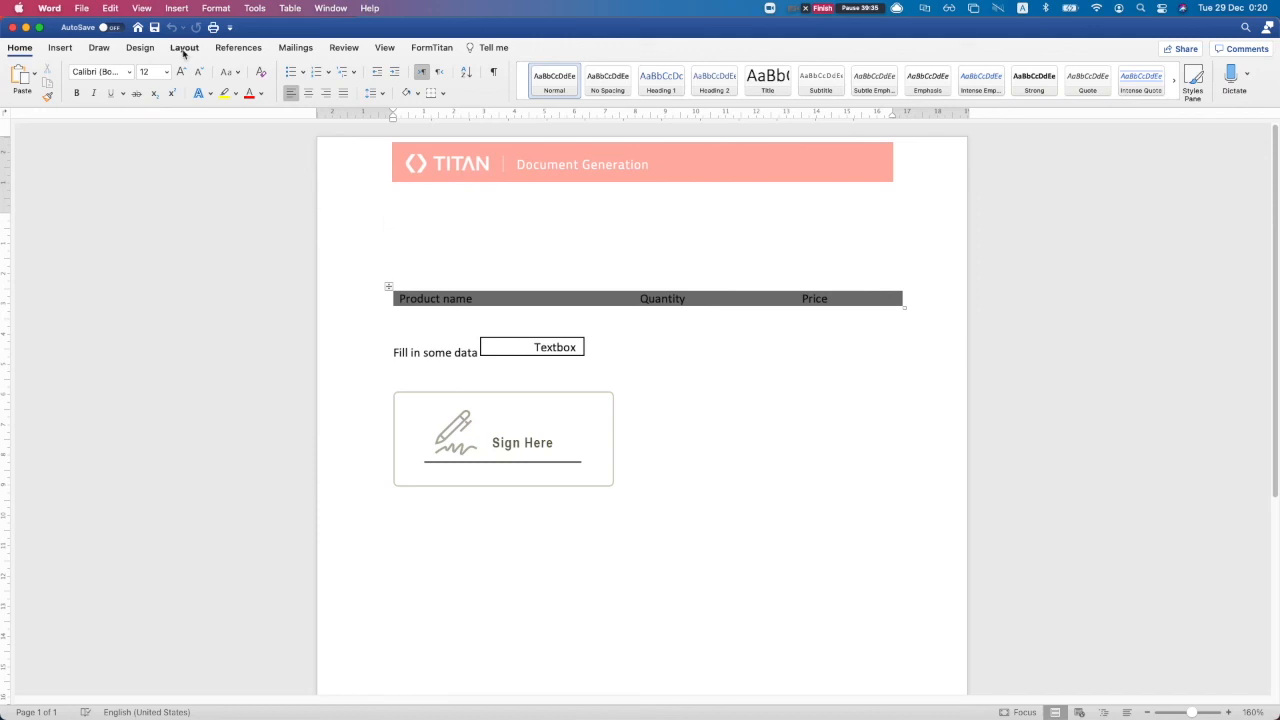
{"action": "left_click", "coordinate": [12, 27]}
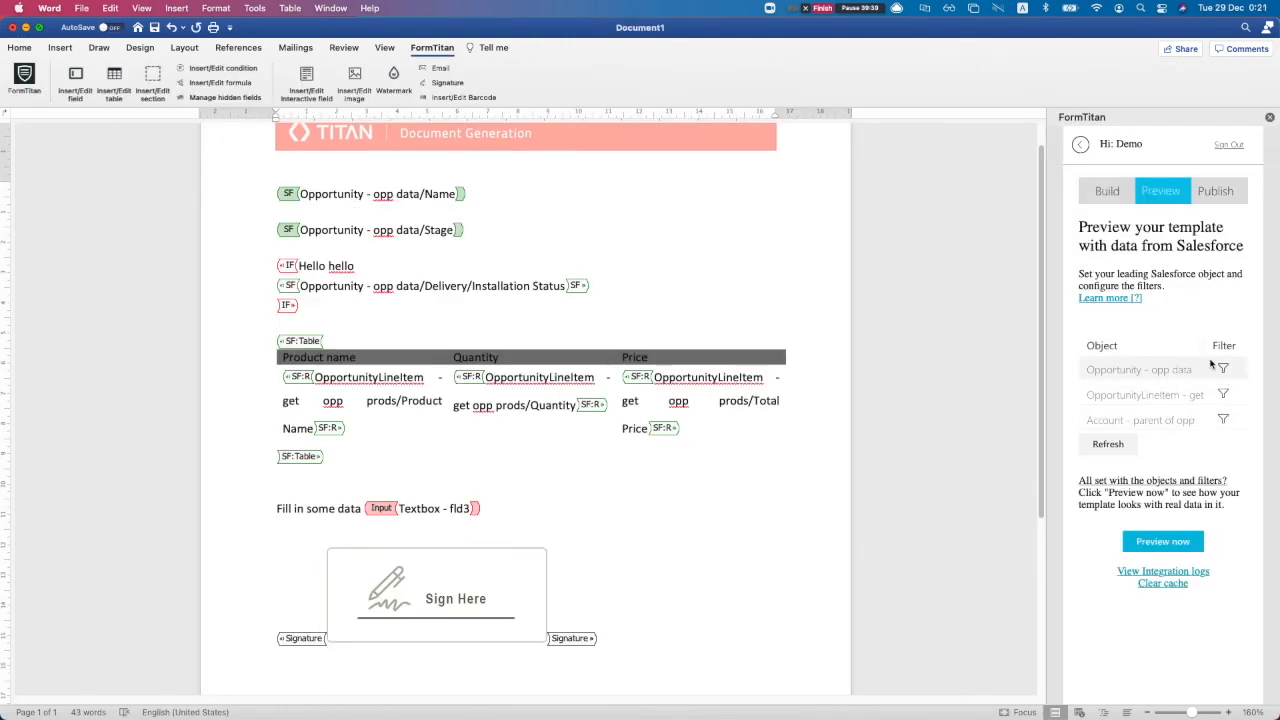
{"action": "left_click", "coordinate": [1234, 191]}
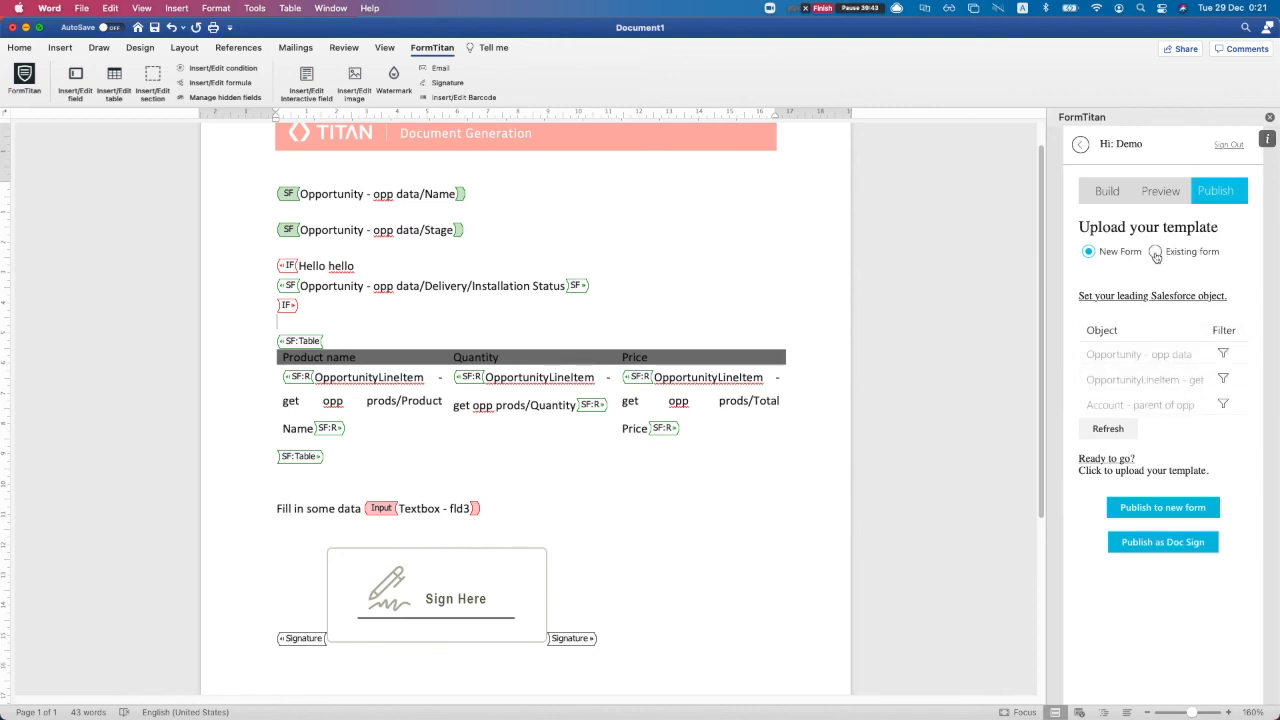
Publish the template to existing form 'Opp info using word addin', overriding its document
{"action": "left_click", "coordinate": [1156, 253]}
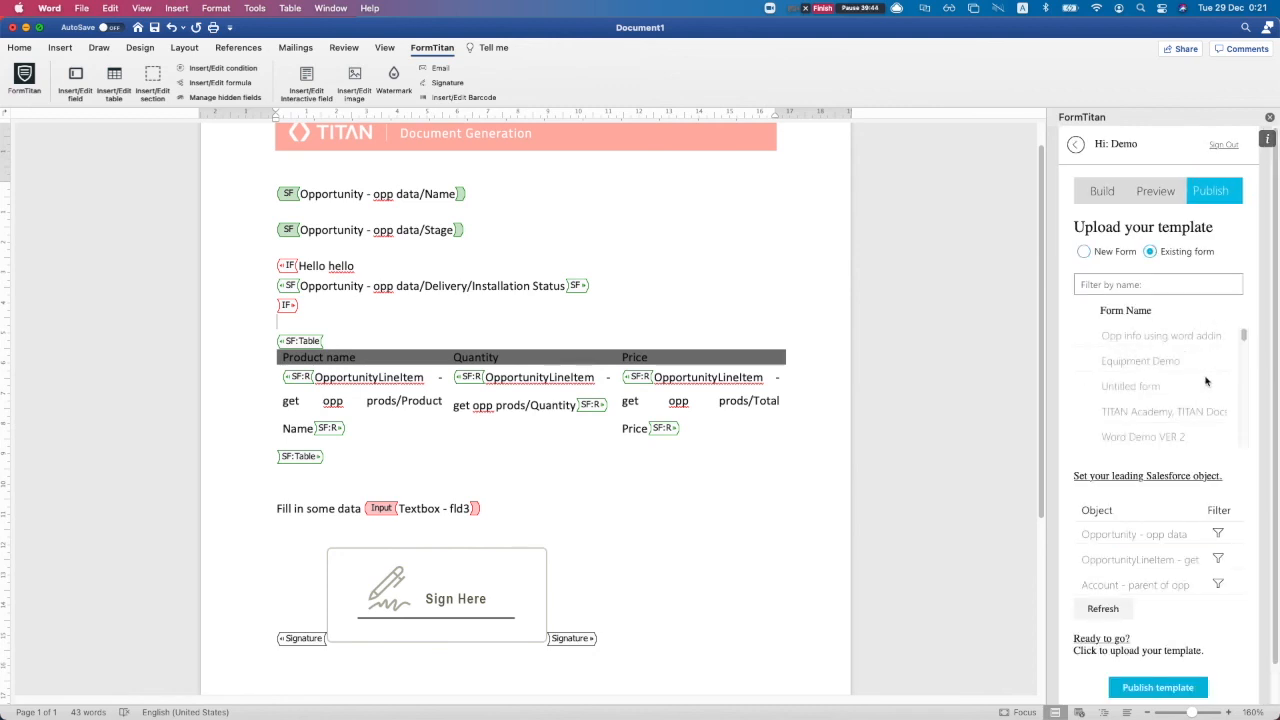
{"action": "left_click", "coordinate": [1084, 337]}
{"action": "scroll", "coordinate": [1168, 673], "scroll_direction": "down", "scroll_amount": 1}
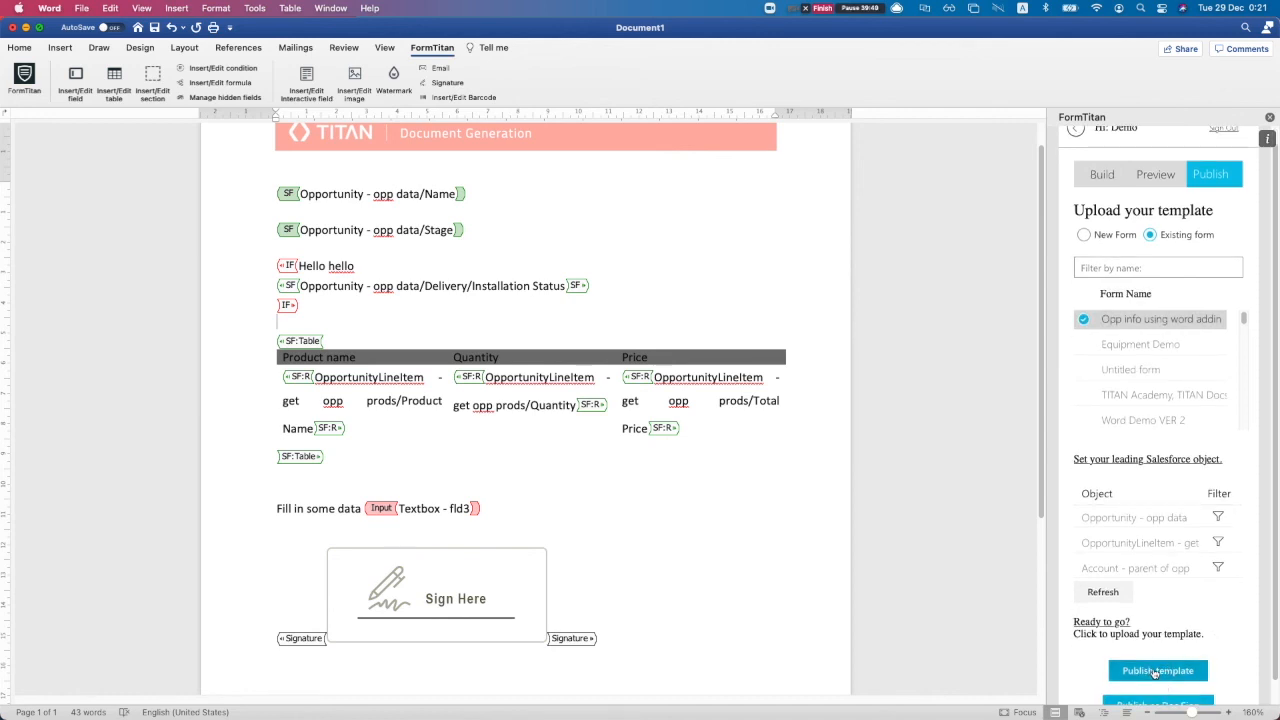
{"action": "left_click", "coordinate": [1156, 671]}
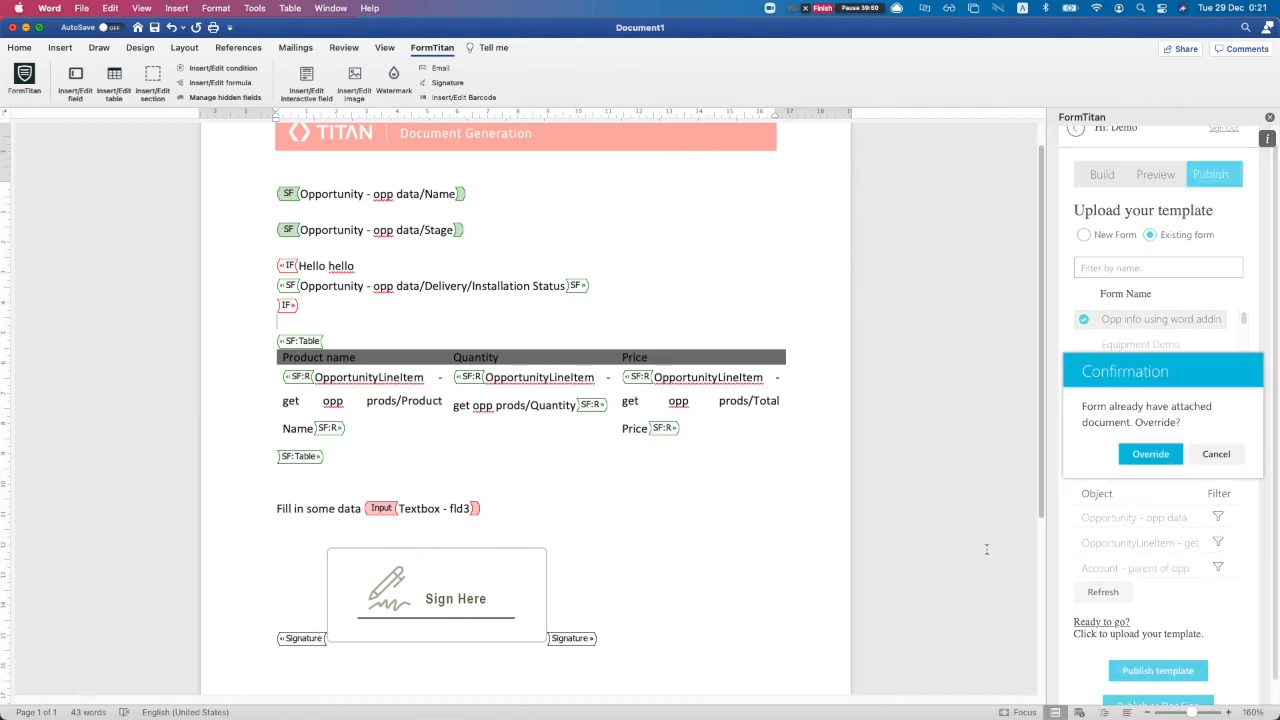
{"action": "left_click", "coordinate": [1148, 455]}
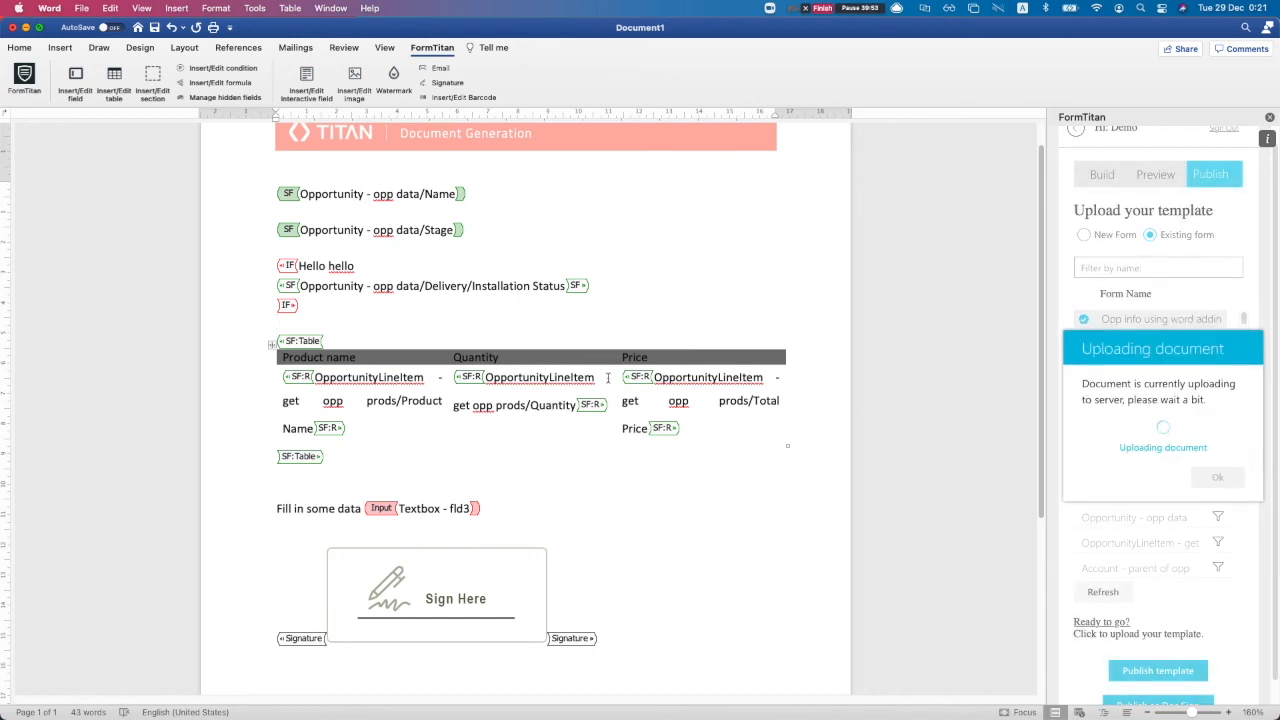
Delete the 'Fill in some data' line and the signature block from the template
{"action": "scroll", "coordinate": [921, 402], "scroll_direction": "down", "scroll_amount": 3}
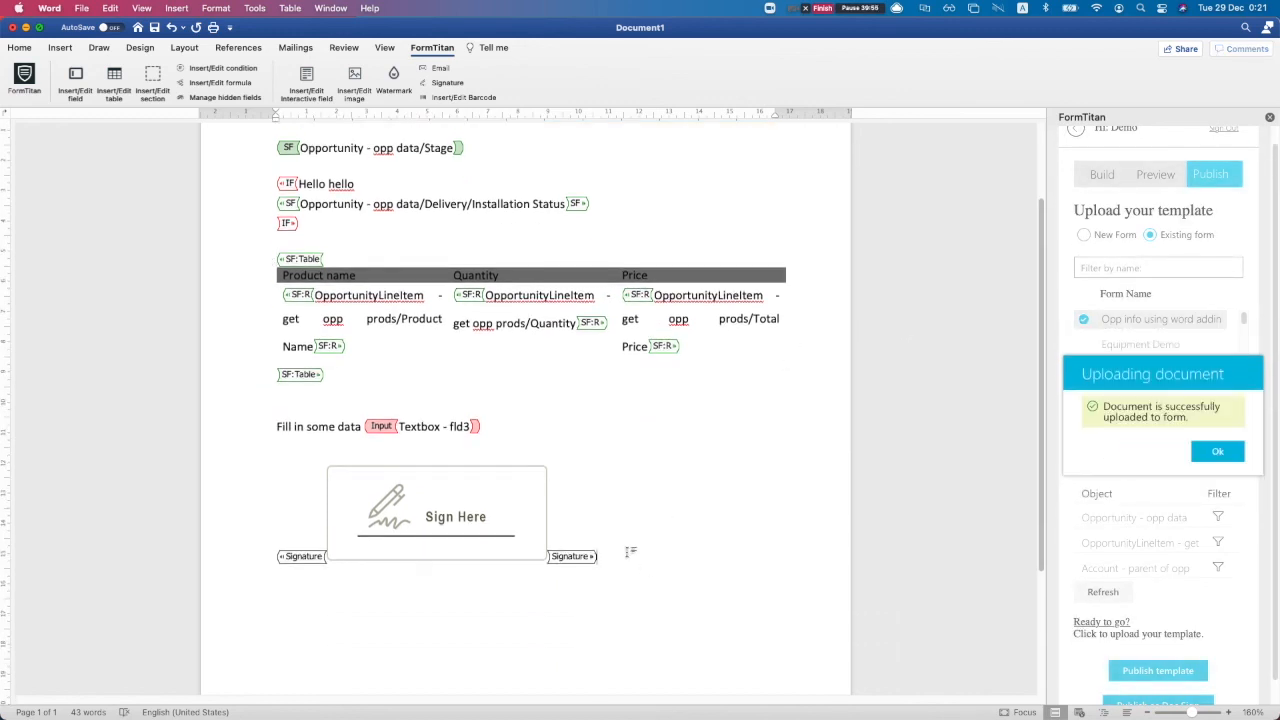
{"action": "left_click_drag", "start_coordinate": [629, 551], "coordinate": [382, 348]}
{"action": "mouse_move", "coordinate": [268, 270]}
{"action": "left_mouse_down"}
{"action": "mouse_move", "coordinate": [278, 410]}
{"action": "mouse_move", "coordinate": [264, 390]}
{"action": "mouse_move", "coordinate": [266, 401]}
{"action": "left_mouse_up"}
{"action": "key", "text": "BackSpace"}
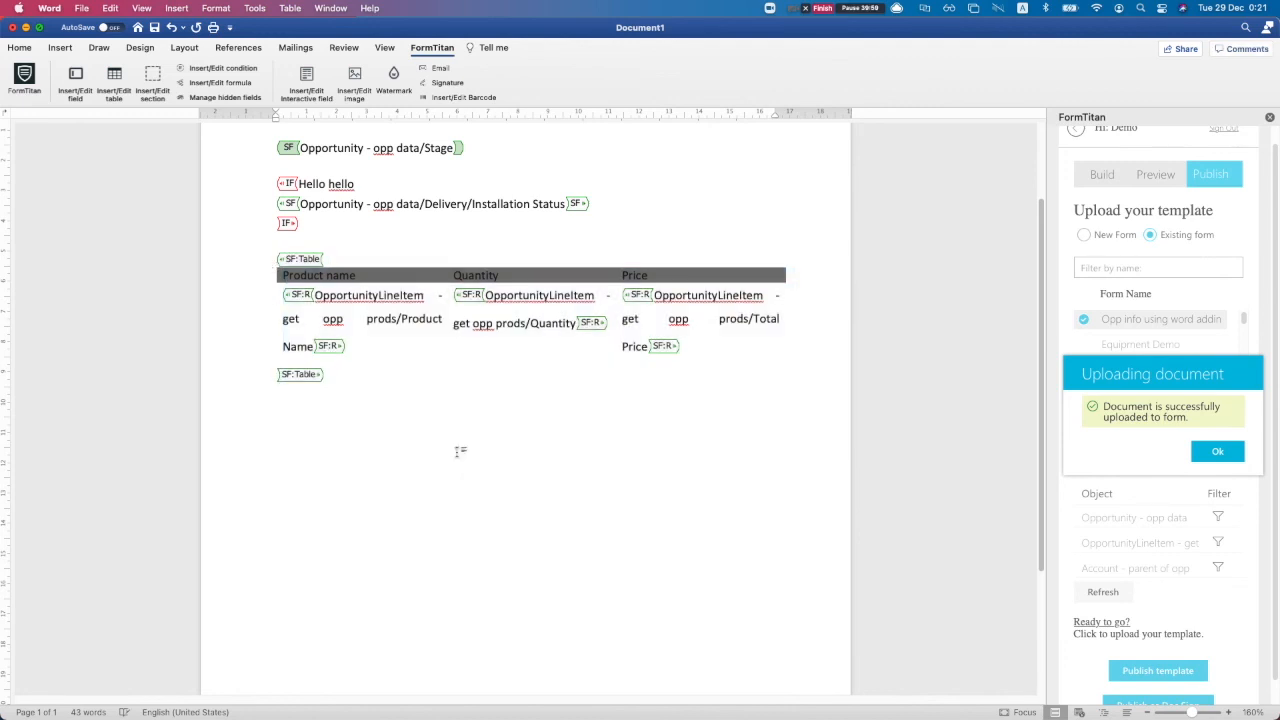
In Preview, set the Opportunity data filter condition to Opportunity ID Equals a custom value
{"action": "left_click", "coordinate": [1218, 451]}
{"action": "left_click", "coordinate": [1100, 238]}
{"action": "left_click", "coordinate": [1160, 190]}
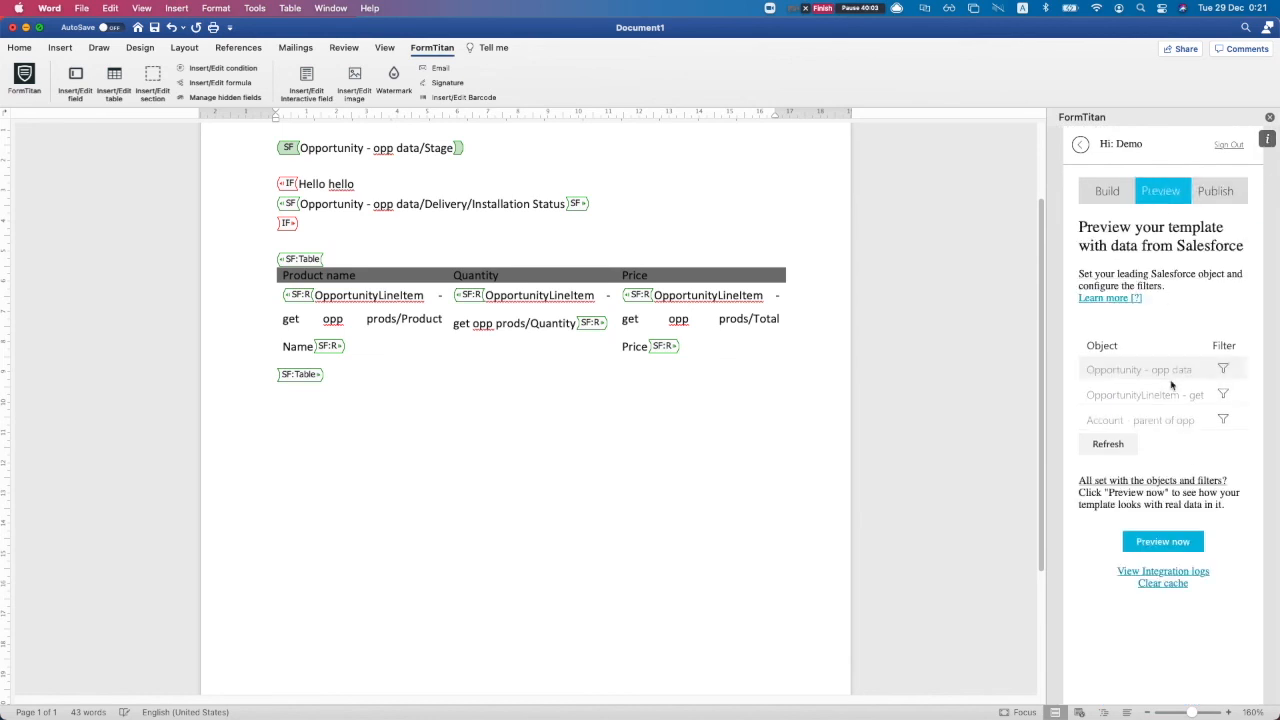
{"action": "left_click", "coordinate": [1222, 370]}
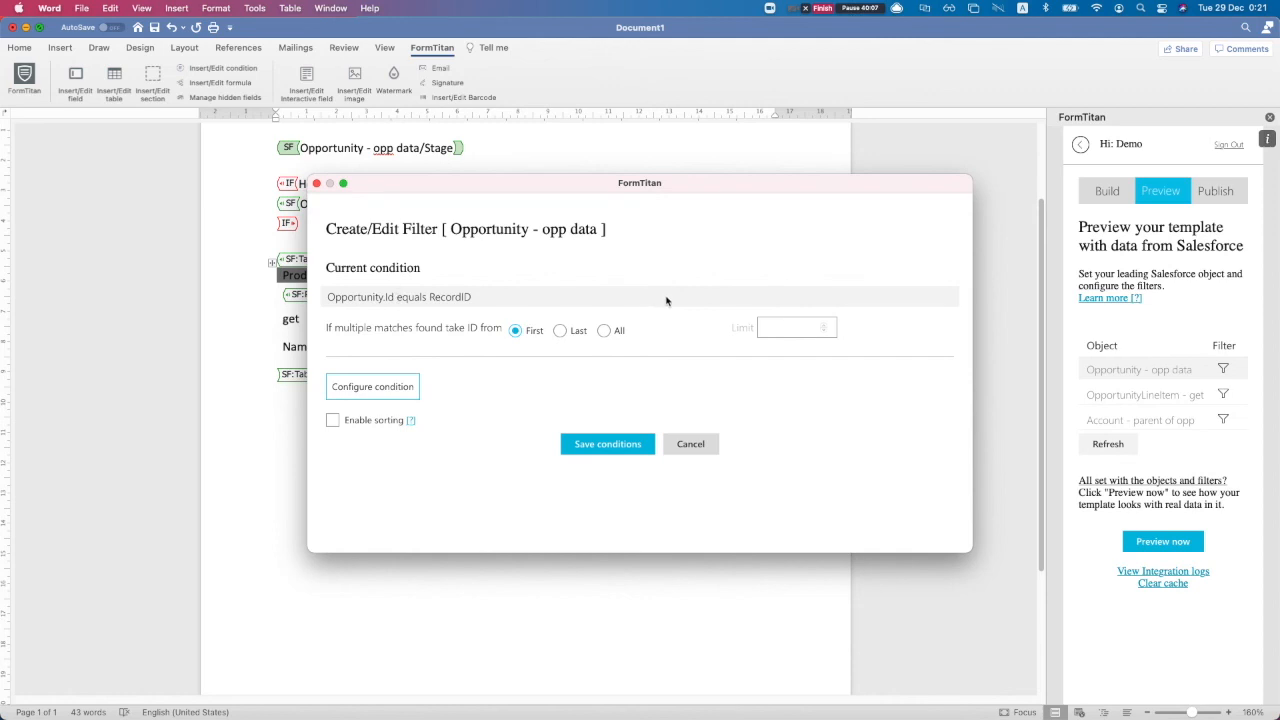
{"action": "left_click", "coordinate": [390, 388]}
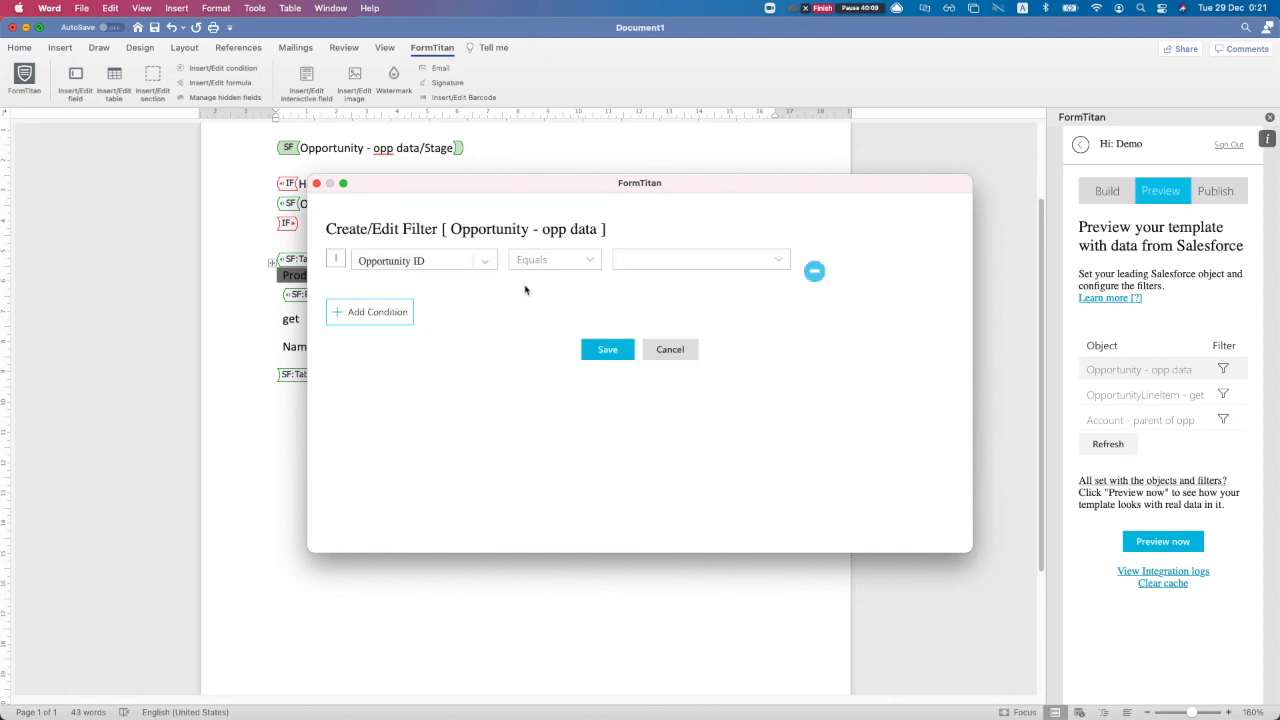
{"action": "left_click", "coordinate": [649, 260]}
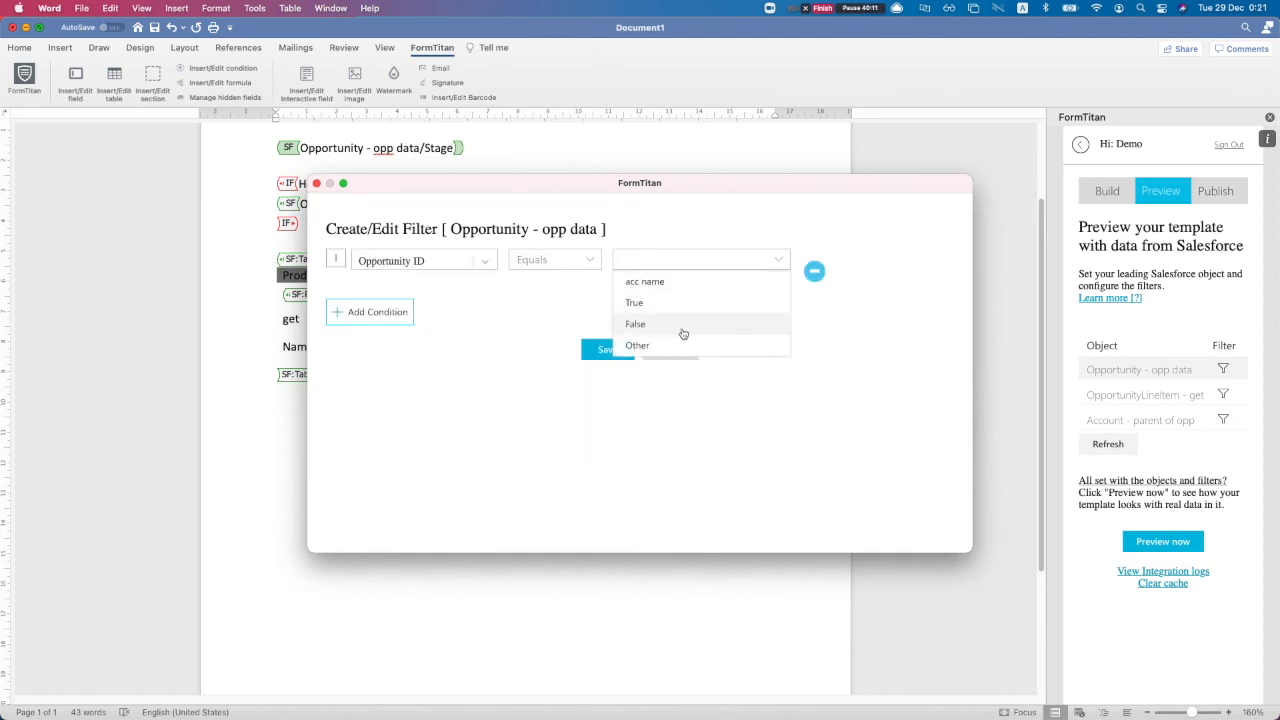
{"action": "left_click", "coordinate": [640, 345]}
Copy the wild donkey opportunity's record ID from the Salesforce page address
{"action": "key", "text": "ctrl+Up"}
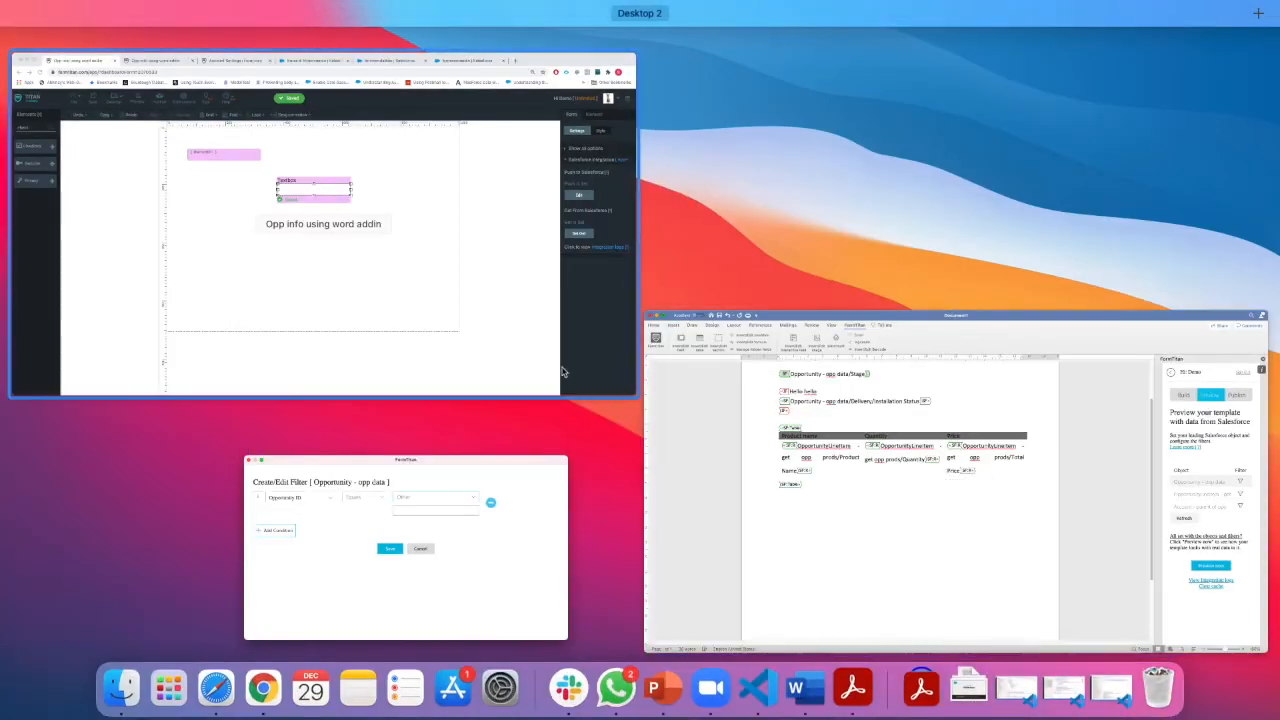
{"action": "left_click", "coordinate": [416, 276]}
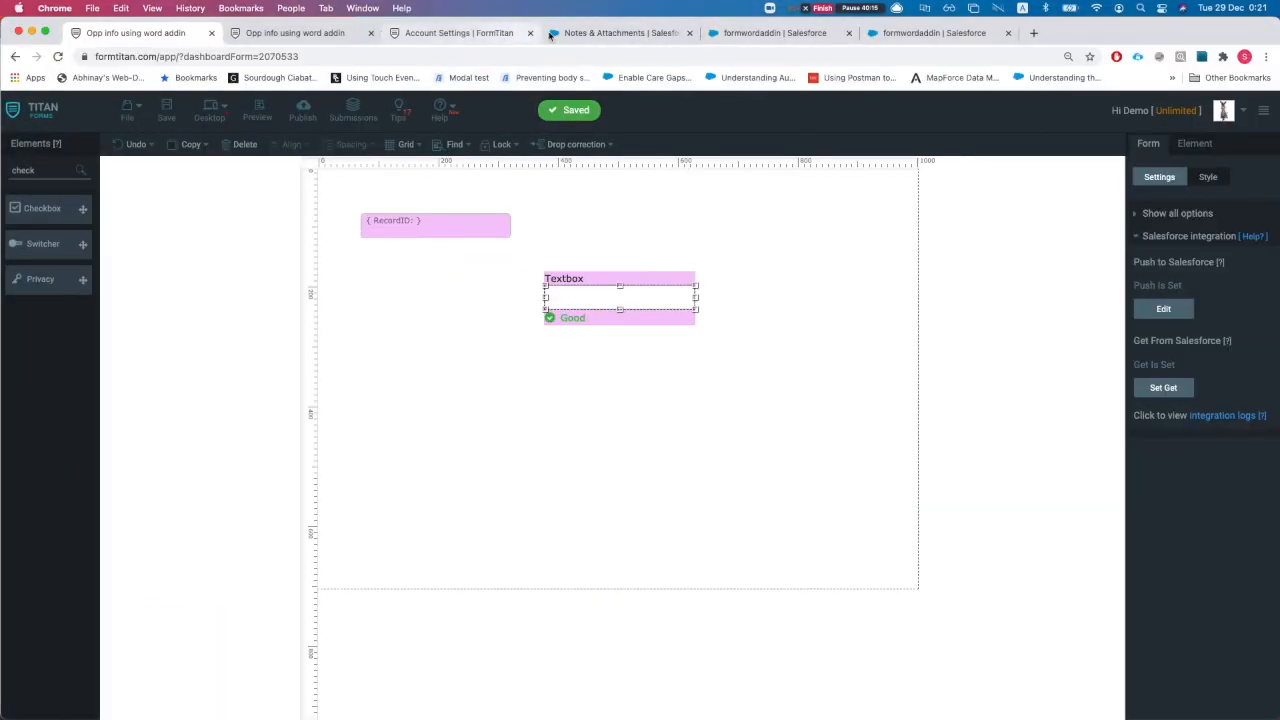
{"action": "left_click", "coordinate": [615, 33]}
{"action": "left_click", "coordinate": [723, 38]}
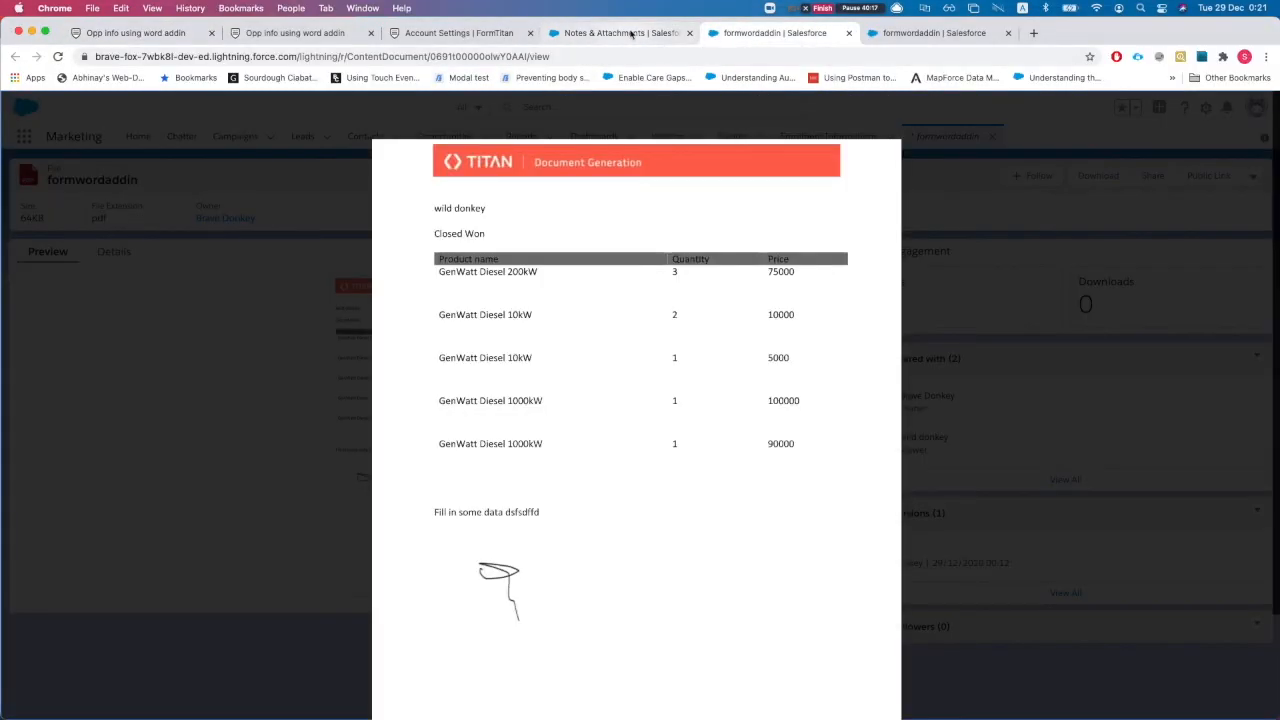
{"action": "left_click", "coordinate": [624, 36]}
{"action": "key", "text": "super+["}
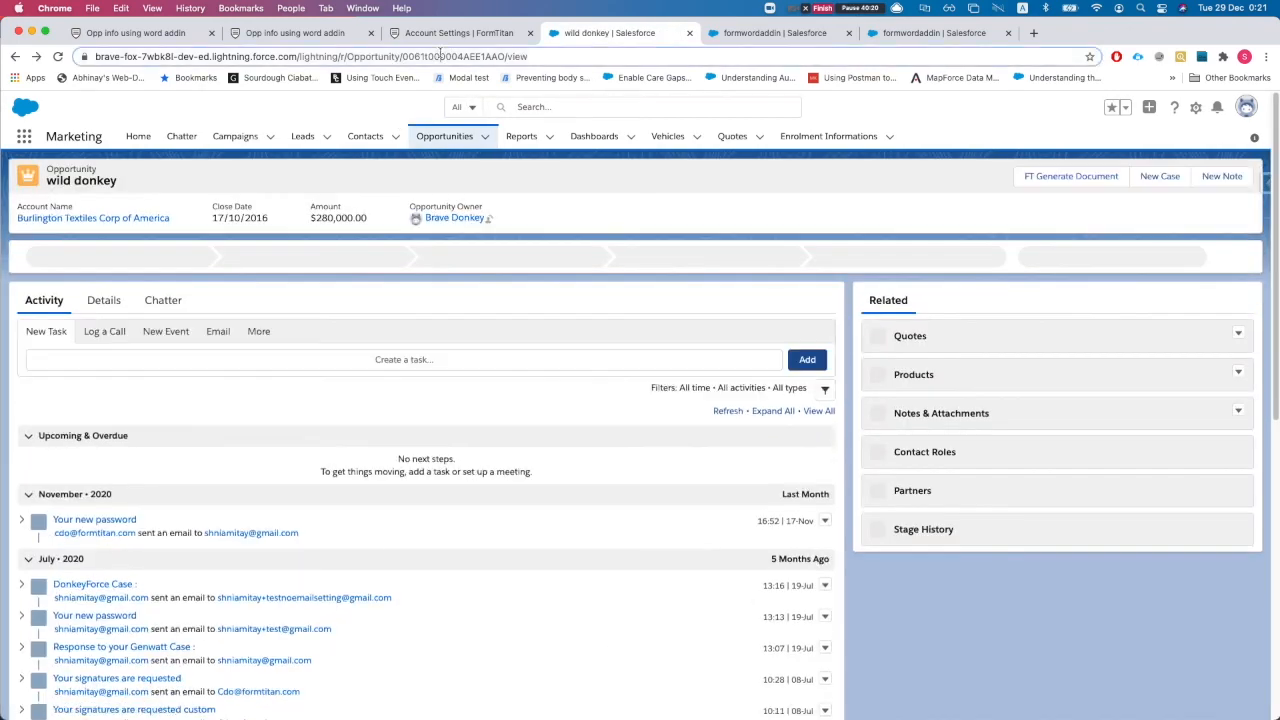
{"action": "double_click", "coordinate": [485, 56]}
{"action": "key", "text": "super+c"}
Paste the record ID as the filter value and save the Opportunity and OpportunityLineItem filters
{"action": "key", "text": "ctrl+Up"}
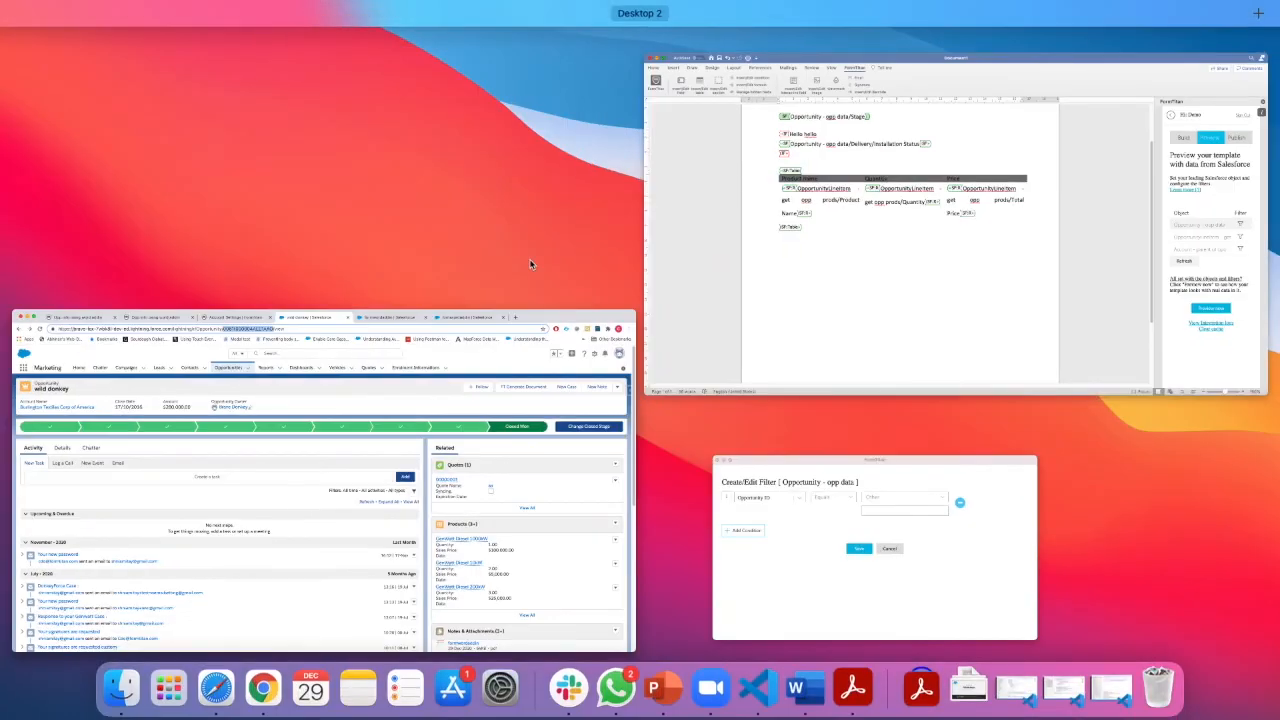
{"action": "left_click", "coordinate": [772, 500]}
{"action": "key", "text": "super+v"}
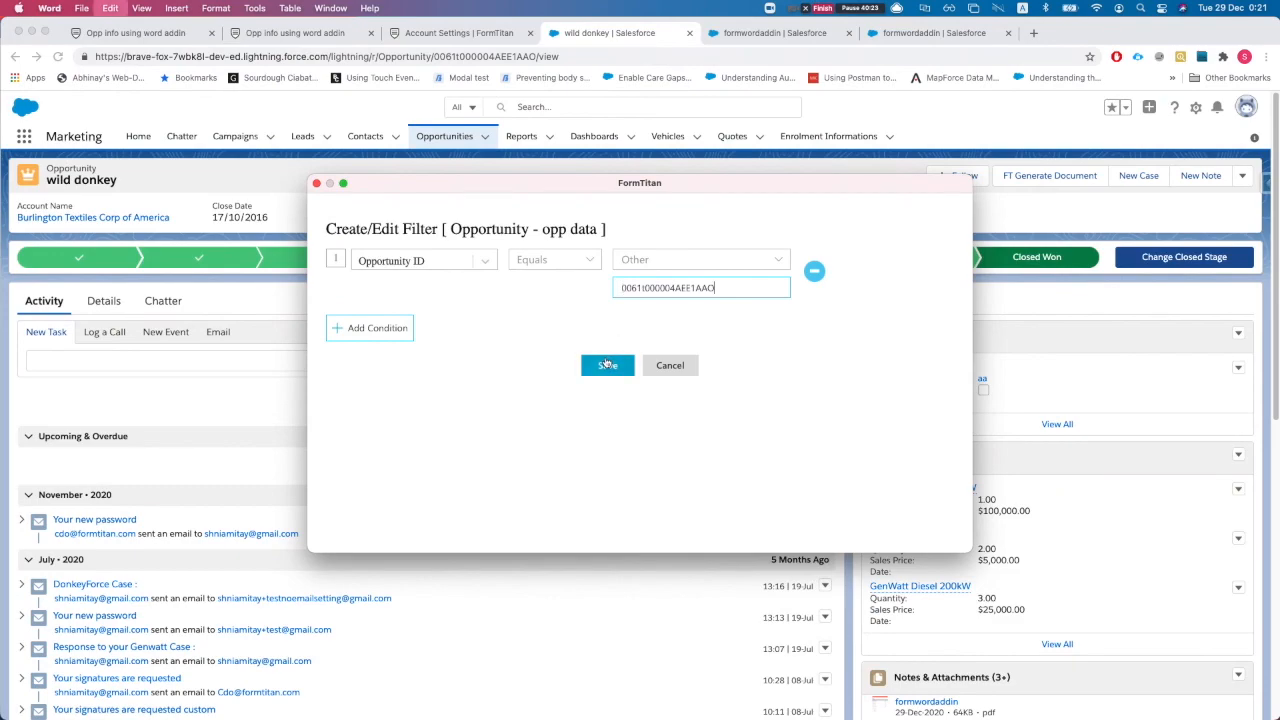
{"action": "left_click", "coordinate": [607, 363]}
{"action": "left_click", "coordinate": [633, 441]}
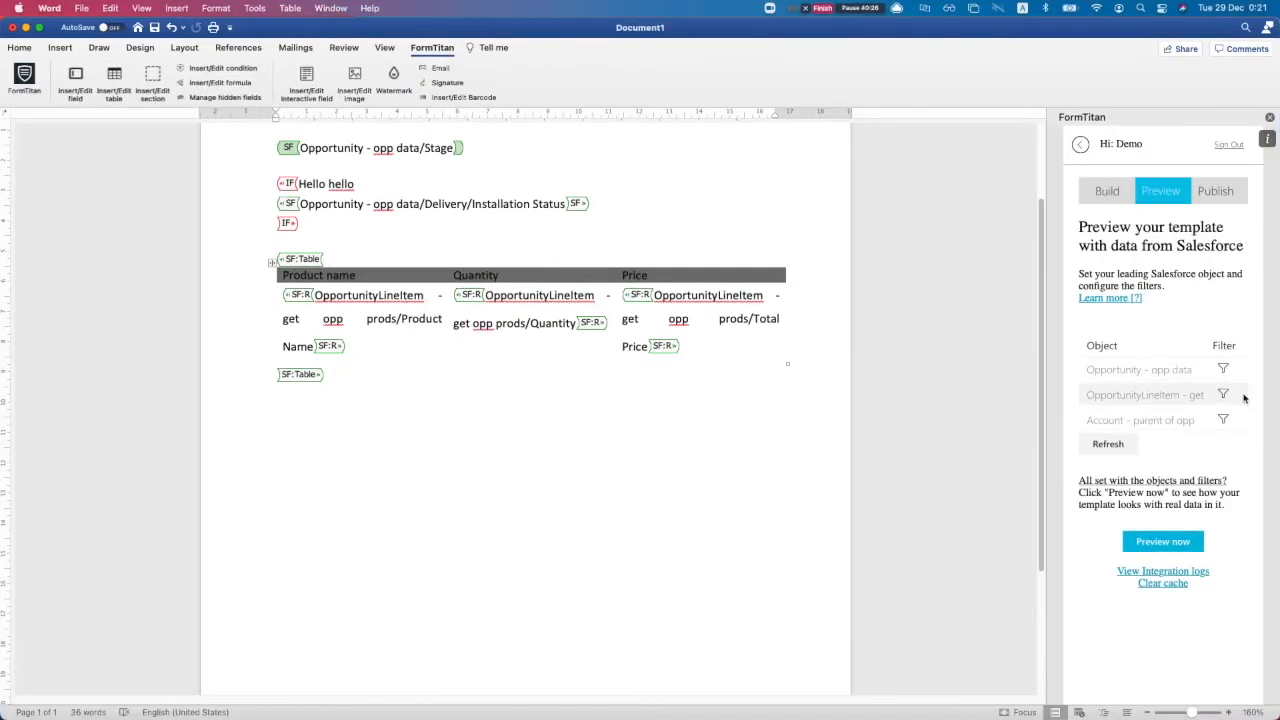
{"action": "left_click", "coordinate": [1223, 395]}
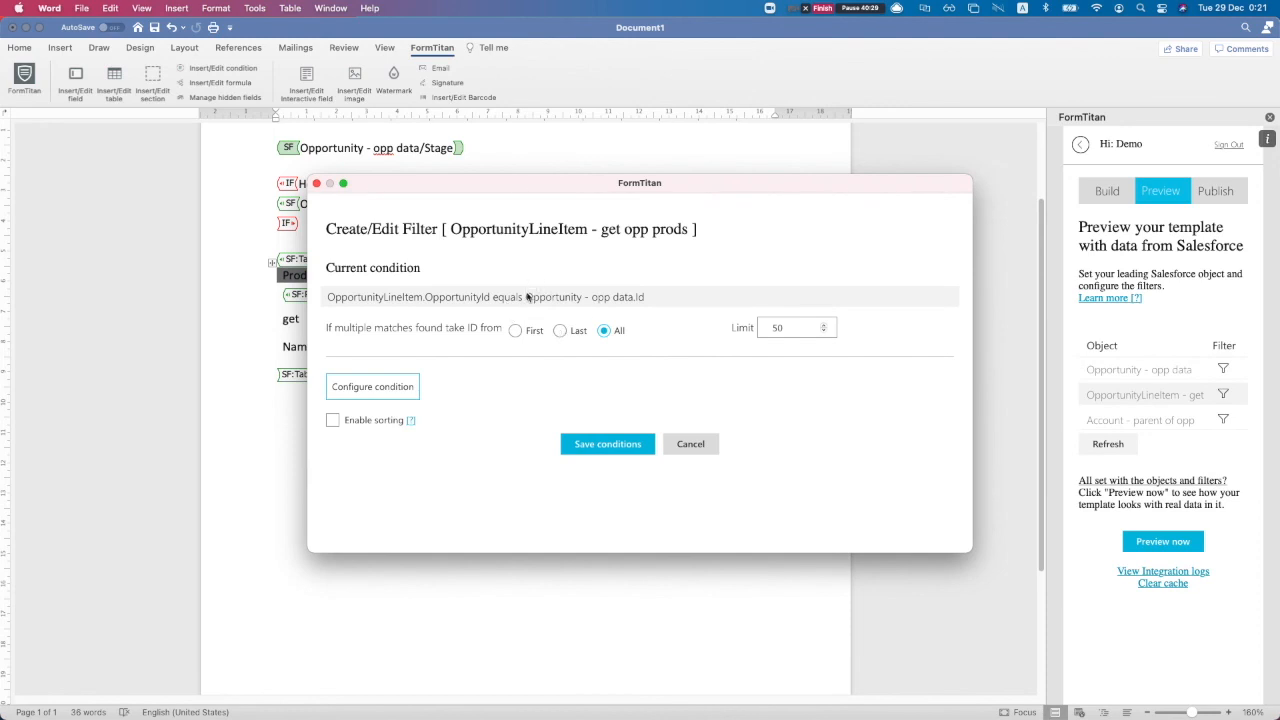
{"action": "left_click", "coordinate": [612, 447]}
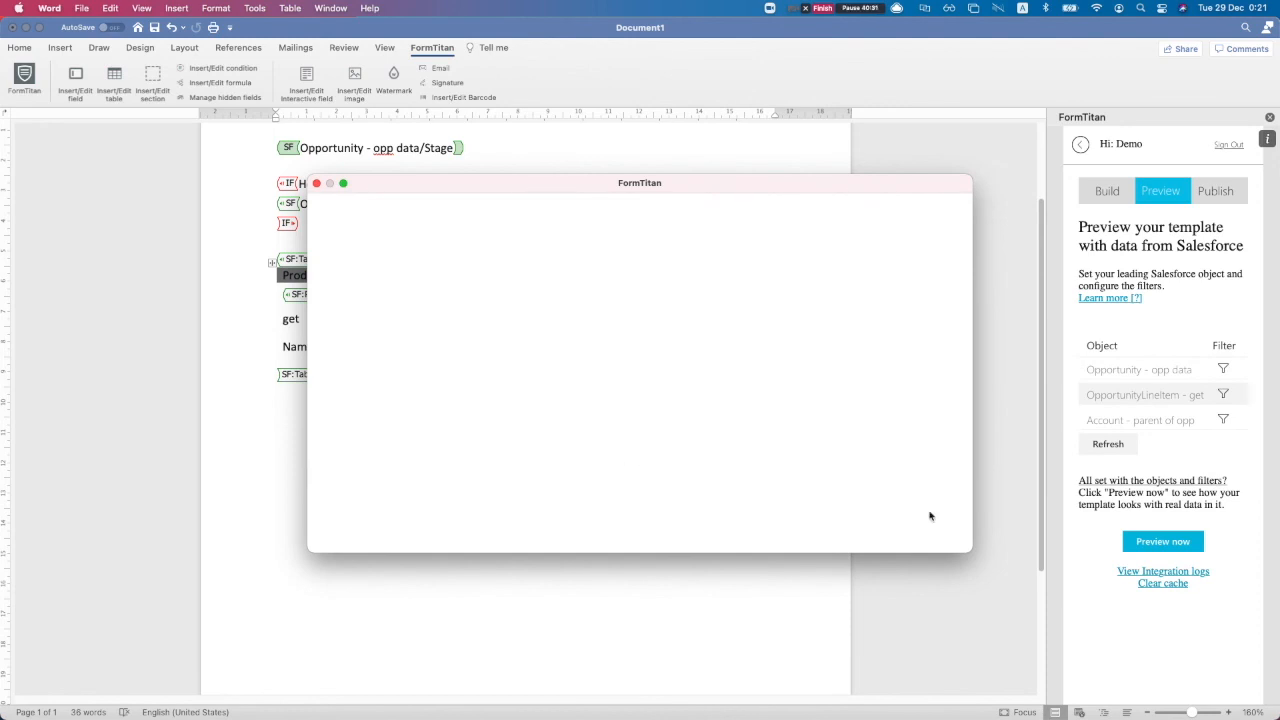
Generate a preview filled with the wild donkey opportunity's data and review the rendered lines
{"action": "left_click", "coordinate": [1150, 541]}
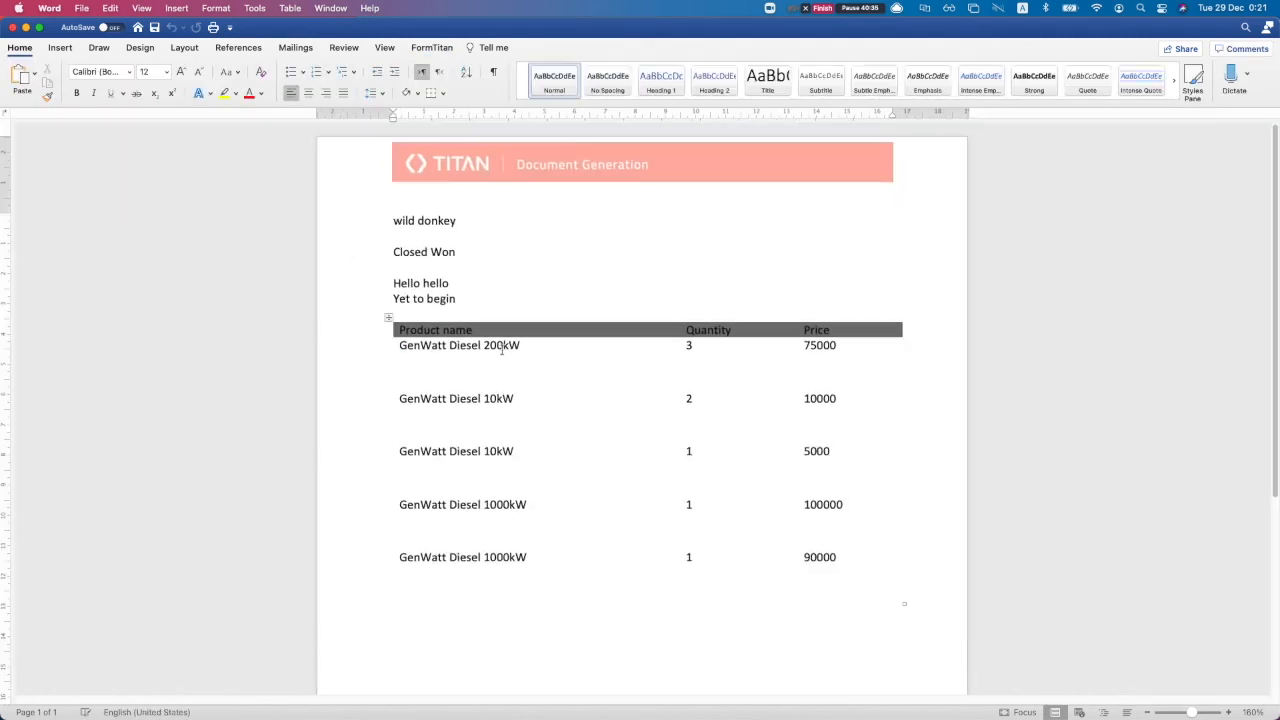
{"action": "left_click_drag", "start_coordinate": [394, 271], "coordinate": [460, 294]}
{"action": "left_click", "coordinate": [440, 292]}
{"action": "left_click", "coordinate": [460, 295]}
Bring the Salesforce opportunity page in Chrome to the front
{"action": "key", "text": "ctrl+Up"}
{"action": "left_click", "coordinate": [853, 257]}
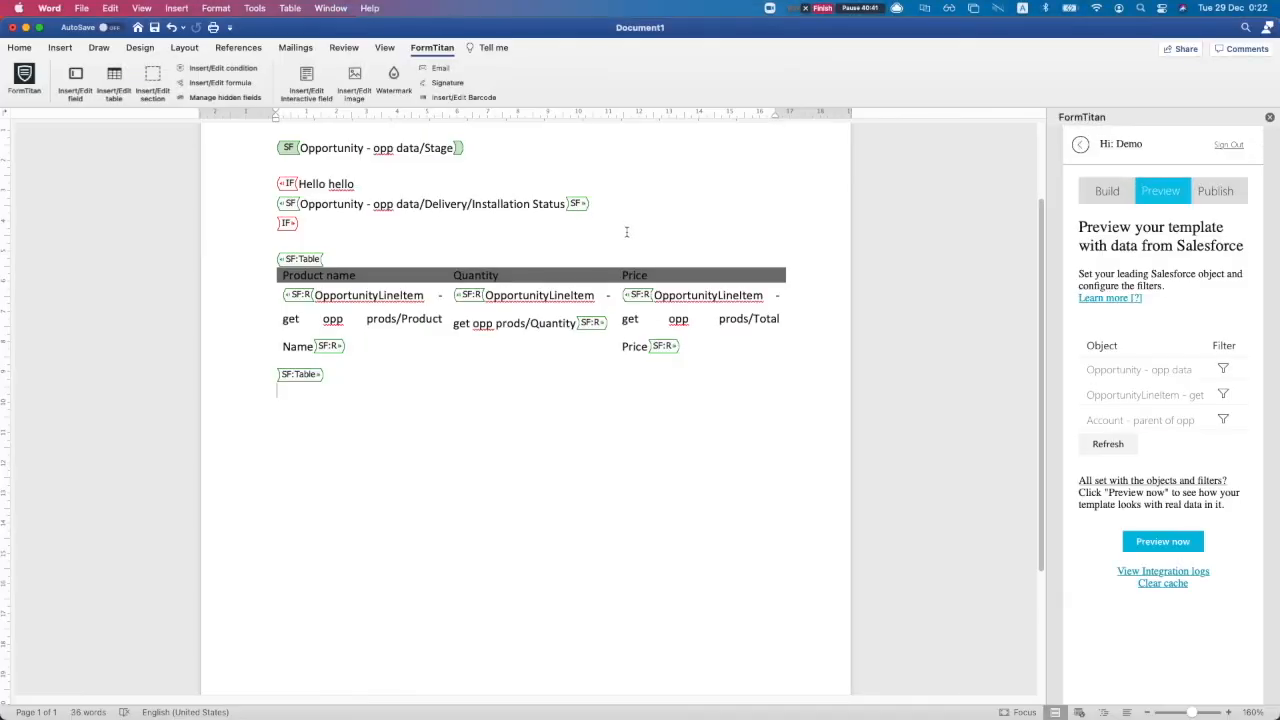
{"action": "key", "text": "ctrl+Up"}
{"action": "left_click", "coordinate": [306, 346]}
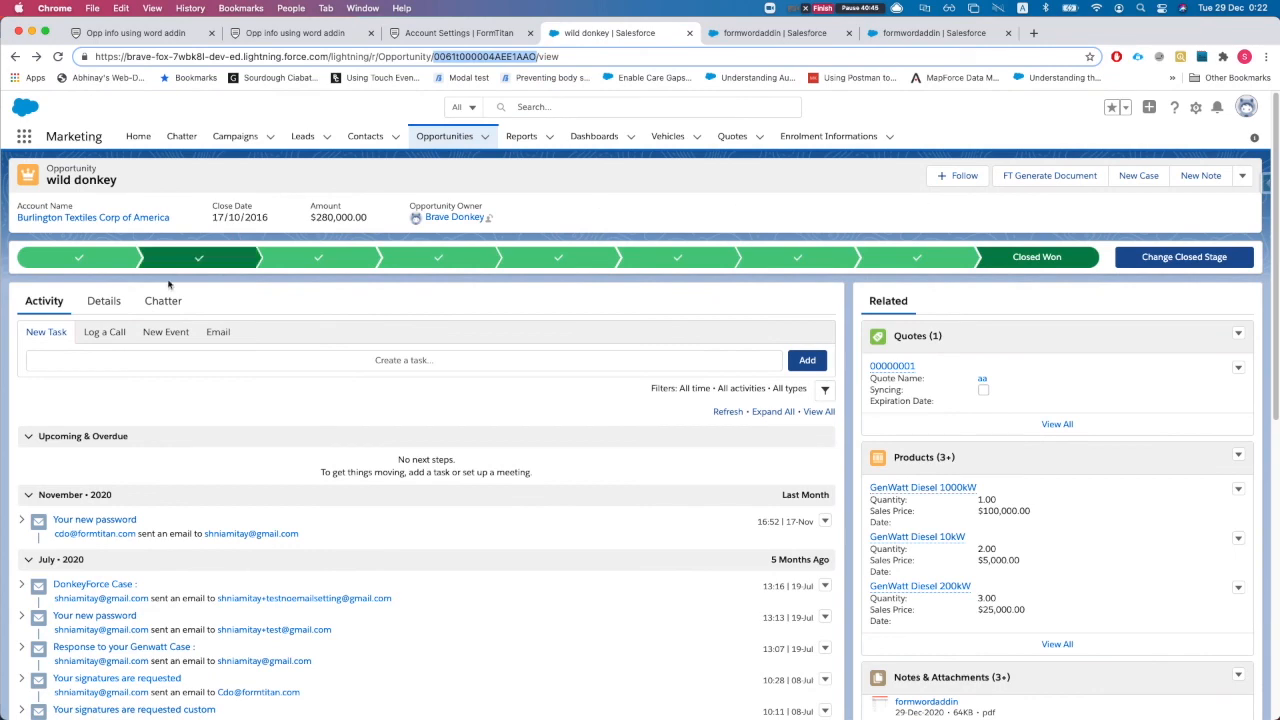
On the Details tab, change the Opportunity Name from 'wild donkey' to 'sss donkey' and save
{"action": "left_click", "coordinate": [103, 301]}
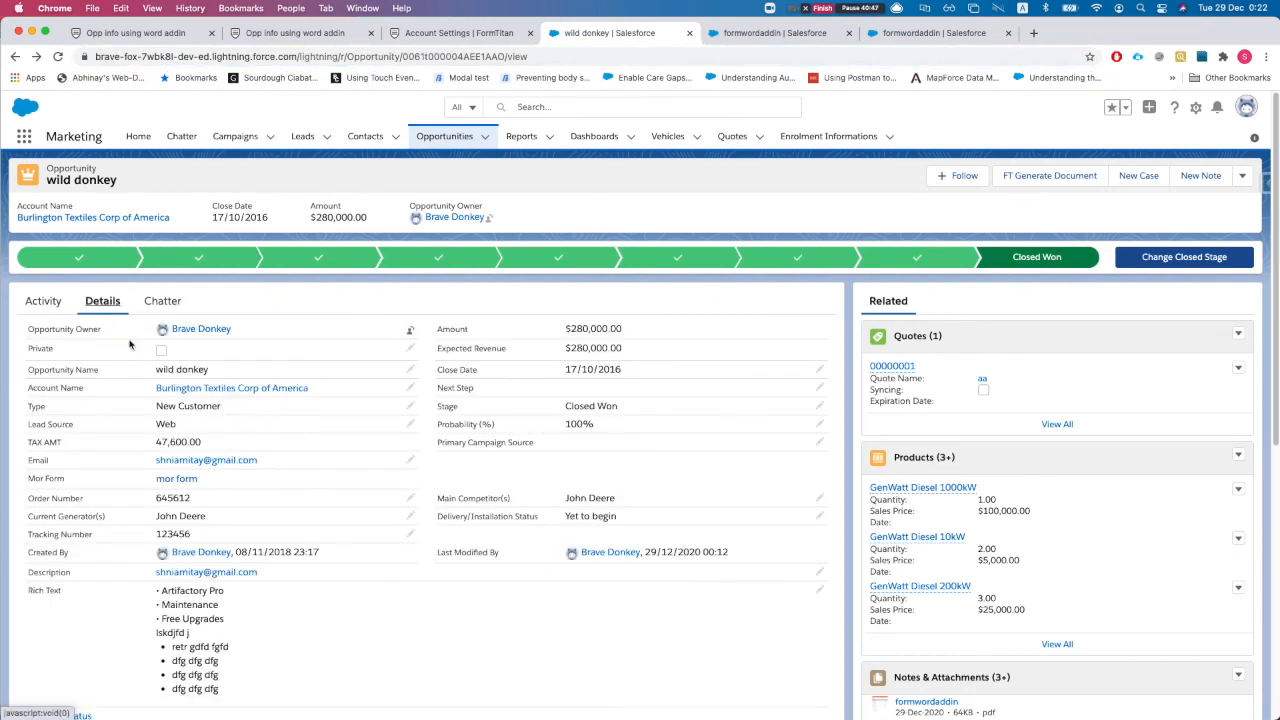
{"action": "double_click", "coordinate": [174, 370]}
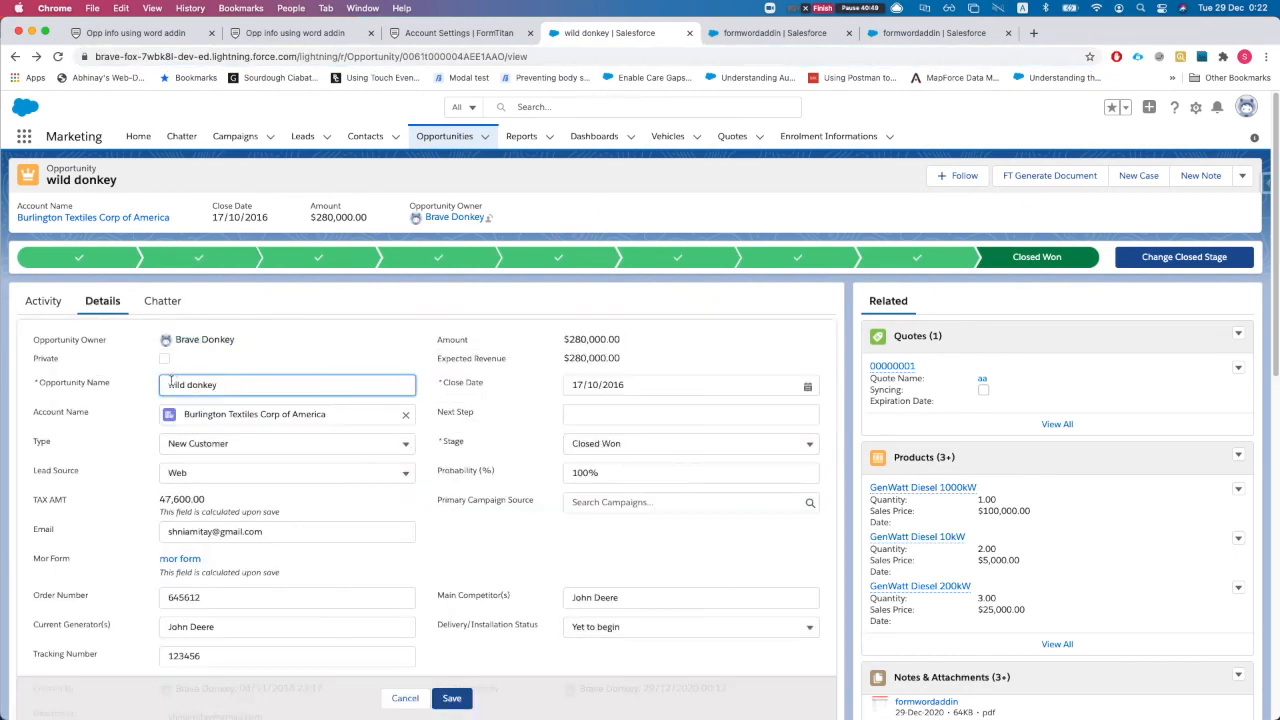
{"action": "double_click", "coordinate": [175, 384]}
{"action": "type", "text": "sss"}
{"action": "left_click", "coordinate": [452, 699]}
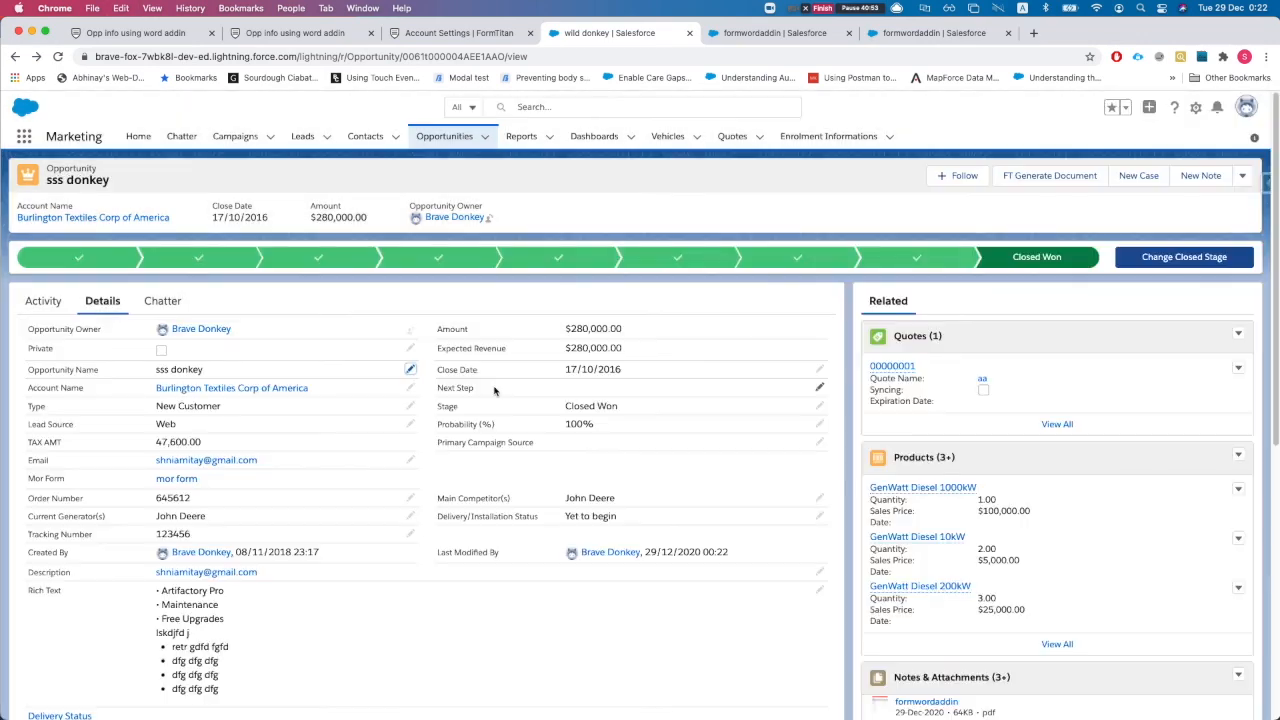
{"action": "key", "text": "ctrl+Up"}
{"action": "left_click", "coordinate": [976, 352]}
{"action": "key", "text": "ctrl+Up"}
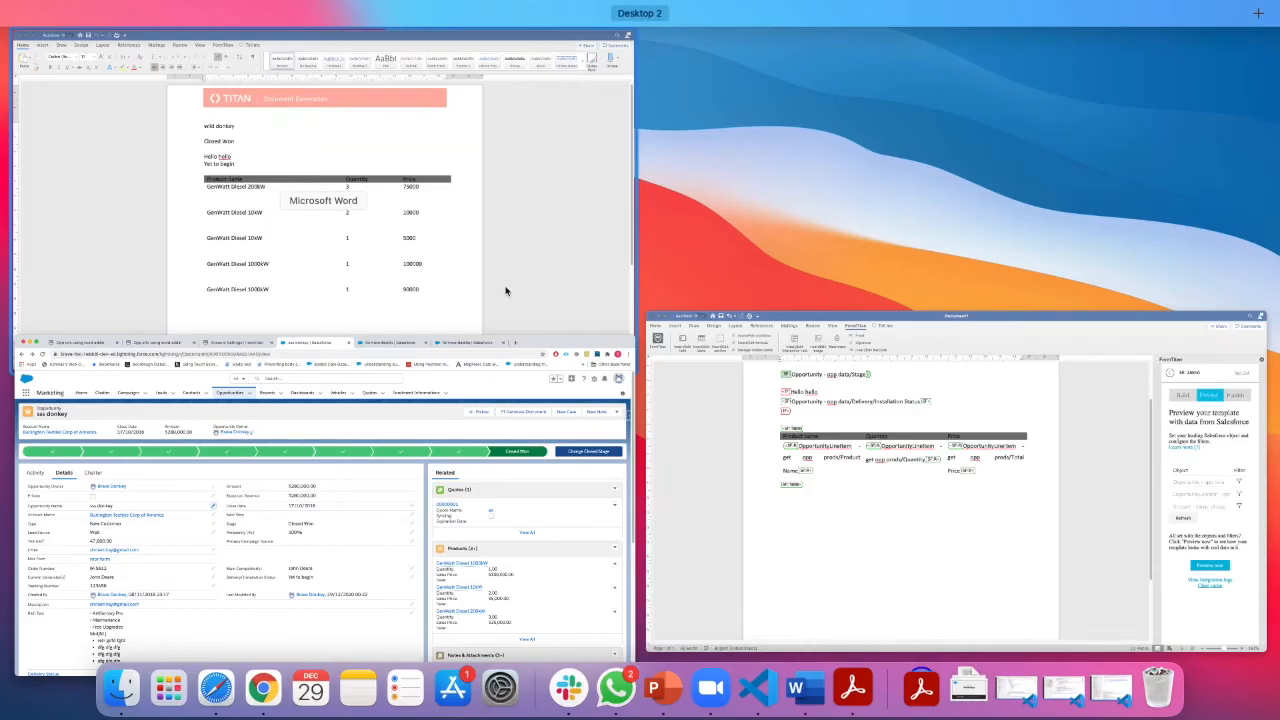
Render a fresh preview showing sss donkey as Closed Won, then return to the template
{"action": "left_click", "coordinate": [1033, 487]}
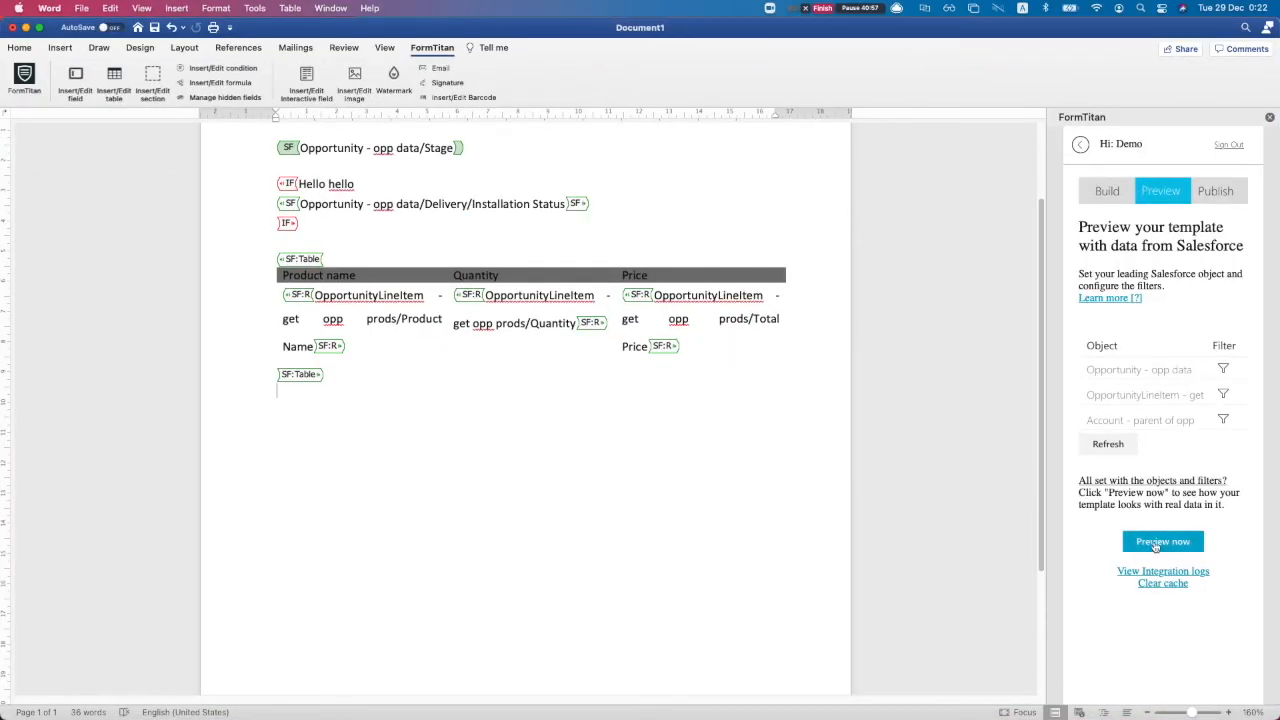
{"action": "left_click", "coordinate": [1160, 541]}
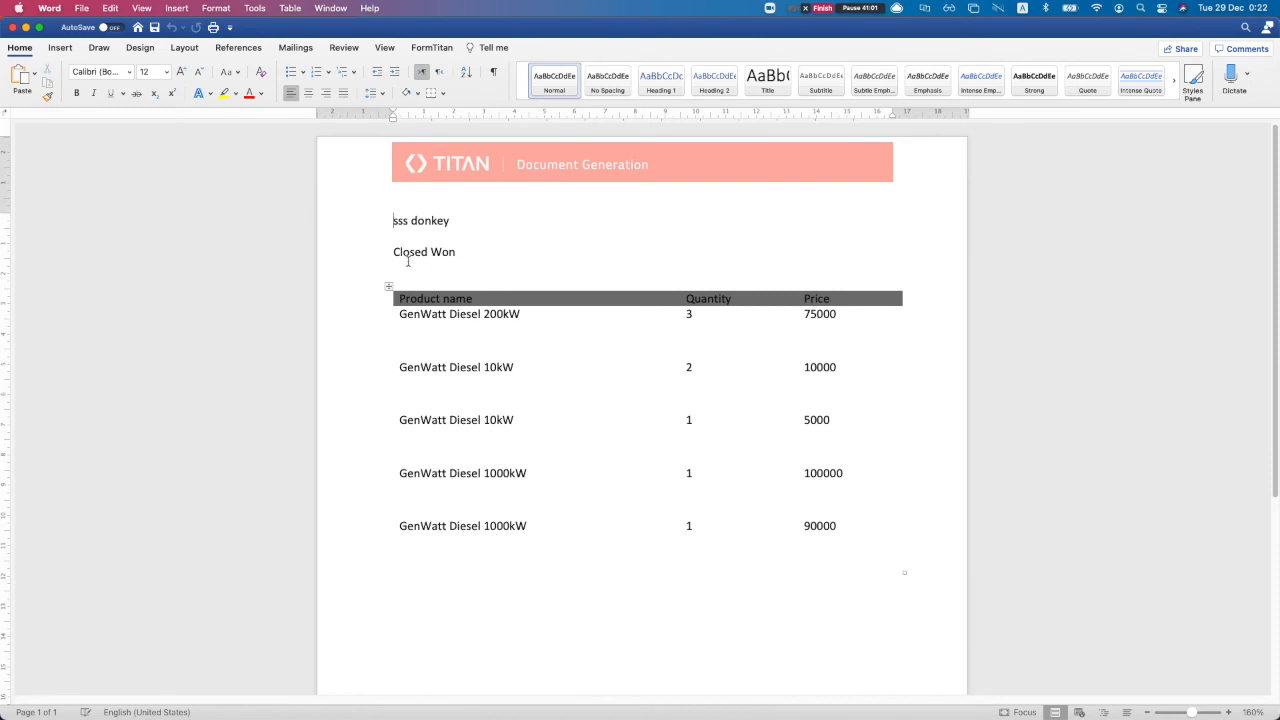
{"action": "left_click_drag", "start_coordinate": [400, 268], "coordinate": [447, 280]}
{"action": "key", "text": "ctrl+Up"}
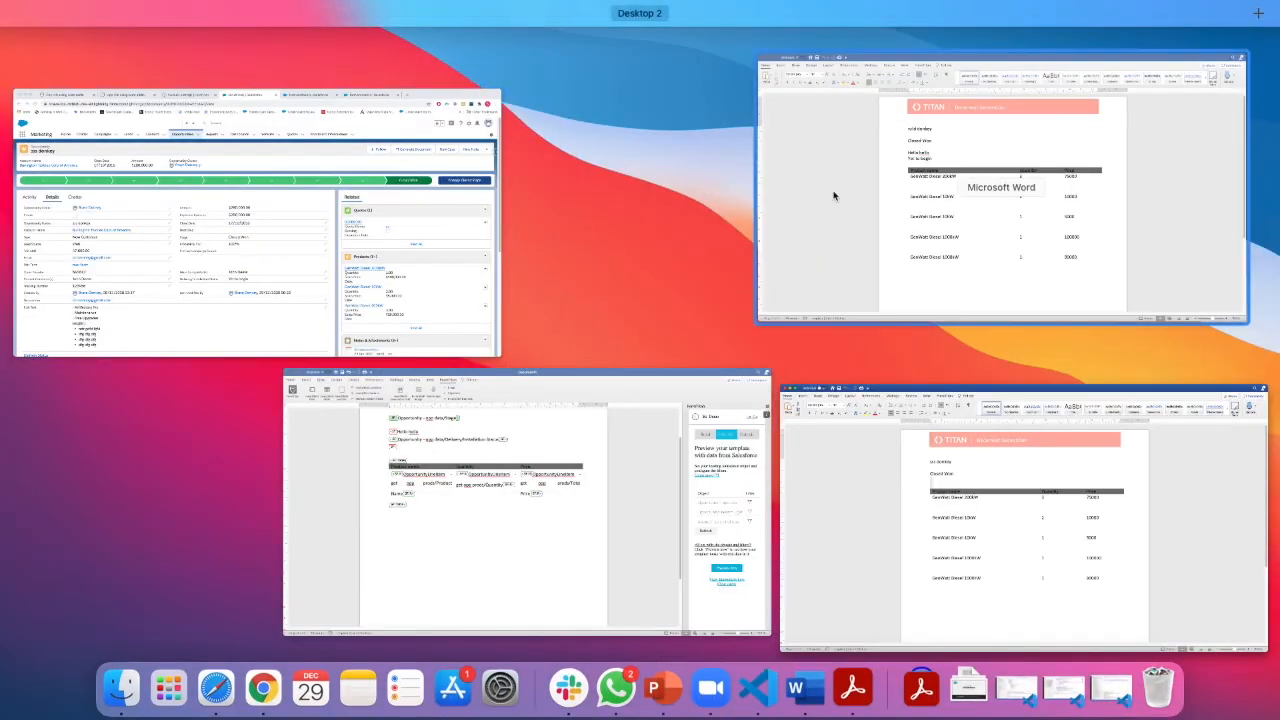
{"action": "left_click", "coordinate": [500, 480]}
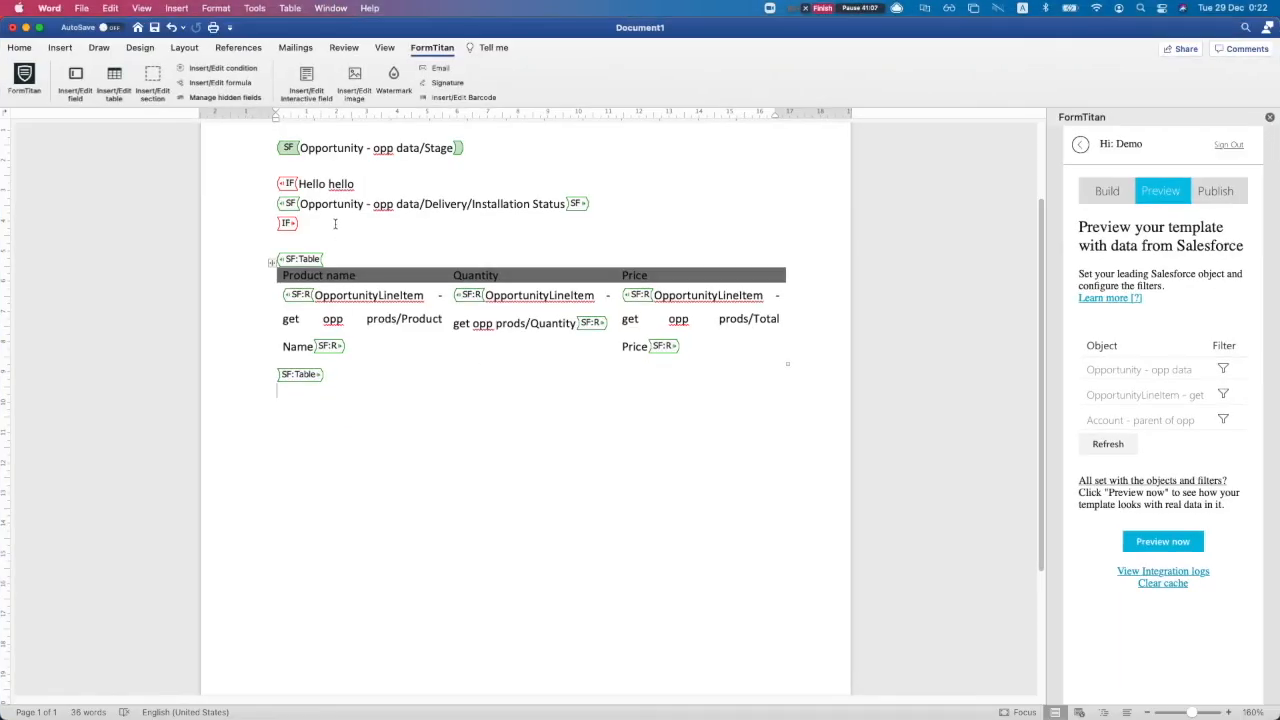
{"action": "scroll", "coordinate": [319, 250], "scroll_direction": "up", "scroll_amount": 1}
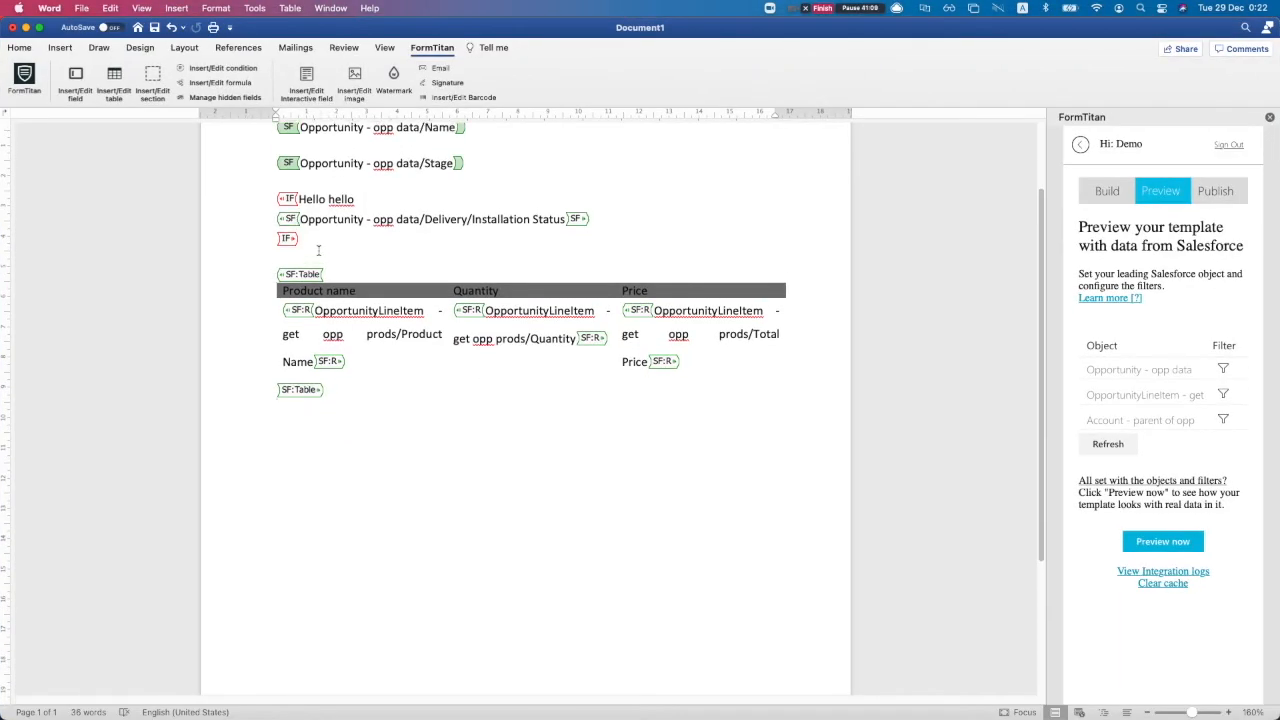